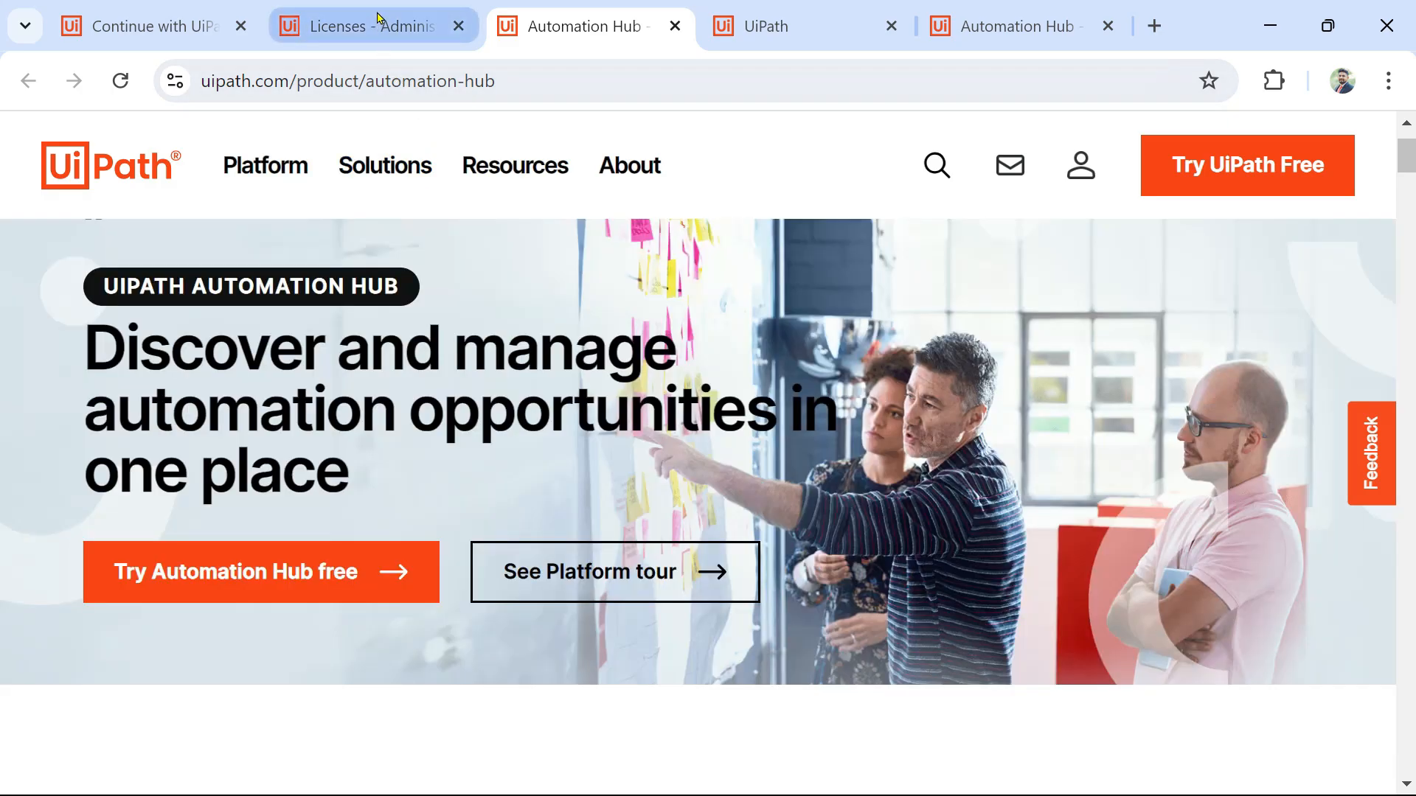
# - Switch to the Automation Cloud licensing page and open Orchestrator
pyautogui.click(378, 18)
pyautogui.click(42, 142)
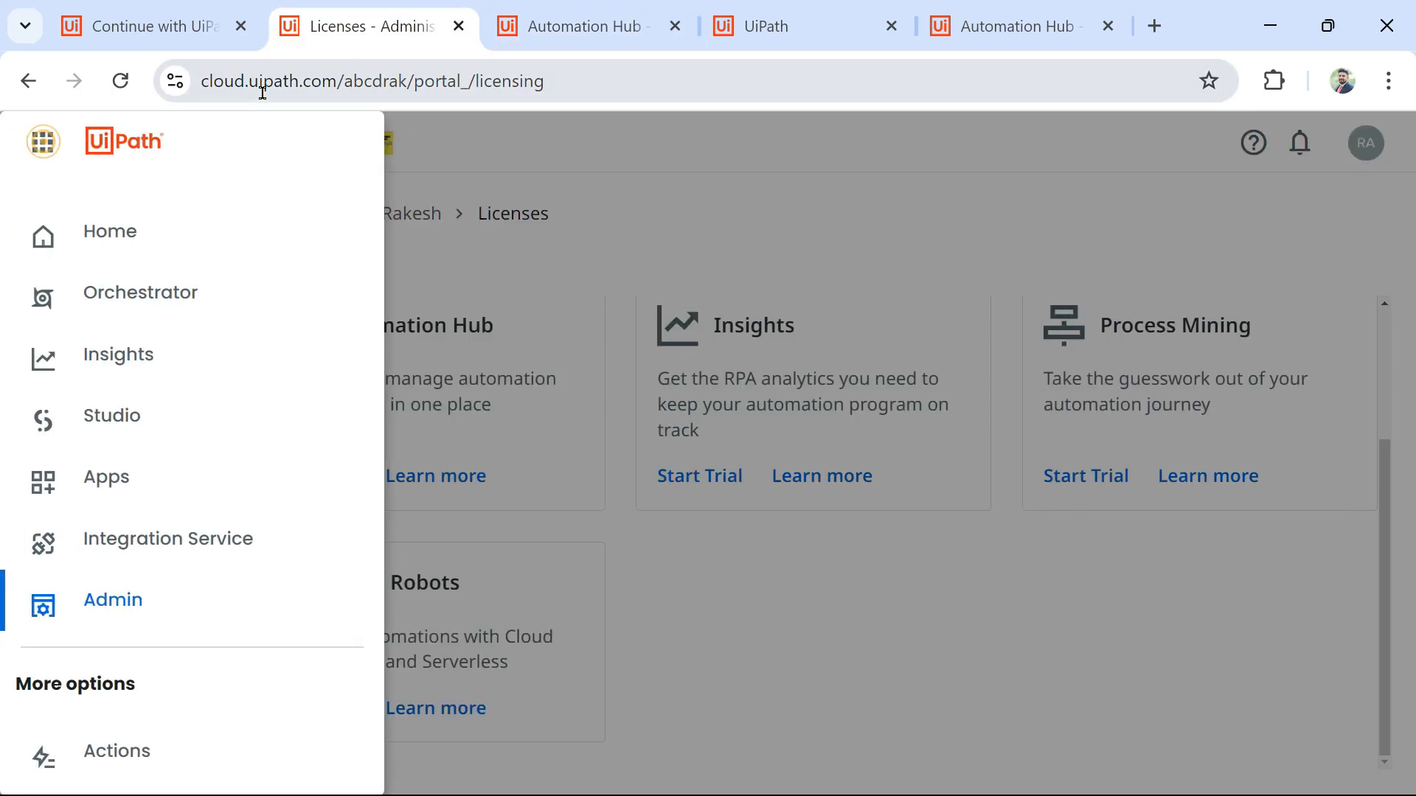
pyautogui.click(144, 295)
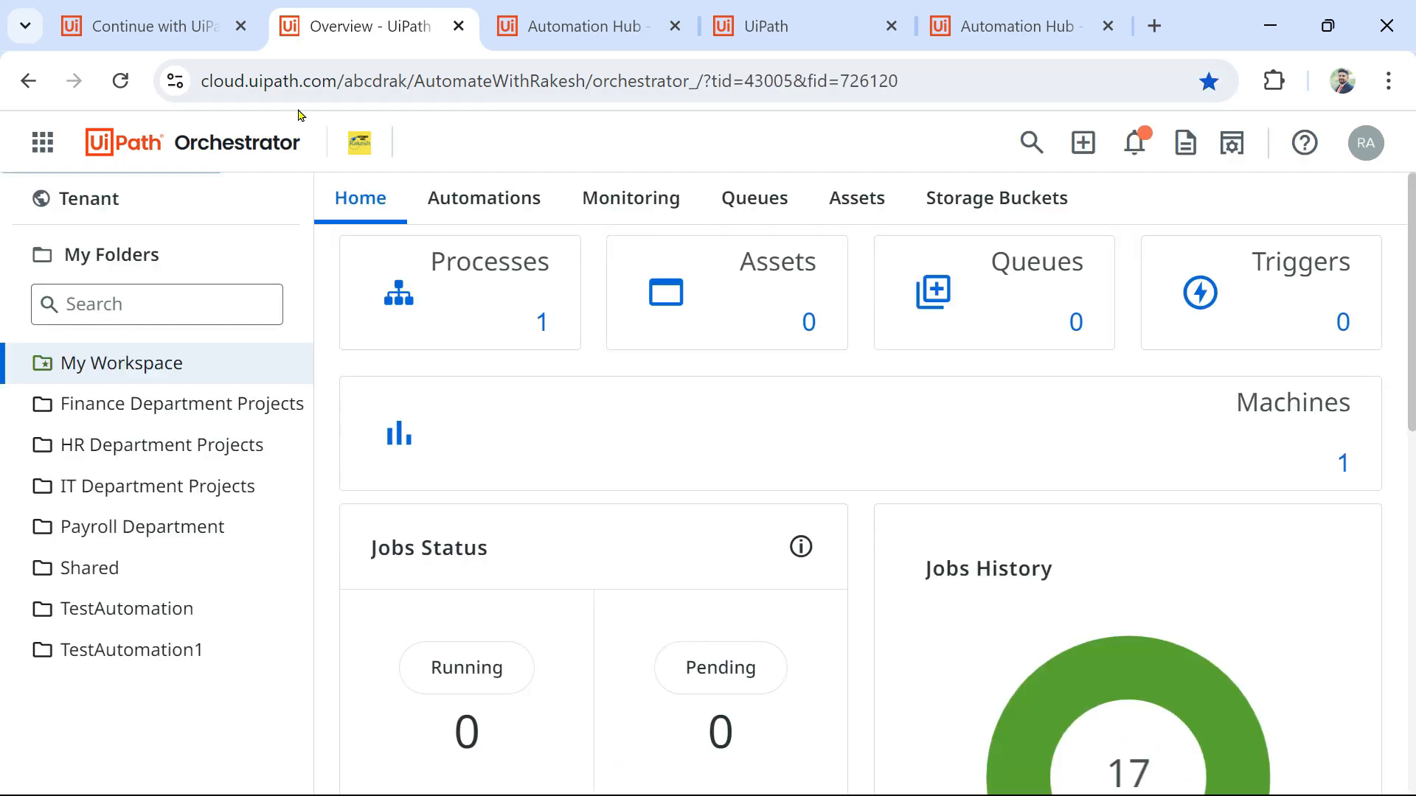
# - Open the organization's license administration and show the free trials on offer, including Automation Hub
pyautogui.click(41, 141)
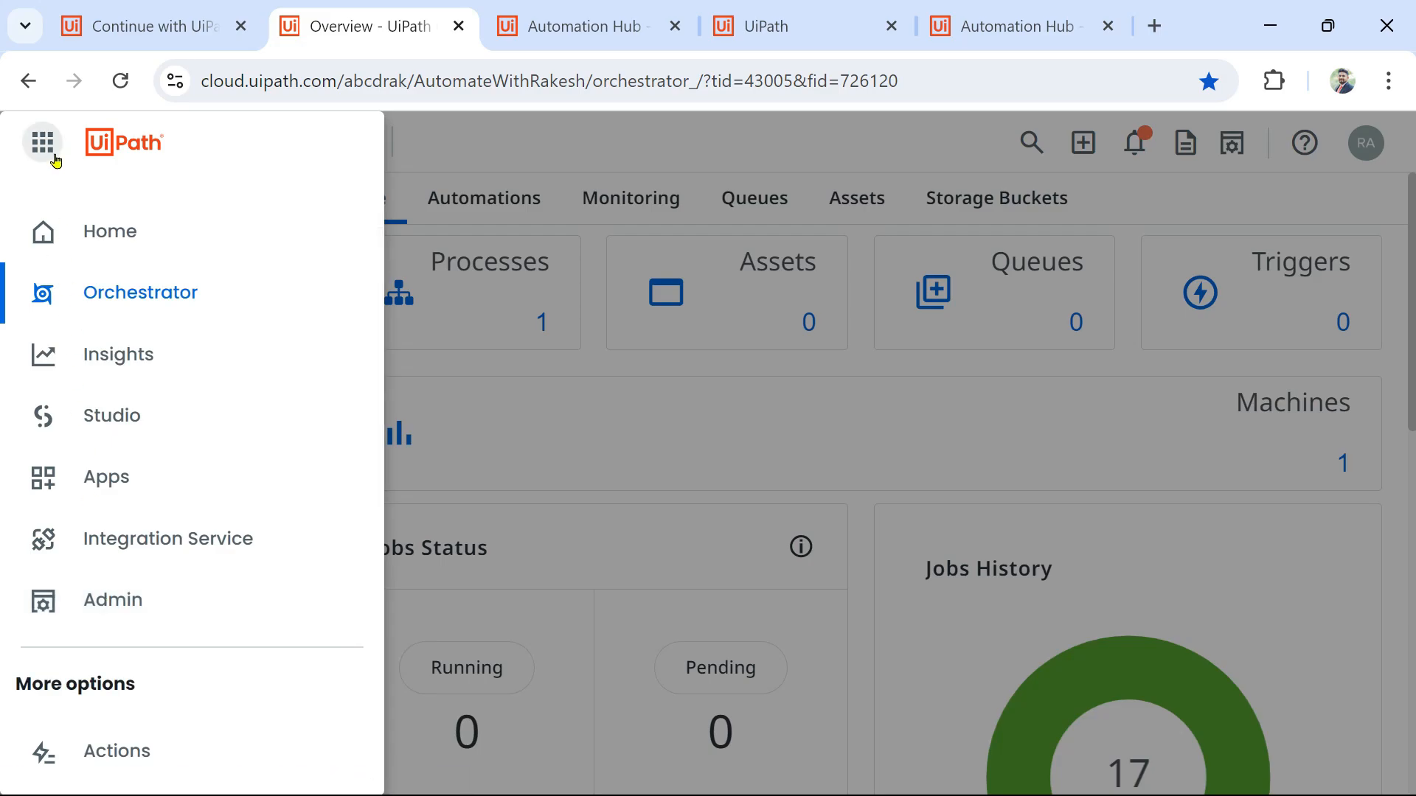
pyautogui.click(110, 601)
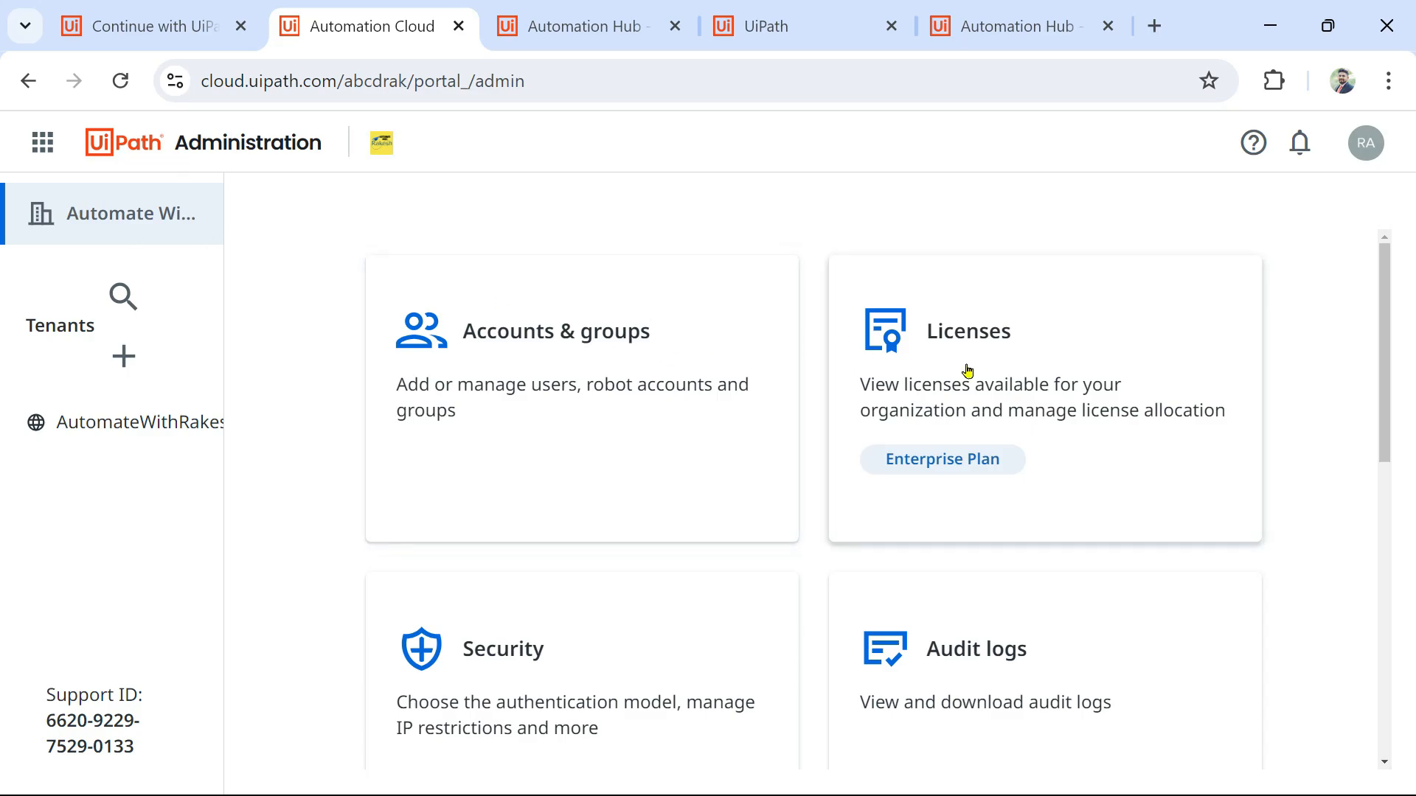
pyautogui.click(991, 363)
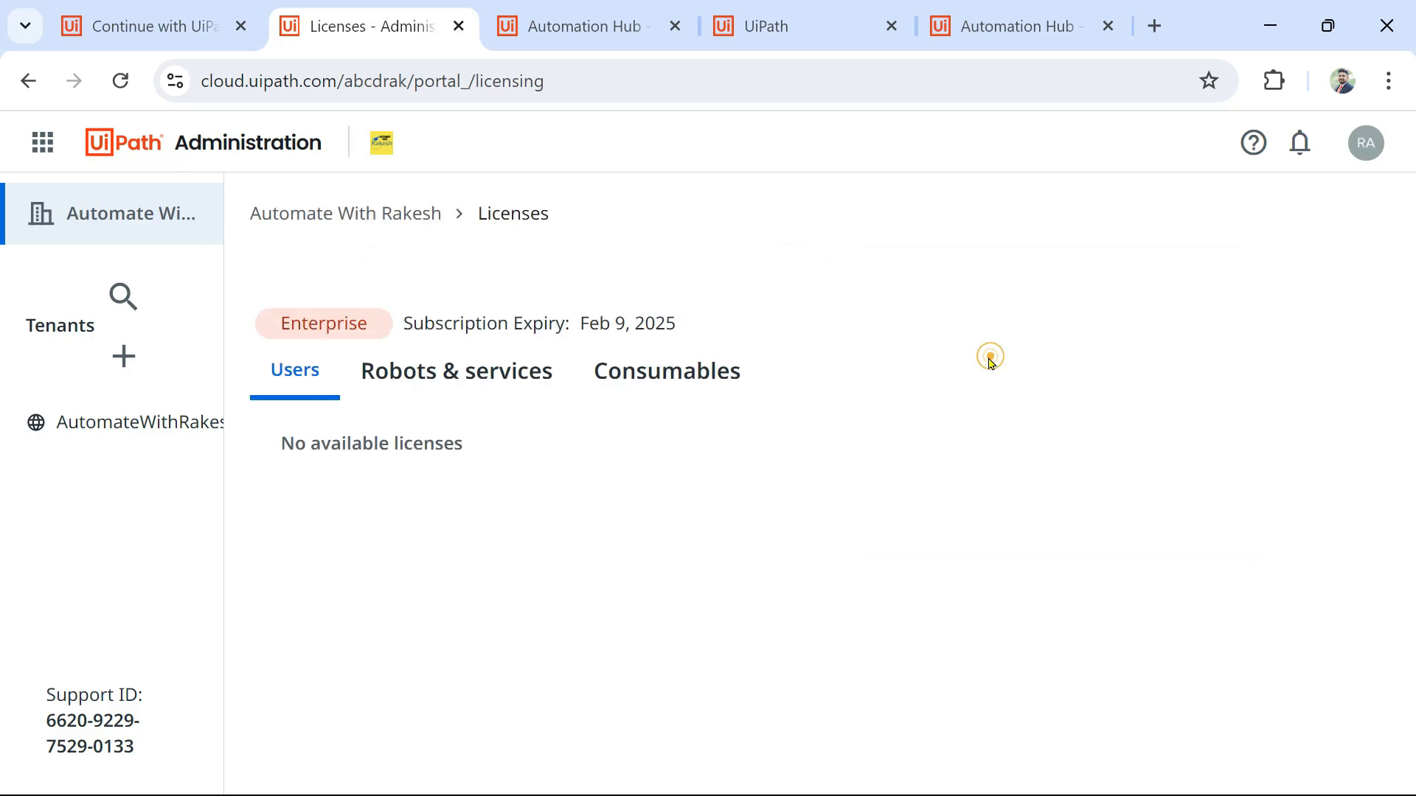
pyautogui.click(832, 381)
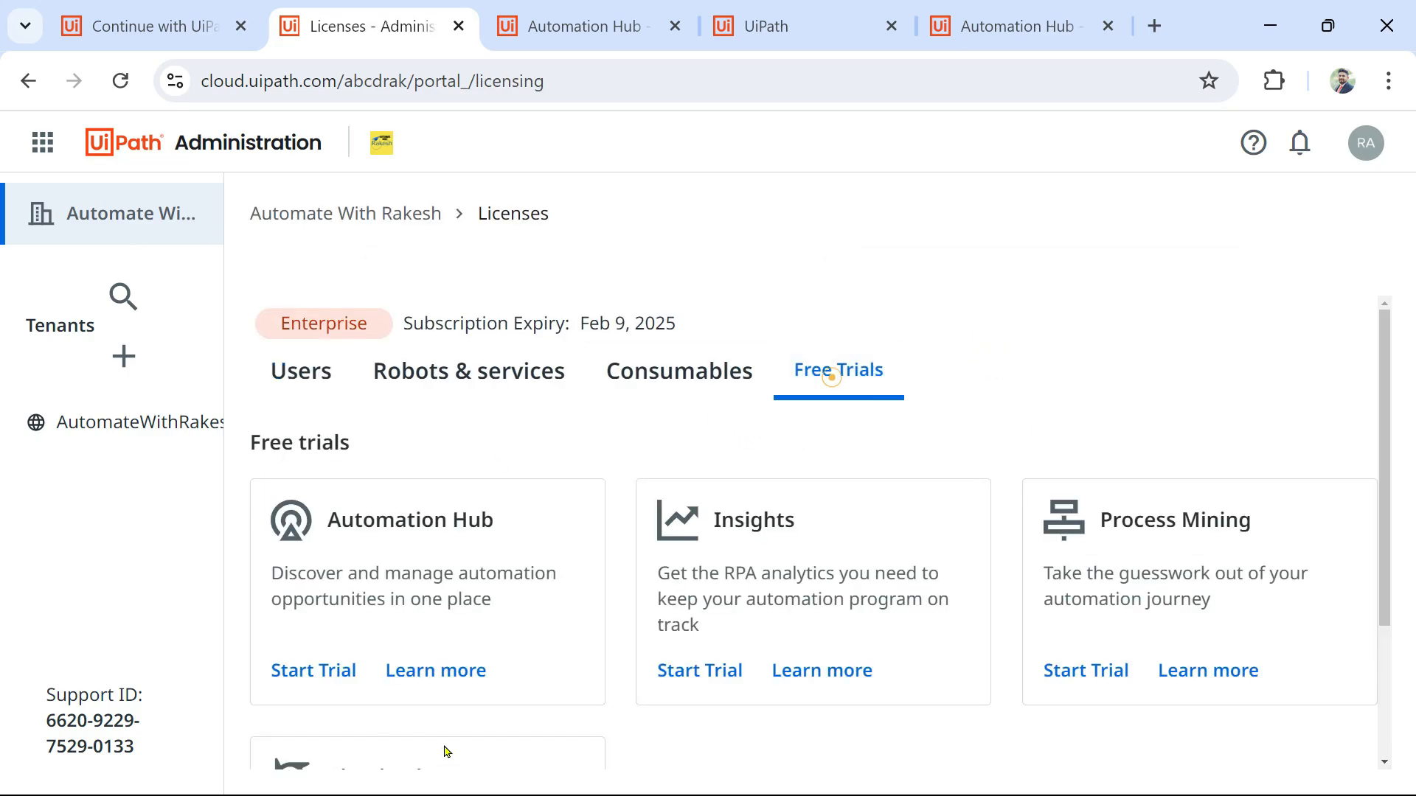
pyautogui.scroll(-2, 971, 606)
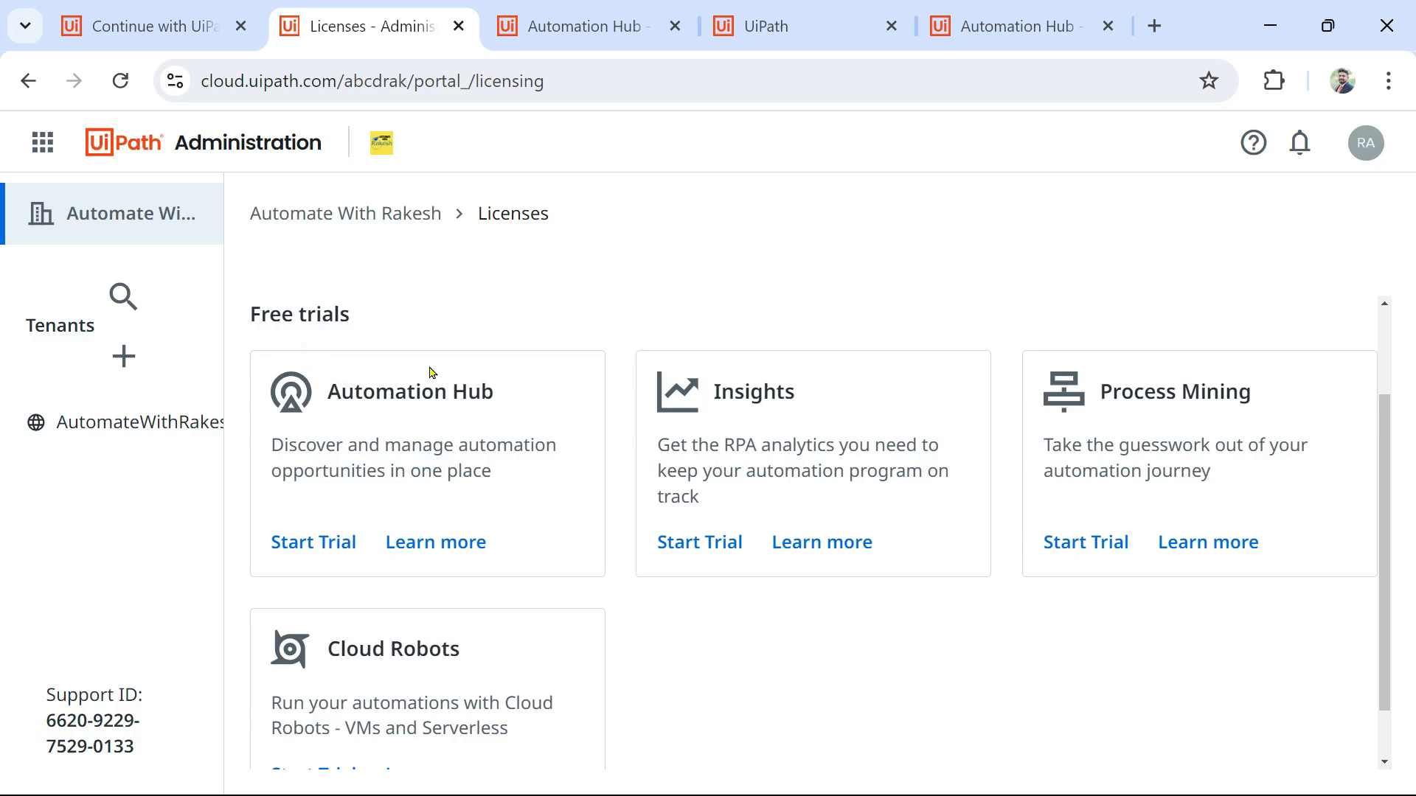
# - Open the product information page for the Automation Hub trial and look over its address and site sections
pyautogui.click(437, 543)
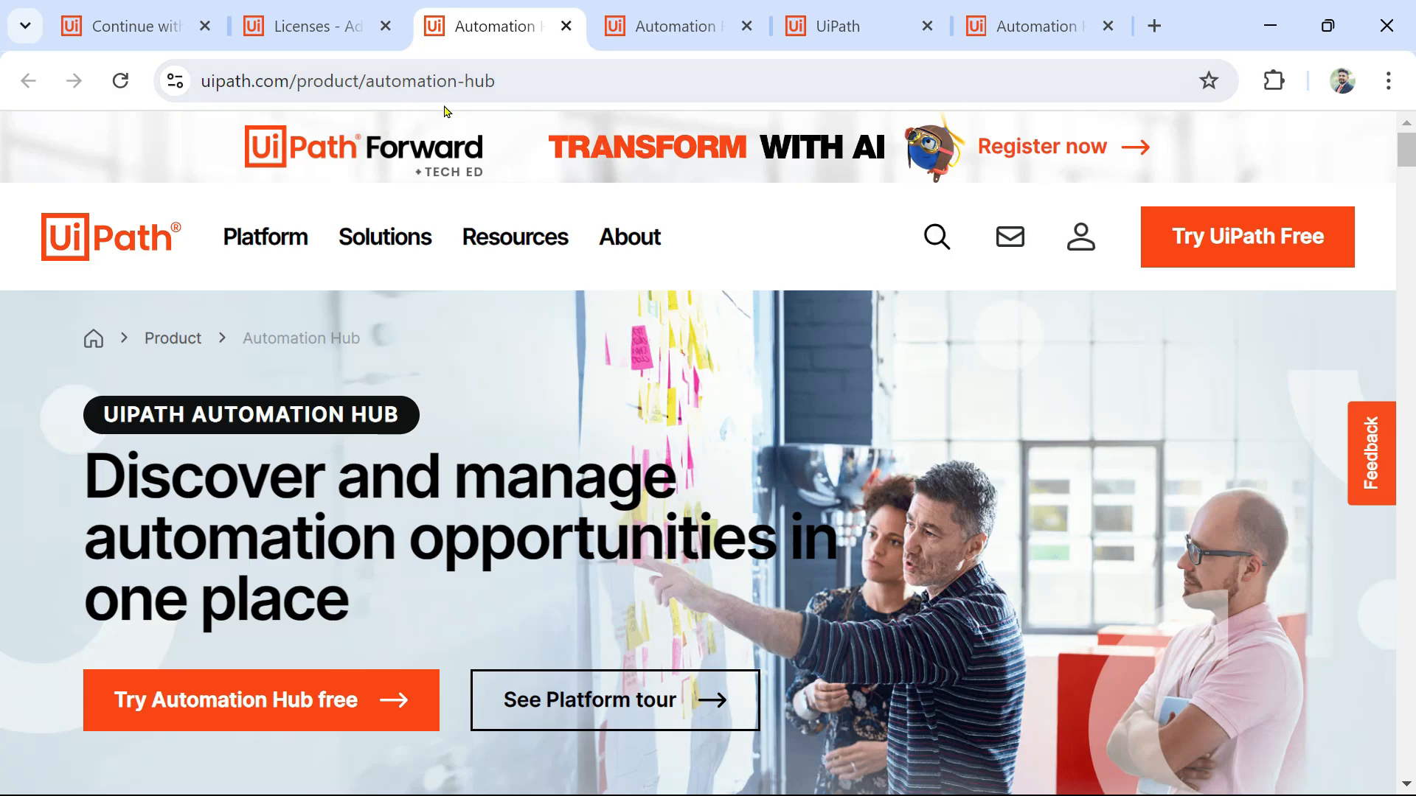
pyautogui.tripleClick(531, 90)
pyautogui.moveTo(514, 237)
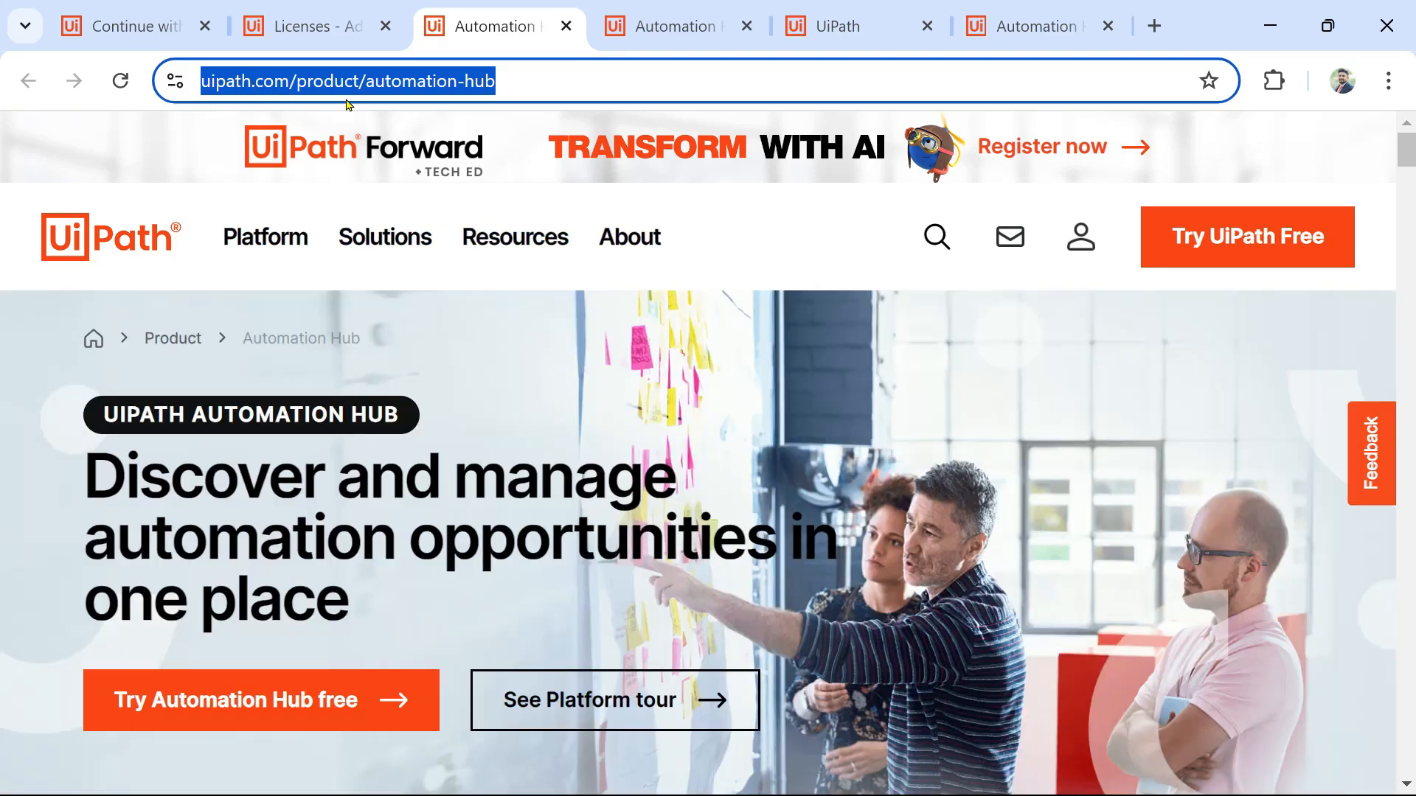
pyautogui.moveTo(377, 287)
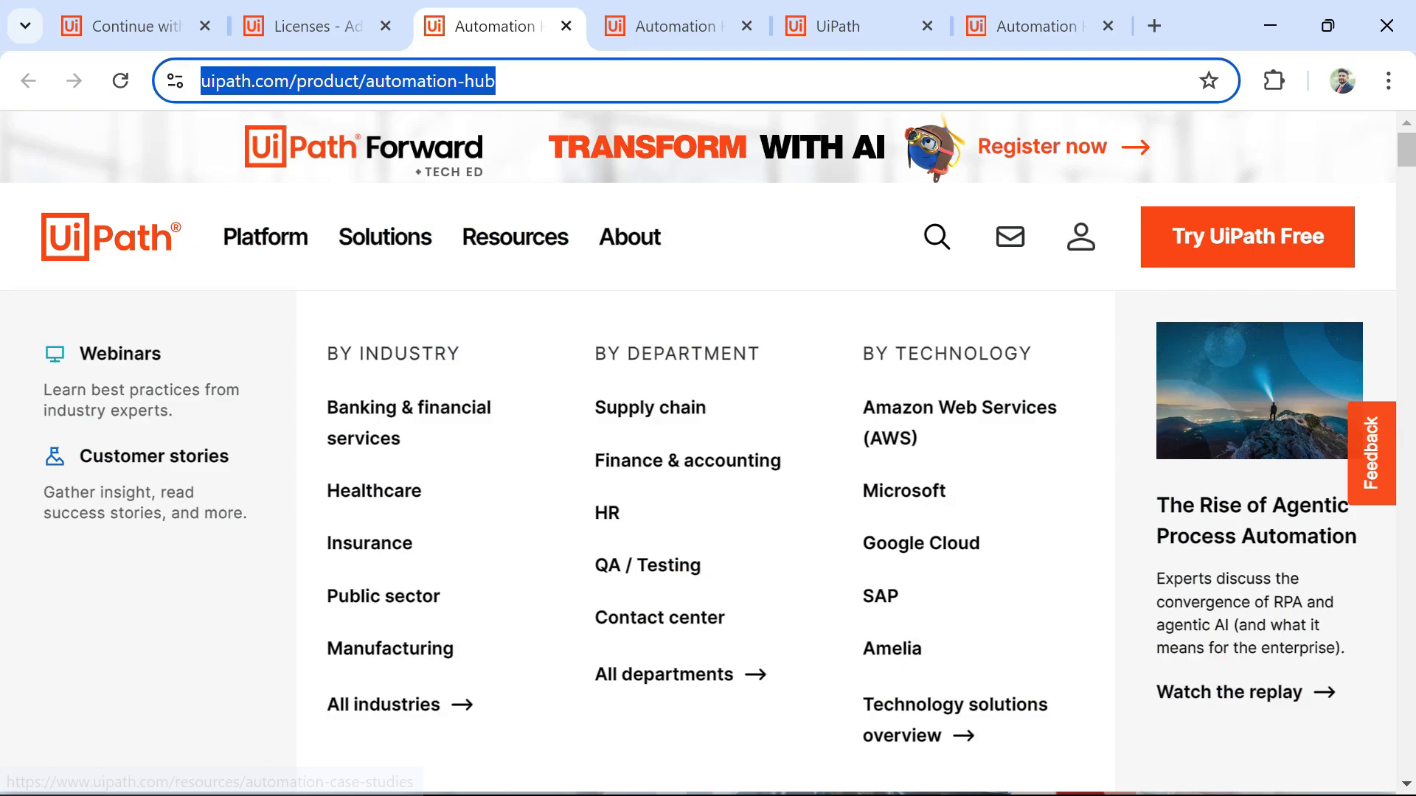
pyautogui.scroll(-3, 892, 754)
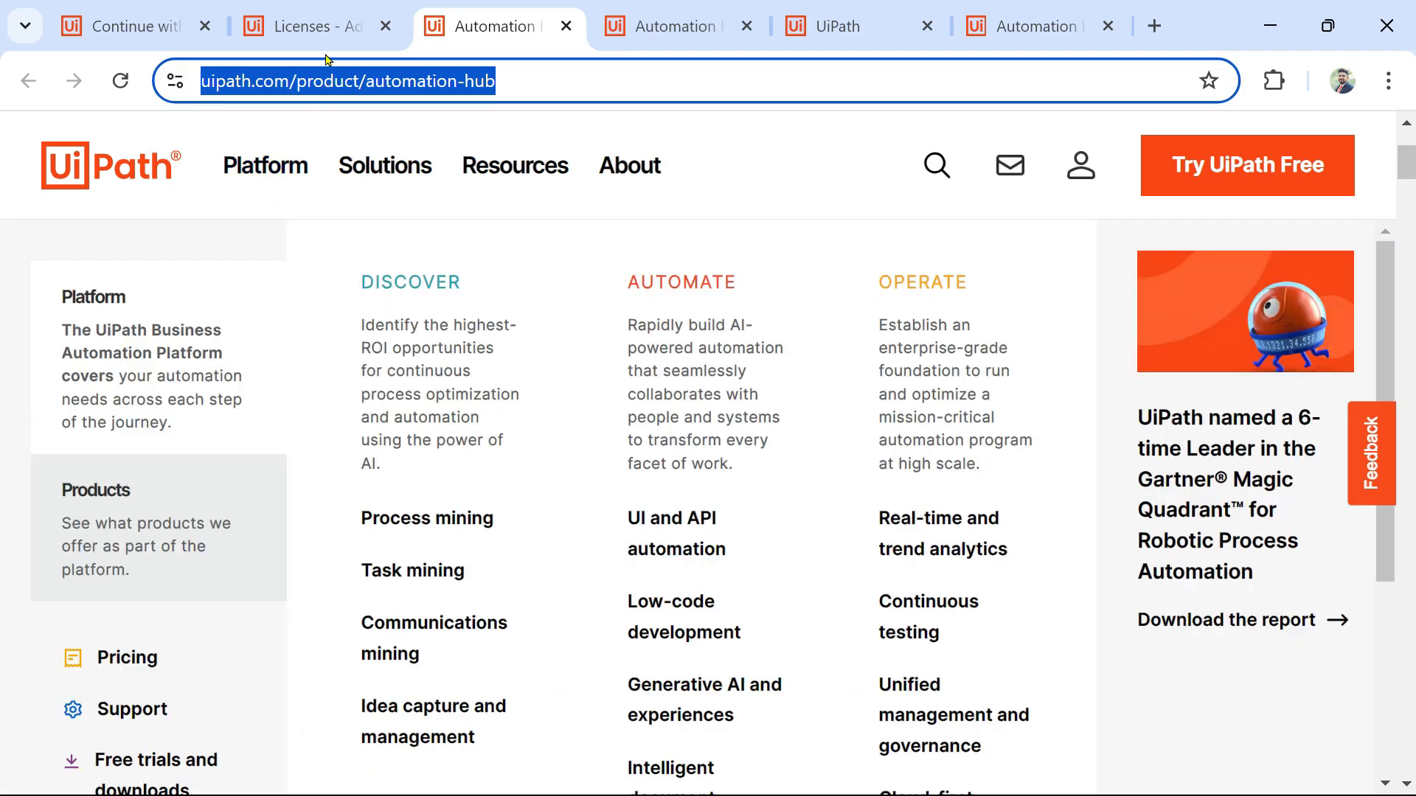
# - Check the Automation Cloud list of services on the licensing page and return to the Automation Hub product page
pyautogui.click(314, 25)
pyautogui.click(43, 146)
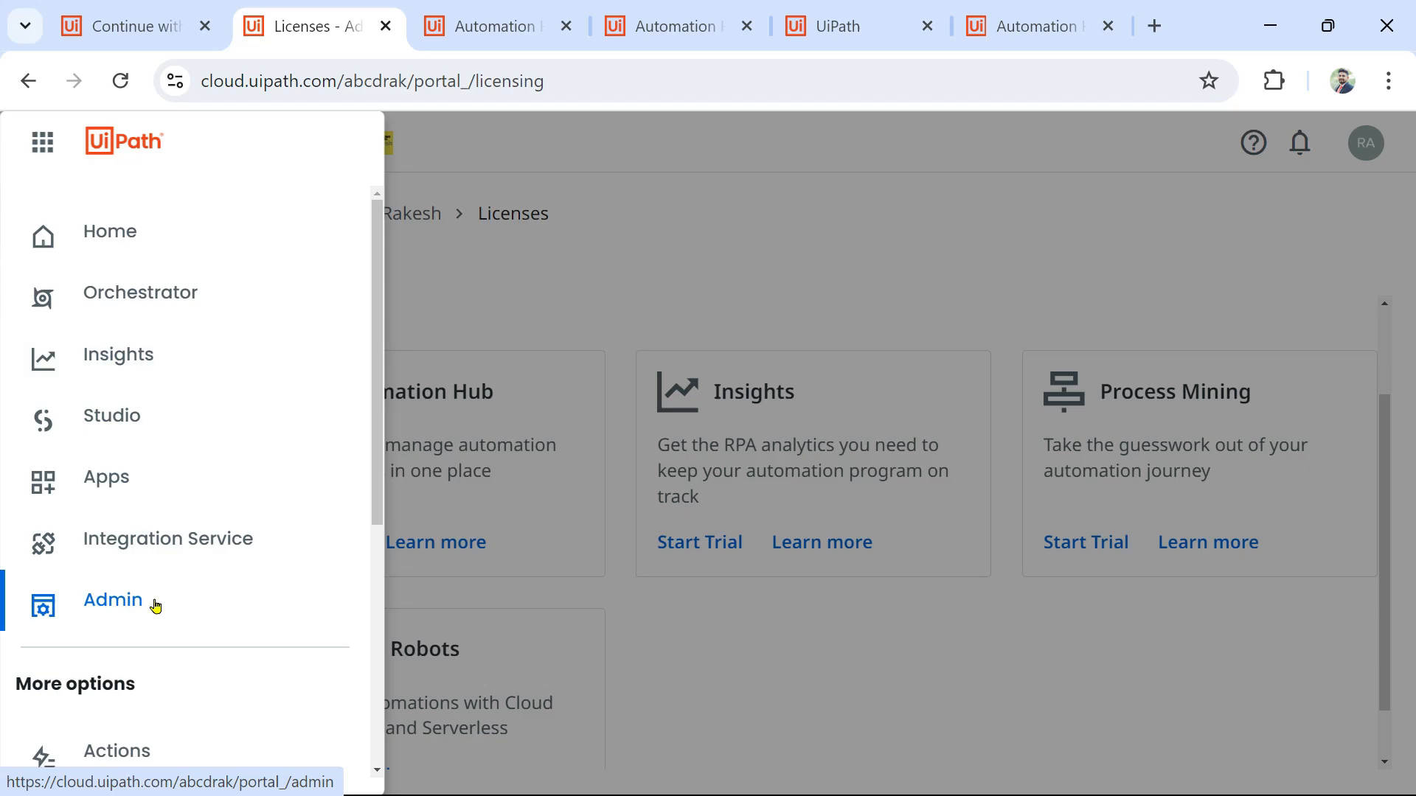
pyautogui.click(480, 26)
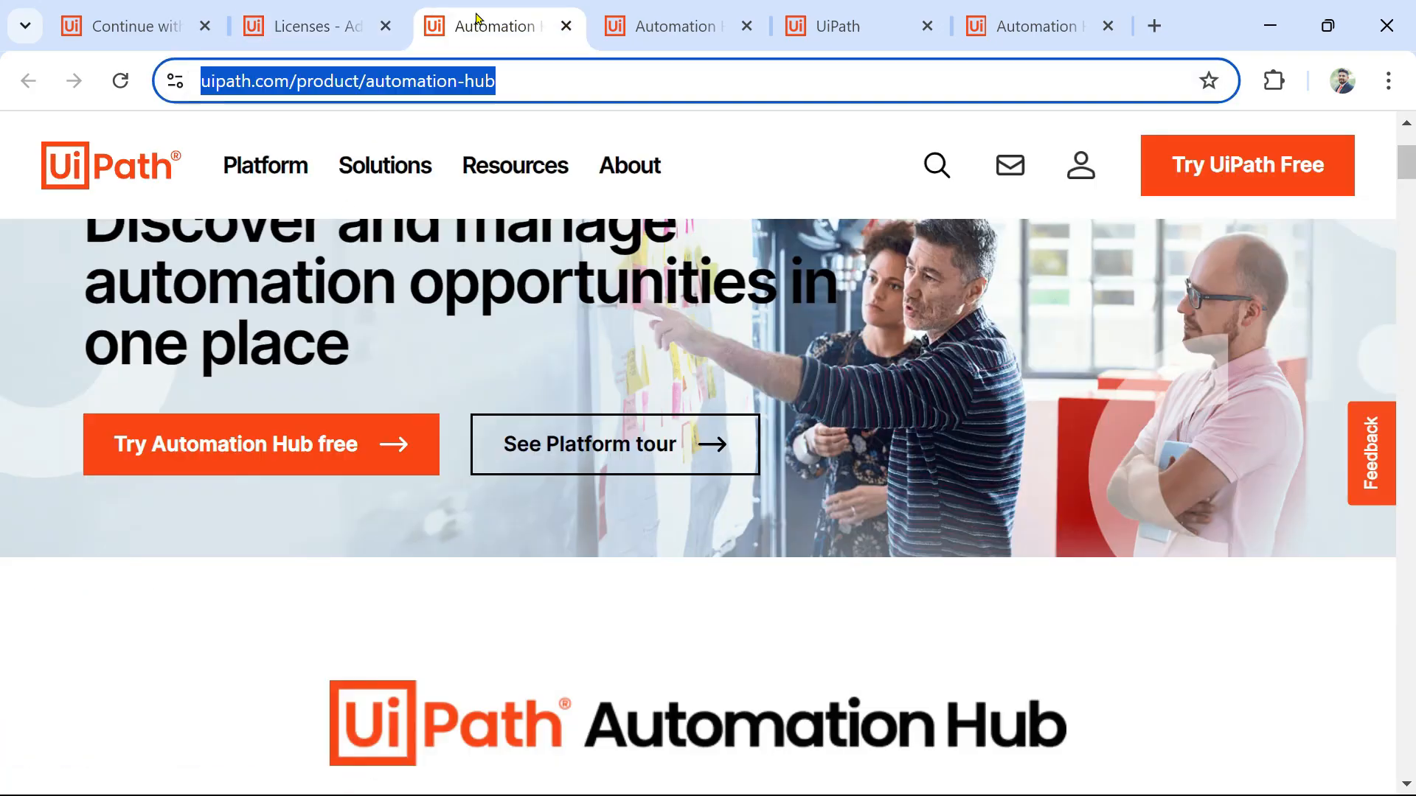
pyautogui.moveTo(385, 165)
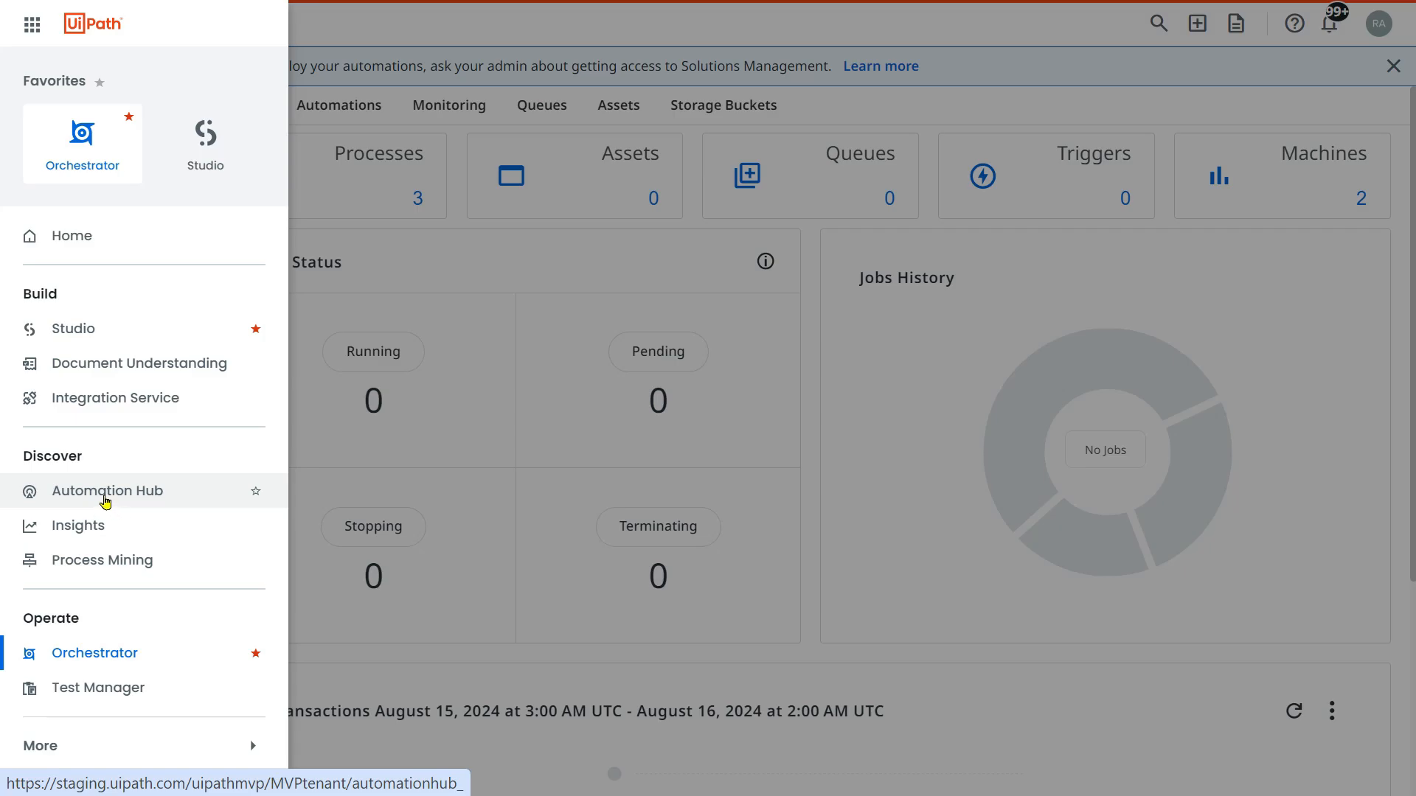
# - Open Automation Hub in the MVPtenant tenant and show all ideas in its workspace
pyautogui.click(106, 497)
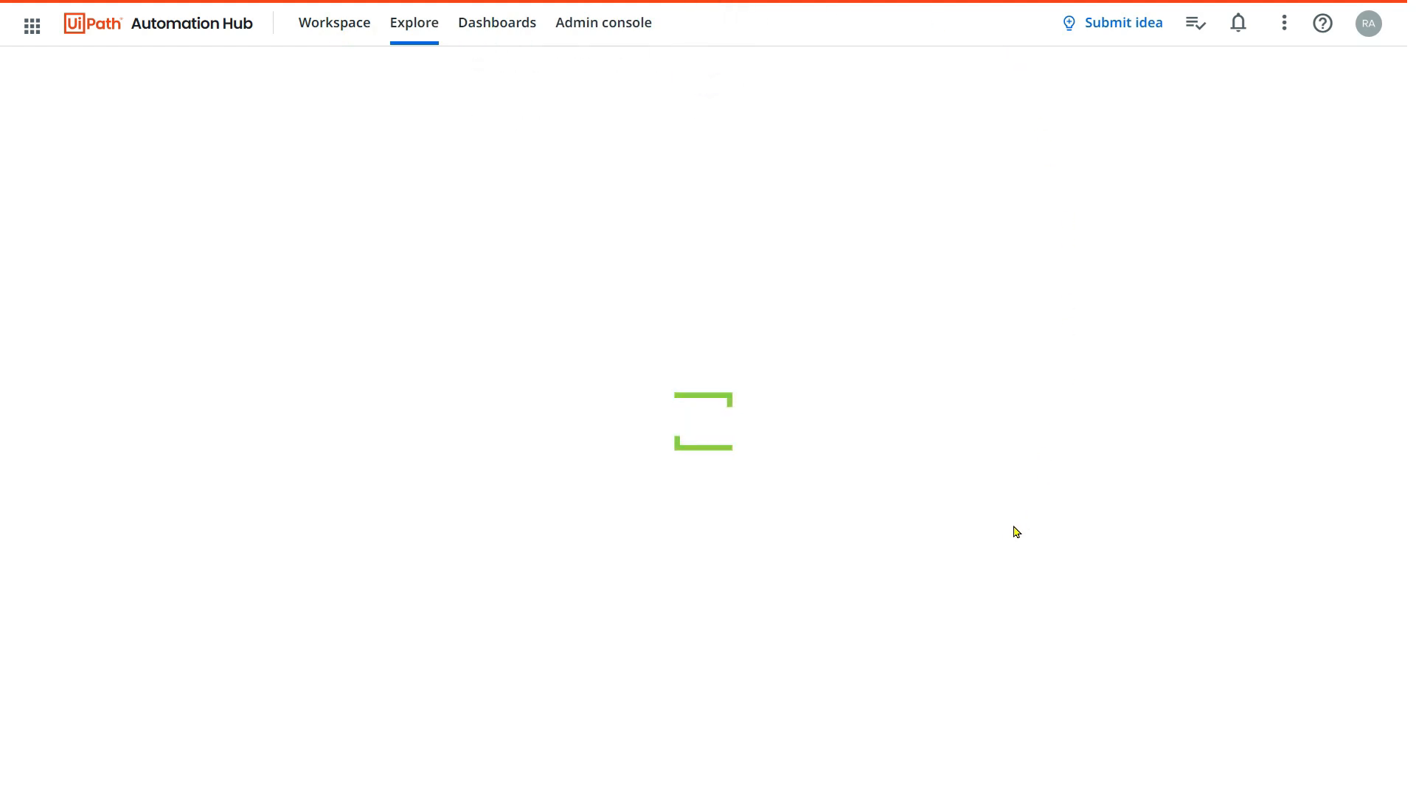
pyautogui.click(337, 38)
pyautogui.click(414, 24)
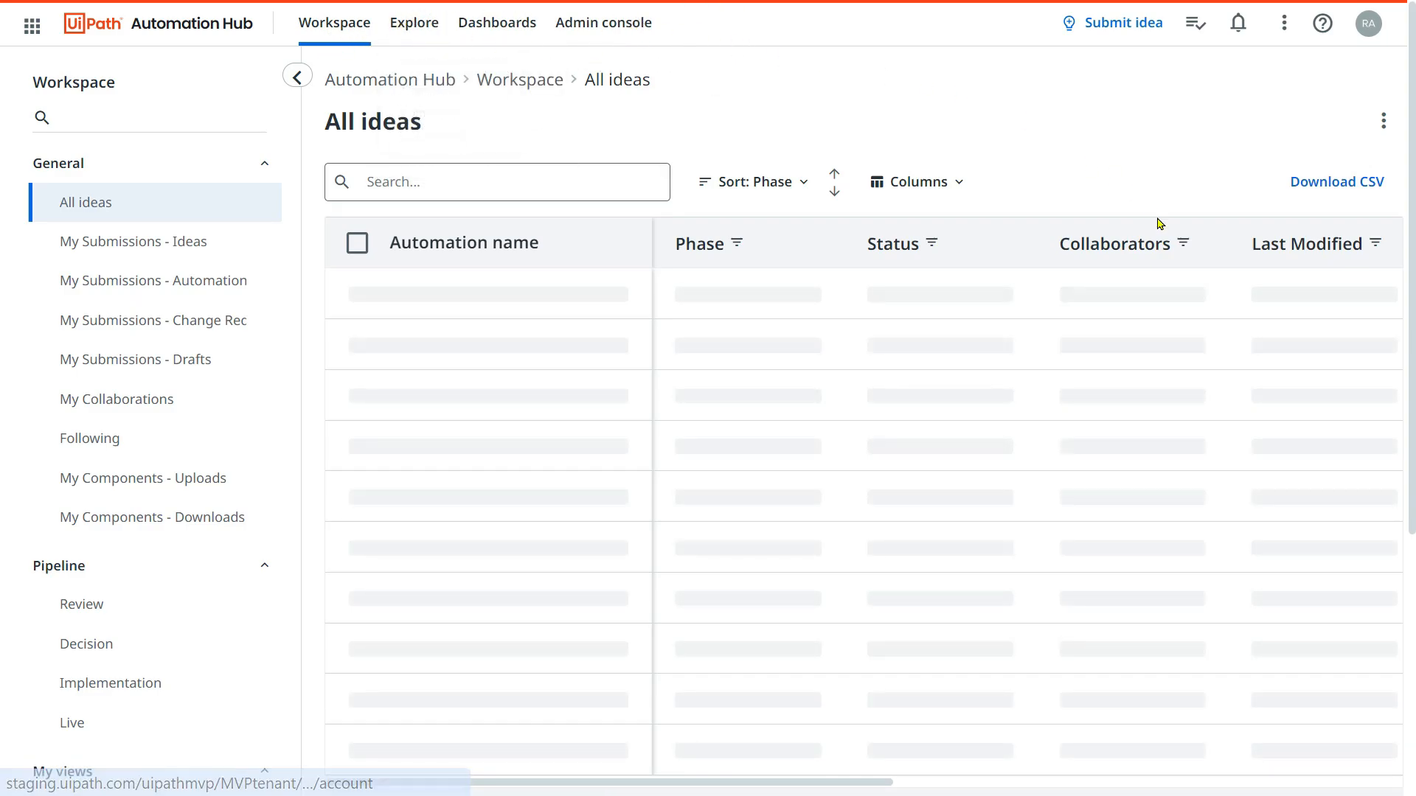
pyautogui.moveTo(538, 29)
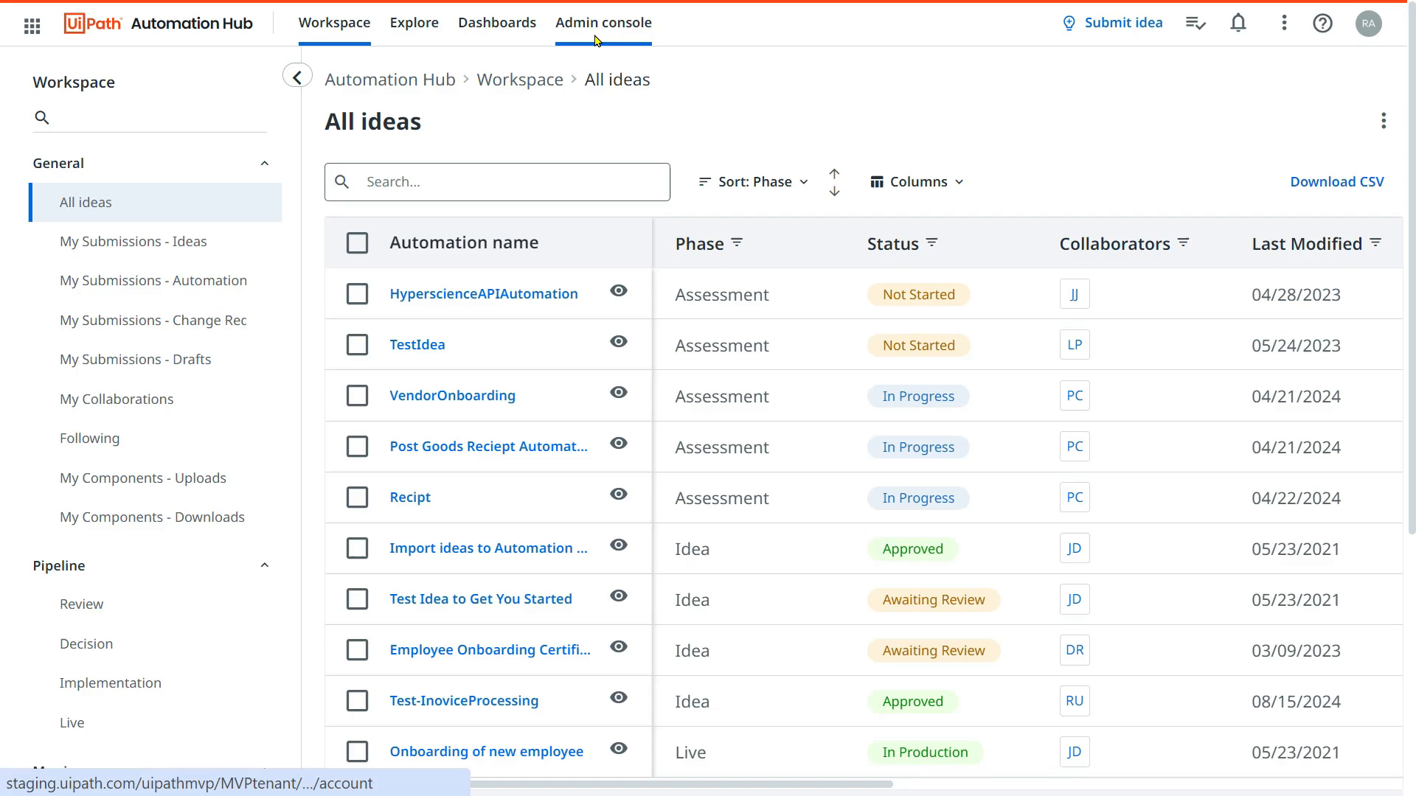
# - View the account information in the Admin console and return to the workspace's All ideas list
pyautogui.click(598, 40)
pyautogui.click(493, 35)
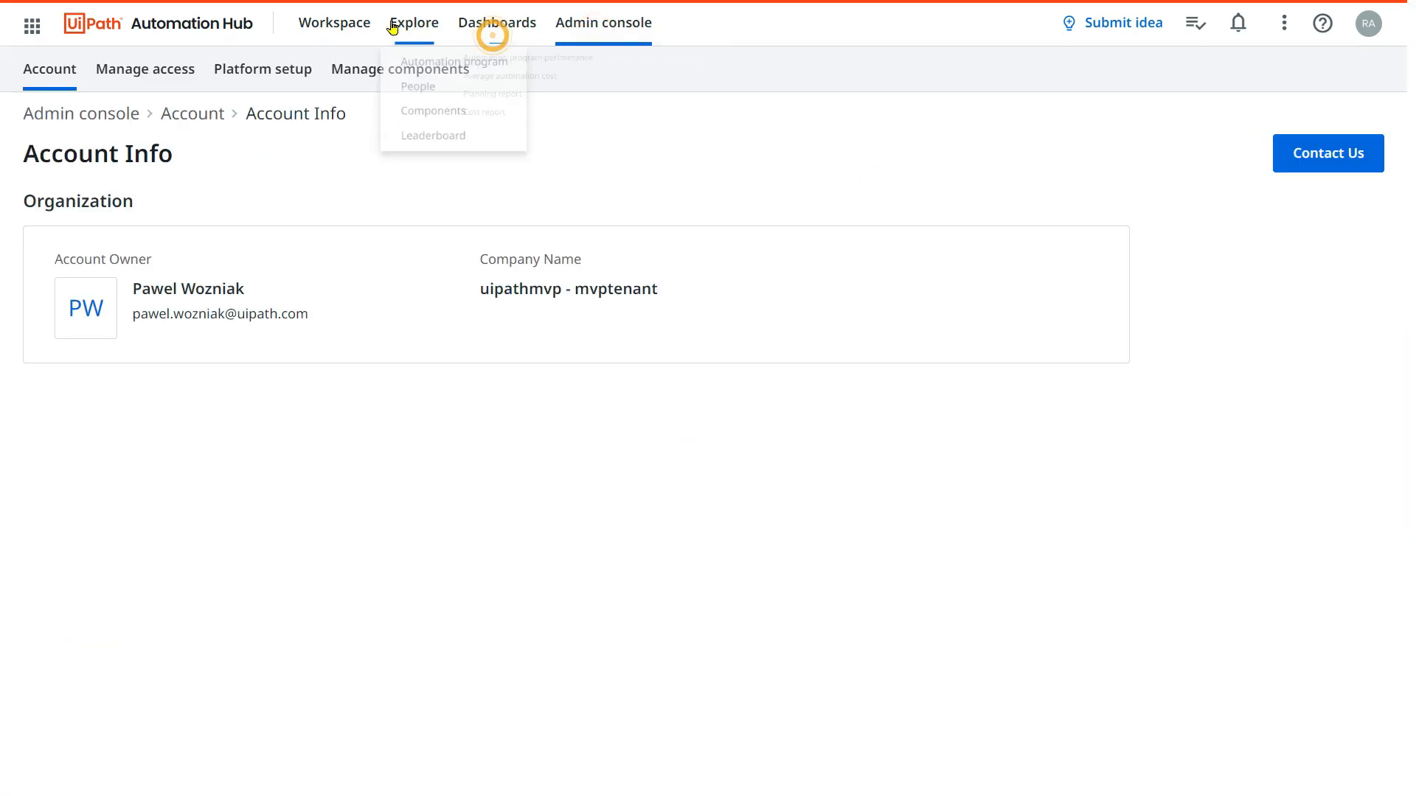
pyautogui.click(333, 27)
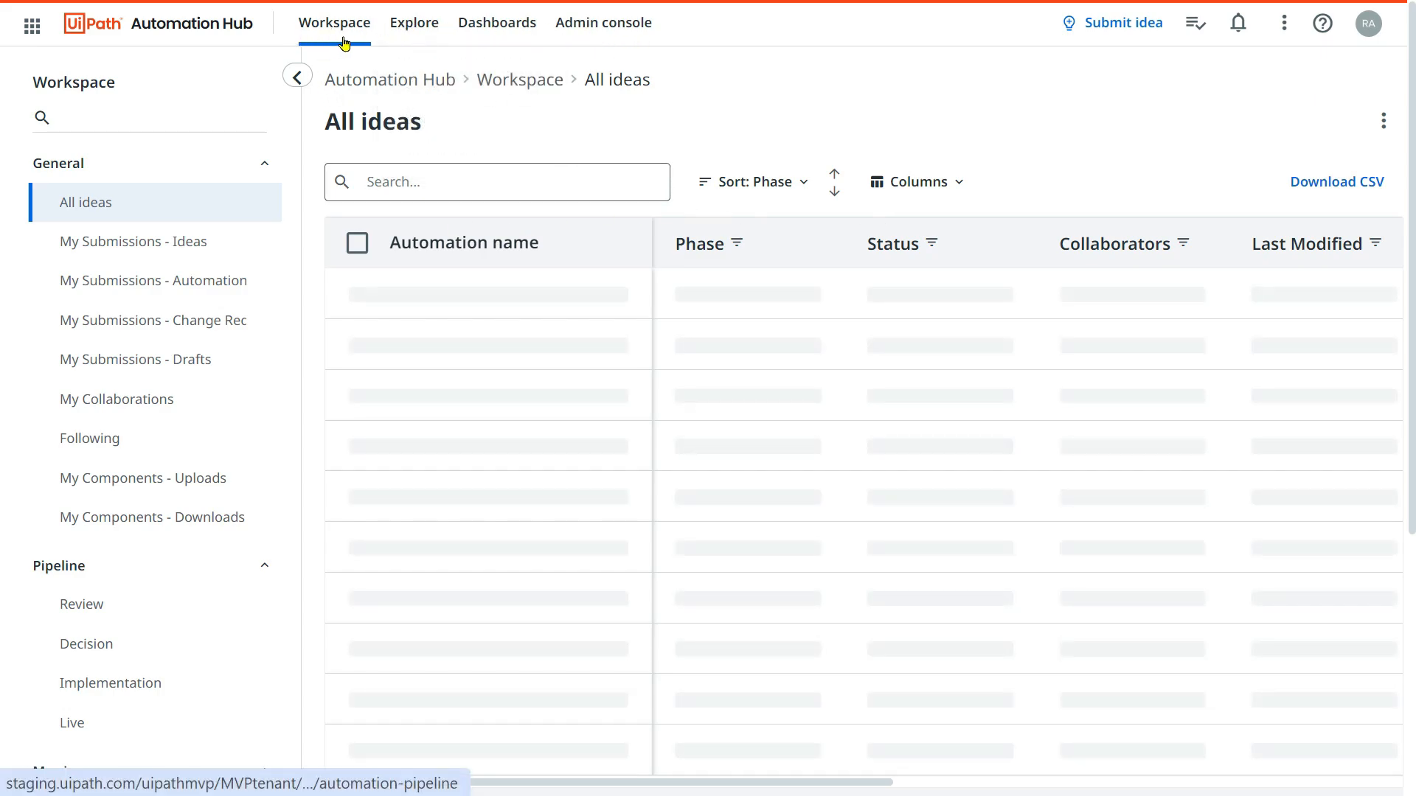
pyautogui.moveTo(452, 38)
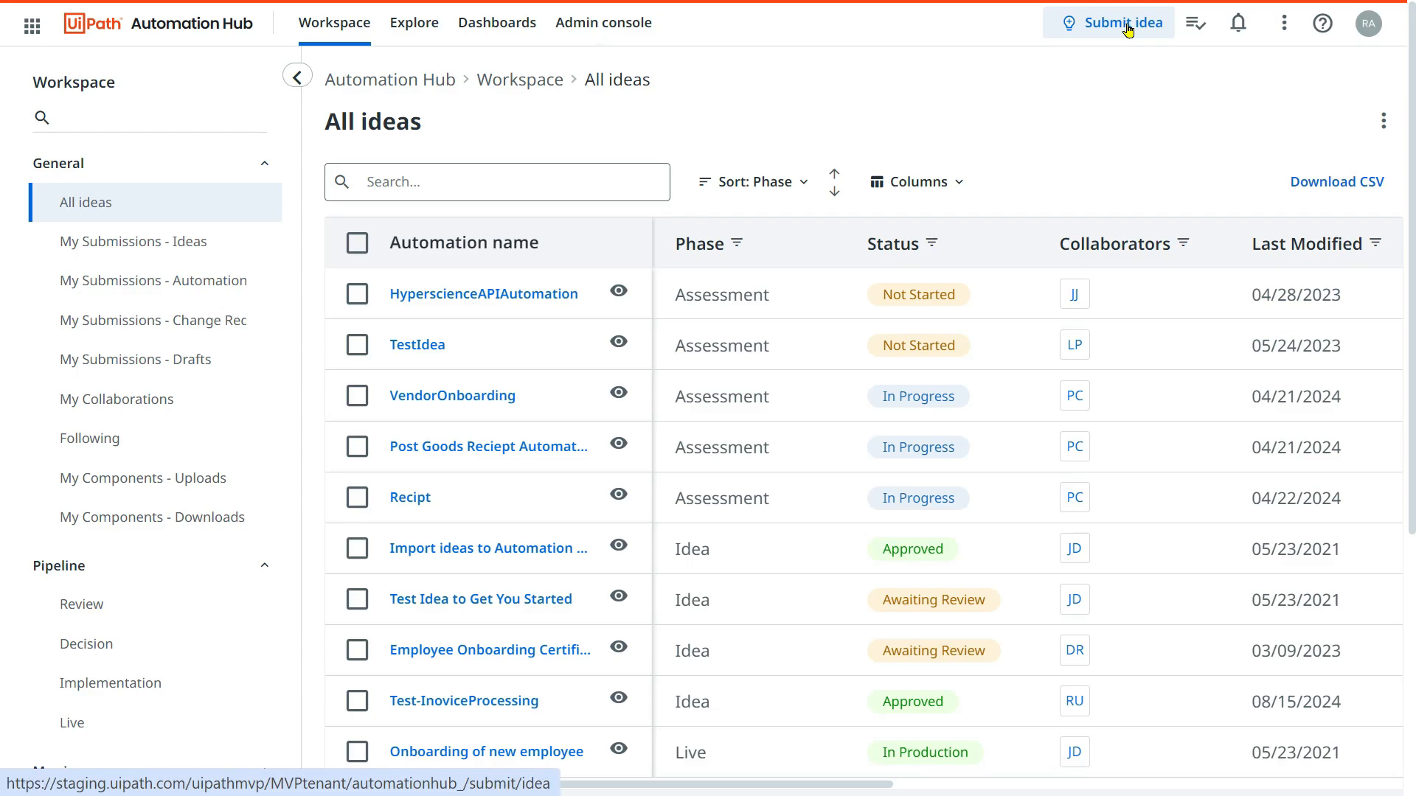
# - Look through the All ideas list and start submitting a new idea
pyautogui.scroll(-1, 590, 391)
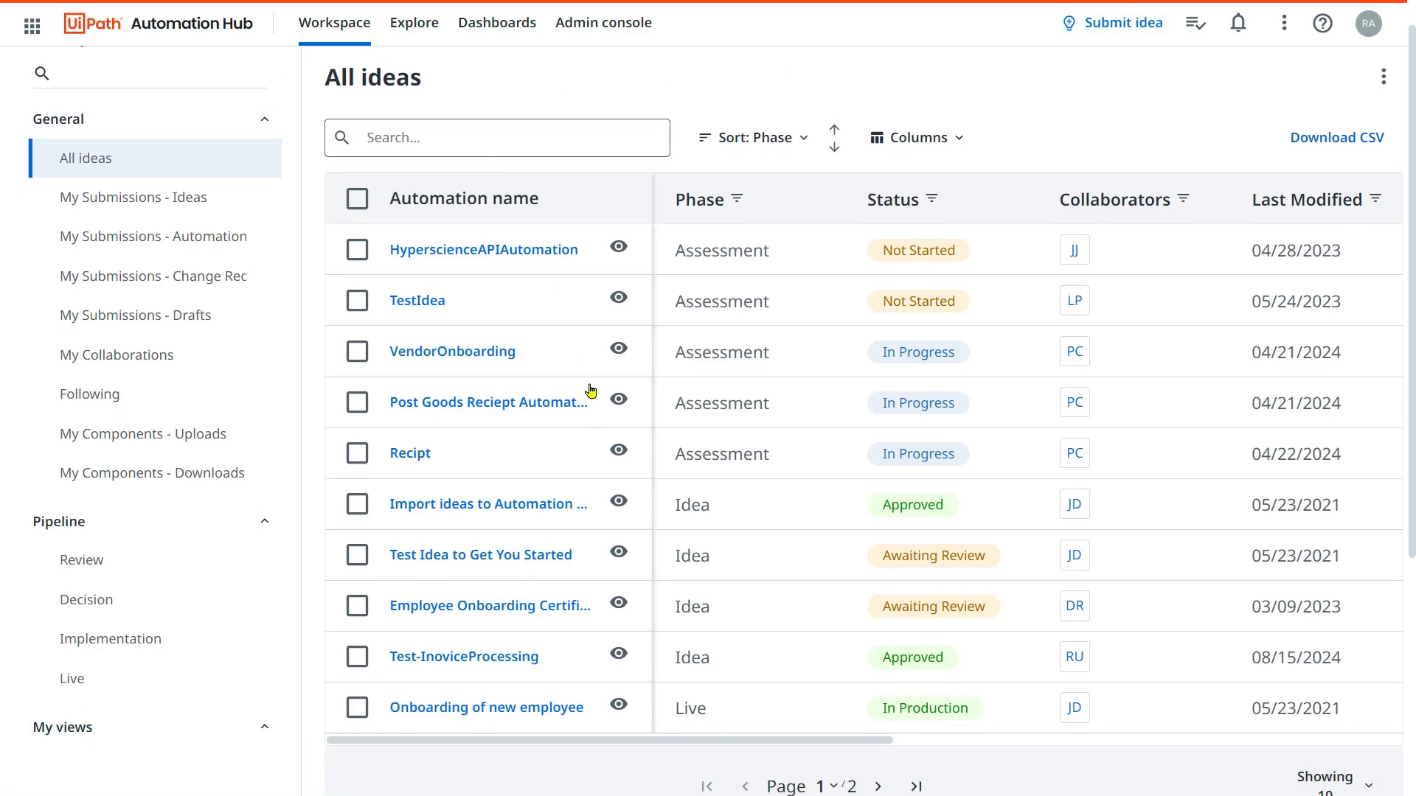
pyautogui.scroll(-5, 590, 389)
pyautogui.scroll(6, 583, 382)
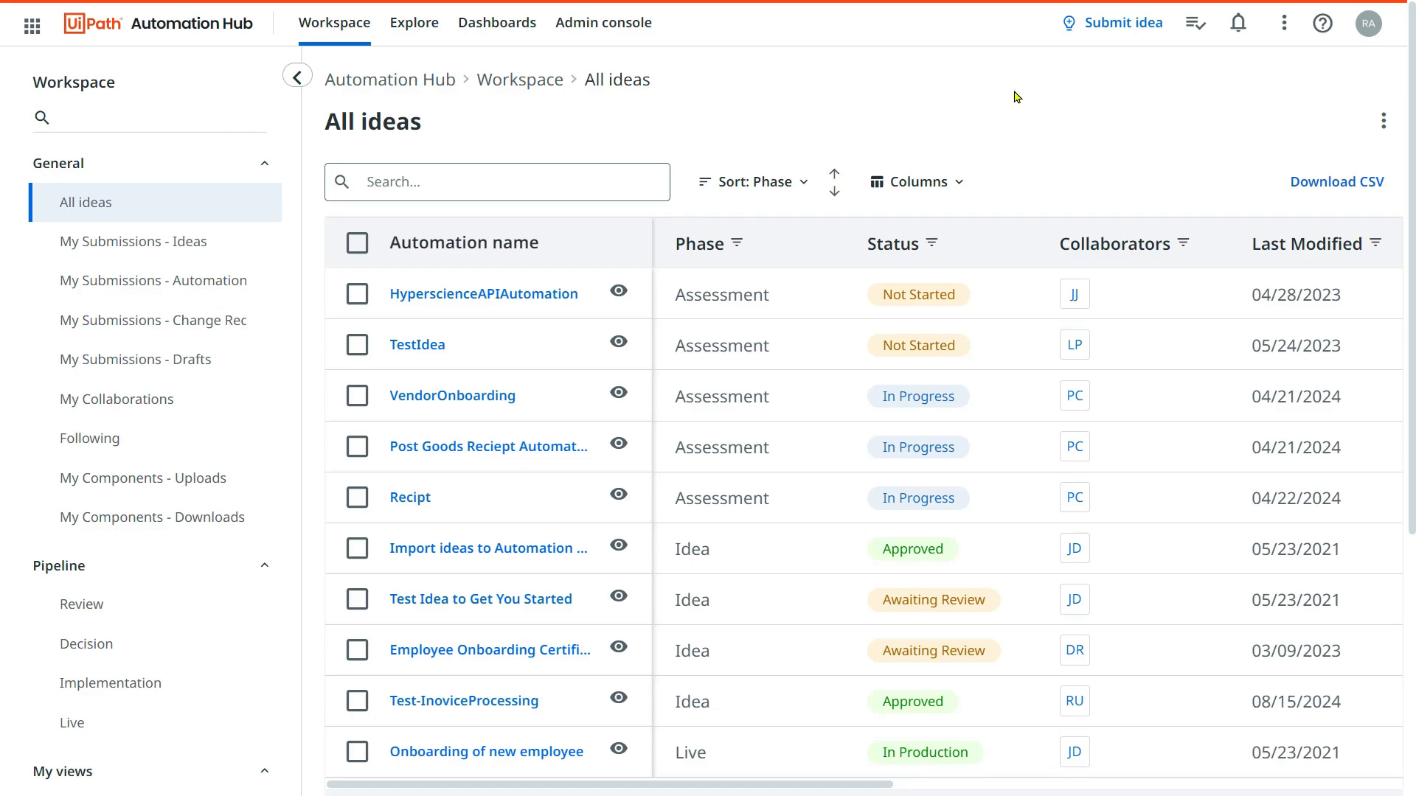
pyautogui.click(1124, 31)
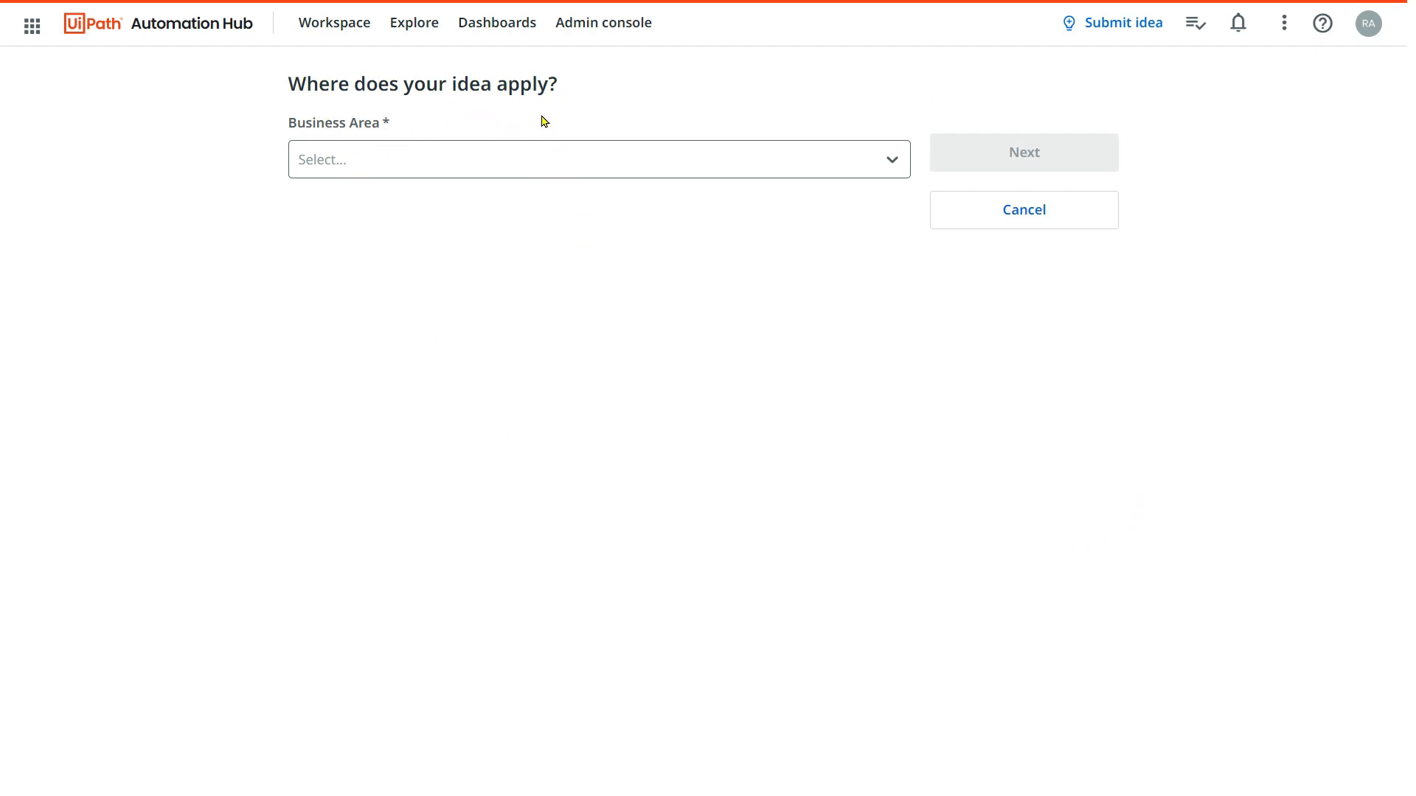
# - Set the idea's business area to None of these apply and activate the custom category name field
pyautogui.click(889, 172)
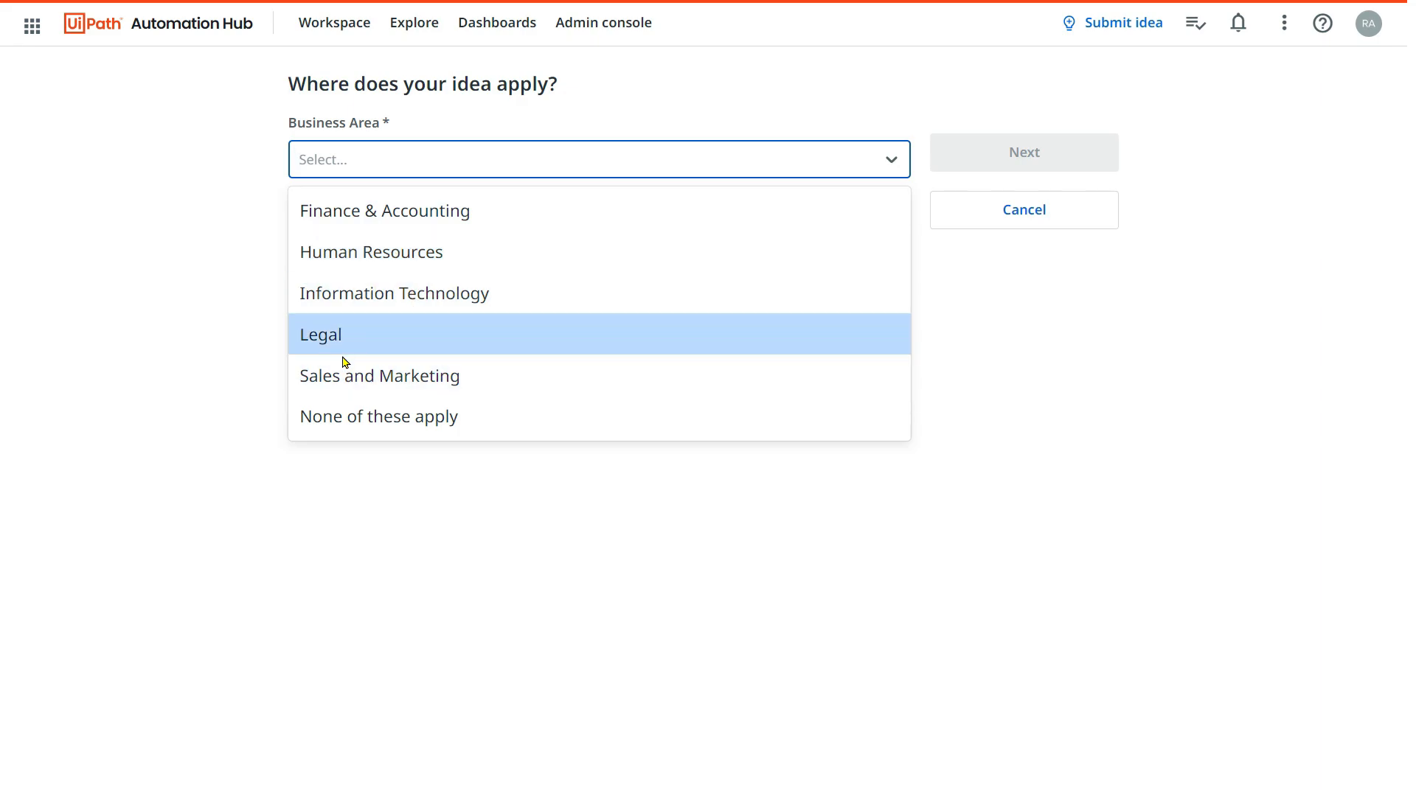
pyautogui.click(384, 418)
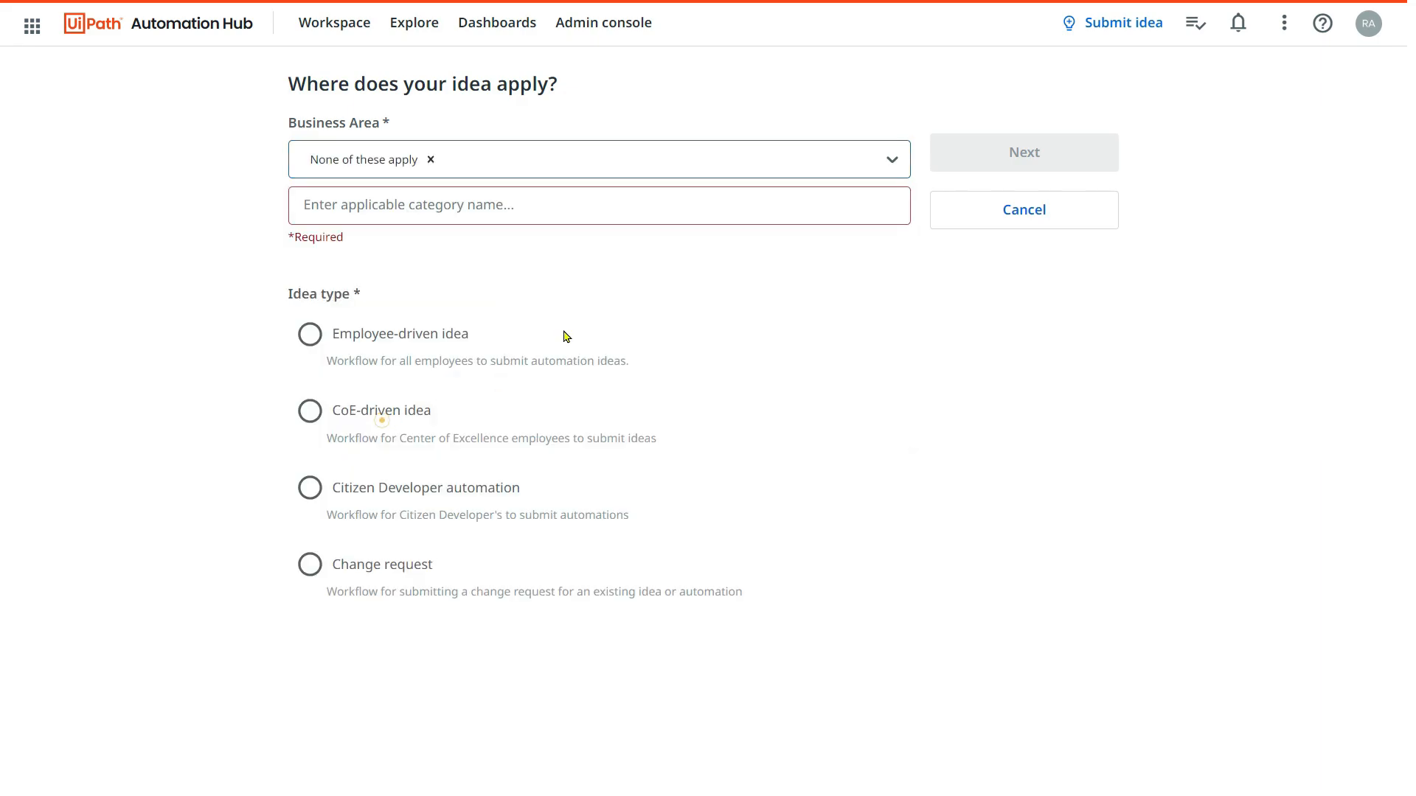
pyautogui.click(390, 204)
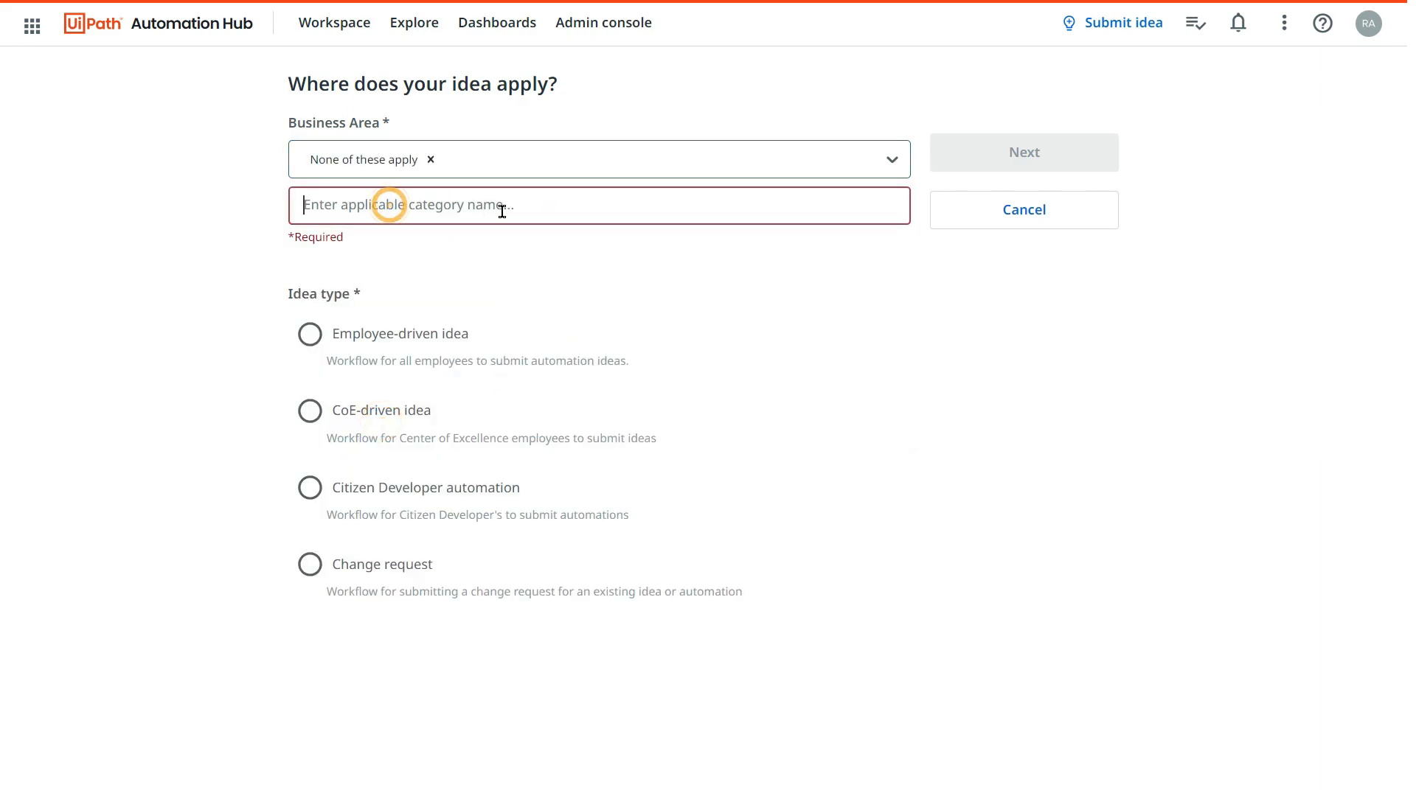
pyautogui.click(888, 160)
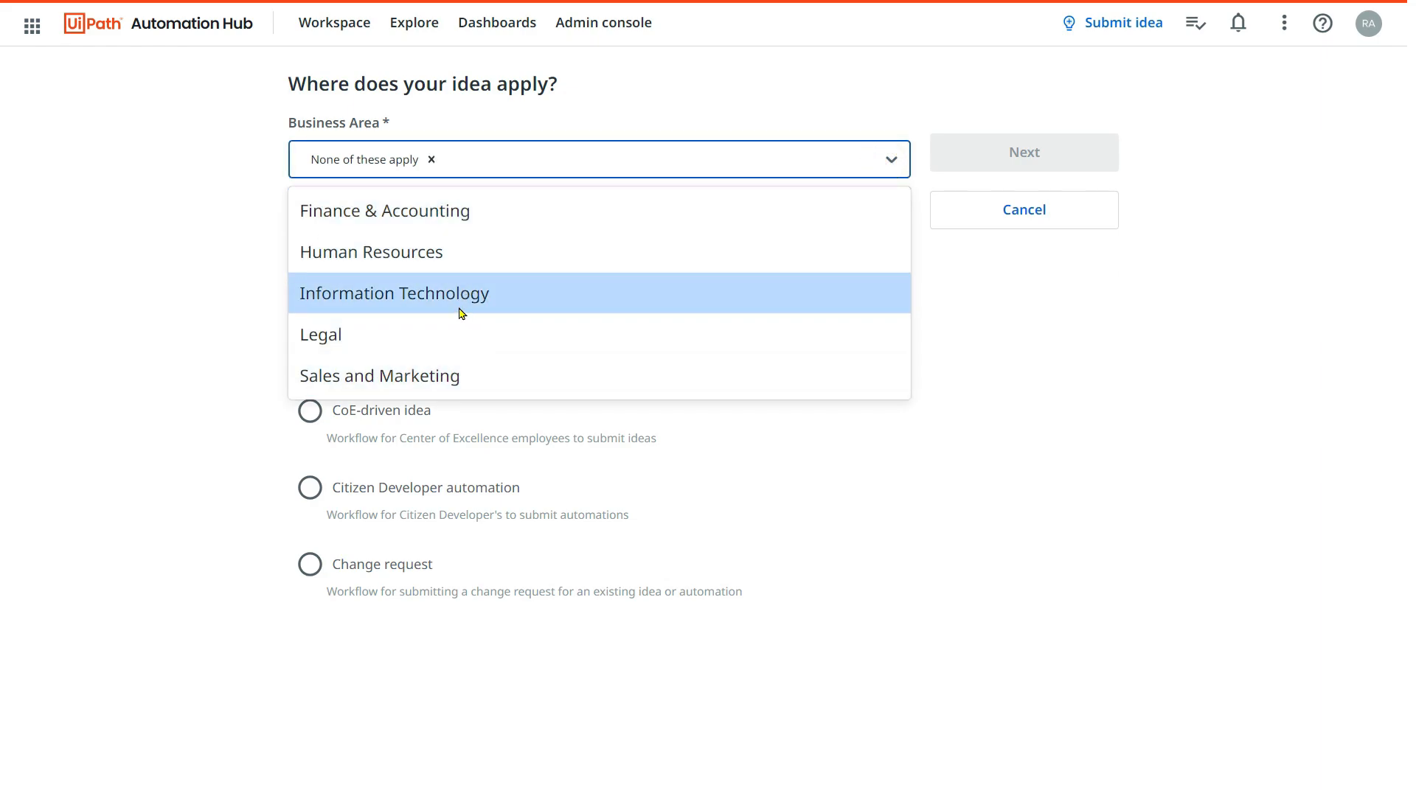
pyautogui.click(165, 300)
pyautogui.click(346, 204)
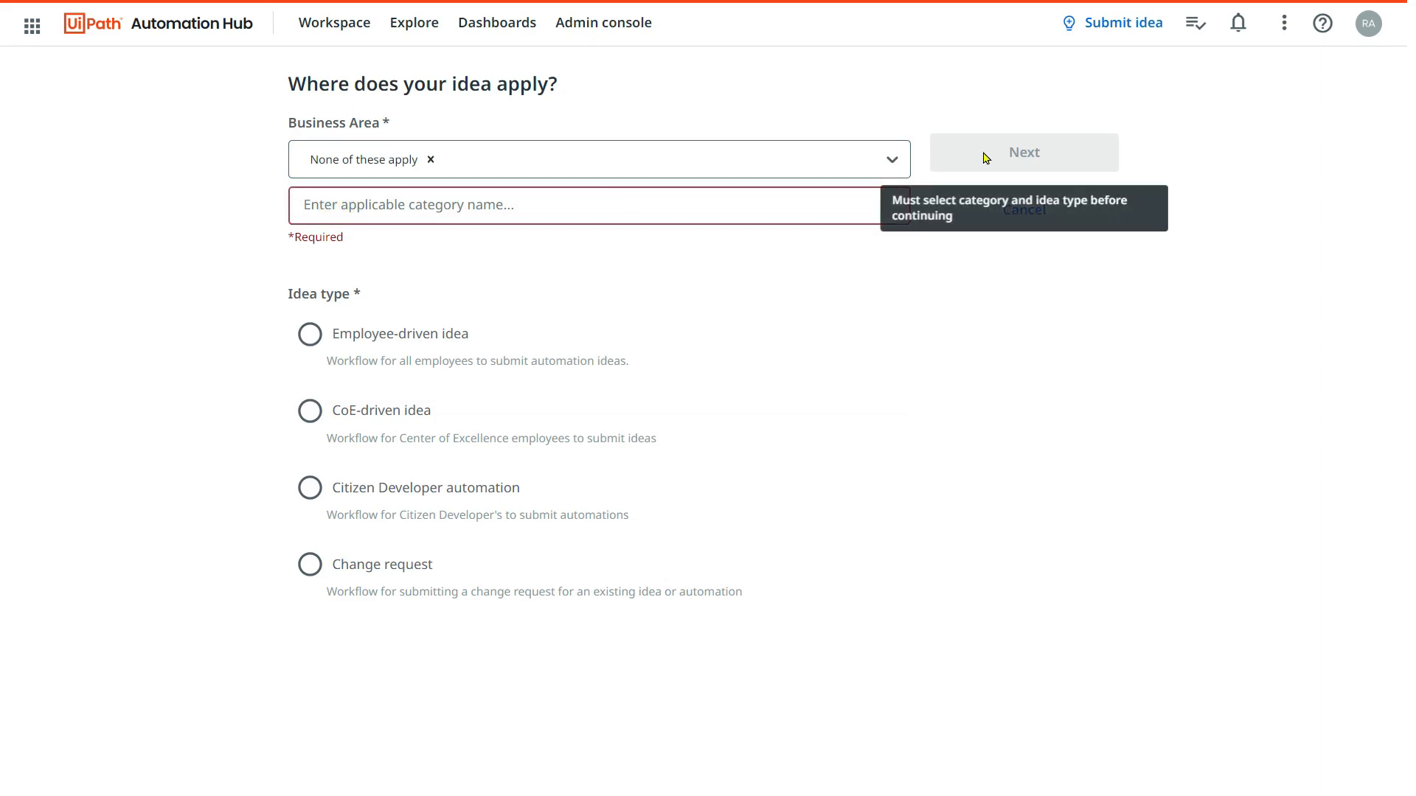
# - Classify the idea under Finance & Accounting, category Accounts Payable - Invoice to Payment, sub-category Invoice processing
pyautogui.click(889, 164)
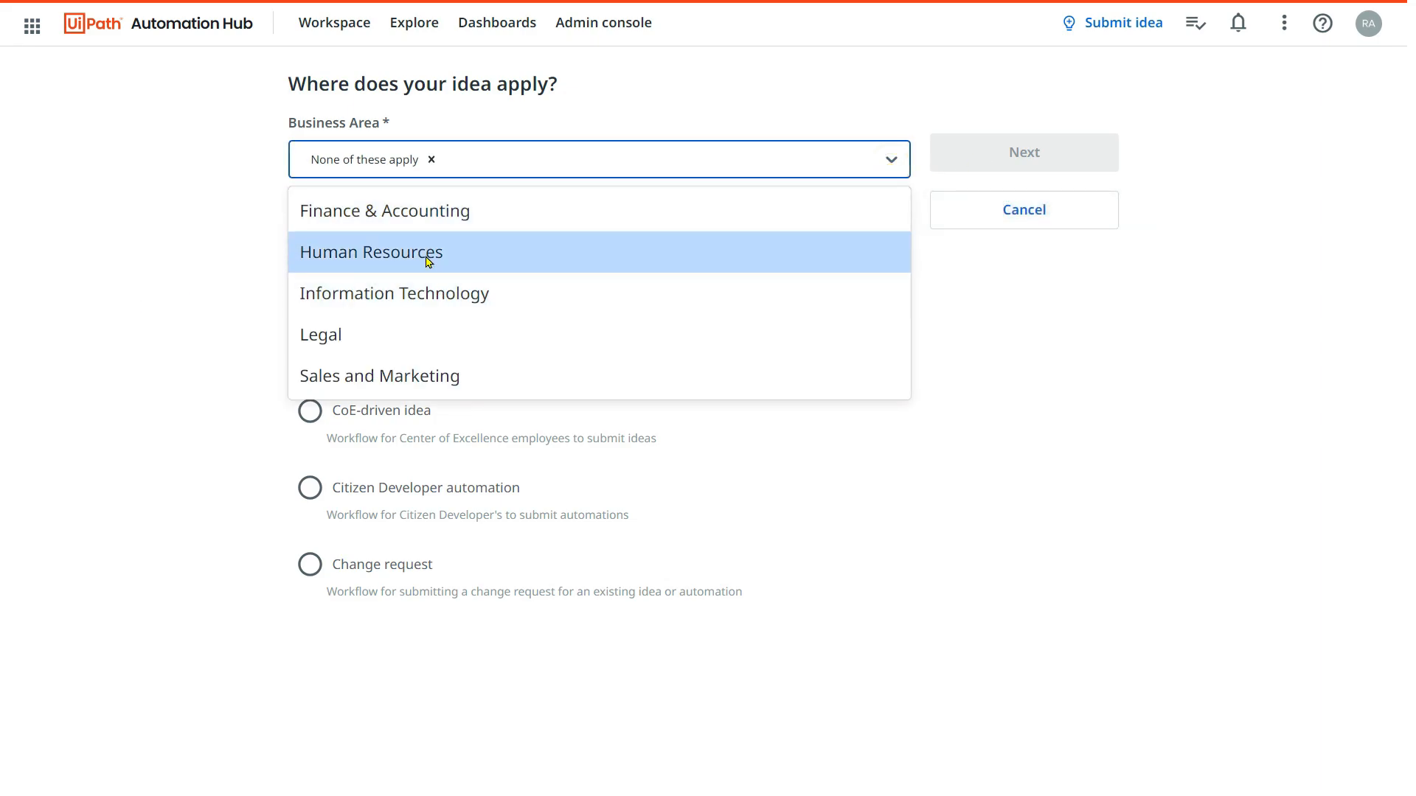
pyautogui.click(441, 223)
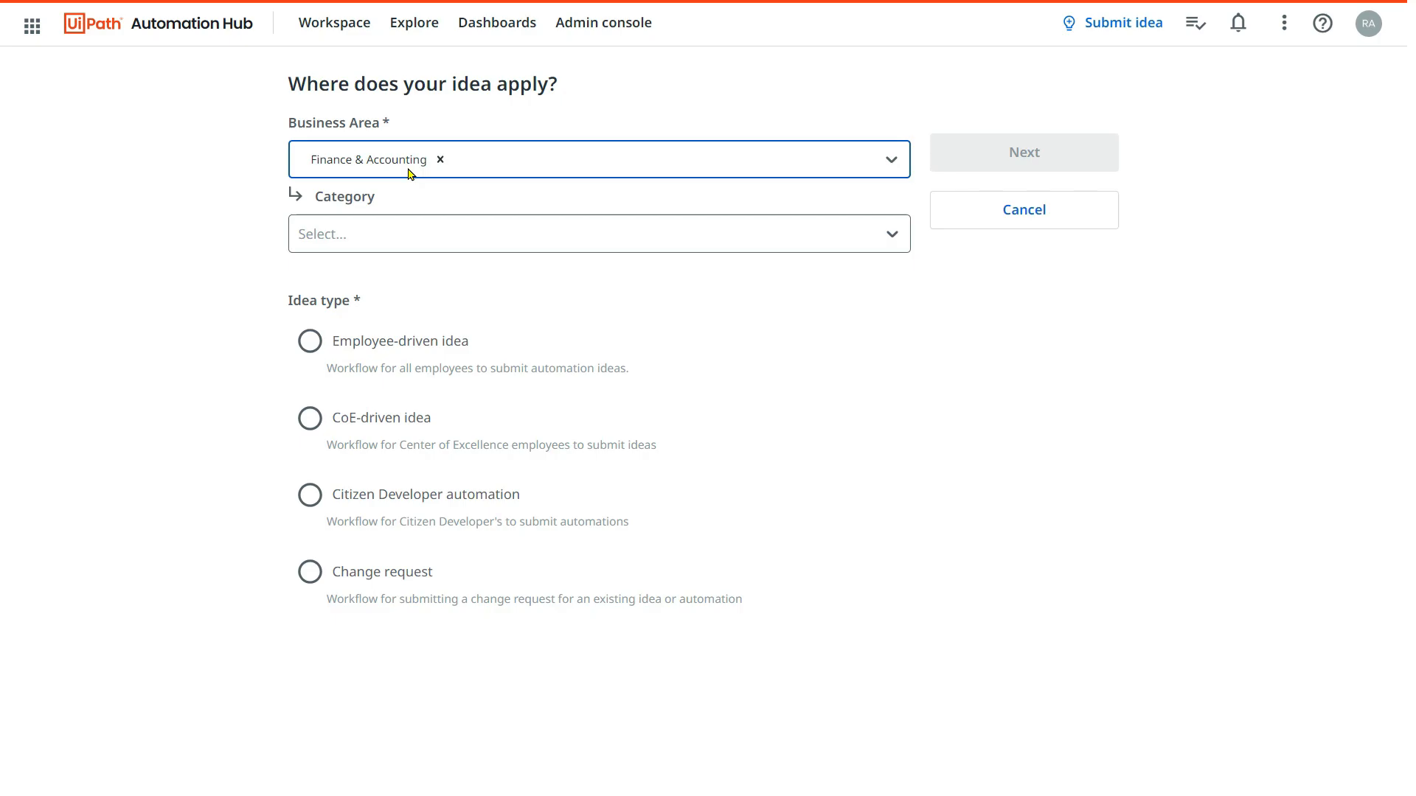
pyautogui.click(858, 240)
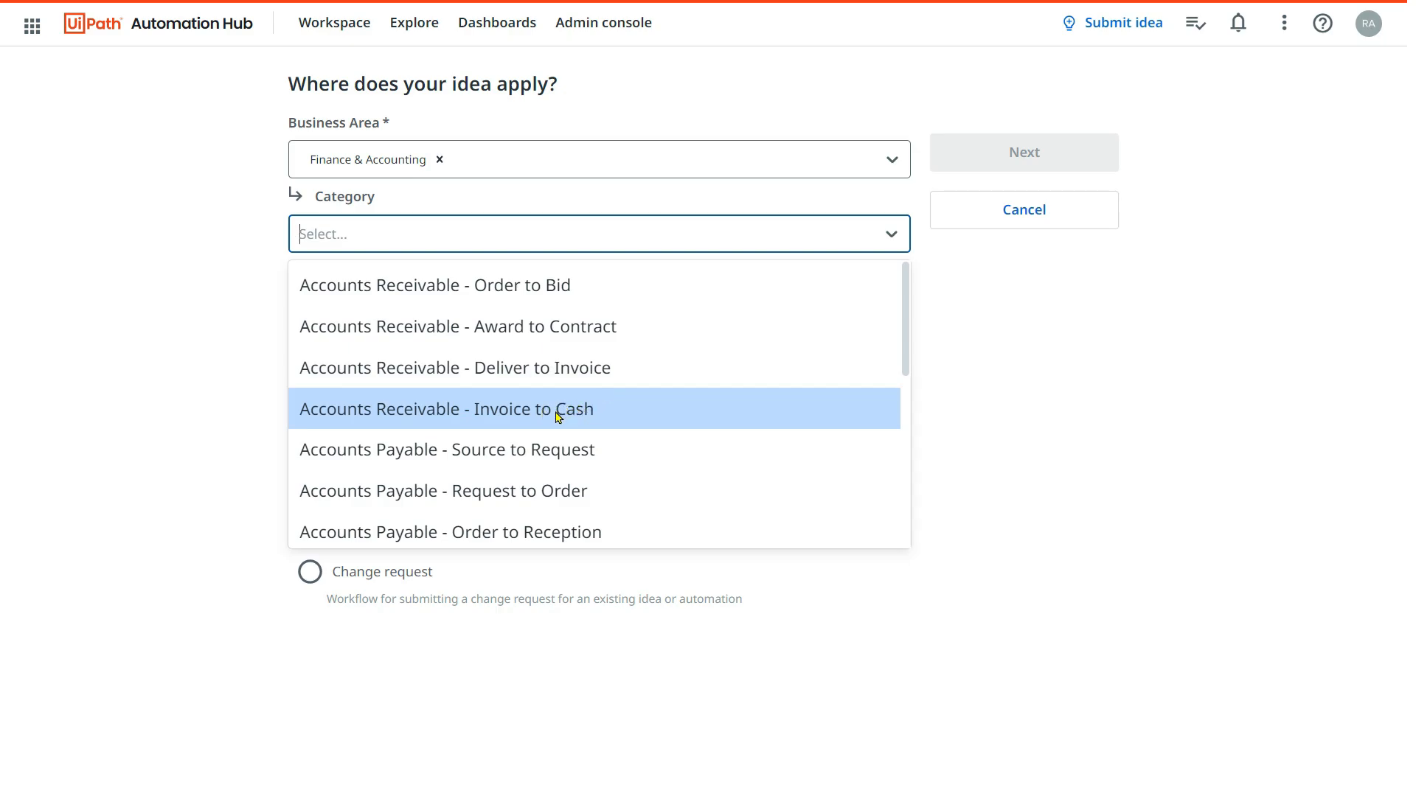
pyautogui.scroll(-2, 558, 418)
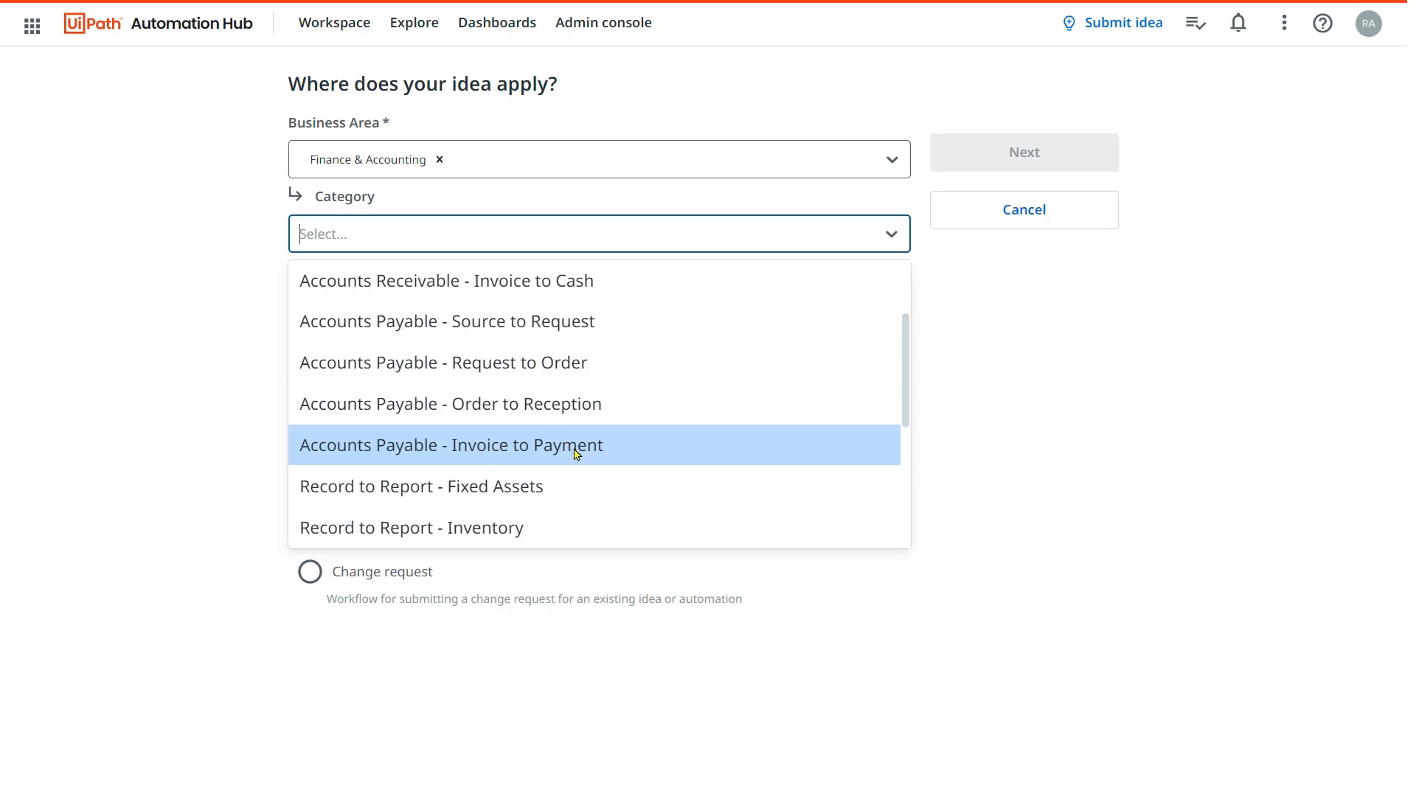
pyautogui.click(522, 459)
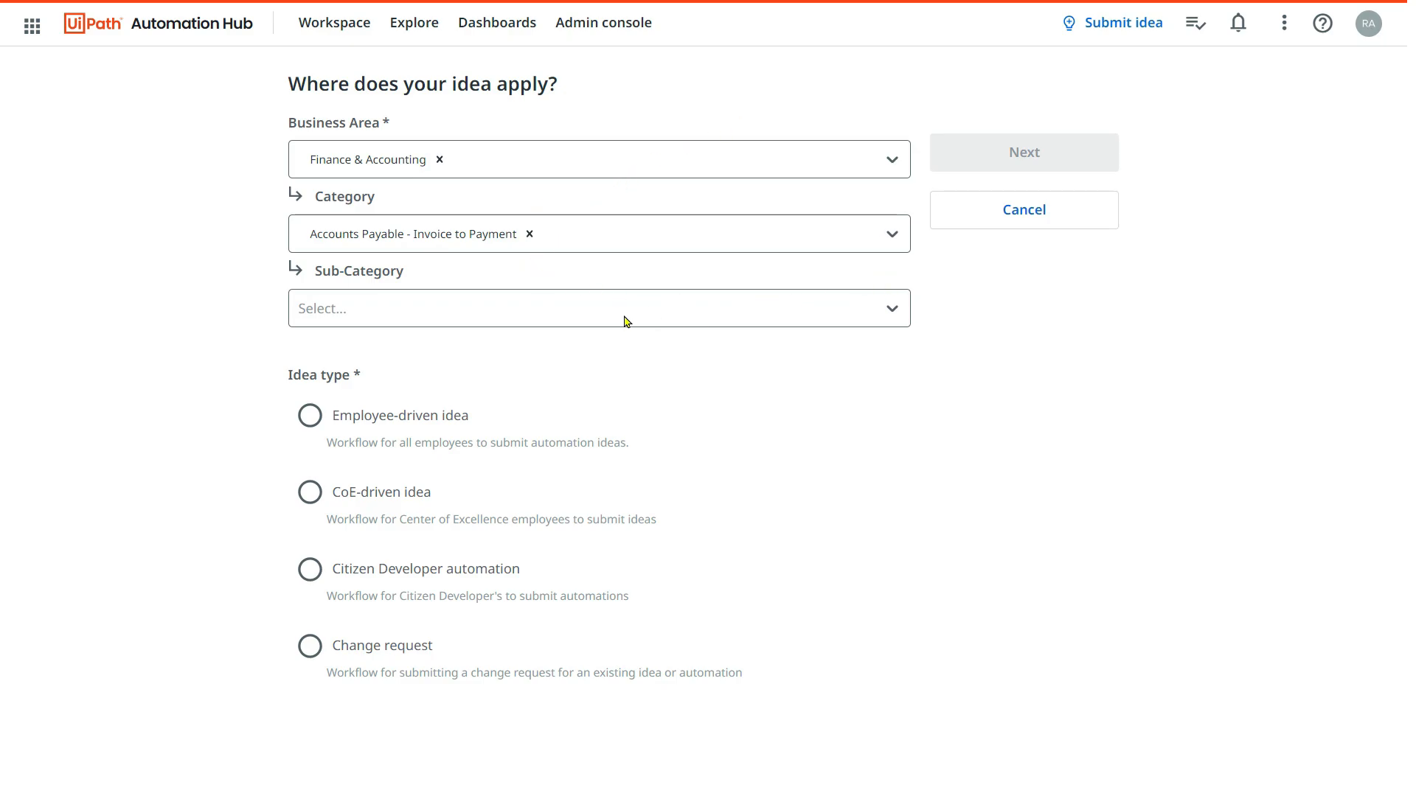
pyautogui.click(909, 322)
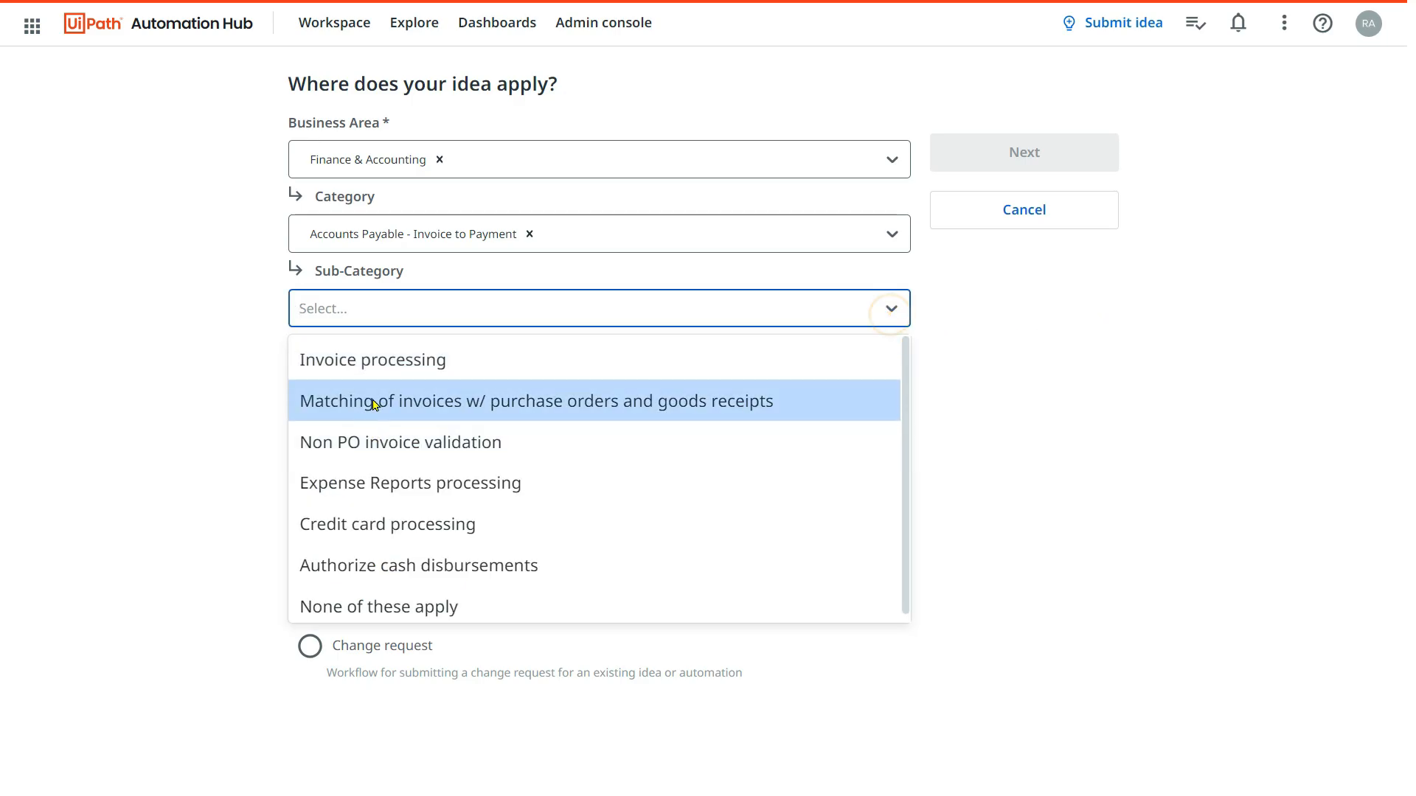
pyautogui.click(395, 369)
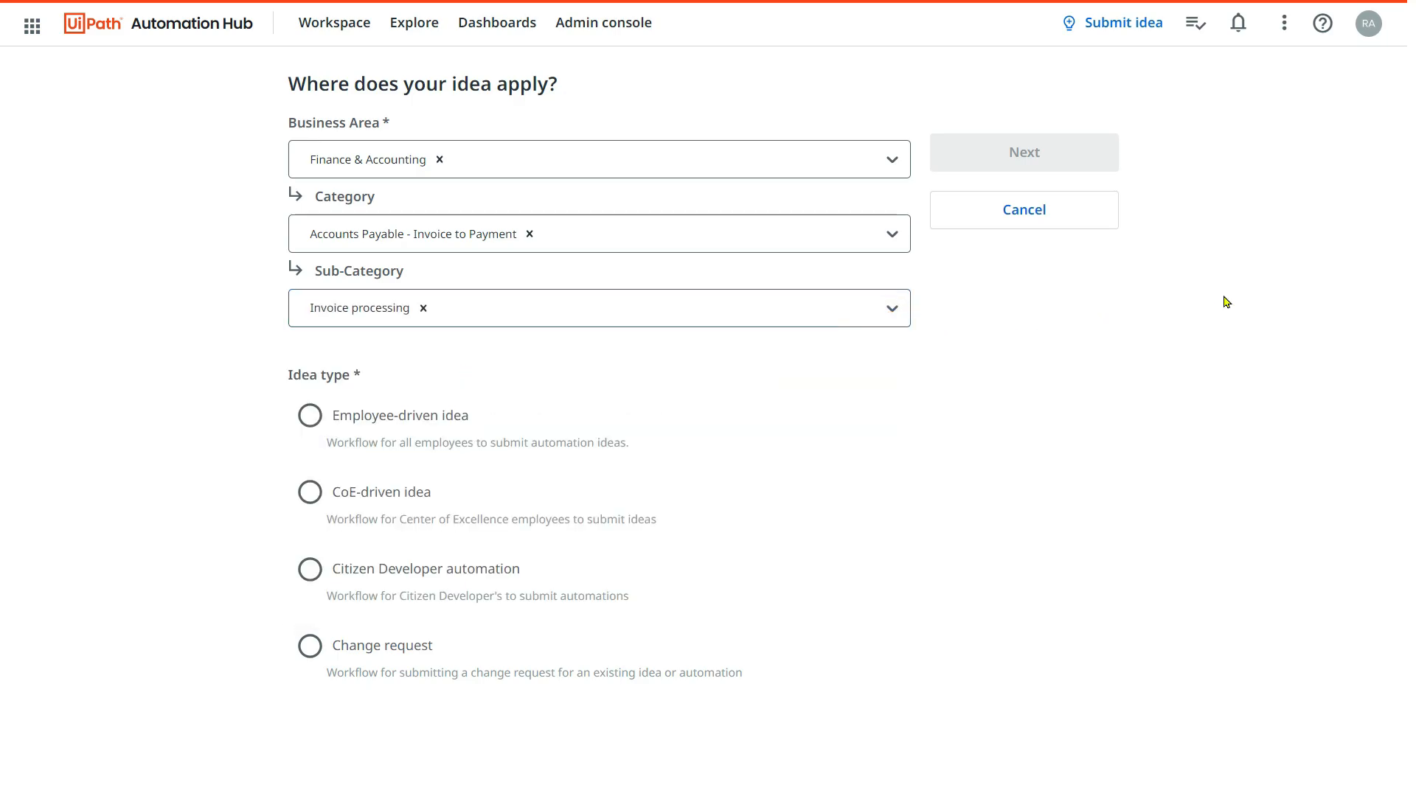
# - Set the idea type to Employee-driven idea and continue to the idea's overview form
pyautogui.click(882, 312)
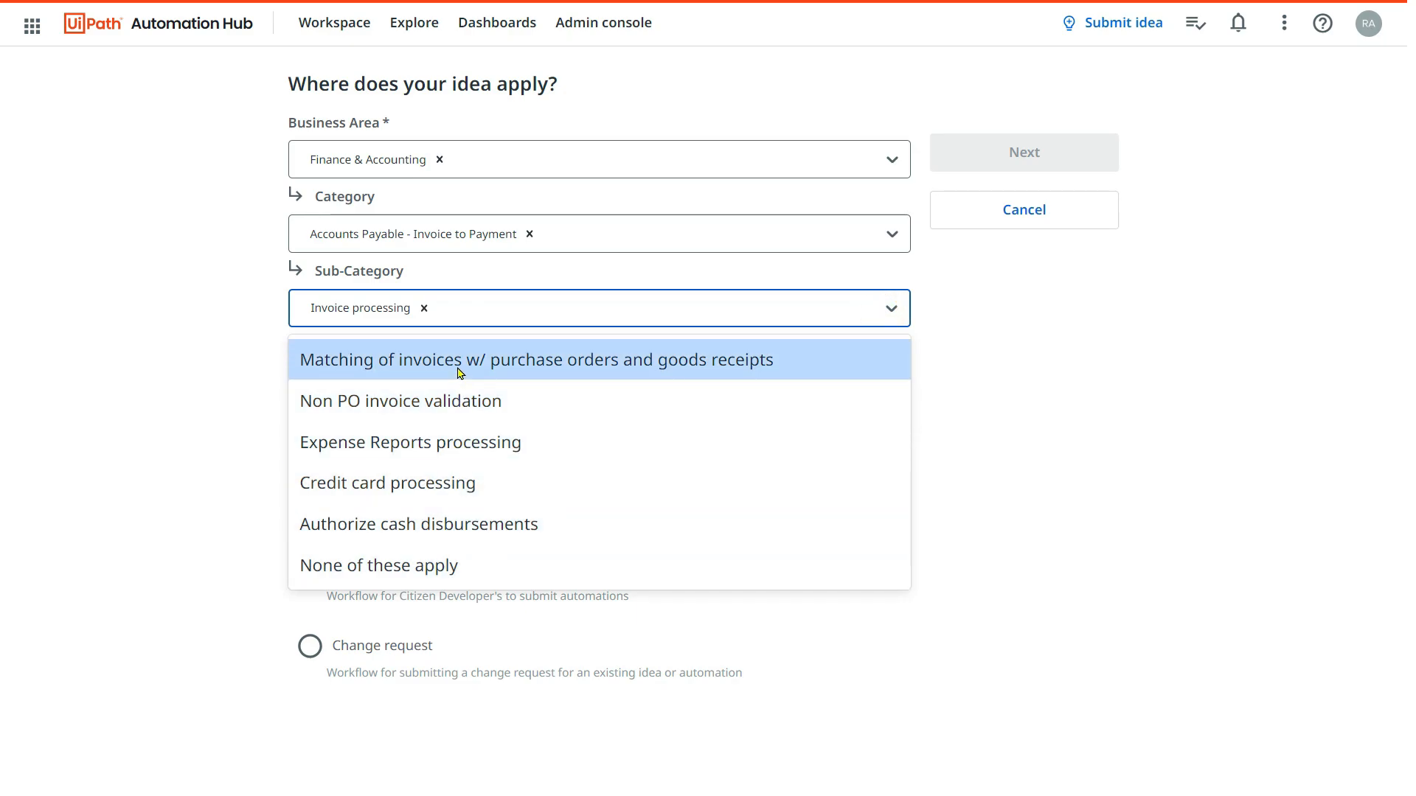
pyautogui.click(1041, 328)
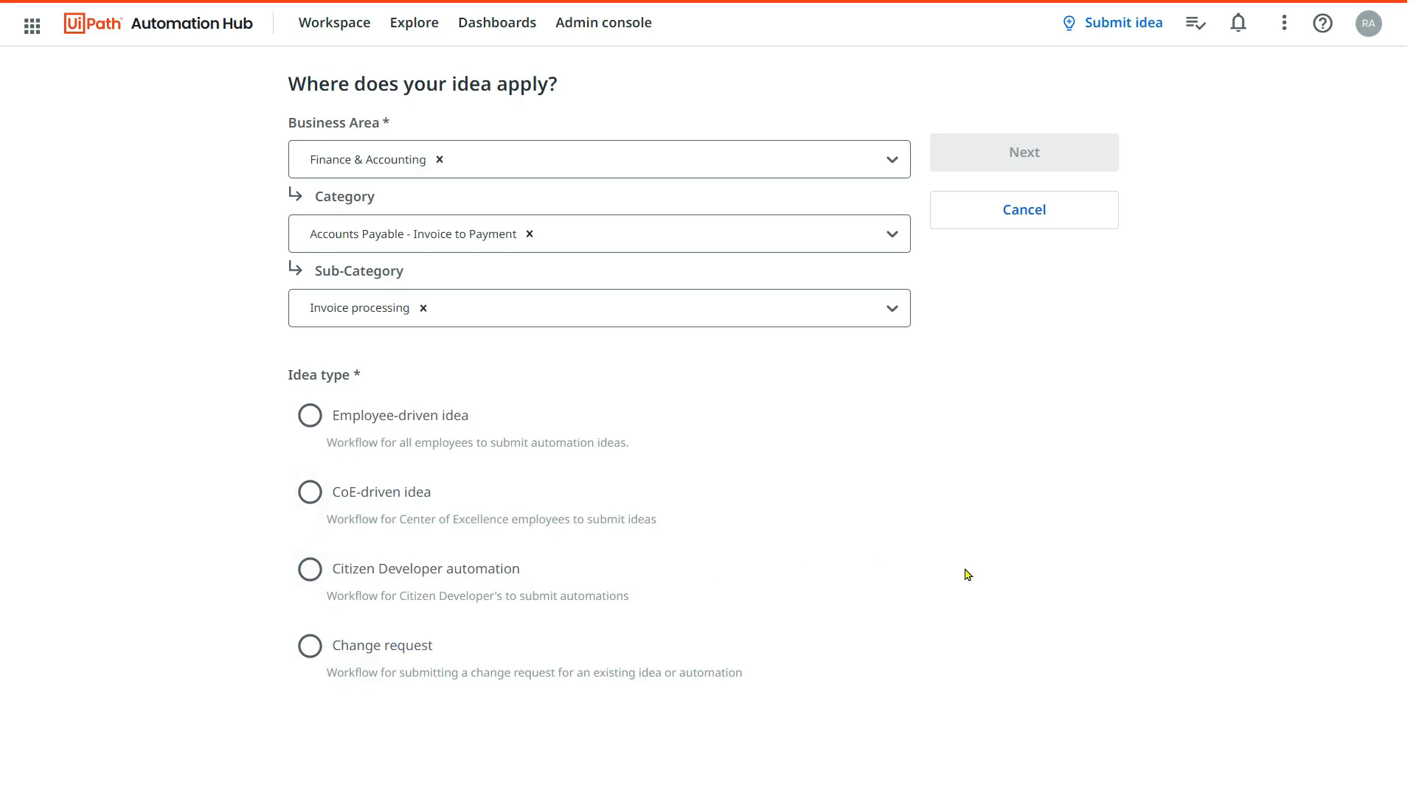
pyautogui.hotkey('ctrl', '+')
pyautogui.hotkey('ctrl', '+')
pyautogui.scroll(-1, 966, 577)
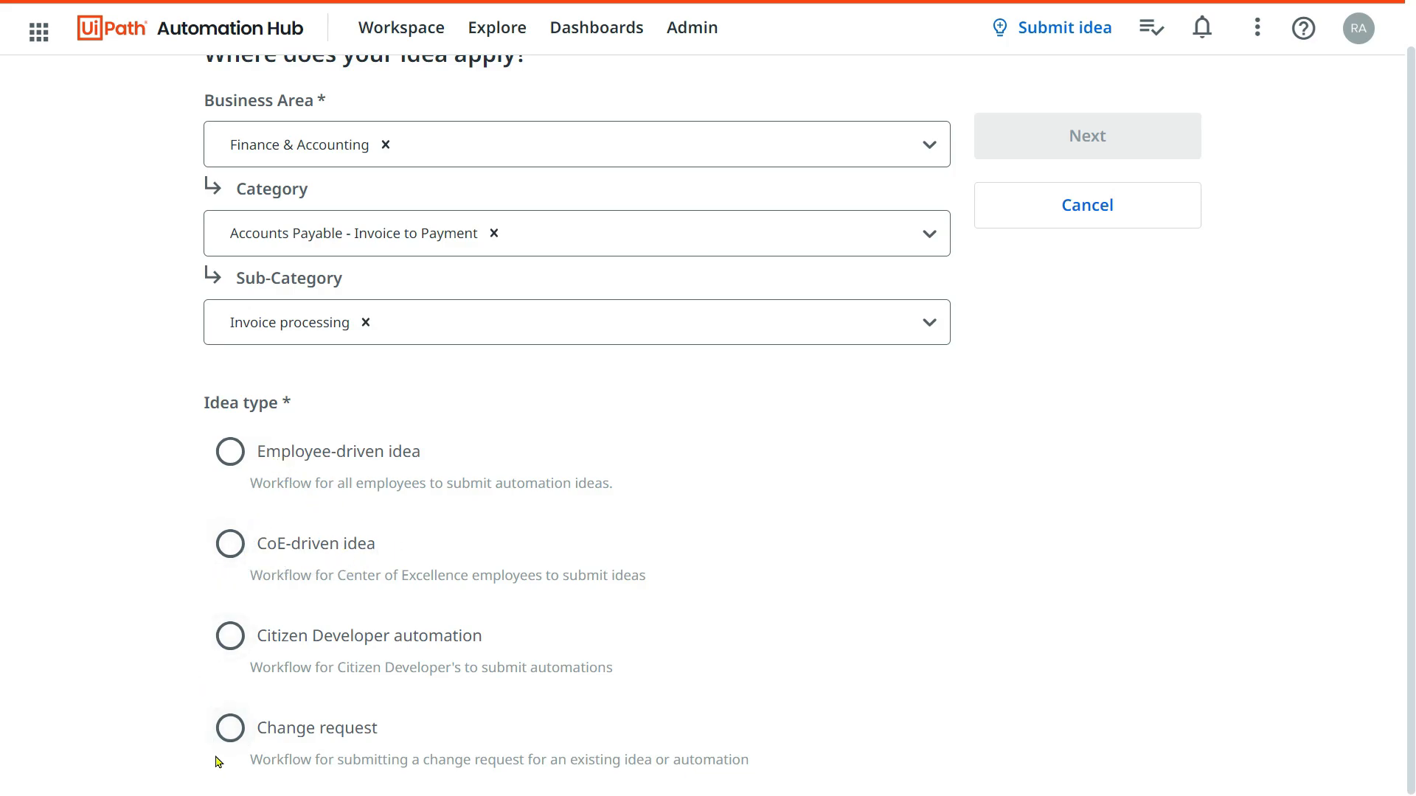
pyautogui.click(230, 552)
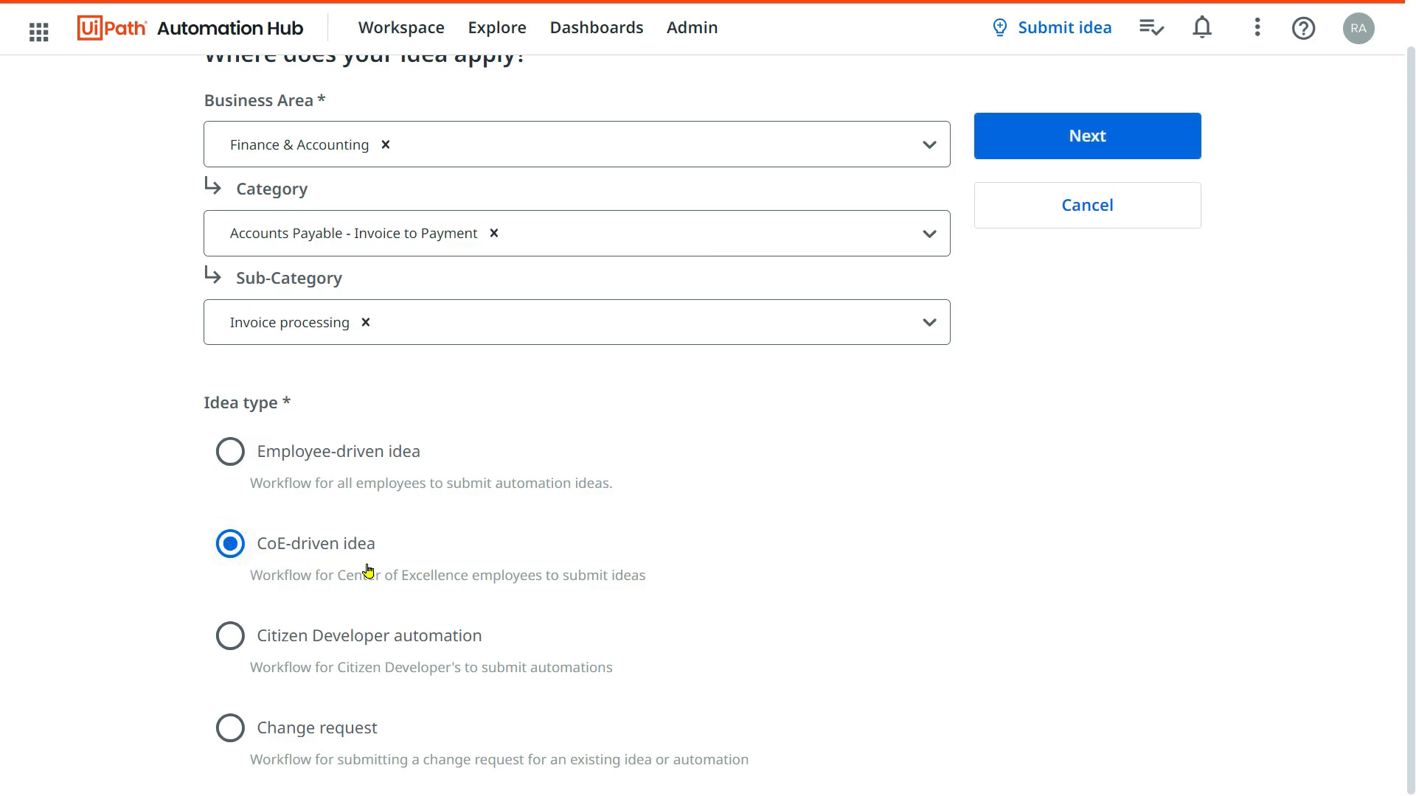
pyautogui.click(230, 455)
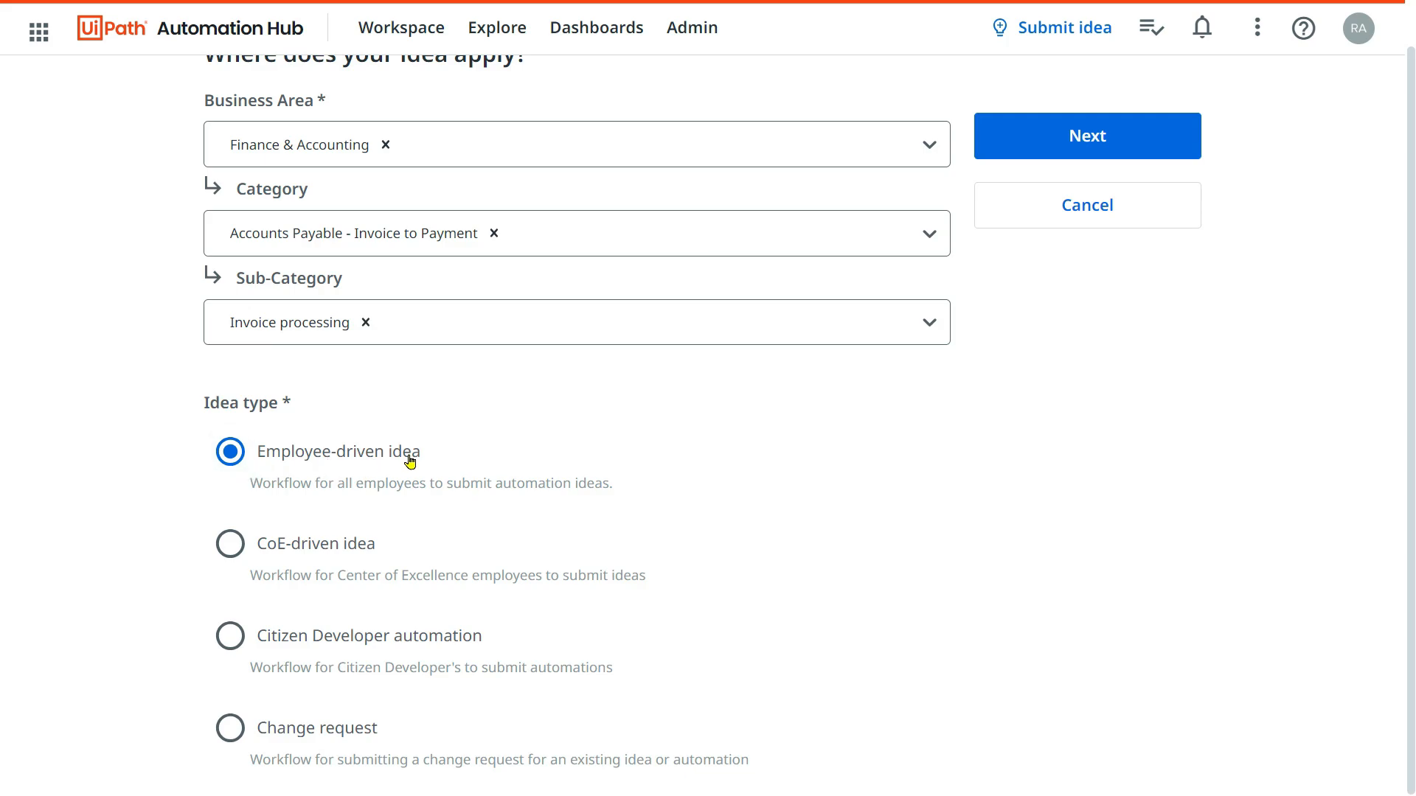
pyautogui.click(1044, 144)
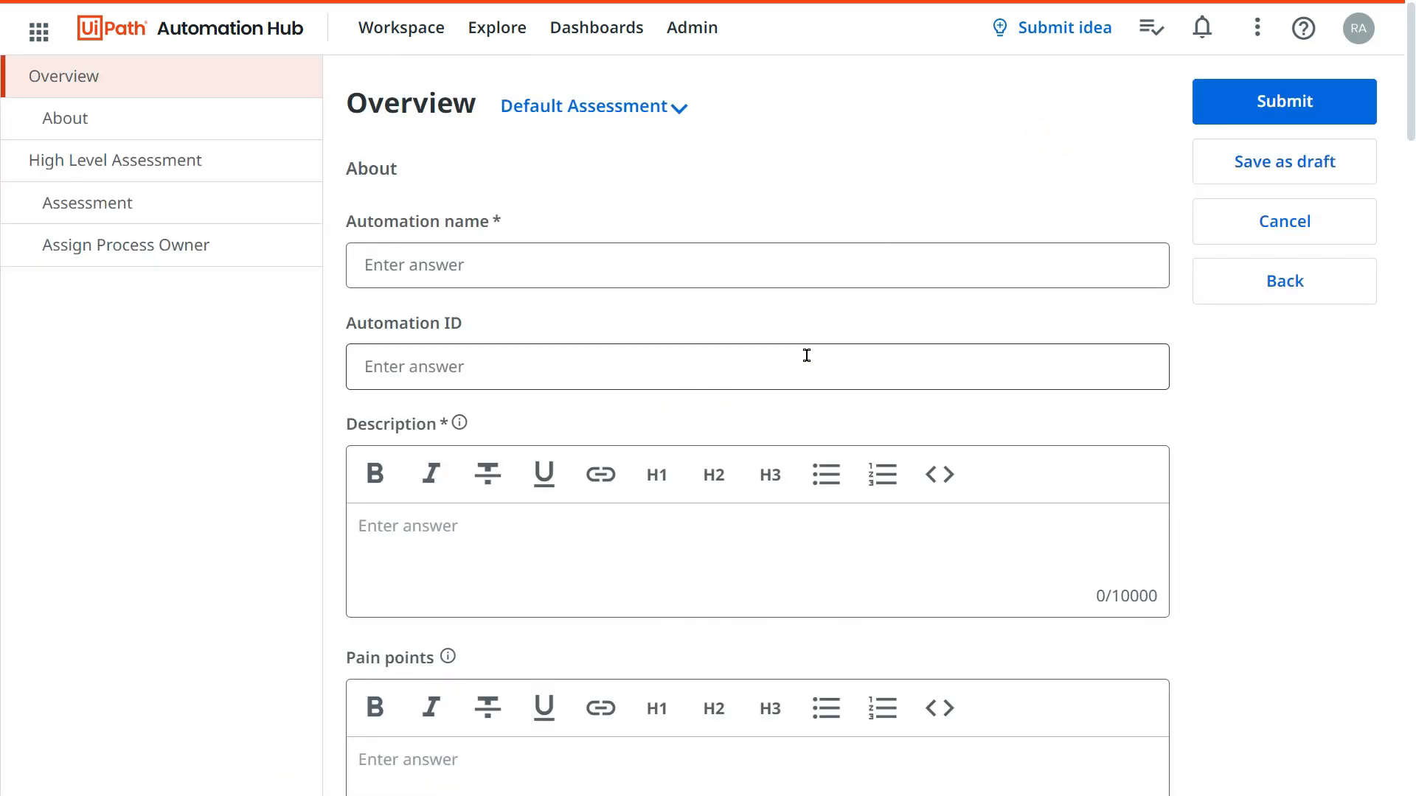
# - Fill in the automation name AWR-InvoiceProcessing, the automation ID AWR001 and the description "Invoice Processing"
pyautogui.click(401, 269)
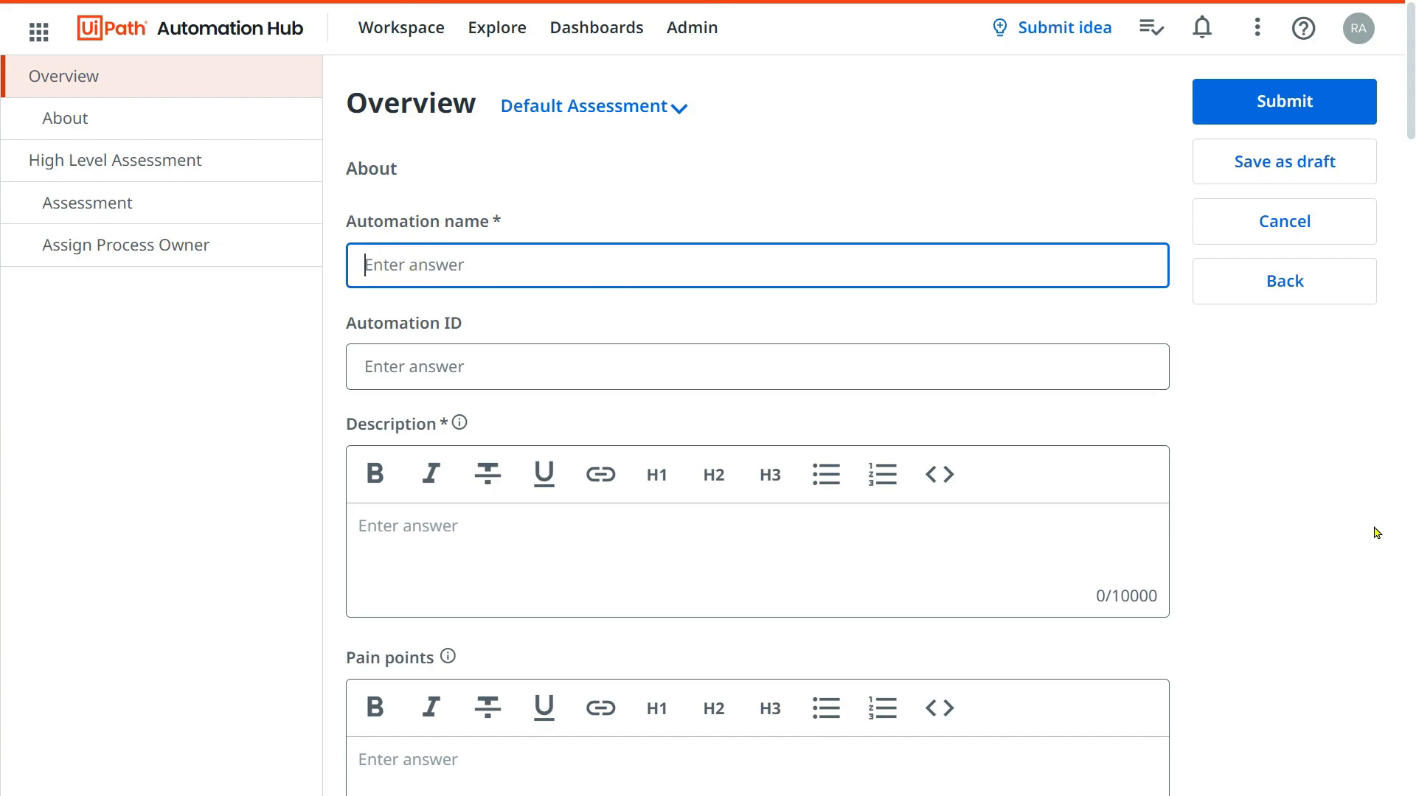
pyautogui.write('AWR-InvoiceProcessing')
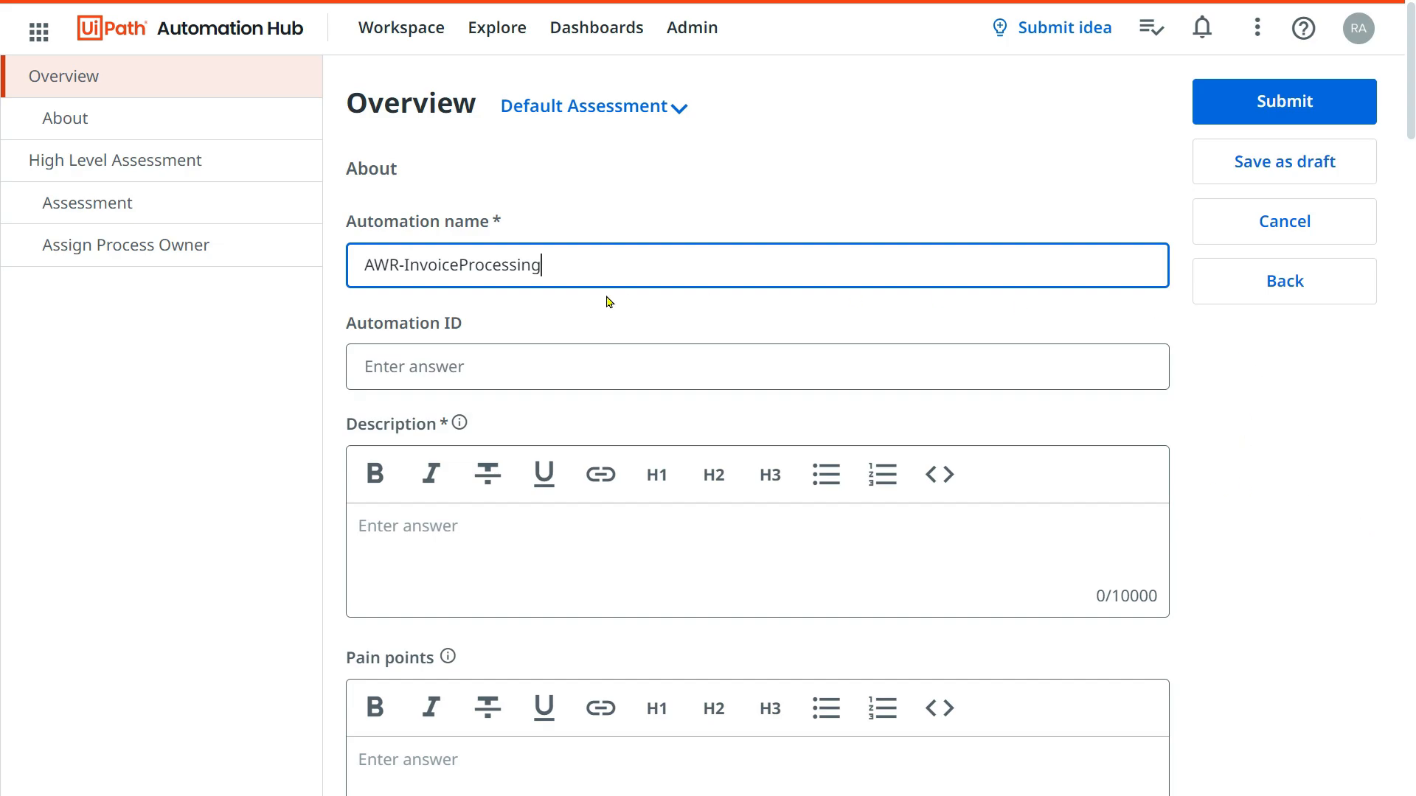
pyautogui.click(467, 368)
pyautogui.write('AWR')
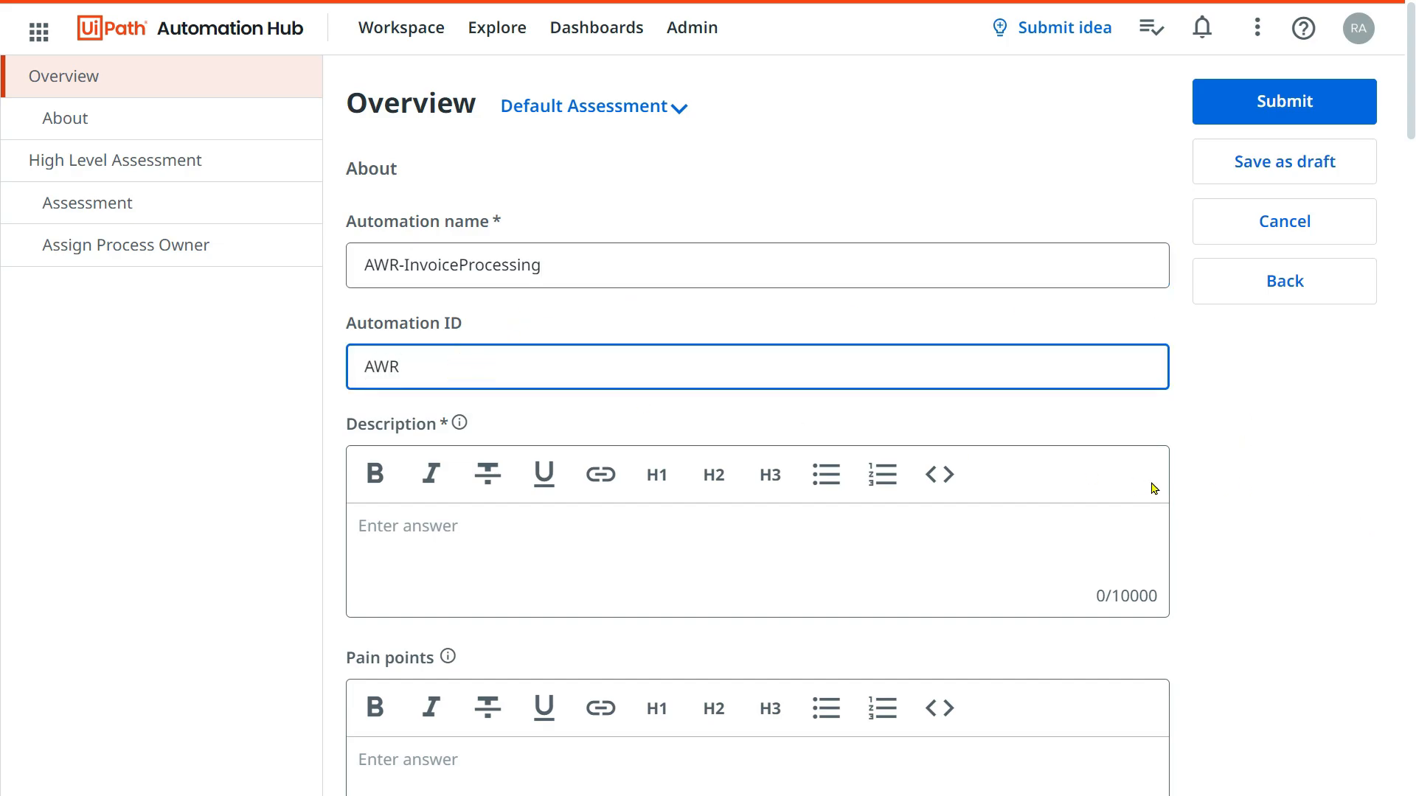
pyautogui.write('001')
pyautogui.click(418, 513)
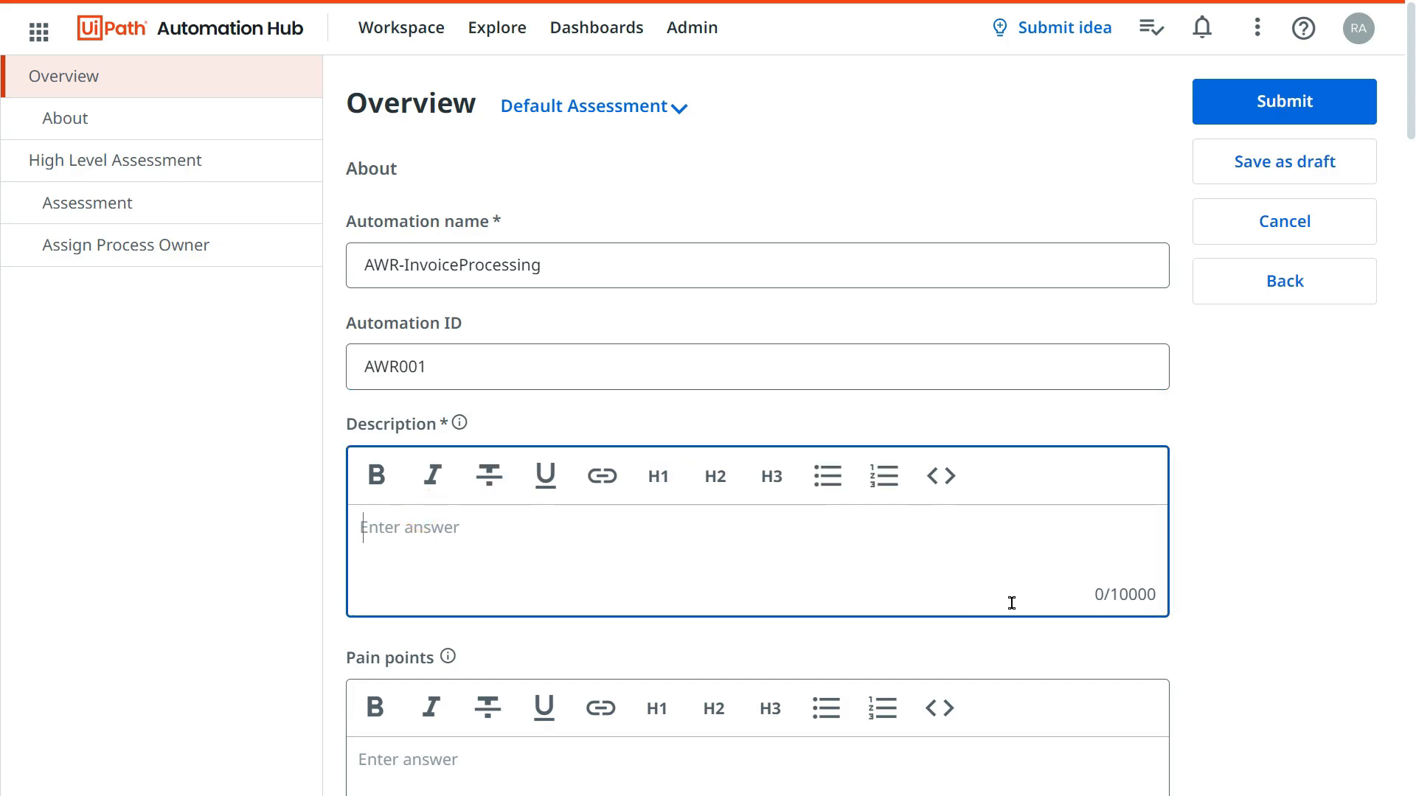
pyautogui.write('Invoice Processing')
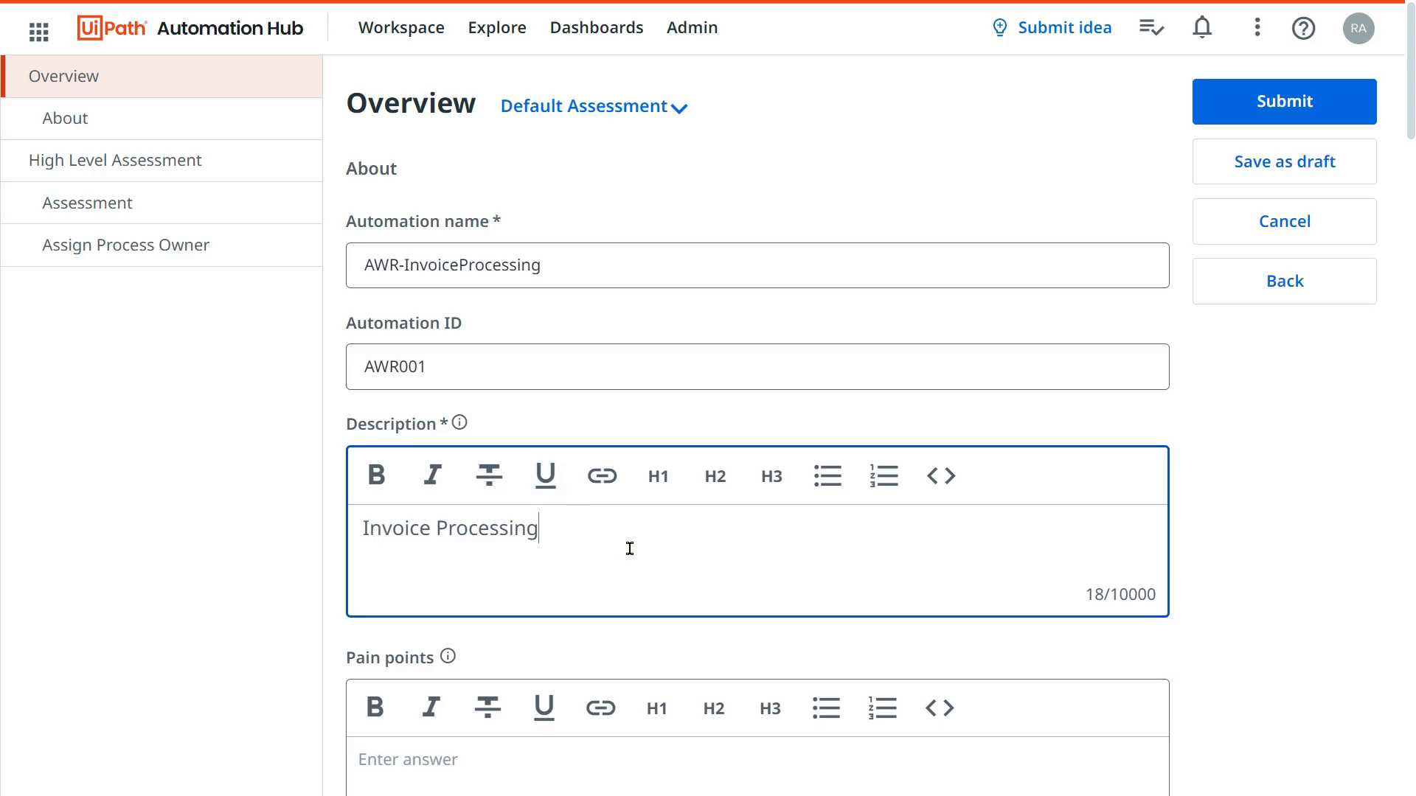
# - Enter the pain points as a bulleted item reading "Repatative and Highly time taken"
pyautogui.scroll(-4, 632, 546)
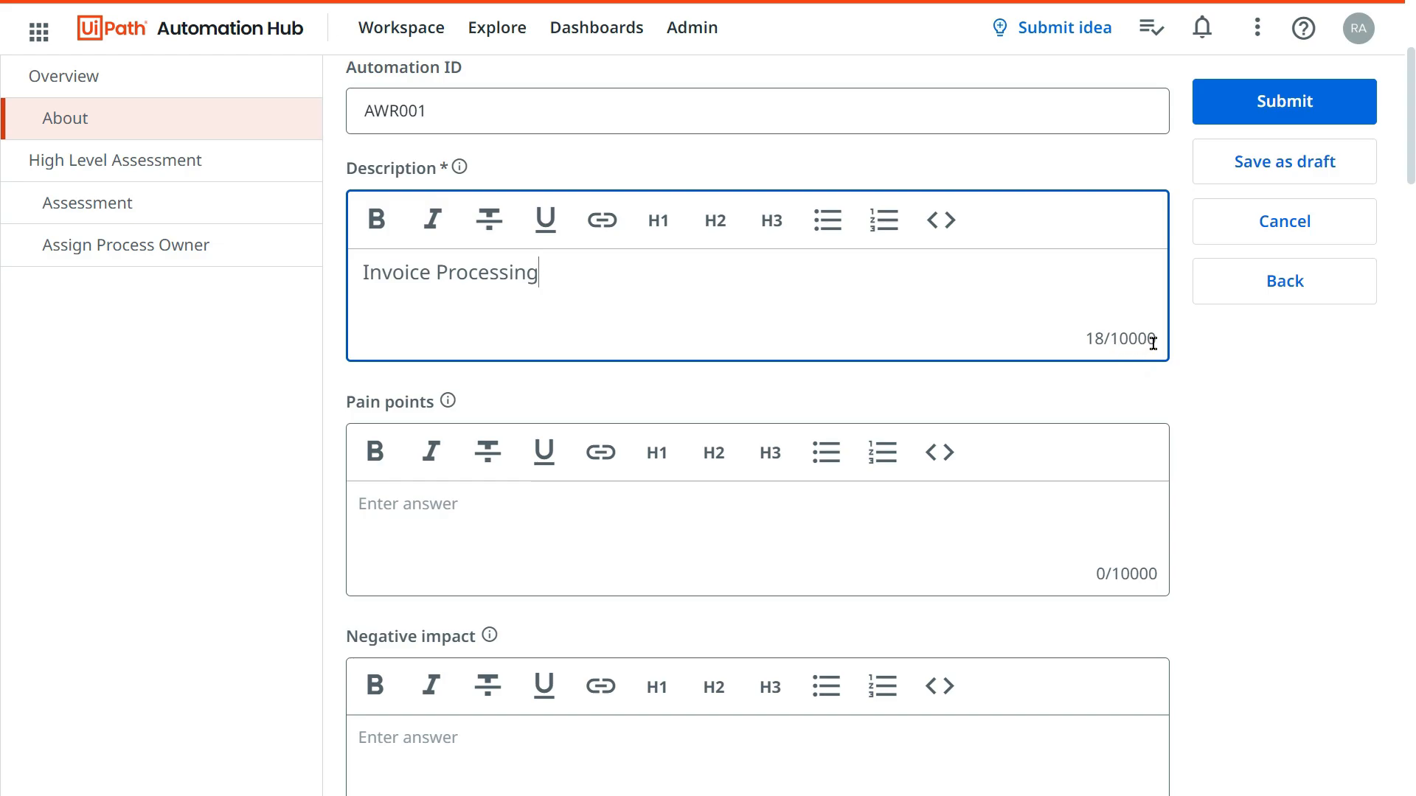
pyautogui.click(385, 506)
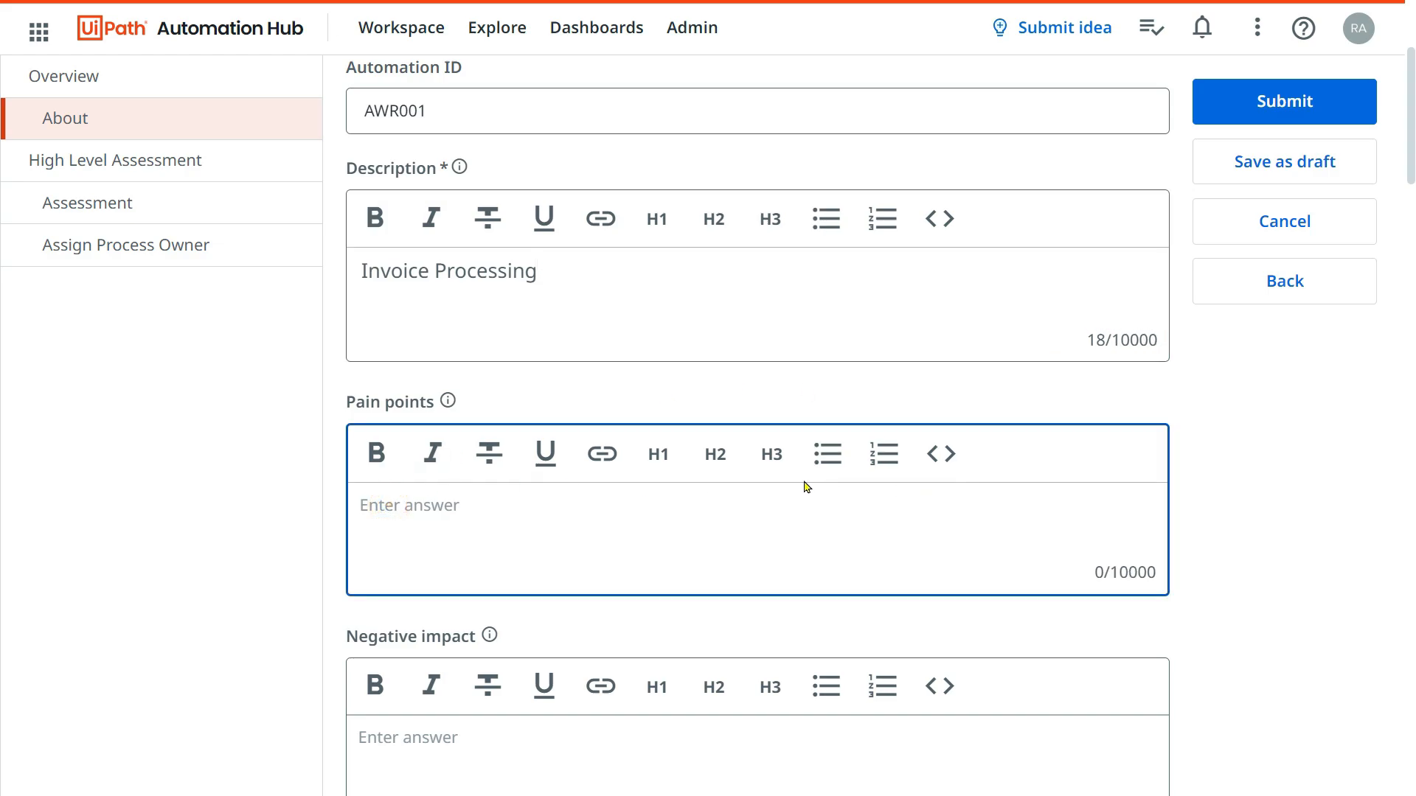
pyautogui.click(822, 469)
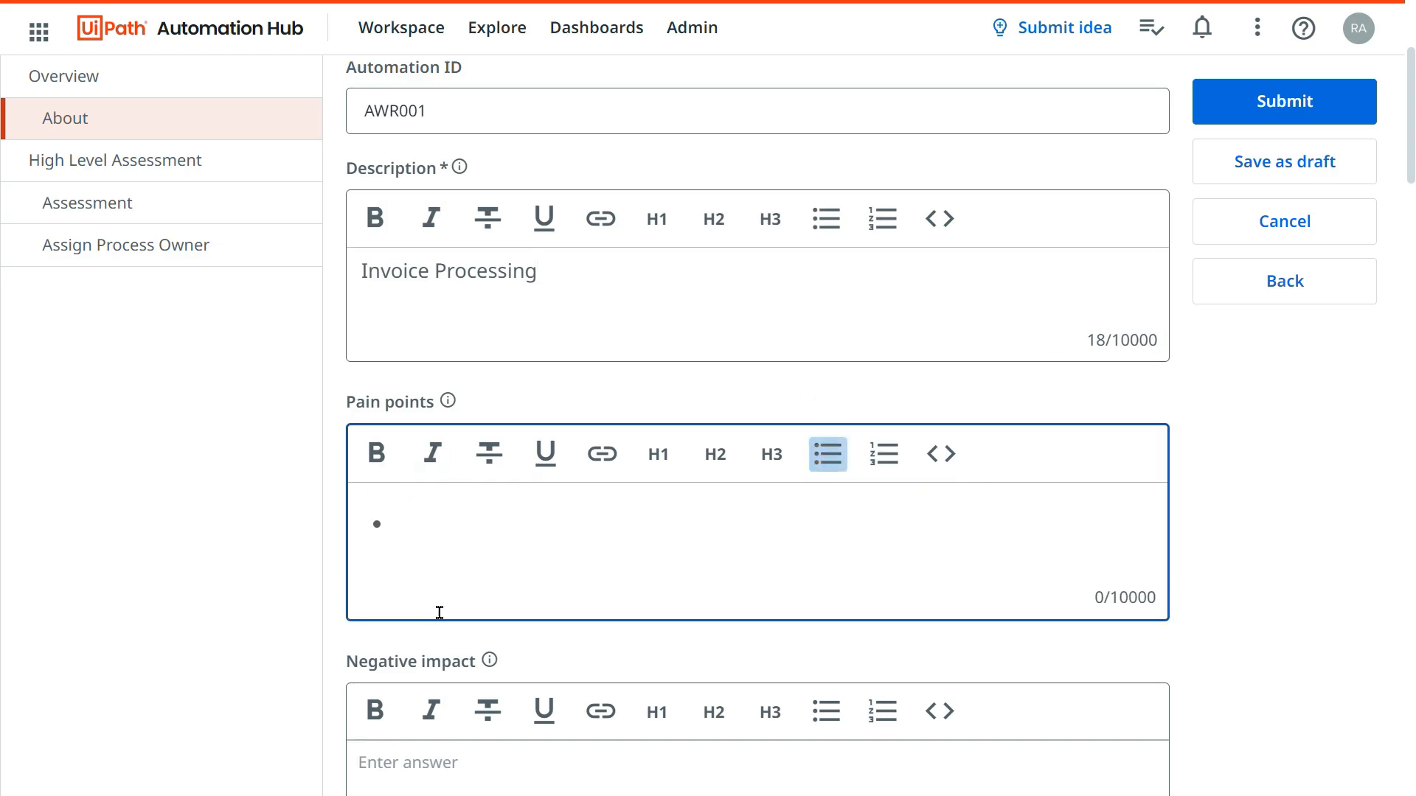
pyautogui.click(464, 534)
pyautogui.write('Repatative and H')
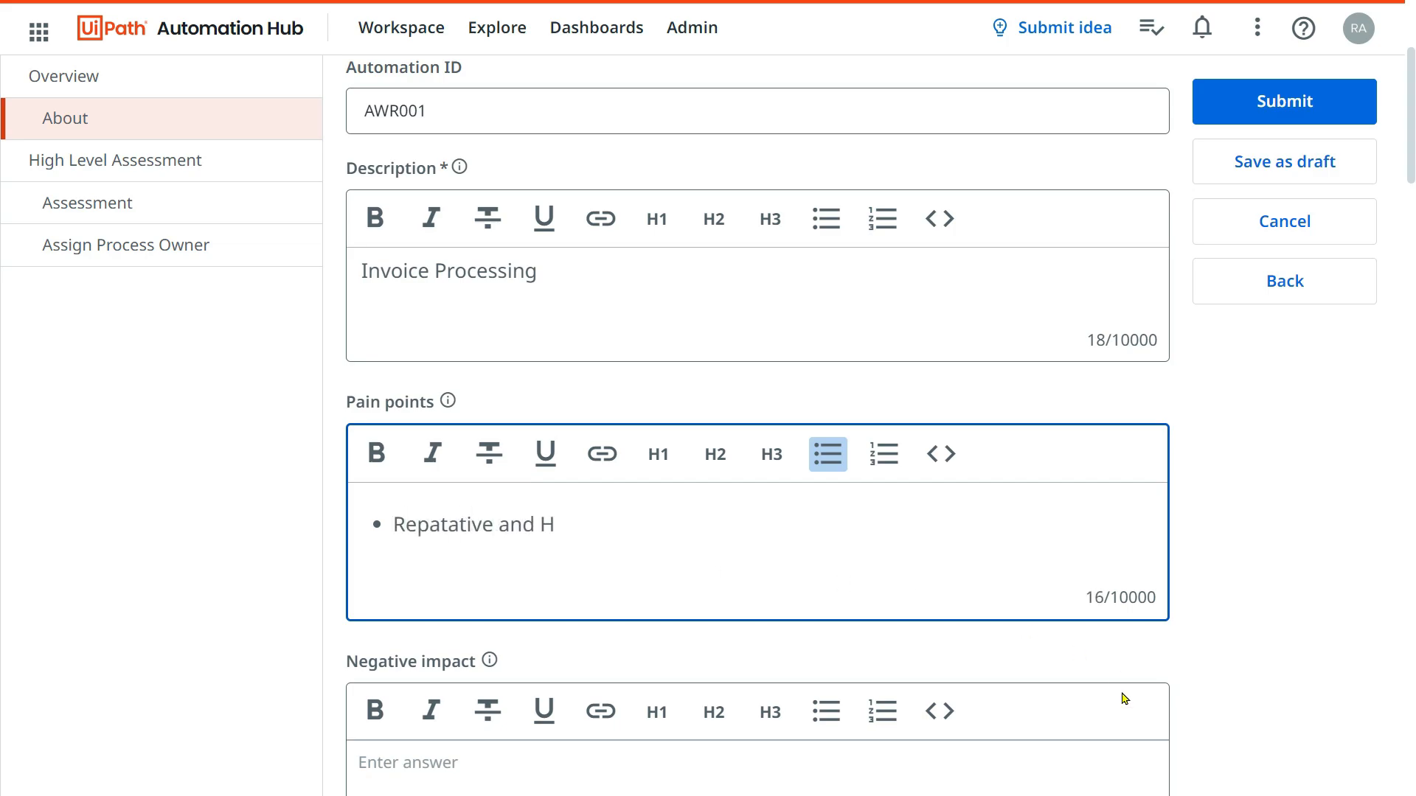
pyautogui.write('ighly time takesn')
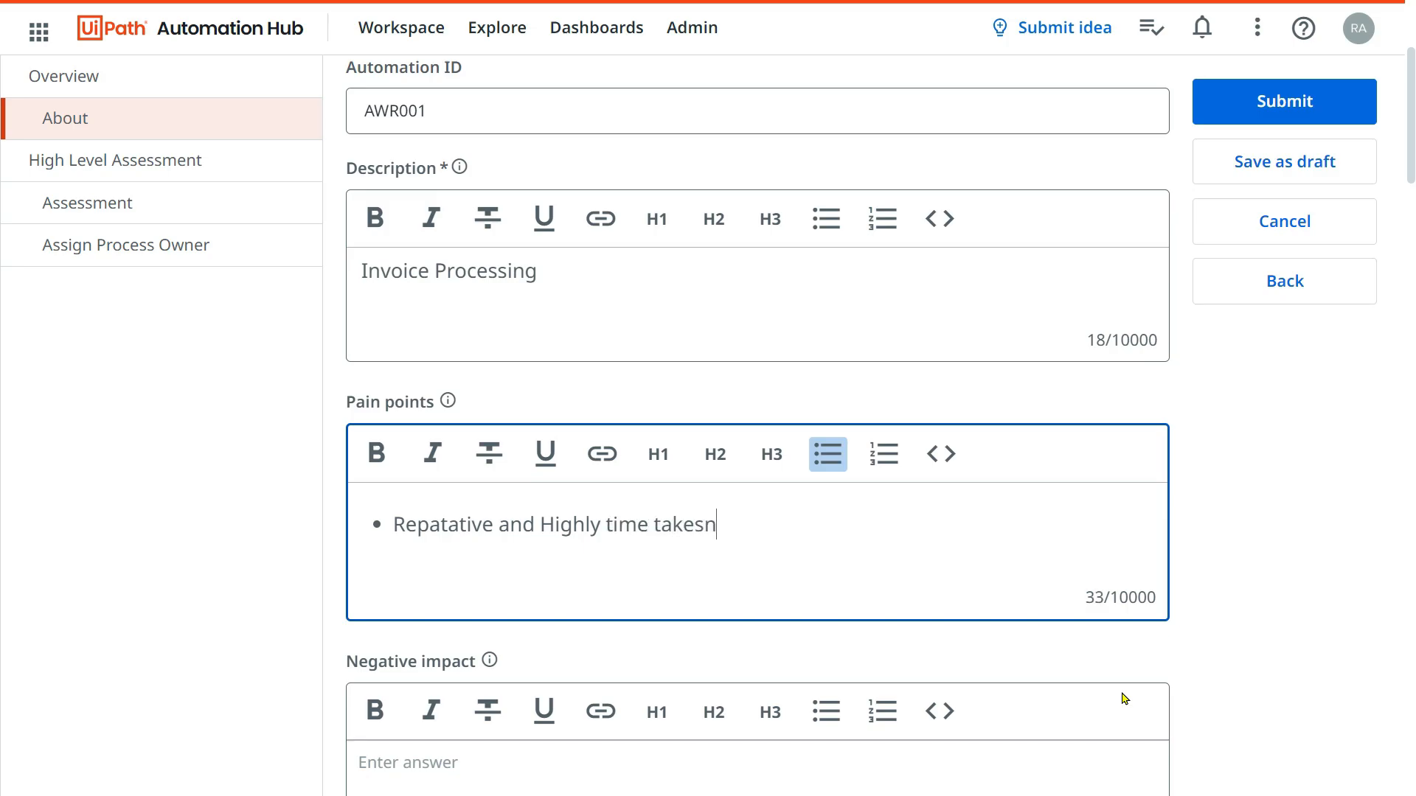
pyautogui.press('BackSpace')
pyautogui.press('BackSpace')
pyautogui.write('n')
# - Enter "- Time consuming" as the negative impact and review the completed About section
pyautogui.scroll(-5, 1099, 742)
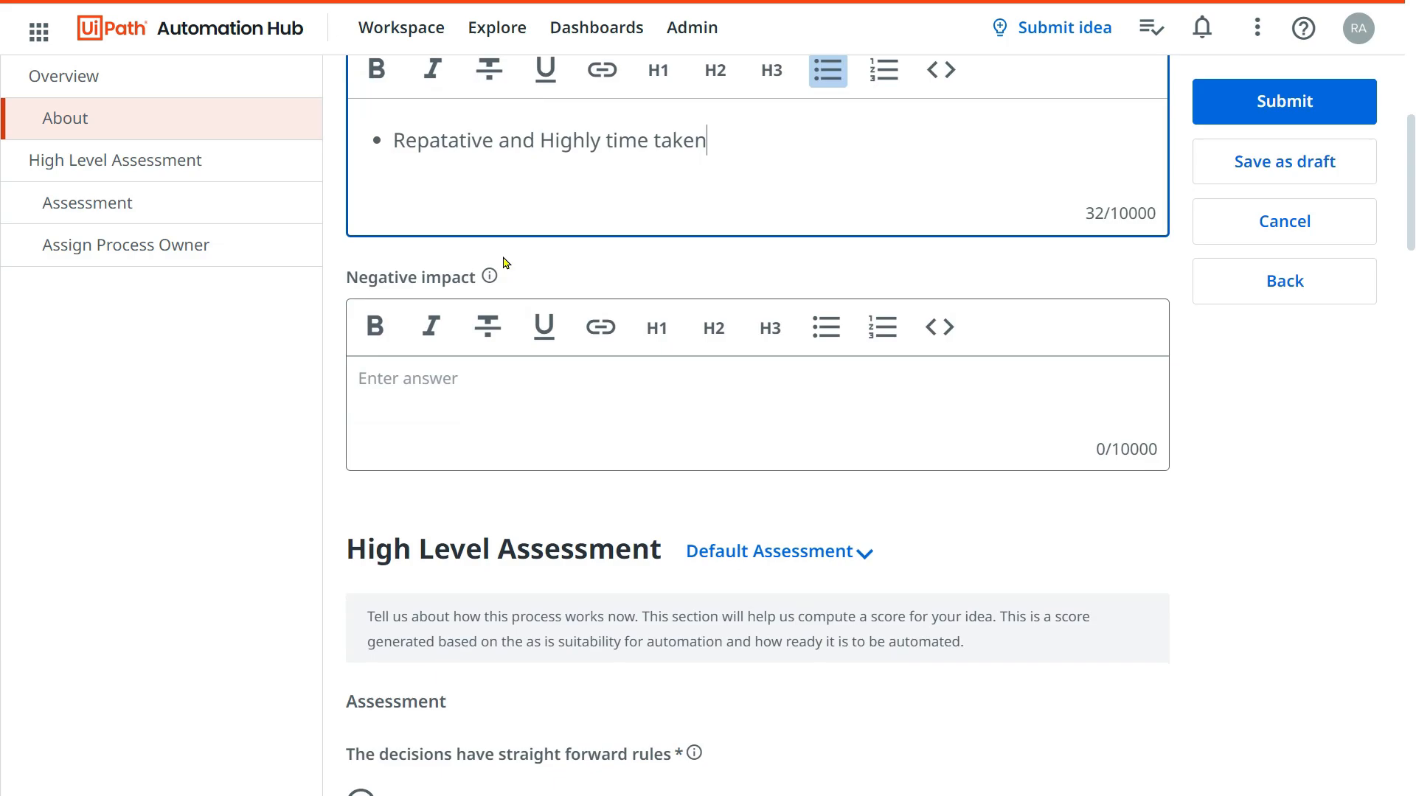
pyautogui.click(424, 424)
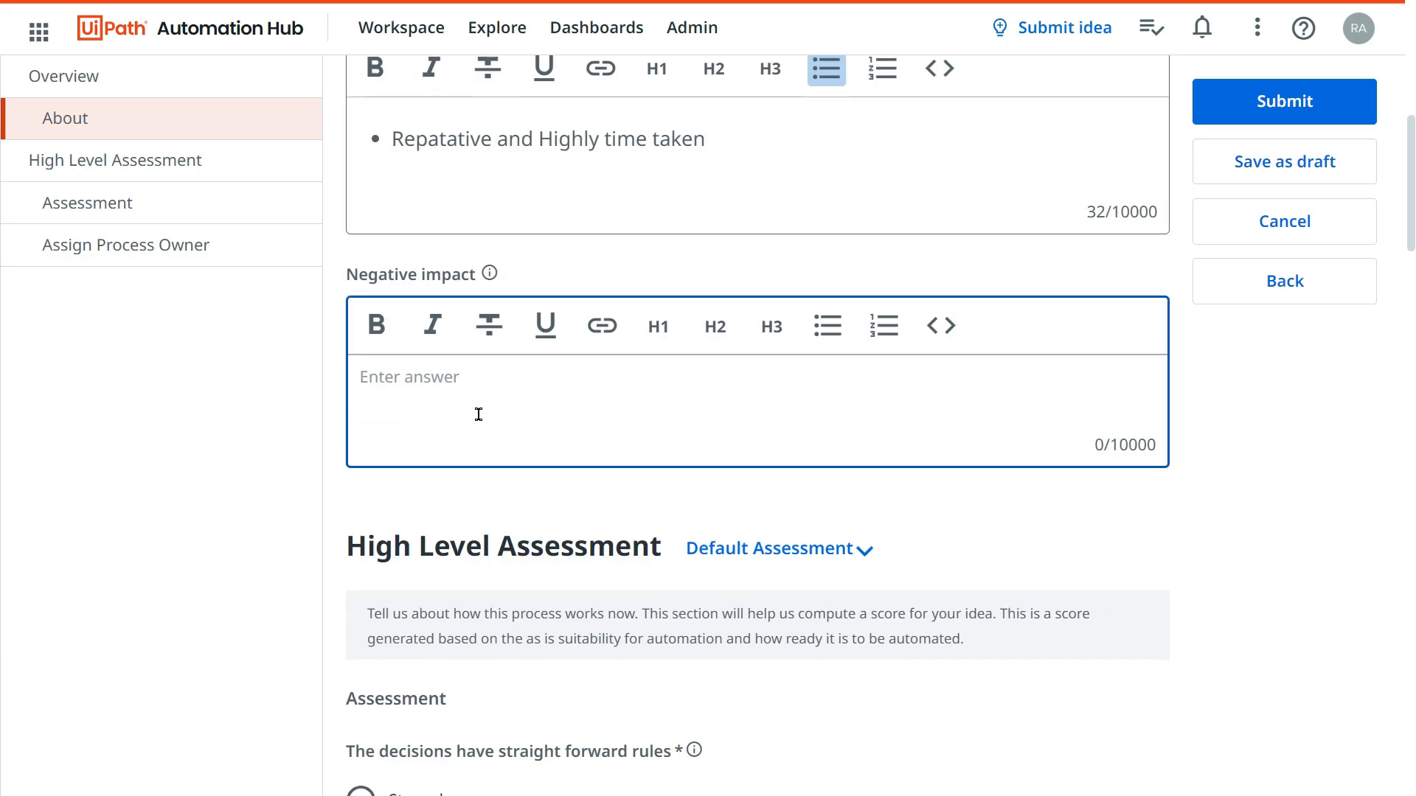
pyautogui.write('- Time cosu')
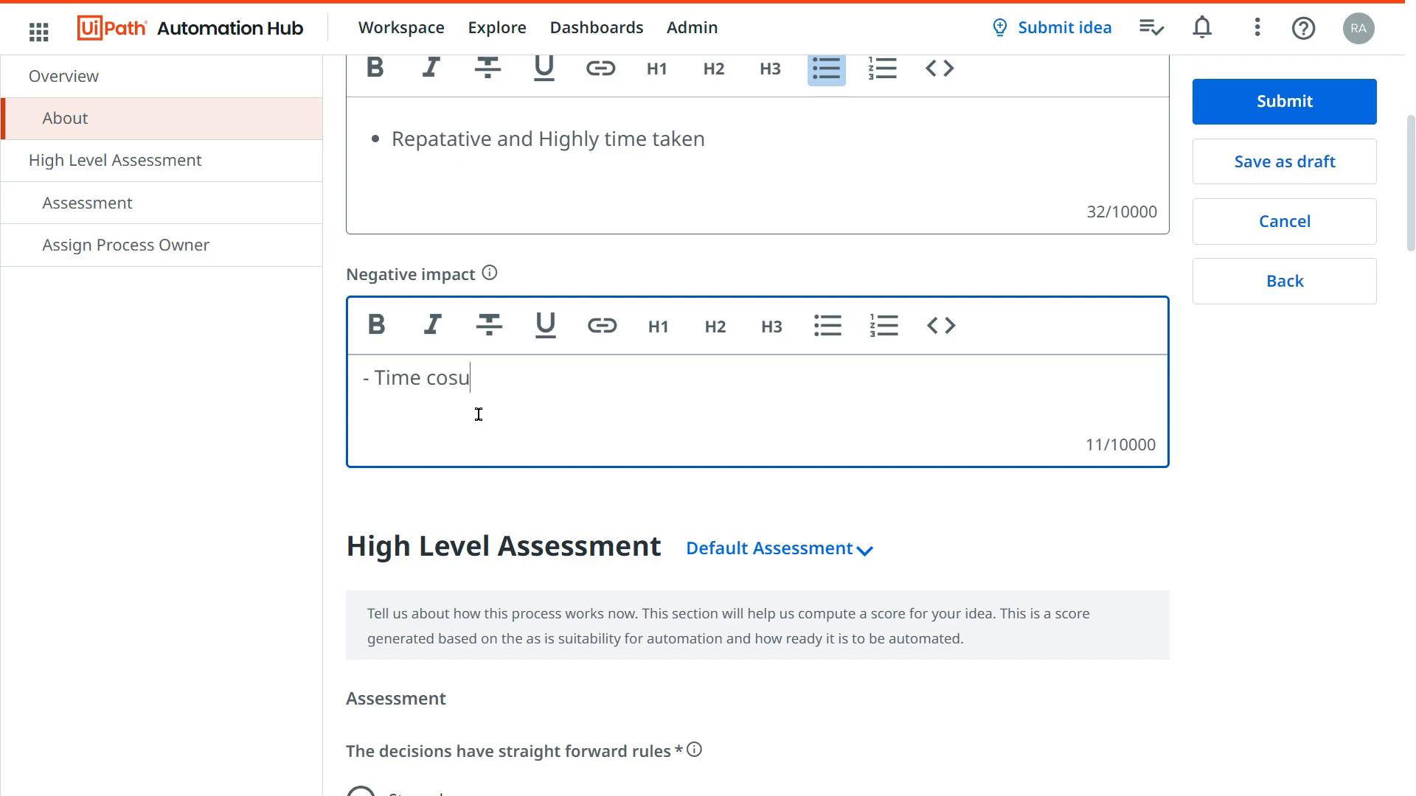
pyautogui.press('BackSpace')
pyautogui.press('BackSpace')
pyautogui.write('nsuming')
pyautogui.scroll(6, 528, 338)
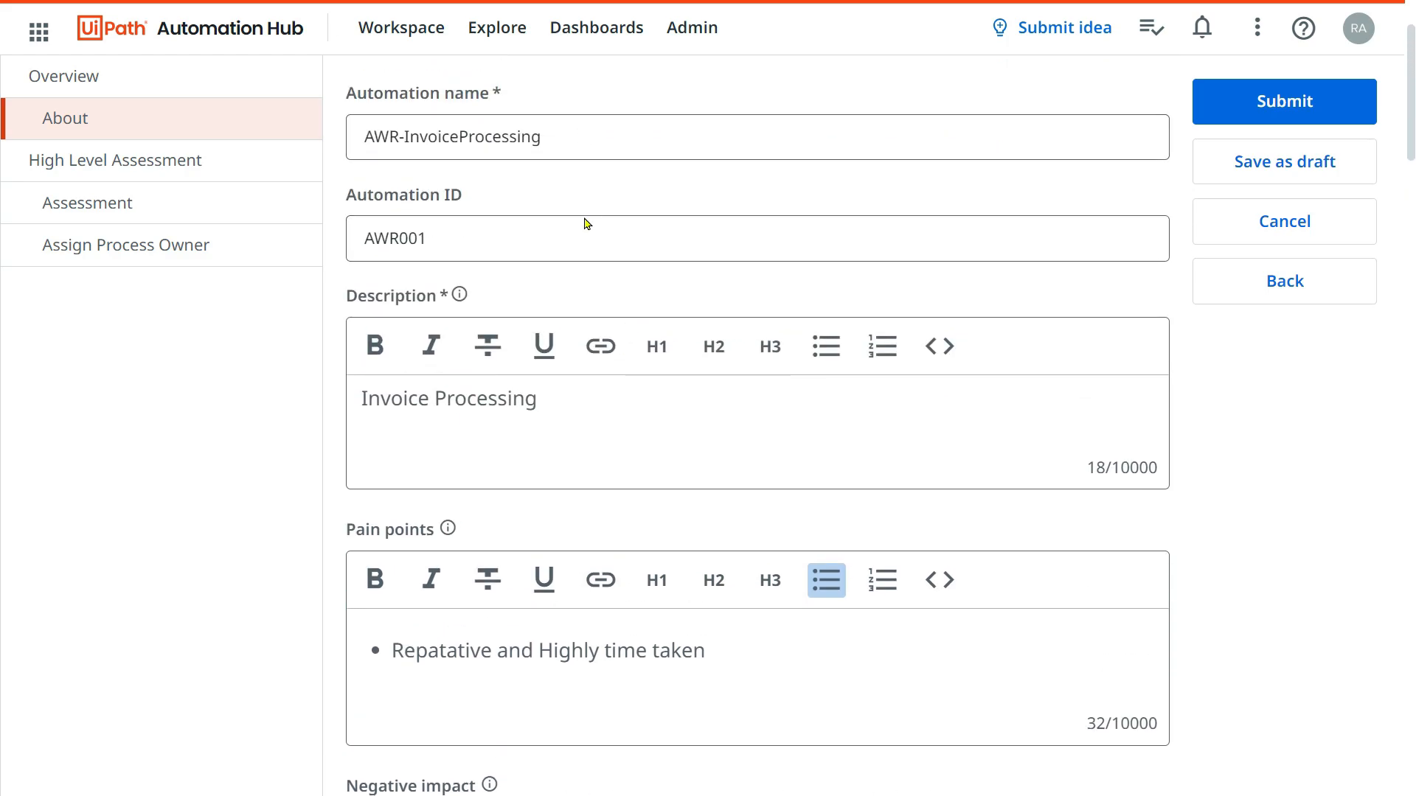
pyautogui.scroll(-5, 651, 335)
pyautogui.scroll(-2, 762, 441)
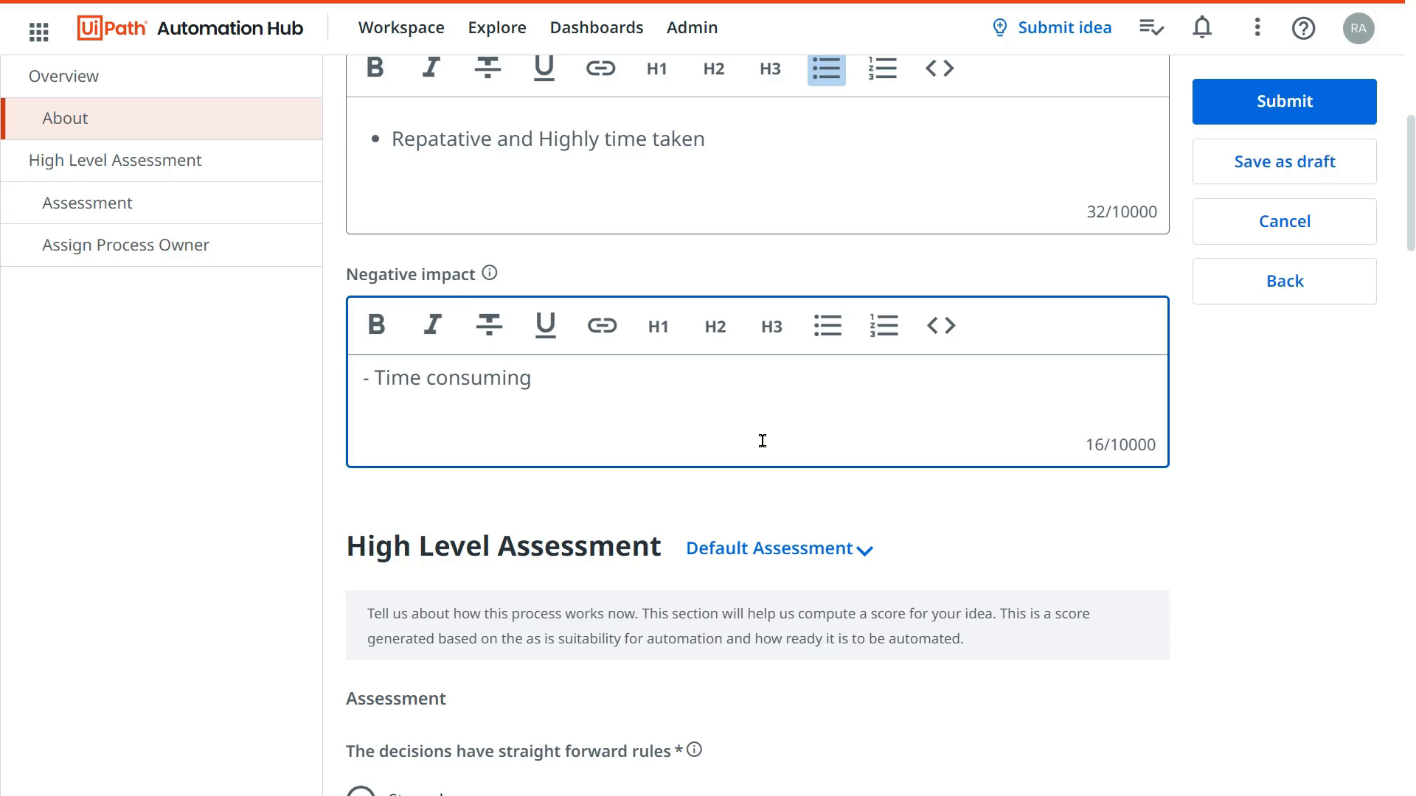
# - Answer Strongly agree to the assessment question on whether the decisions have straight forward rules
pyautogui.scroll(-5, 763, 441)
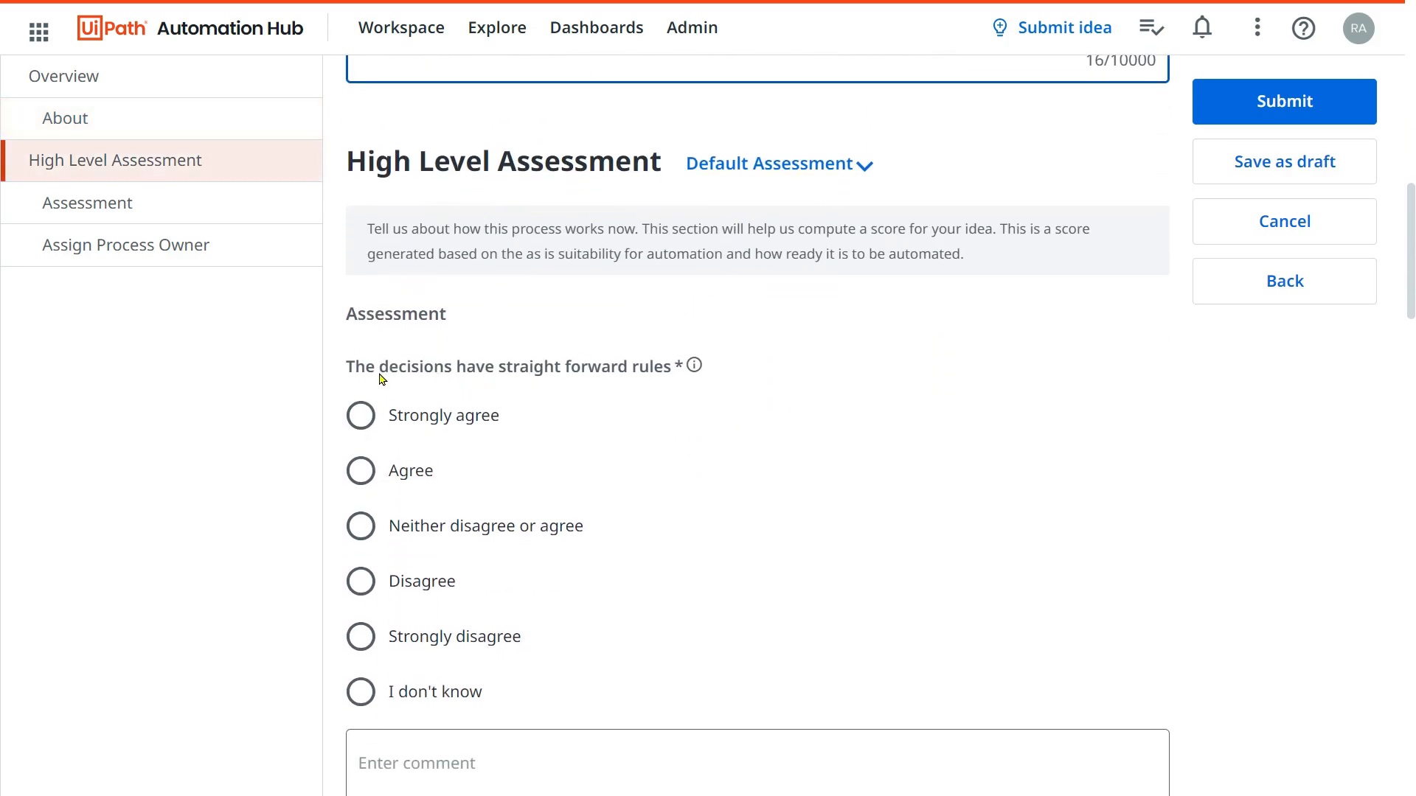
pyautogui.scroll(-2, 623, 418)
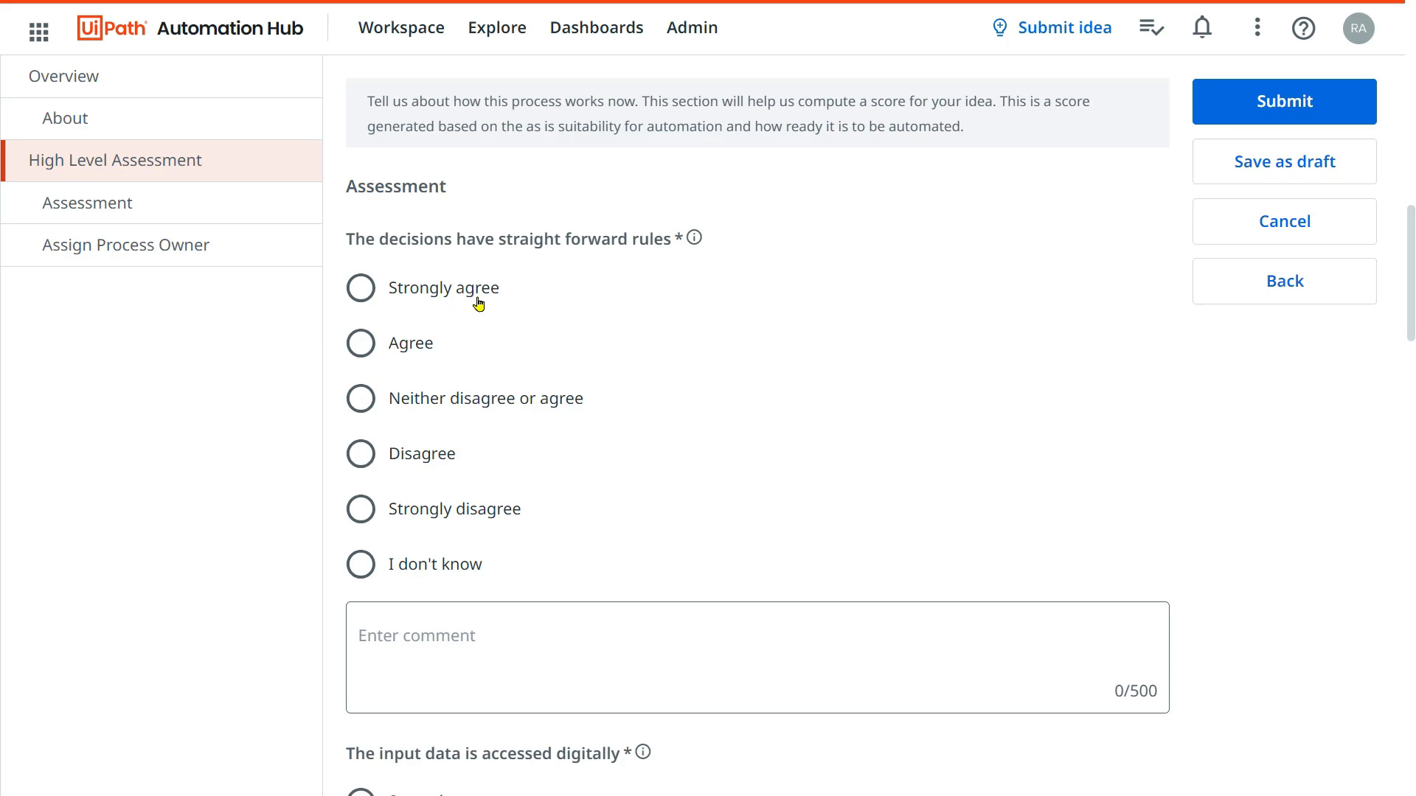
pyautogui.click(369, 355)
pyautogui.click(358, 286)
pyautogui.scroll(-3, 708, 310)
pyautogui.click(422, 375)
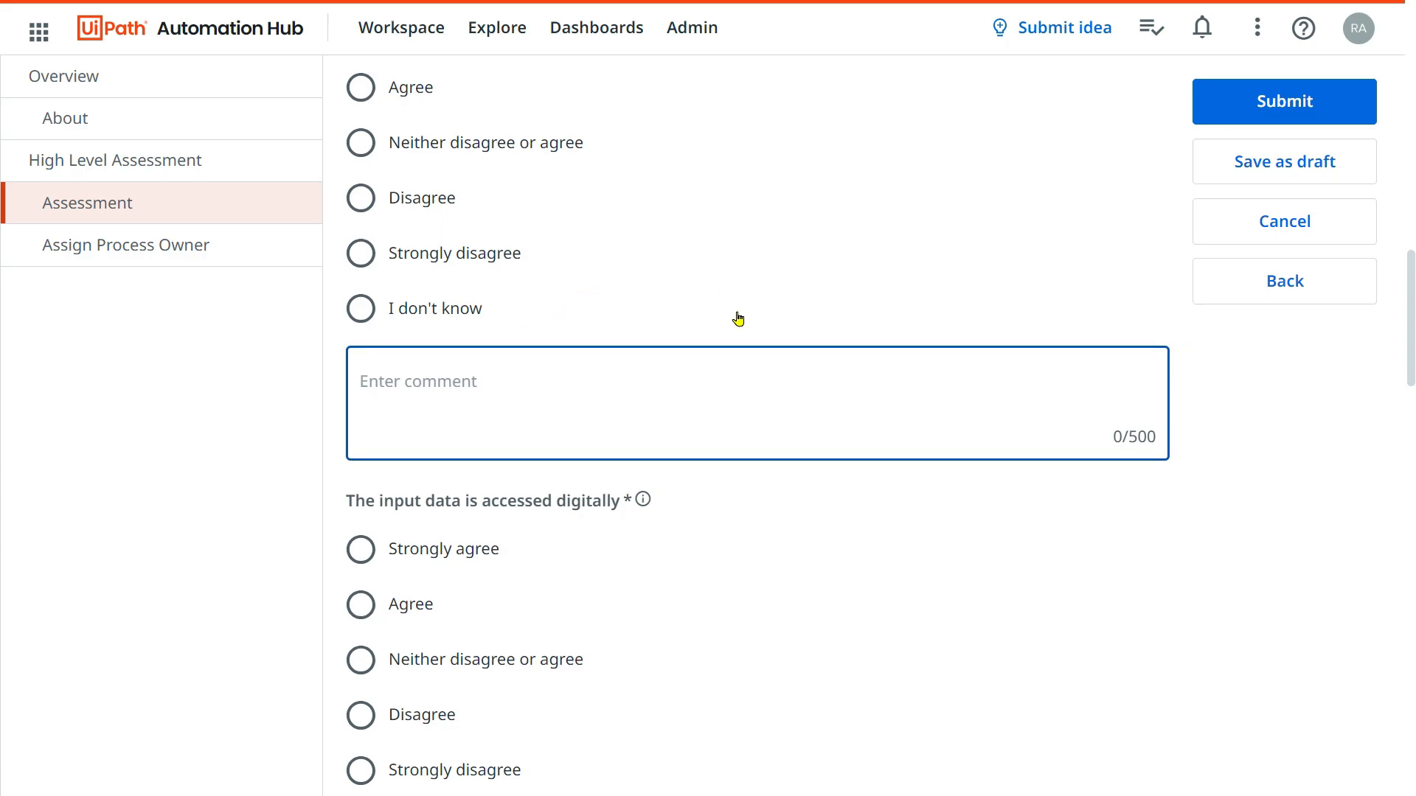
pyautogui.scroll(3, 736, 310)
pyautogui.scroll(-2, 730, 317)
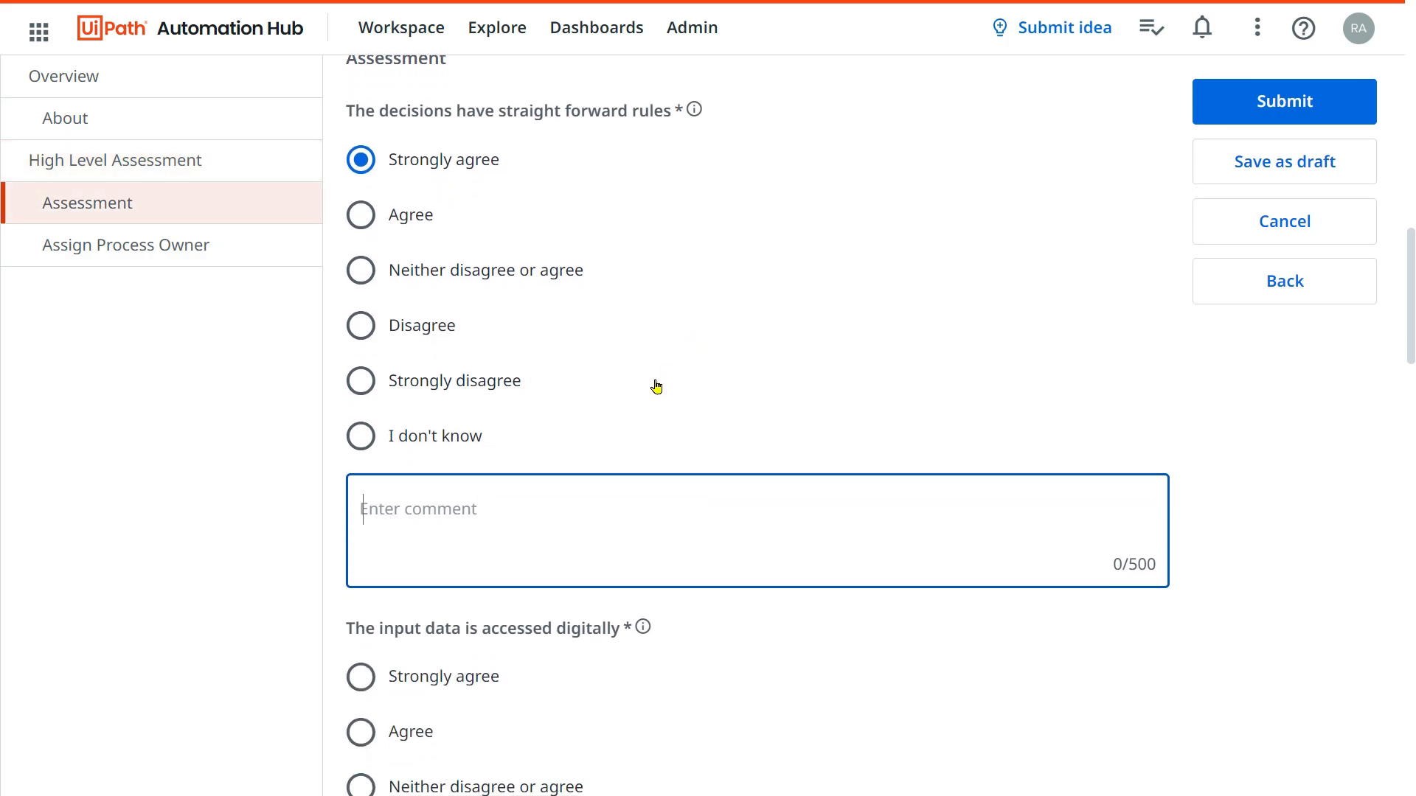
# - Answer Strongly agree for digitally accessed input data and Agree for highly formatted data
pyautogui.scroll(-3, 572, 405)
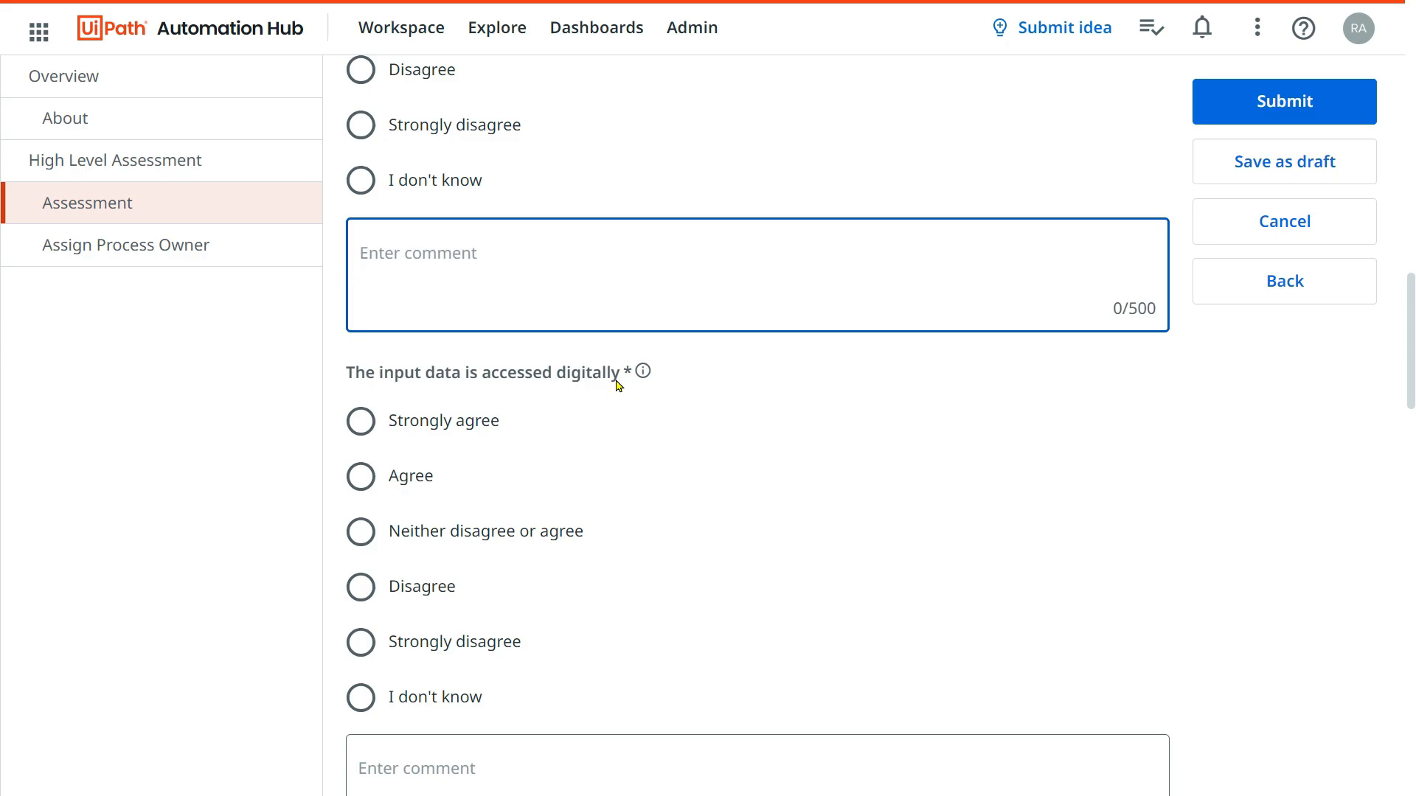
pyautogui.click(361, 421)
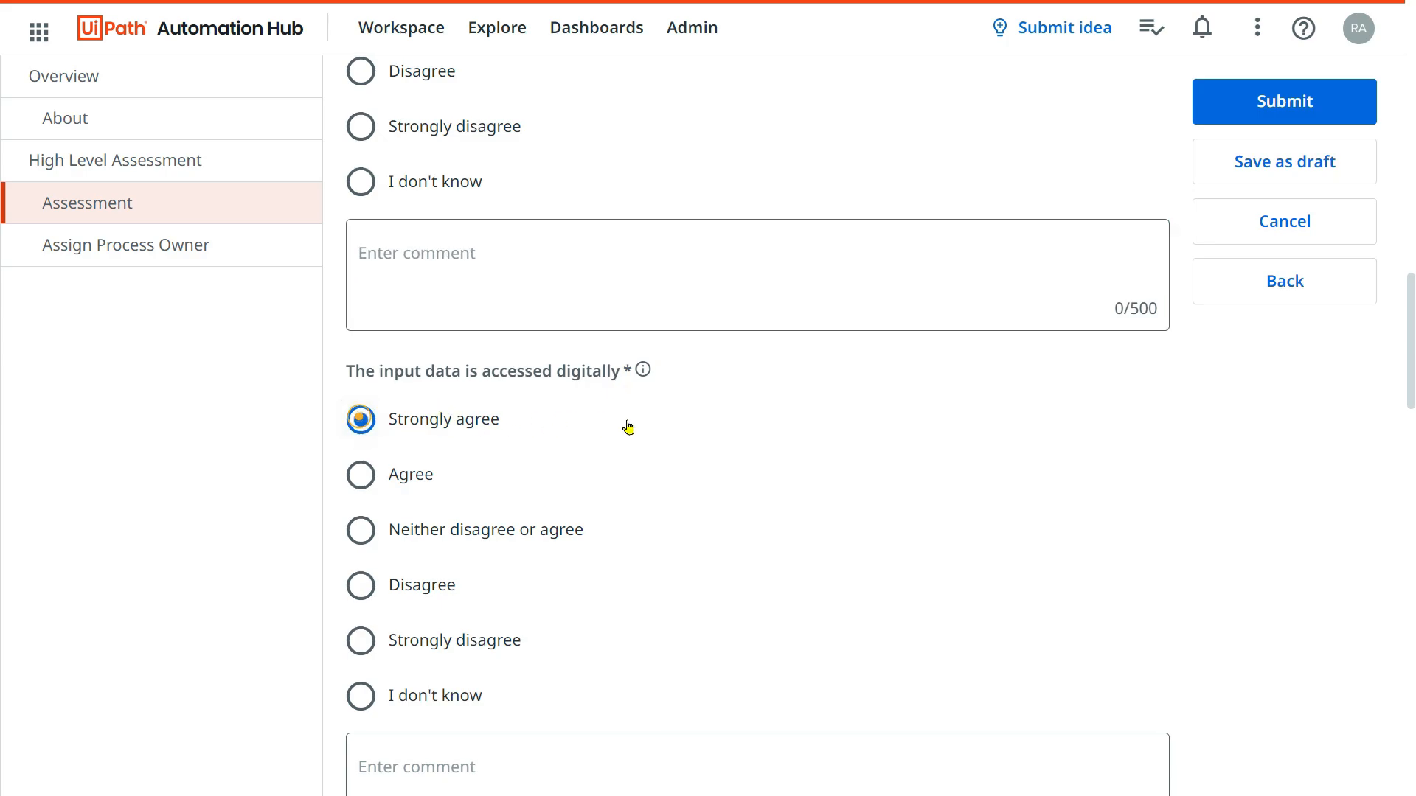
pyautogui.scroll(-3, 627, 427)
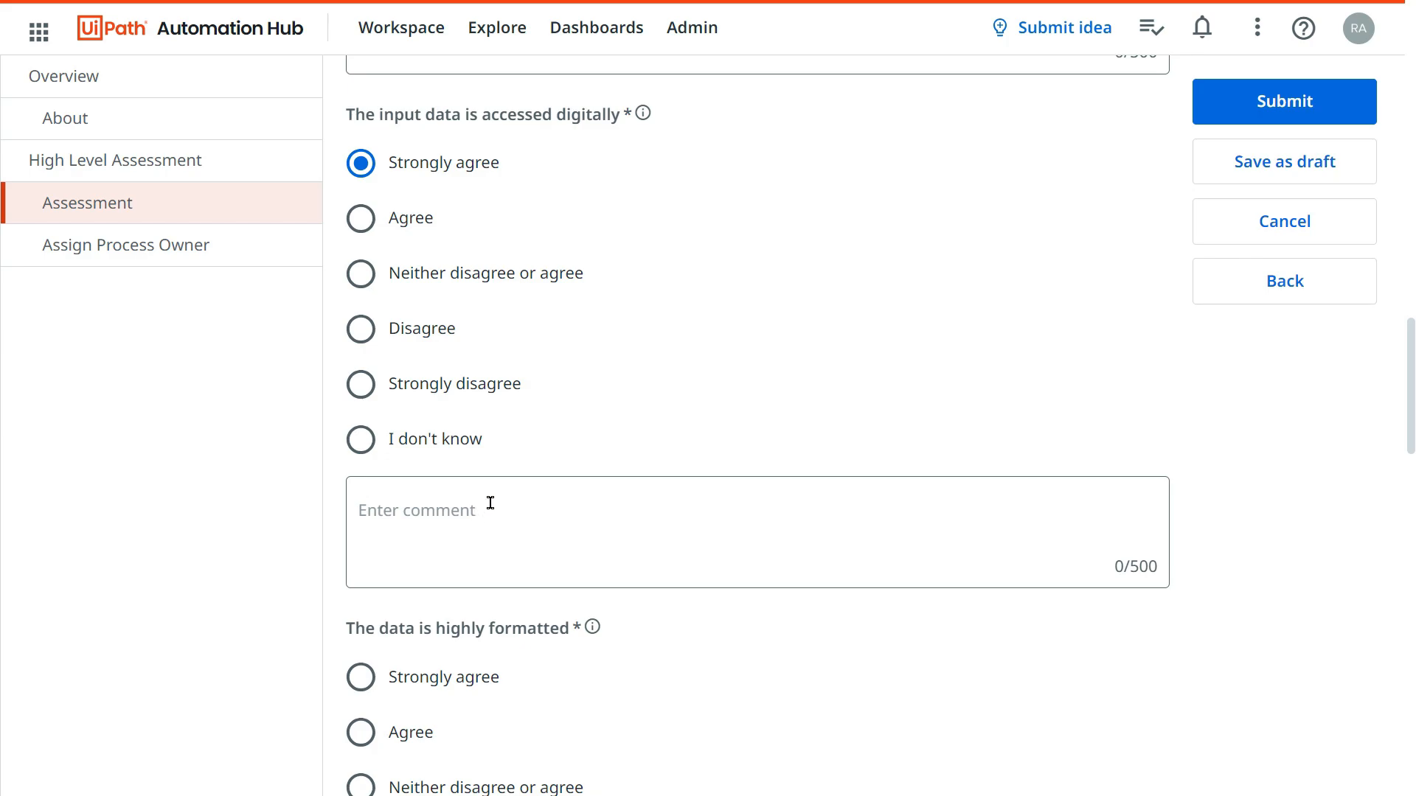
pyautogui.scroll(-3, 489, 526)
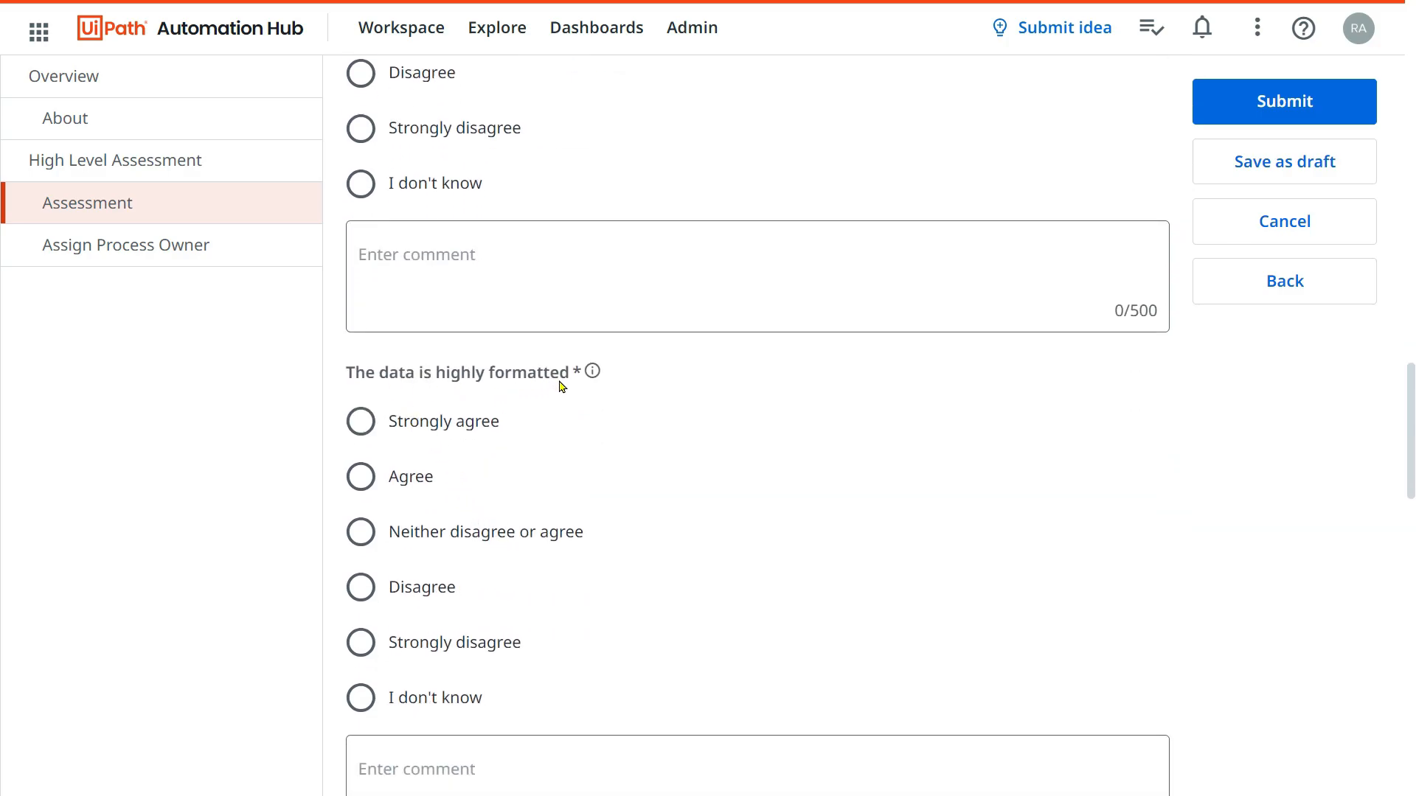
pyautogui.moveTo(589, 381)
pyautogui.click(361, 477)
# - Answer Strongly agree to the process having no expected changes in the next 6 months
pyautogui.scroll(-3, 603, 556)
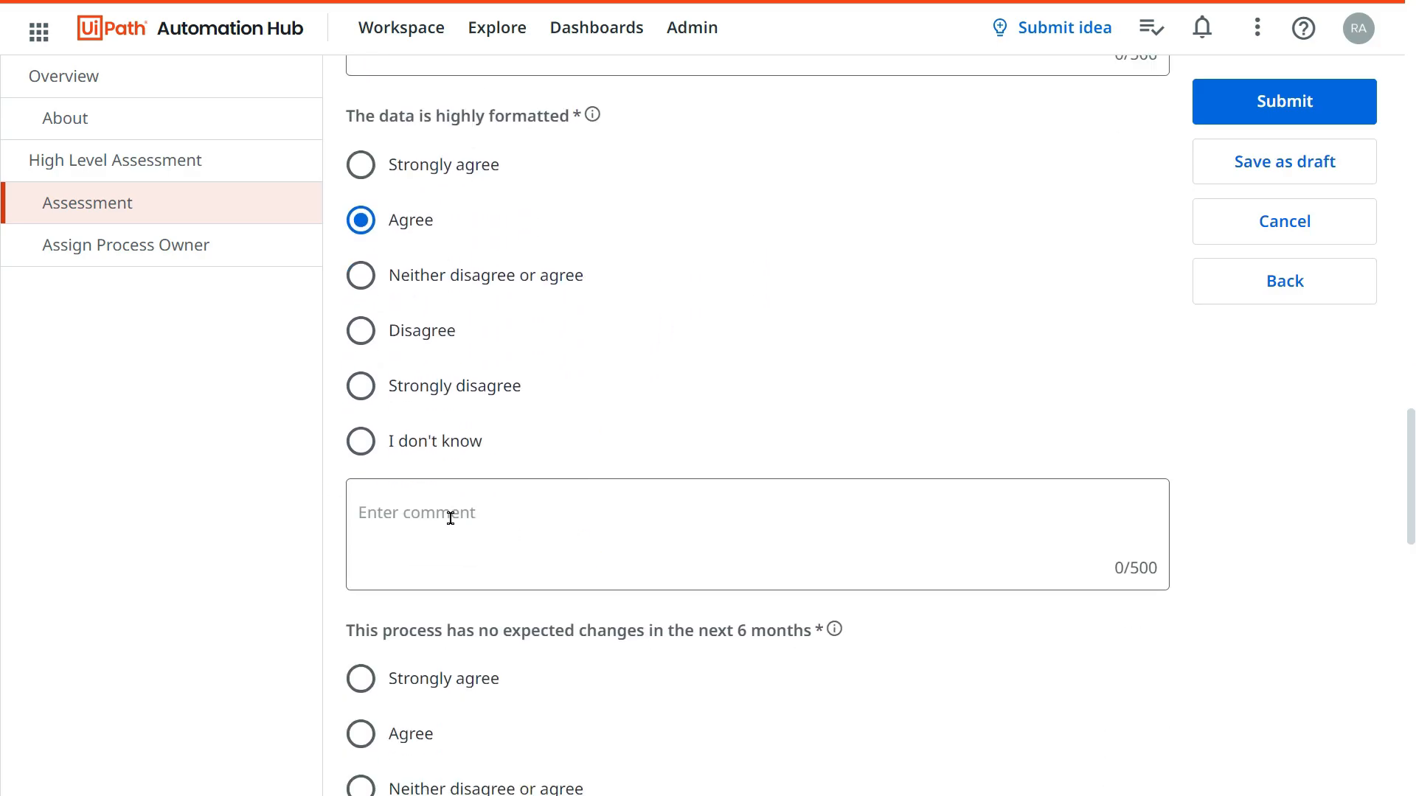
pyautogui.click(395, 518)
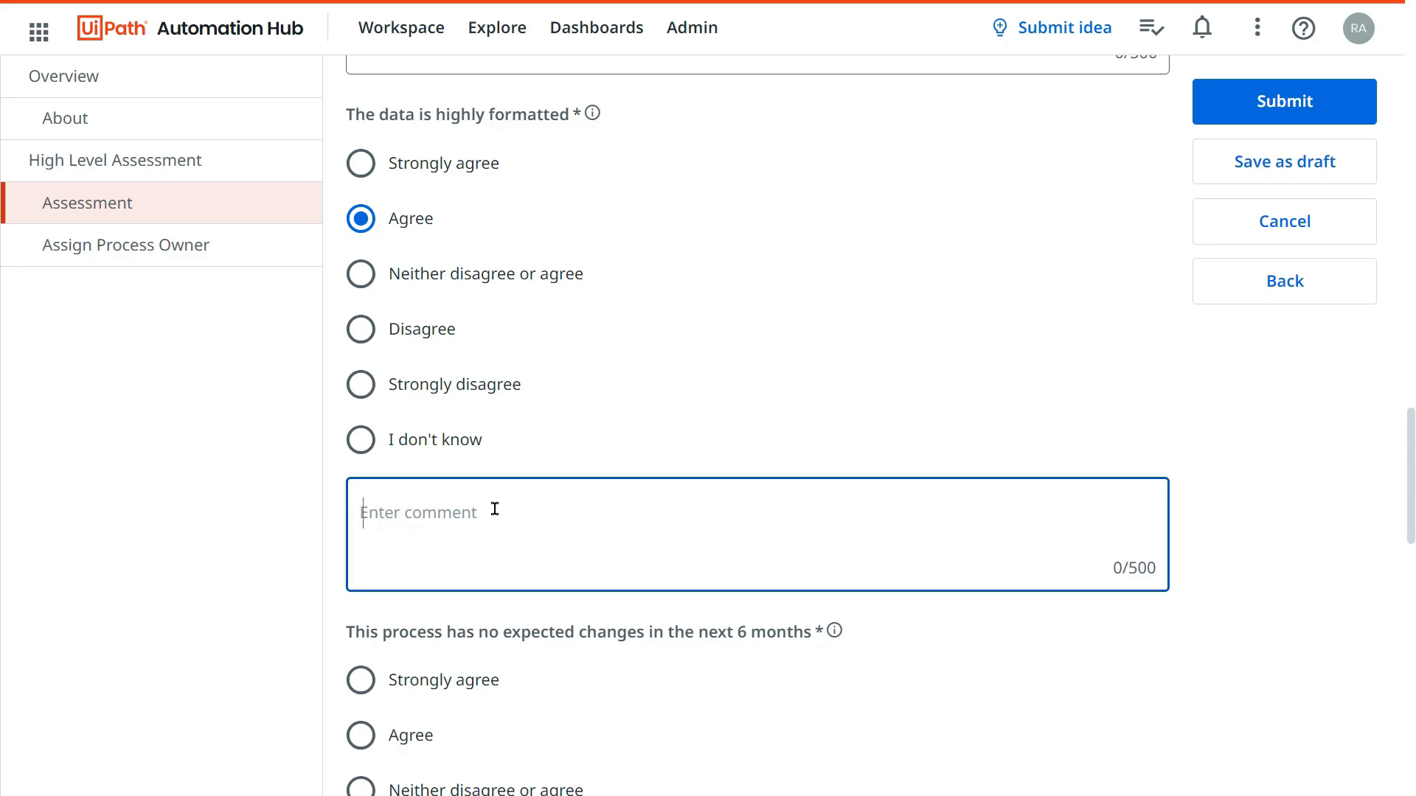
pyautogui.scroll(-2, 519, 533)
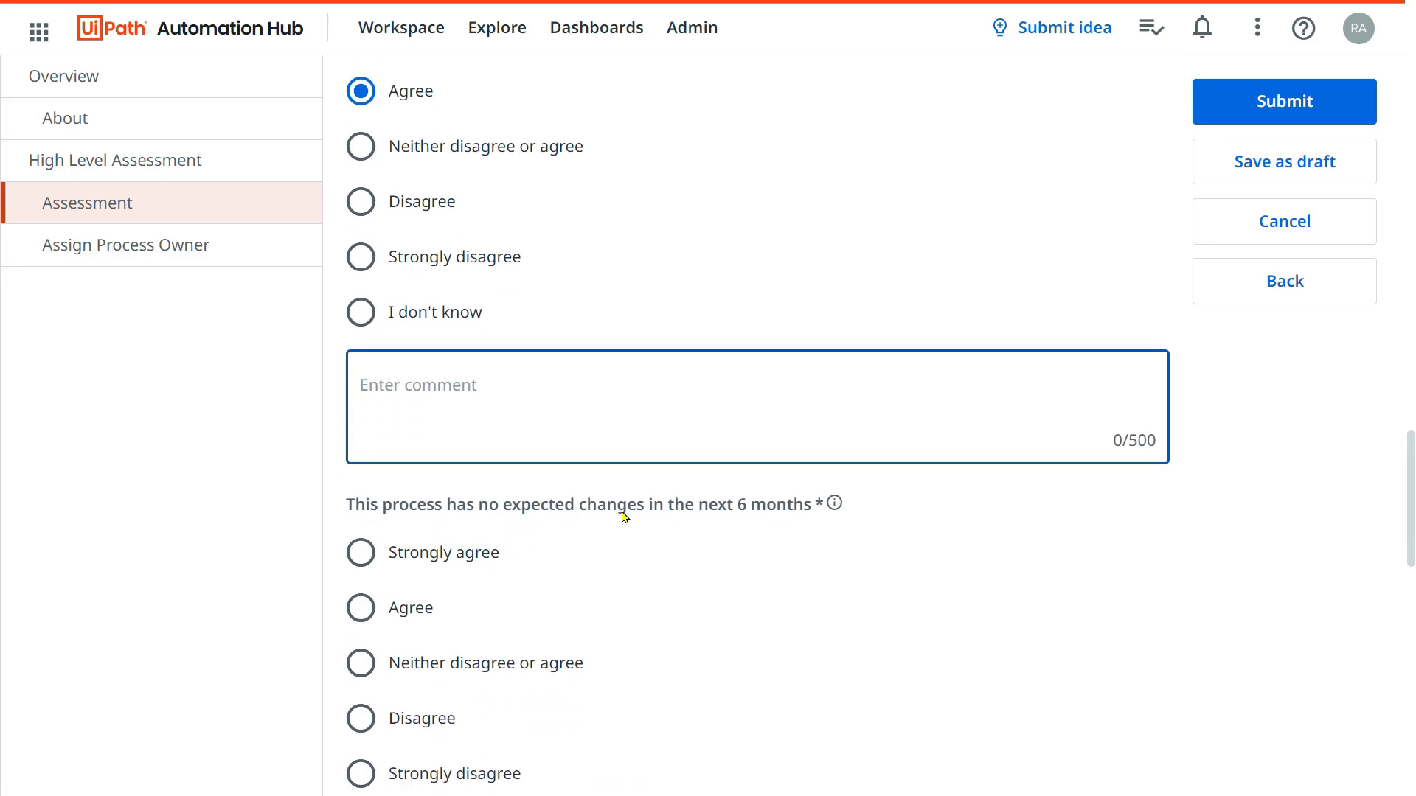
pyautogui.moveTo(835, 503)
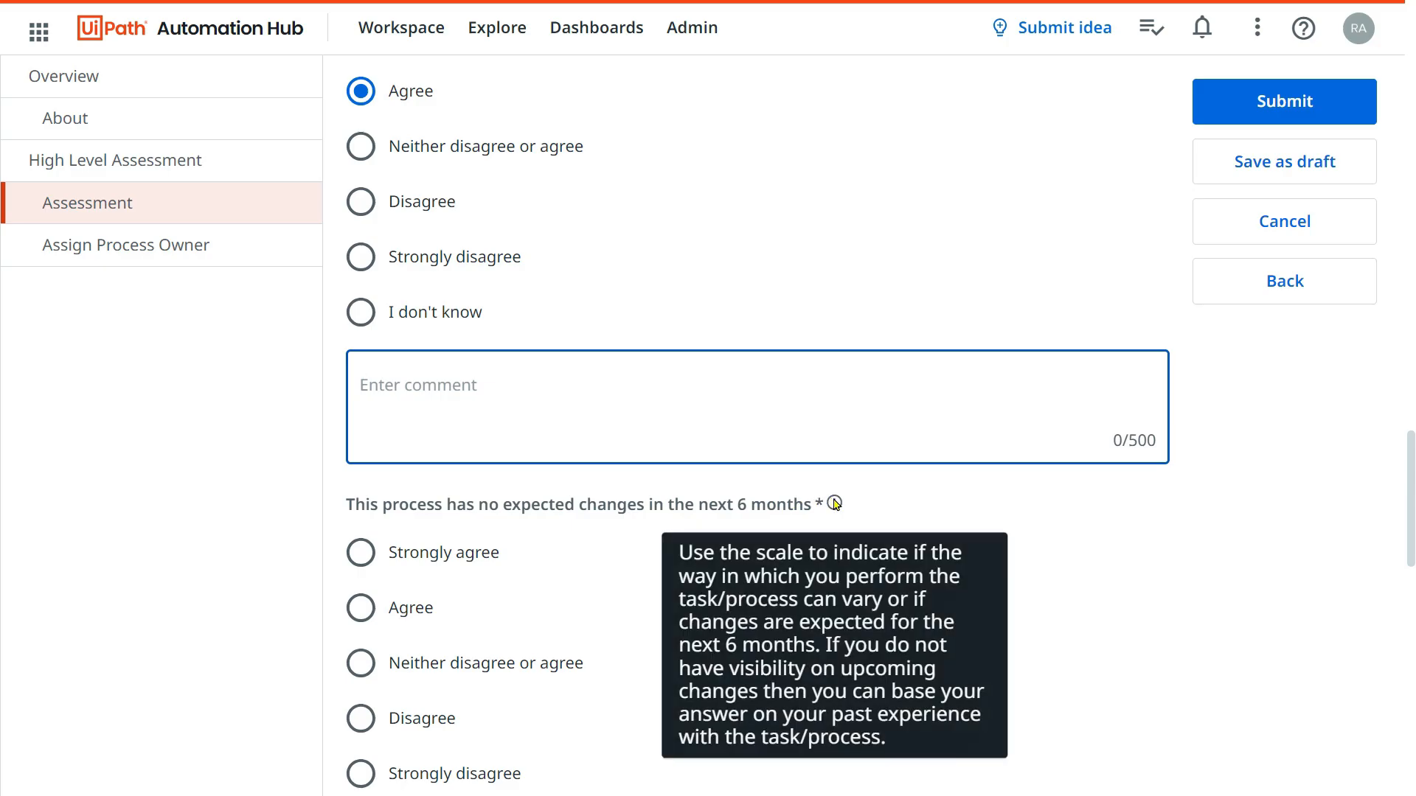
pyautogui.scroll(-4, 835, 503)
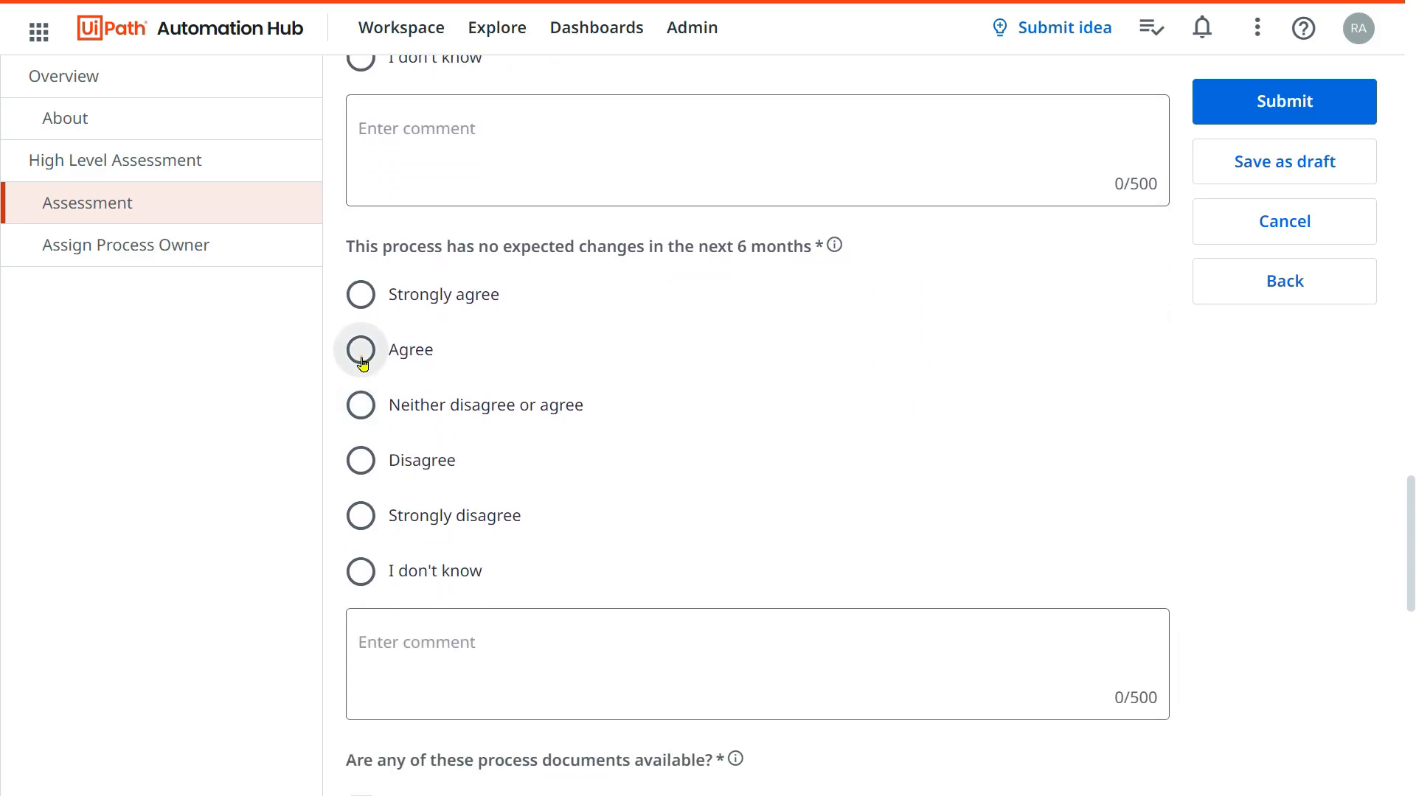
pyautogui.click(360, 351)
pyautogui.click(360, 294)
pyautogui.scroll(-4, 544, 596)
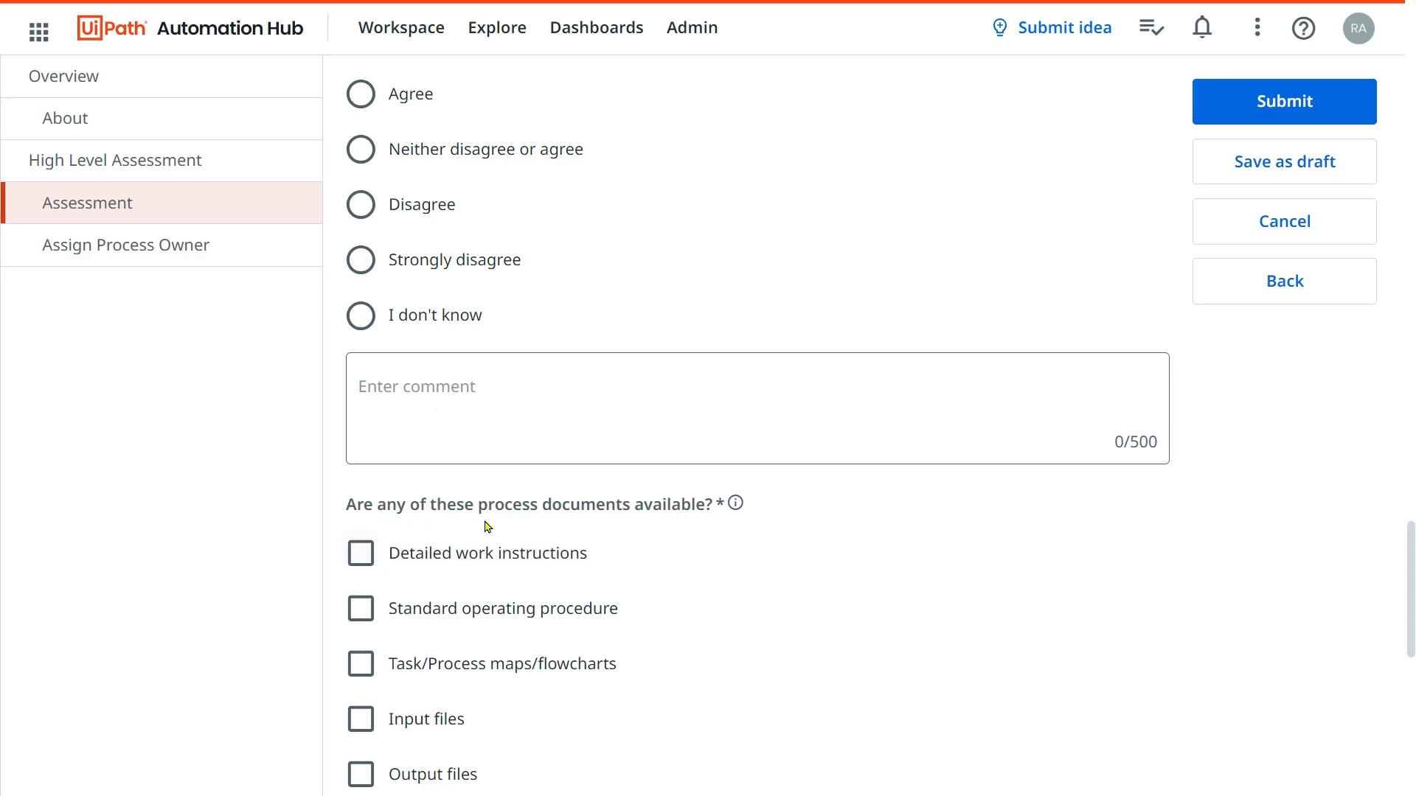
pyautogui.scroll(-2, 644, 541)
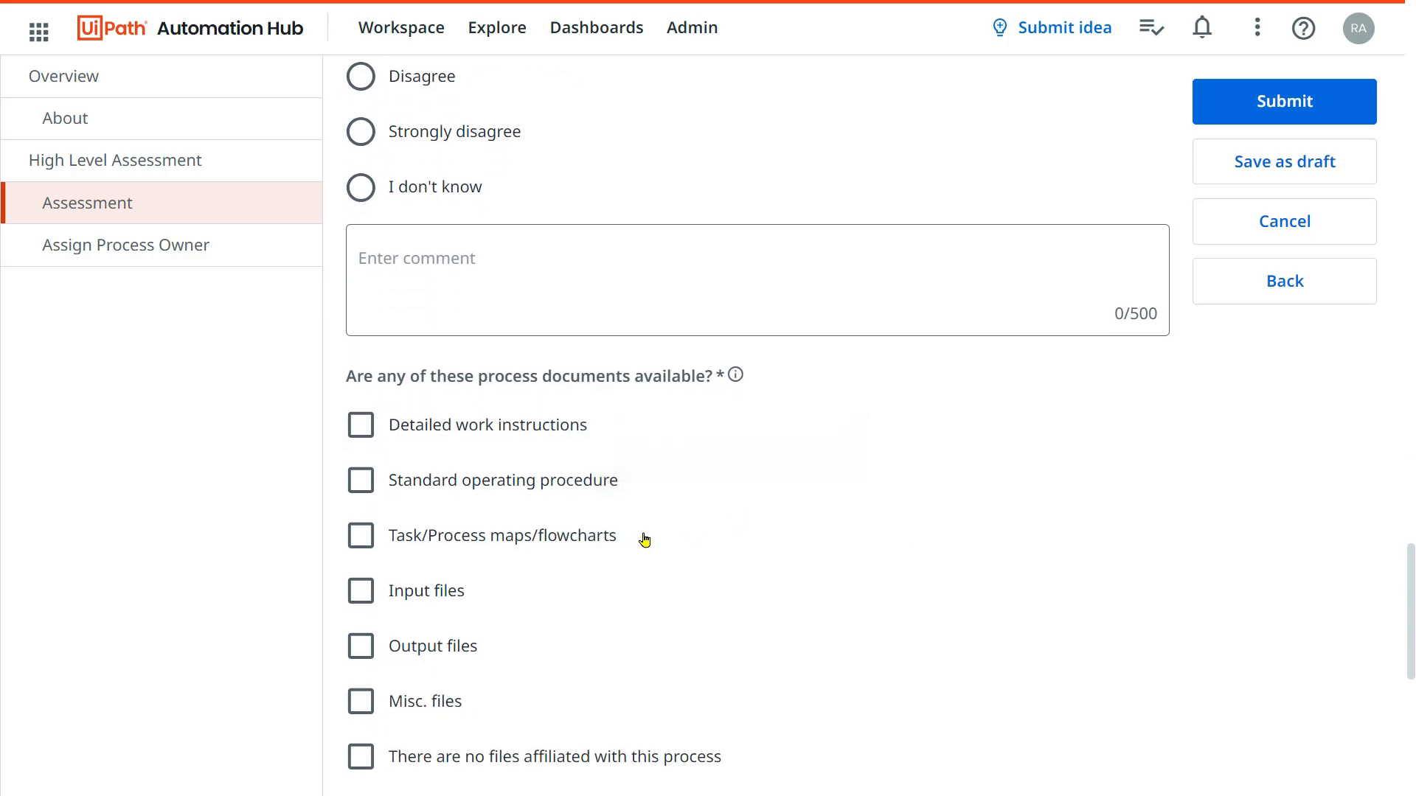
pyautogui.click(361, 487)
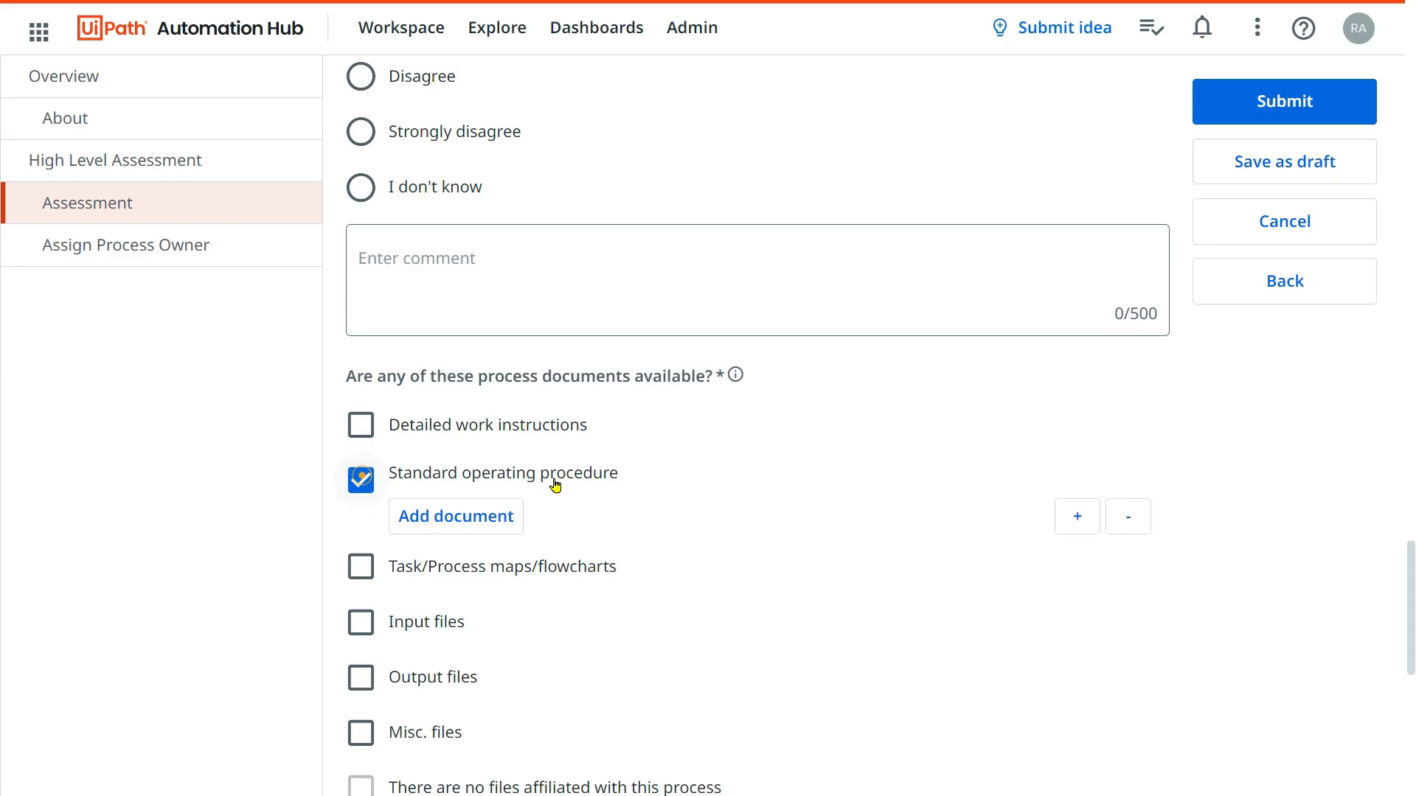
pyautogui.click(362, 479)
pyautogui.scroll(-4, 358, 501)
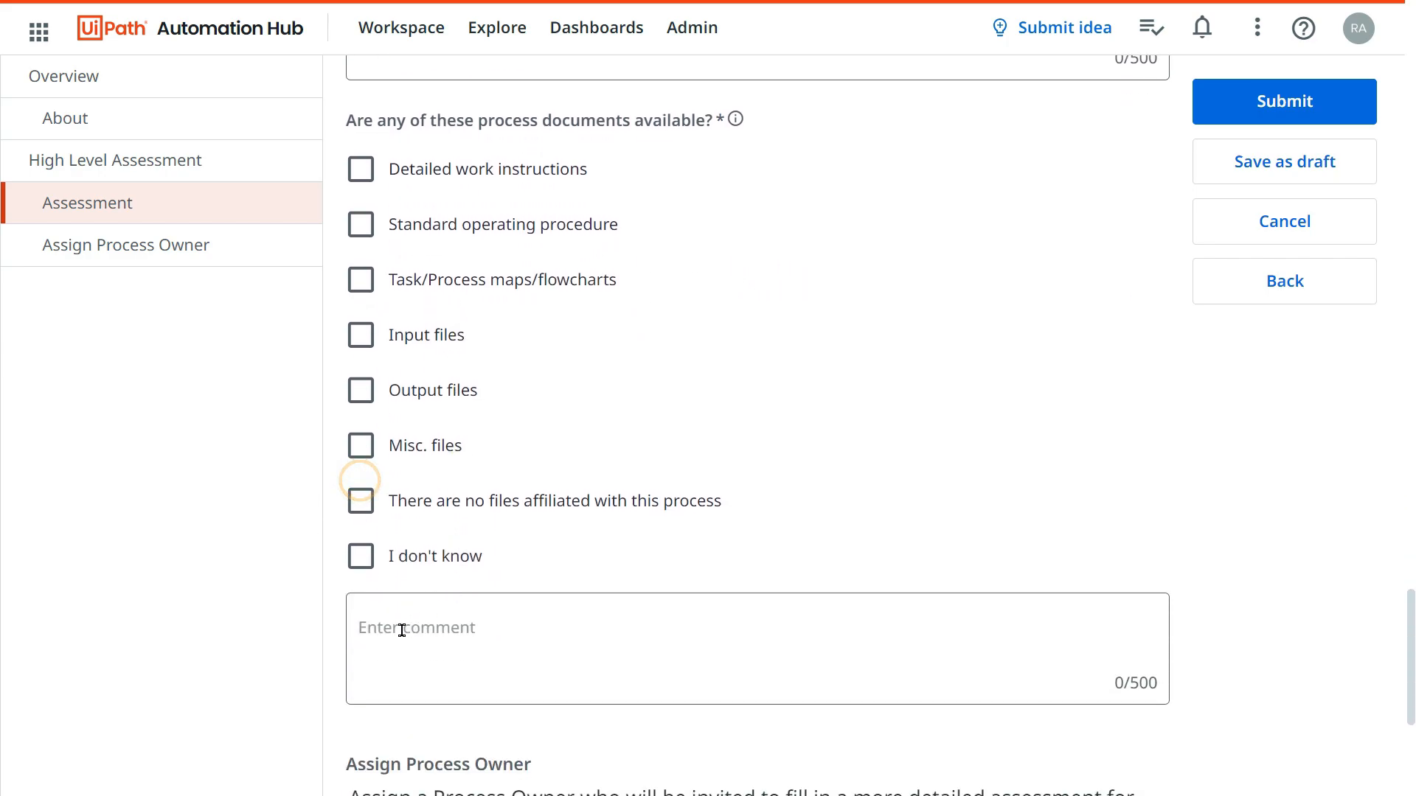
pyautogui.click(361, 559)
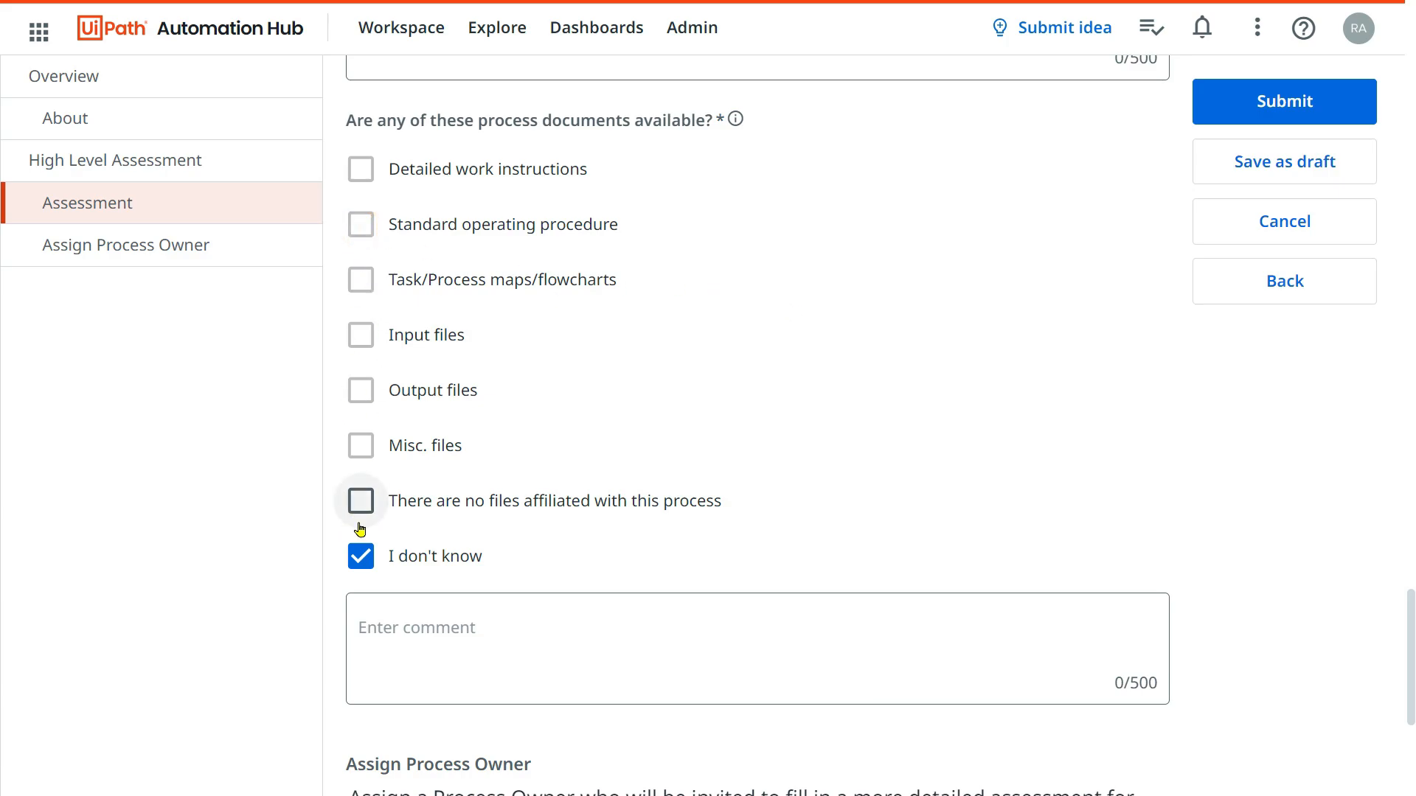
pyautogui.click(368, 555)
# - Mark Standard operating procedure as the available process document and try to add a document for it
pyautogui.click(361, 225)
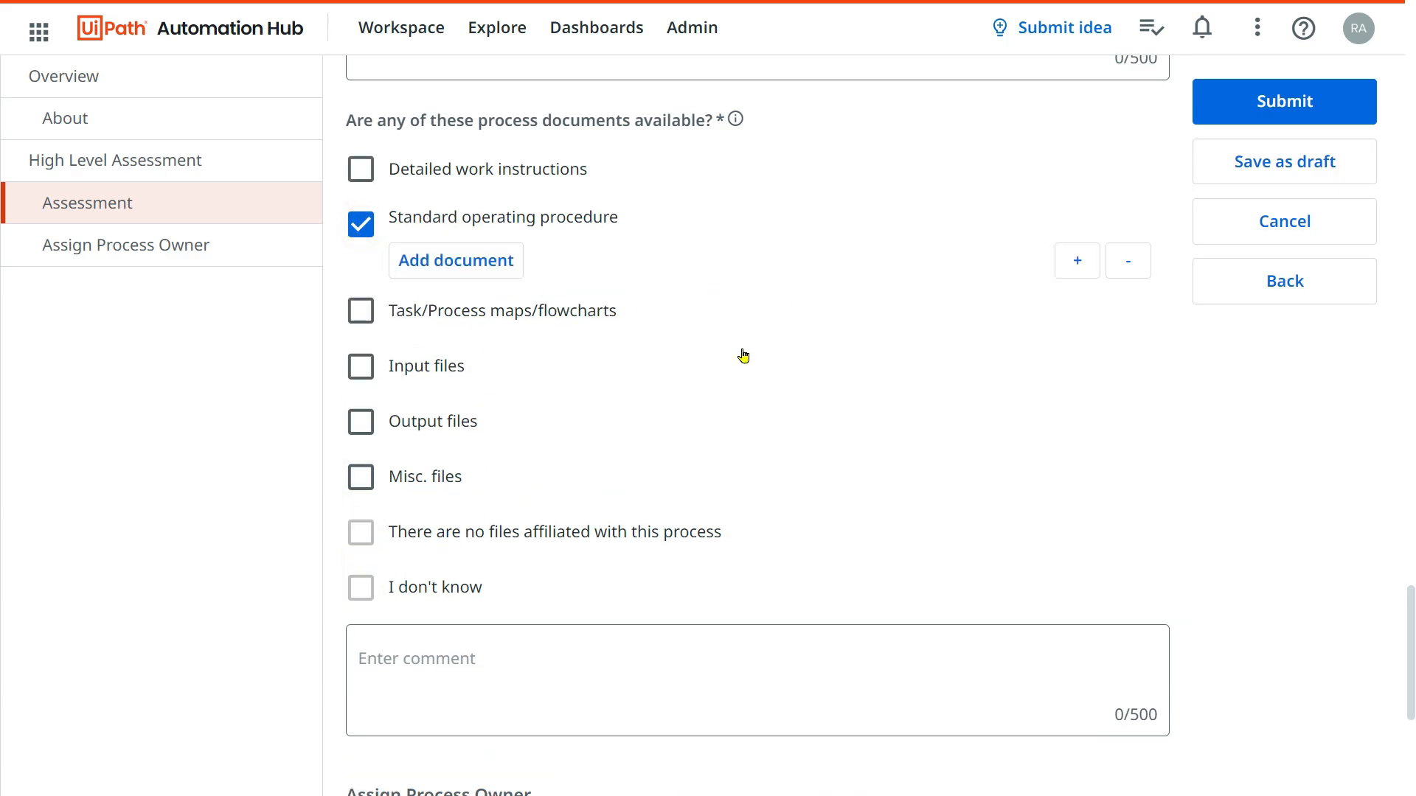
pyautogui.click(472, 271)
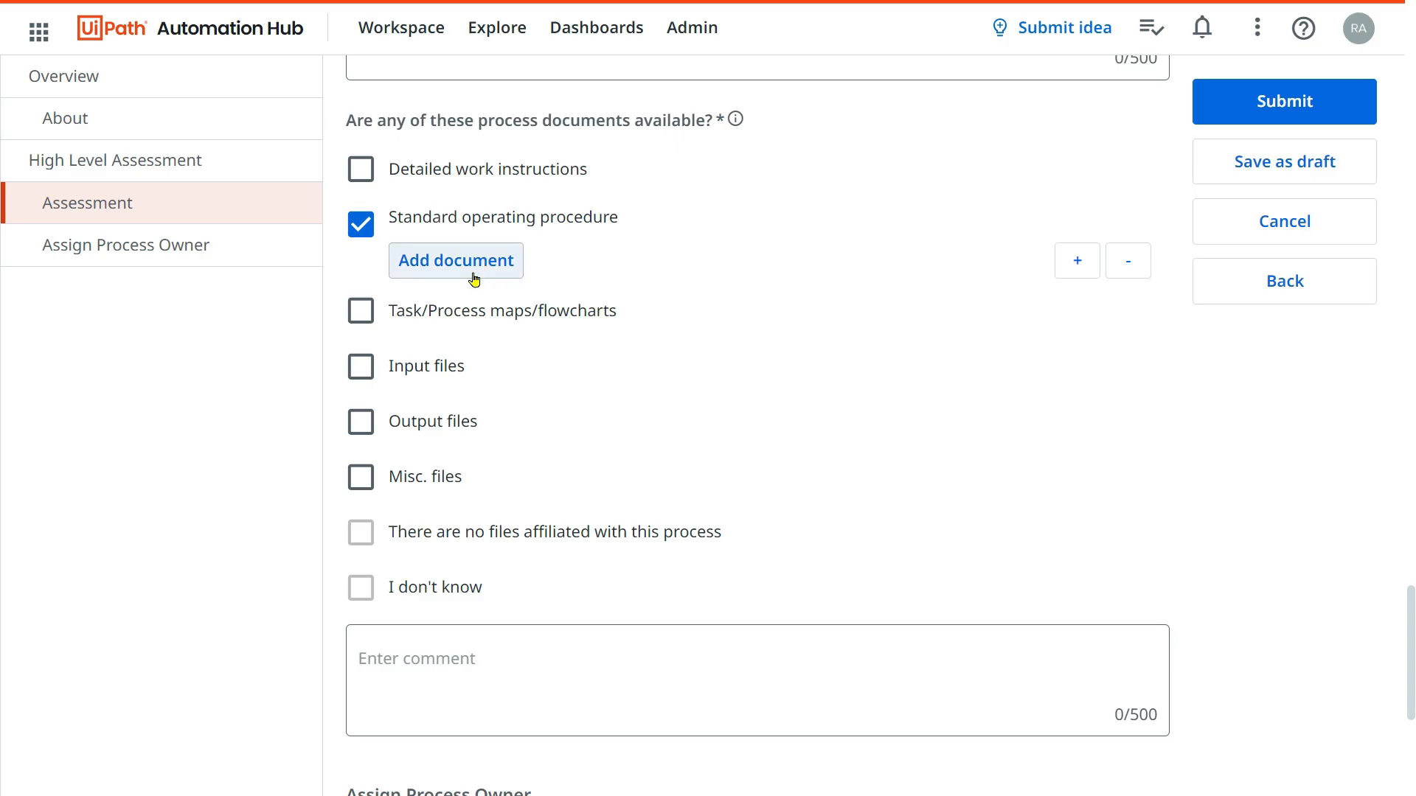
pyautogui.scroll(6, 680, 316)
pyautogui.scroll(-10, 696, 272)
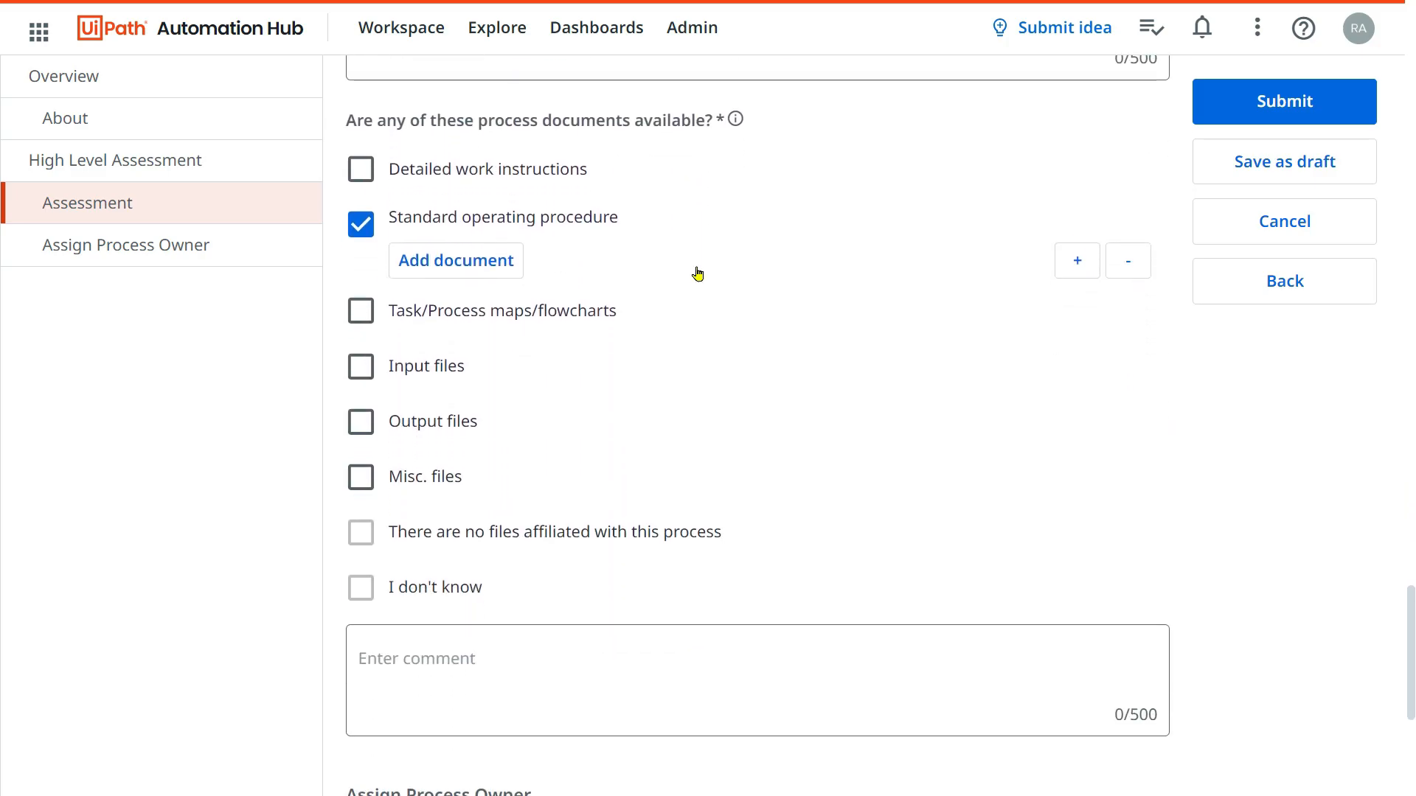
# - Examine the Assign Process Owner section and its list of collaborators without choosing one
pyautogui.scroll(-1, 697, 266)
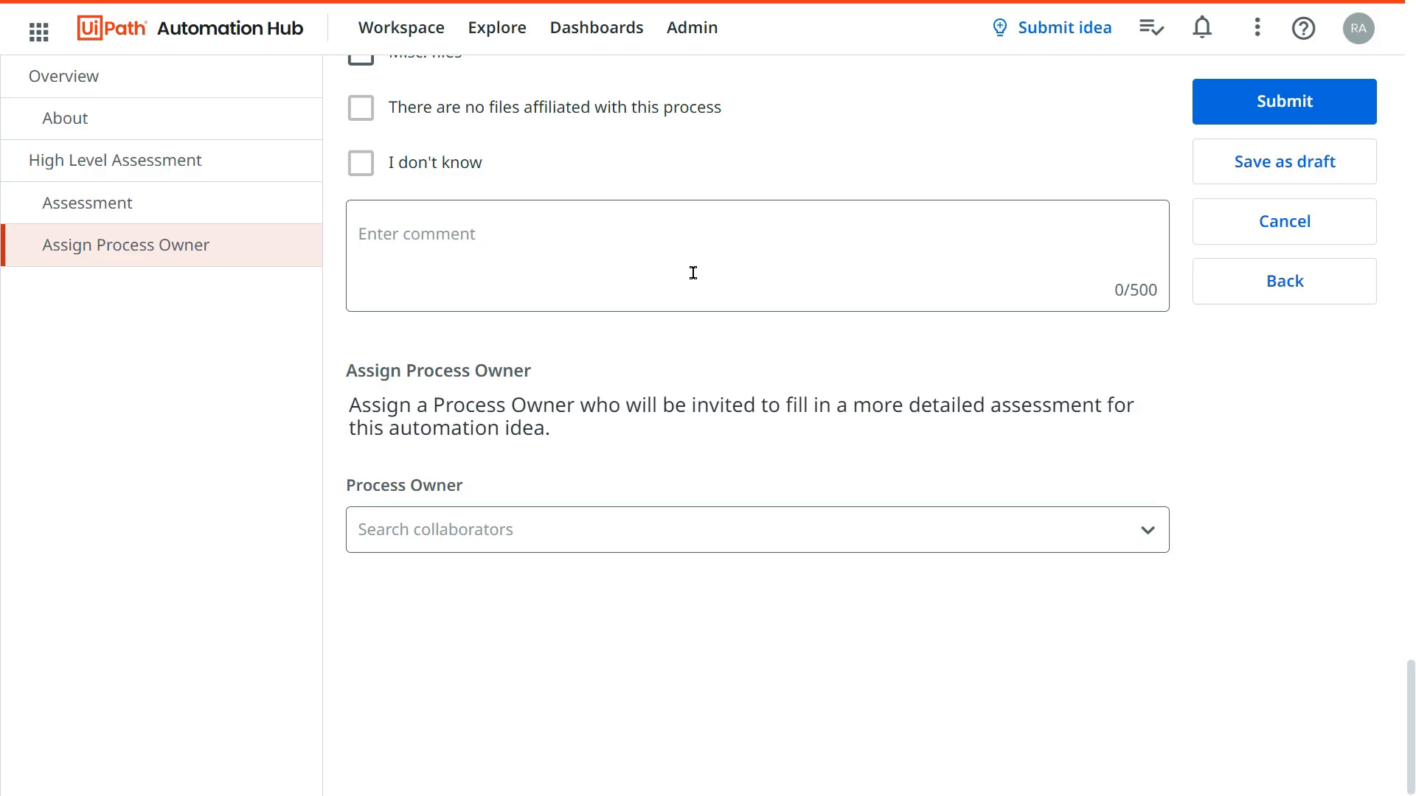
pyautogui.scroll(3, 727, 294)
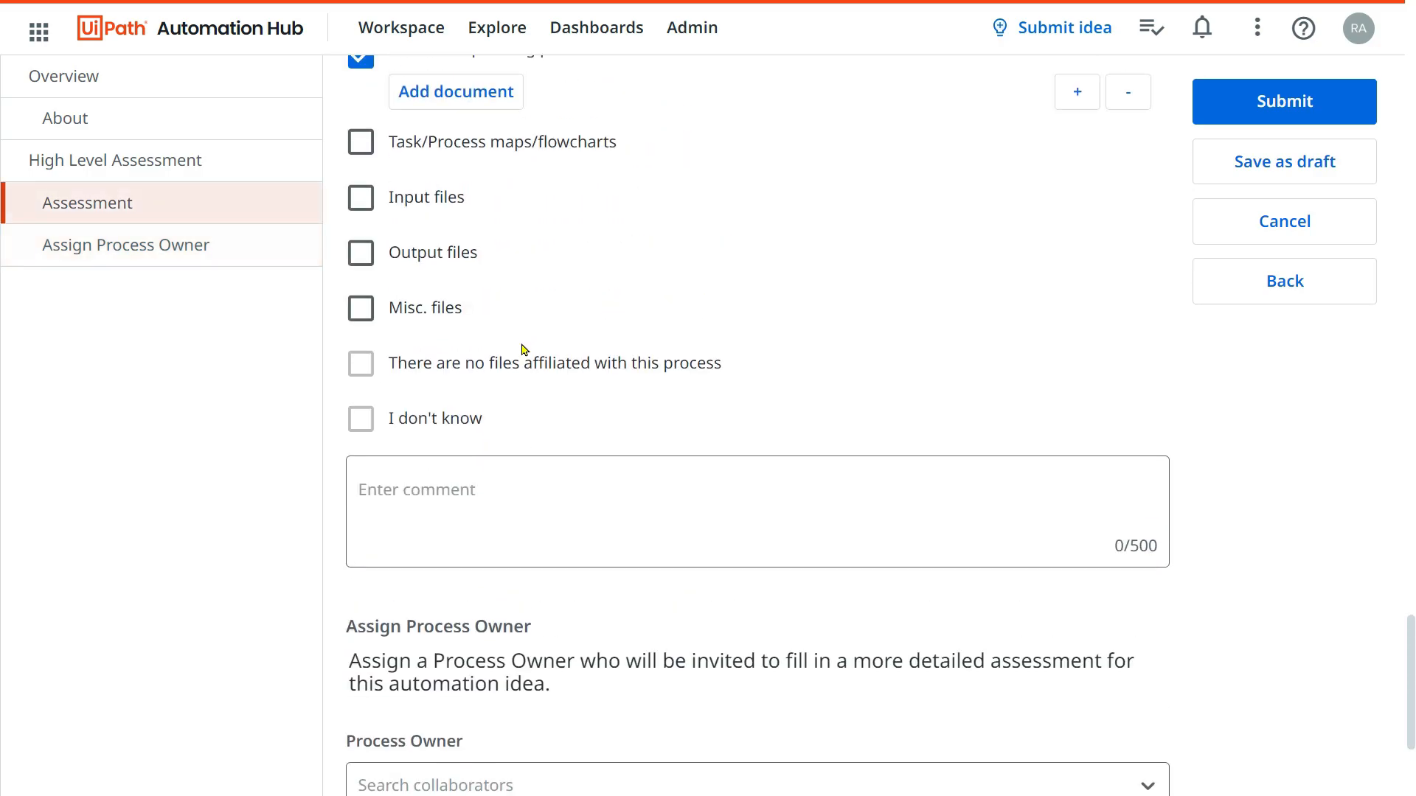
pyautogui.scroll(-3, 524, 354)
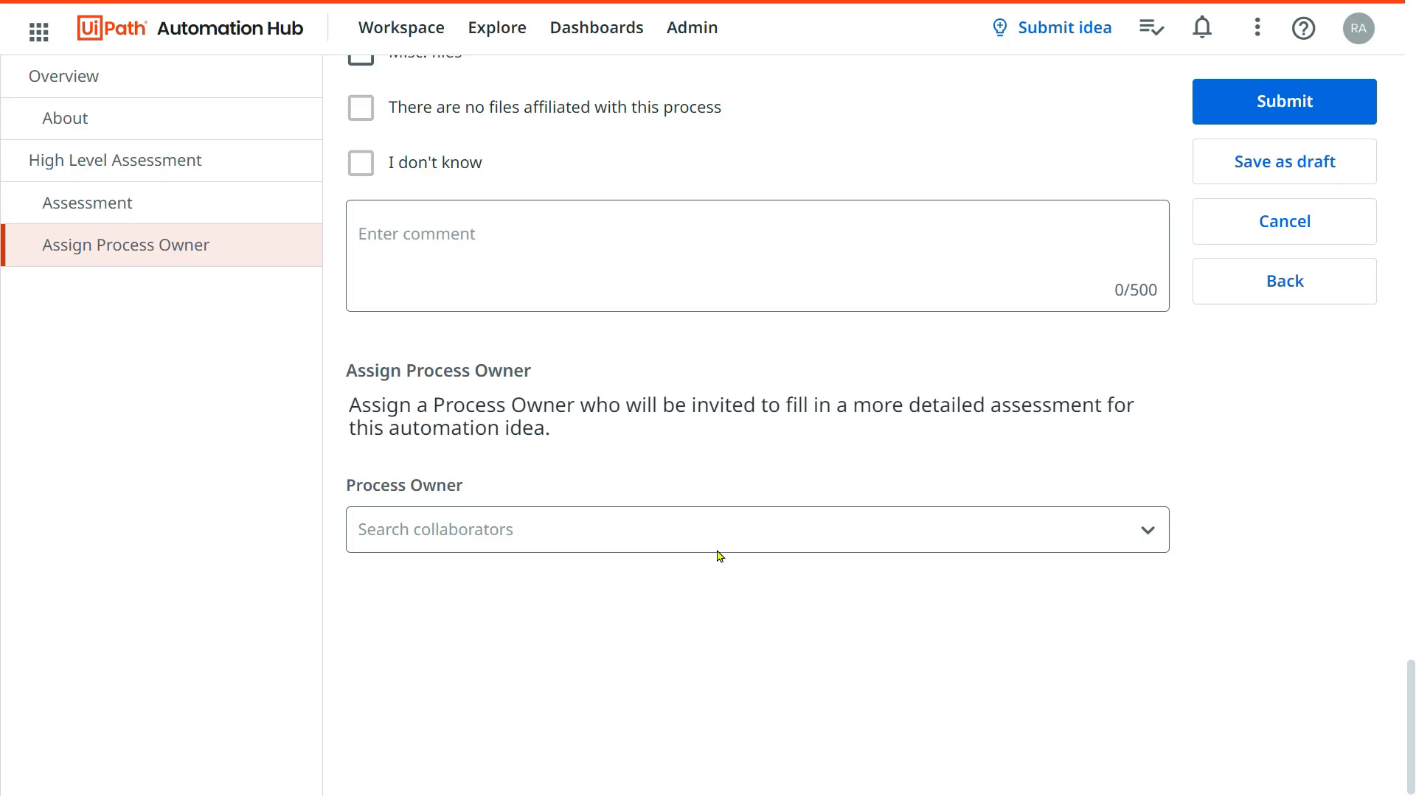
pyautogui.click(1121, 534)
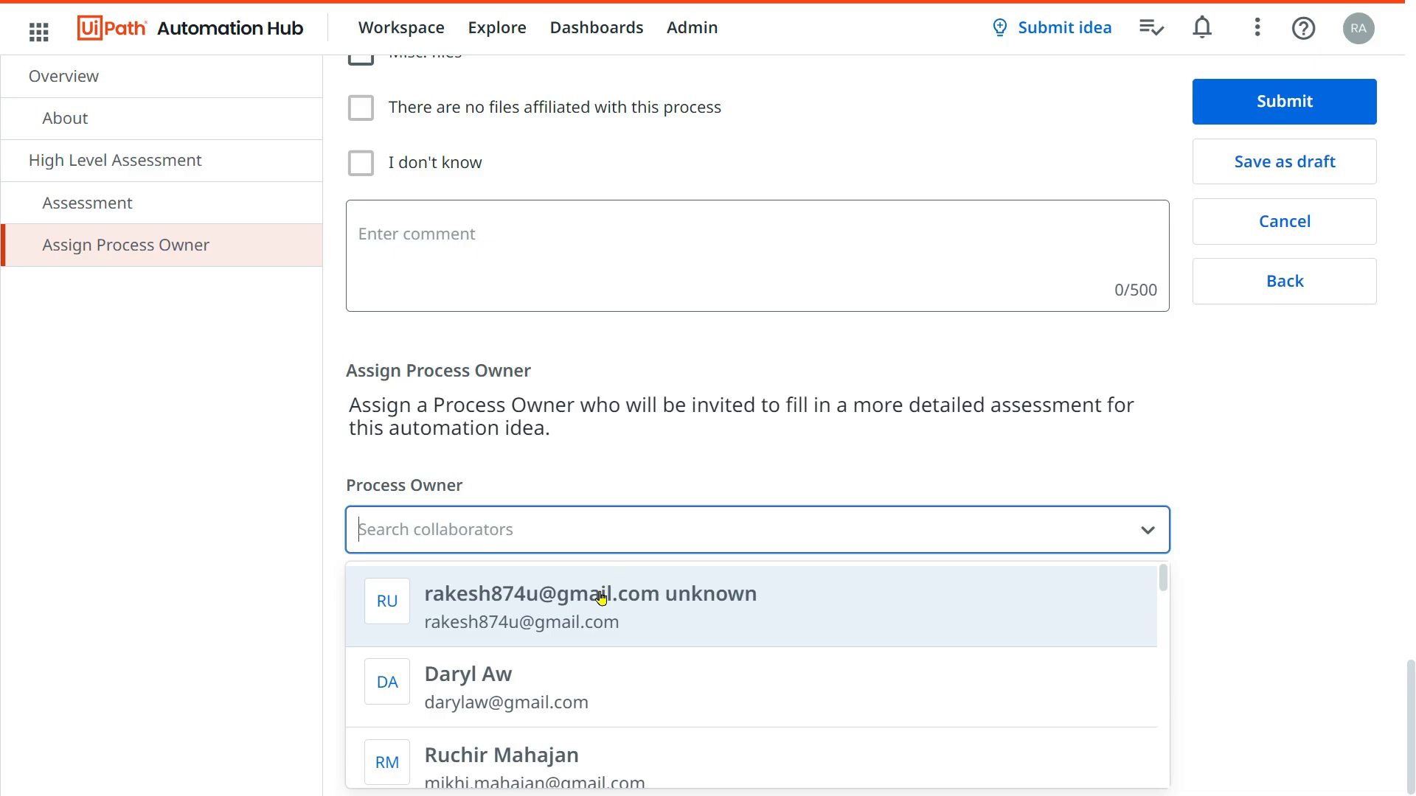
pyautogui.click(1372, 506)
# - Submit the AWR-InvoiceProcessing idea for review by the process owner and confirm the submission
pyautogui.scroll(20, 991, 538)
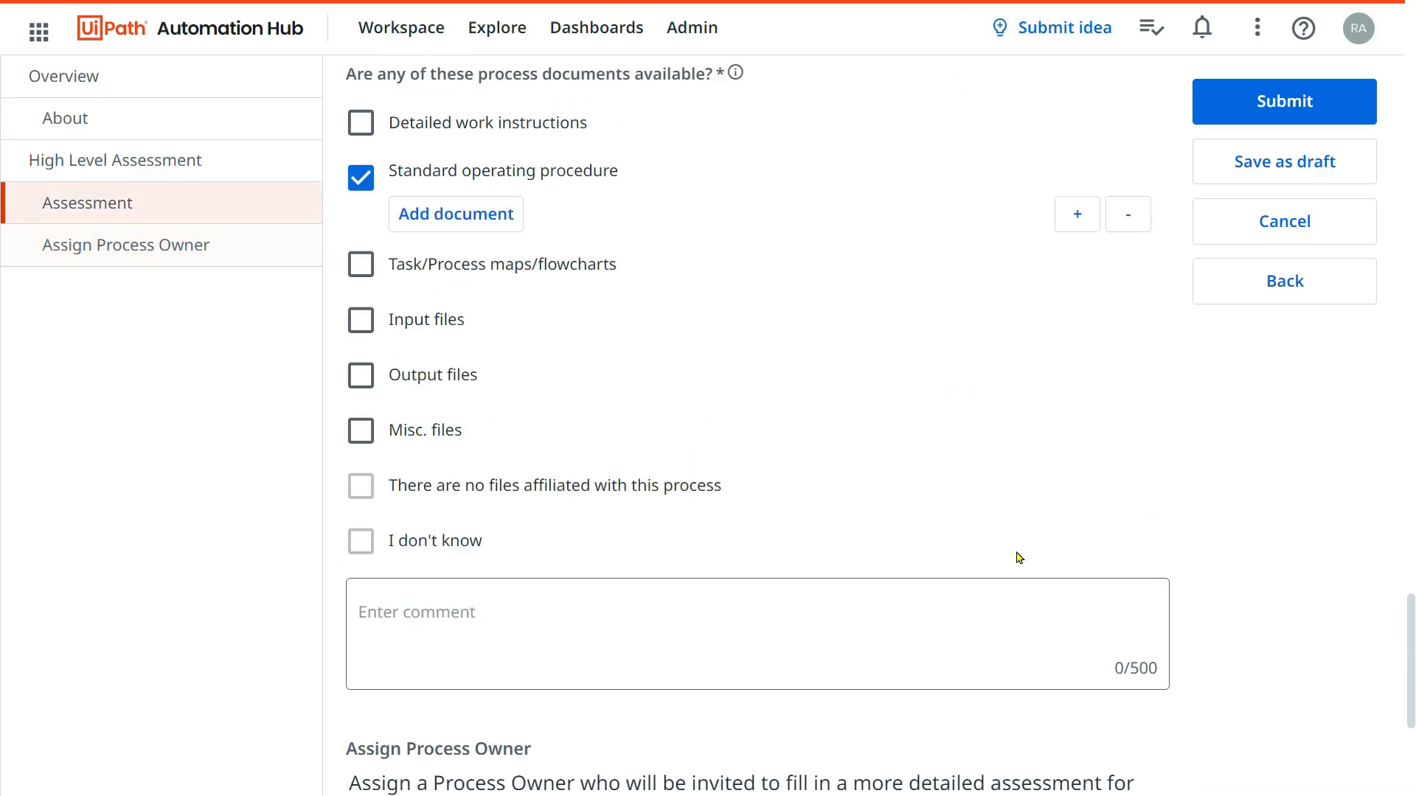
pyautogui.scroll(15, 892, 182)
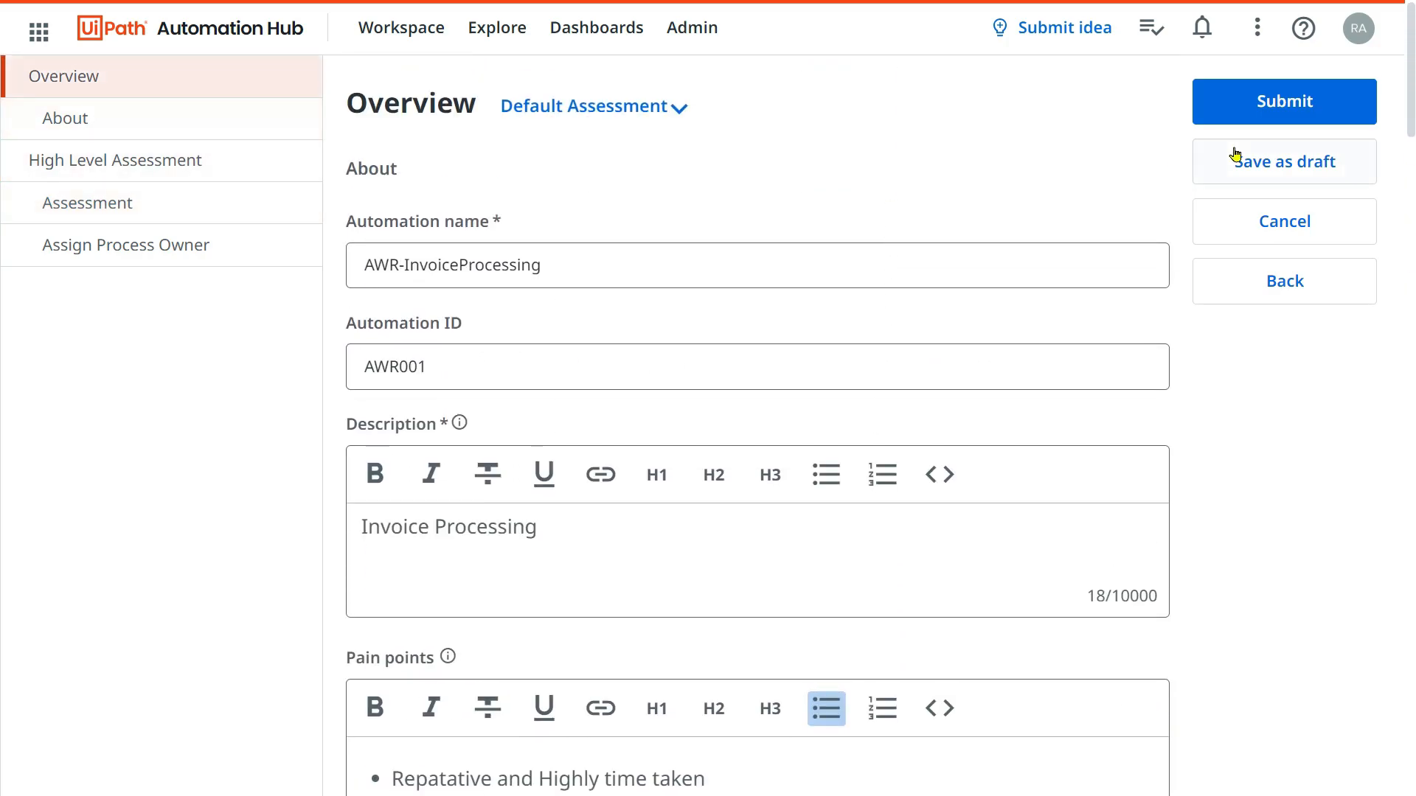
pyautogui.click(1269, 109)
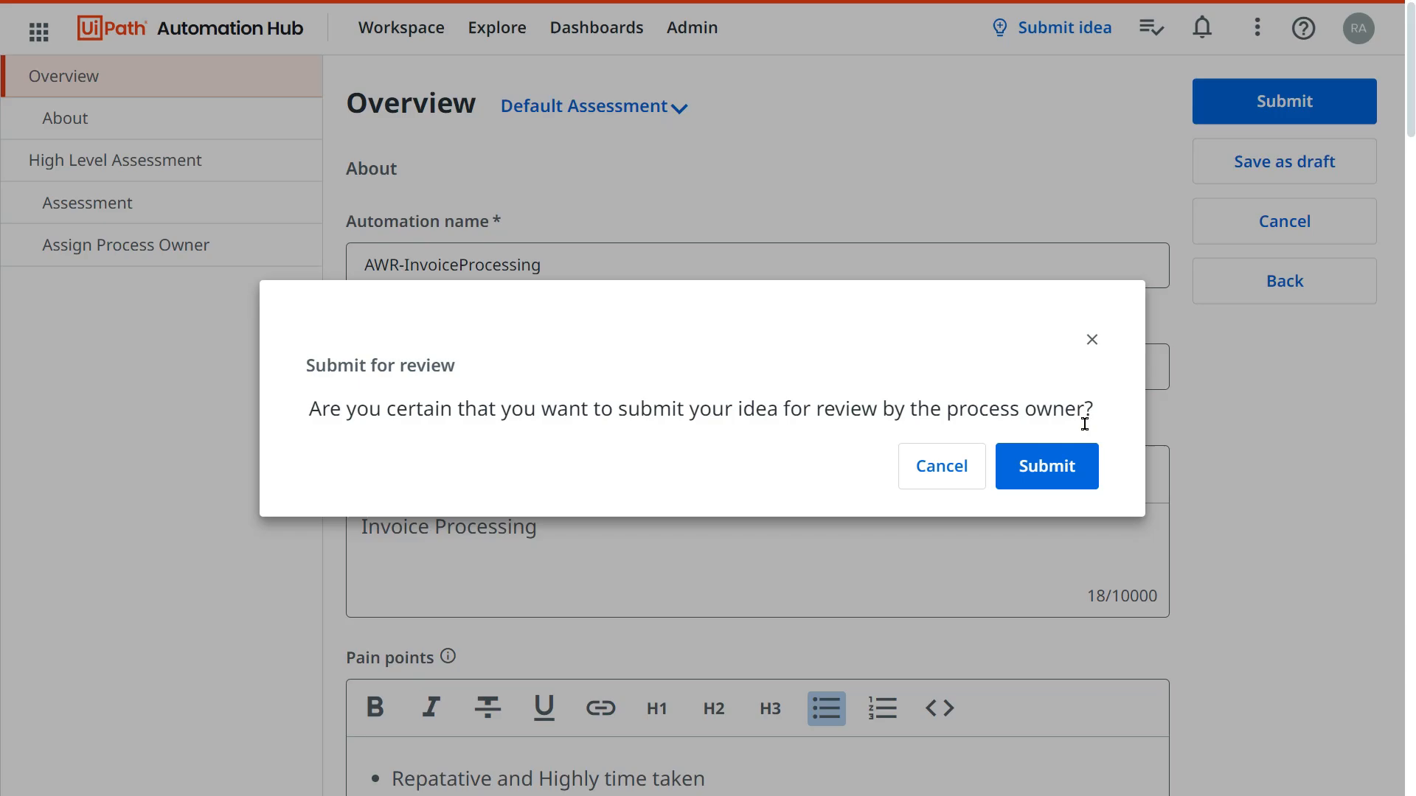
pyautogui.click(1072, 473)
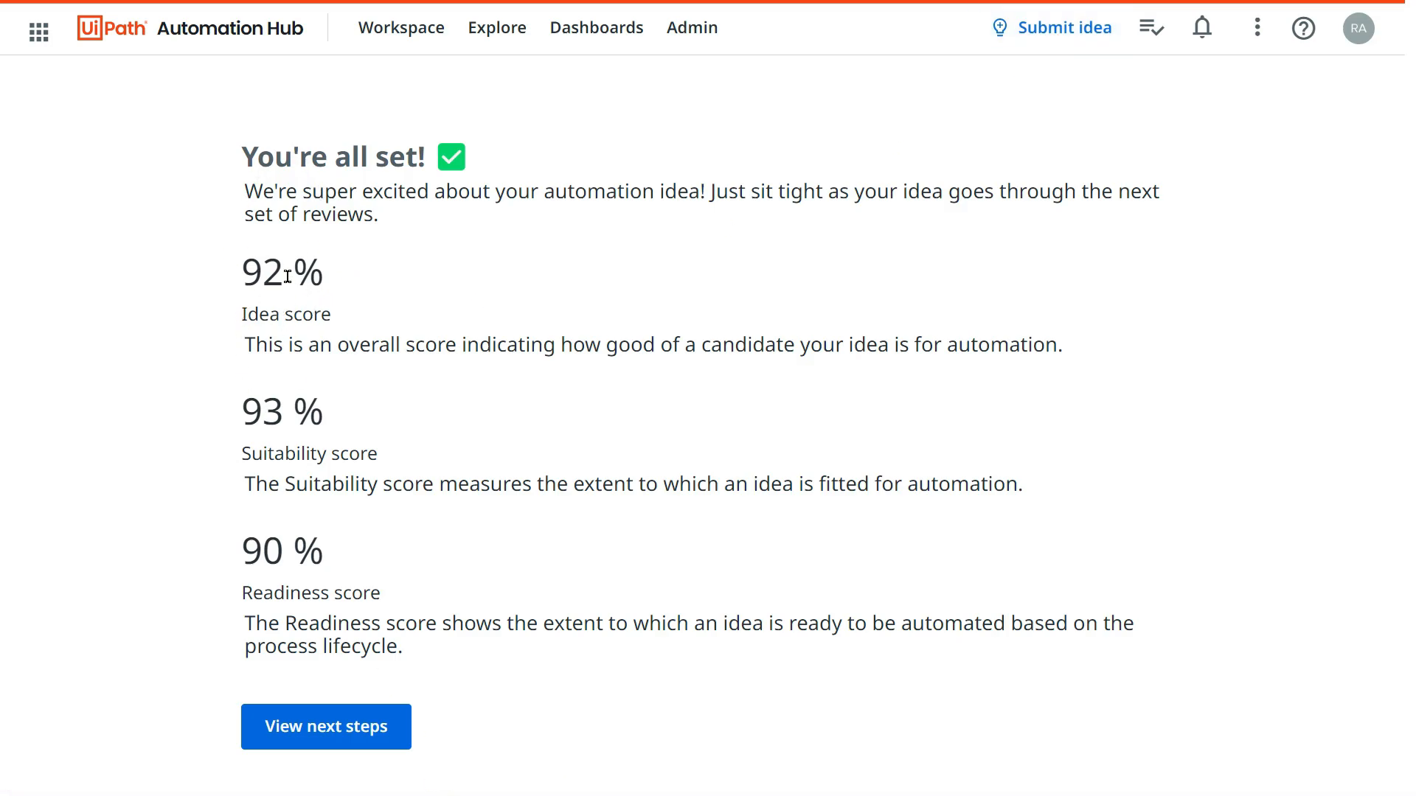
# - Review the submitted idea's Idea, Suitability and Readiness scores together with their descriptions
pyautogui.moveTo(251, 279); pyautogui.dragTo(322, 267)
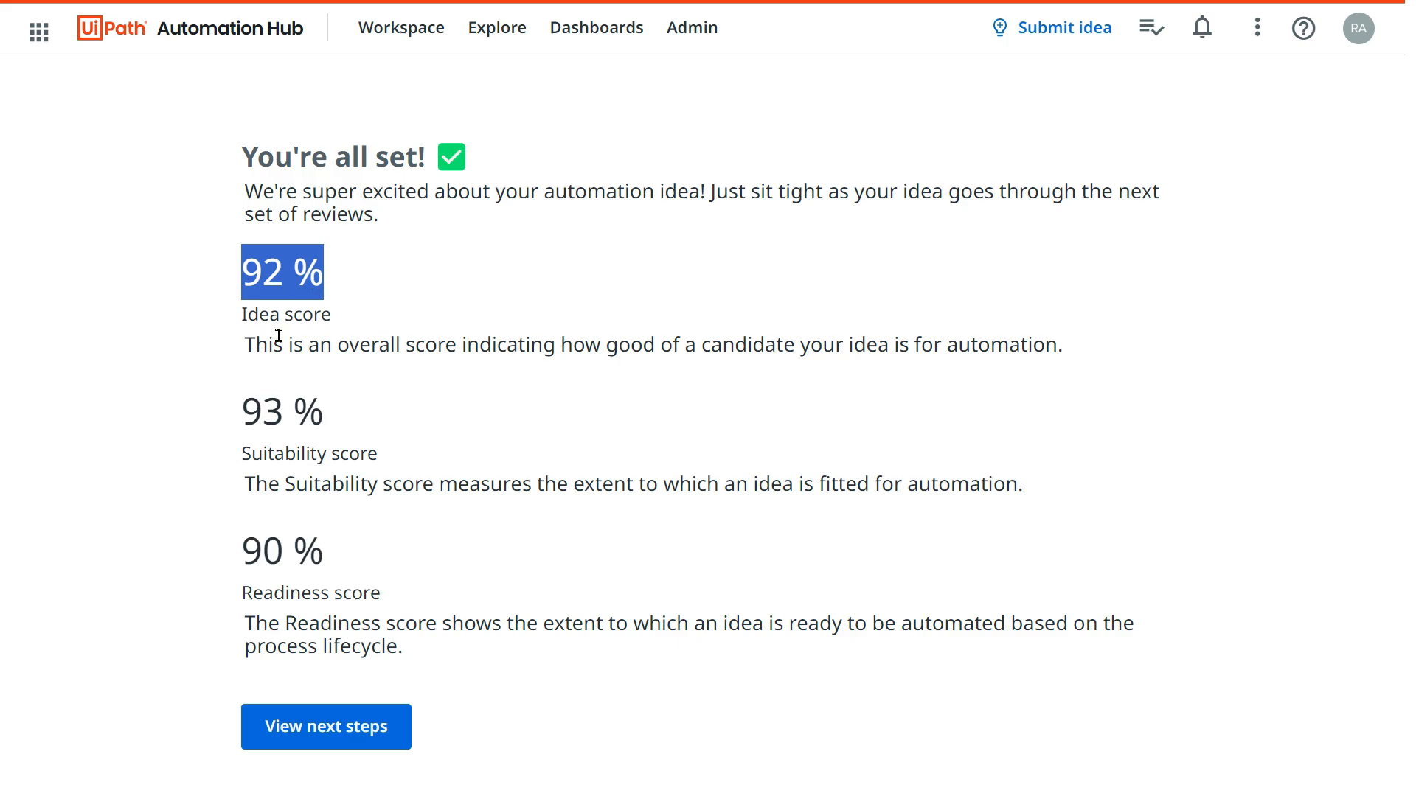
pyautogui.moveTo(256, 345); pyautogui.dragTo(1070, 347)
pyautogui.click(1068, 347)
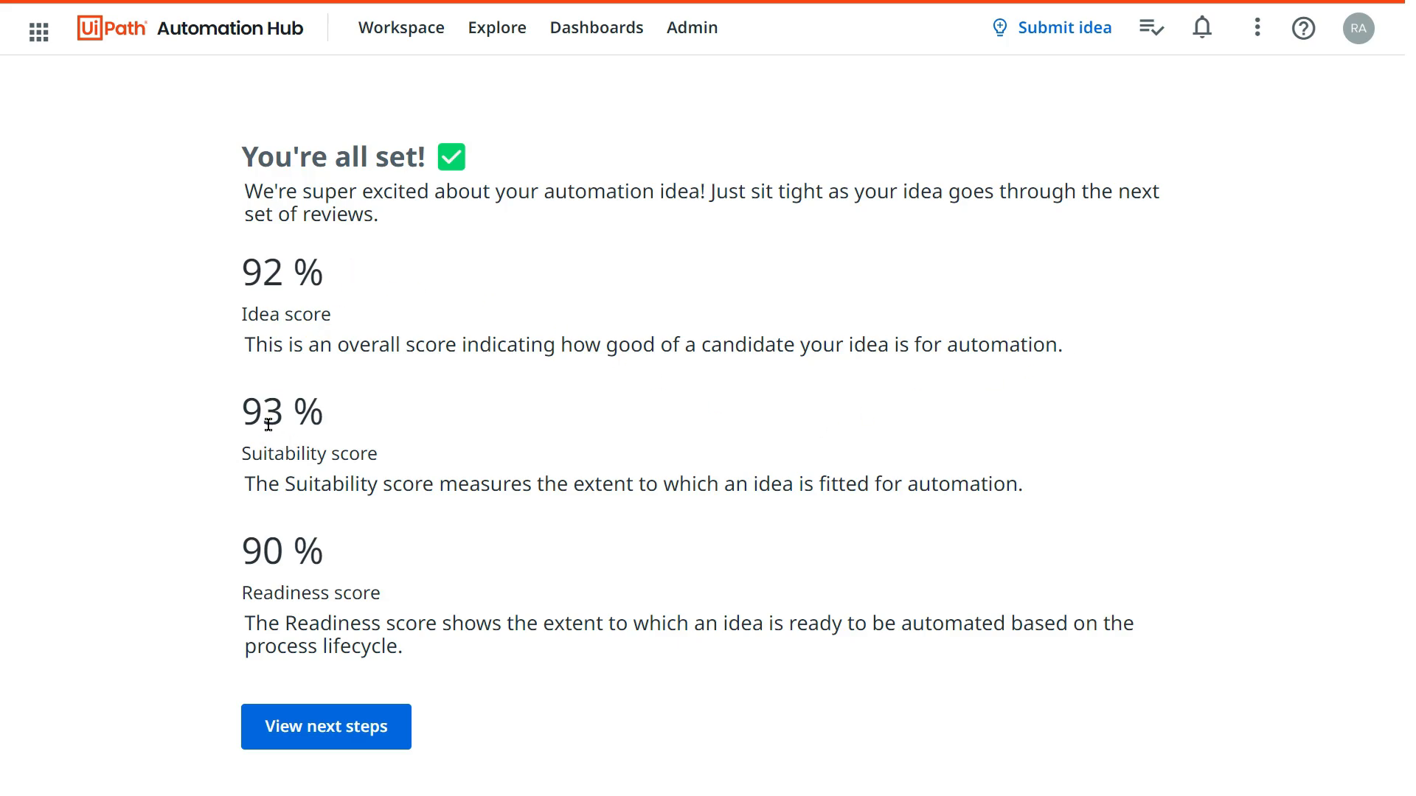
pyautogui.moveTo(241, 405); pyautogui.dragTo(328, 412)
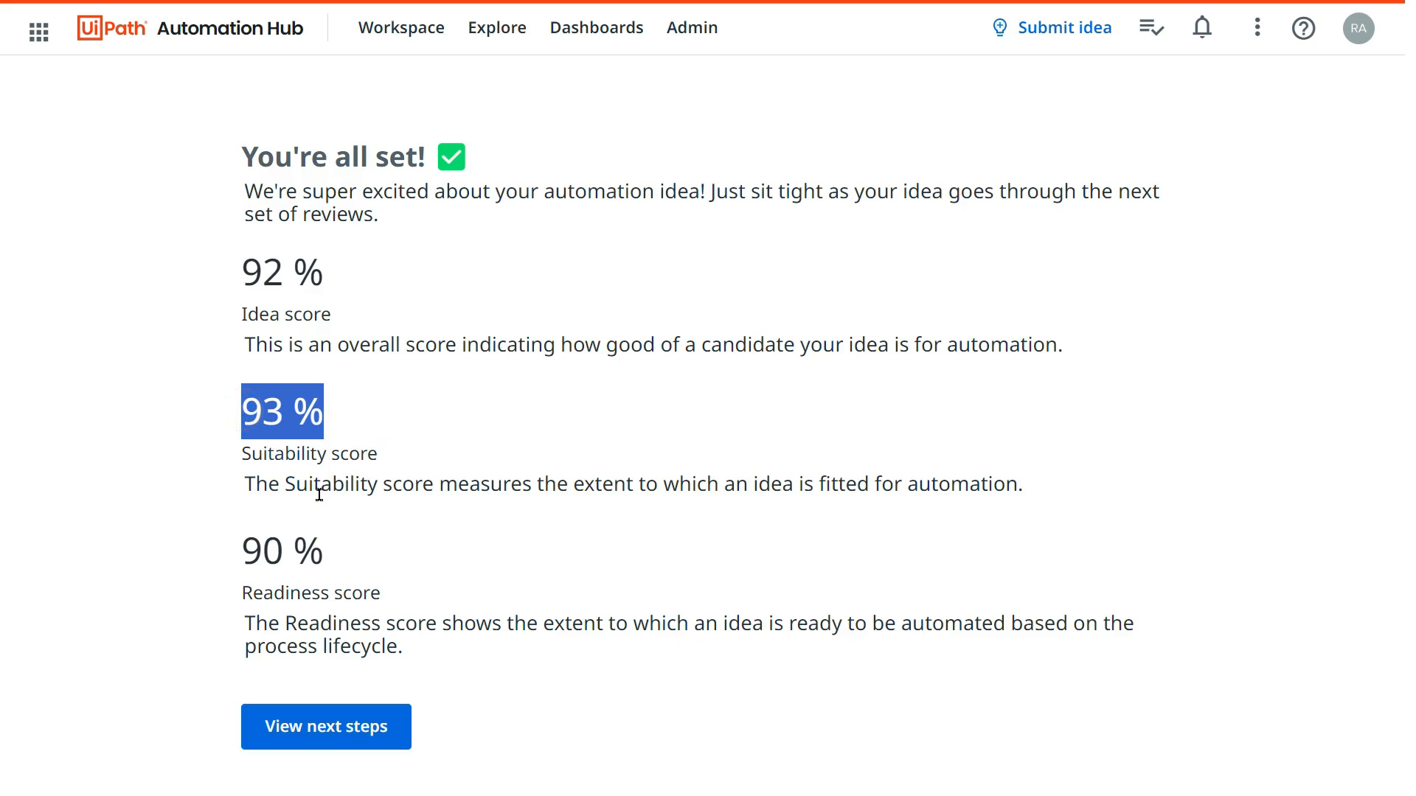
pyautogui.moveTo(270, 485); pyautogui.dragTo(1027, 479)
pyautogui.click(697, 487)
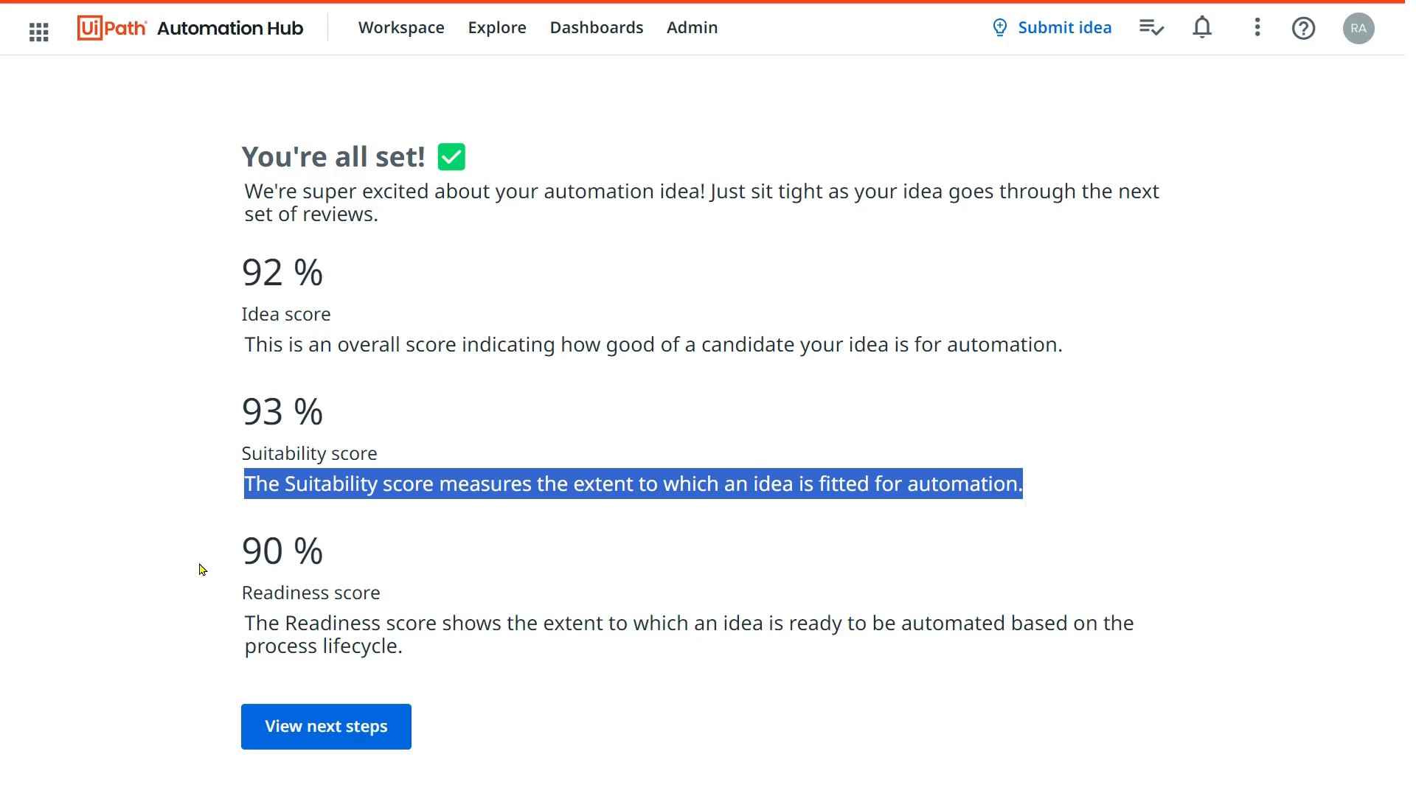
pyautogui.moveTo(247, 606); pyautogui.dragTo(1092, 634)
pyautogui.click(492, 662)
pyautogui.click(704, 634)
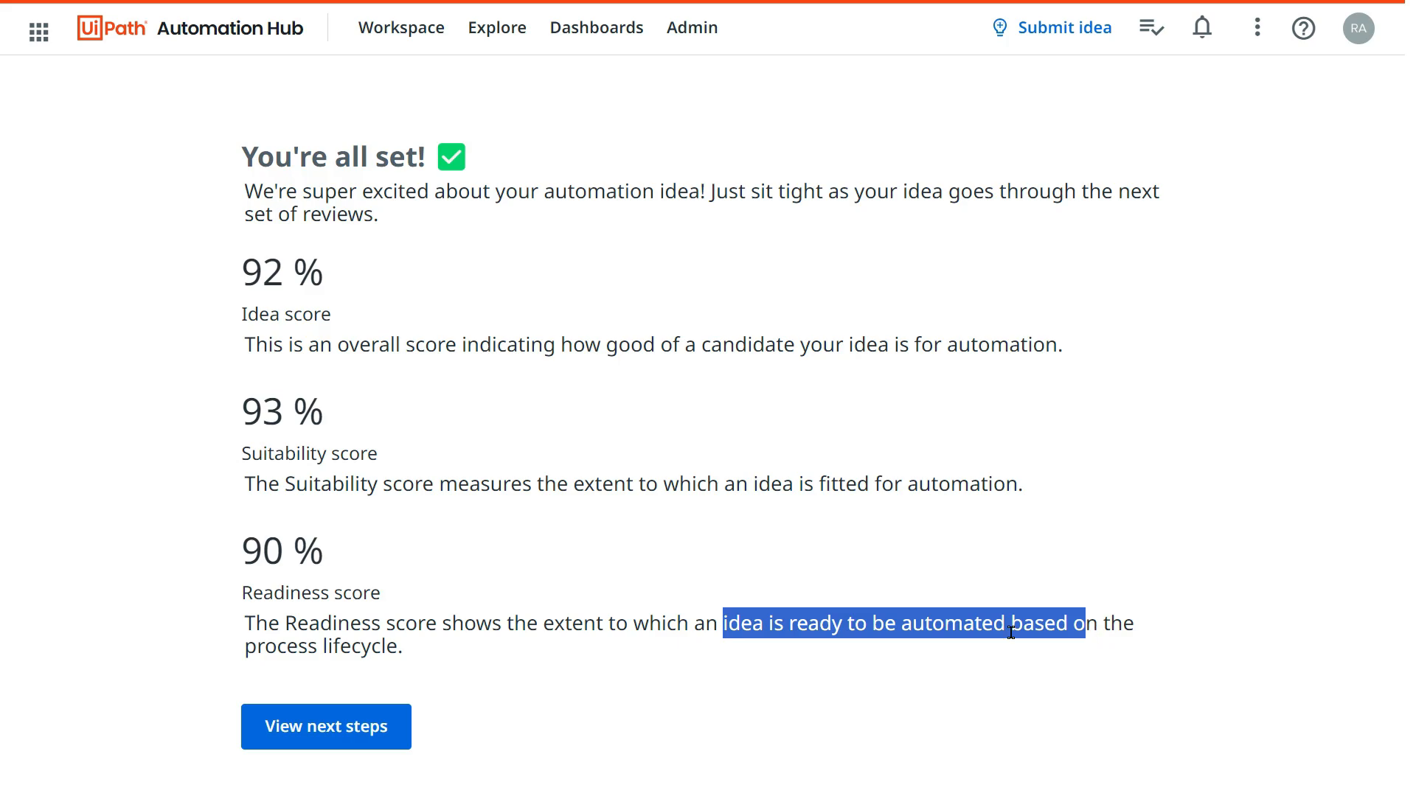
# - View the next steps for the submitted idea and the task graph capture options, and go to My ideas
pyautogui.click(383, 745)
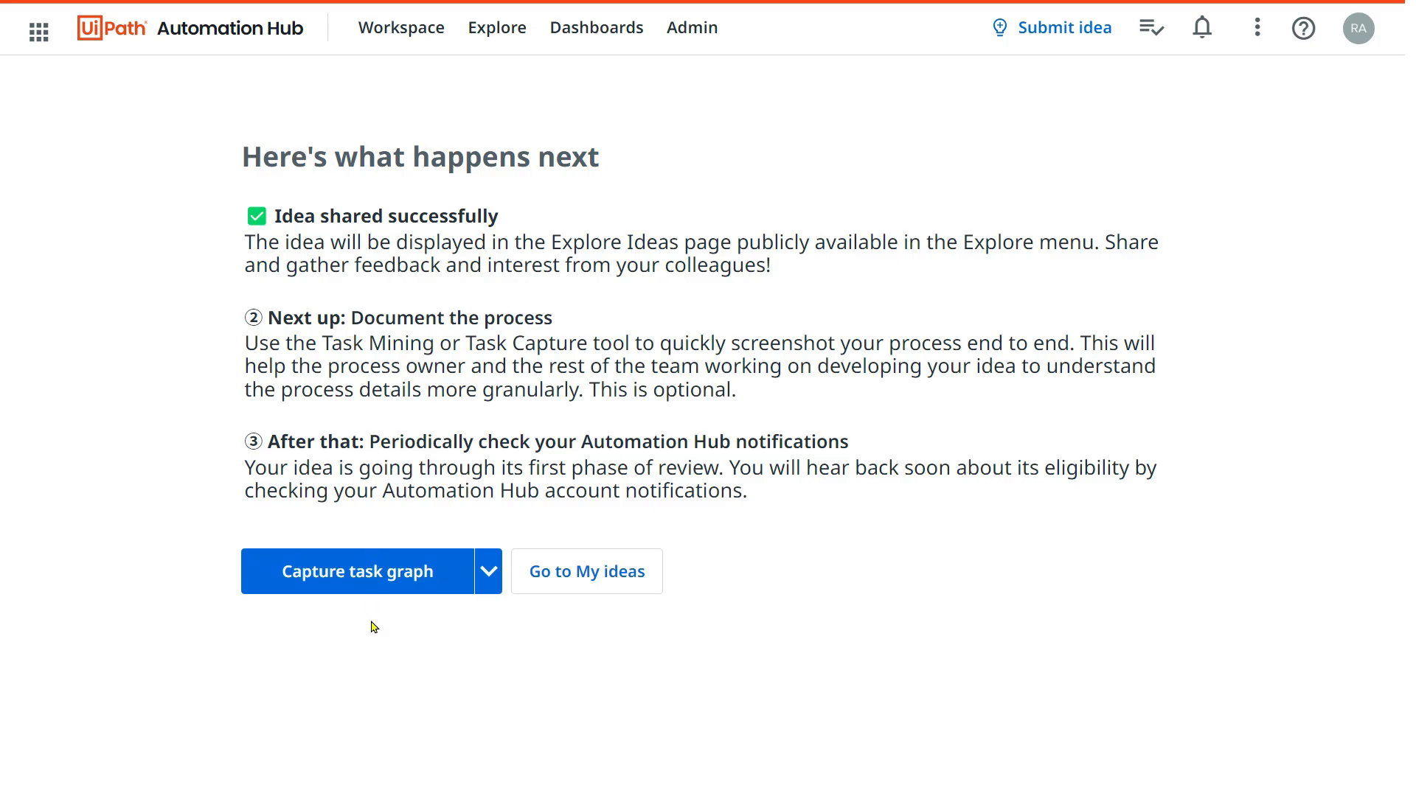
pyautogui.click(491, 576)
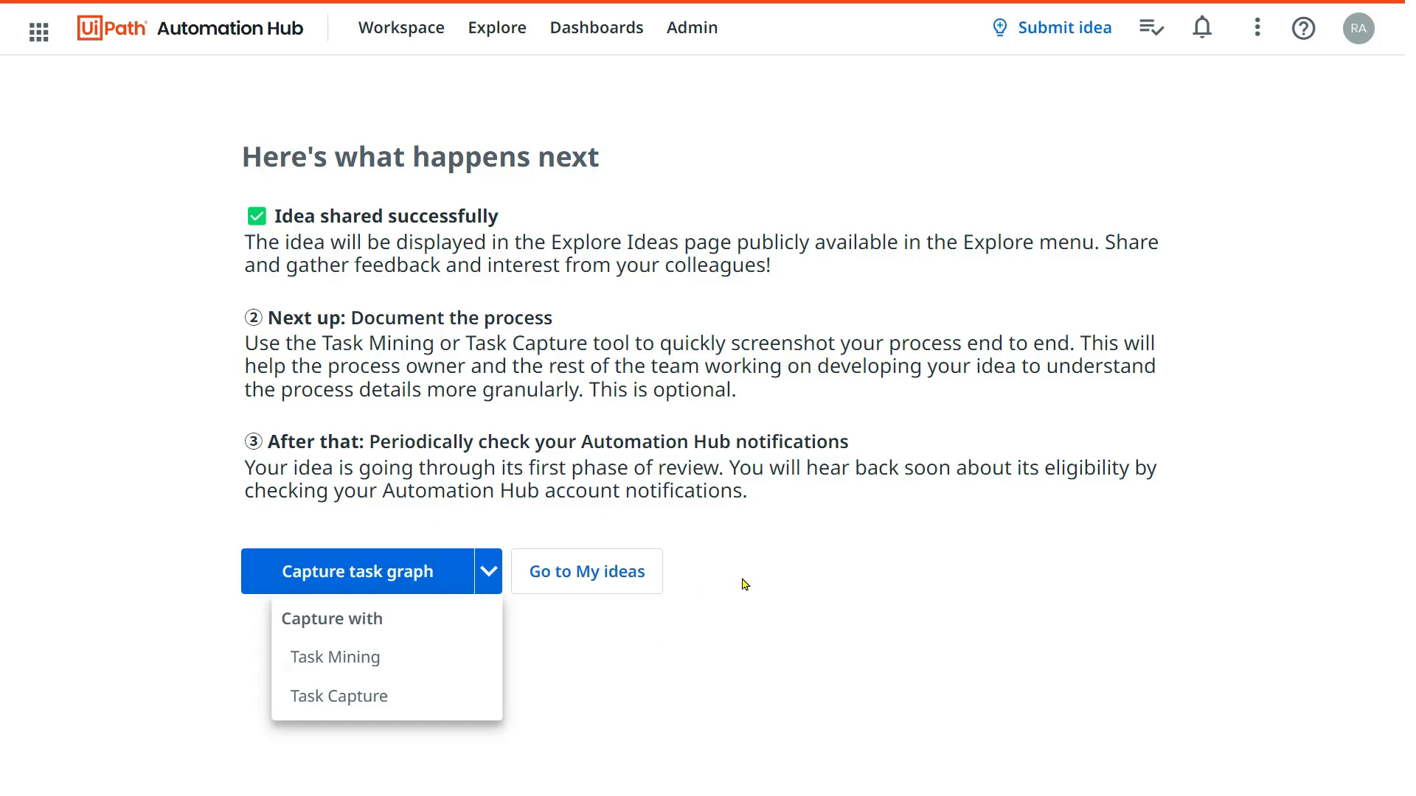
pyautogui.click(642, 579)
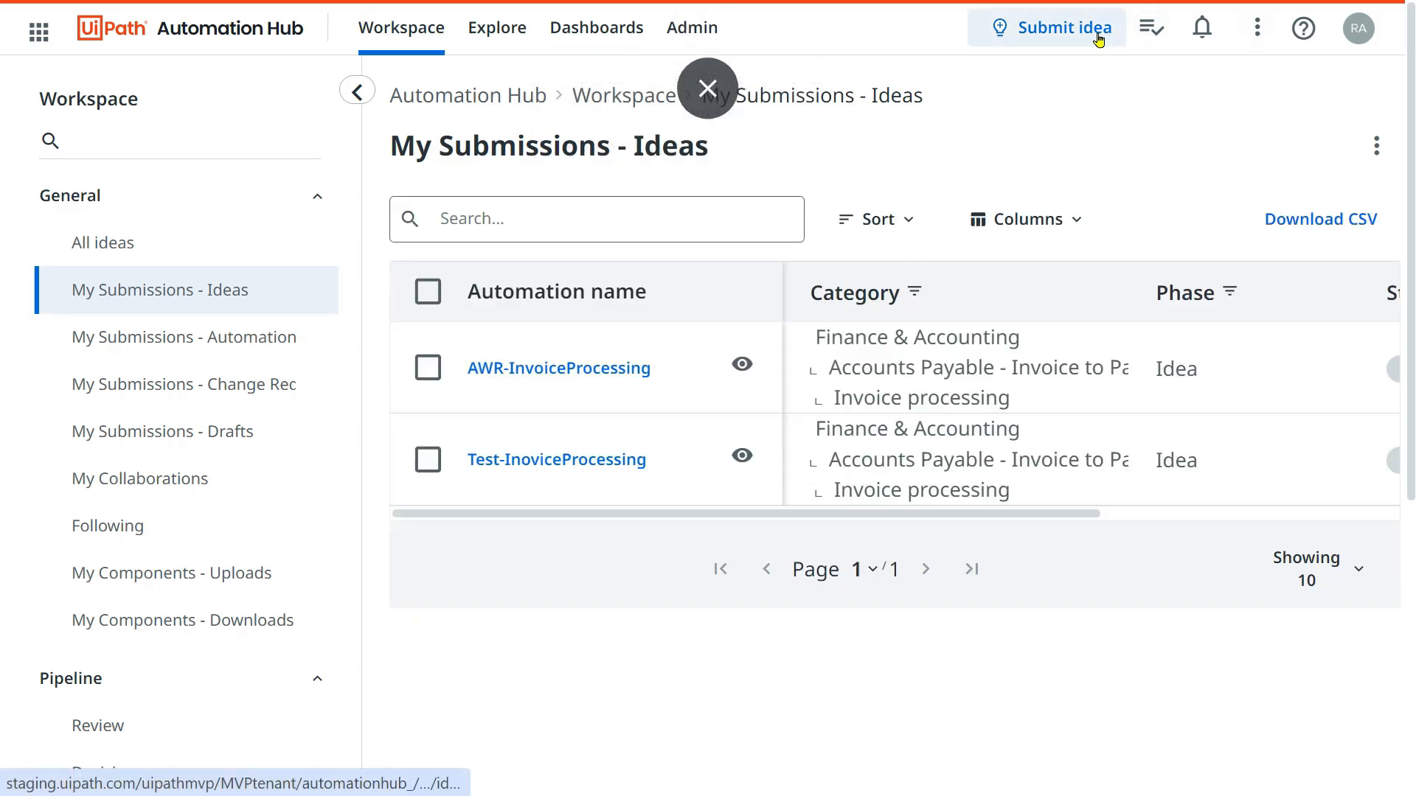
# - View the workspace's All ideas list and check the status of the ideas in My Submissions - Ideas
pyautogui.click(398, 34)
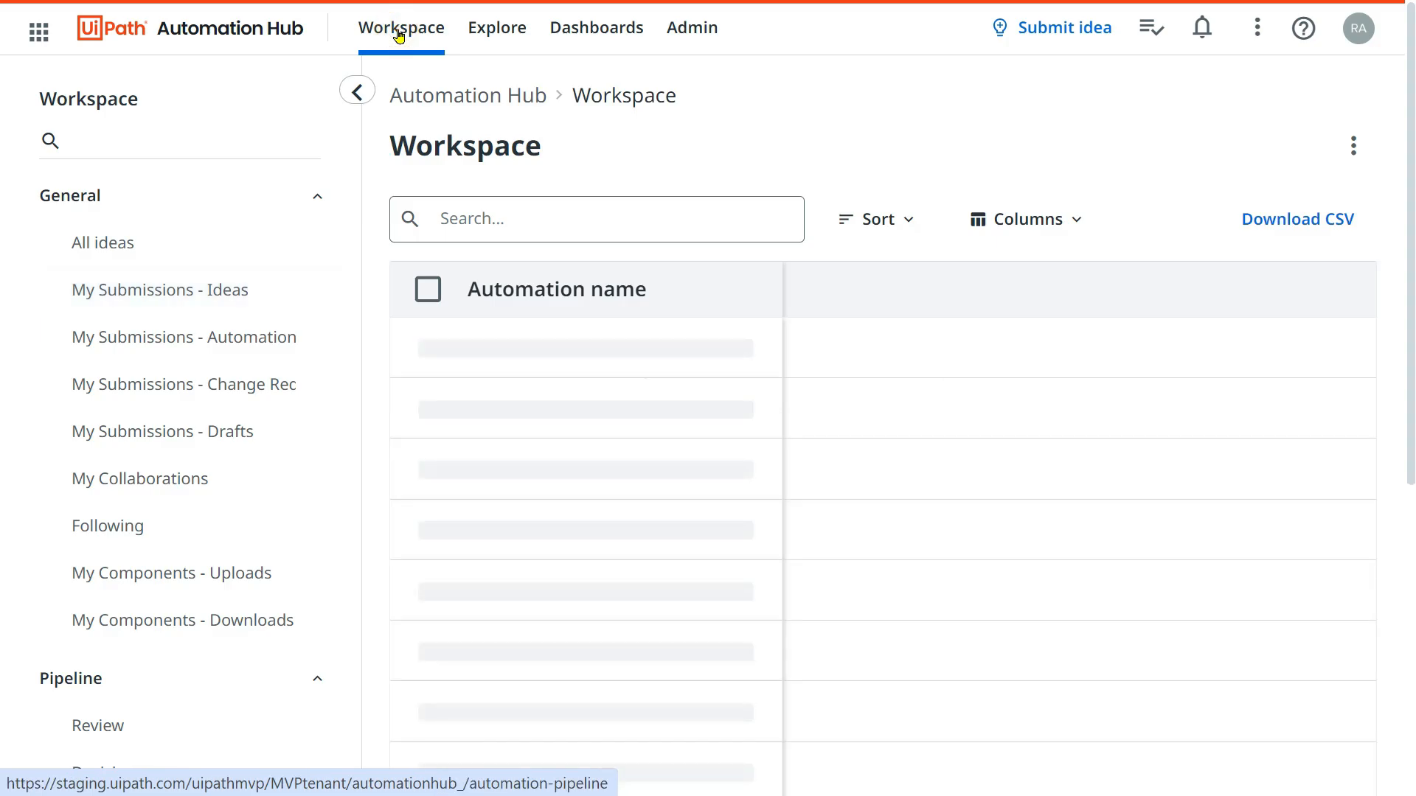
pyautogui.click(117, 241)
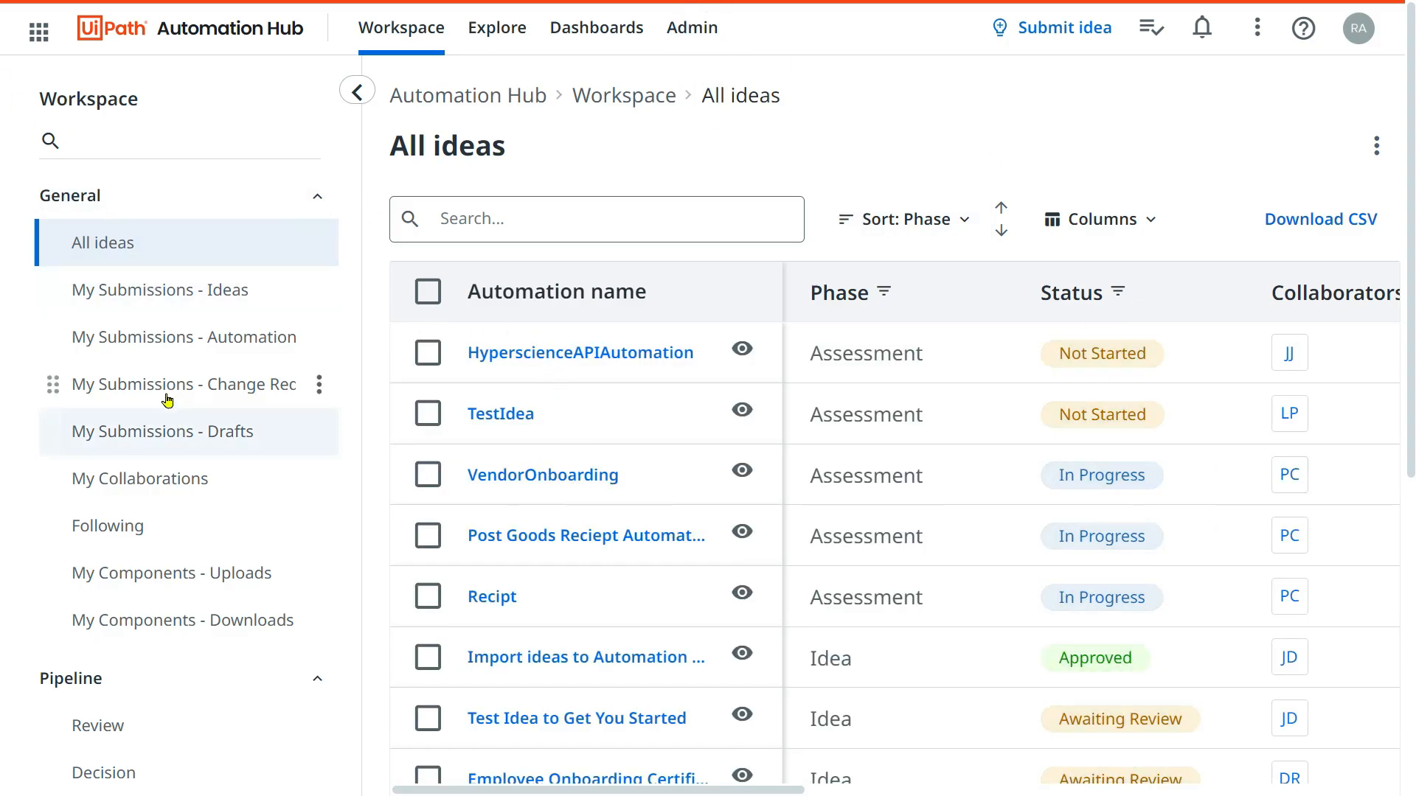
pyautogui.click(144, 298)
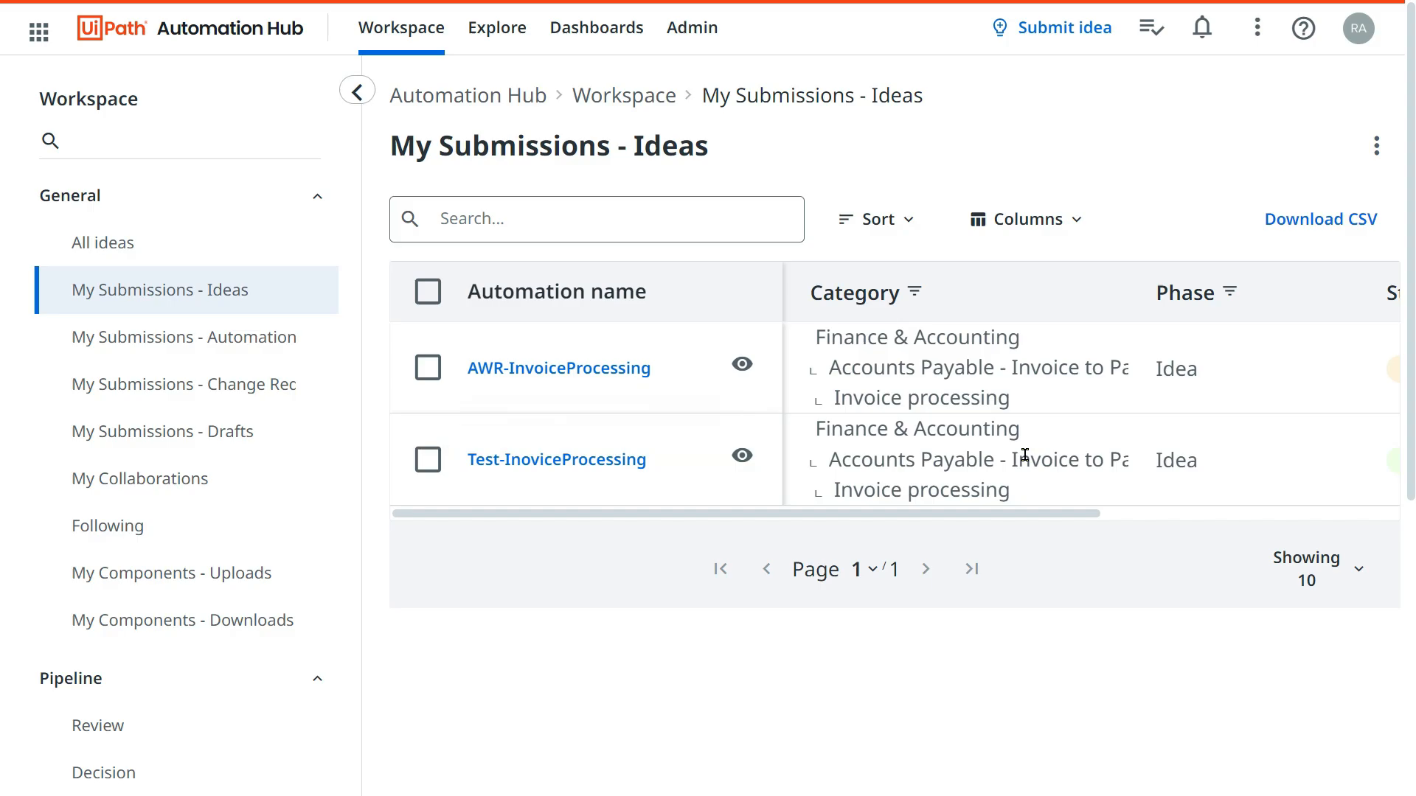
pyautogui.moveTo(1049, 520); pyautogui.dragTo(1264, 479)
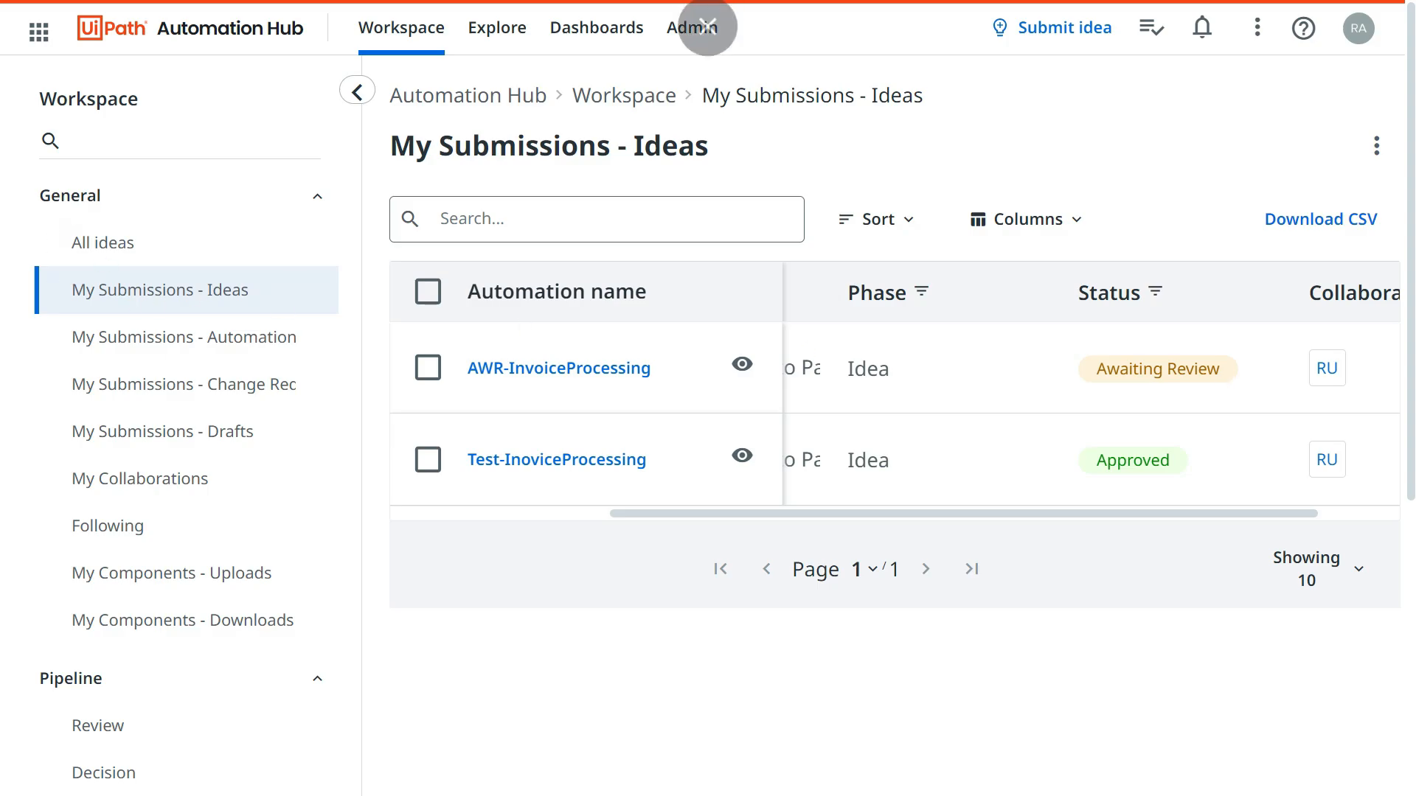
# - Browse the All ideas list through to its last page
pyautogui.click(142, 242)
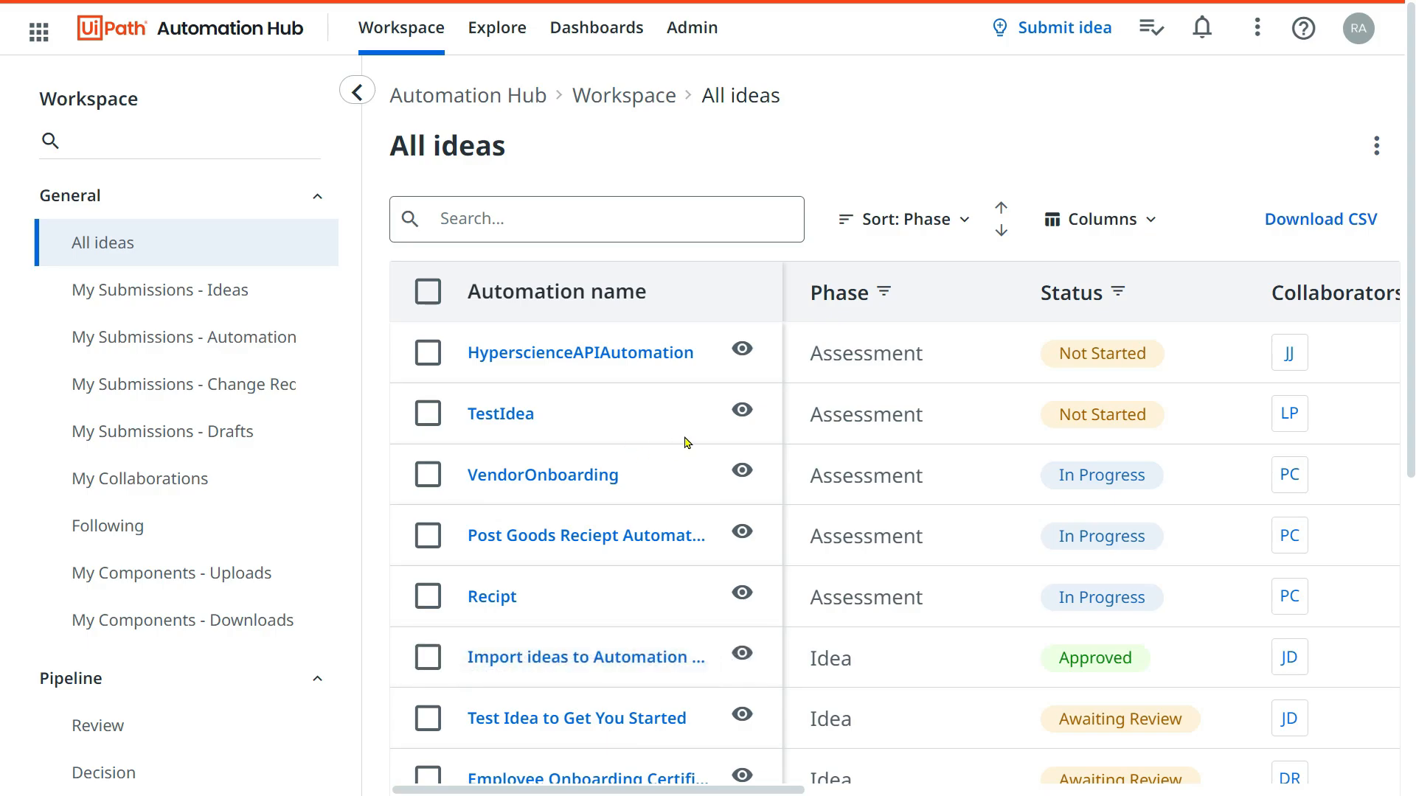
pyautogui.scroll(-5, 782, 503)
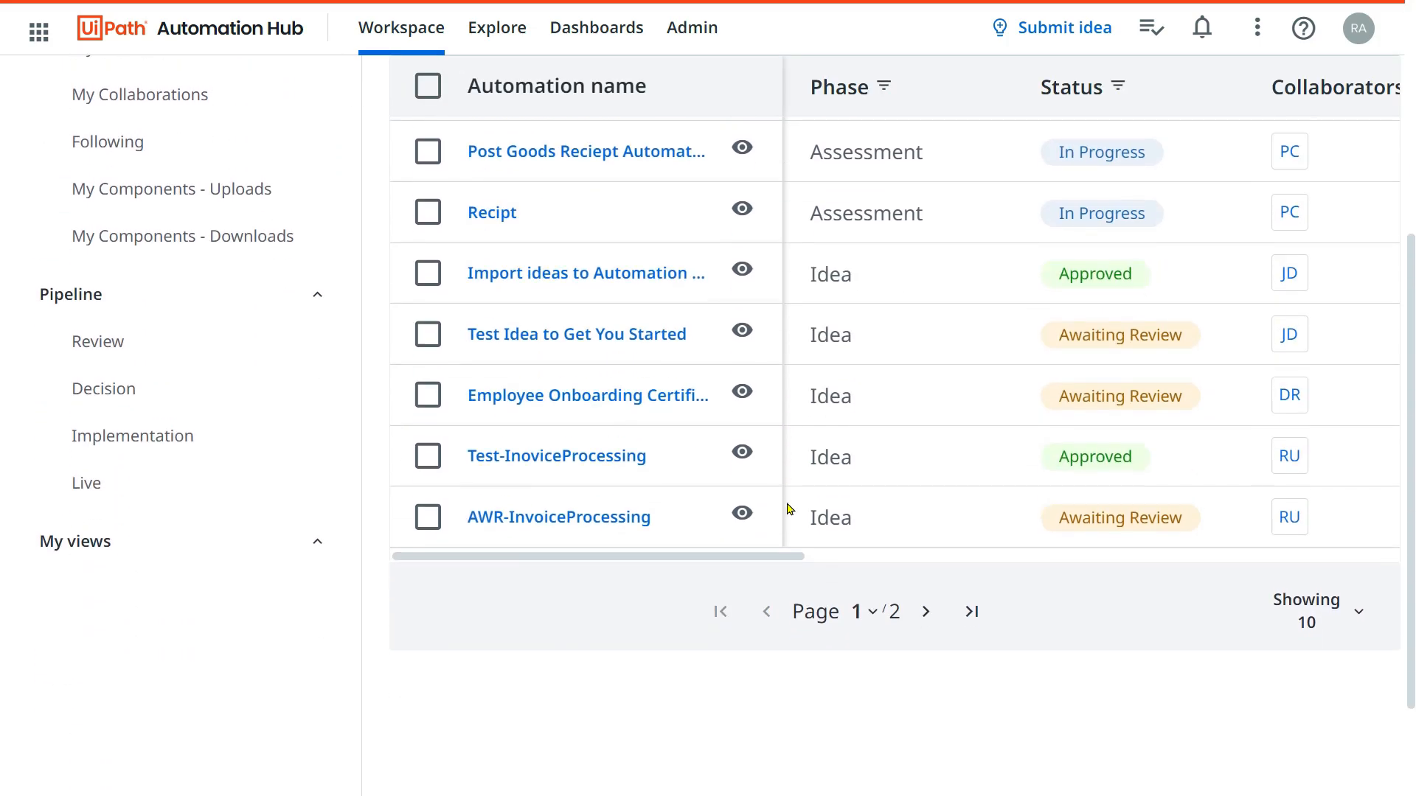
pyautogui.click(972, 612)
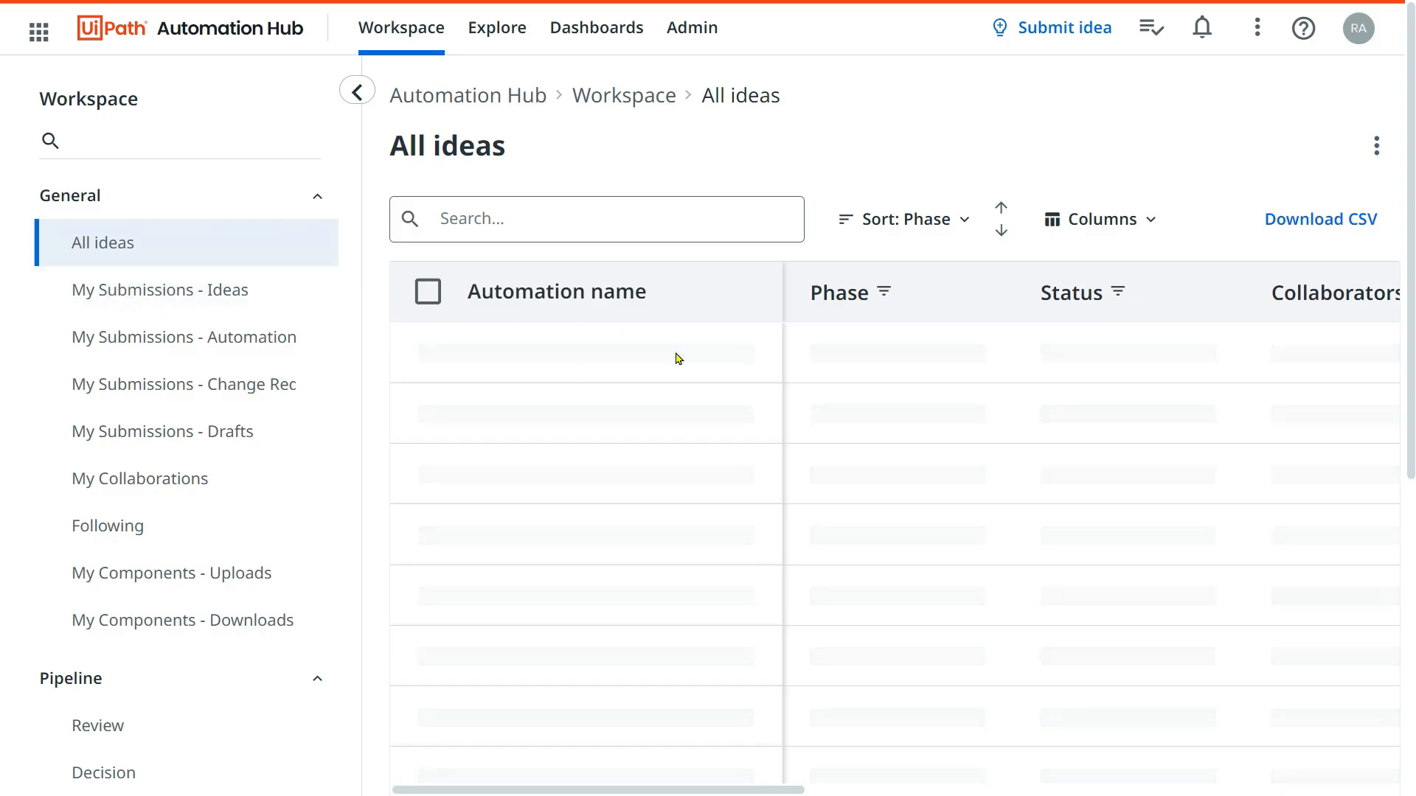
pyautogui.scroll(-6, 724, 544)
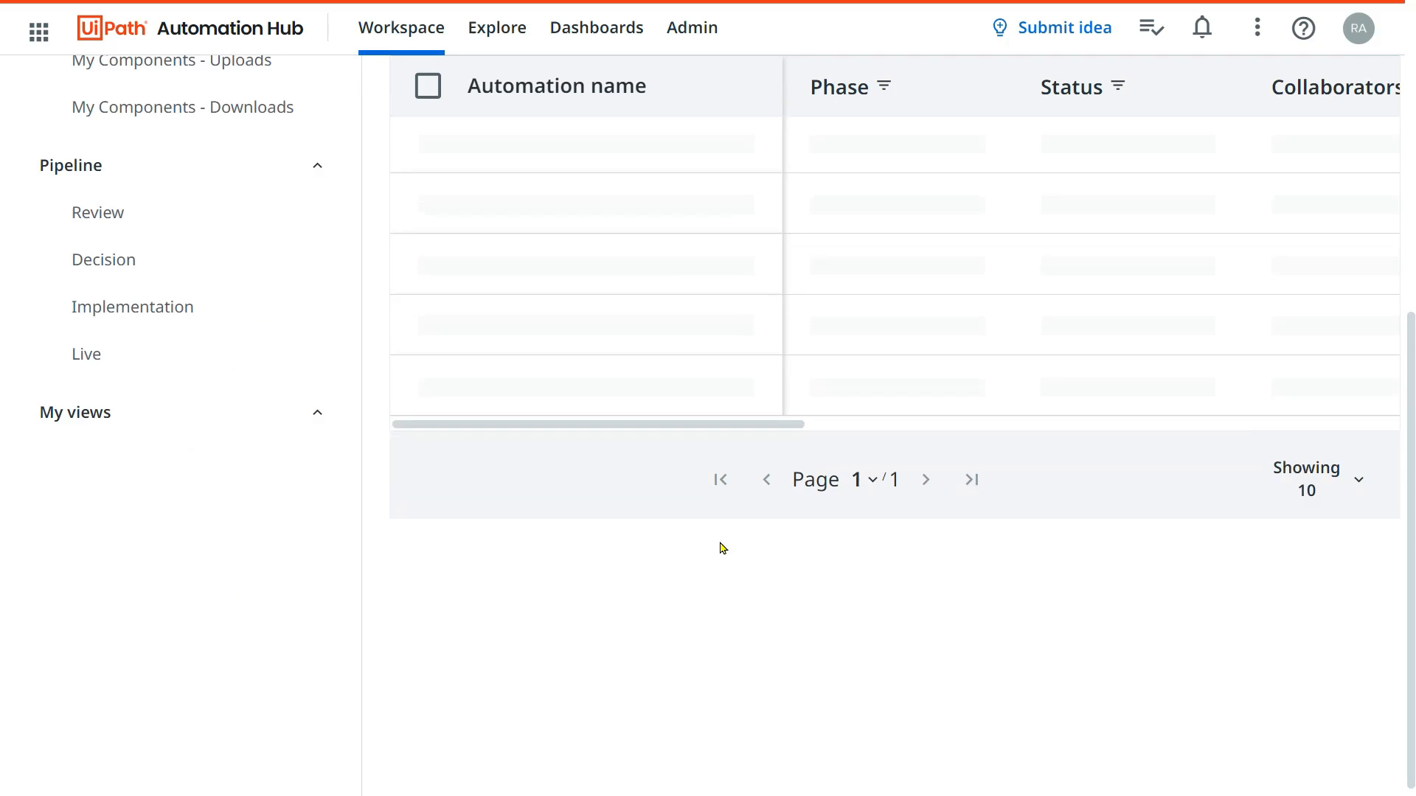
pyautogui.scroll(-3, 708, 527)
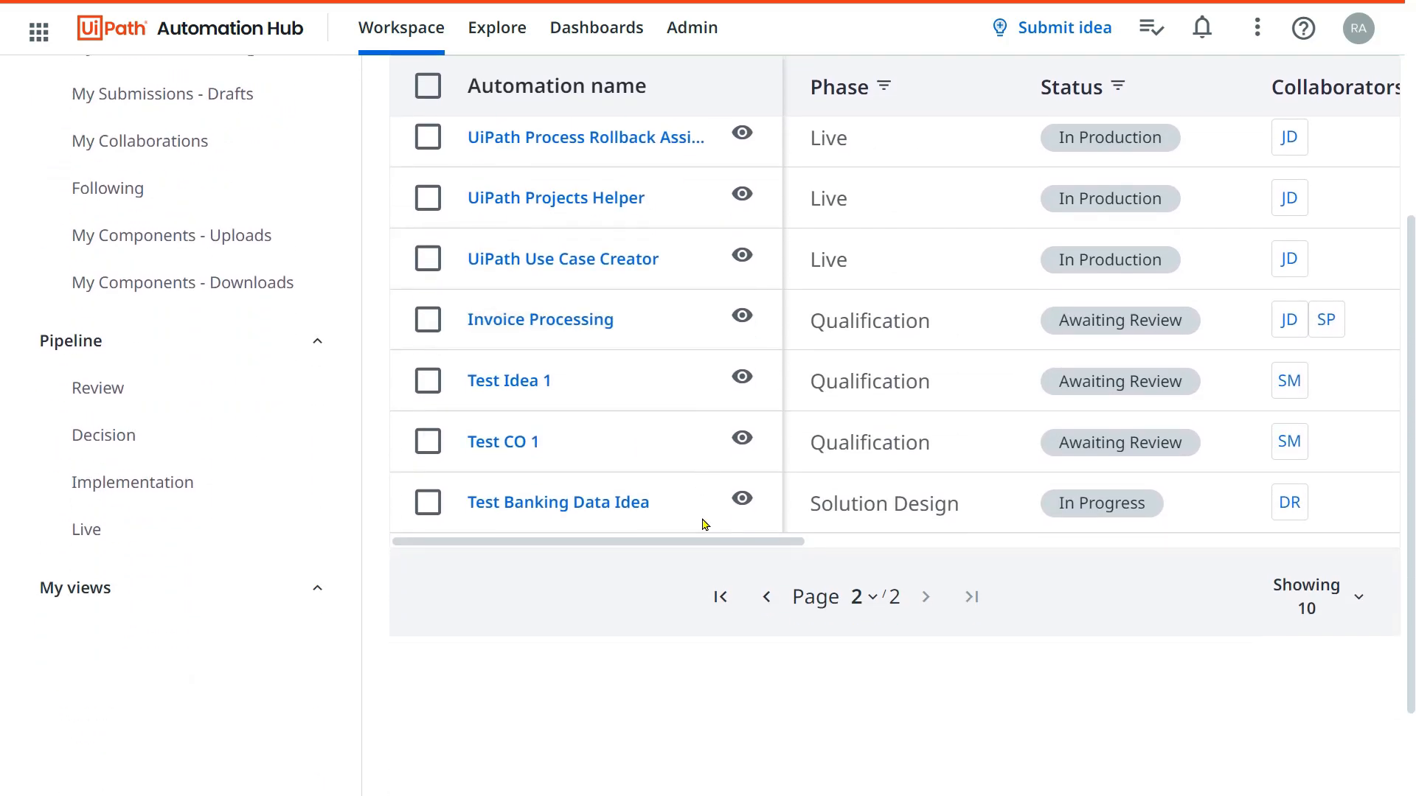
# - Search All ideas for "AWR" and open the profile of the AWR-InvoiceProcessing idea
pyautogui.scroll(5, 730, 472)
pyautogui.click(528, 212)
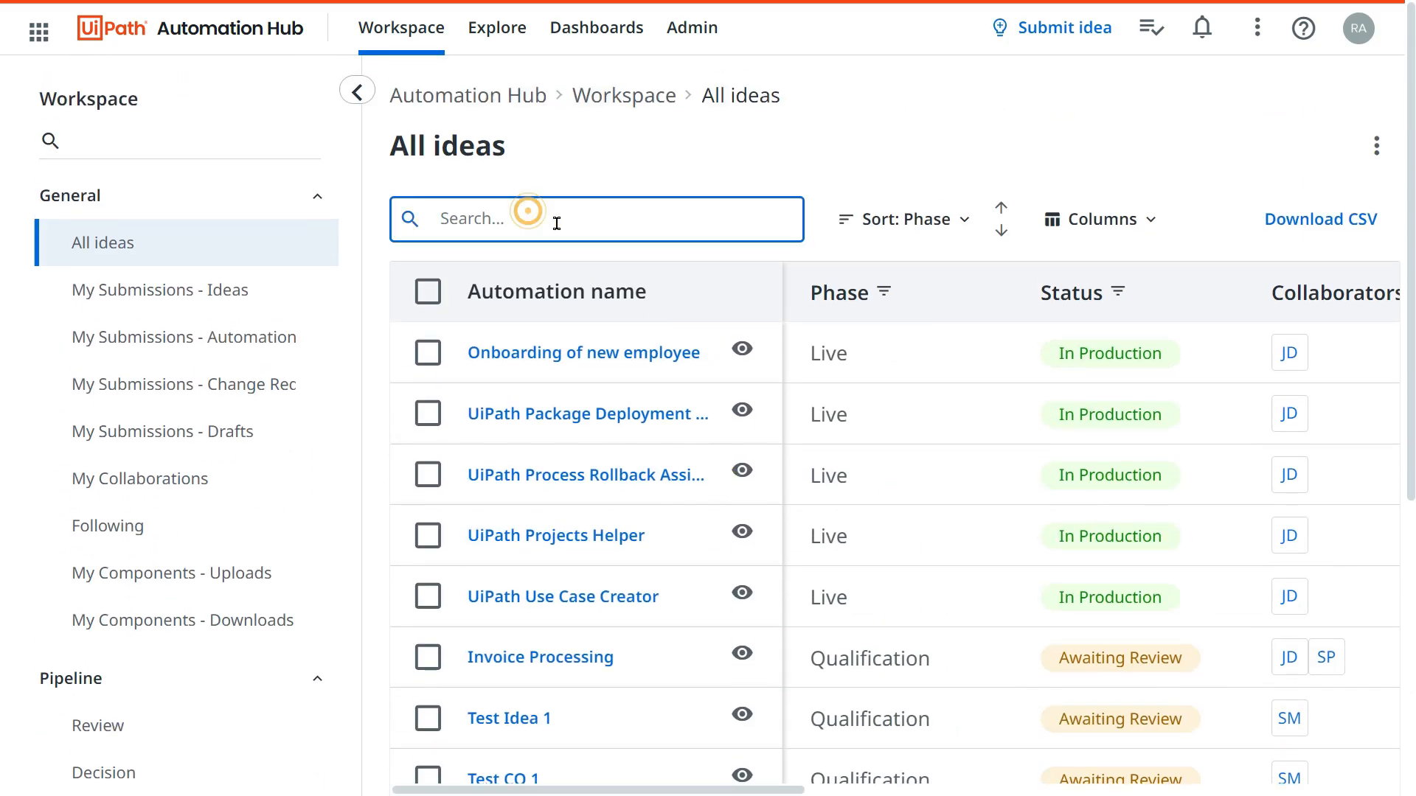
pyautogui.write('AWR')
pyautogui.press('Left')
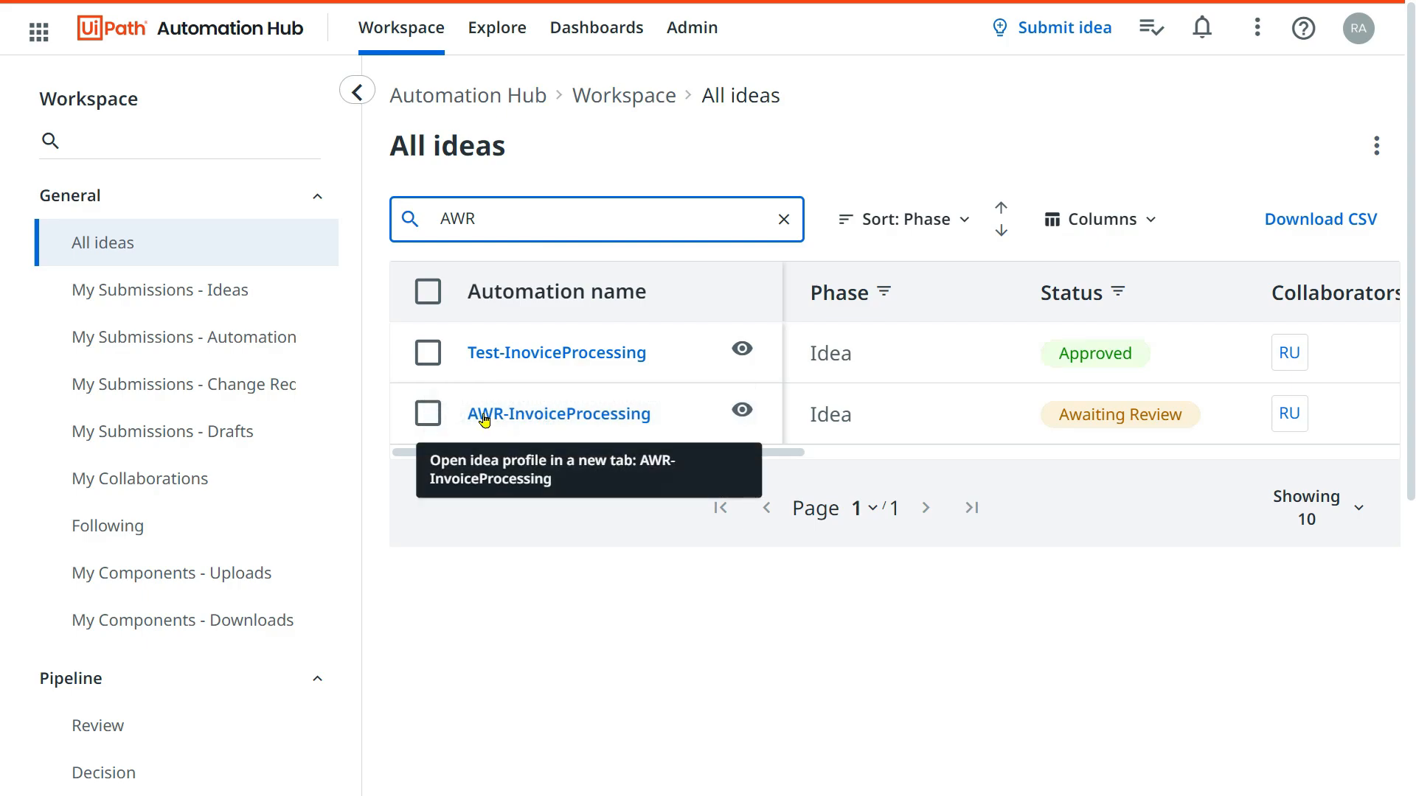
pyautogui.click(619, 417)
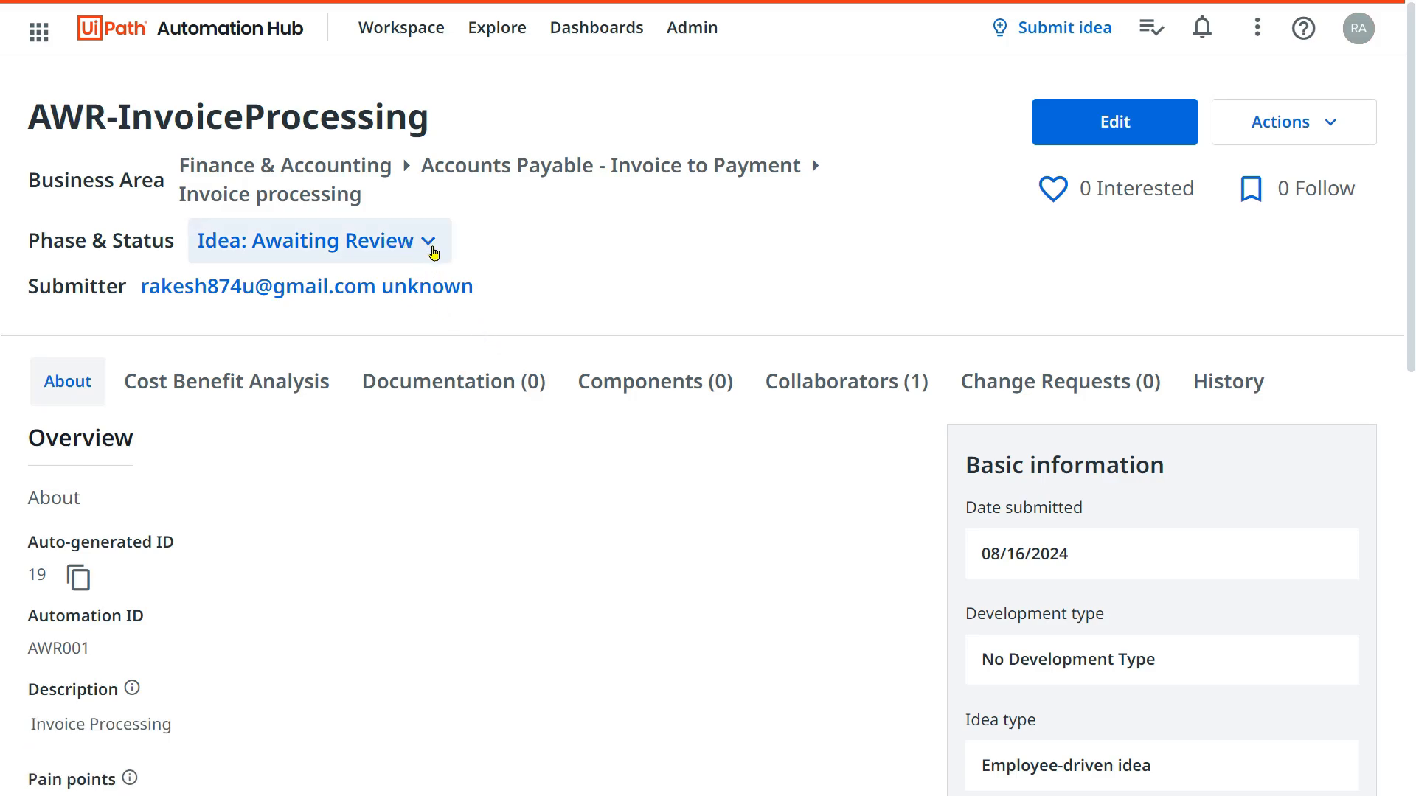
# - Review the AWR-InvoiceProcessing idea's description, pain points, negative impact, high level assessment answers and assessment KPIs
pyautogui.click(432, 243)
pyautogui.click(702, 558)
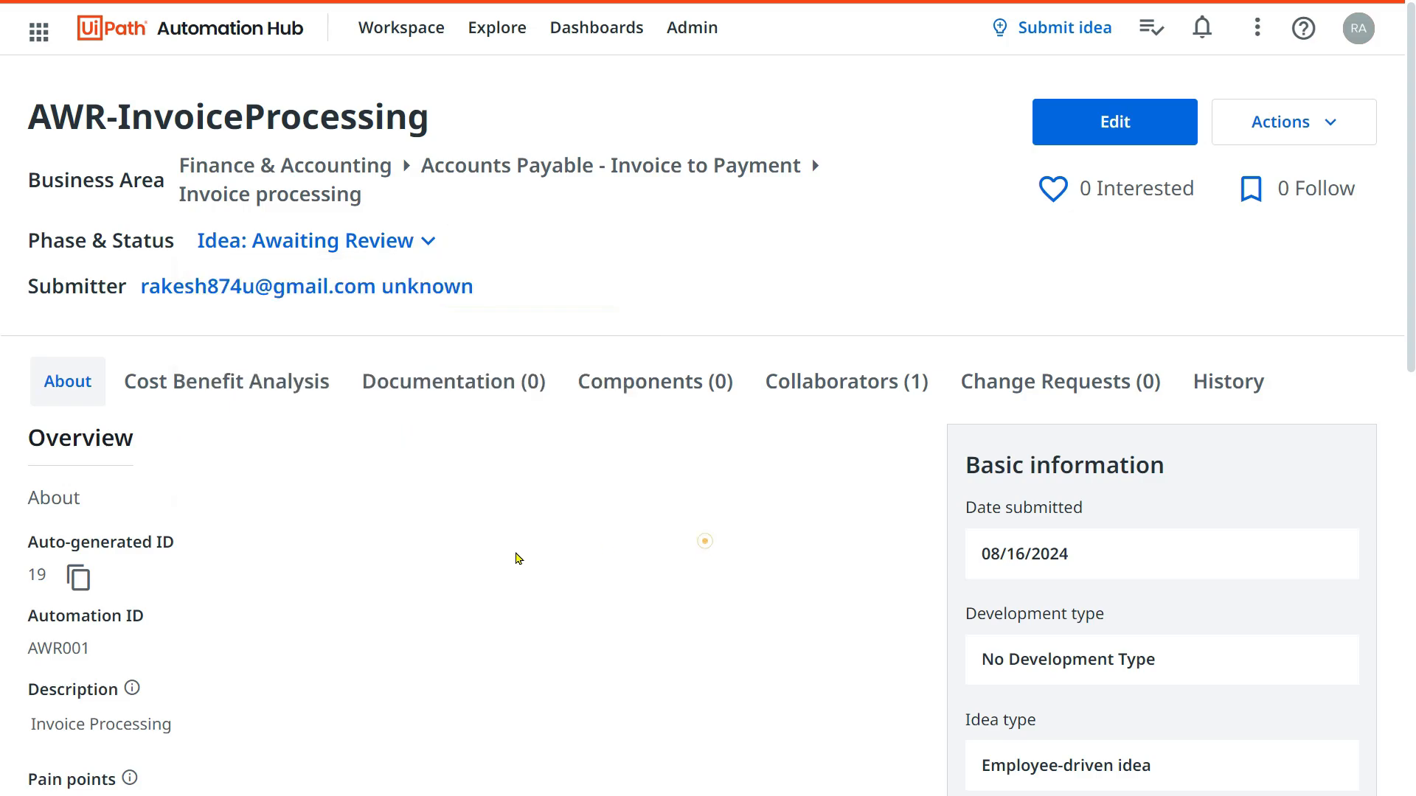
pyautogui.scroll(-10, 702, 545)
pyautogui.scroll(-2, 205, 469)
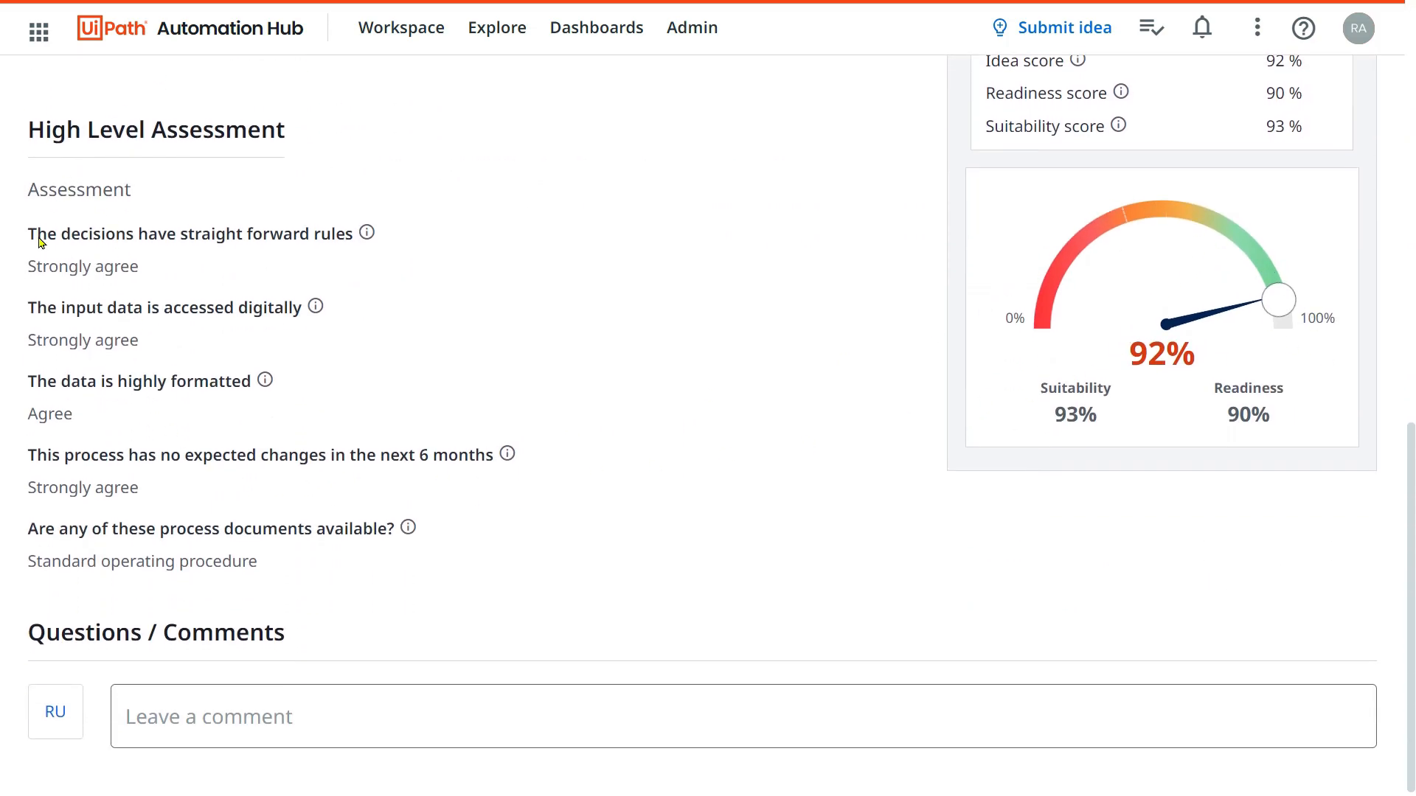
pyautogui.scroll(7, 74, 546)
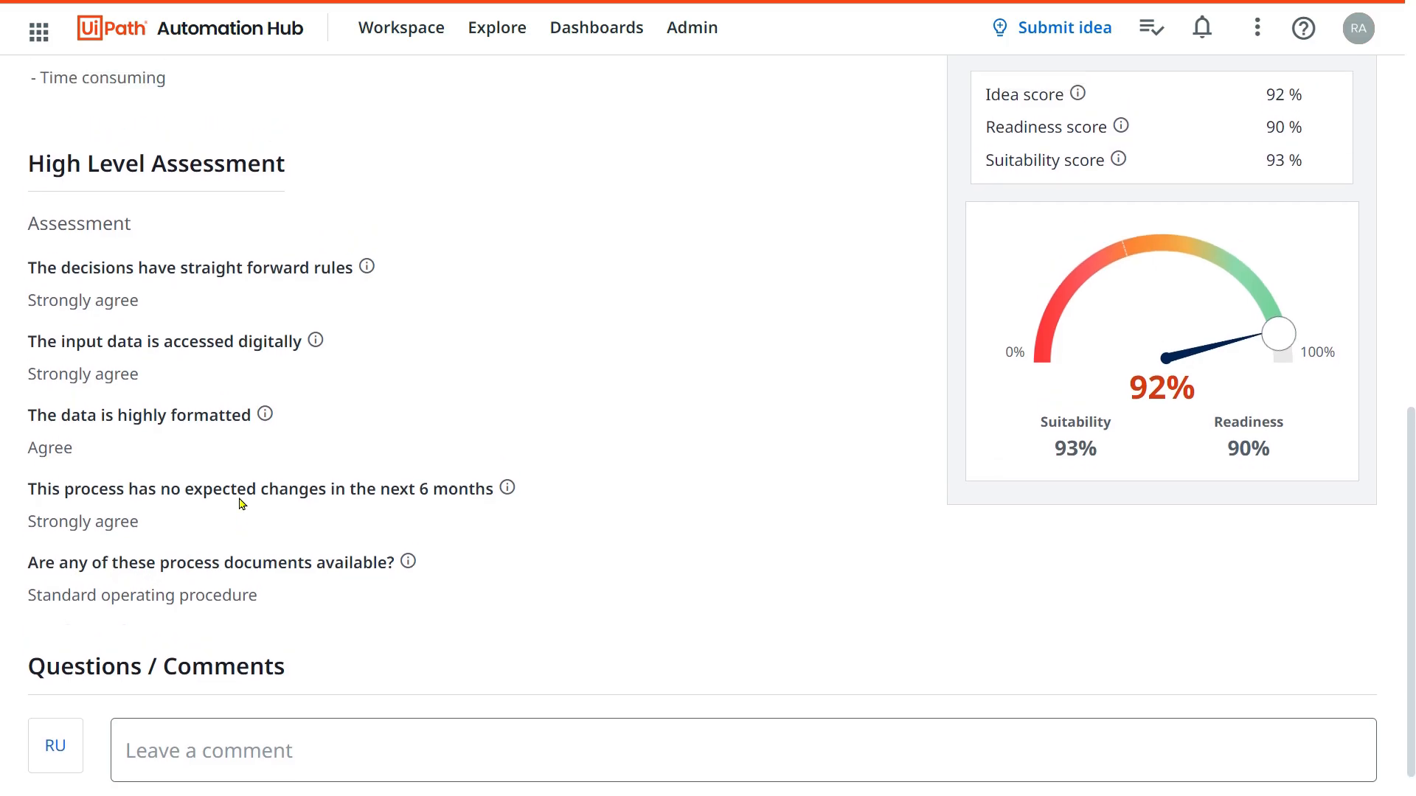
pyautogui.moveTo(73, 441); pyautogui.dragTo(310, 445)
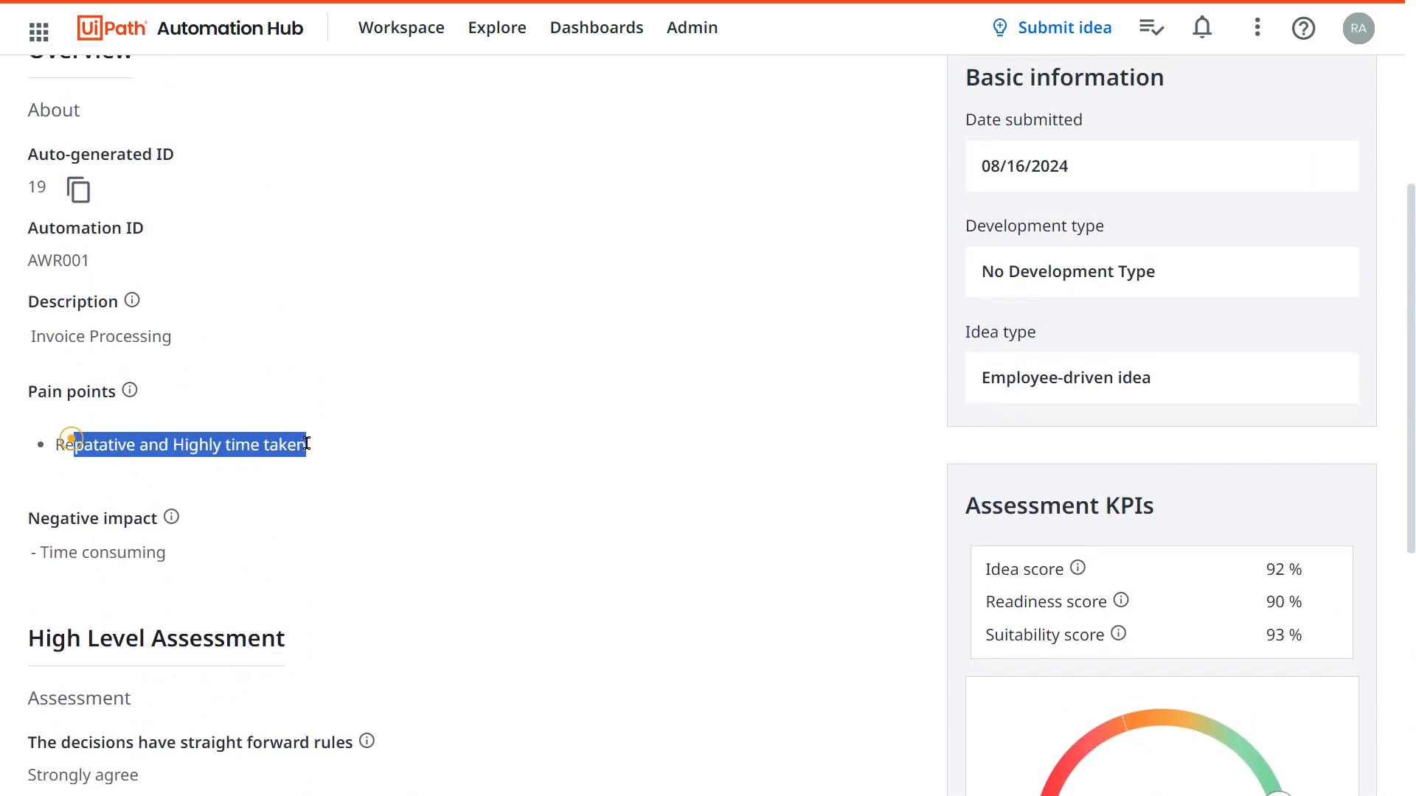
pyautogui.click(345, 440)
pyautogui.moveTo(44, 565); pyautogui.dragTo(166, 559)
pyautogui.click(208, 556)
pyautogui.scroll(5, 187, 442)
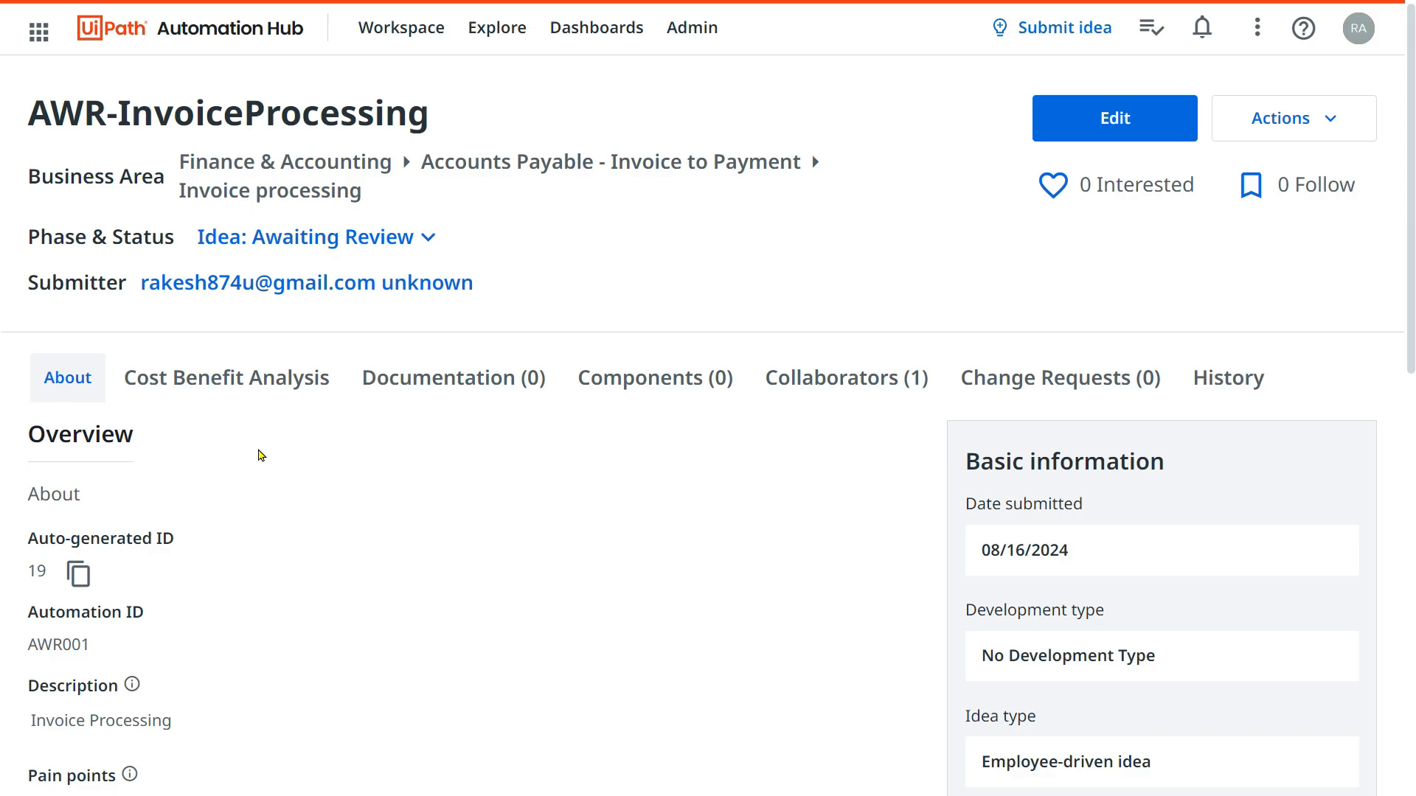
pyautogui.scroll(-4, 261, 456)
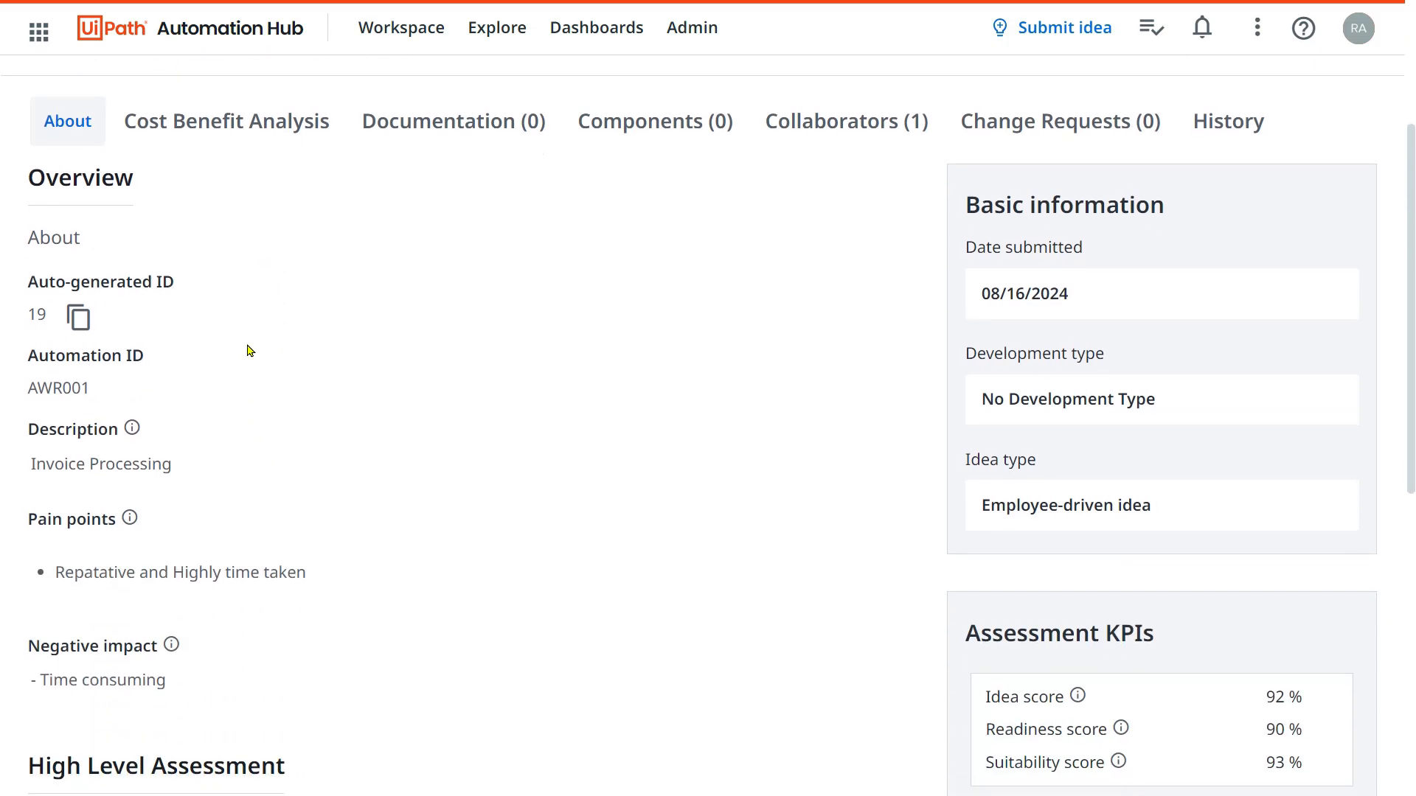
pyautogui.scroll(-2, 225, 599)
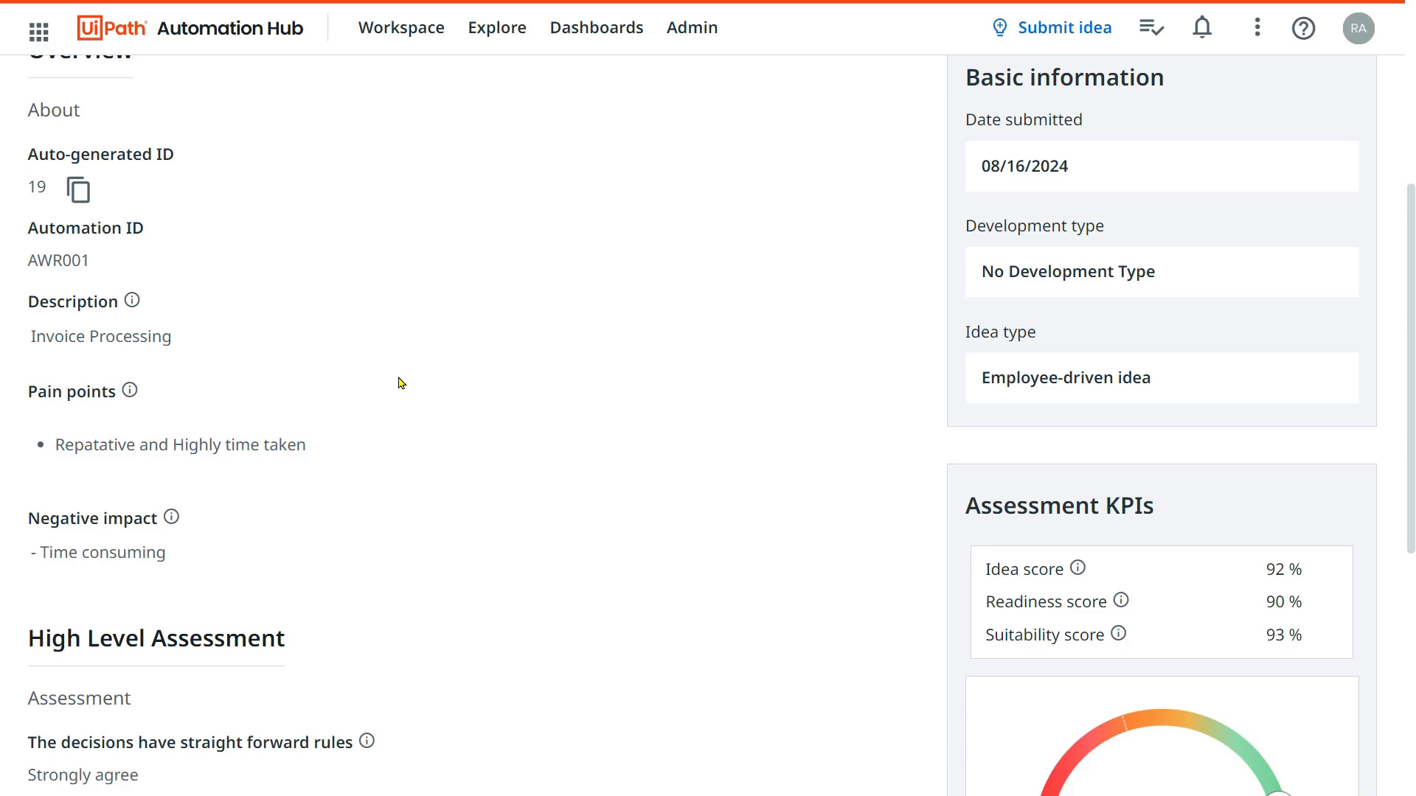
pyautogui.scroll(-4, 395, 457)
pyautogui.scroll(5, 395, 495)
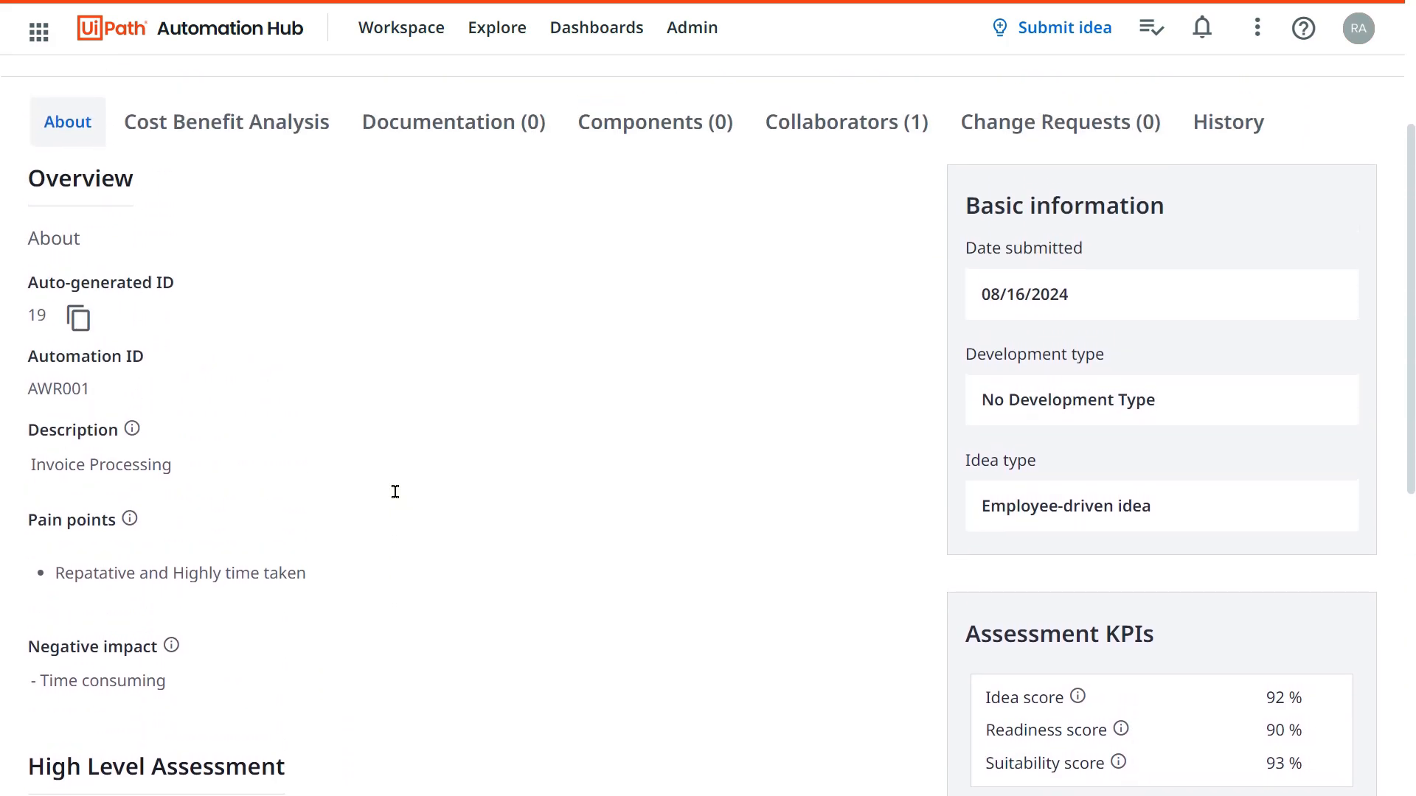
pyautogui.scroll(2, 395, 492)
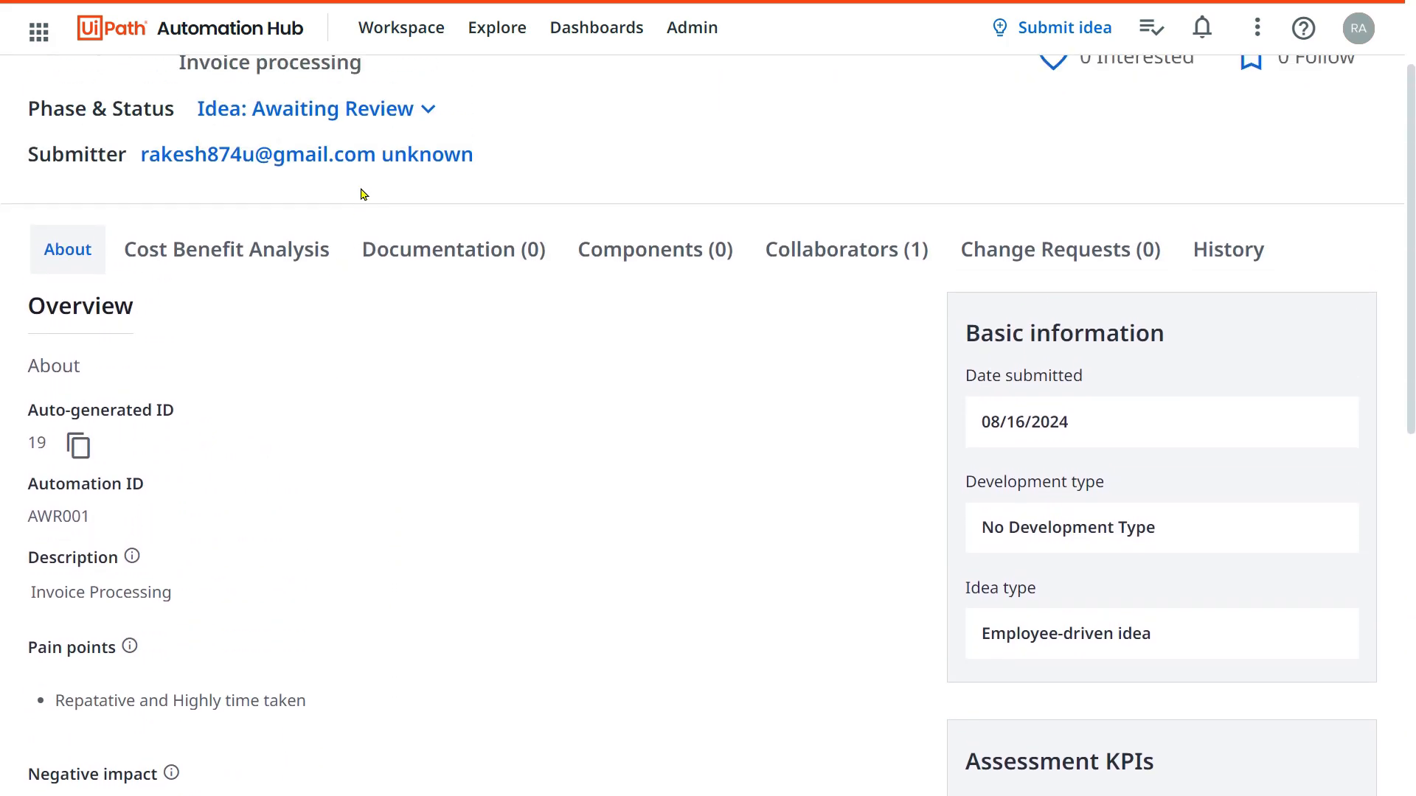
pyautogui.scroll(2, 493, 148)
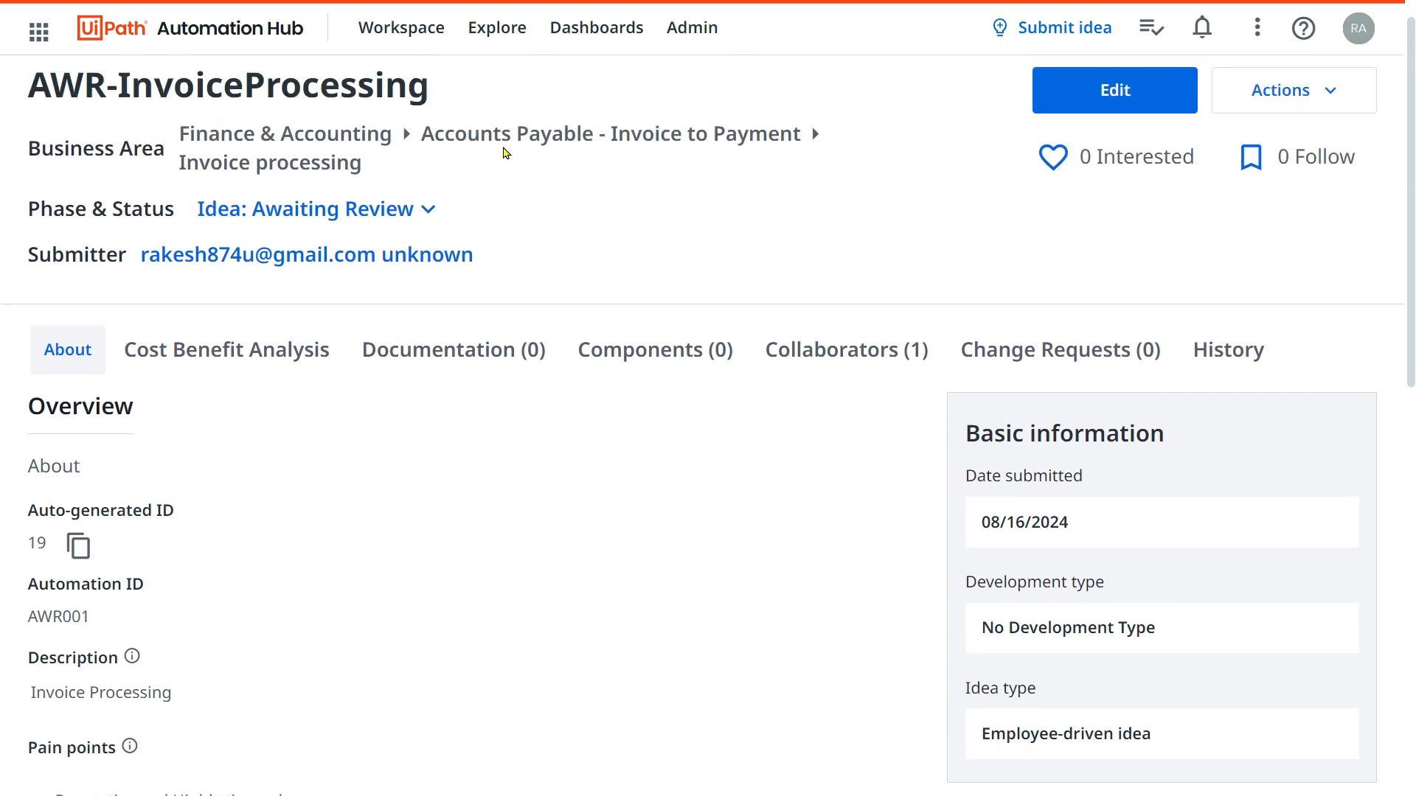
# - Approve the AWR-InvoiceProcessing idea, assigning its submitter as Process Owner
pyautogui.click(424, 241)
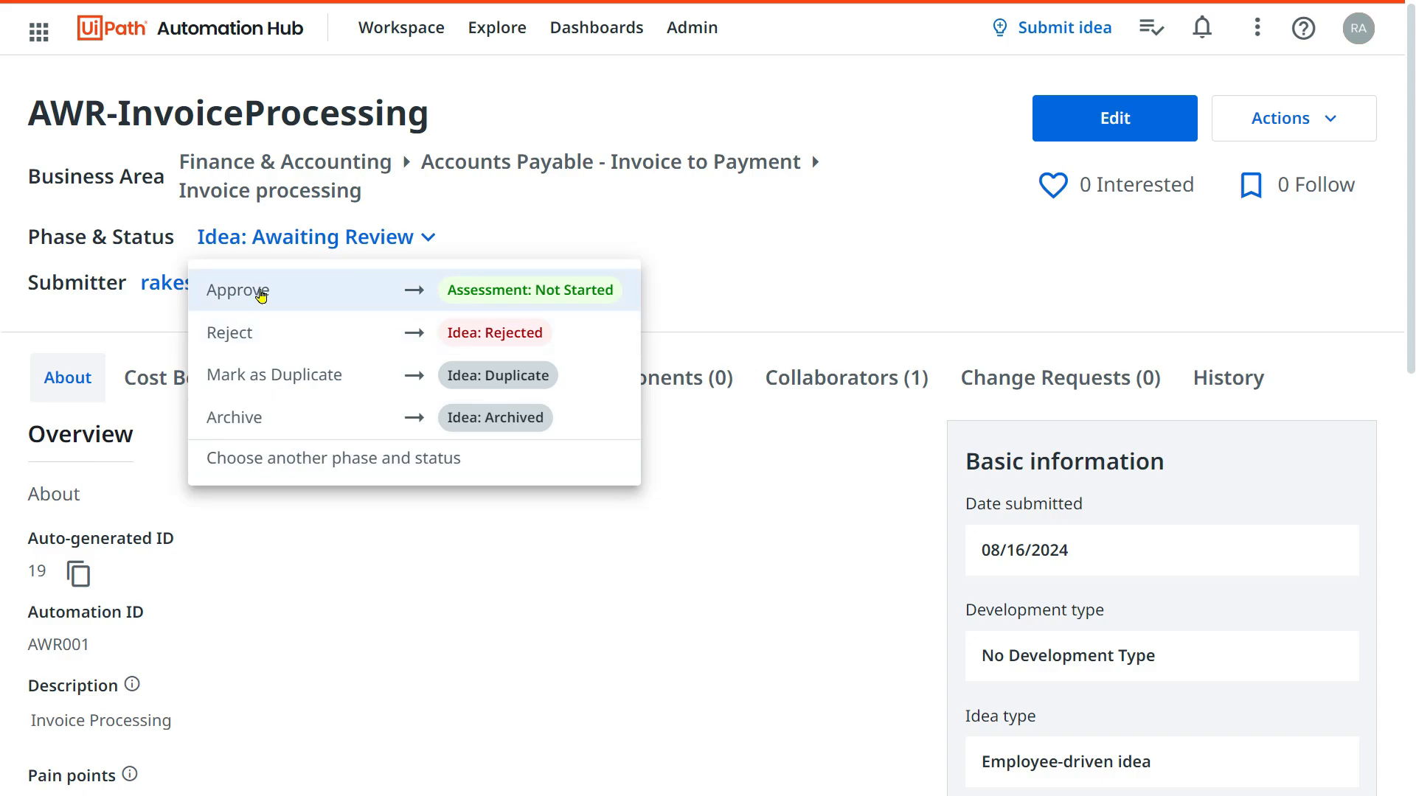
pyautogui.click(267, 299)
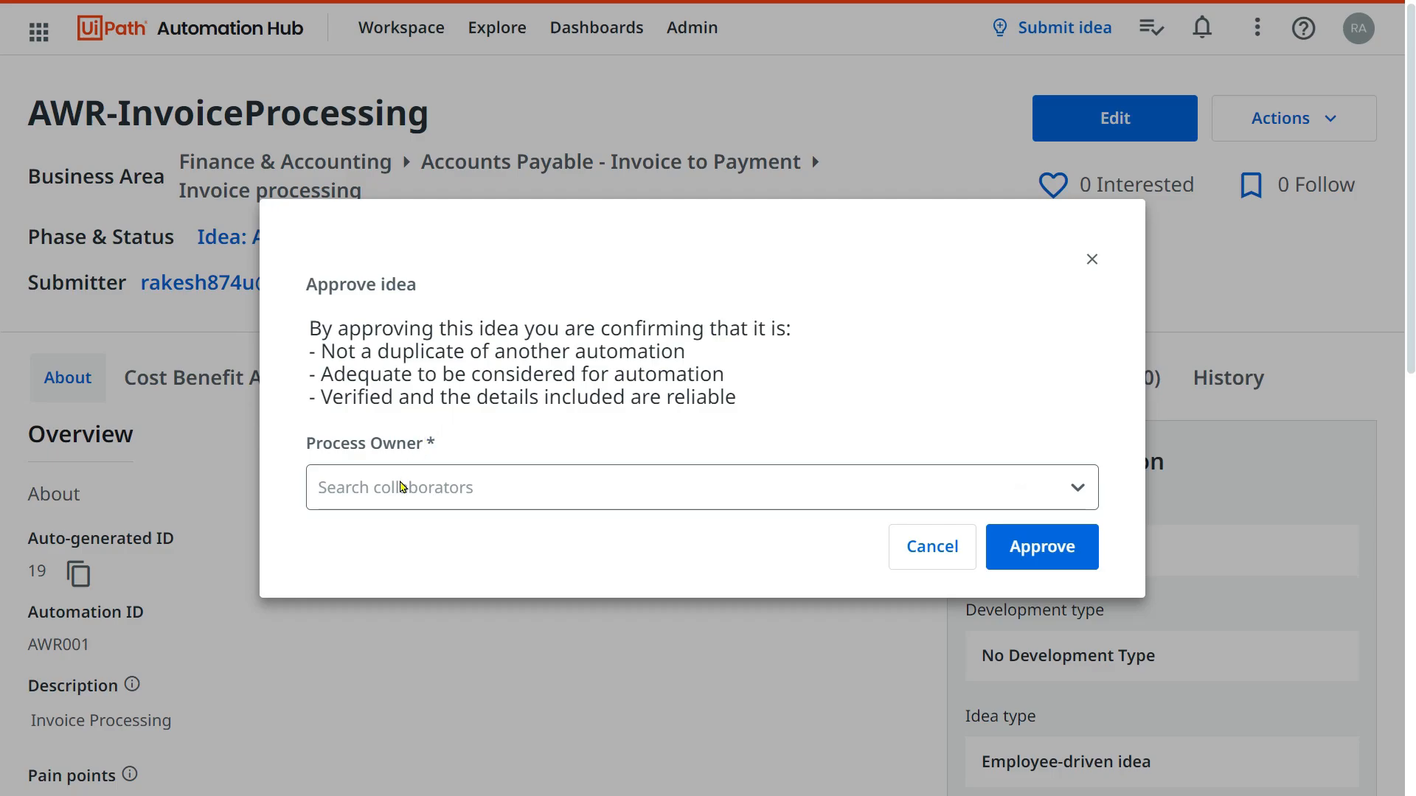
pyautogui.click(1078, 486)
pyautogui.click(603, 555)
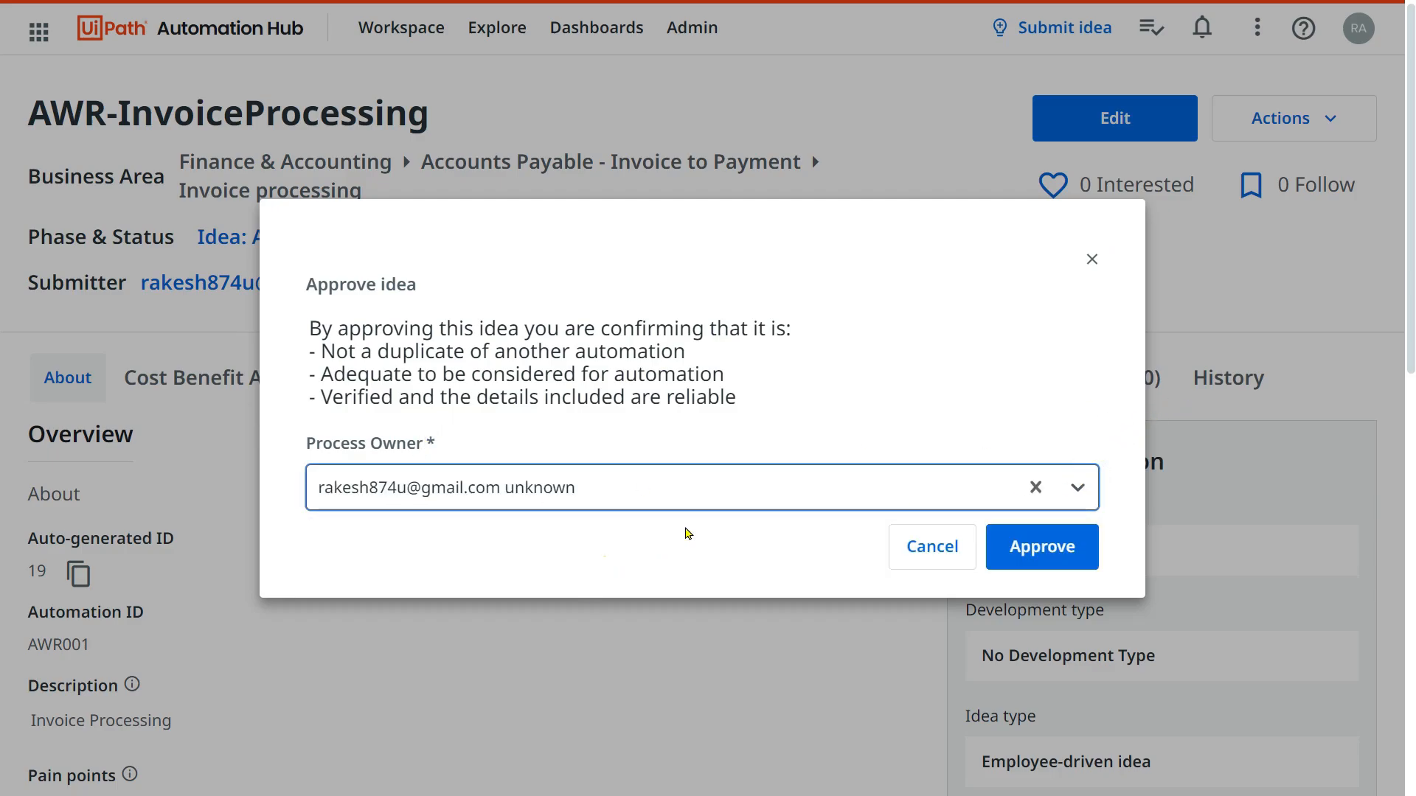
pyautogui.click(1025, 545)
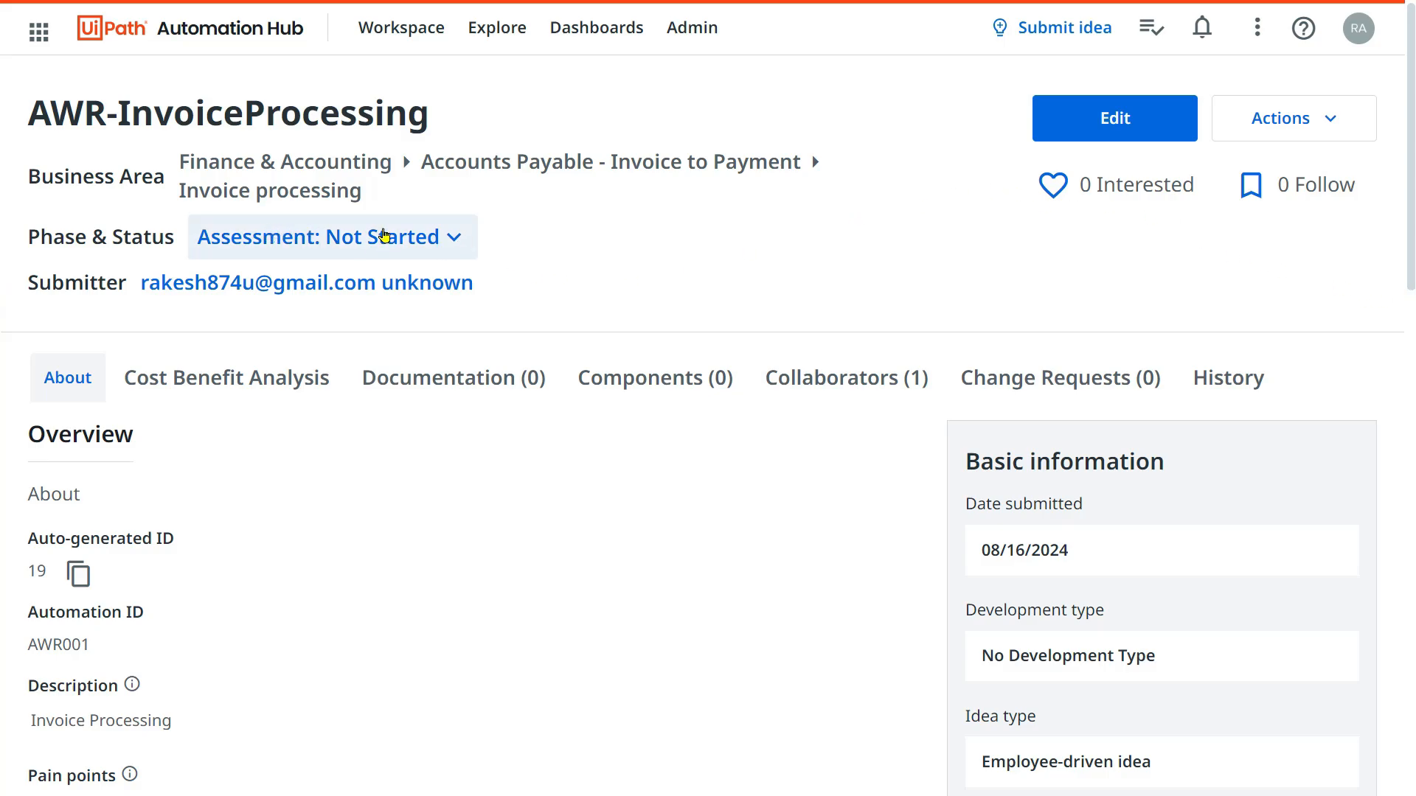
# - Examine which phases the idea can be moved to, through to Live, and close the phase and status update without applying a change
pyautogui.click(454, 237)
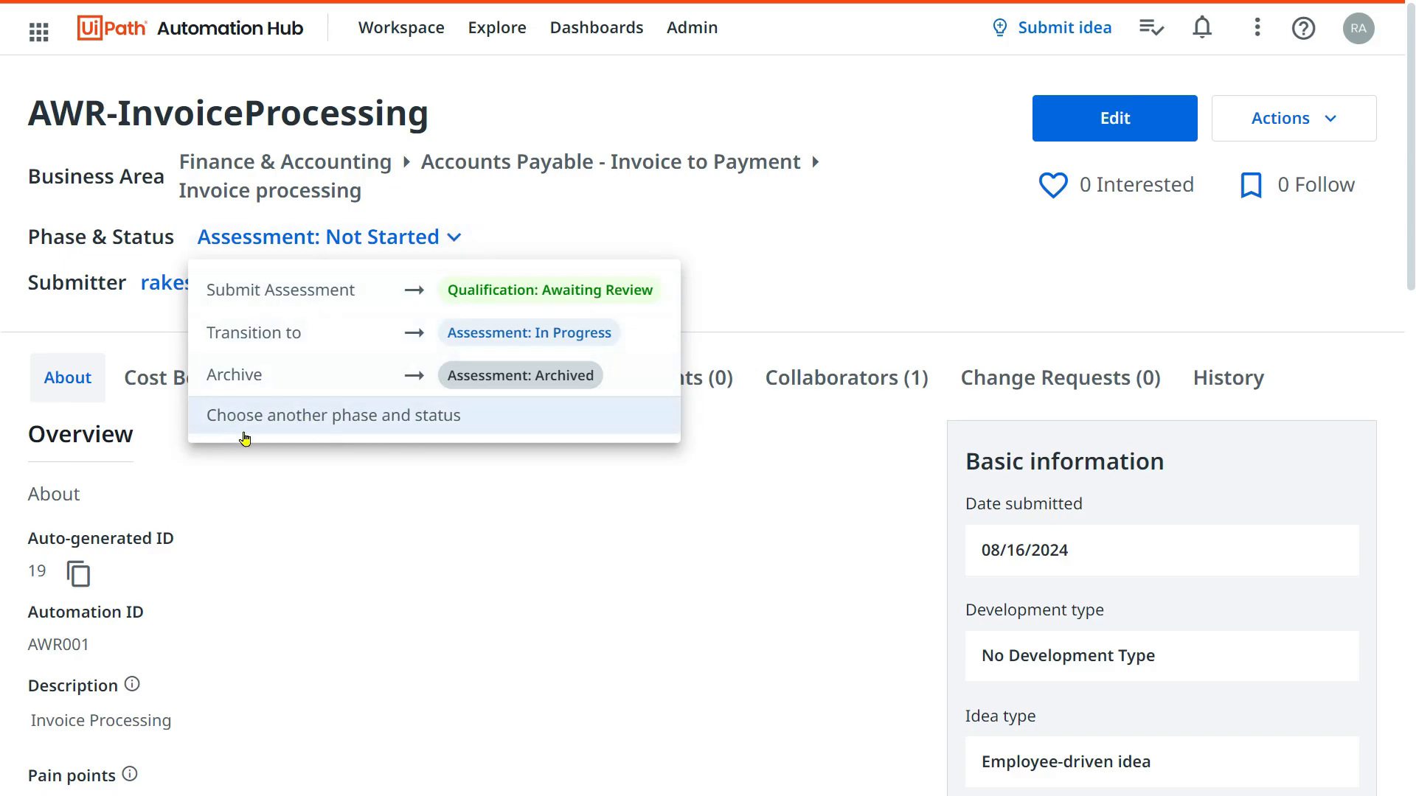
pyautogui.click(523, 406)
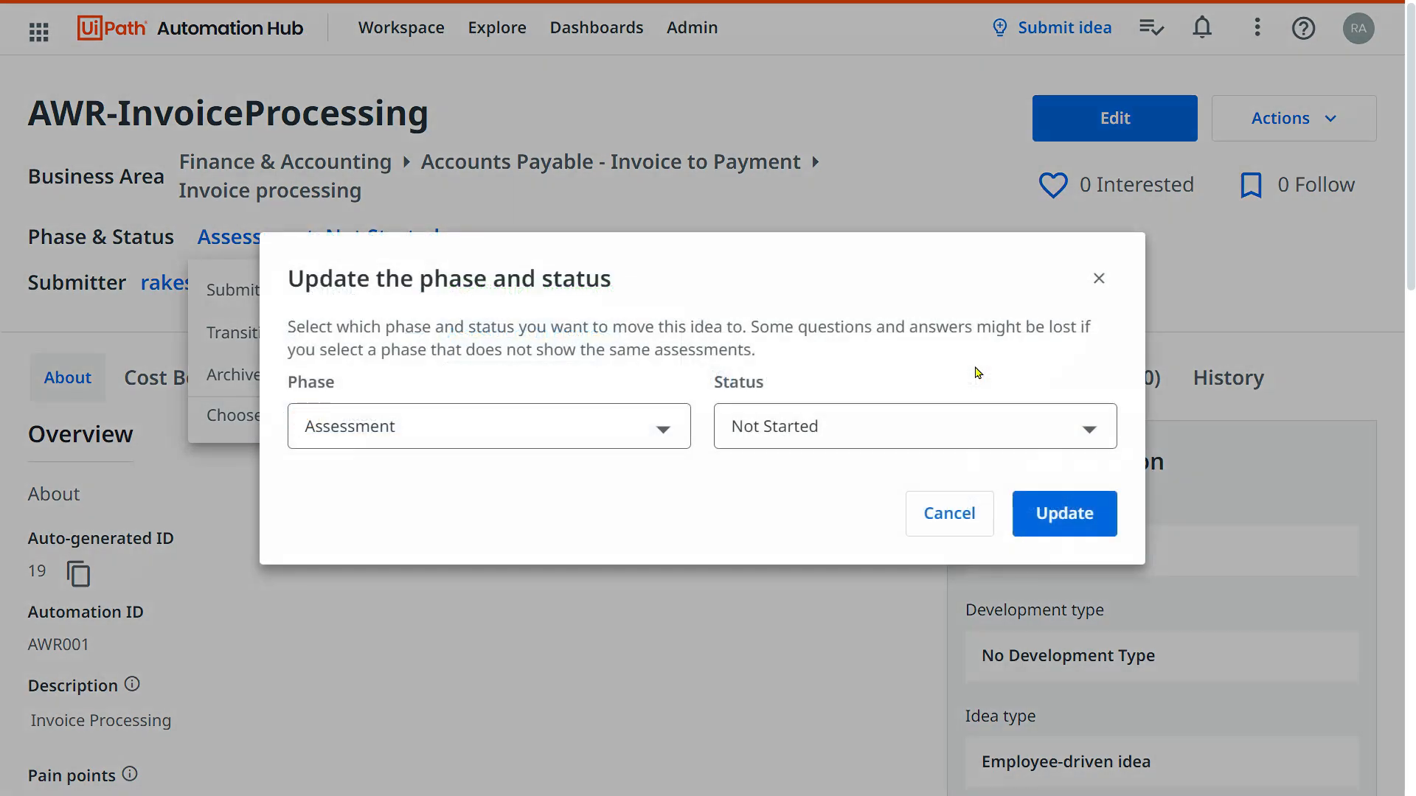
pyautogui.click(664, 429)
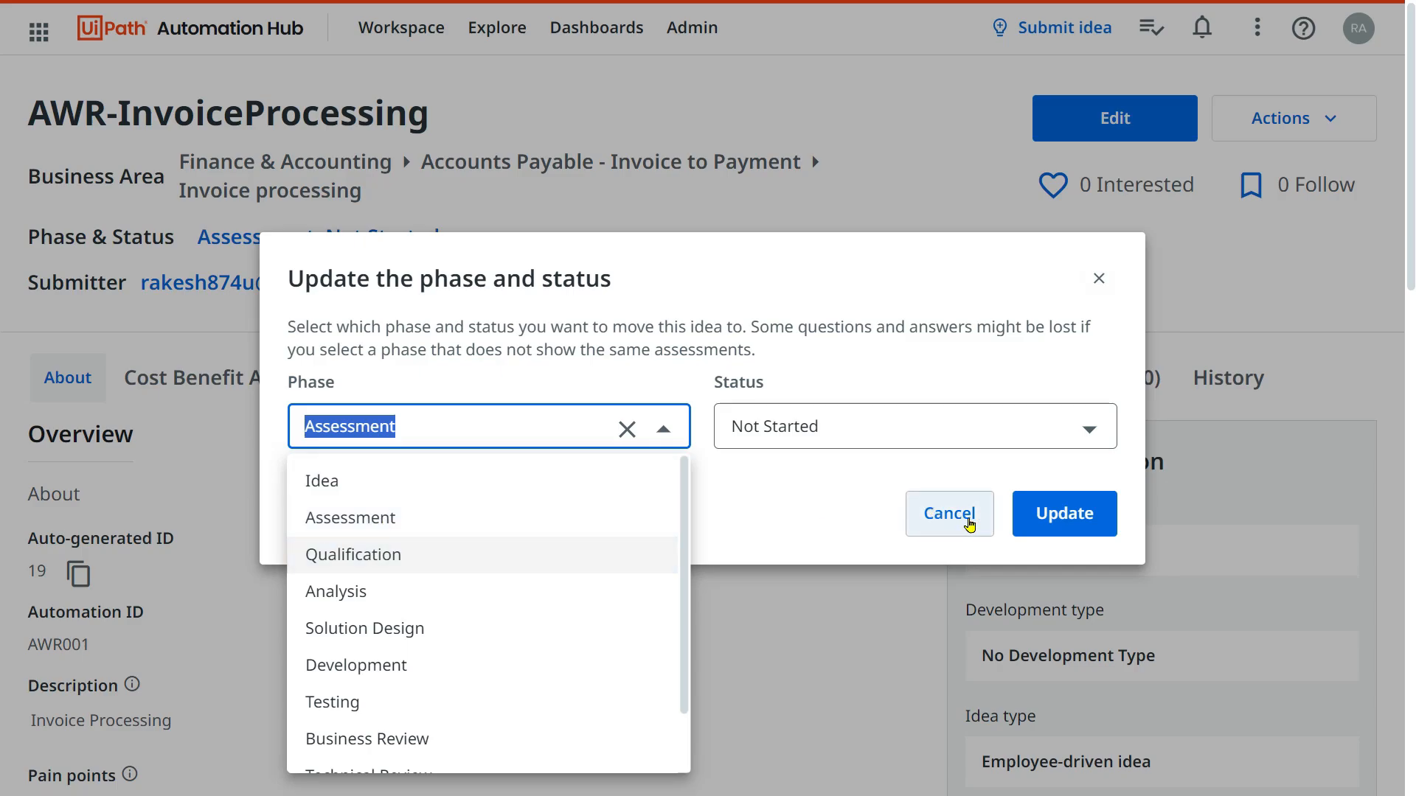
pyautogui.click(1104, 286)
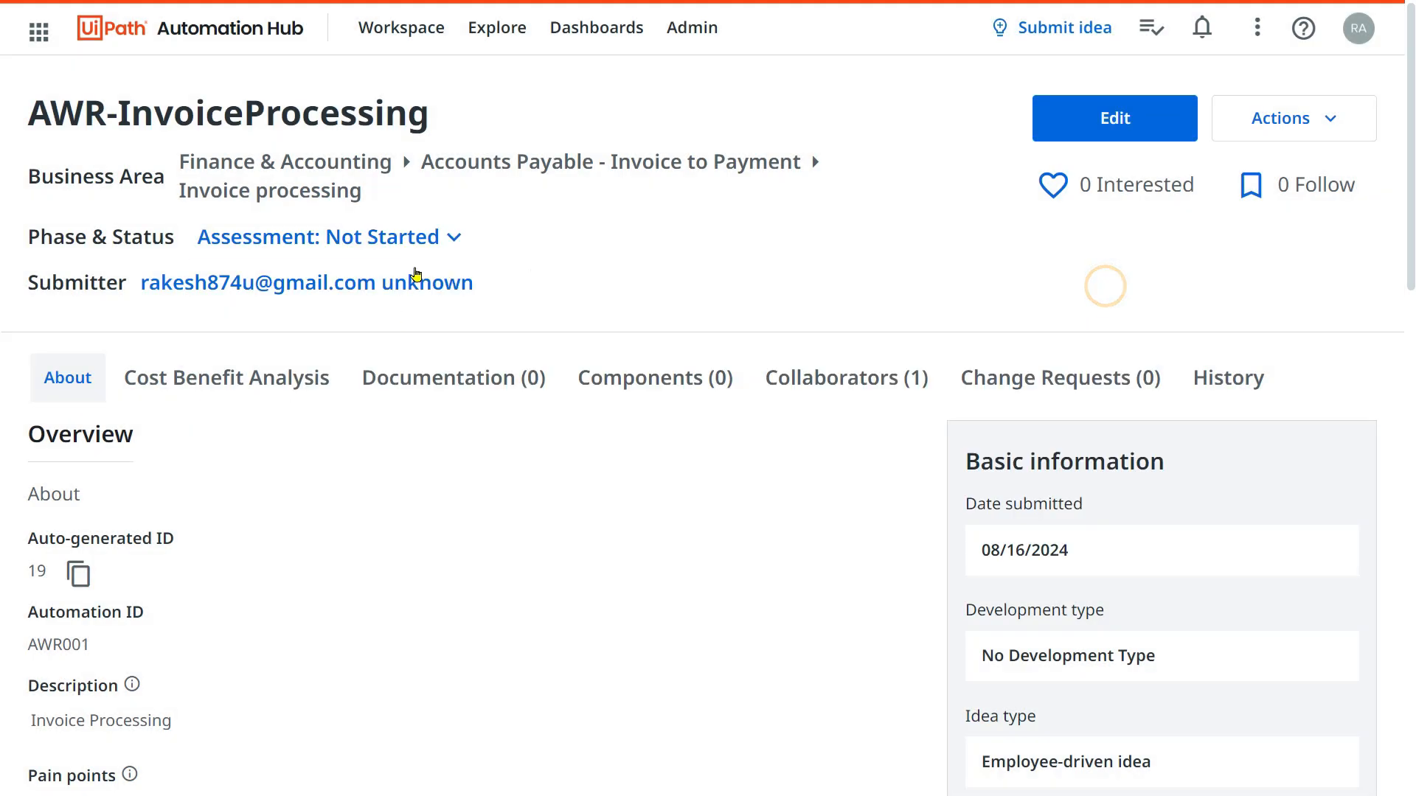
pyautogui.click(455, 253)
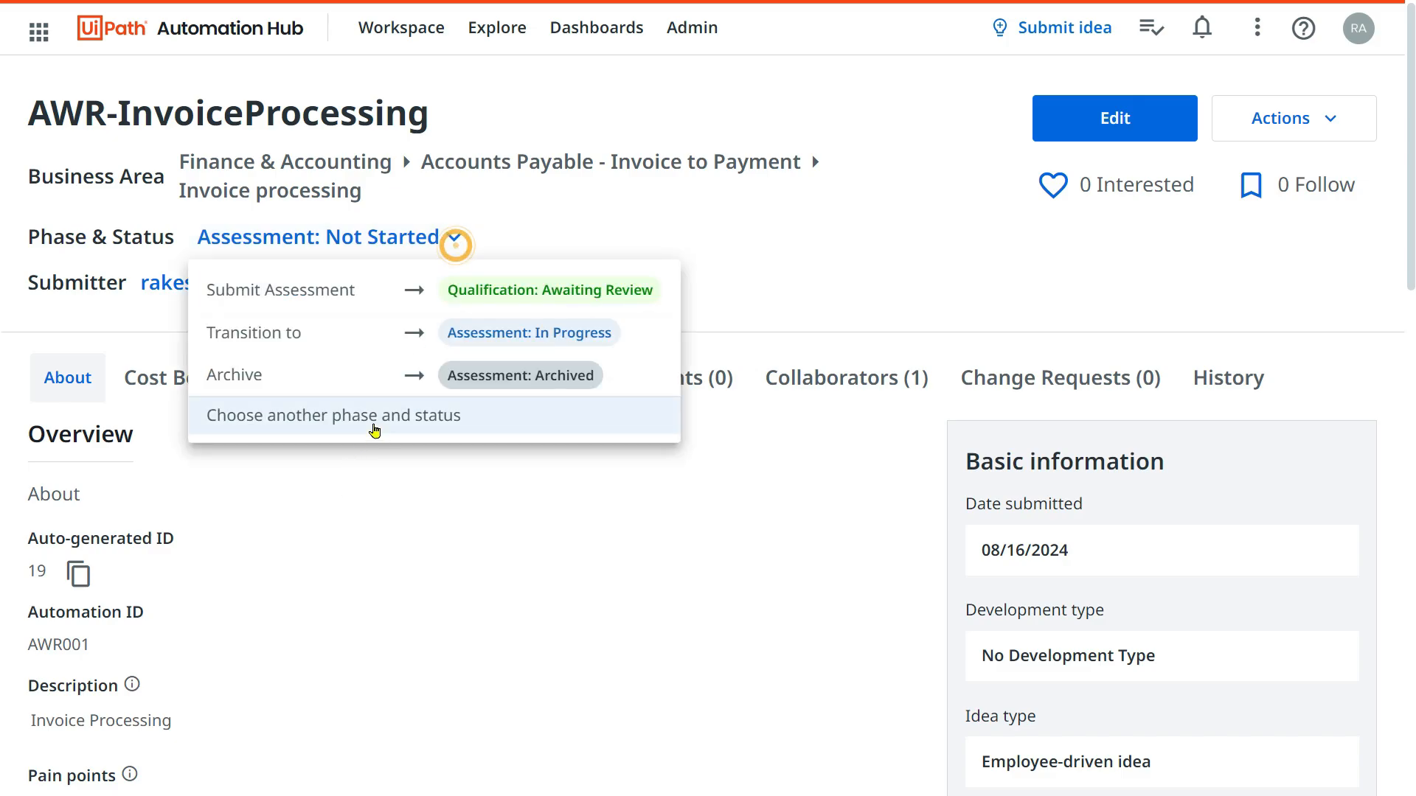
pyautogui.click(373, 429)
pyautogui.click(680, 440)
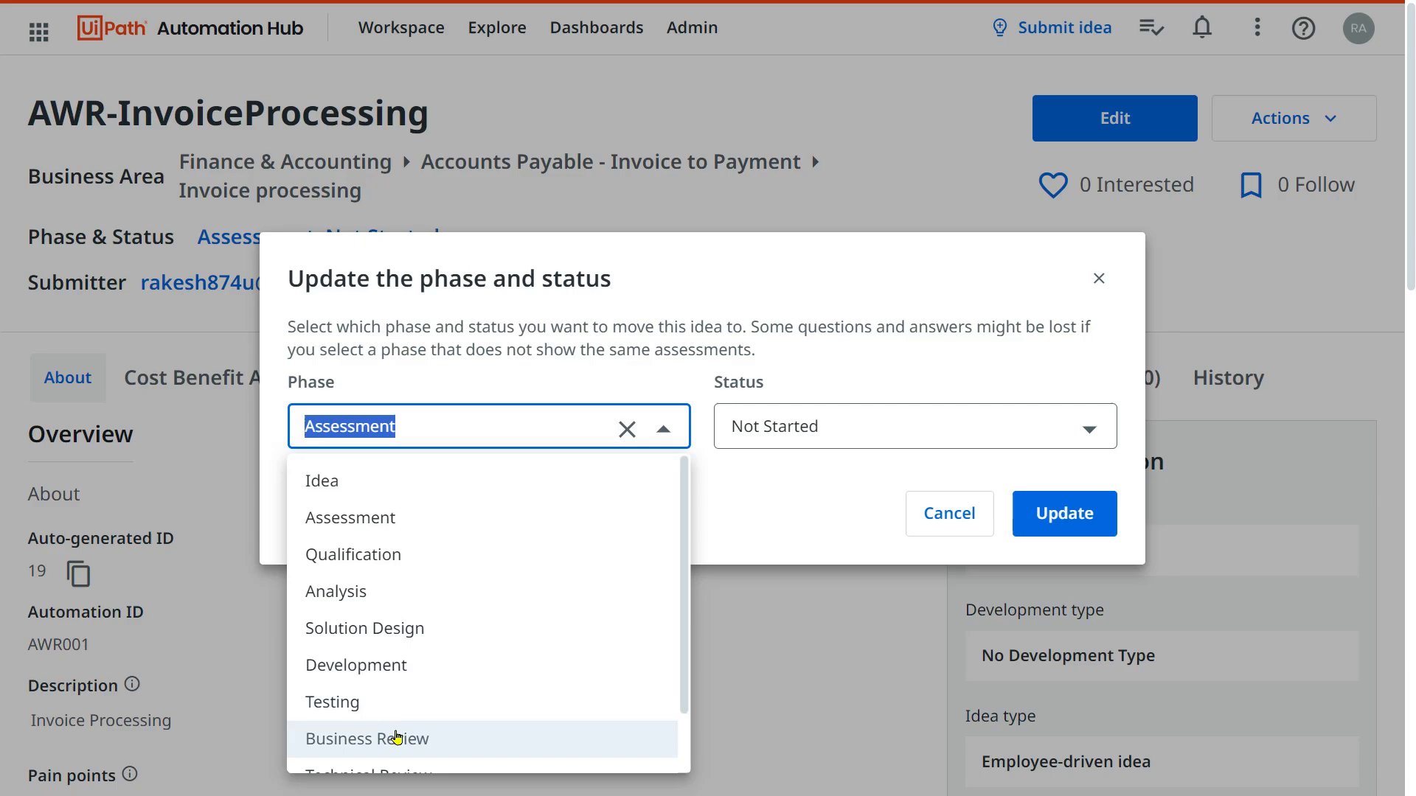
pyautogui.scroll(-1, 413, 742)
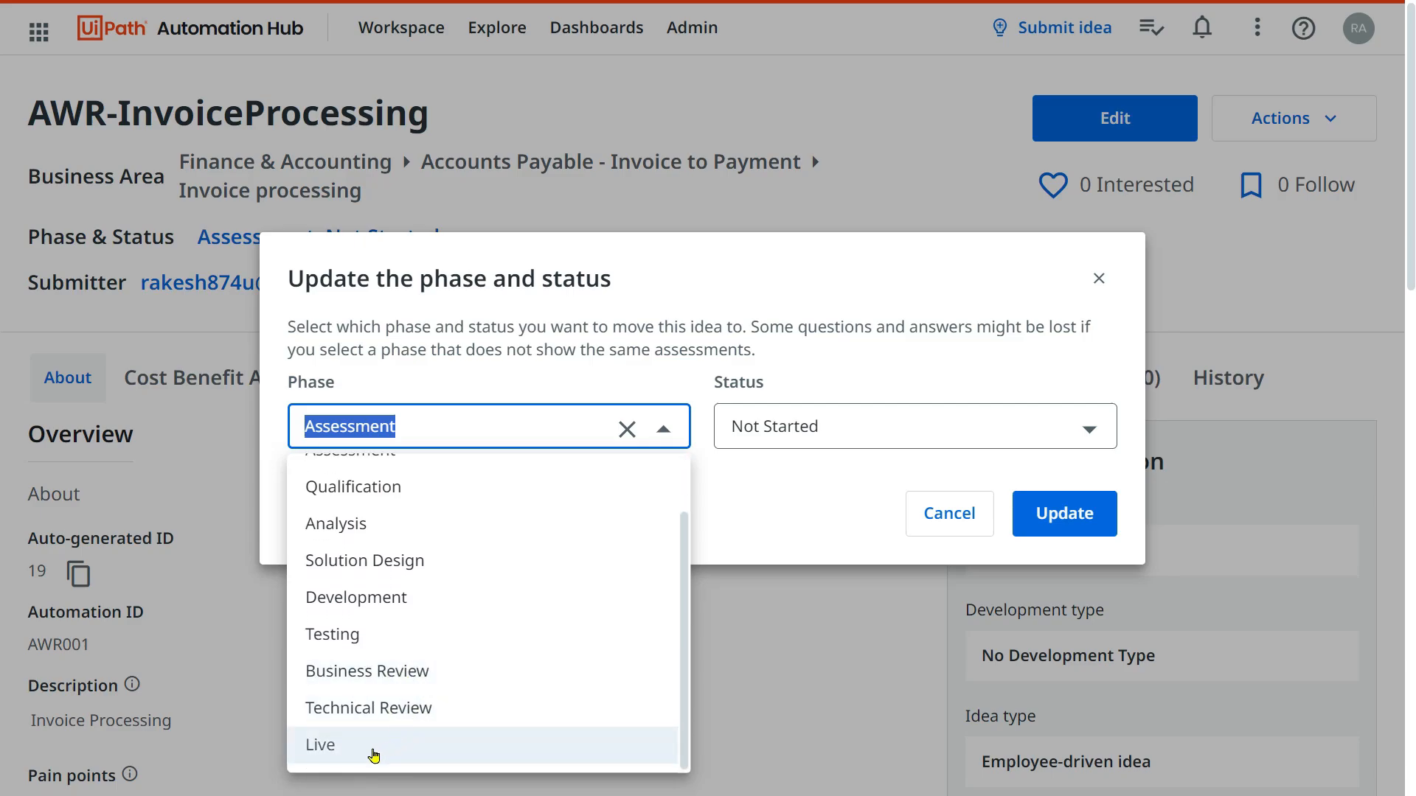
pyautogui.scroll(1, 369, 509)
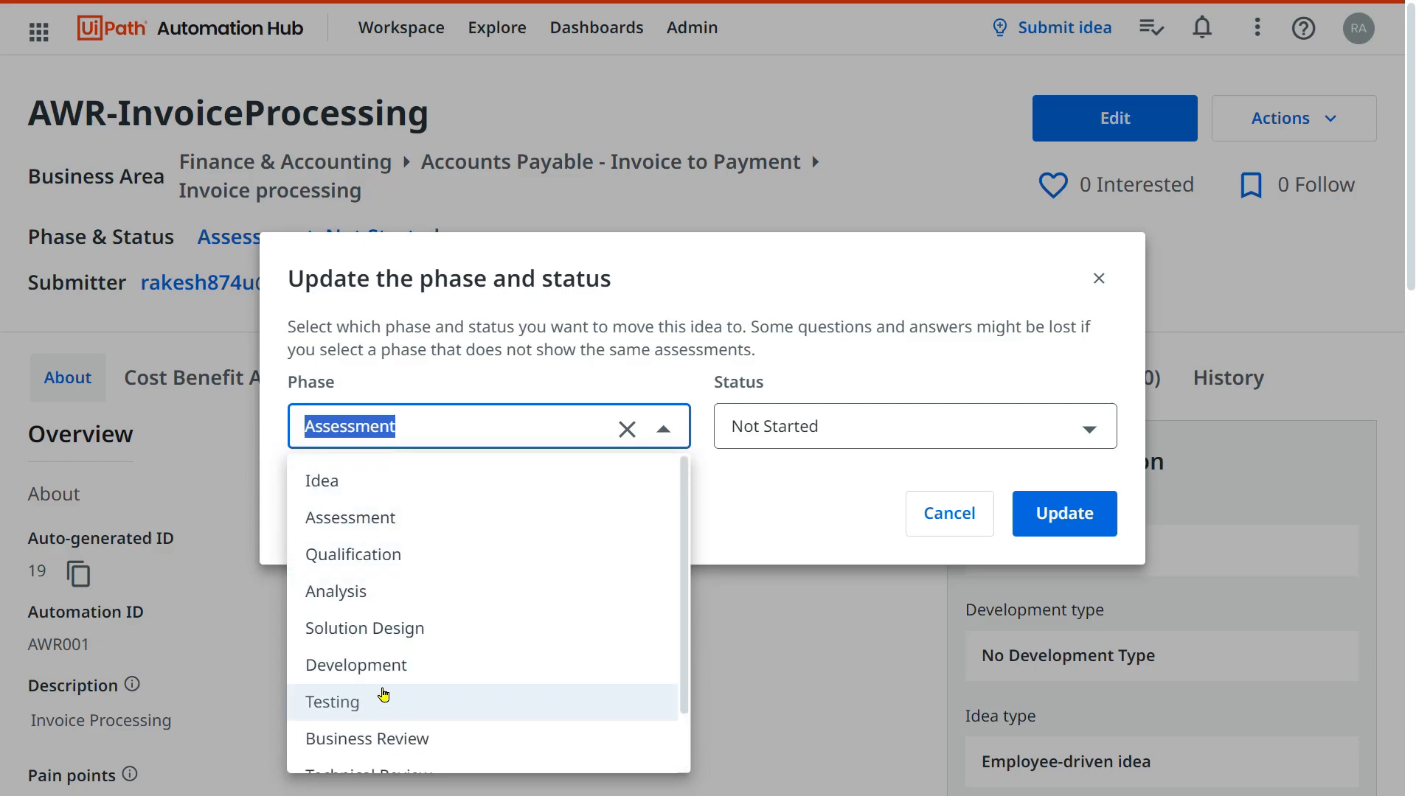
pyautogui.click(1098, 279)
pyautogui.click(1098, 281)
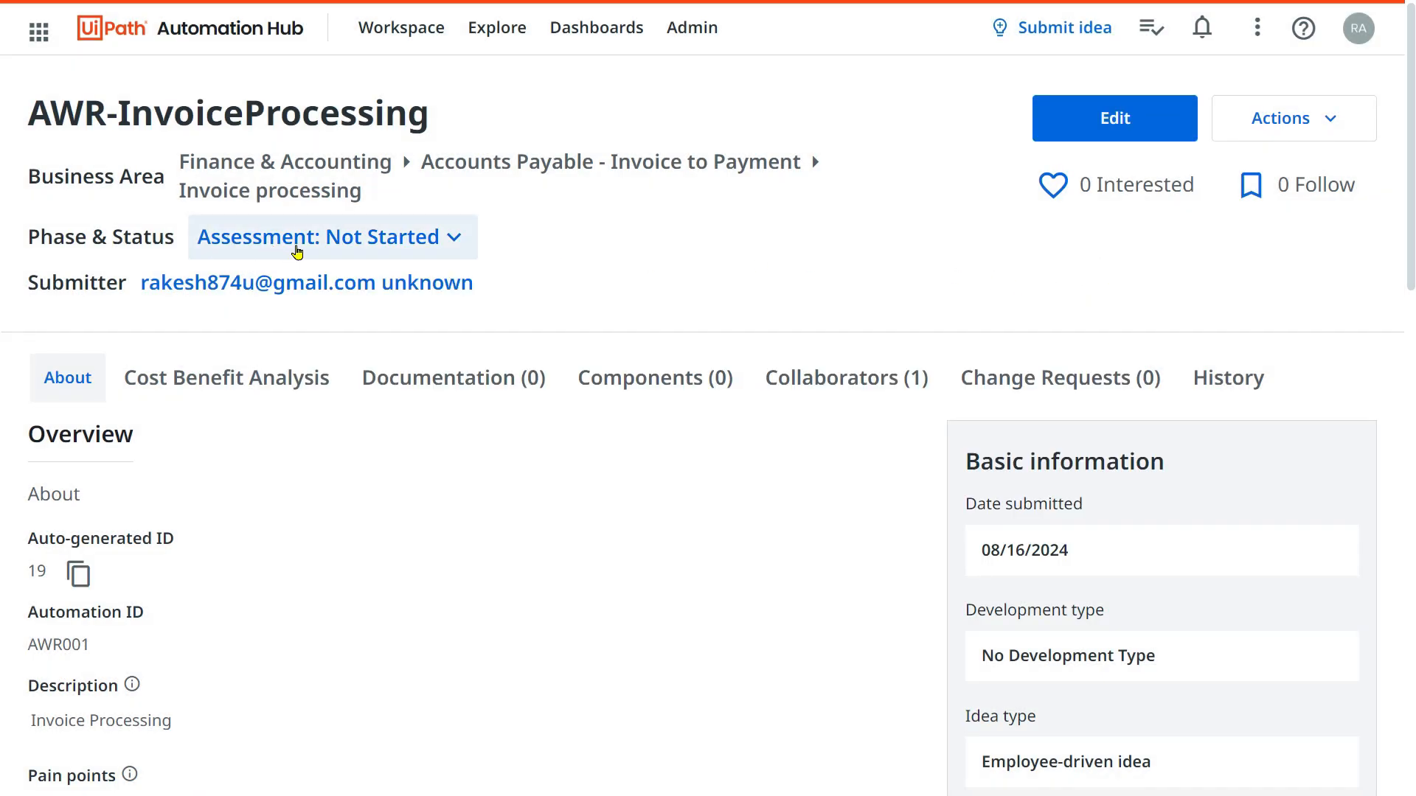
# - Open My Submissions - Ideas in the workspace and check the phase and status of AWR-InvoiceProcessing
pyautogui.click(380, 34)
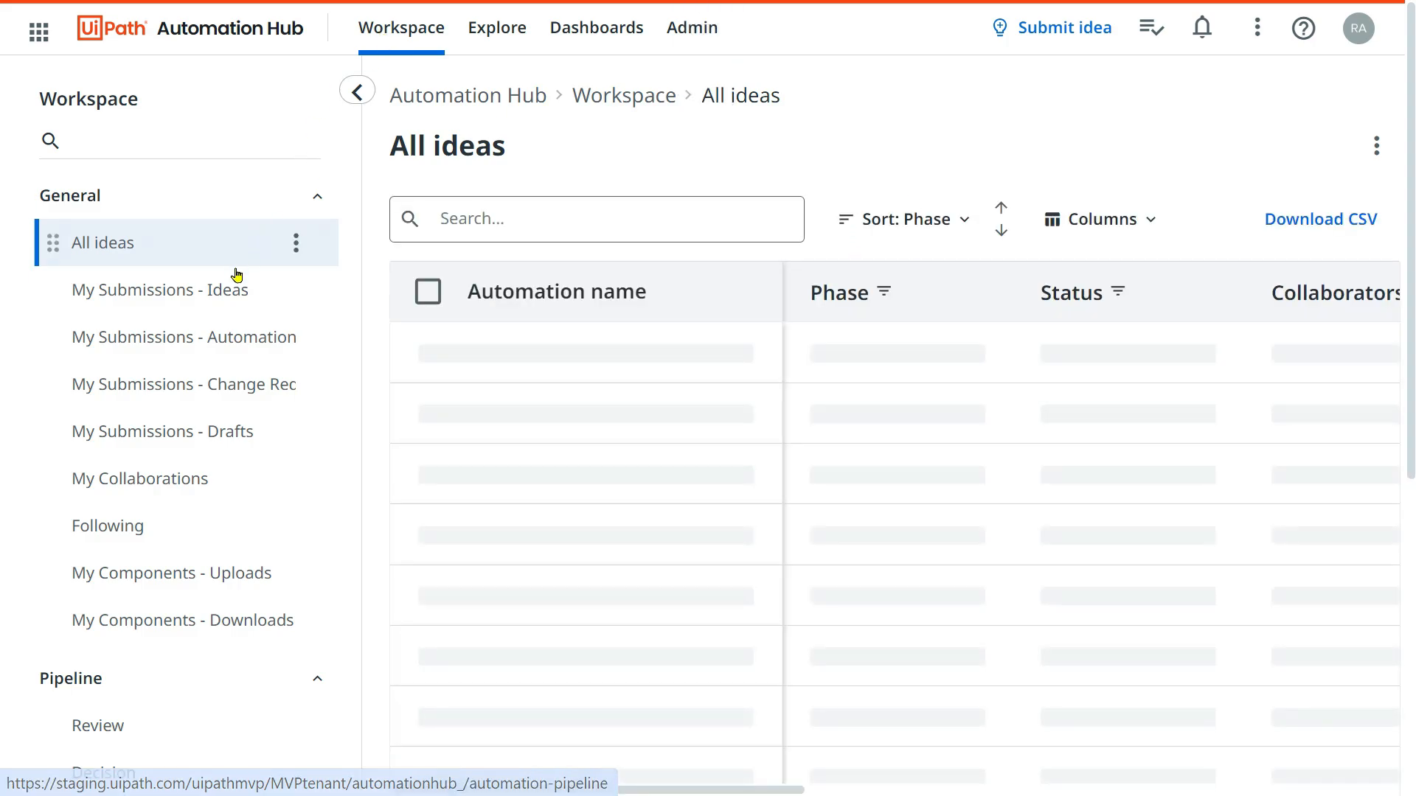
pyautogui.click(225, 289)
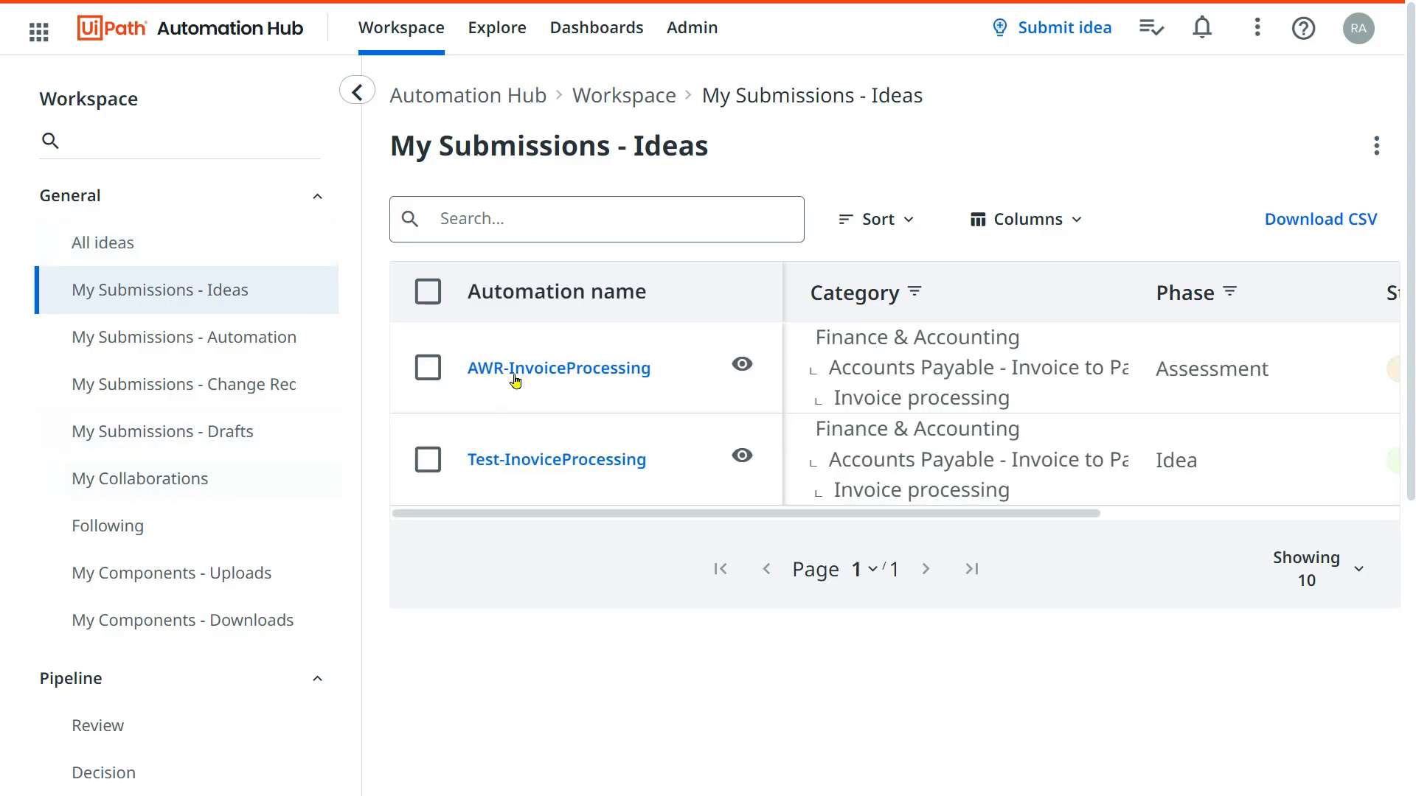
pyautogui.moveTo(854, 515); pyautogui.dragTo(1071, 516)
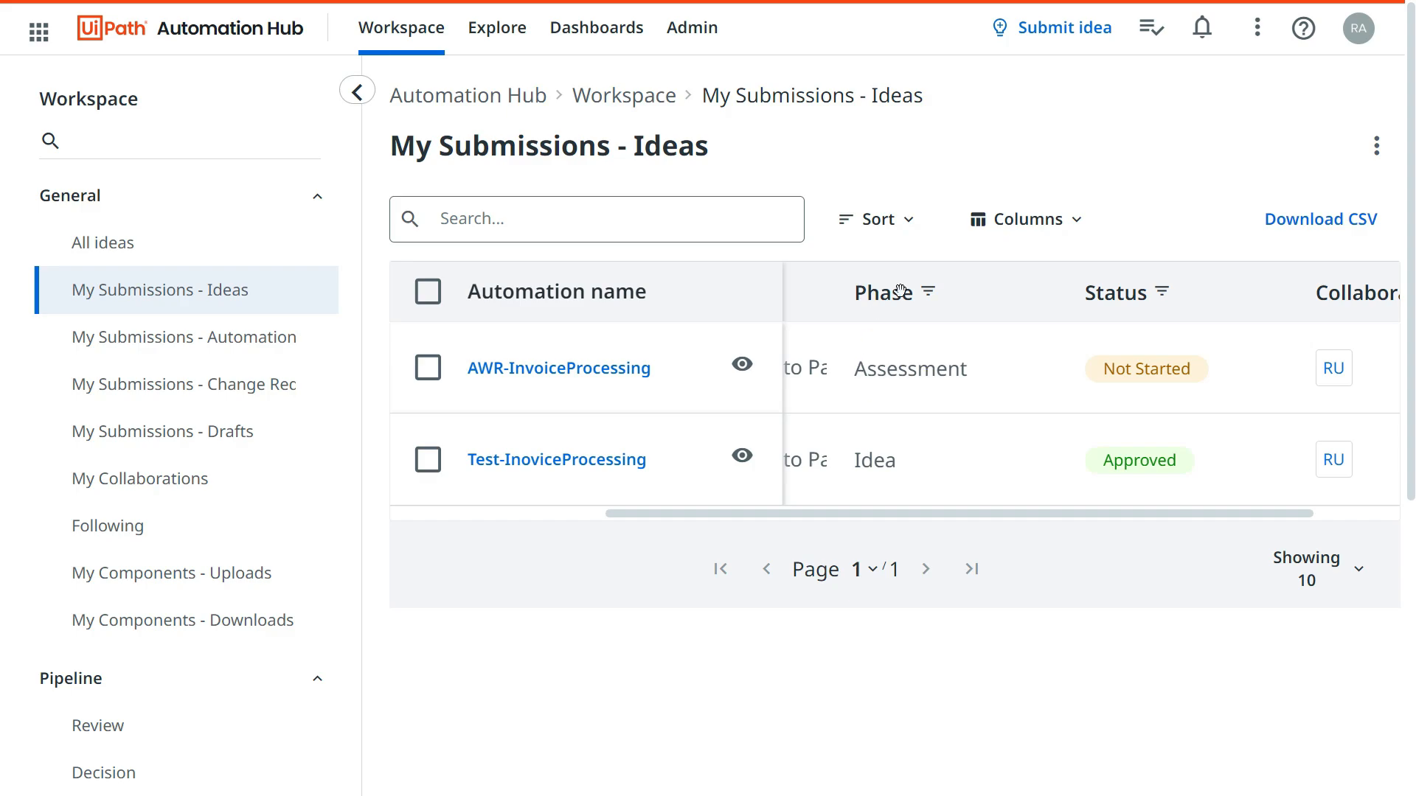
pyautogui.moveTo(861, 373); pyautogui.dragTo(966, 368)
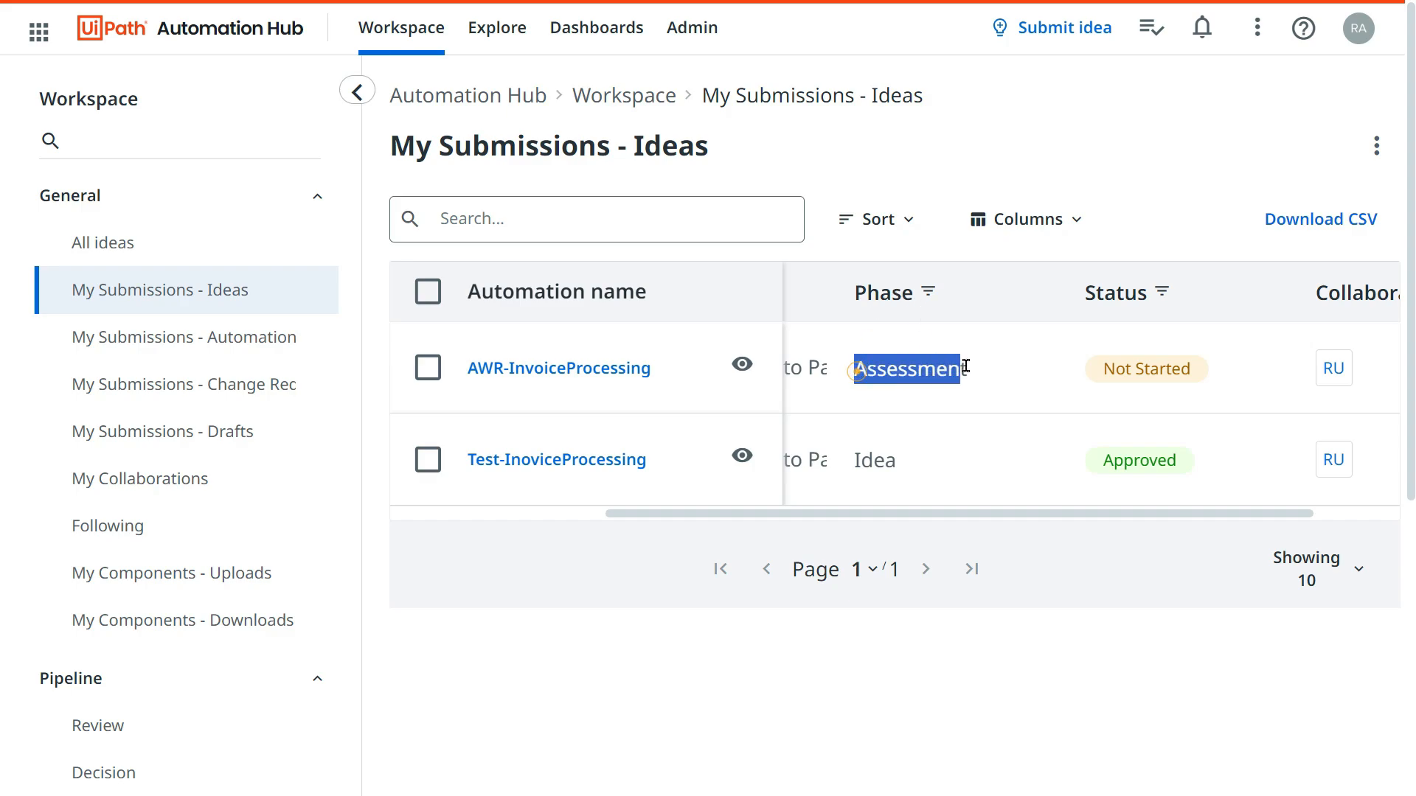
pyautogui.click(855, 455)
pyautogui.moveTo(852, 365); pyautogui.dragTo(1002, 373)
pyautogui.moveTo(1076, 526); pyautogui.dragTo(739, 456)
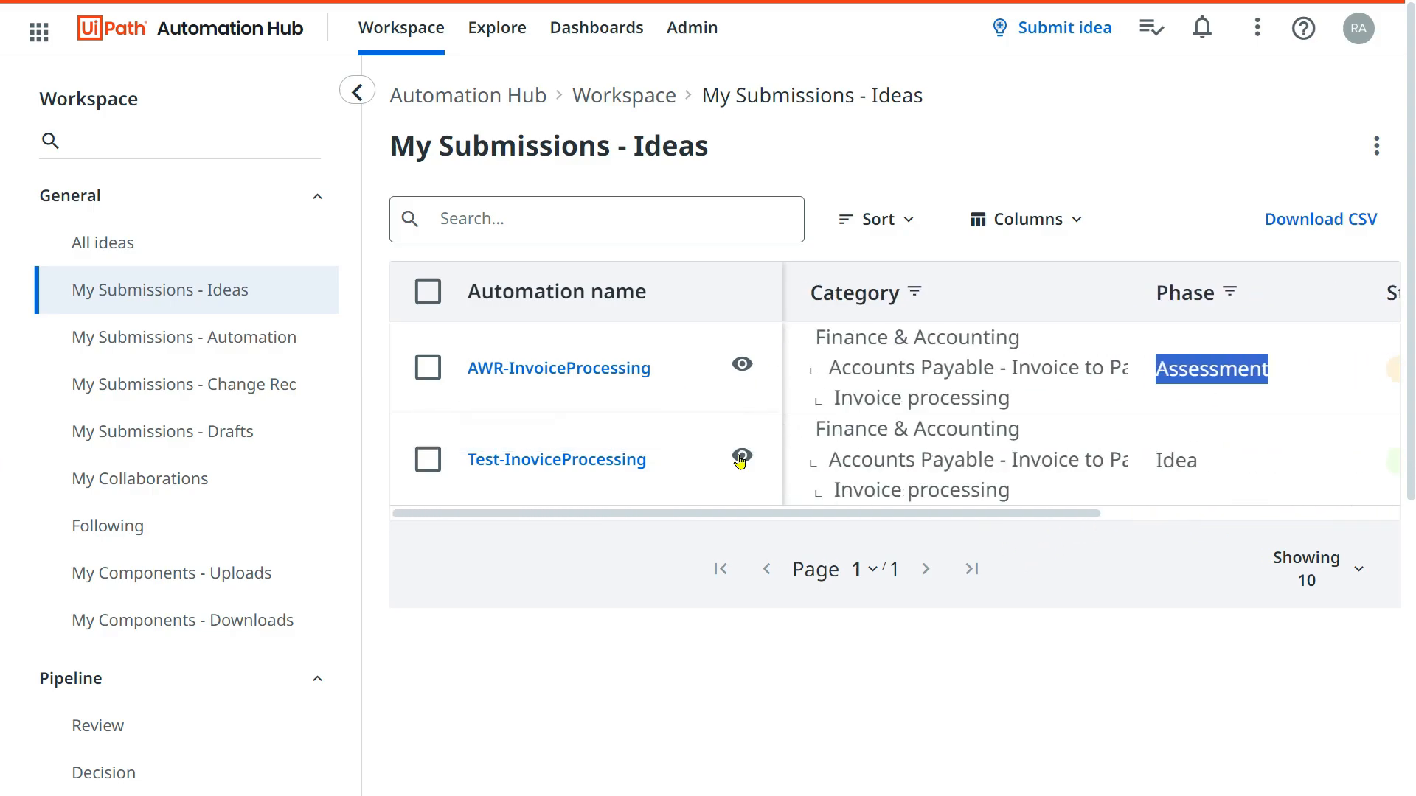
# - Preview the AWR-InvoiceProcessing idea from the list and review its basic information, assessment KPIs, overview and assessment sections
pyautogui.click(742, 366)
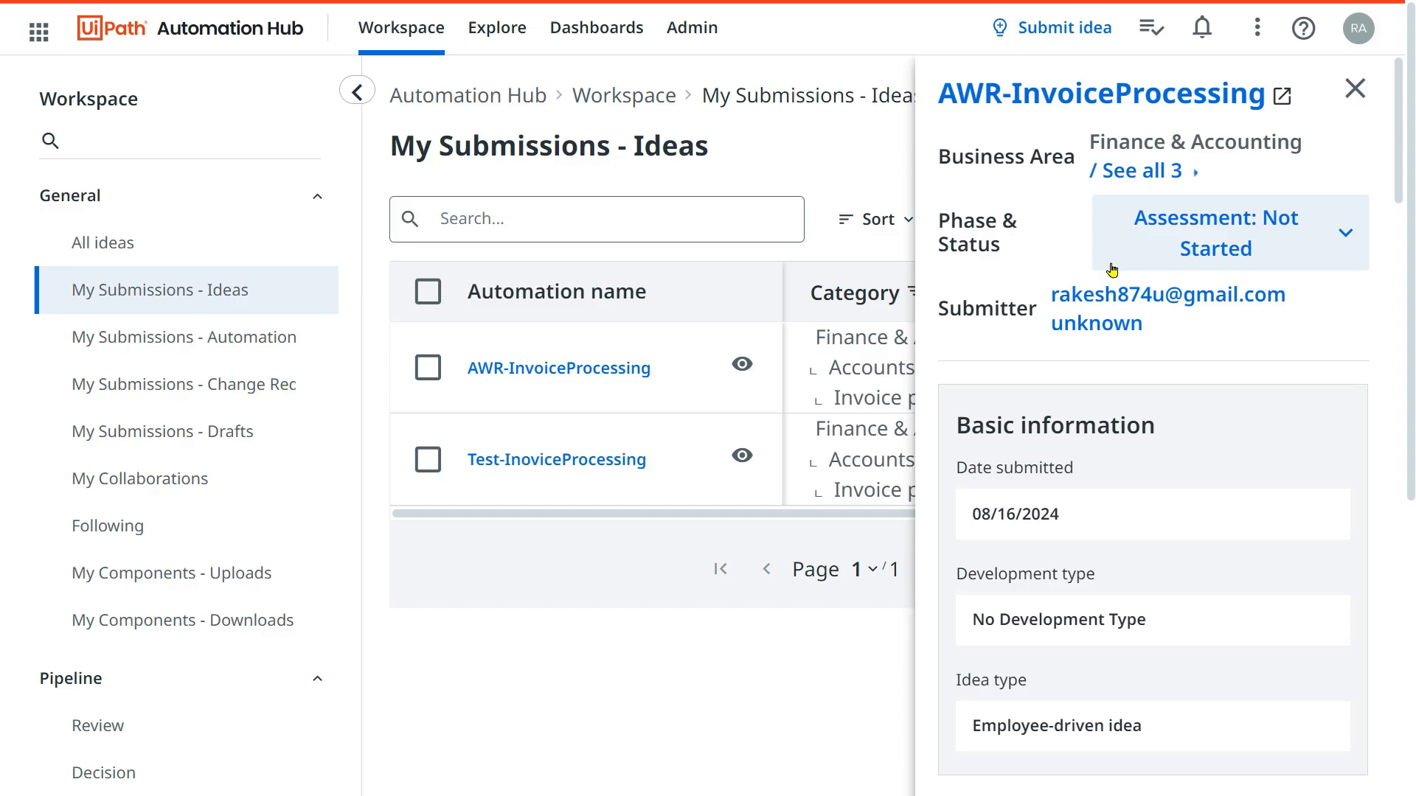
pyautogui.scroll(-3, 1062, 395)
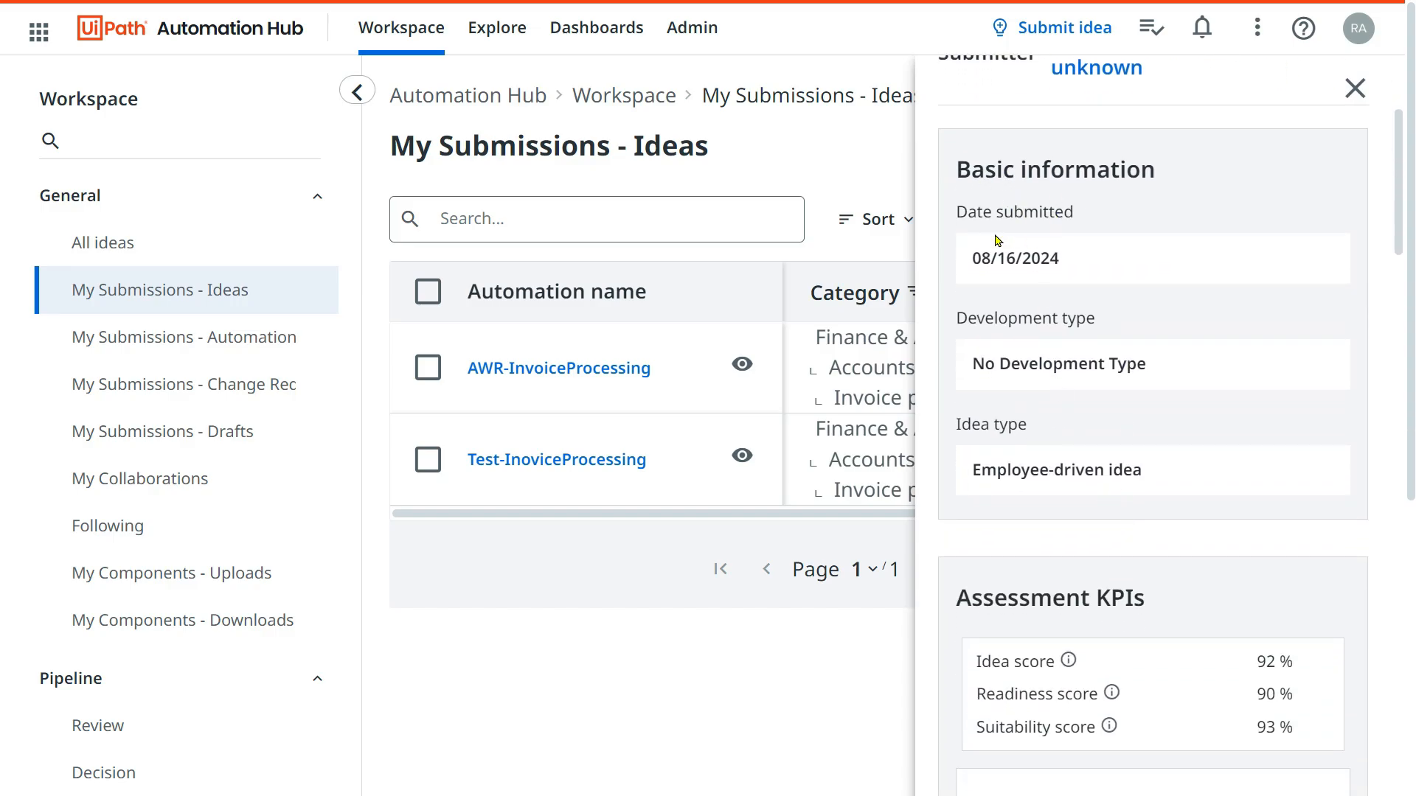
pyautogui.scroll(-3, 1069, 480)
pyautogui.scroll(-5, 1064, 554)
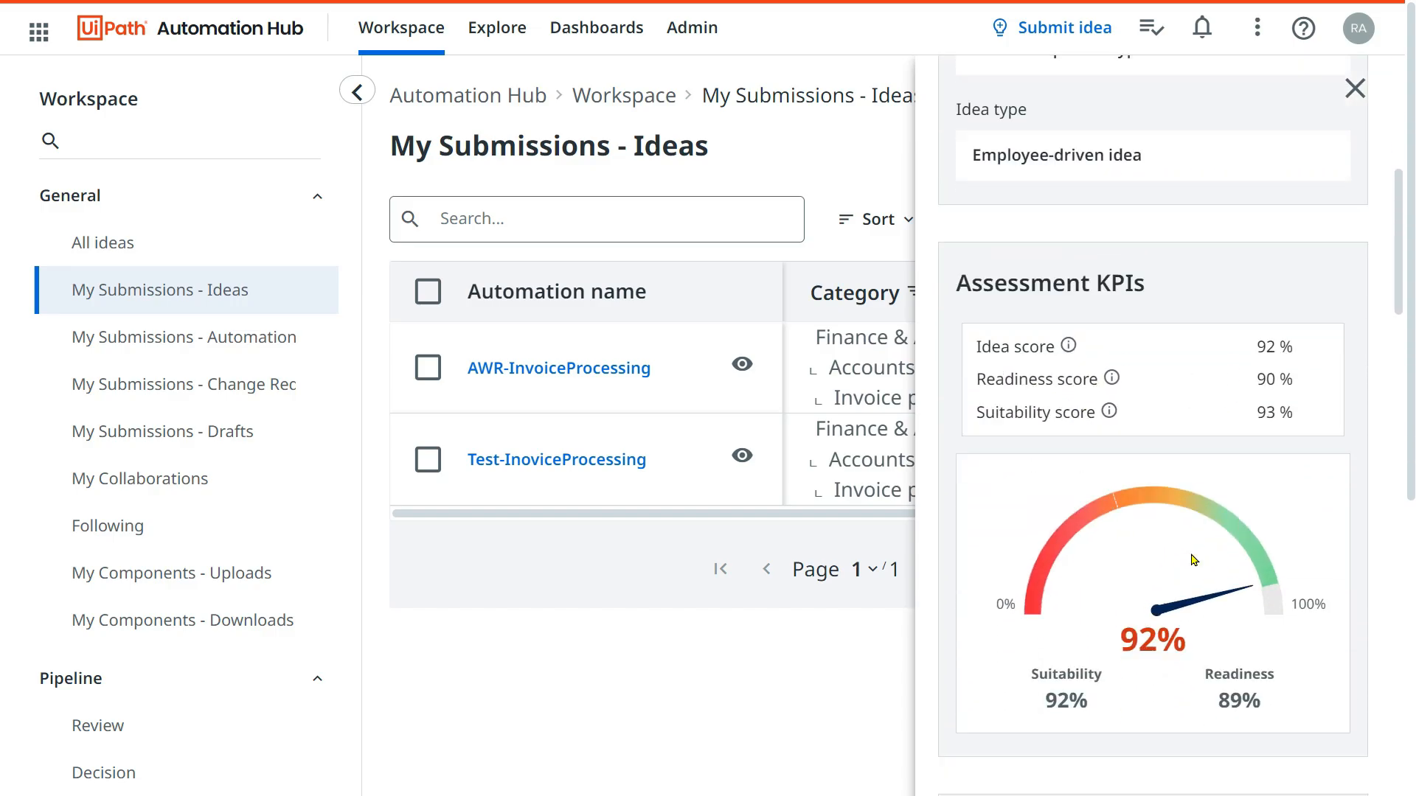
pyautogui.scroll(-10, 1025, 542)
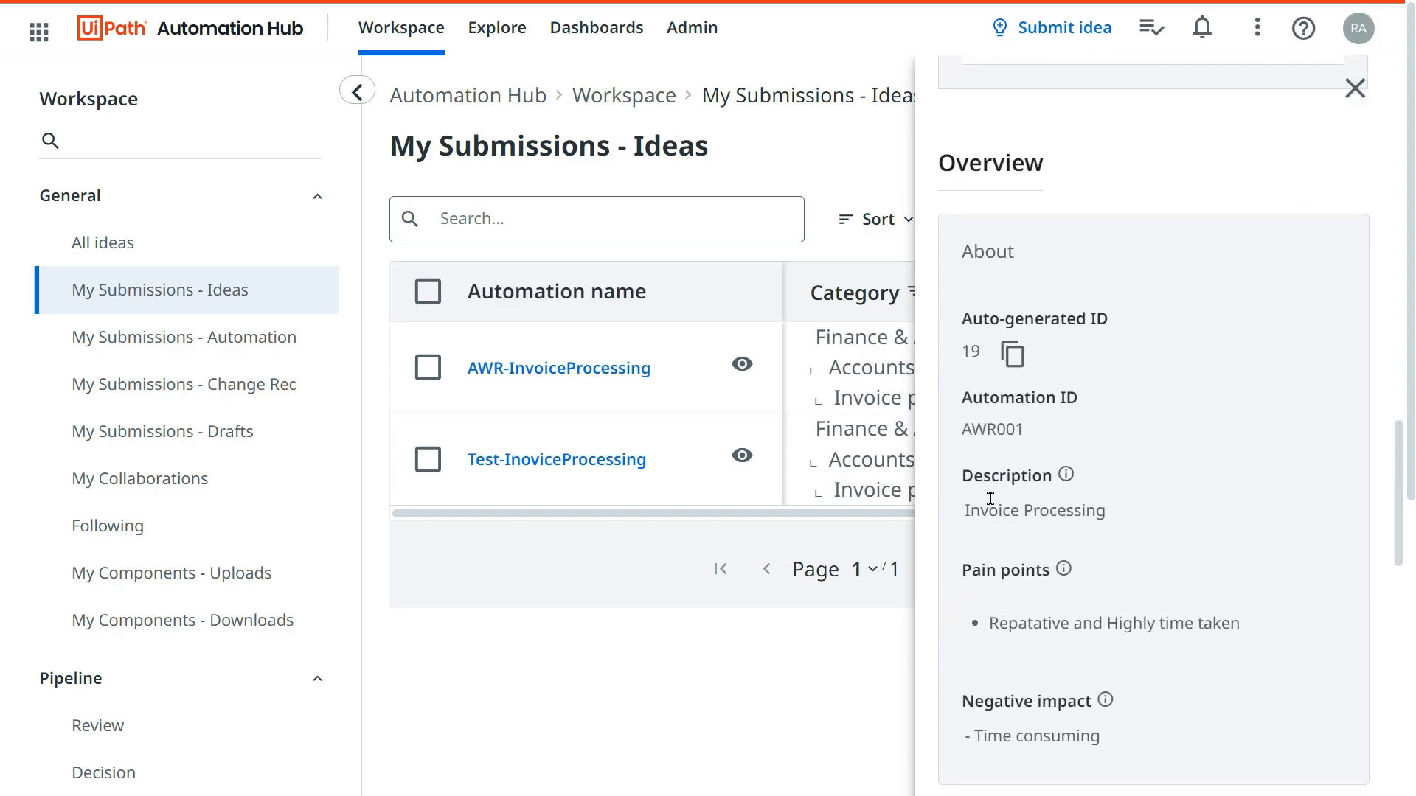
pyautogui.scroll(-10, 1076, 457)
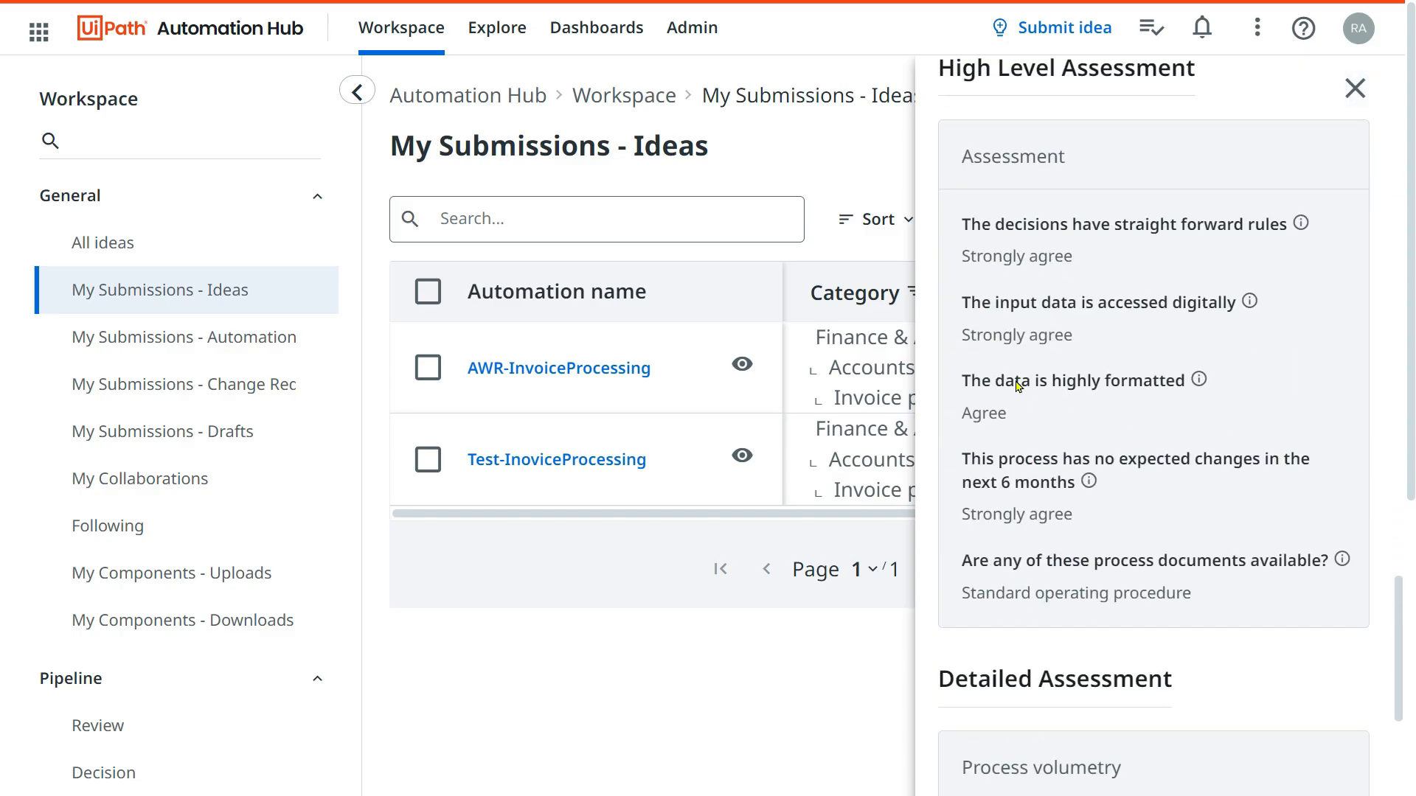
pyautogui.scroll(-5, 1018, 386)
pyautogui.scroll(10, 1113, 588)
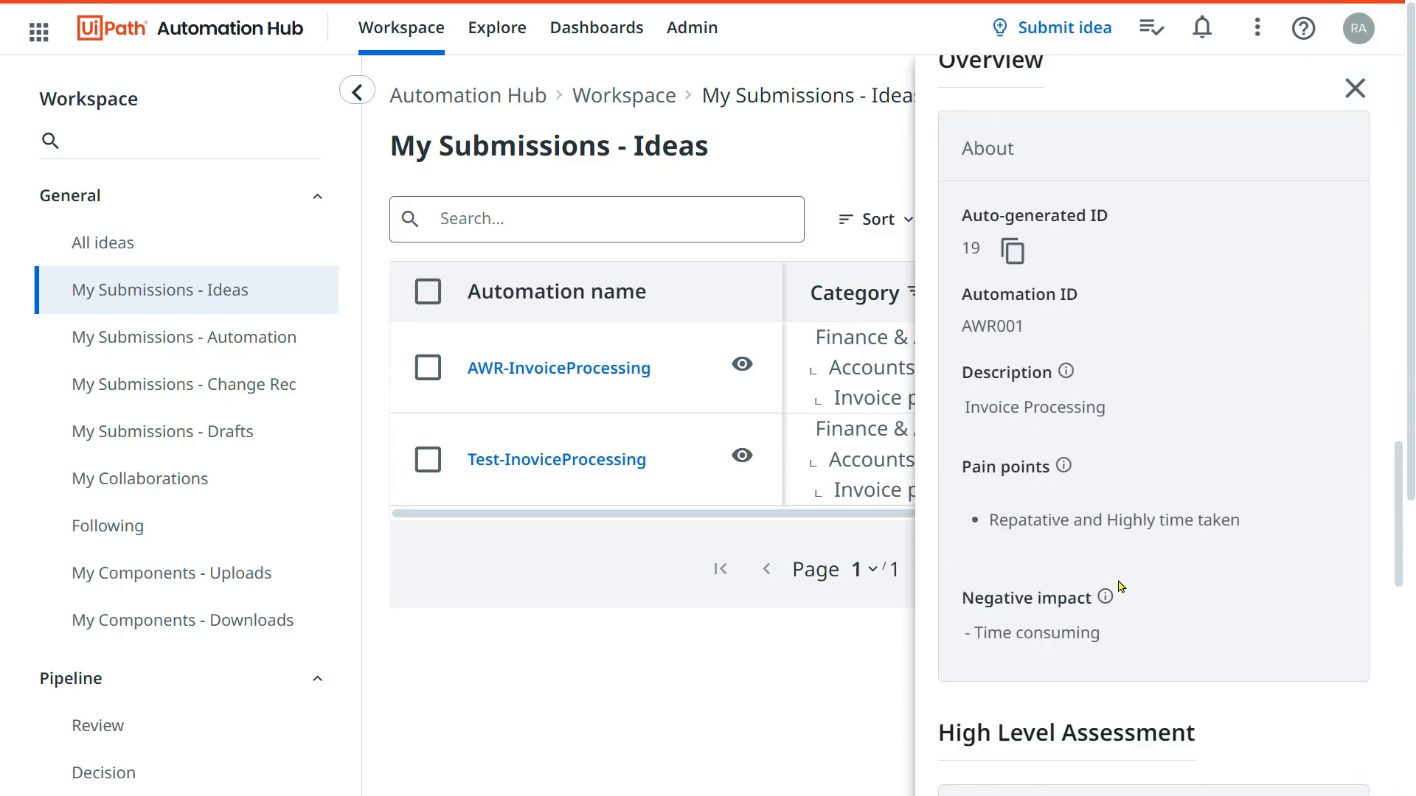
pyautogui.scroll(15, 1120, 586)
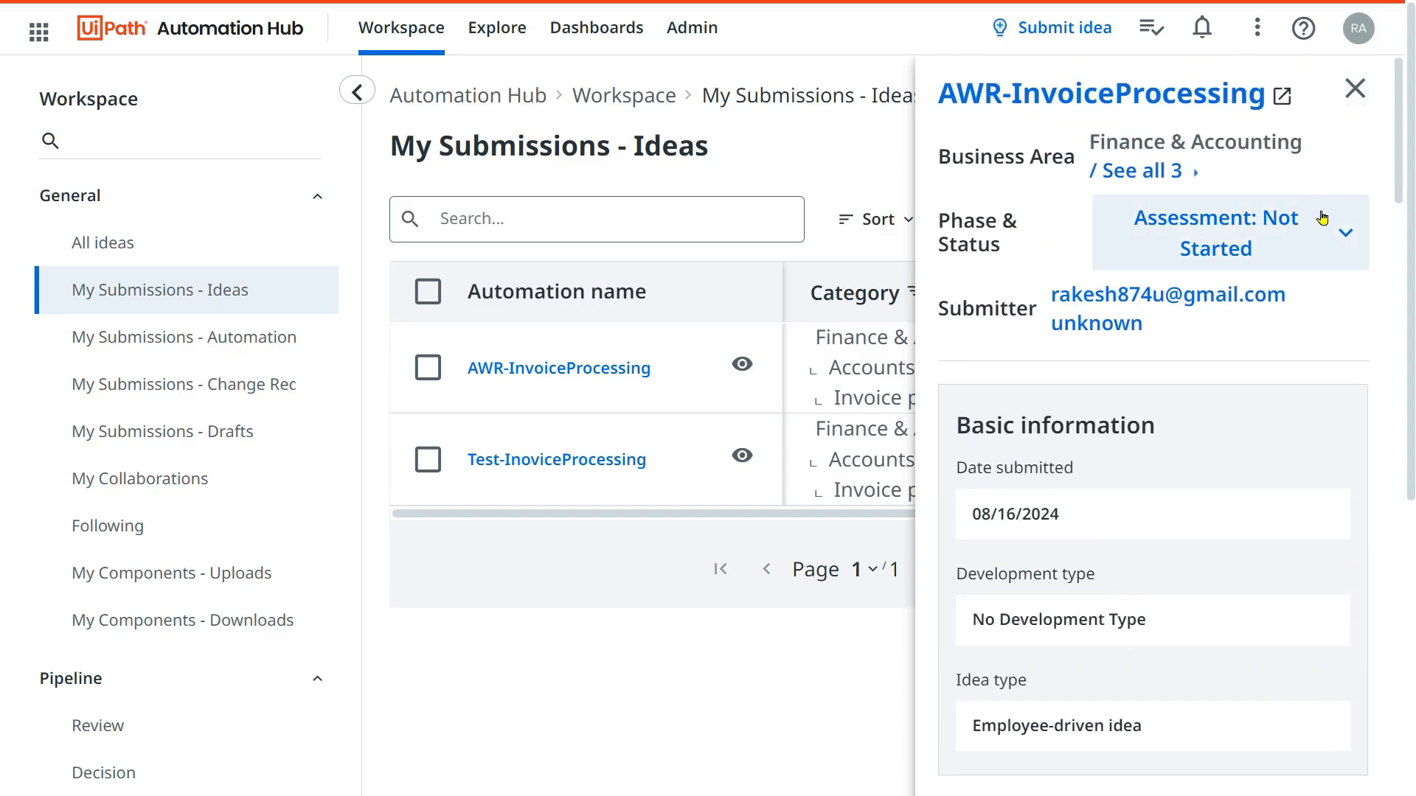
# - Check the phase transitions available for AWR-InvoiceProcessing, both in its preview and on its full idea page
pyautogui.click(1344, 235)
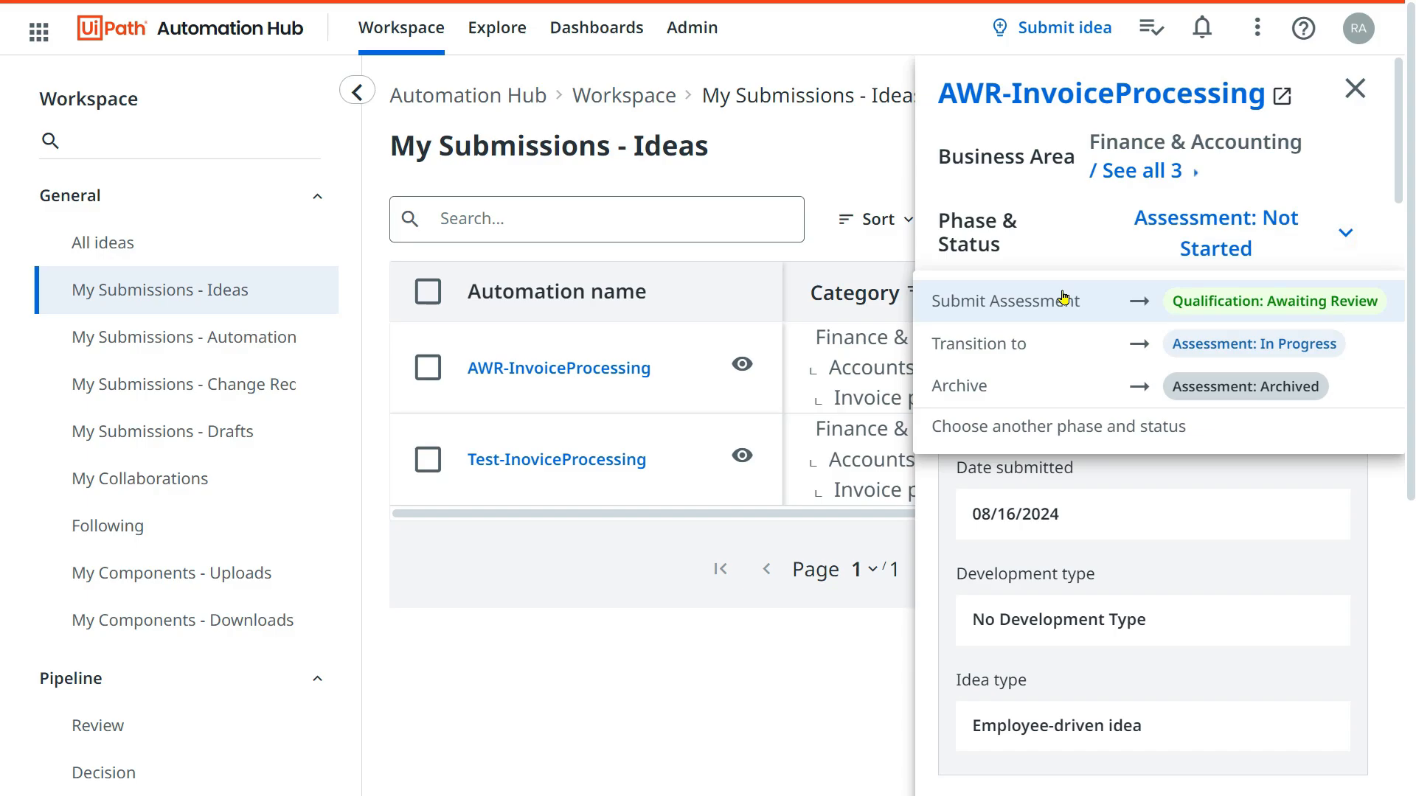
pyautogui.click(1354, 90)
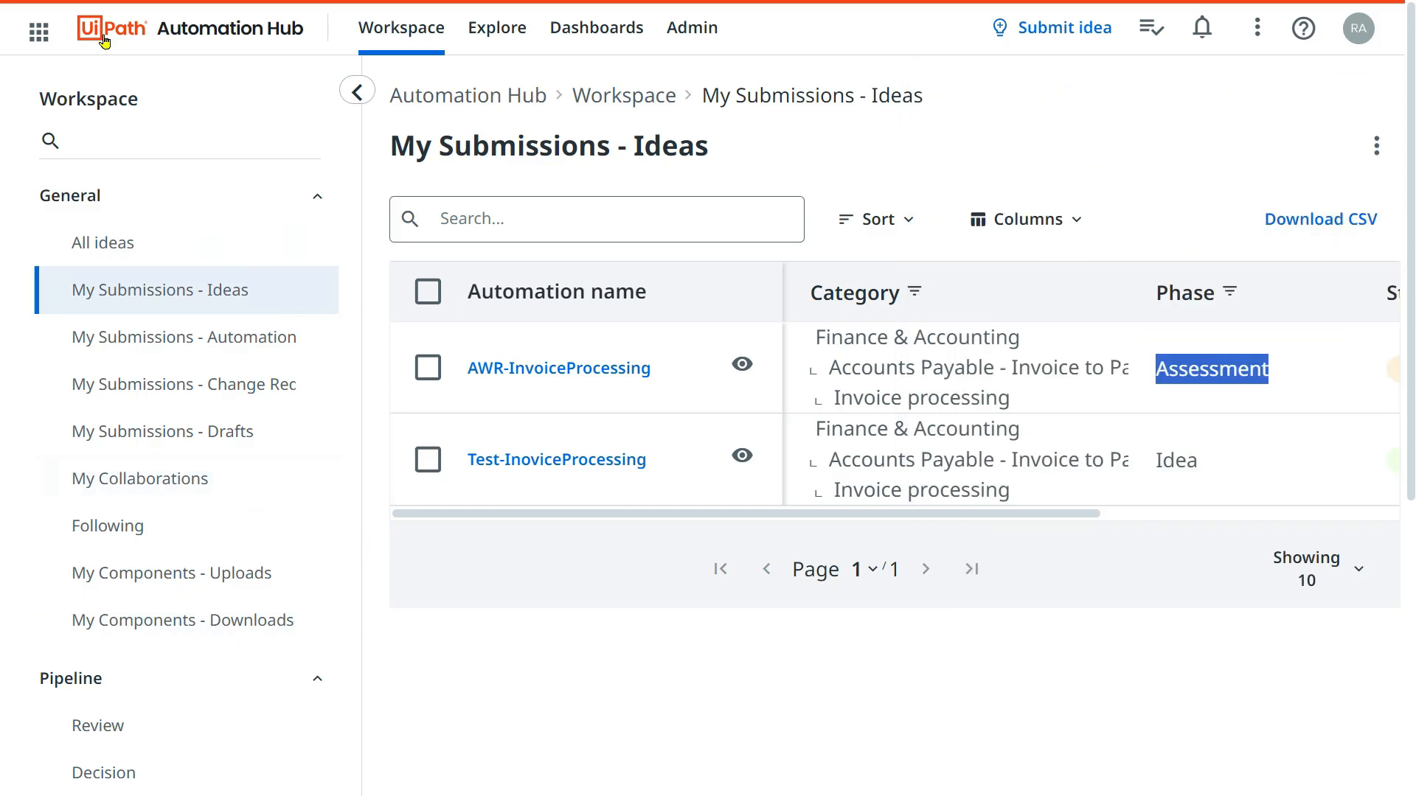
pyautogui.click(112, 102)
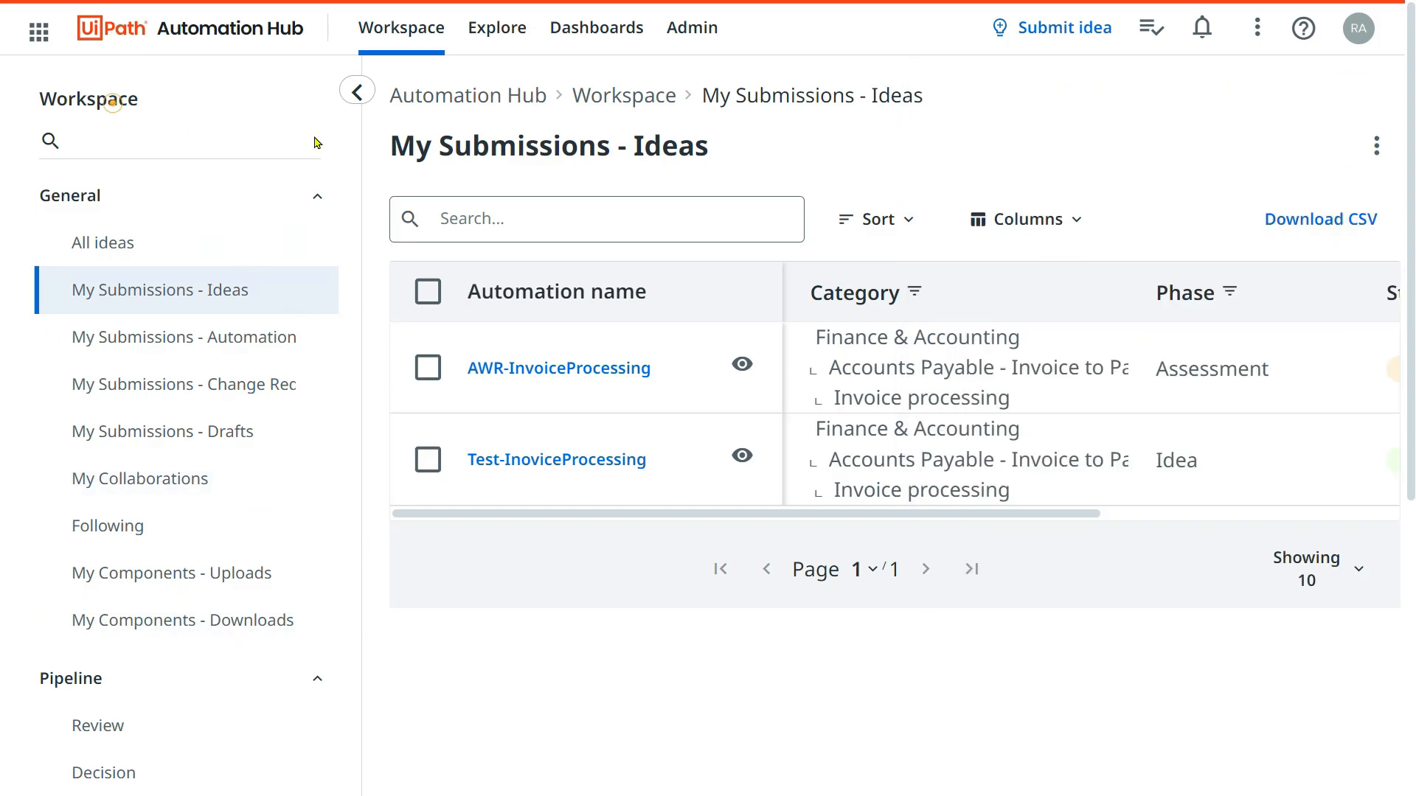
pyautogui.click(358, 93)
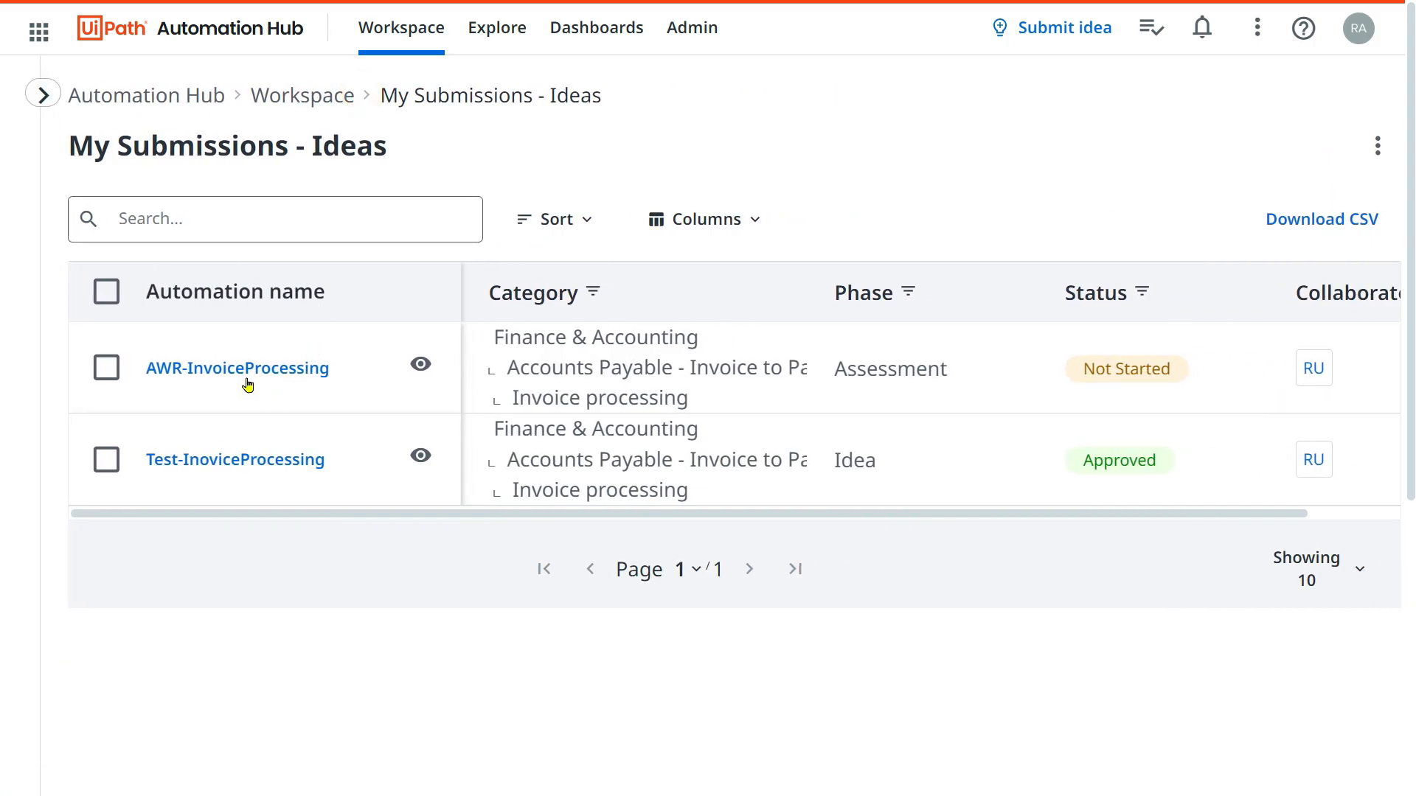
pyautogui.click(247, 380)
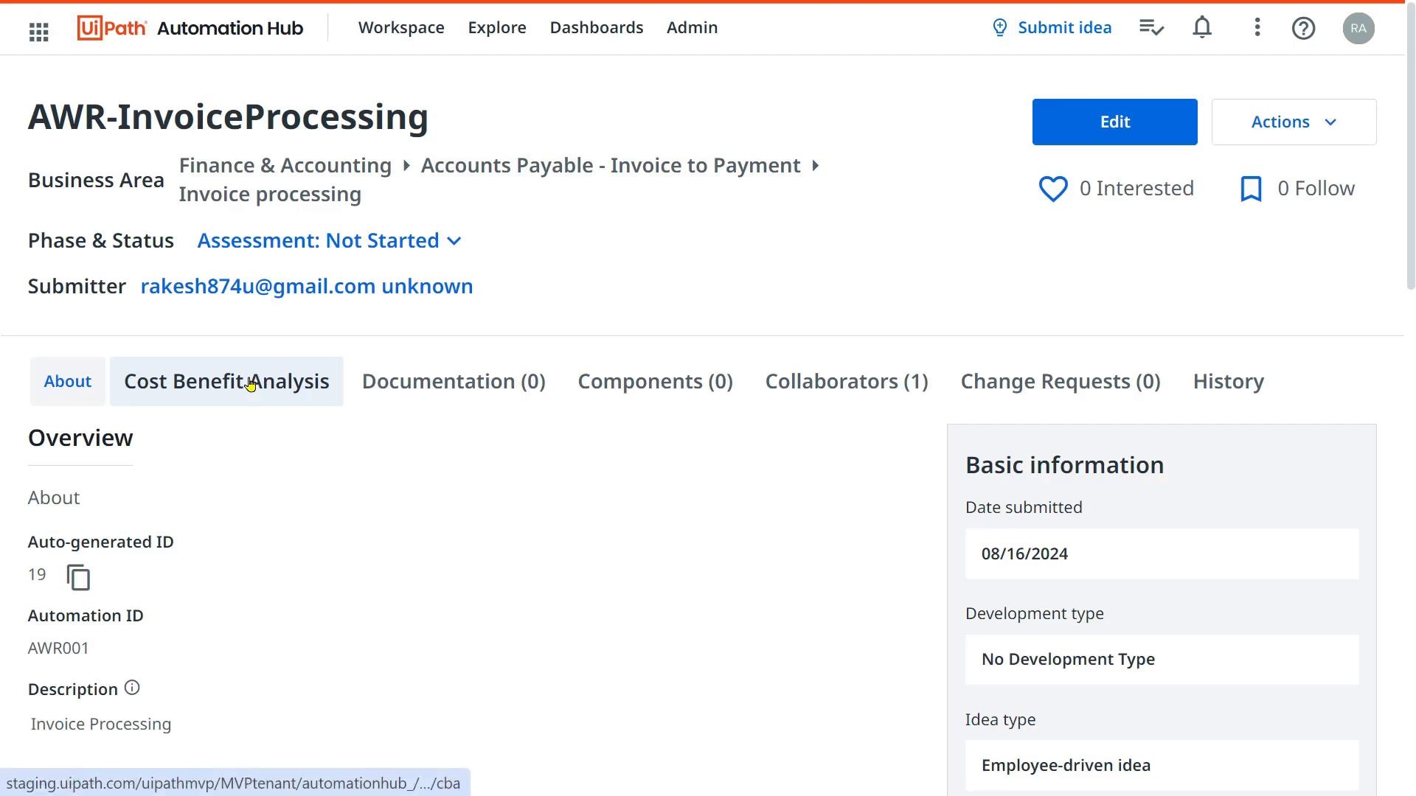
pyautogui.click(455, 243)
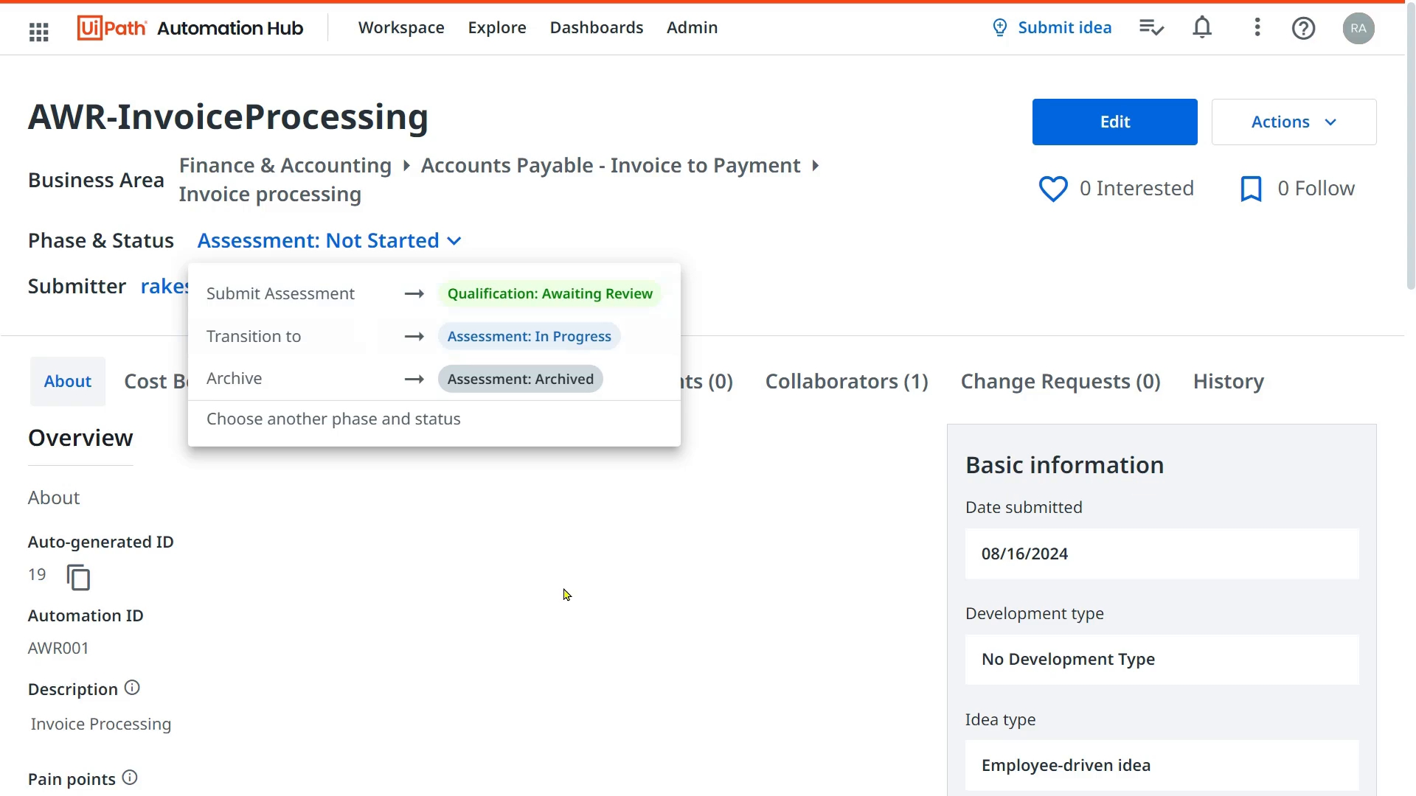
pyautogui.click(572, 599)
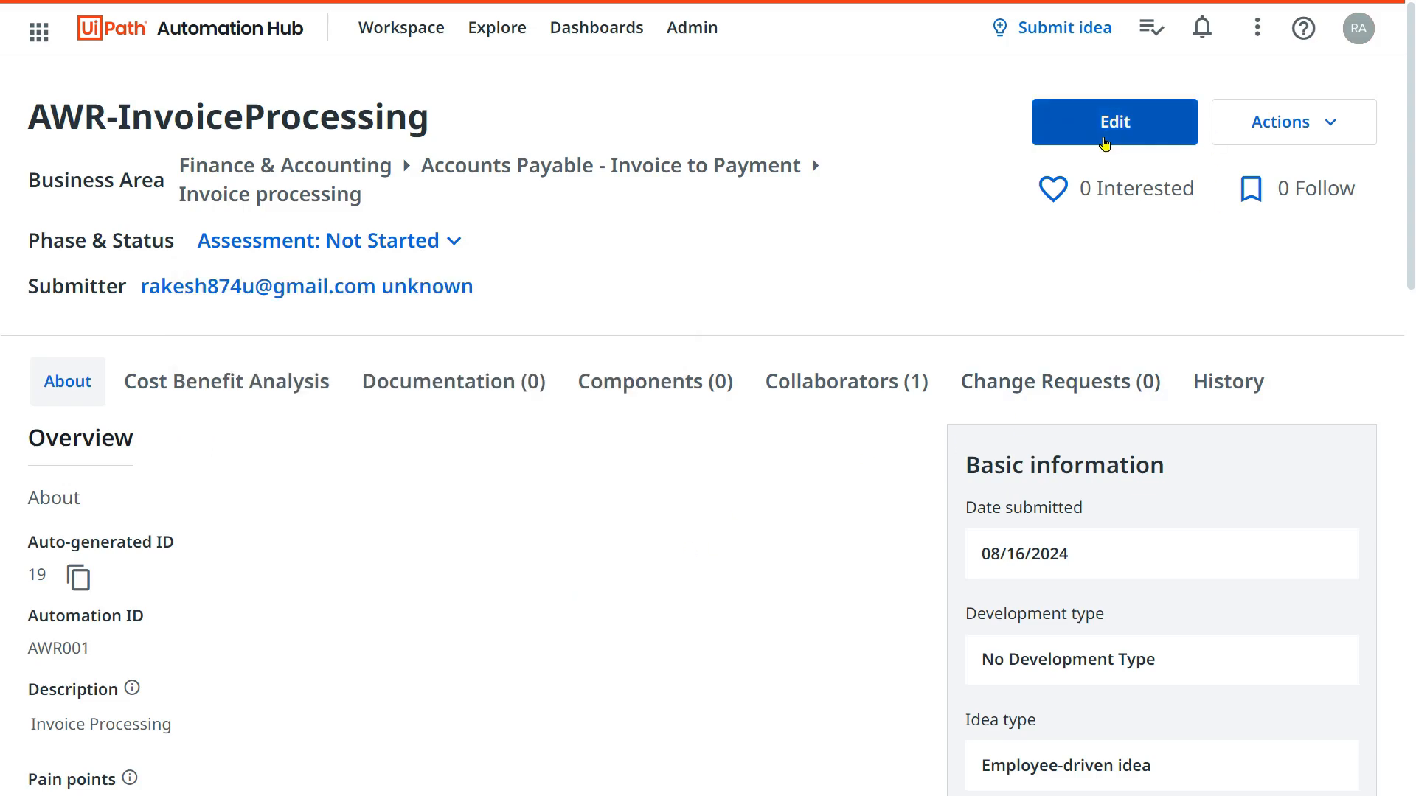
# - Open the AWR-InvoiceProcessing idea for editing and review its overview and High Level Assessment answers through to the Detailed Assessment section
pyautogui.click(1119, 133)
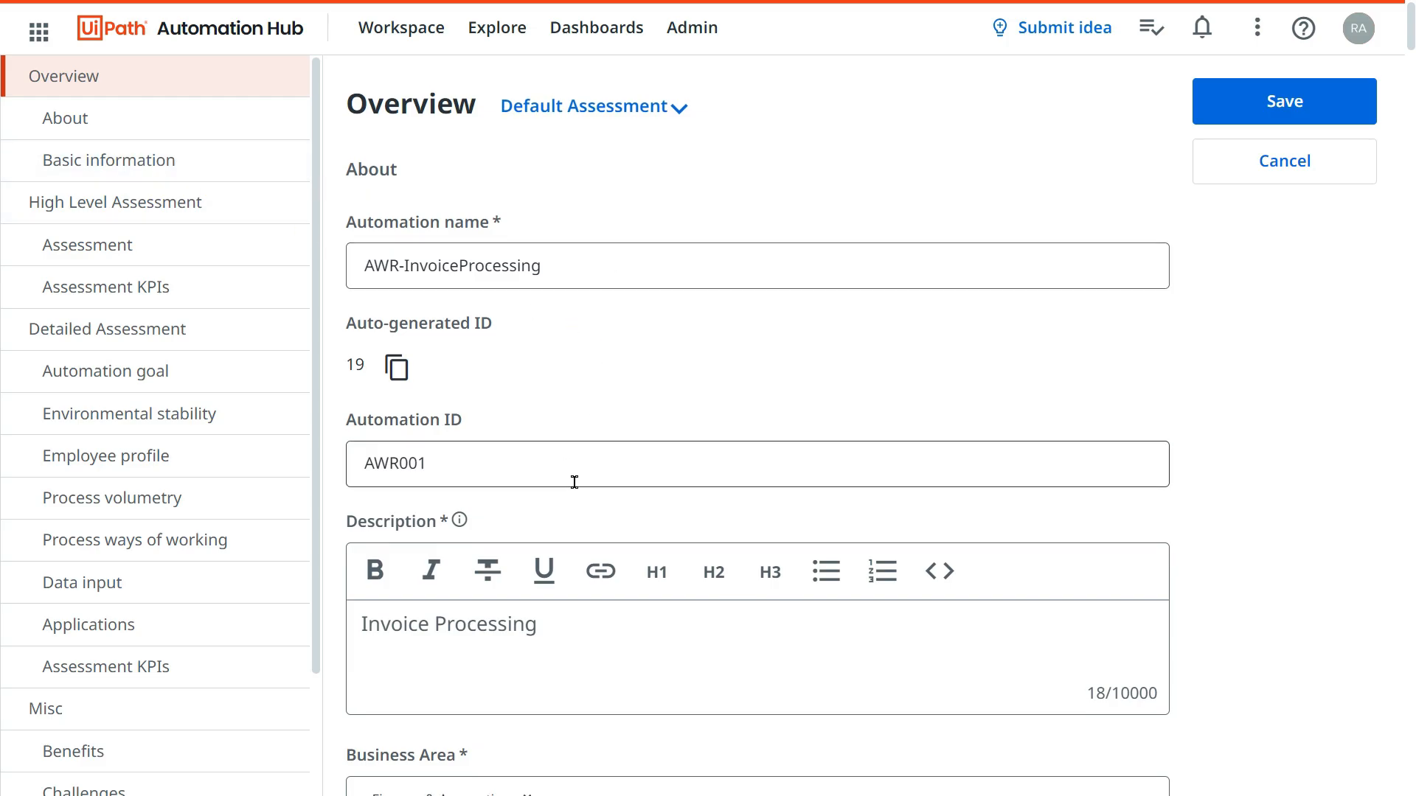
pyautogui.scroll(-6, 573, 480)
pyautogui.scroll(-14, 578, 461)
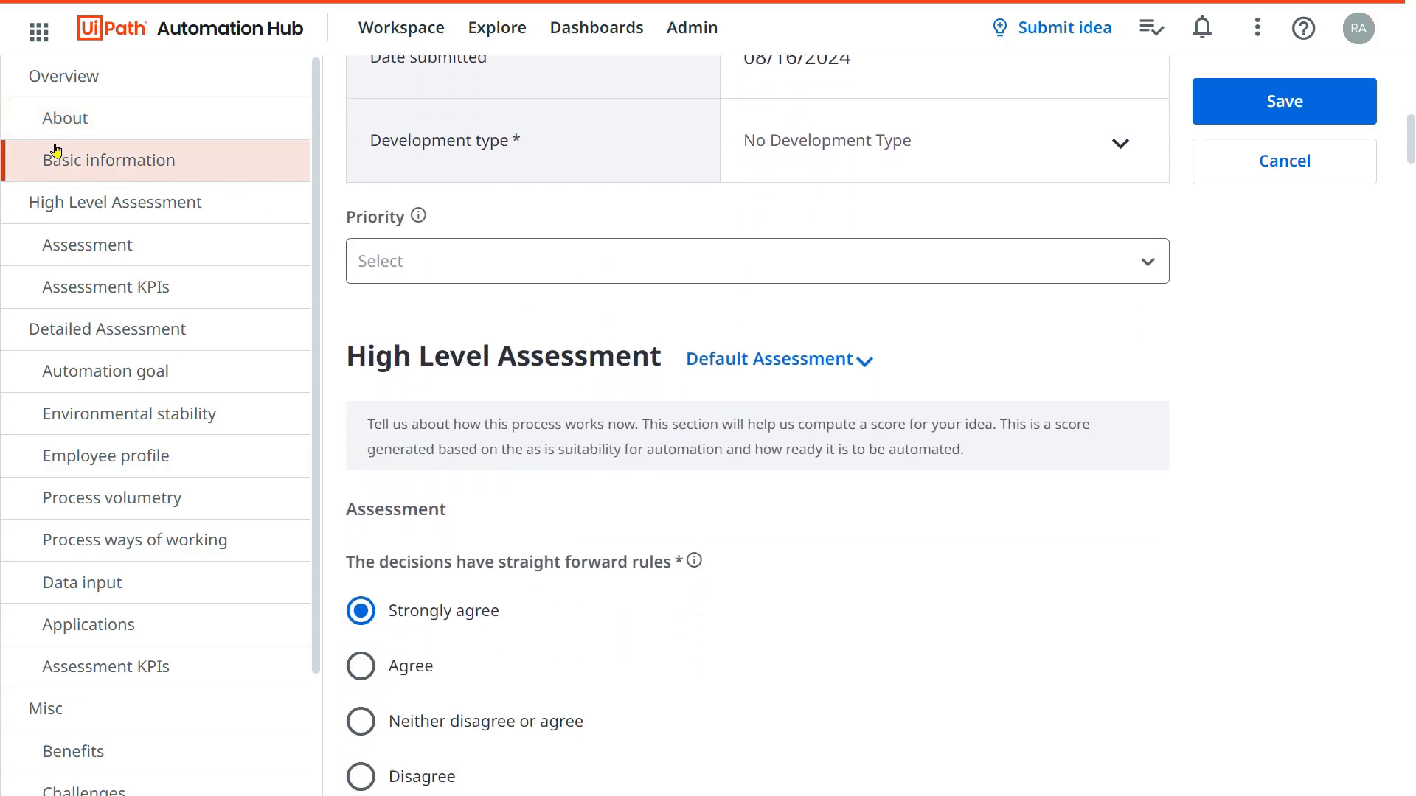
pyautogui.scroll(-1, 697, 455)
pyautogui.scroll(-3, 590, 461)
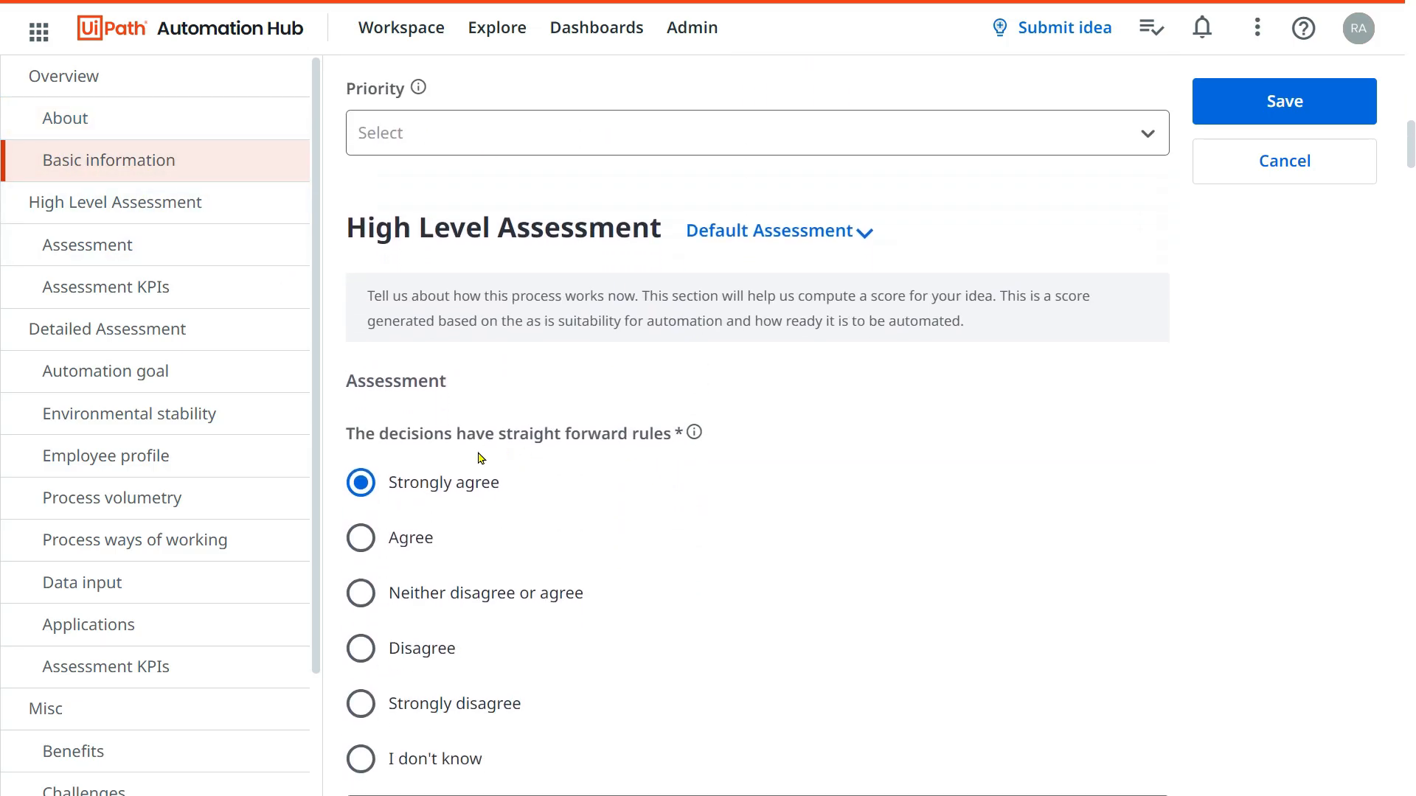
pyautogui.scroll(-1, 516, 324)
pyautogui.scroll(-10, 481, 348)
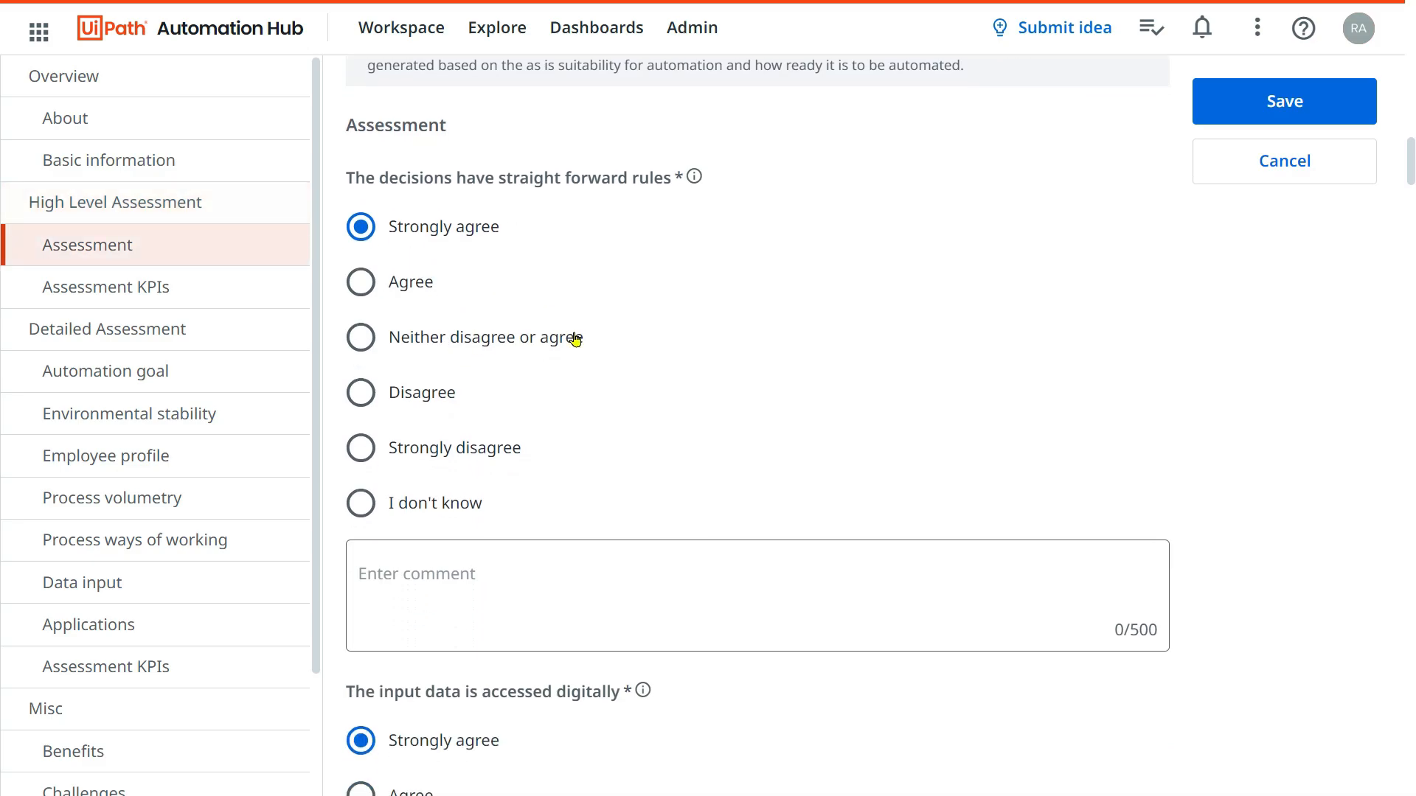
pyautogui.click(545, 500)
pyautogui.scroll(-6, 545, 500)
pyautogui.click(546, 500)
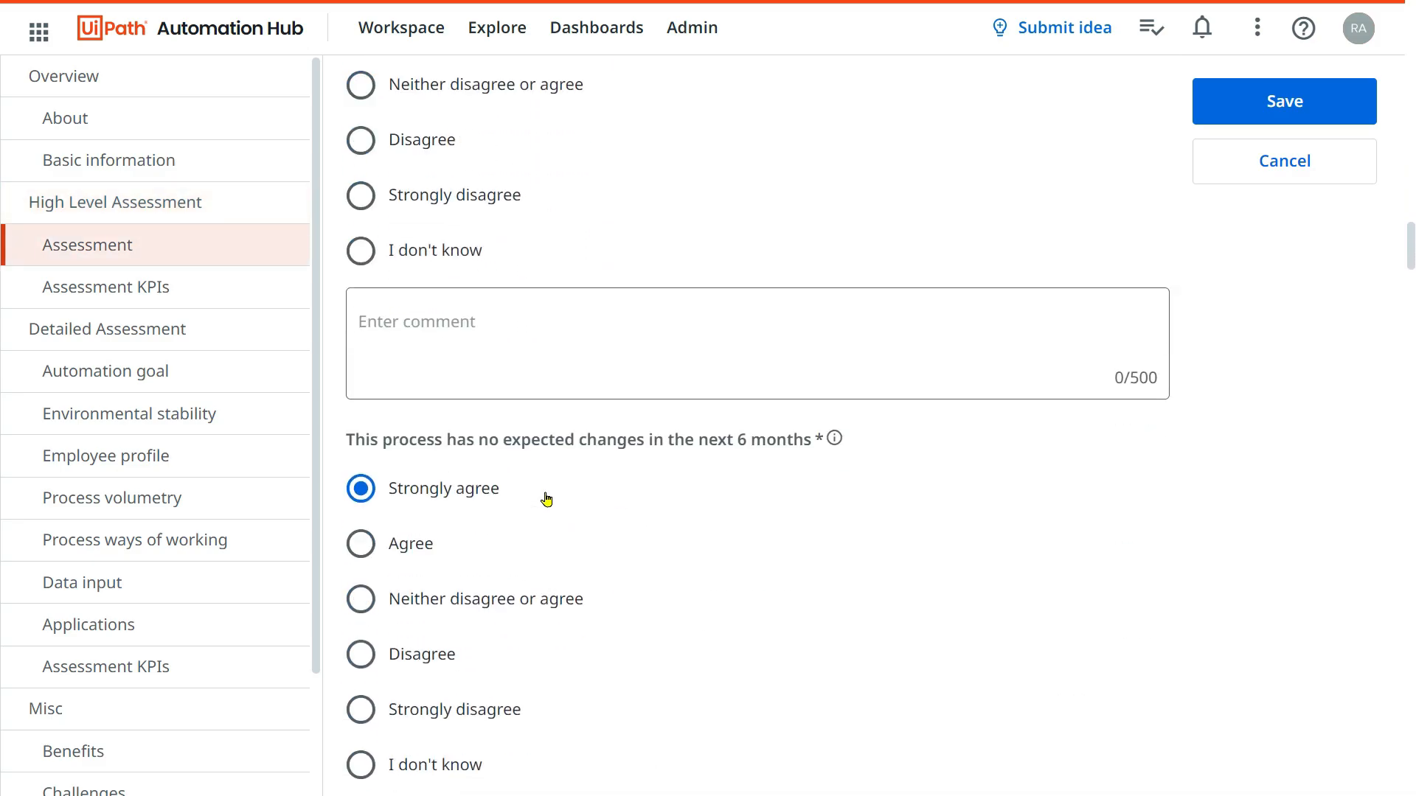
pyautogui.scroll(-6, 545, 501)
pyautogui.scroll(-10, 555, 499)
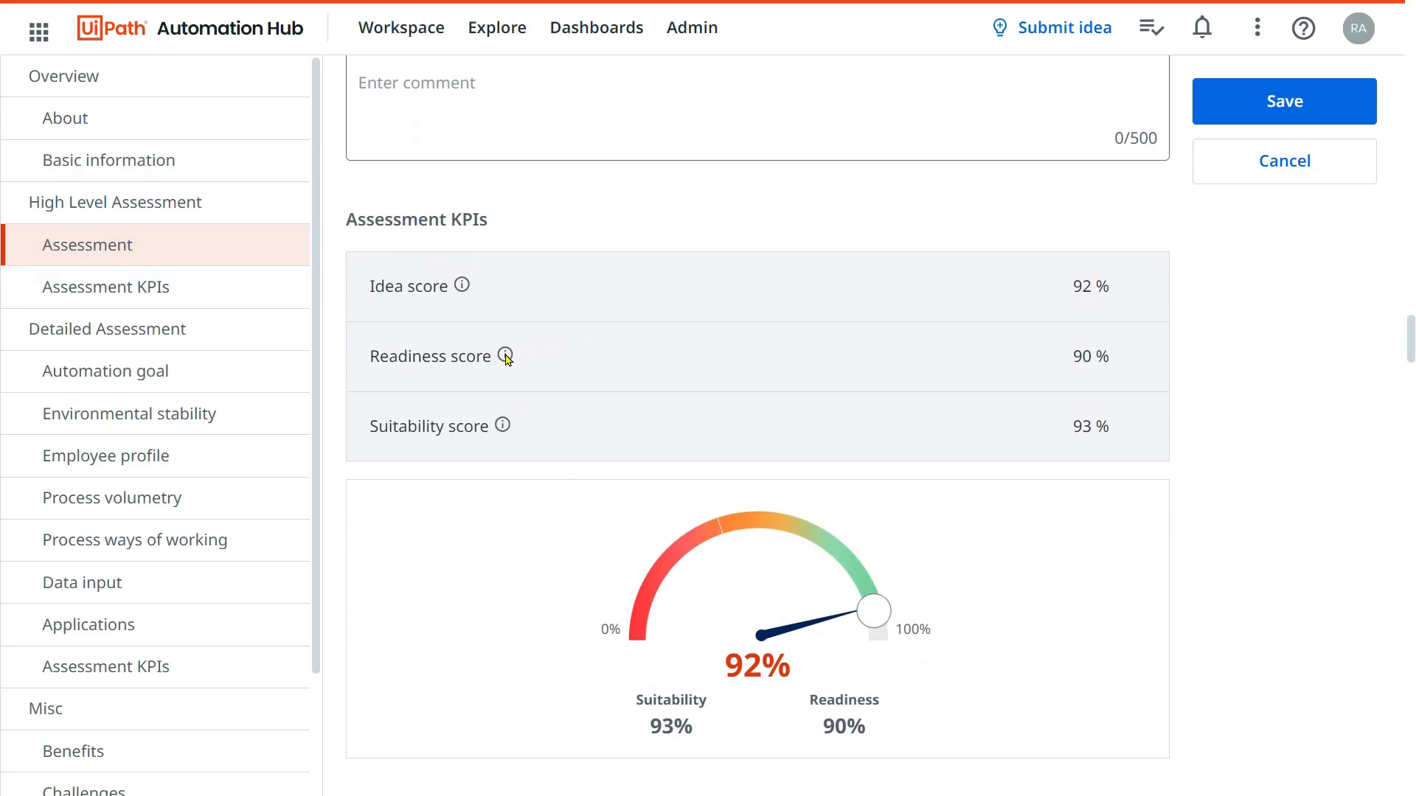
pyautogui.scroll(-10, 988, 492)
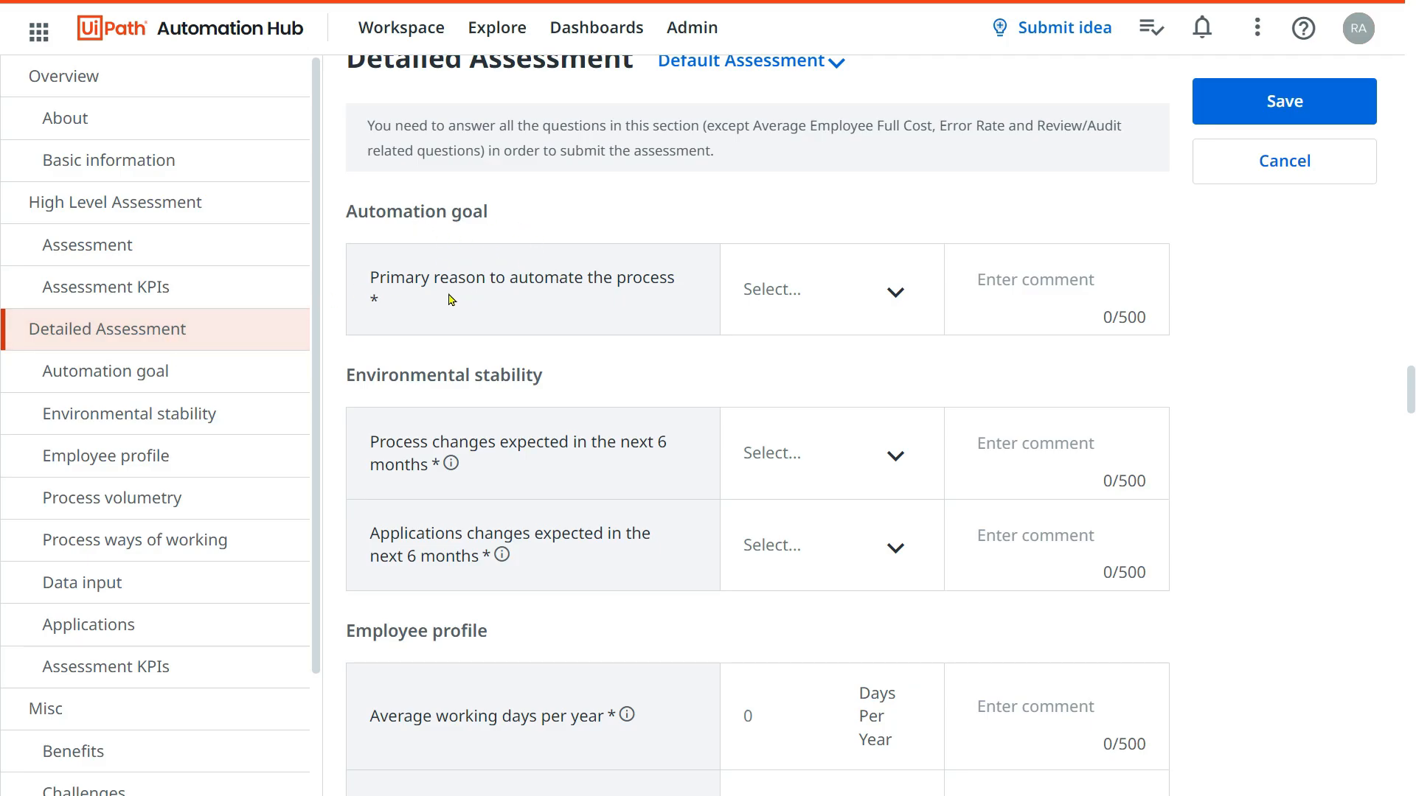
# - Set the primary reason to automate the process to Cost and add the comment 15000000
pyautogui.click(895, 293)
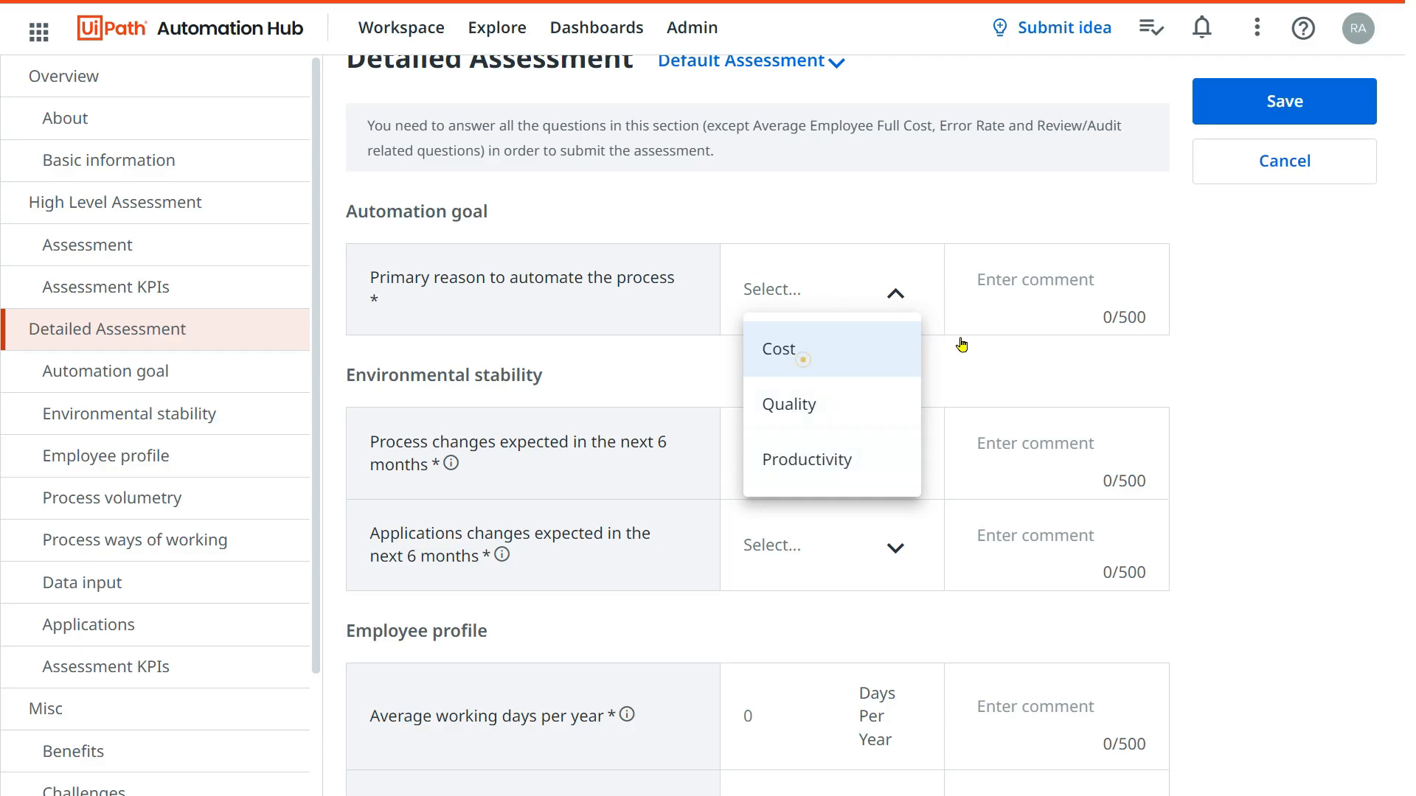
pyautogui.click(804, 358)
pyautogui.click(1007, 298)
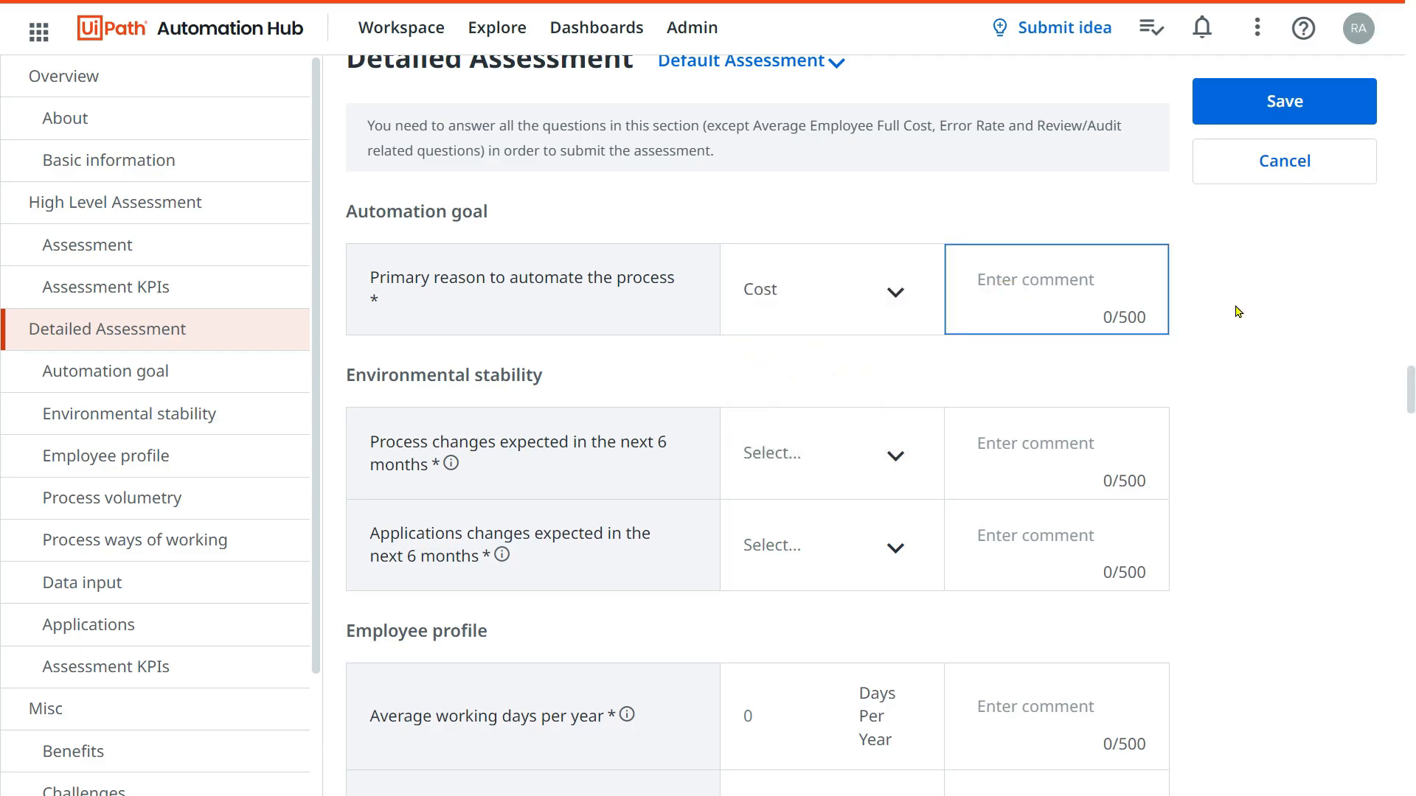
pyautogui.write('2')
pyautogui.press('BackSpace')
pyautogui.write('15000000')
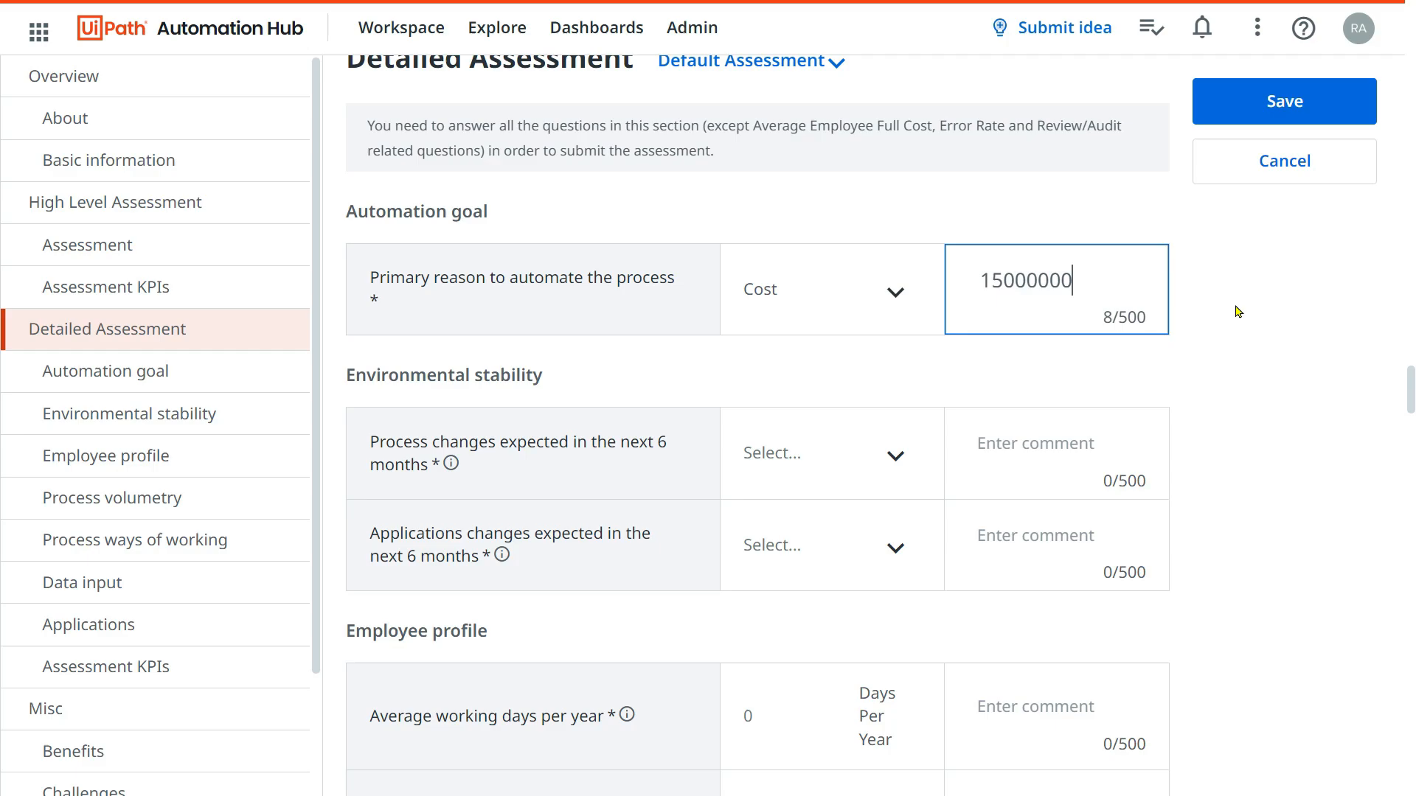
pyautogui.click(1264, 370)
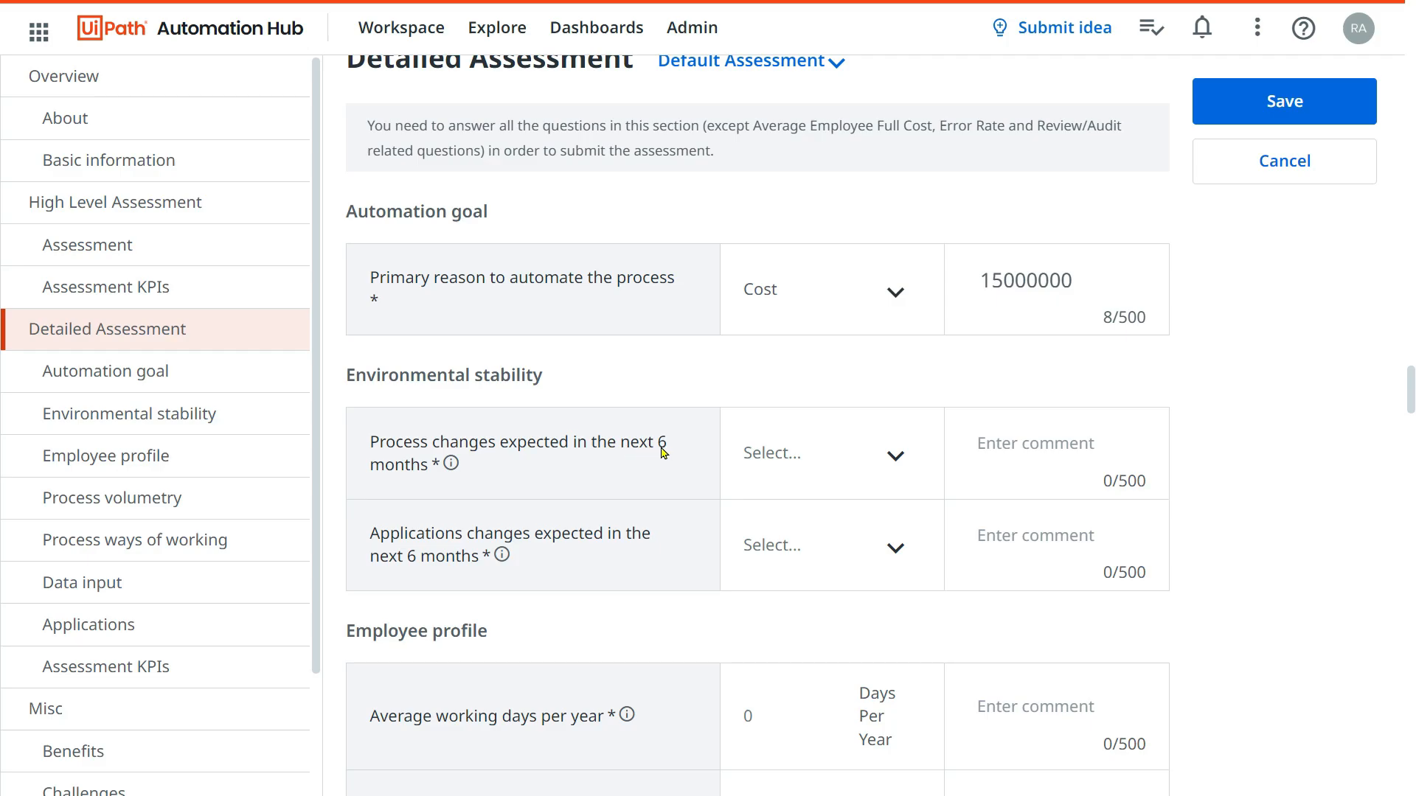
# - Set both the process and the applications changes expected in the next 6 months to No change expected
pyautogui.click(894, 454)
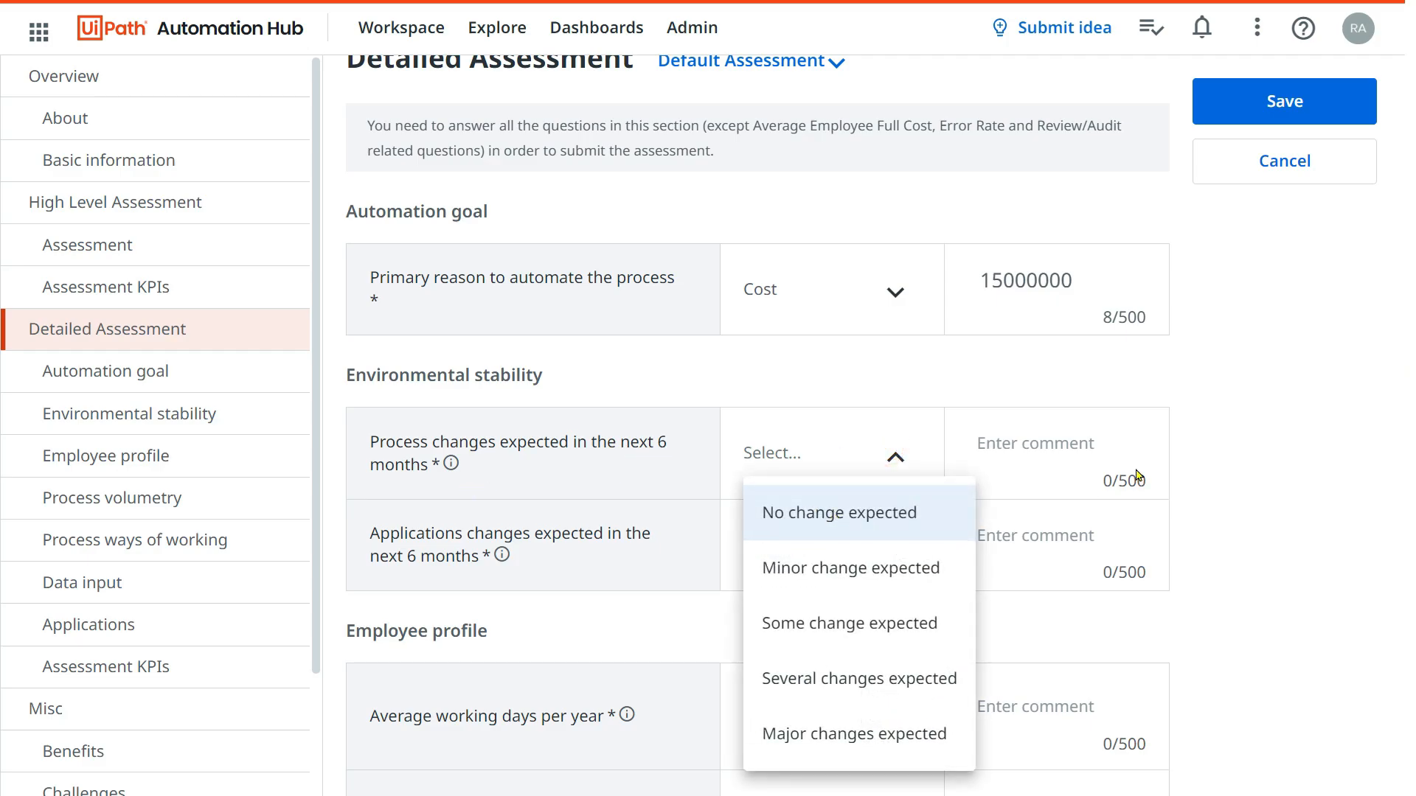
pyautogui.press('Return')
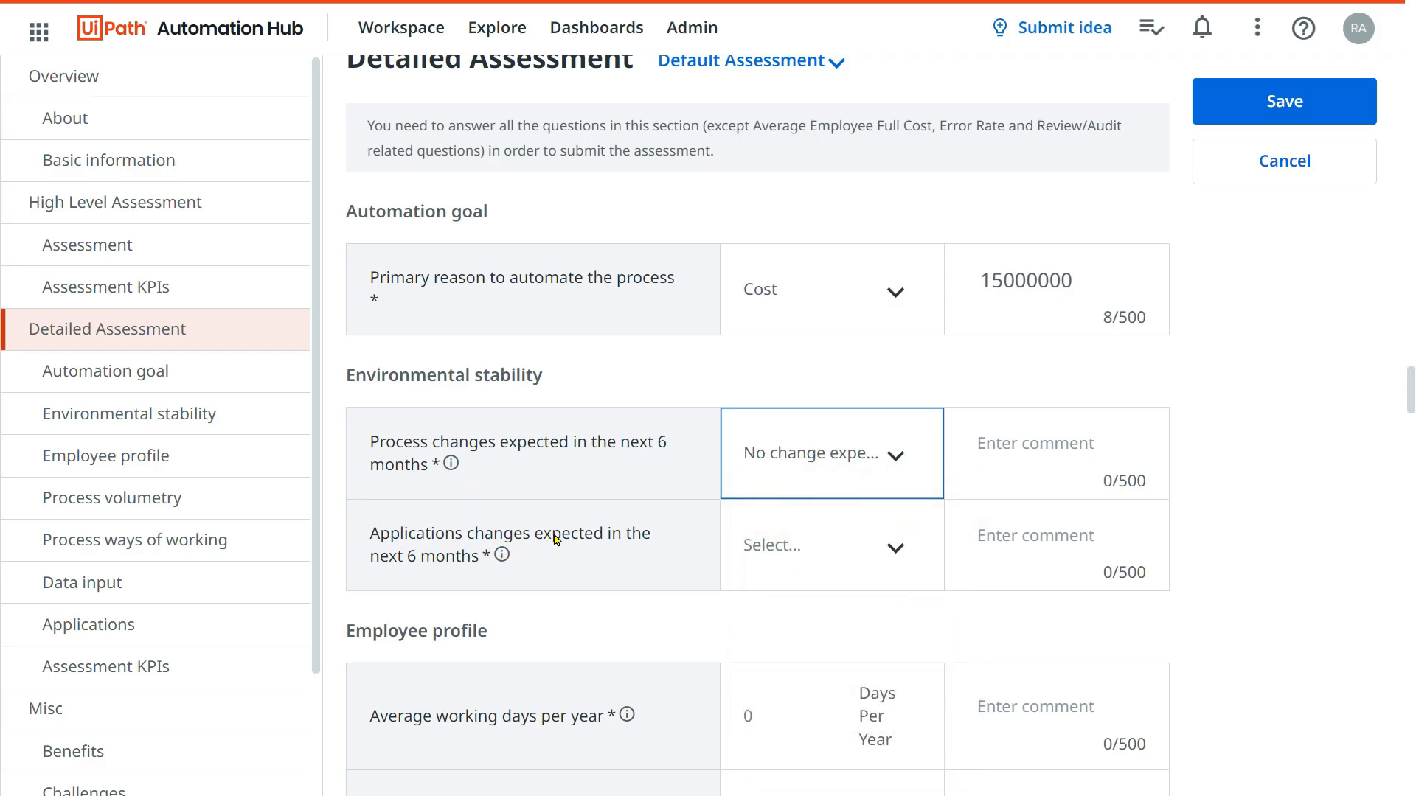
pyautogui.click(894, 547)
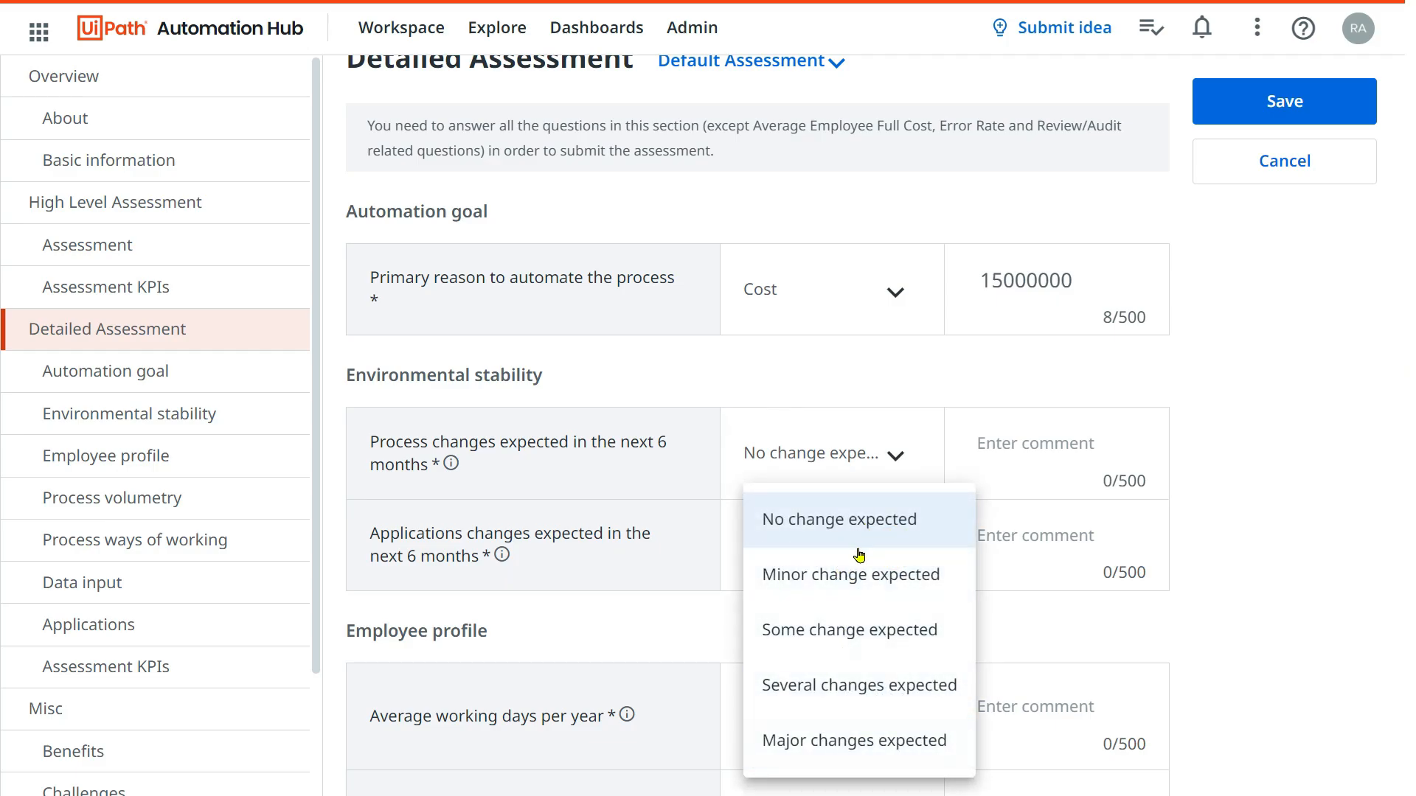
pyautogui.click(867, 529)
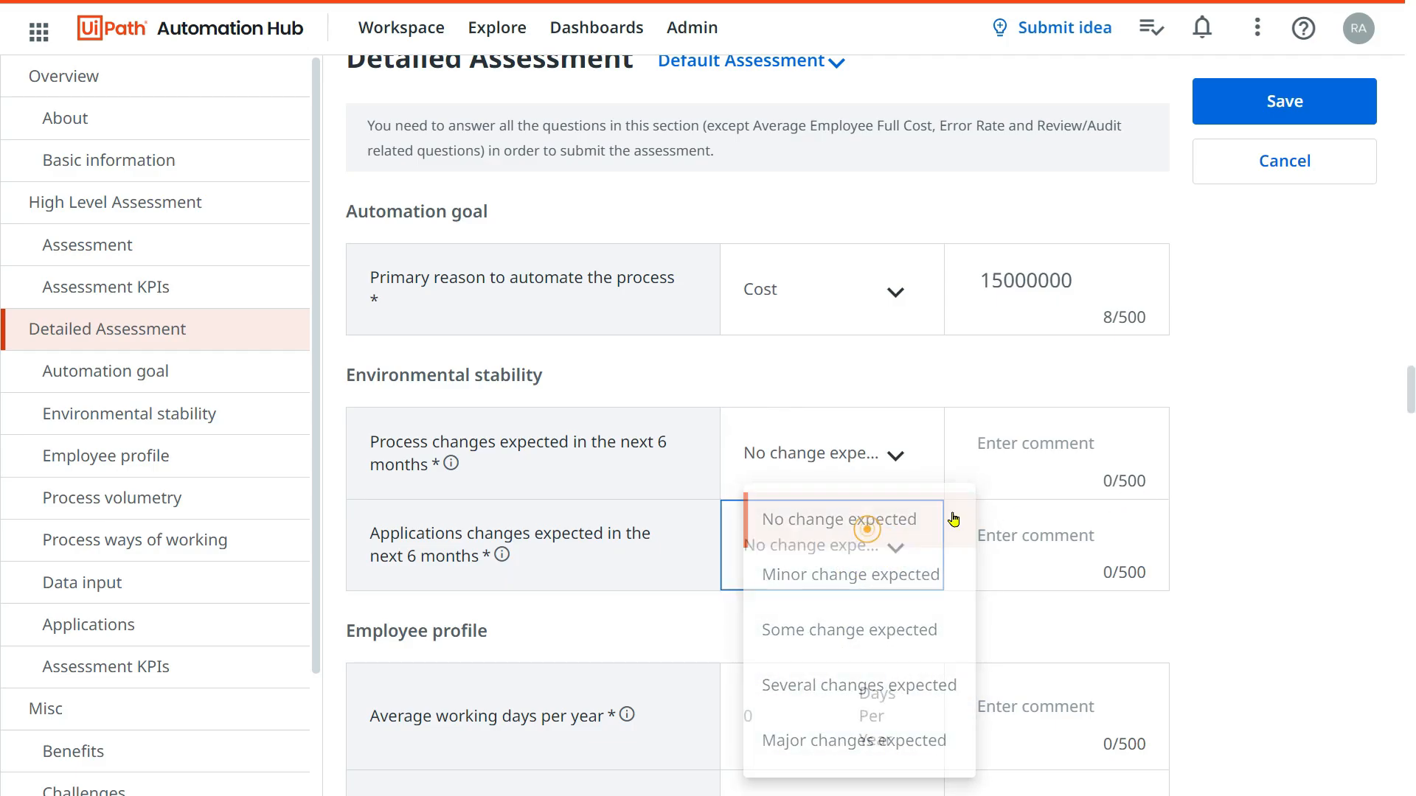
pyautogui.scroll(-2, 1255, 499)
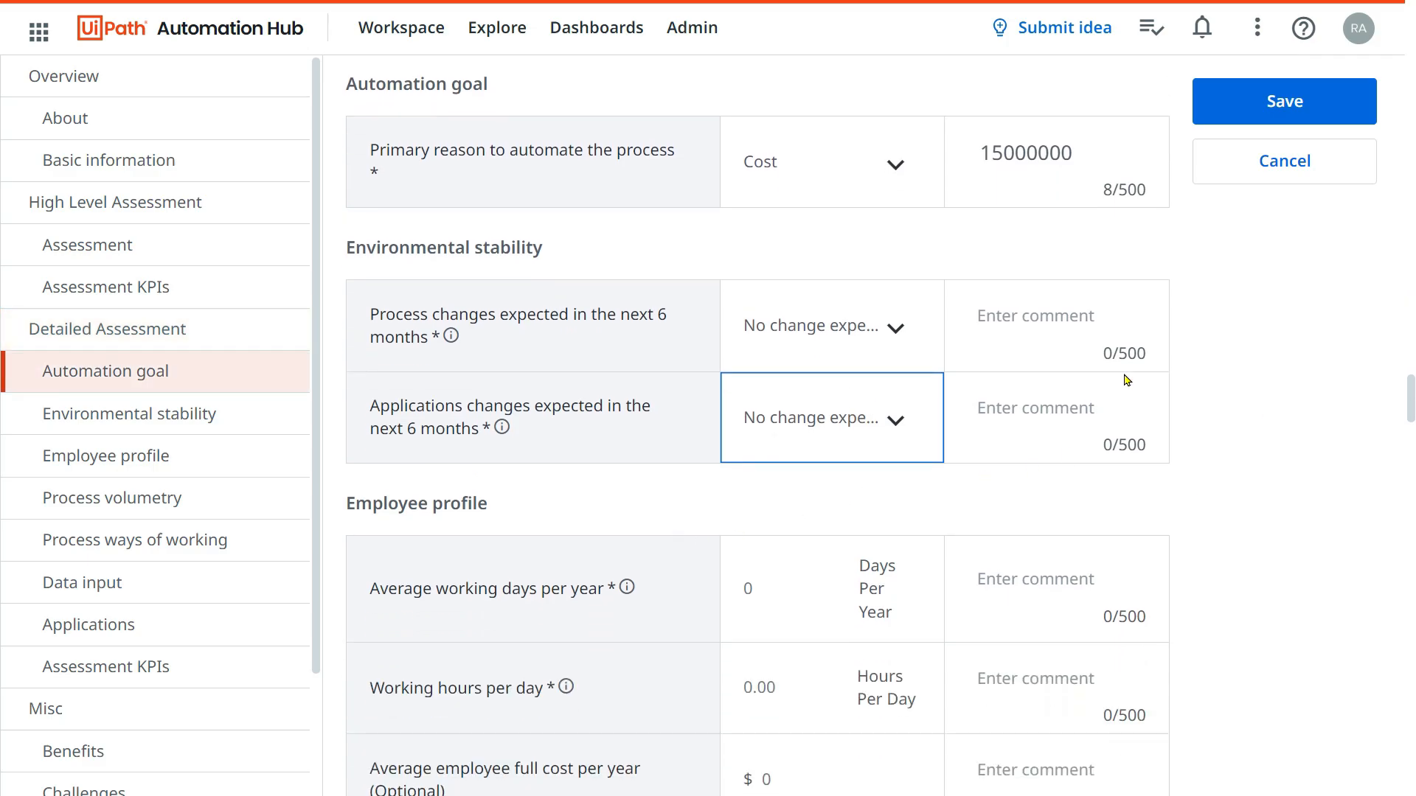
pyautogui.click(1011, 409)
pyautogui.click(1000, 306)
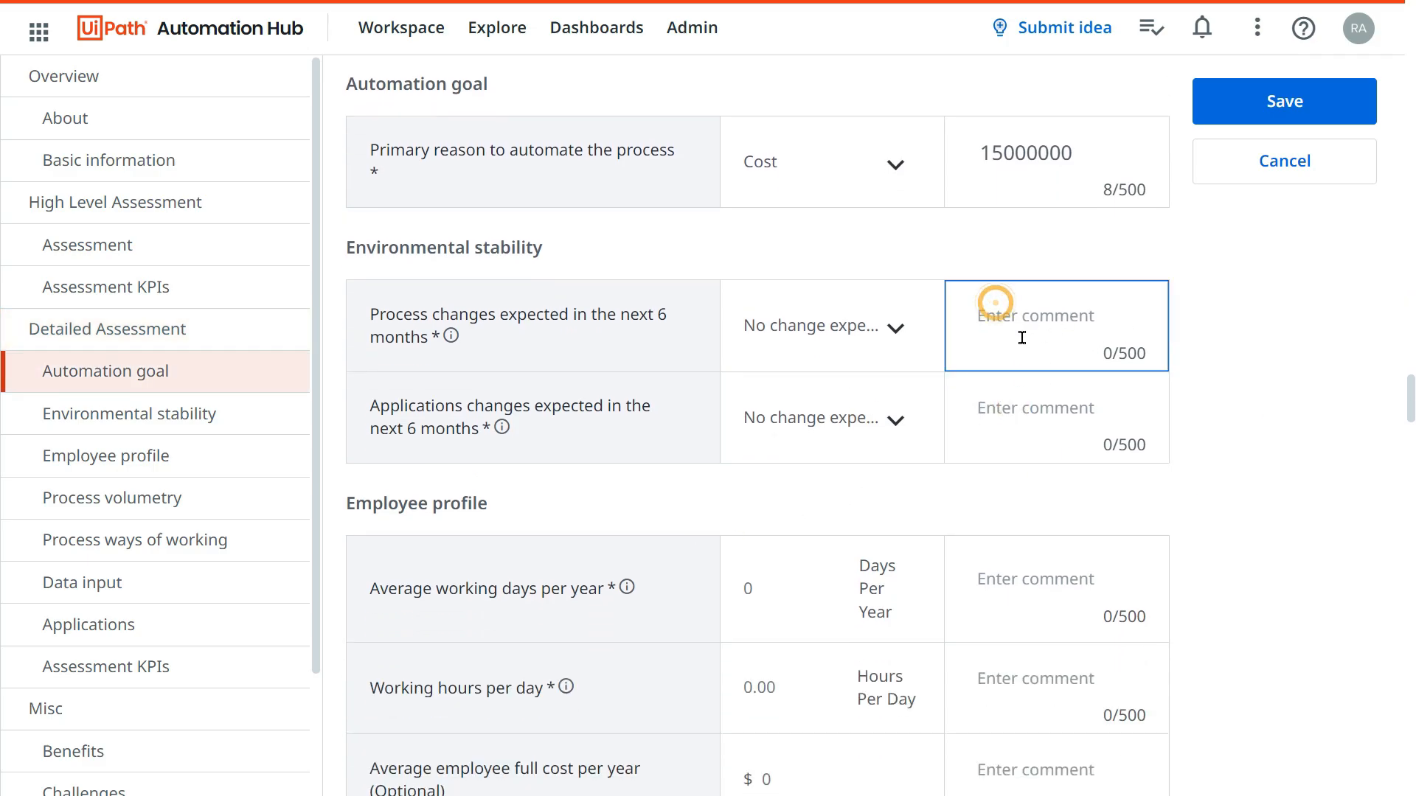
pyautogui.click(990, 402)
# - Set the average working days per year to 320 in the Employee profile section
pyautogui.scroll(-2, 767, 495)
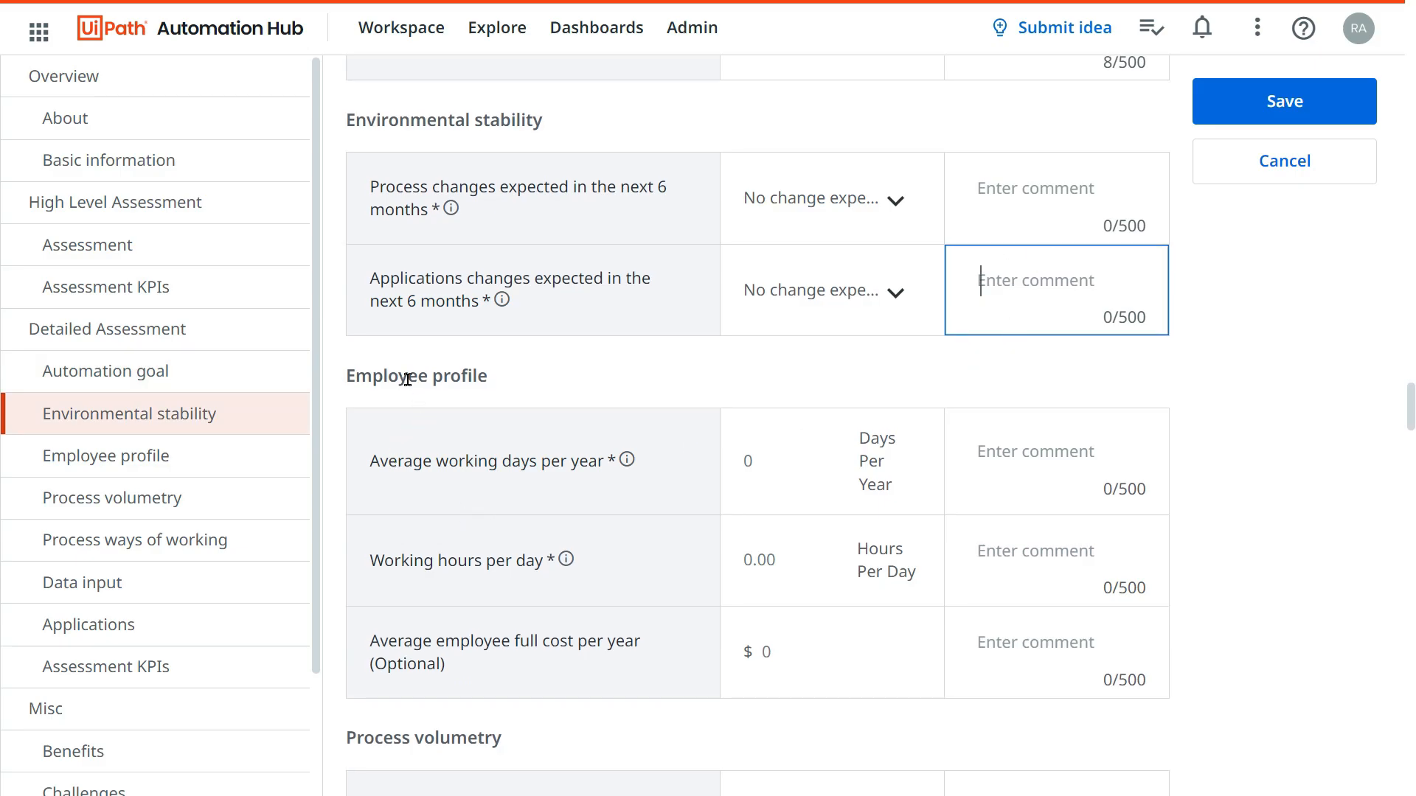
pyautogui.scroll(-2, 706, 491)
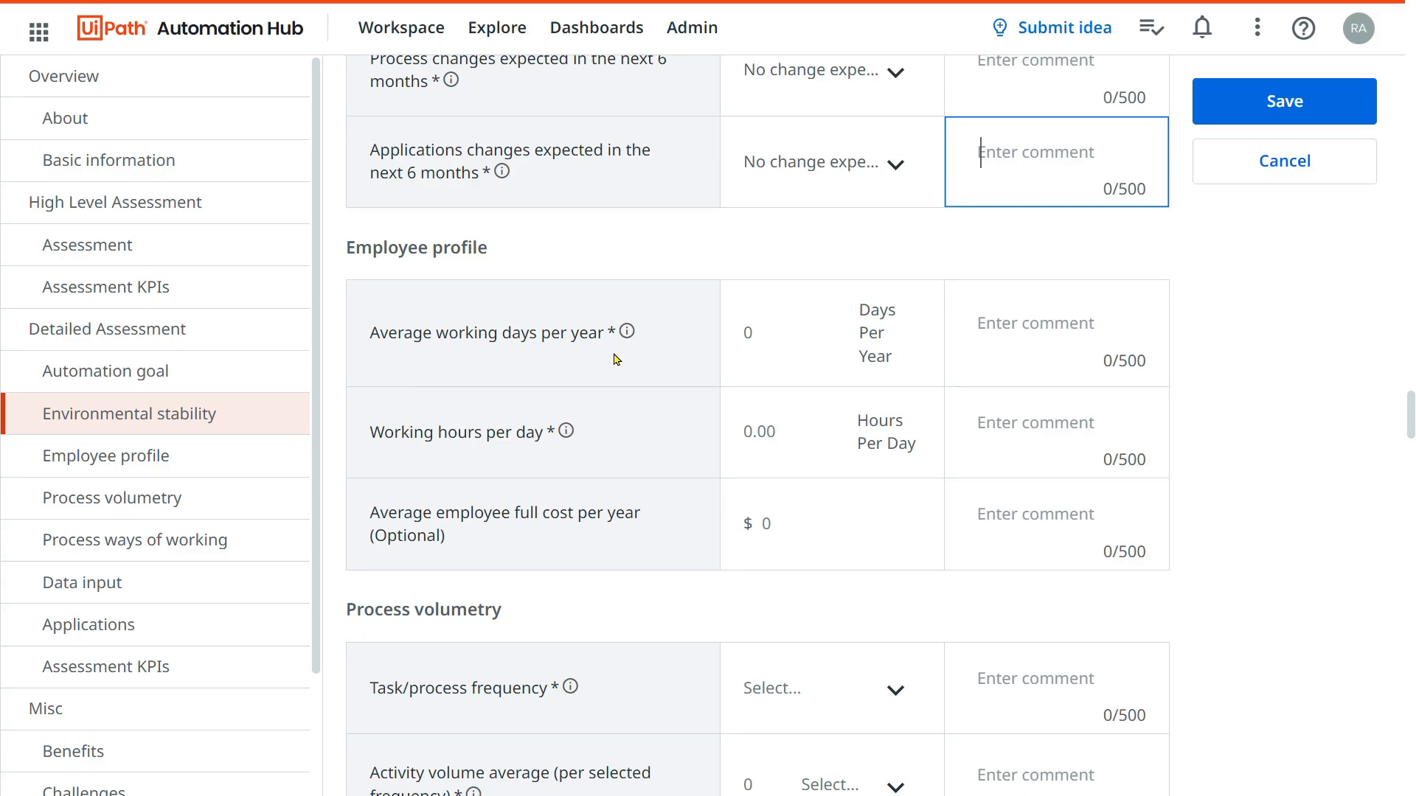
pyautogui.click(774, 347)
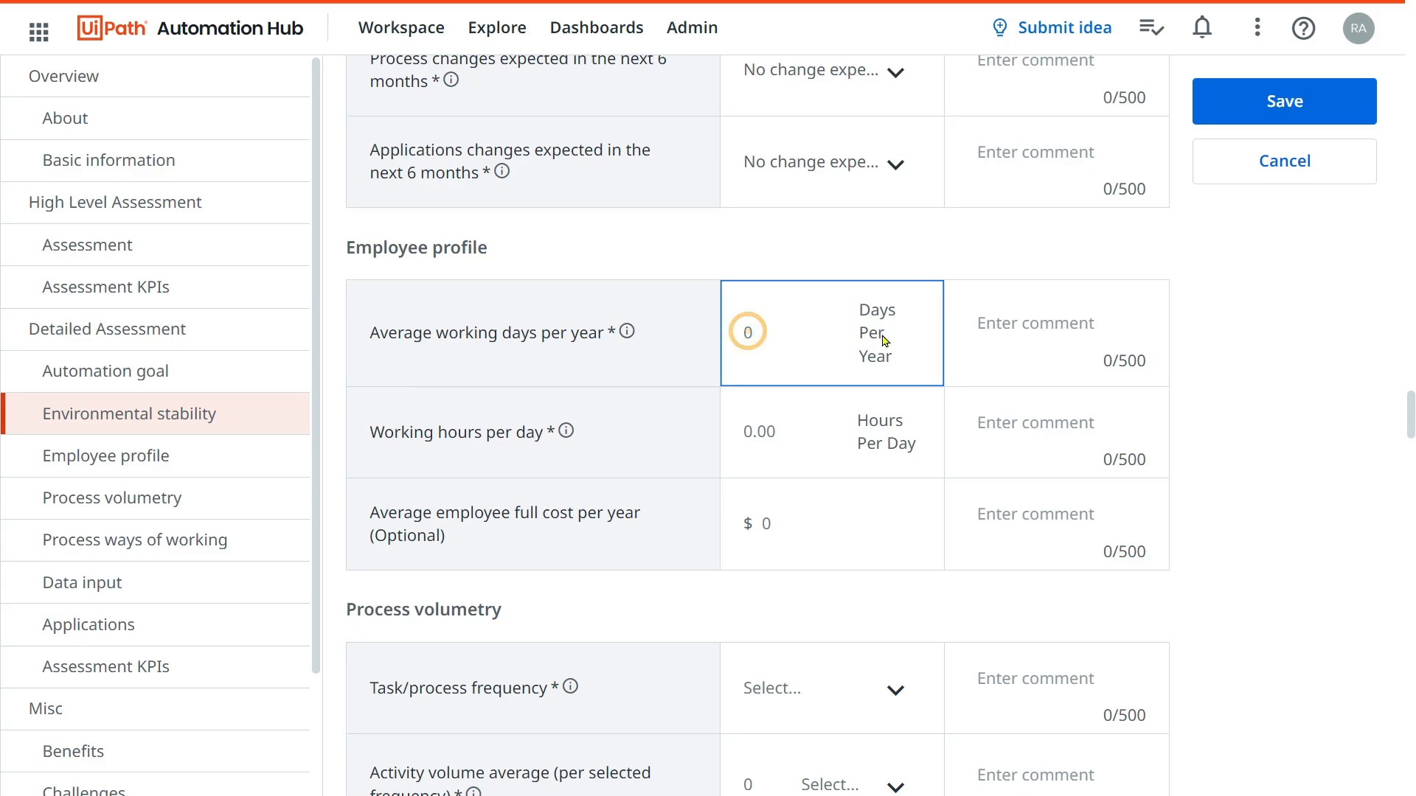
pyautogui.scroll(-3, 883, 344)
pyautogui.scroll(-6, 885, 340)
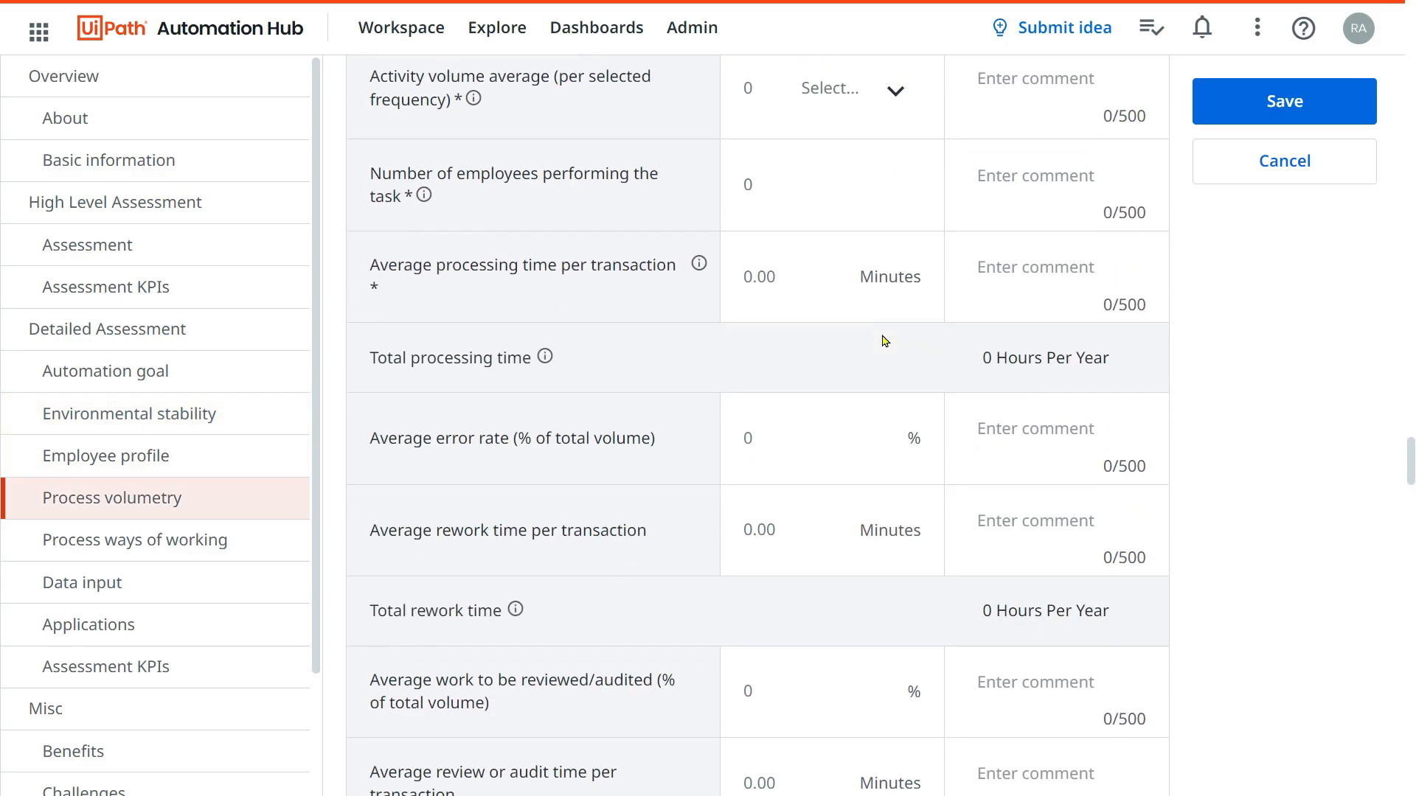
pyautogui.scroll(5, 884, 341)
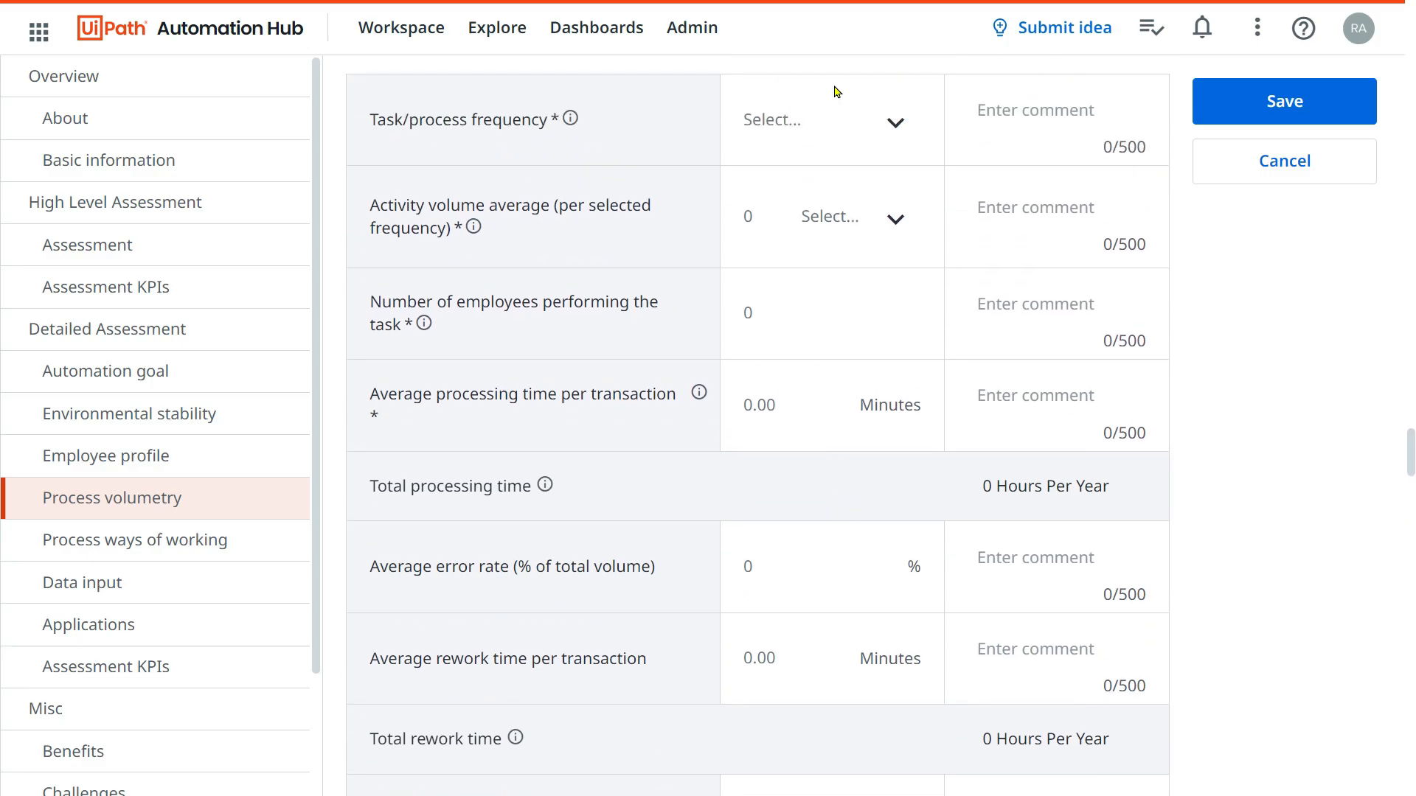
pyautogui.scroll(3, 663, 395)
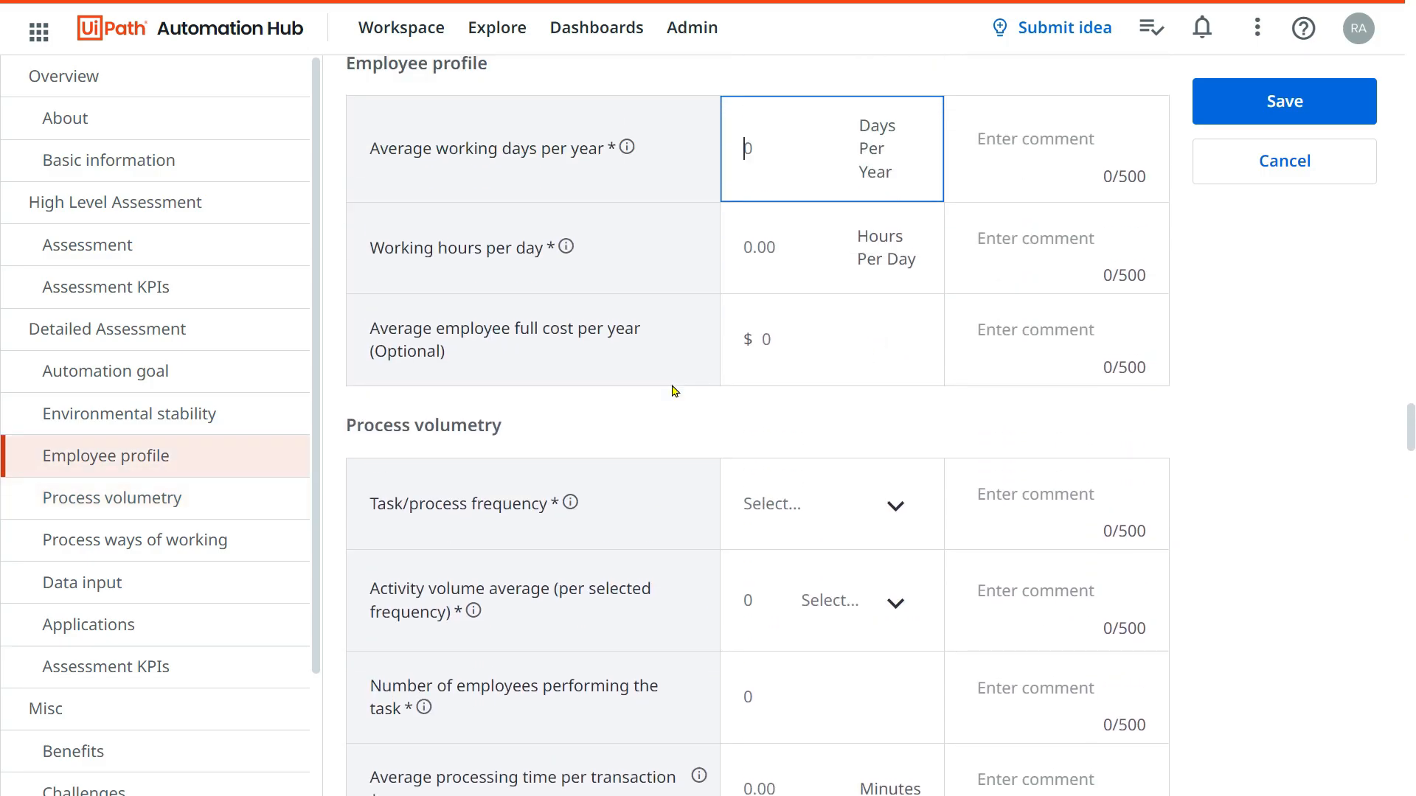
pyautogui.click(762, 274)
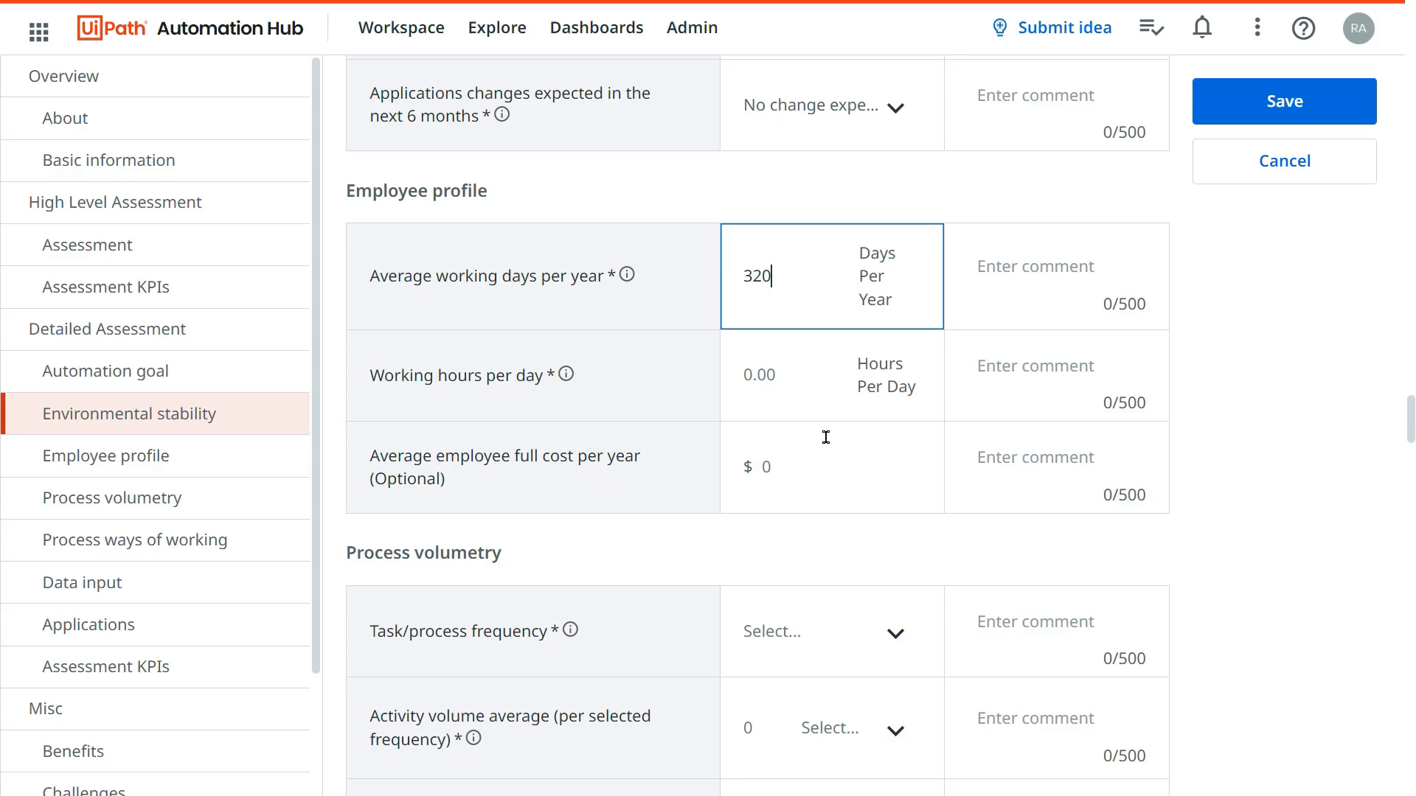
# - Set the working hours per day to 8 and the average employee full cost per year to $1500000
pyautogui.click(782, 366)
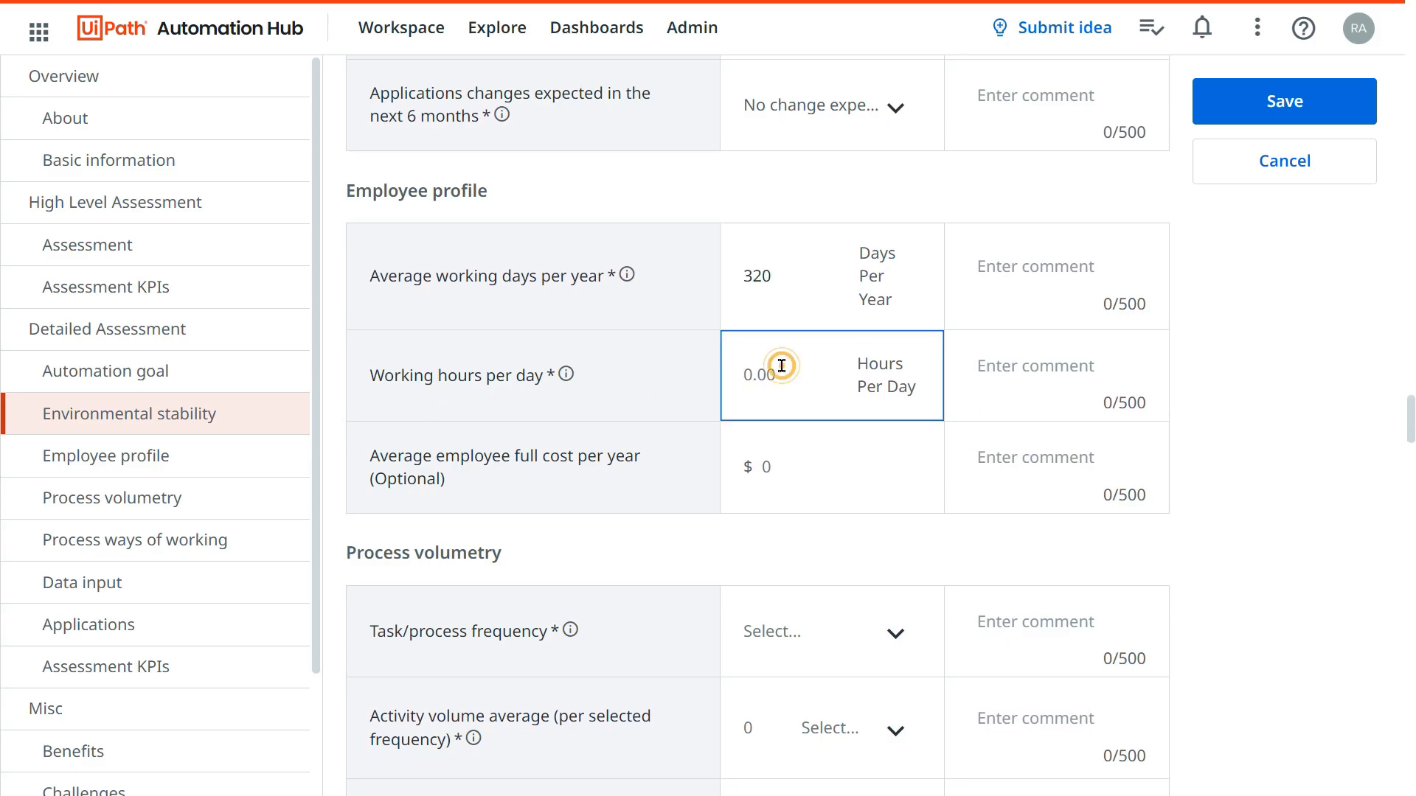
pyautogui.write('8')
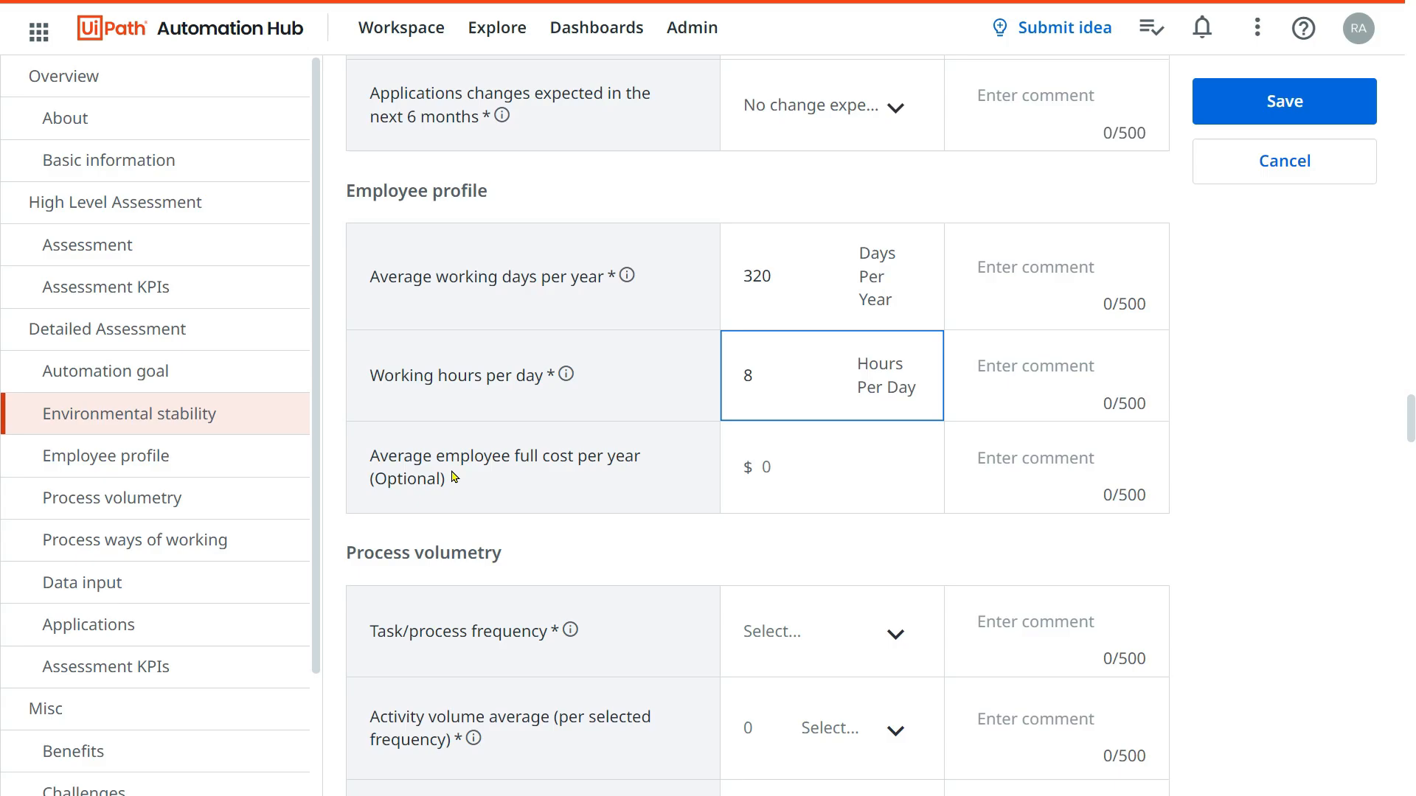
pyautogui.click(783, 469)
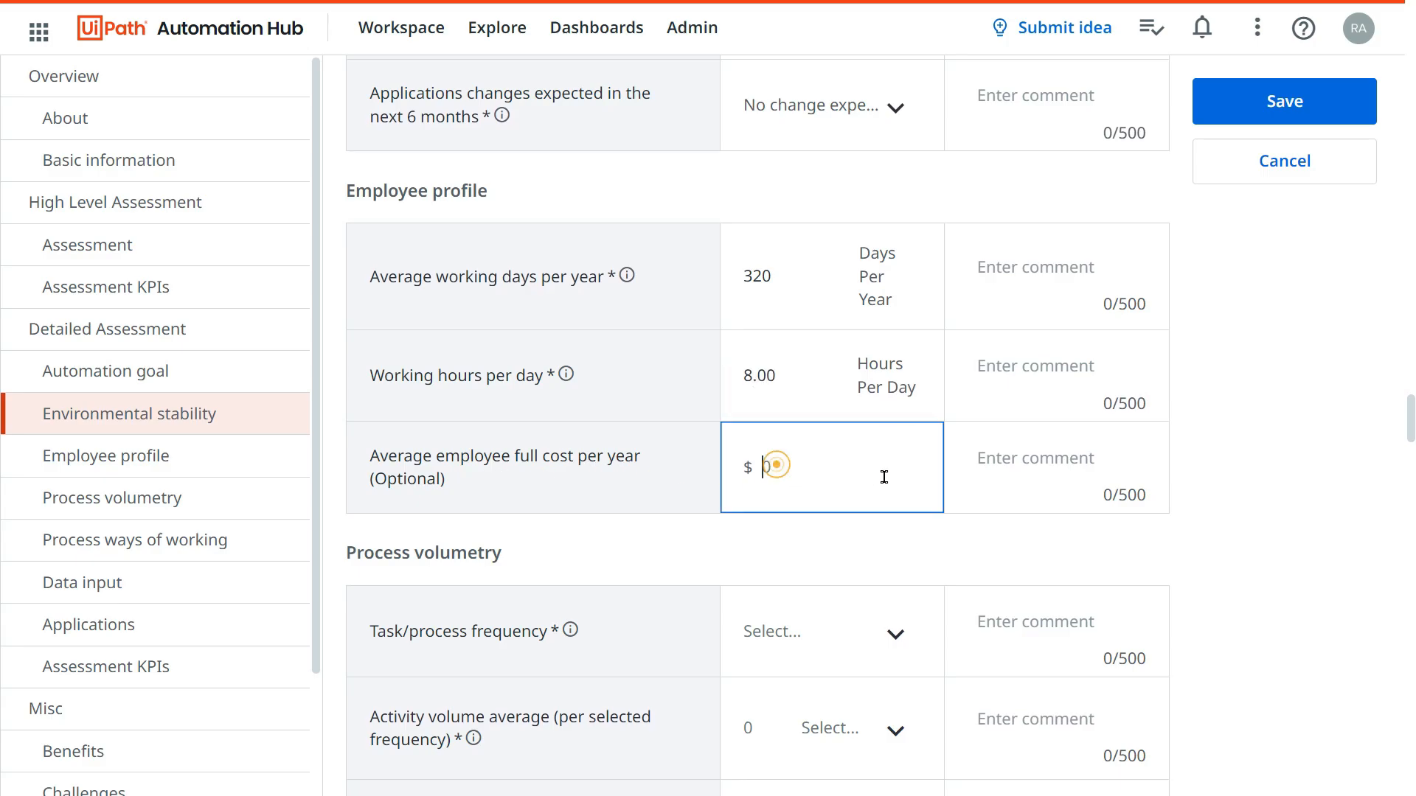
pyautogui.write('1500000')
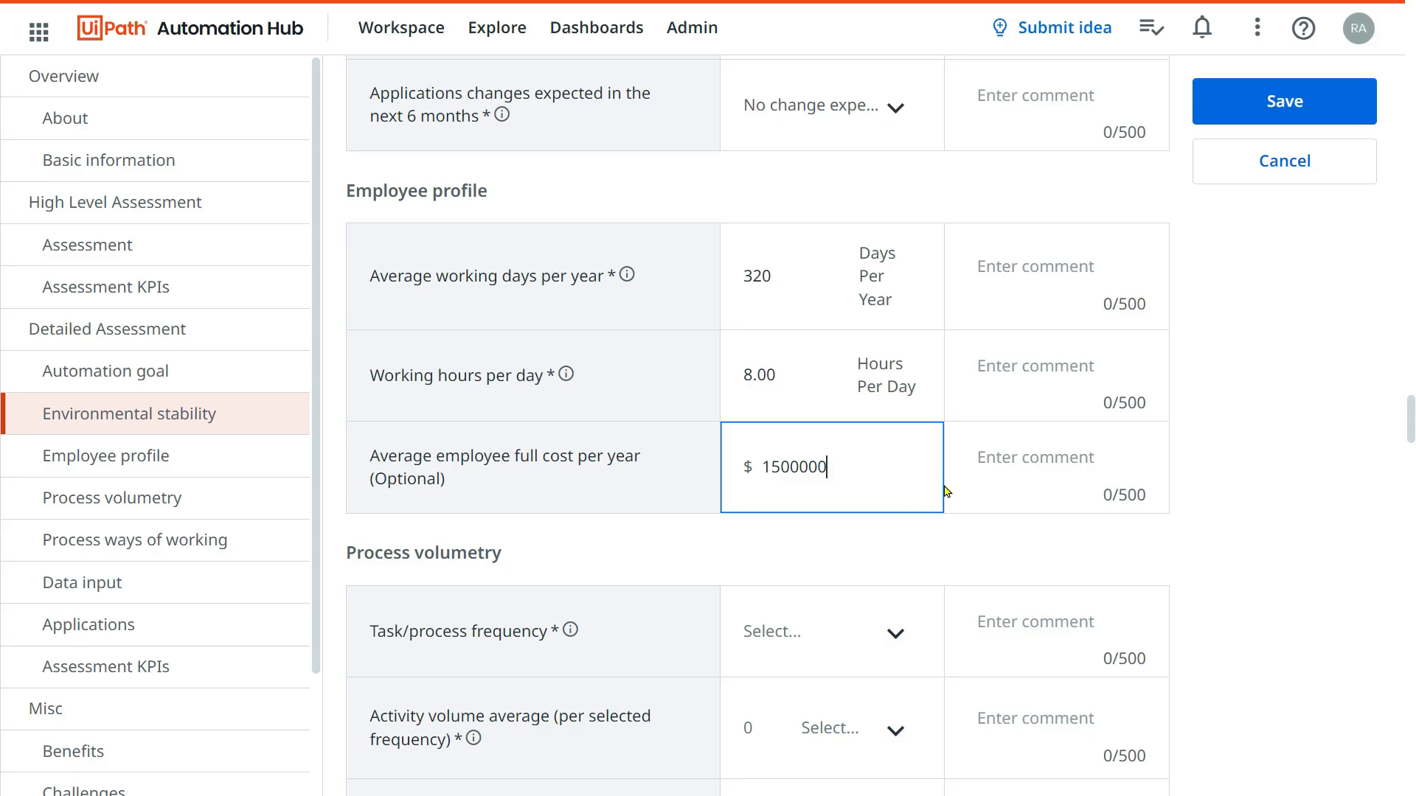
# - Set the average employee full cost per year to $800000 in the Employee profile section
pyautogui.press('BackSpace')
pyautogui.press('BackSpace')
pyautogui.press('BackSpace')
pyautogui.press('BackSpace')
pyautogui.press('BackSpace')
pyautogui.write('90')
pyautogui.press('BackSpace')
pyautogui.press('BackSpace')
pyautogui.write('800000')
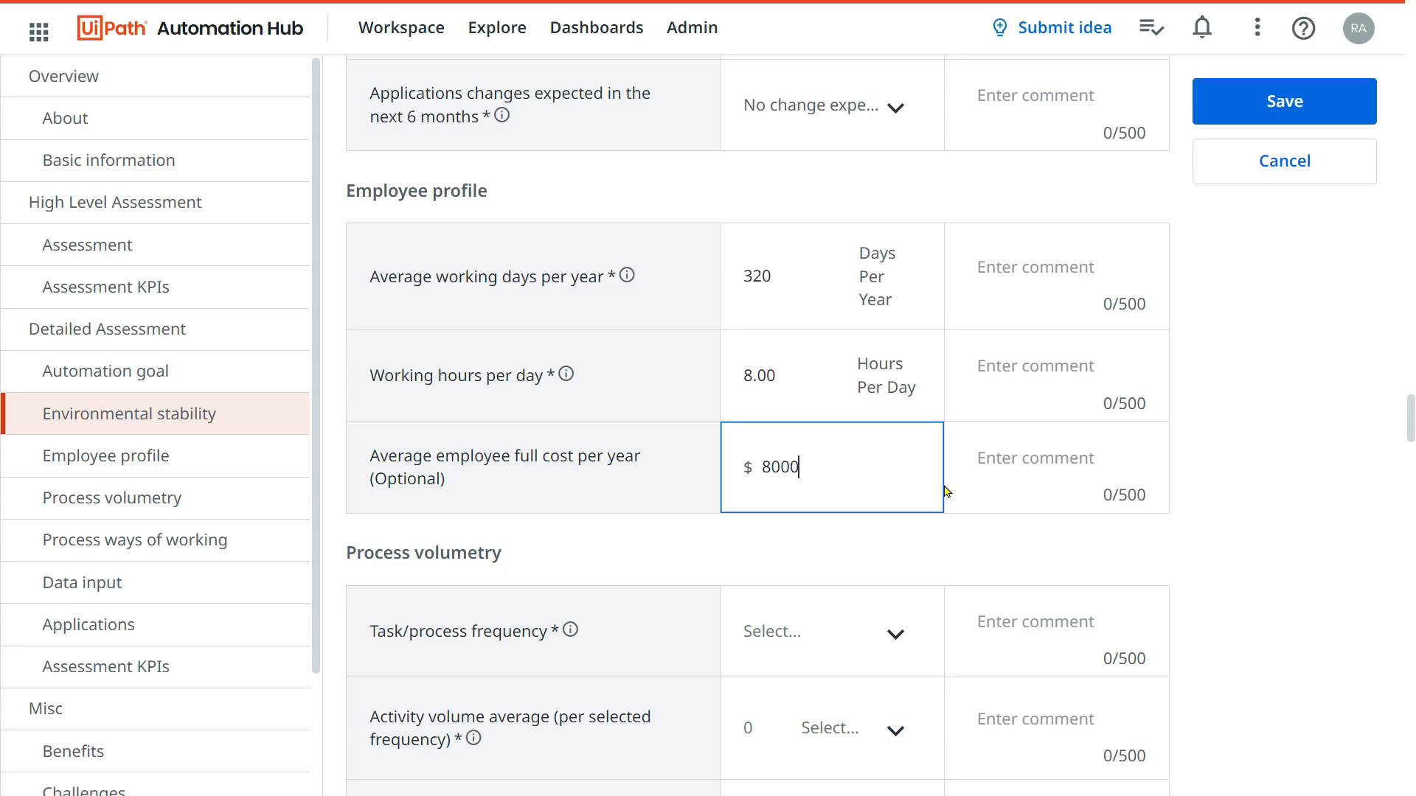
pyautogui.scroll(5, 1001, 409)
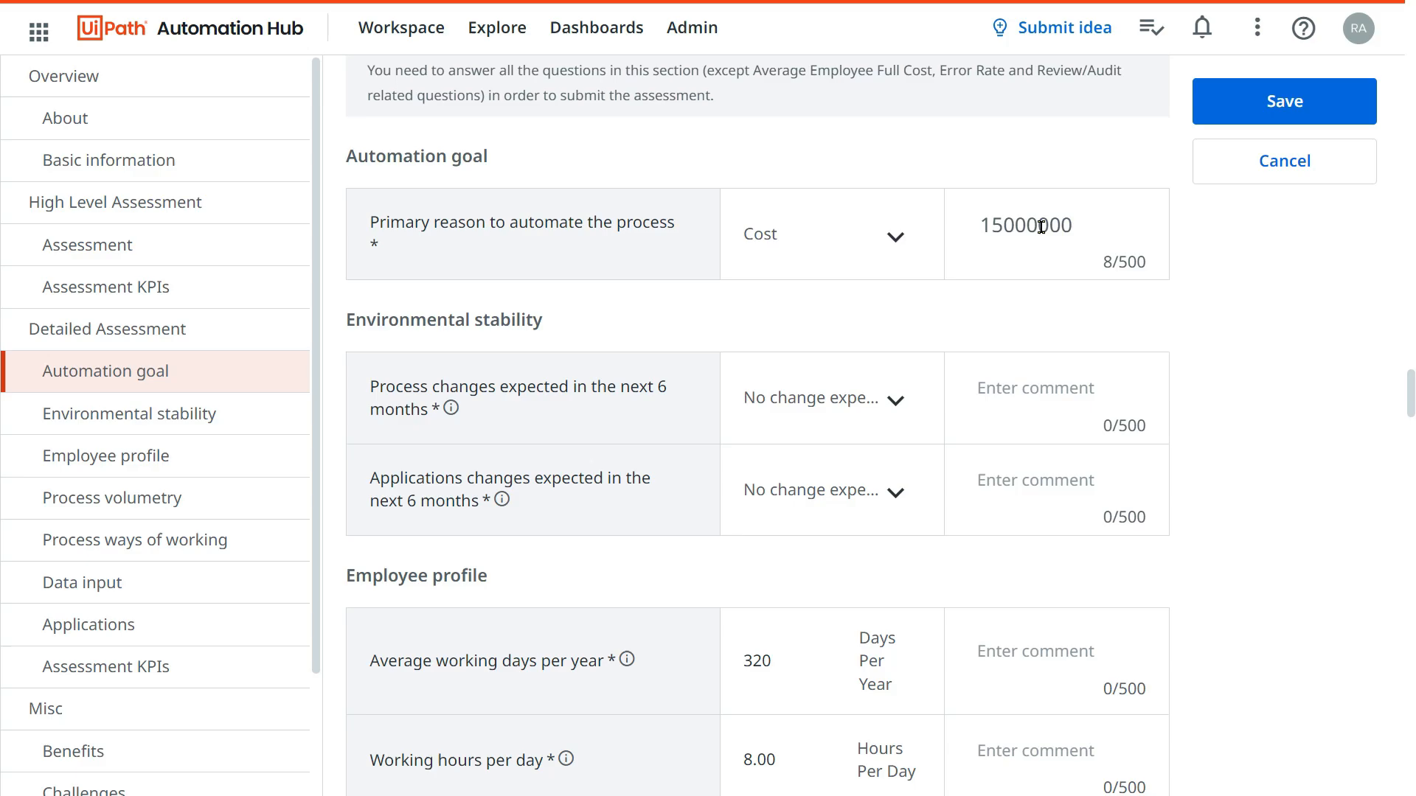
pyautogui.scroll(-5, 1010, 227)
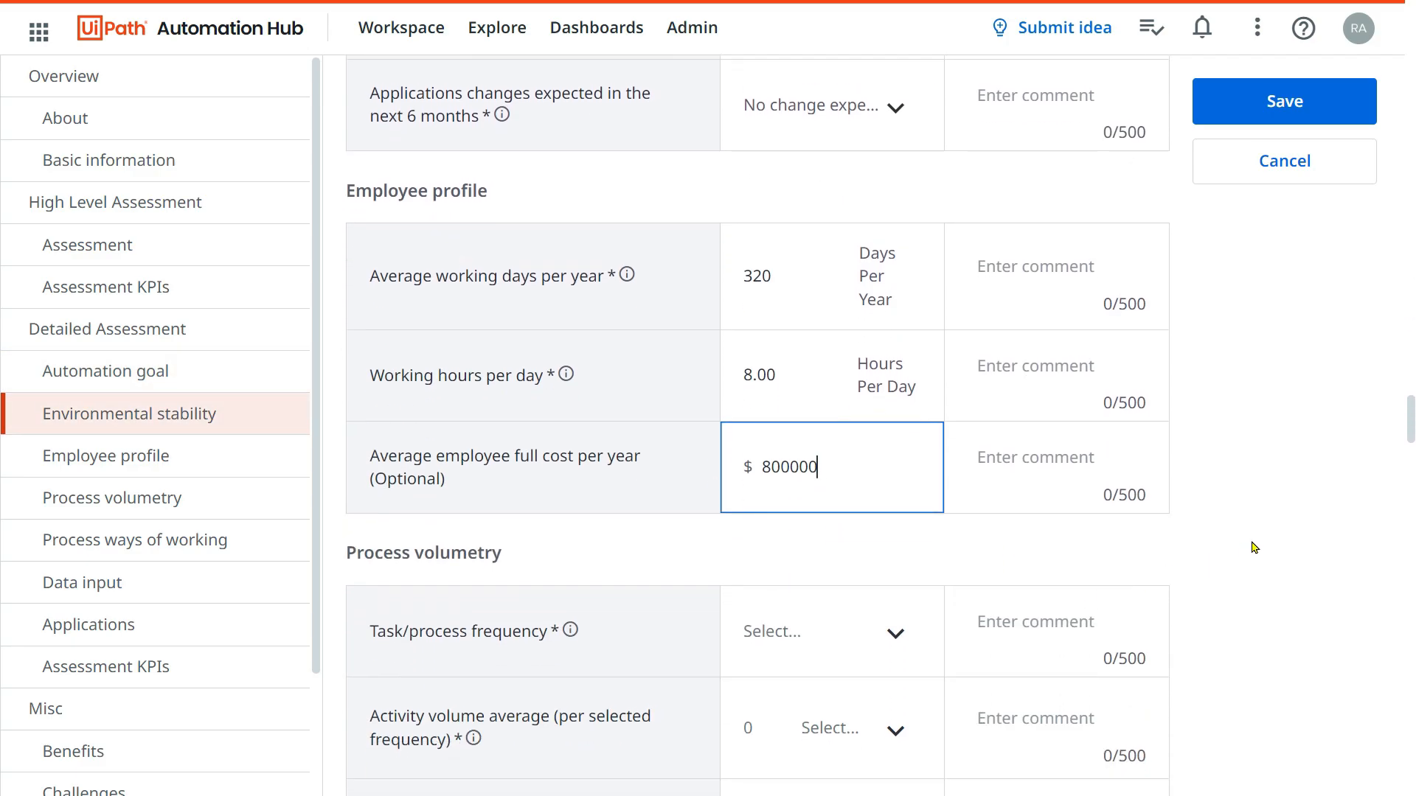
pyautogui.click(1253, 541)
# - Set the task/process frequency to Daily in the Process volumetry section
pyautogui.scroll(-2, 811, 520)
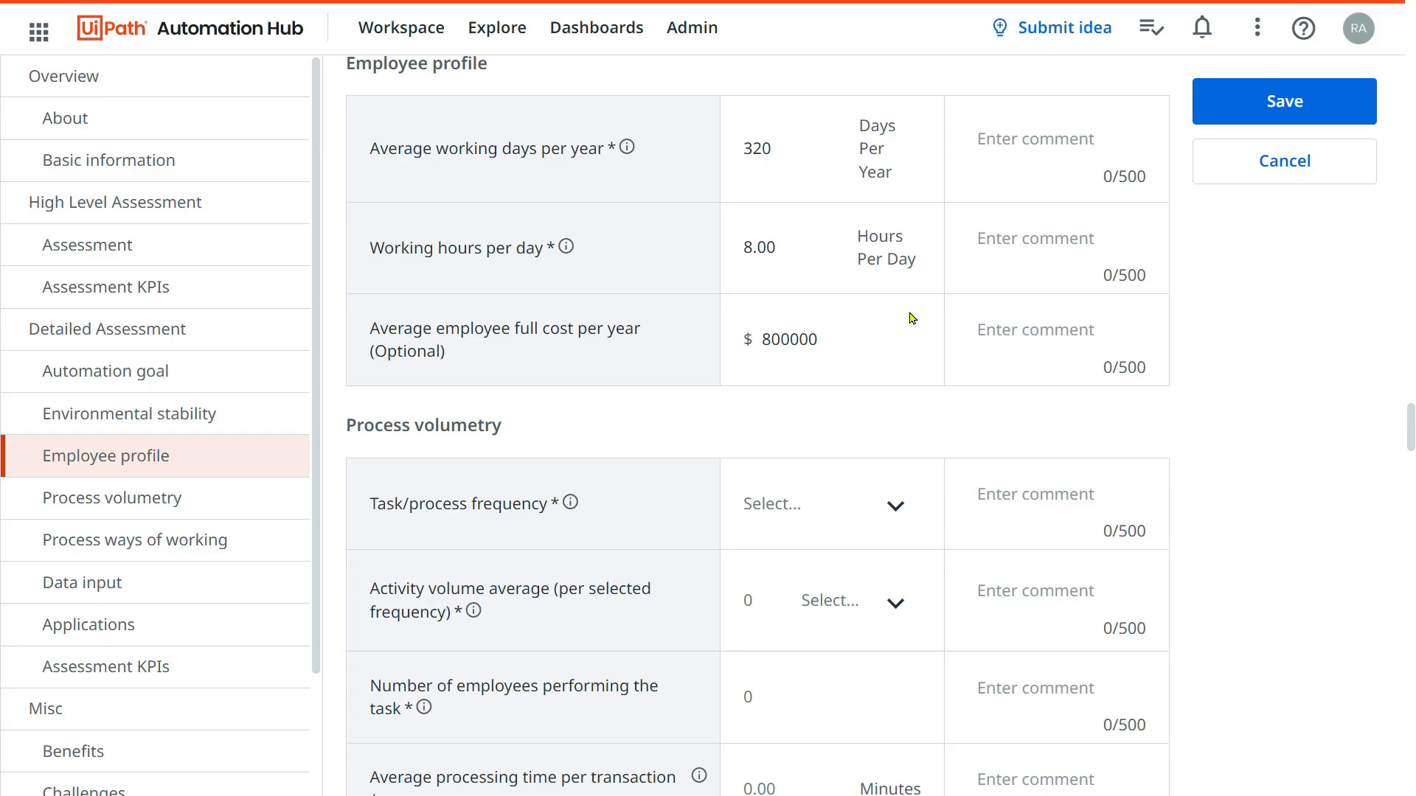
pyautogui.scroll(-2, 618, 455)
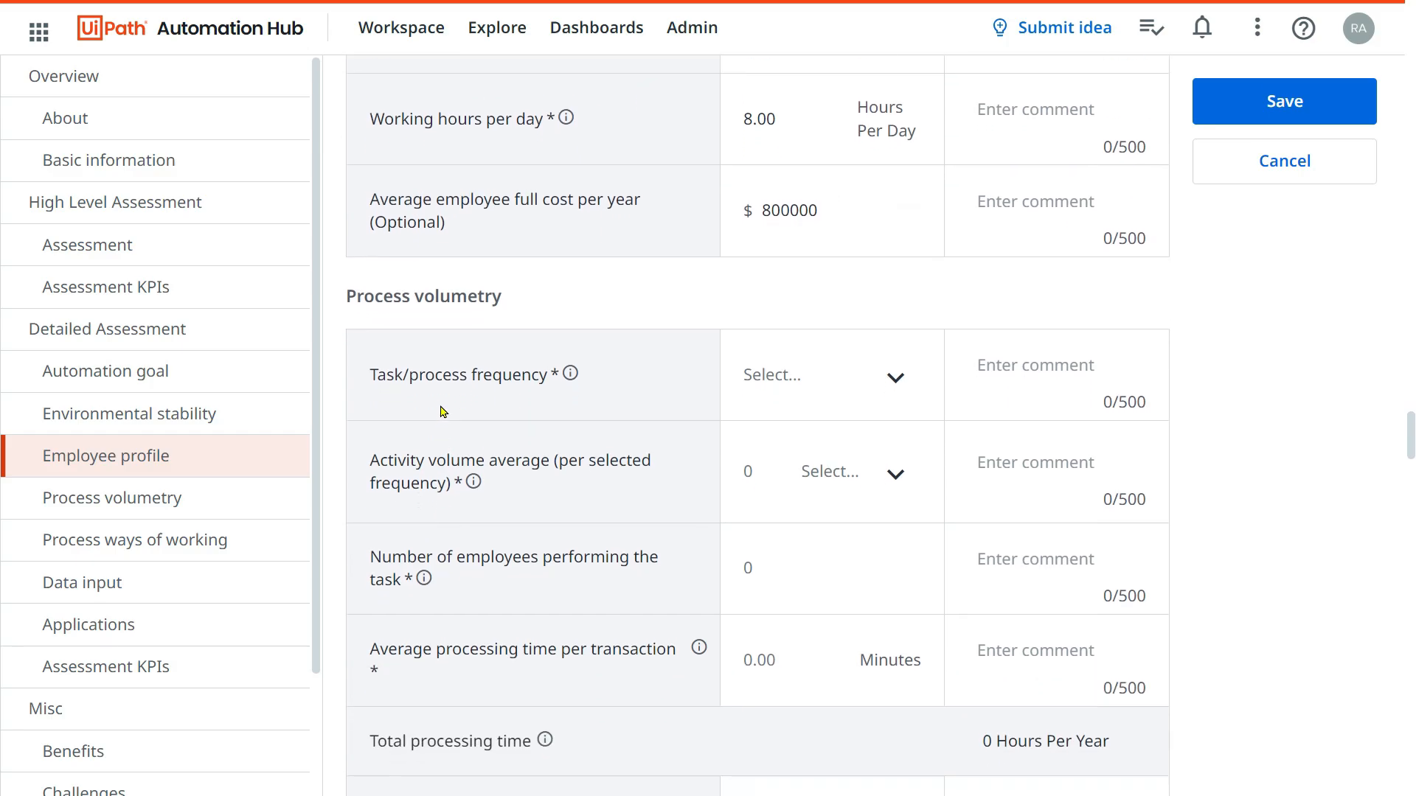
pyautogui.click(906, 390)
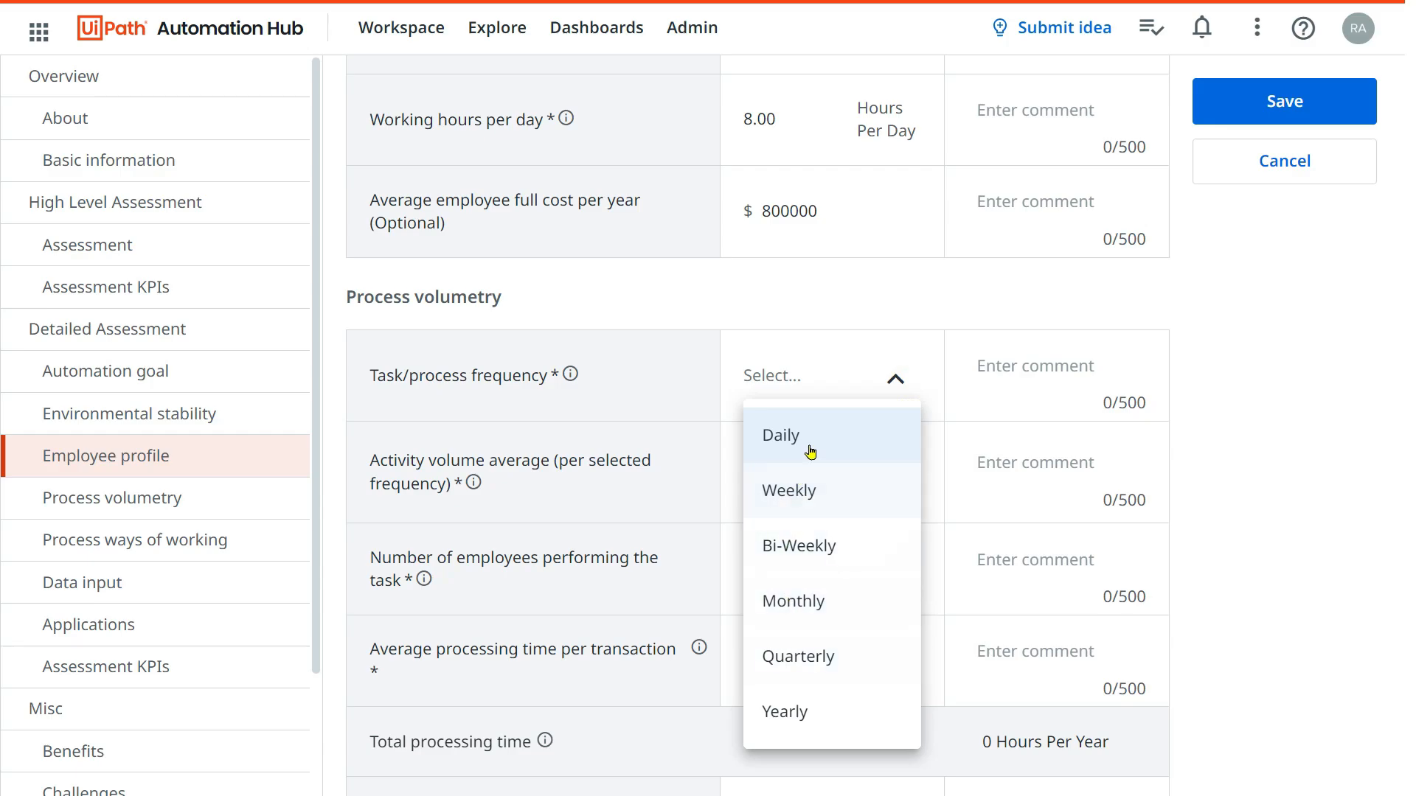
pyautogui.click(790, 436)
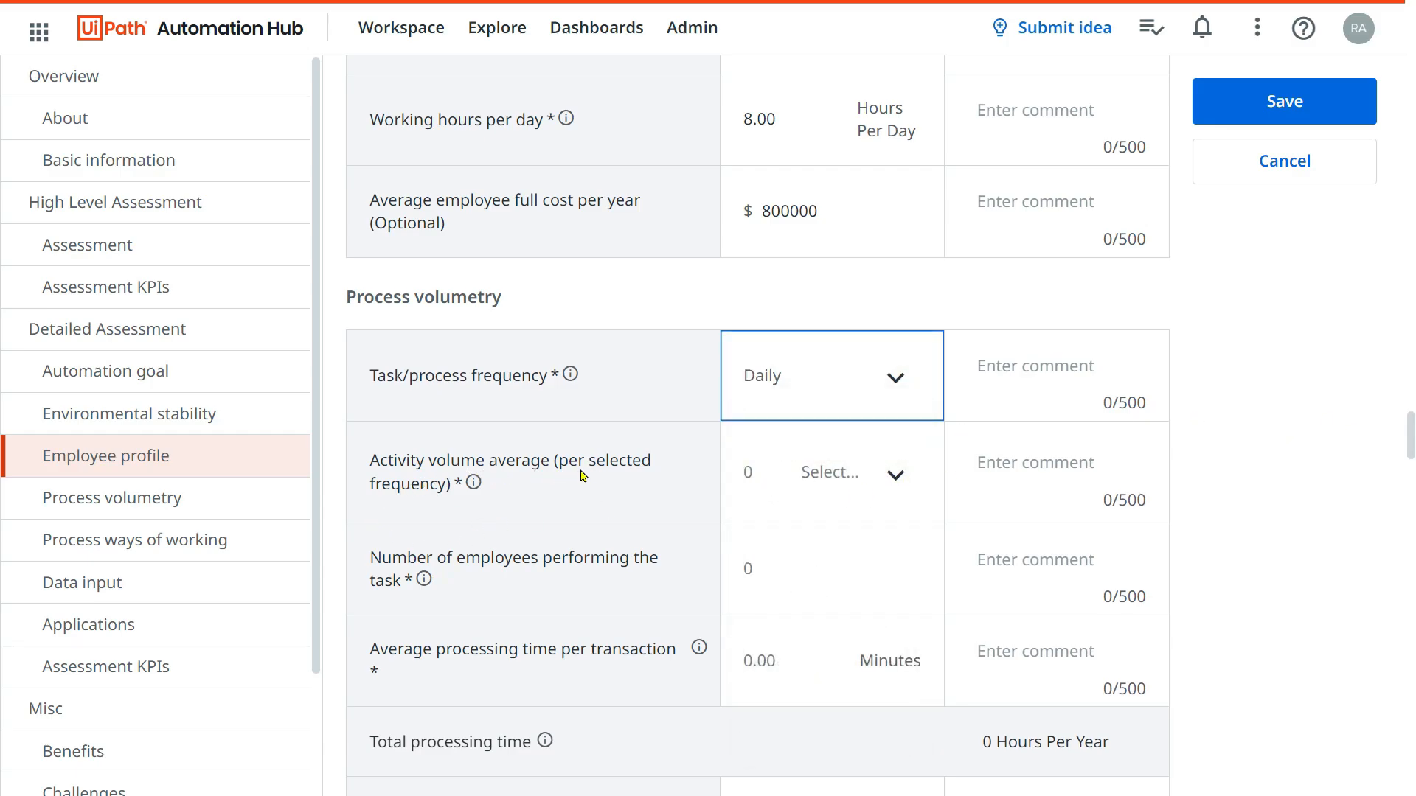
# - Set the activity volume average to 50 Per Employee
pyautogui.click(895, 476)
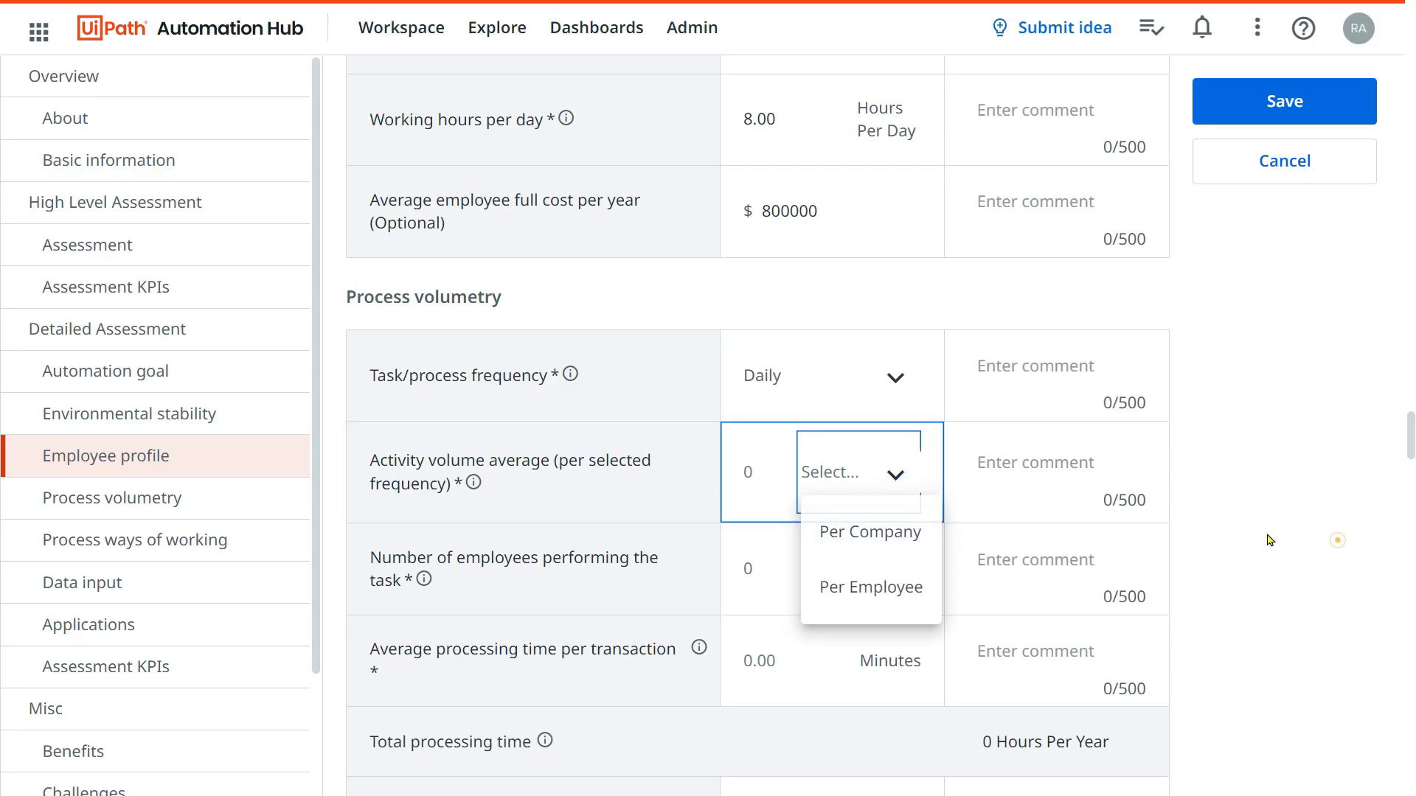
pyautogui.click(1337, 542)
pyautogui.click(745, 472)
pyautogui.click(895, 478)
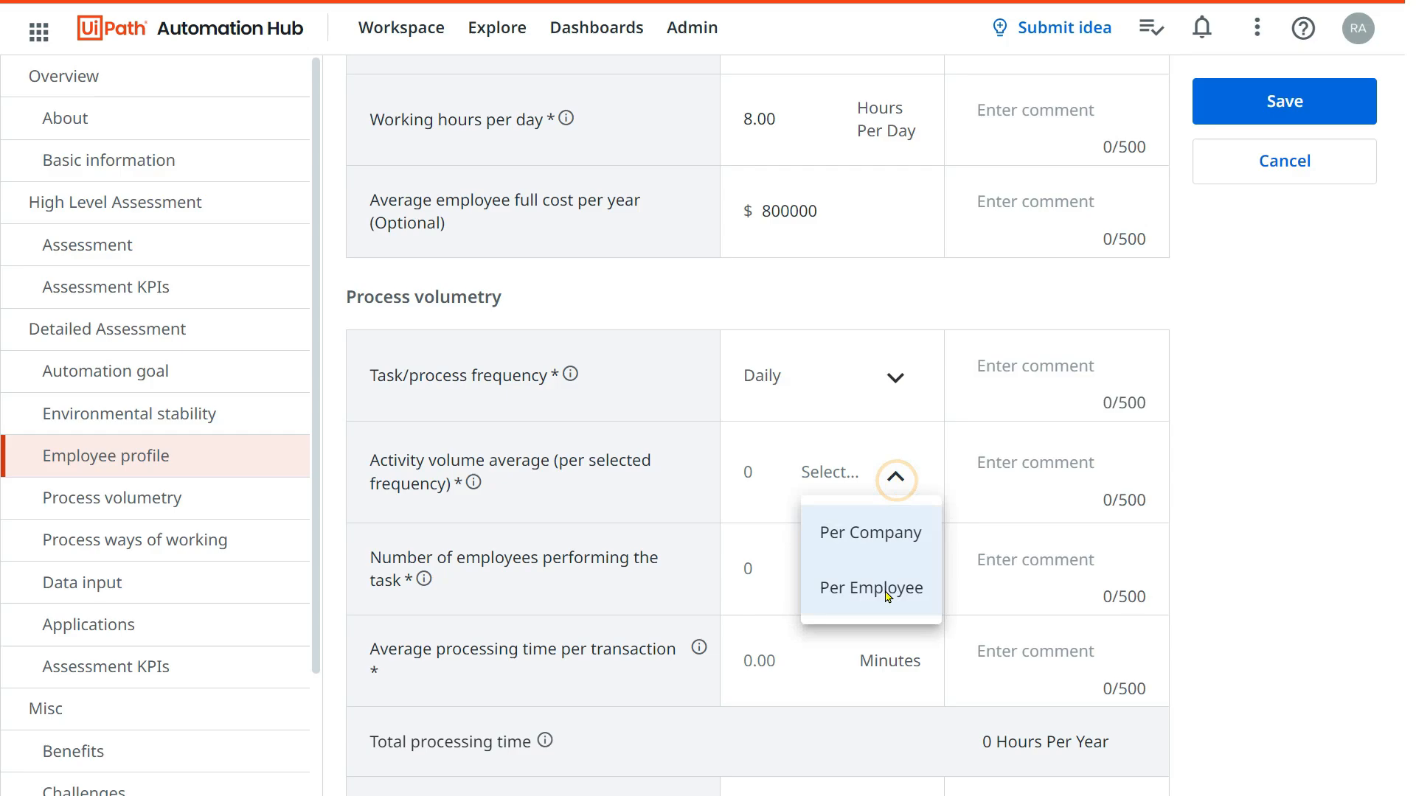
pyautogui.click(881, 582)
pyautogui.click(765, 475)
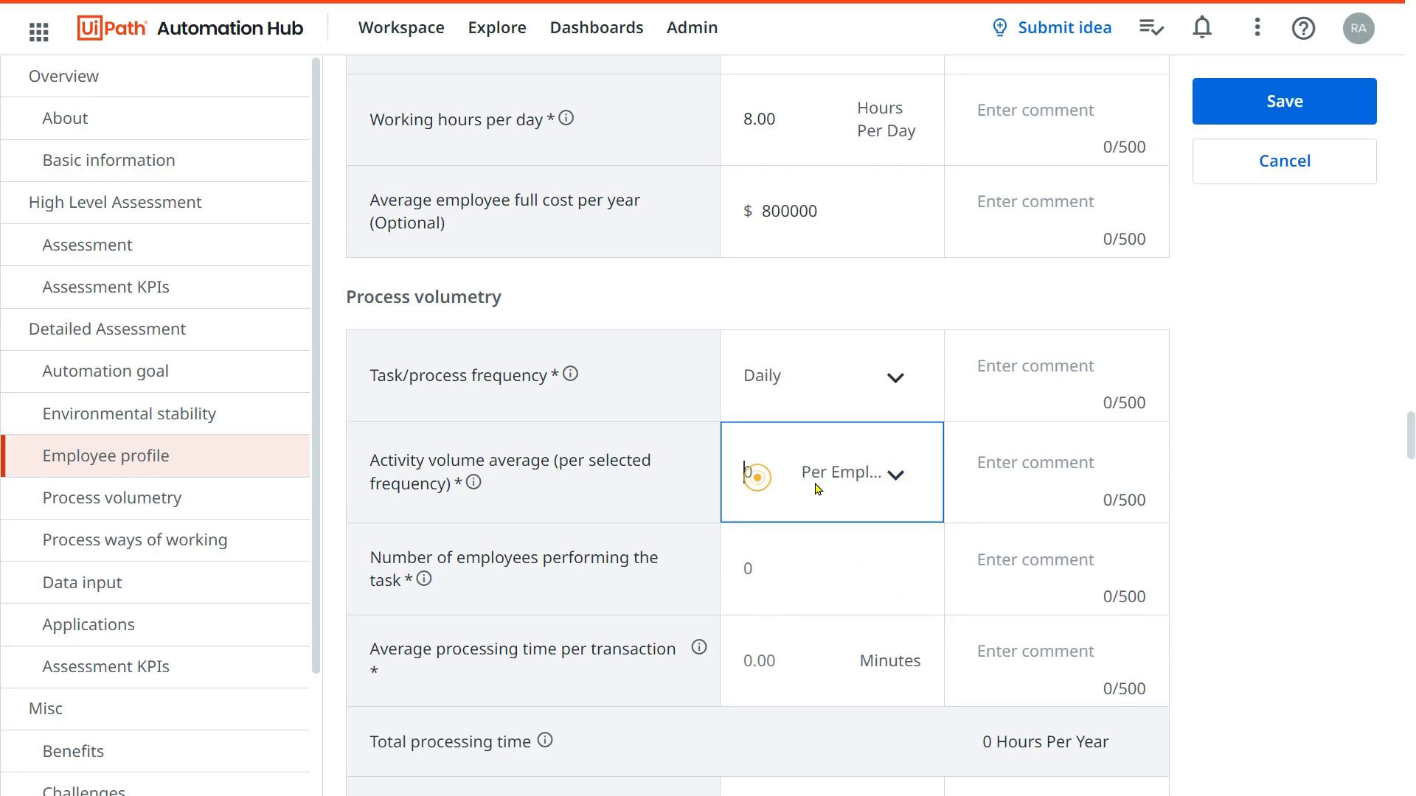
pyautogui.write('50')
pyautogui.click(1285, 534)
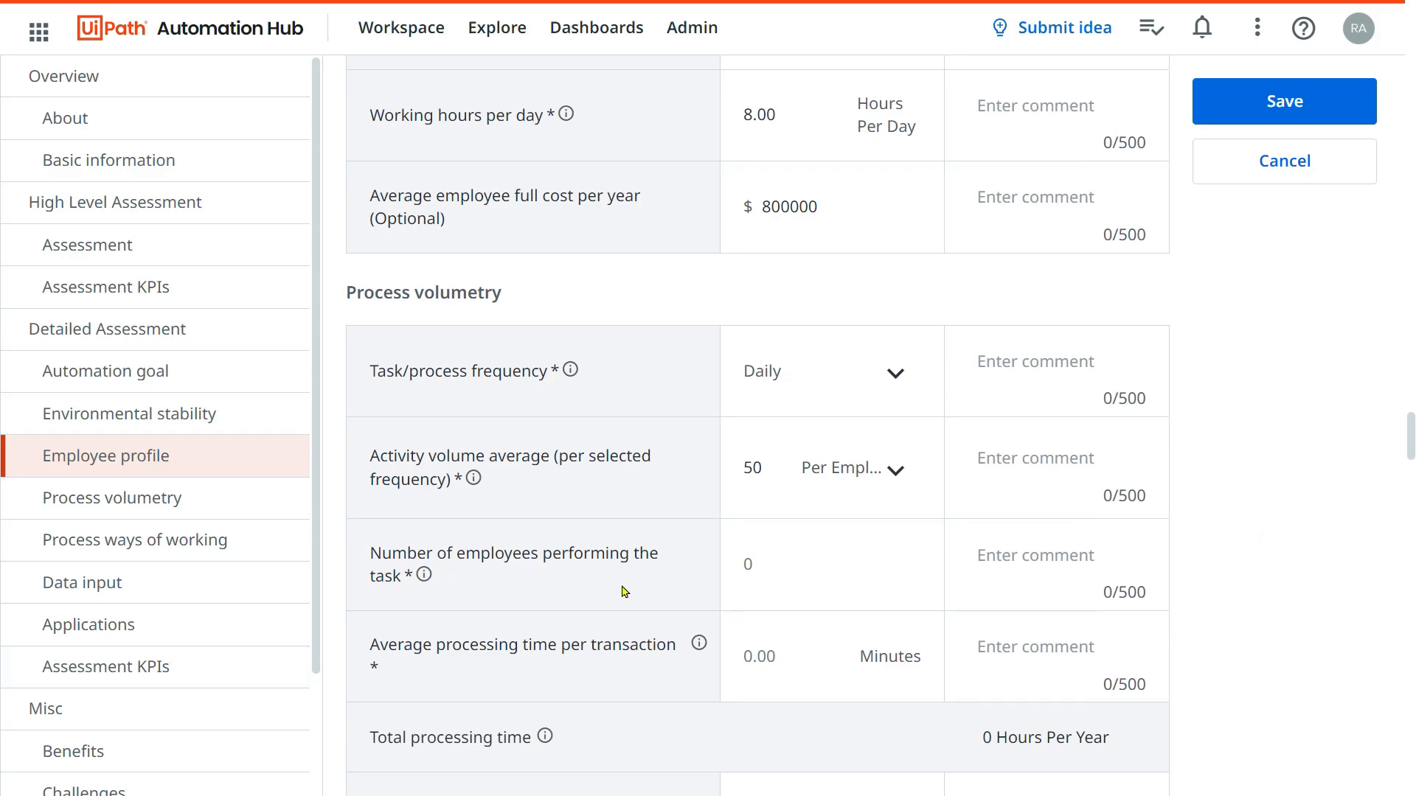
# - Set the number of employees performing the task to 22
pyautogui.scroll(-2, 622, 591)
pyautogui.click(762, 440)
pyautogui.scroll(3, 845, 443)
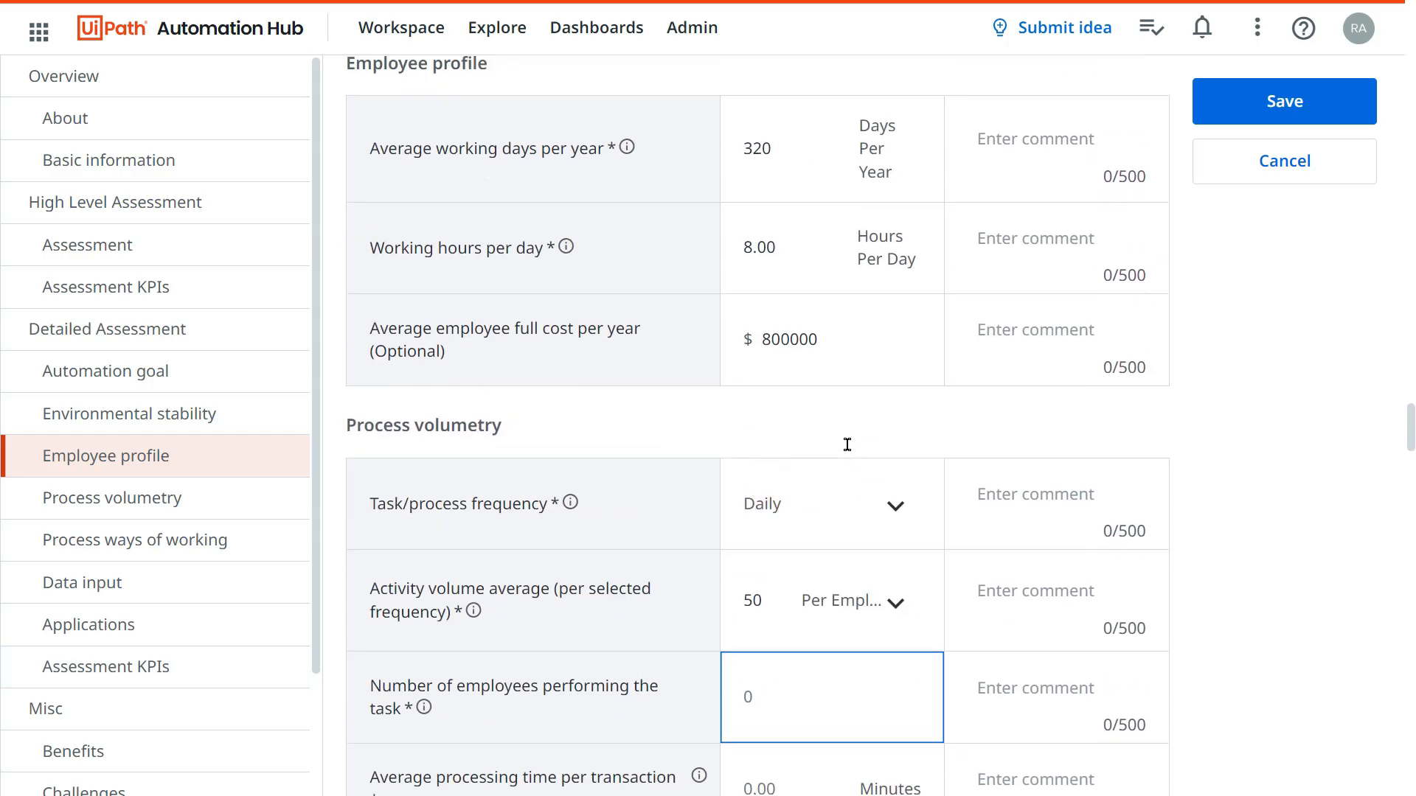
pyautogui.scroll(-3, 885, 442)
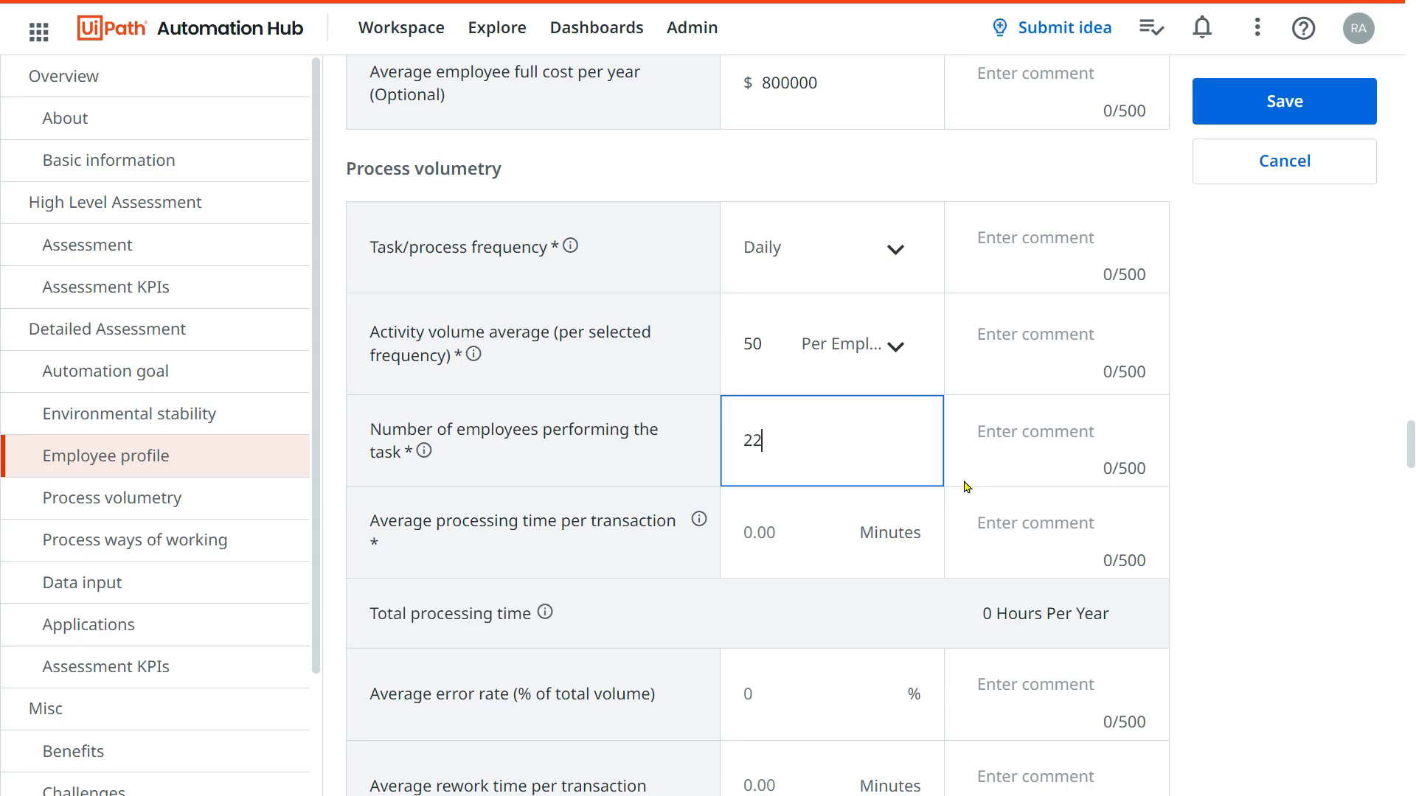
pyautogui.click(1359, 440)
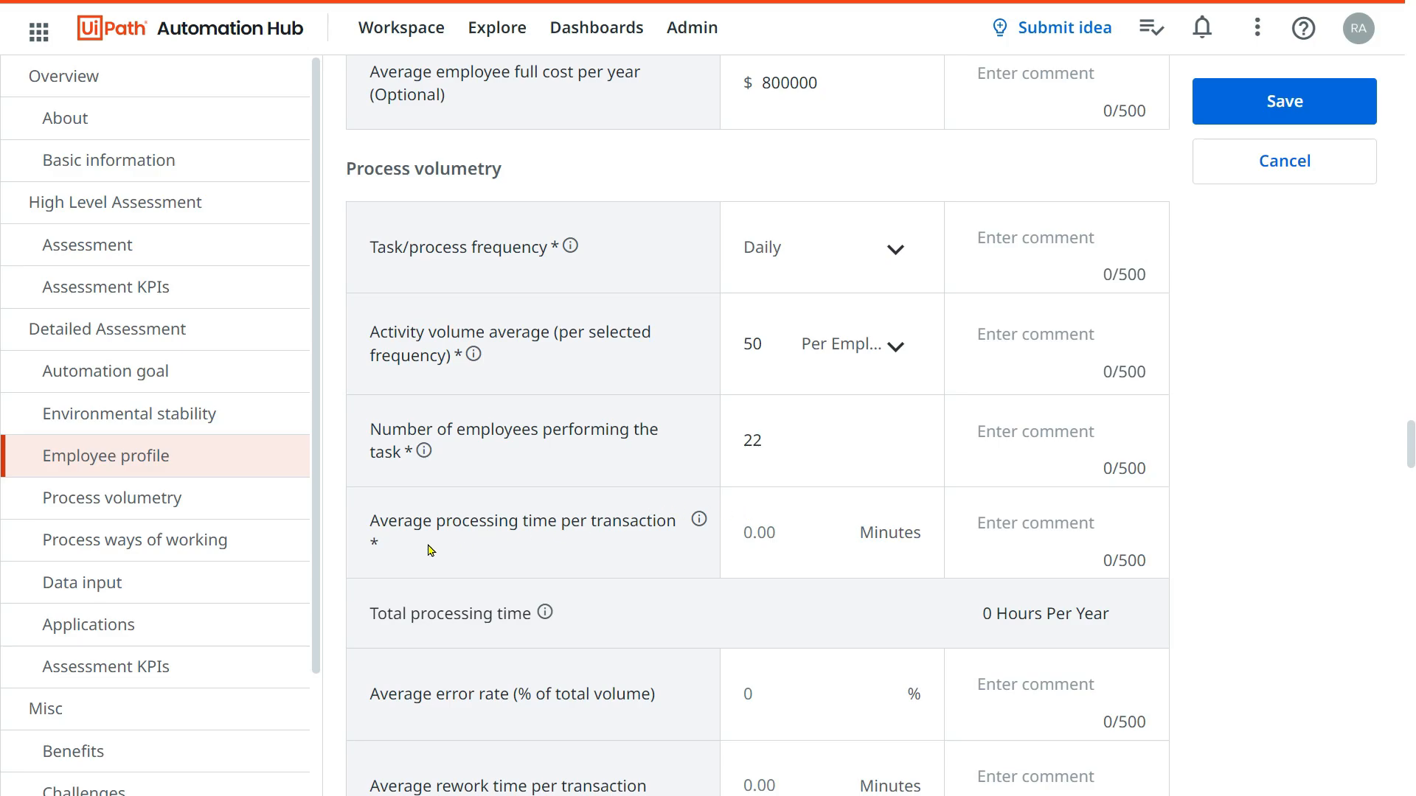
# - Set the average processing time per transaction to 60 minutes and check the calculated yearly totals
pyautogui.click(781, 531)
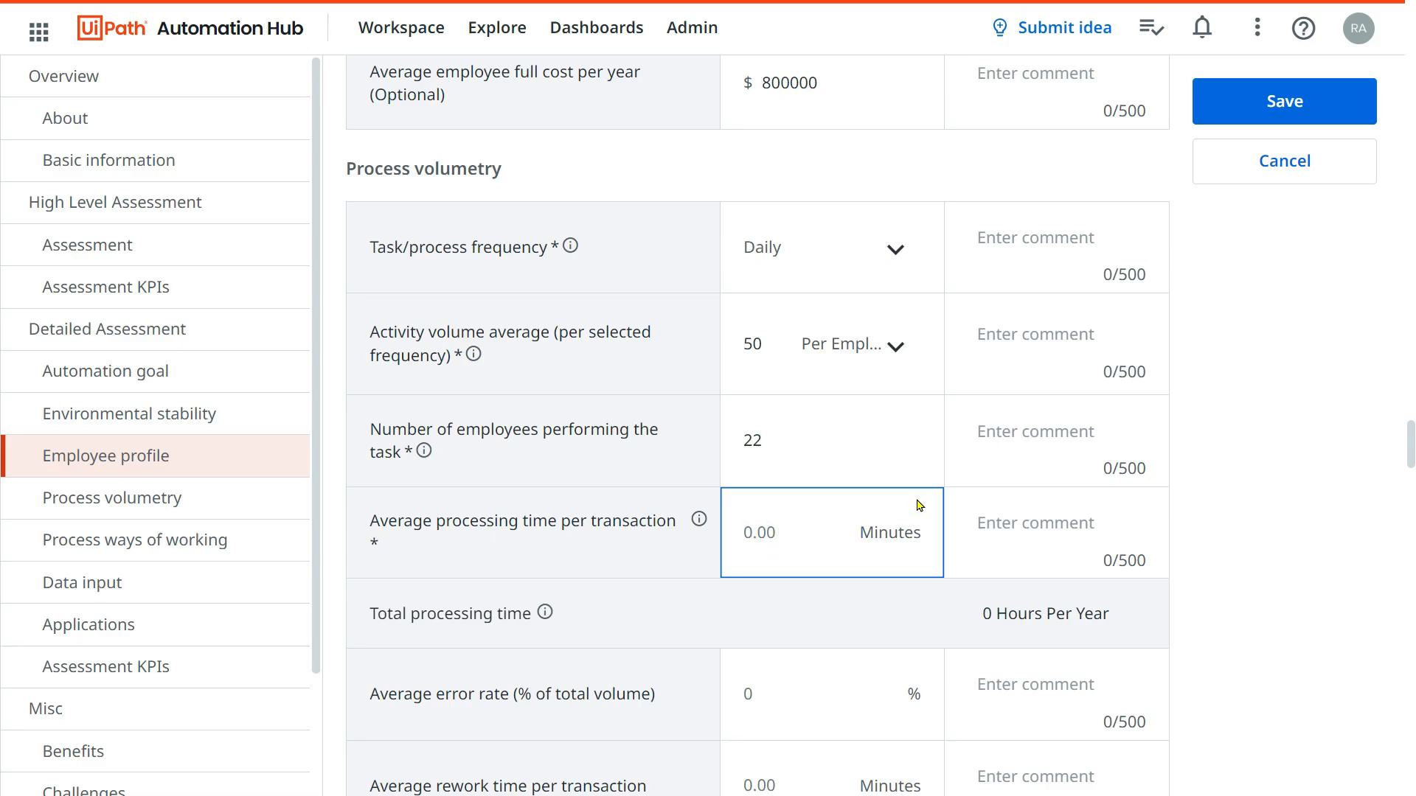
pyautogui.write('60')
pyautogui.scroll(-8, 1123, 616)
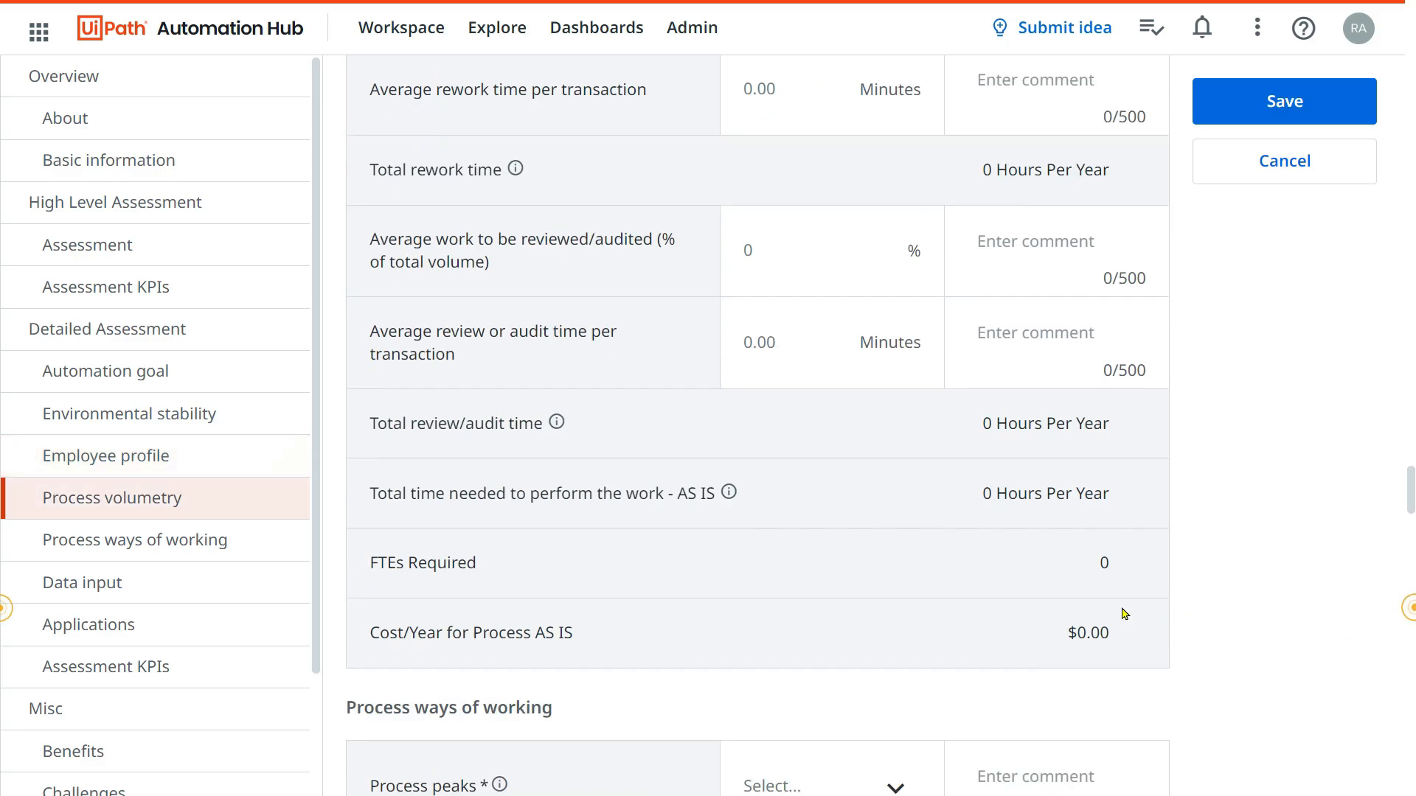
pyautogui.scroll(2, 608, 354)
pyautogui.scroll(2, 568, 298)
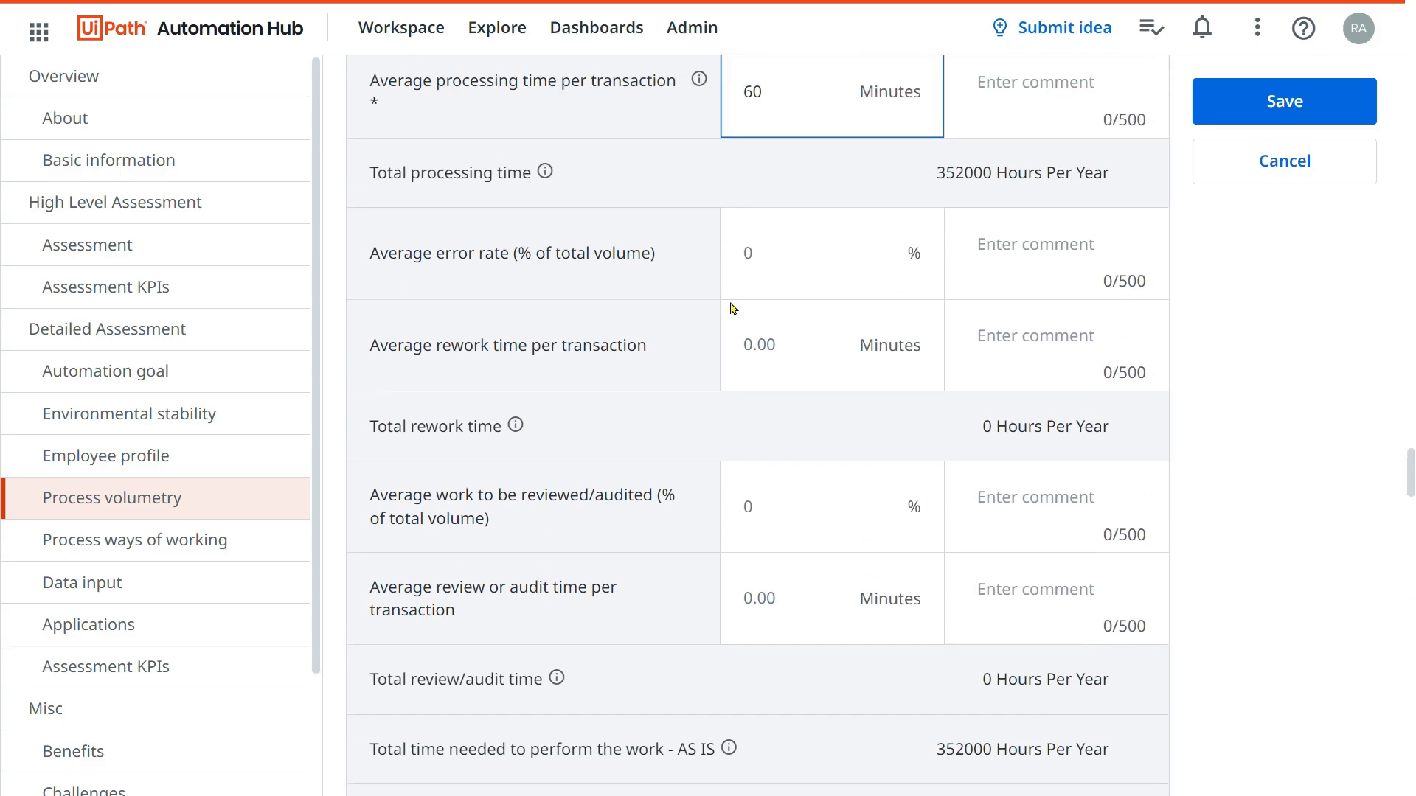
# - Set the average processing time per transaction to 20 minutes and check the total processing time
pyautogui.scroll(2, 749, 335)
pyautogui.moveTo(773, 218); pyautogui.dragTo(725, 202)
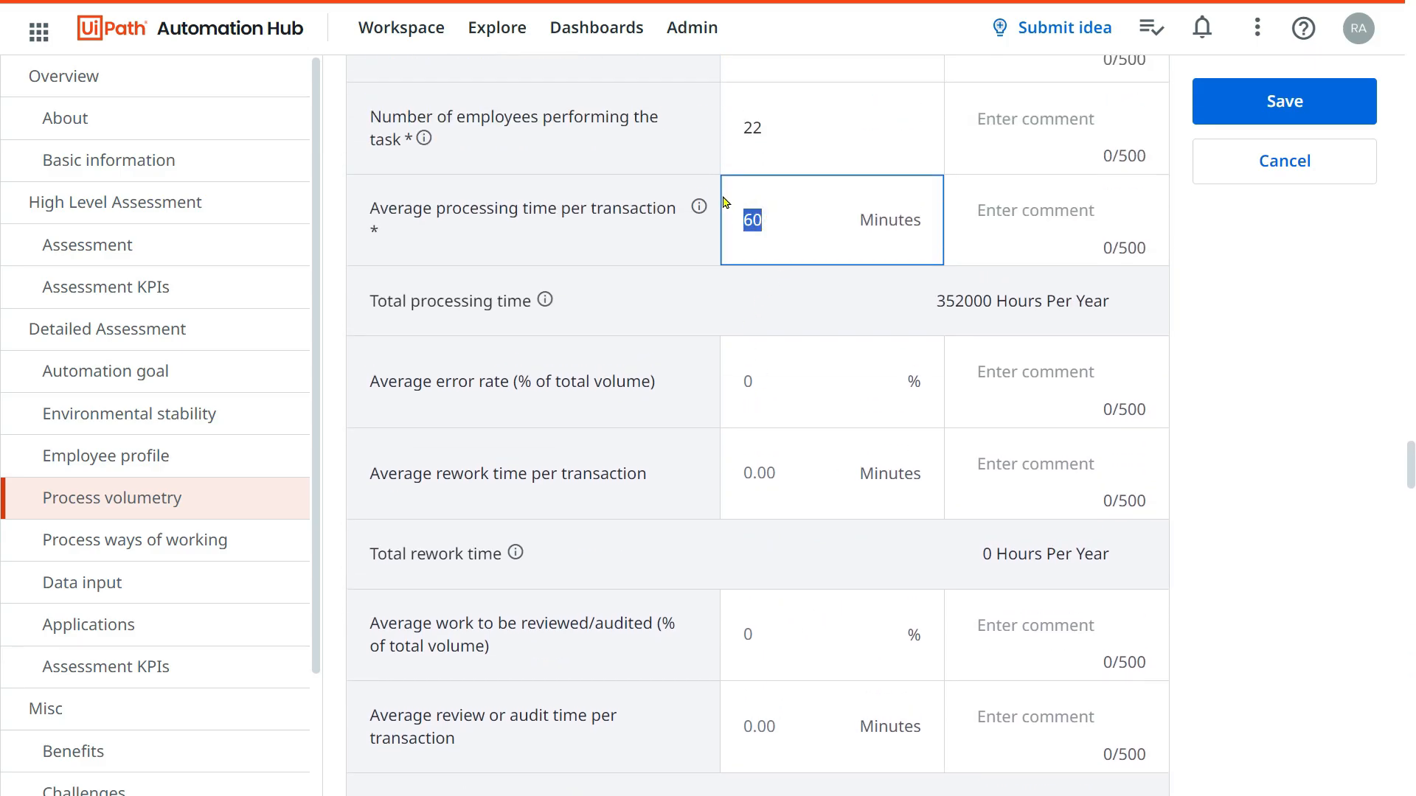
pyautogui.write('2')
pyautogui.click(1209, 355)
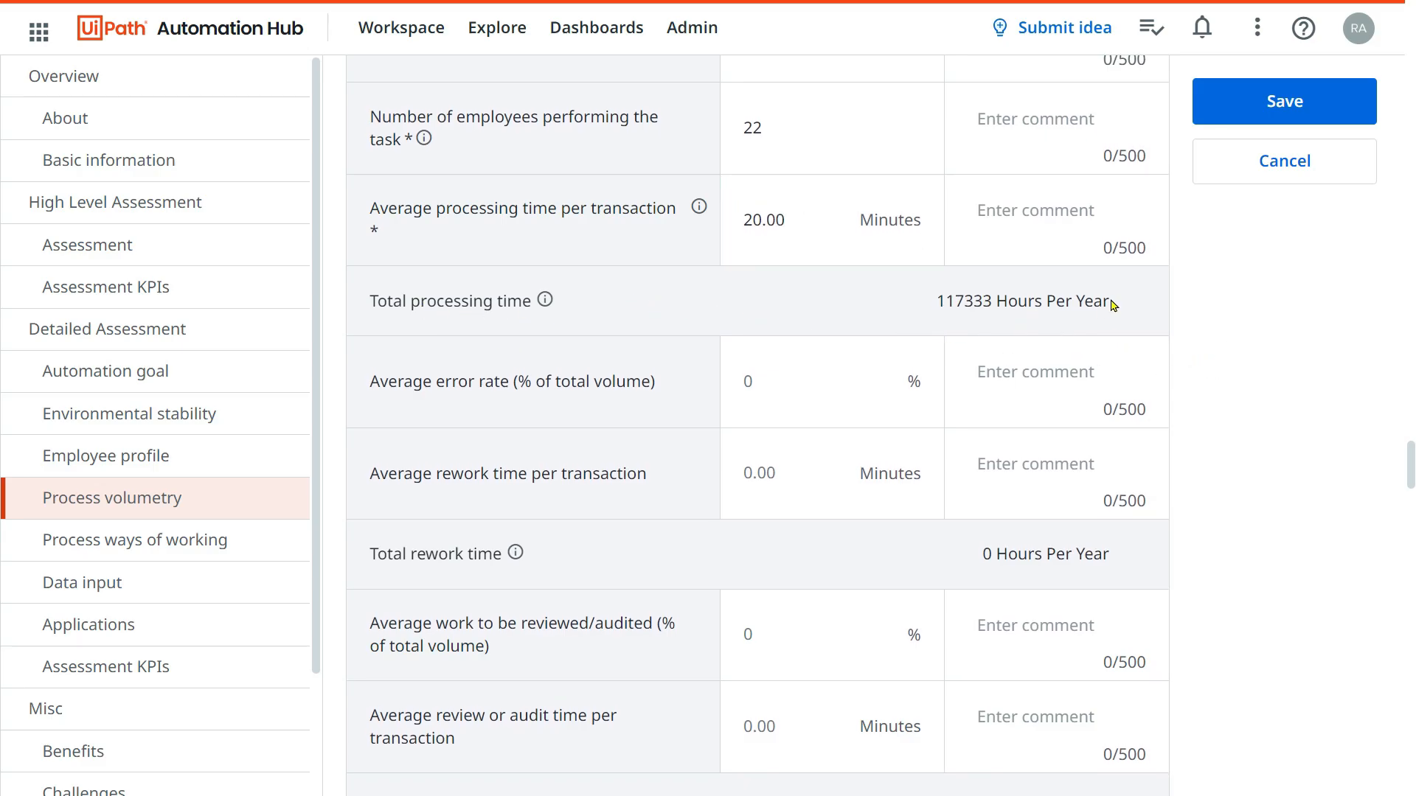
pyautogui.moveTo(932, 310); pyautogui.dragTo(1114, 298)
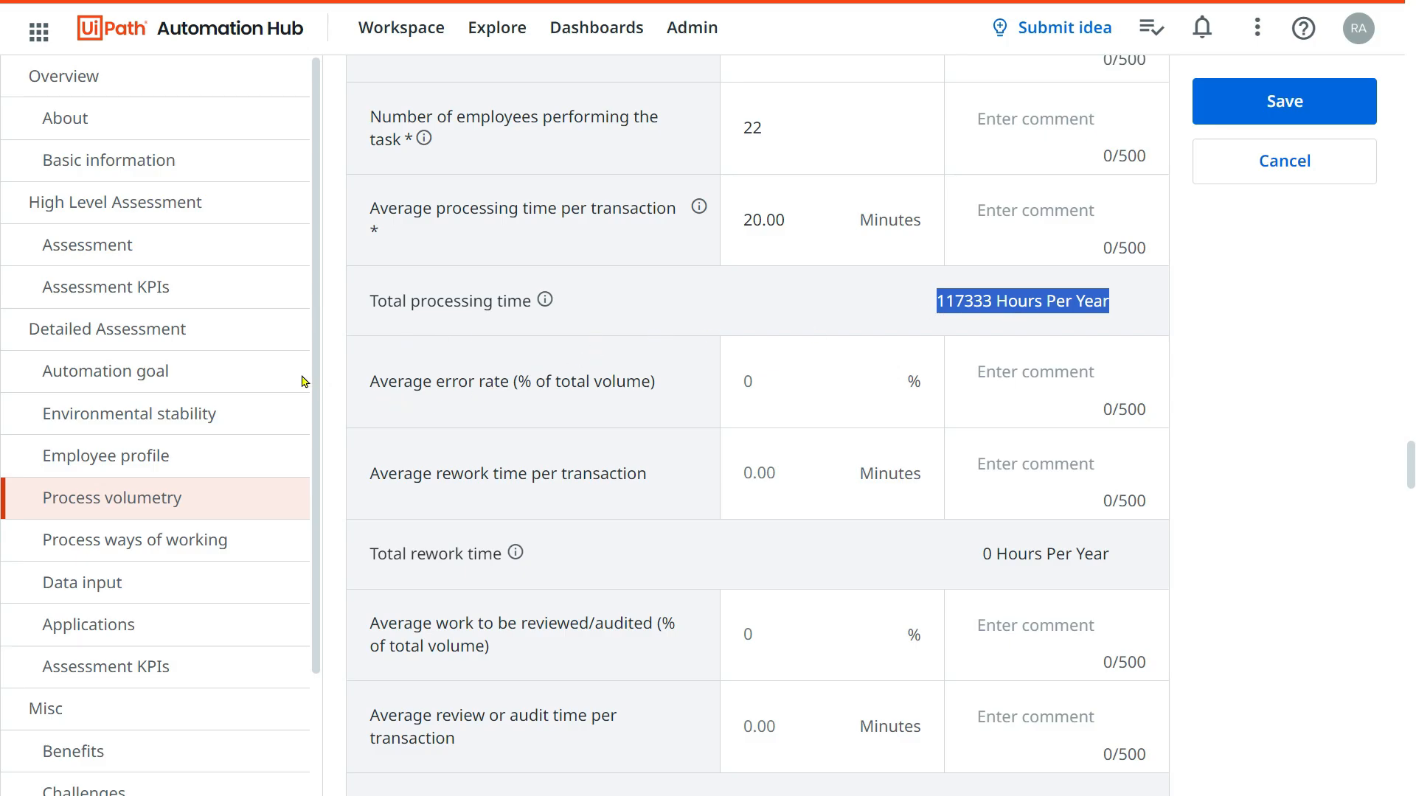
# - Set the average error rate to 10% and the average rework time per transaction to 10 minutes
pyautogui.click(796, 391)
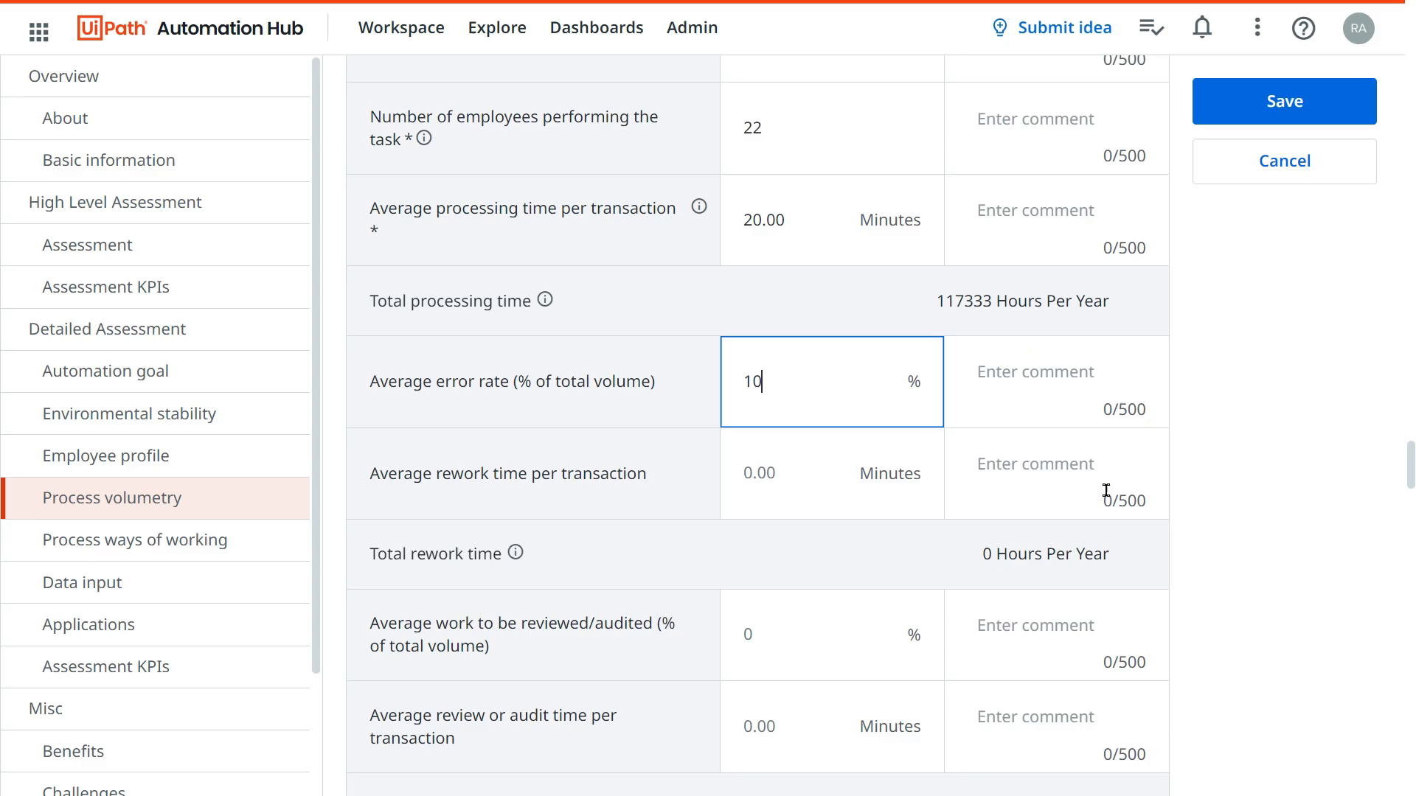
pyautogui.click(791, 474)
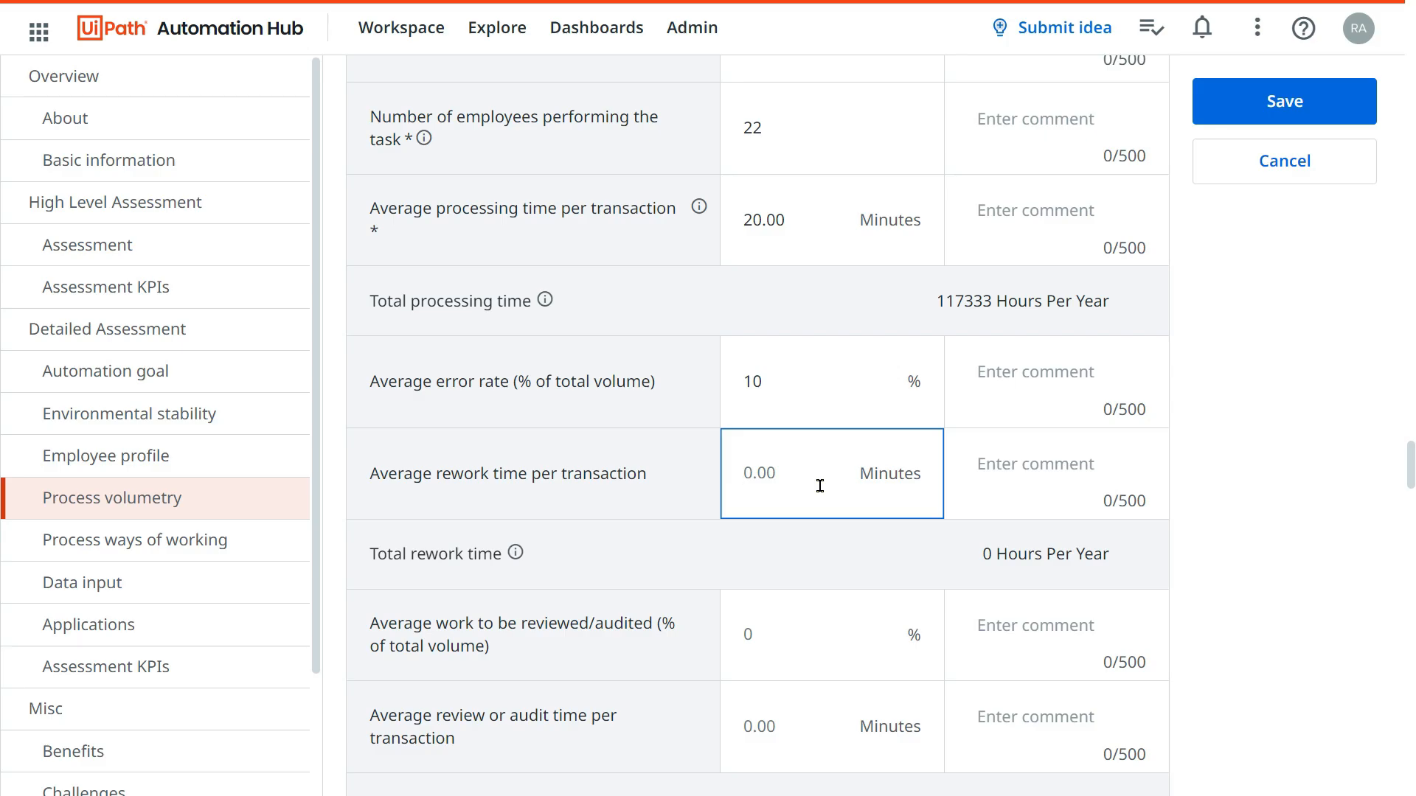
pyautogui.write('15')
pyautogui.press('BackSpace')
pyautogui.click(677, 567)
pyautogui.moveTo(958, 552); pyautogui.dragTo(1128, 551)
# - Set the average work to be reviewed/audited to 20% and the average review or audit time per transaction to 8 minutes
pyautogui.scroll(-2, 629, 620)
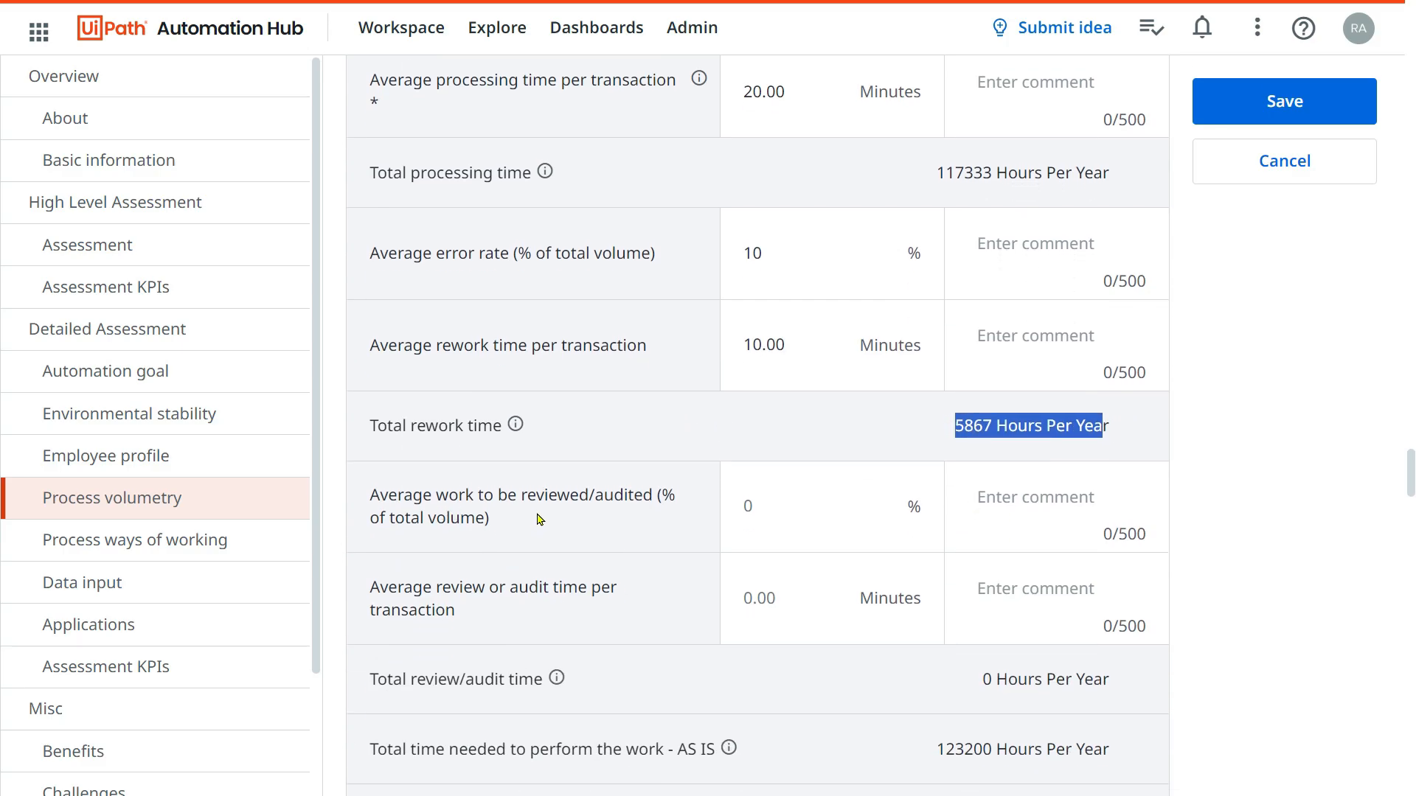
pyautogui.click(766, 511)
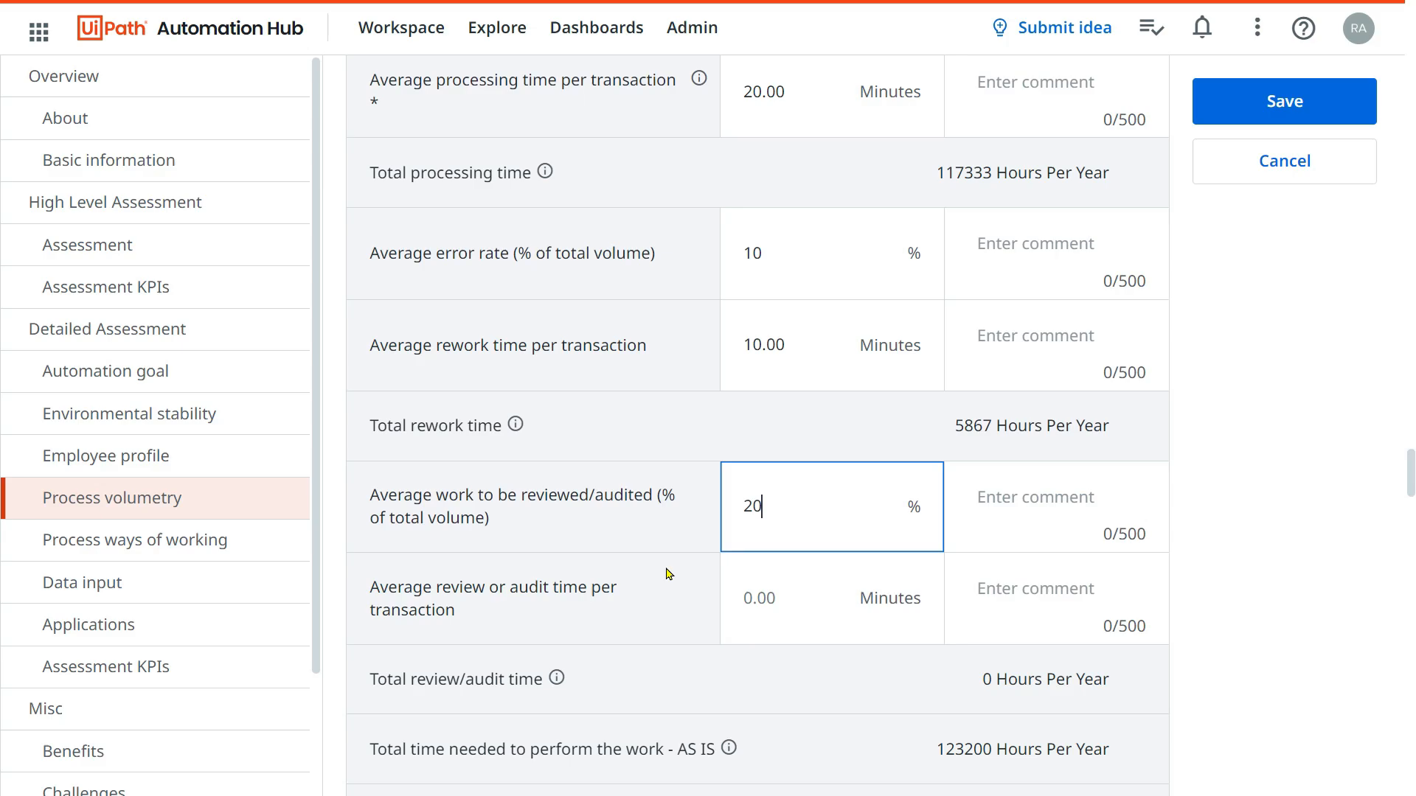
pyautogui.click(559, 618)
pyautogui.scroll(-2, 635, 581)
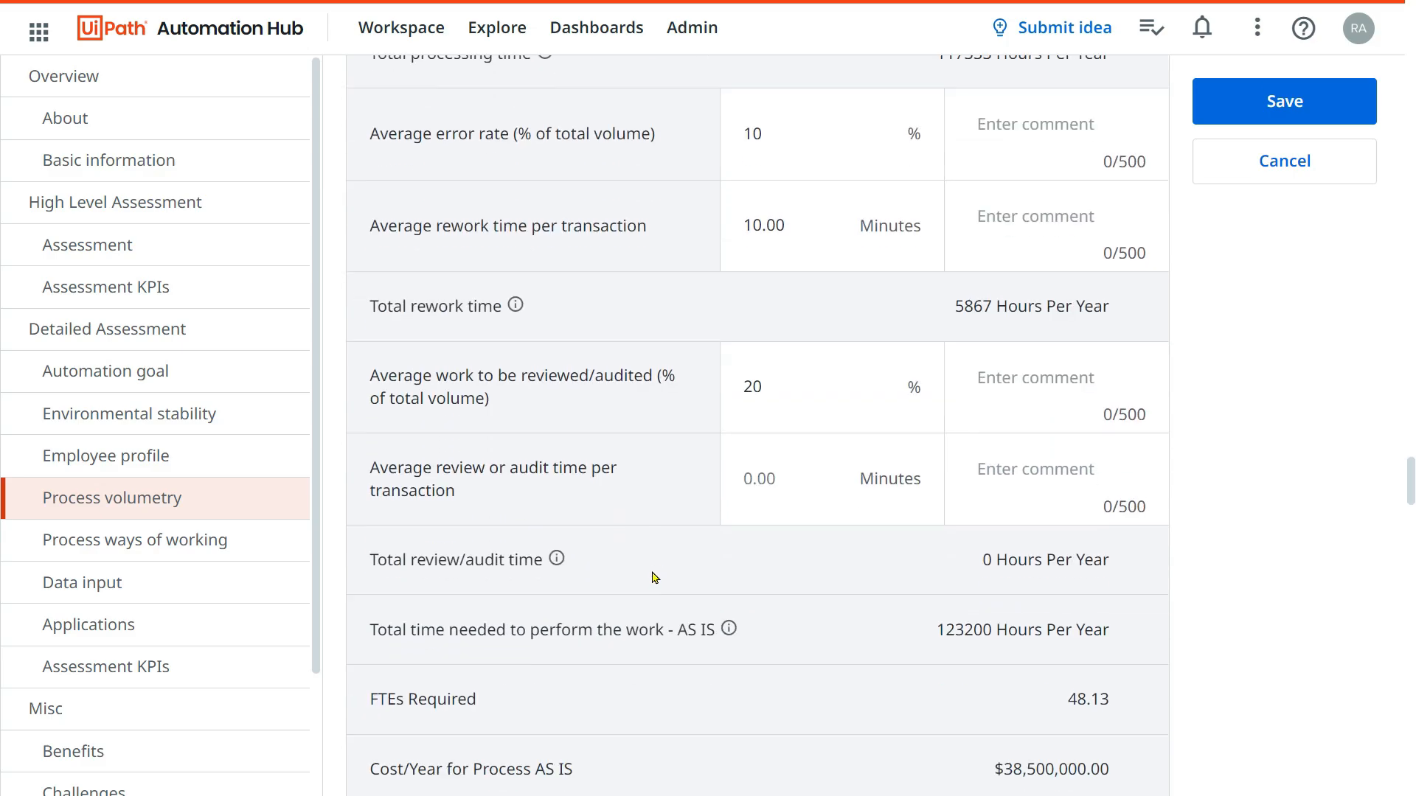
pyautogui.click(774, 476)
pyautogui.write('8')
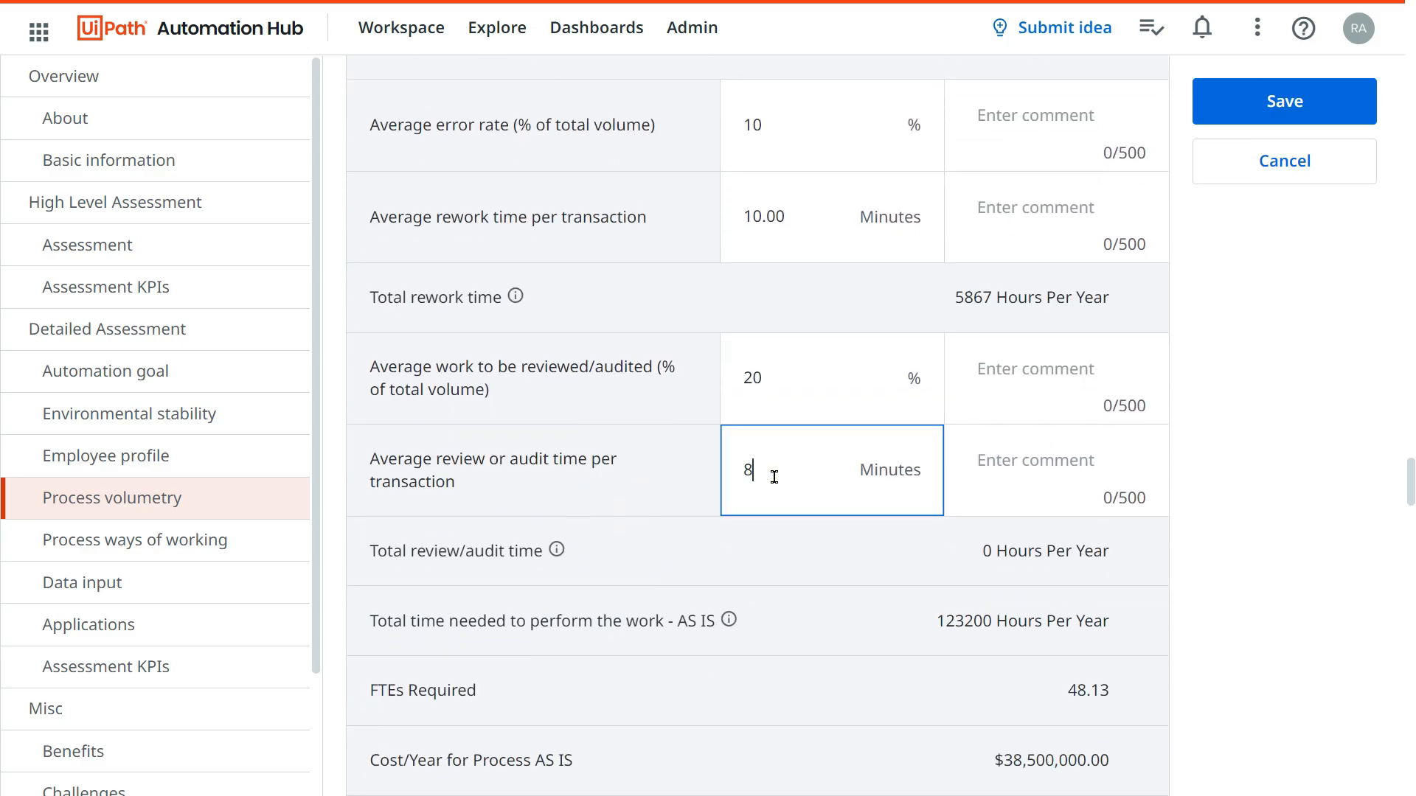
pyautogui.click(529, 464)
# - Review the total review/audit time, FTEs required and cost per year for the as-is process against the Process volumetry entries
pyautogui.scroll(-2, 762, 537)
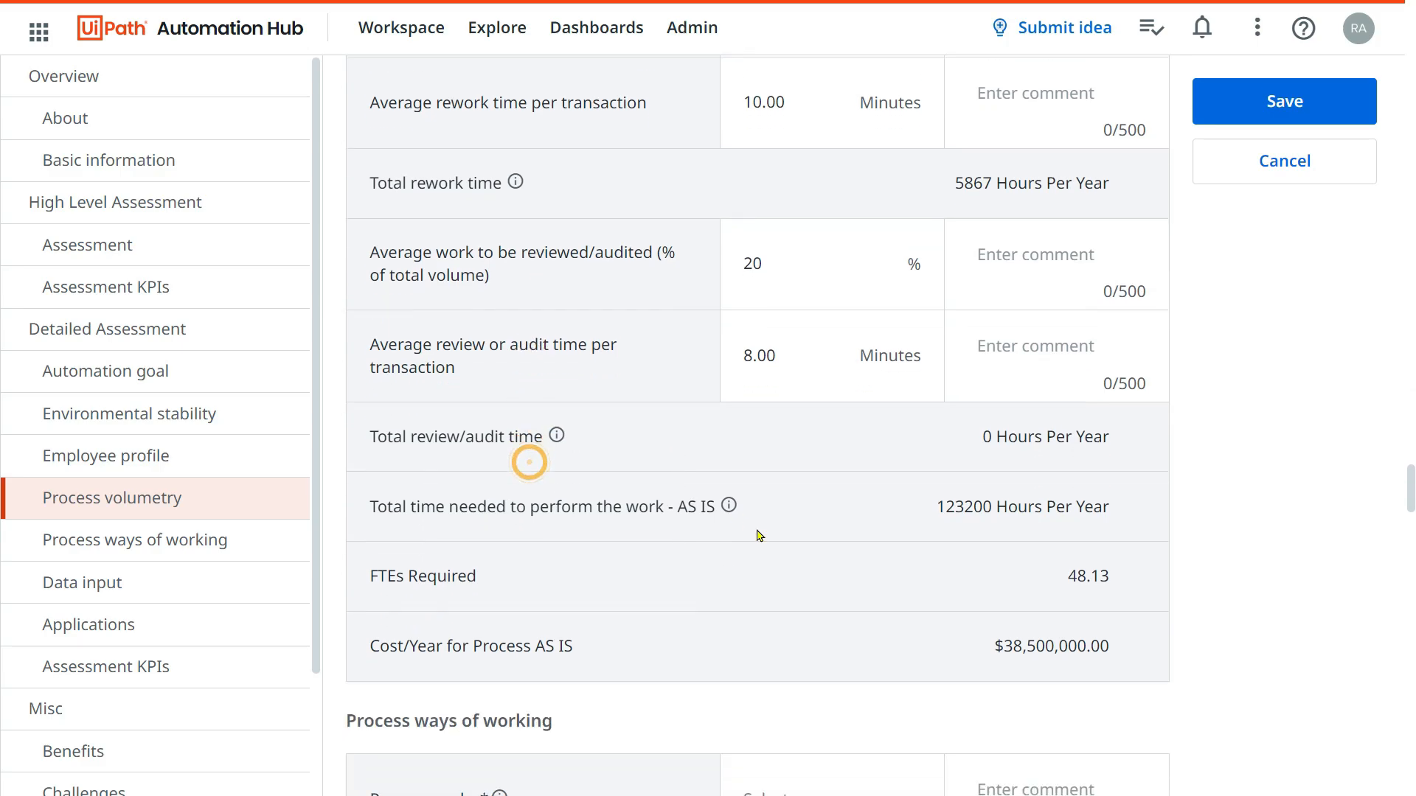
pyautogui.moveTo(963, 435); pyautogui.dragTo(1112, 423)
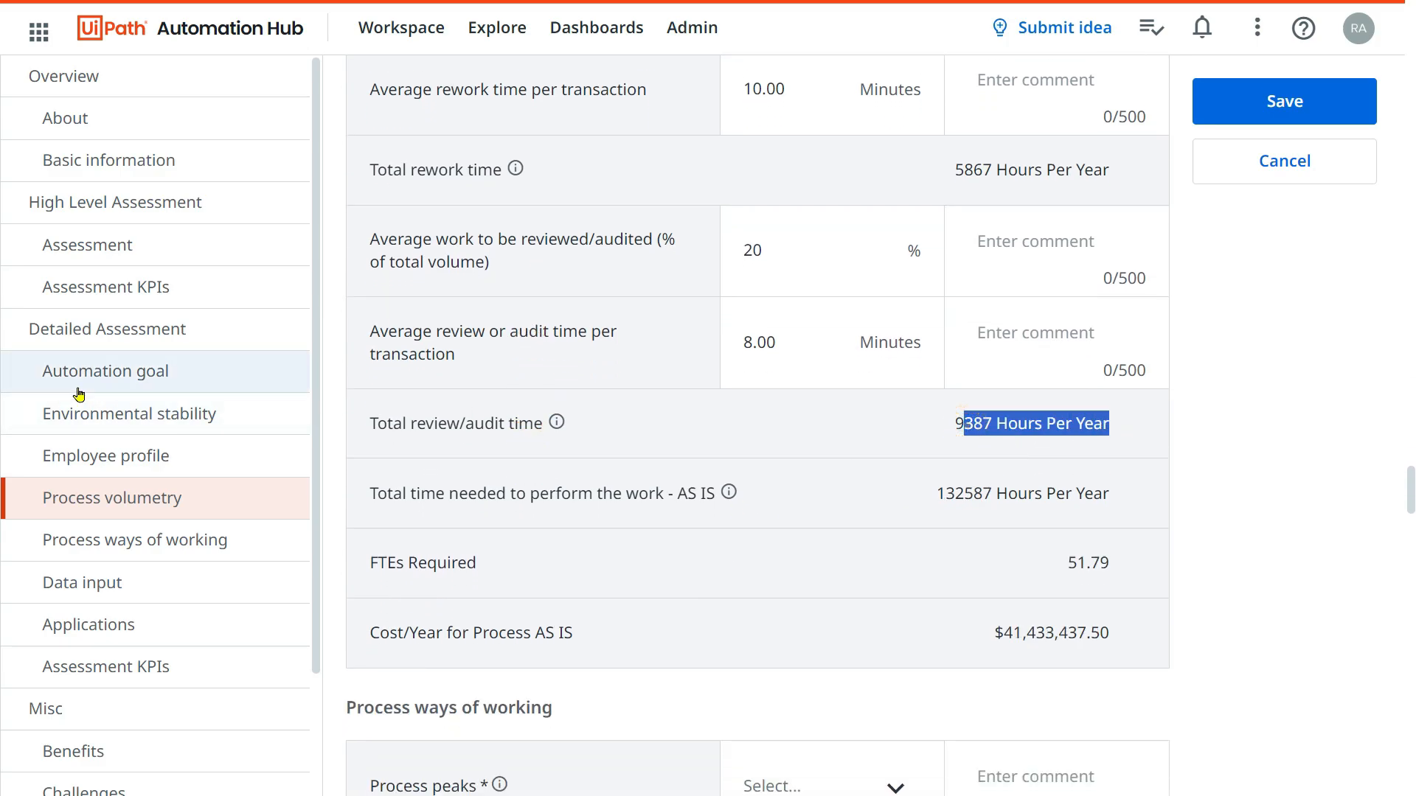
pyautogui.scroll(-2, 632, 357)
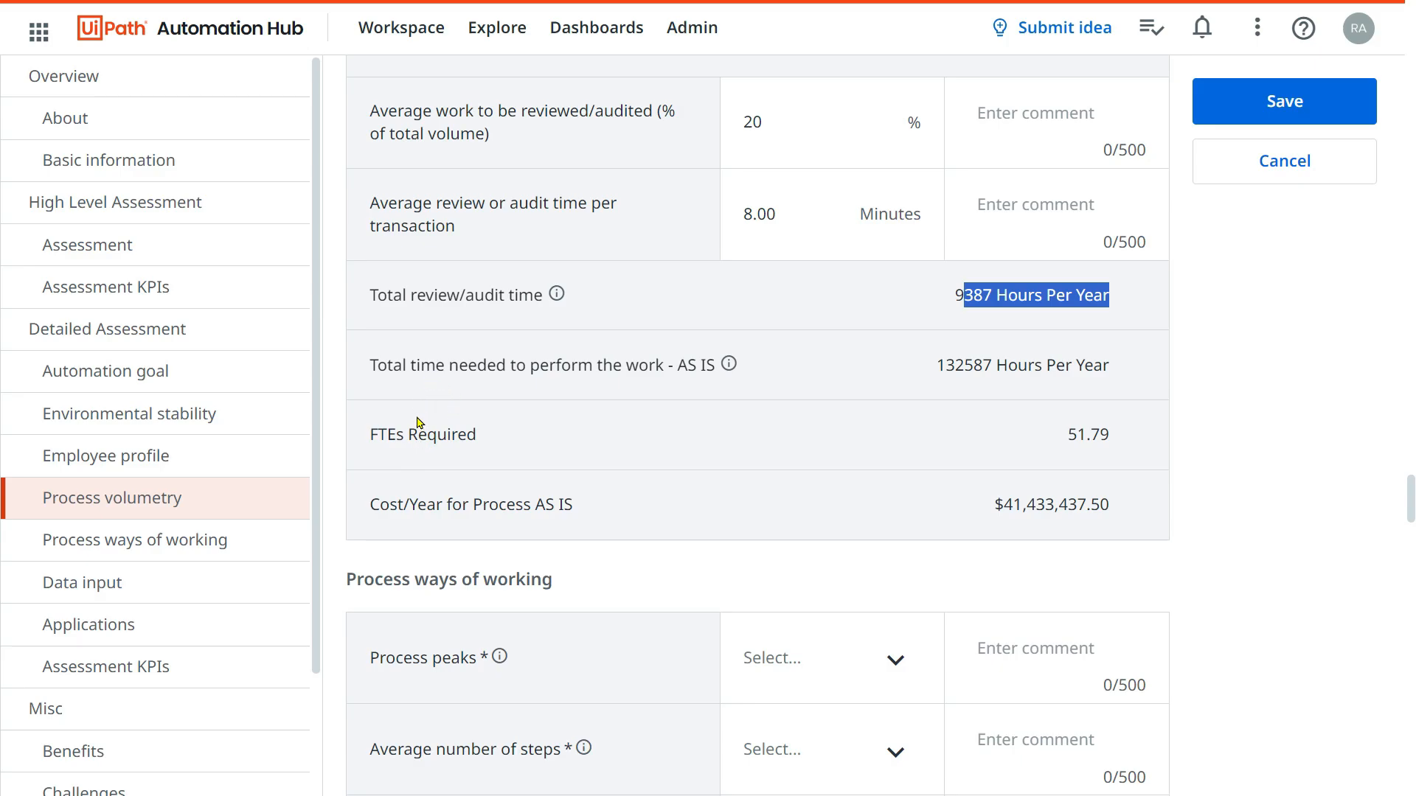
pyautogui.moveTo(1064, 435); pyautogui.dragTo(1142, 431)
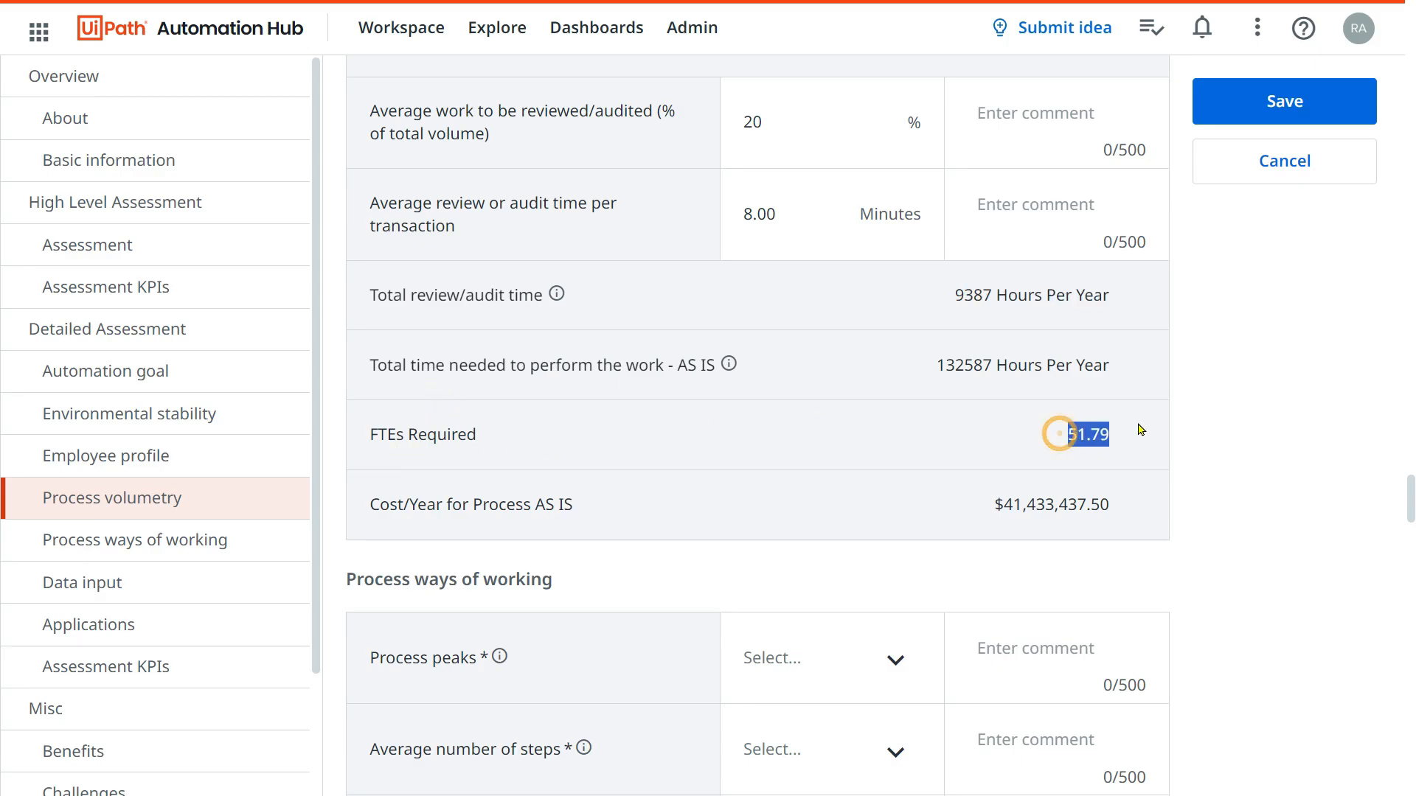
pyautogui.moveTo(997, 508); pyautogui.dragTo(1110, 511)
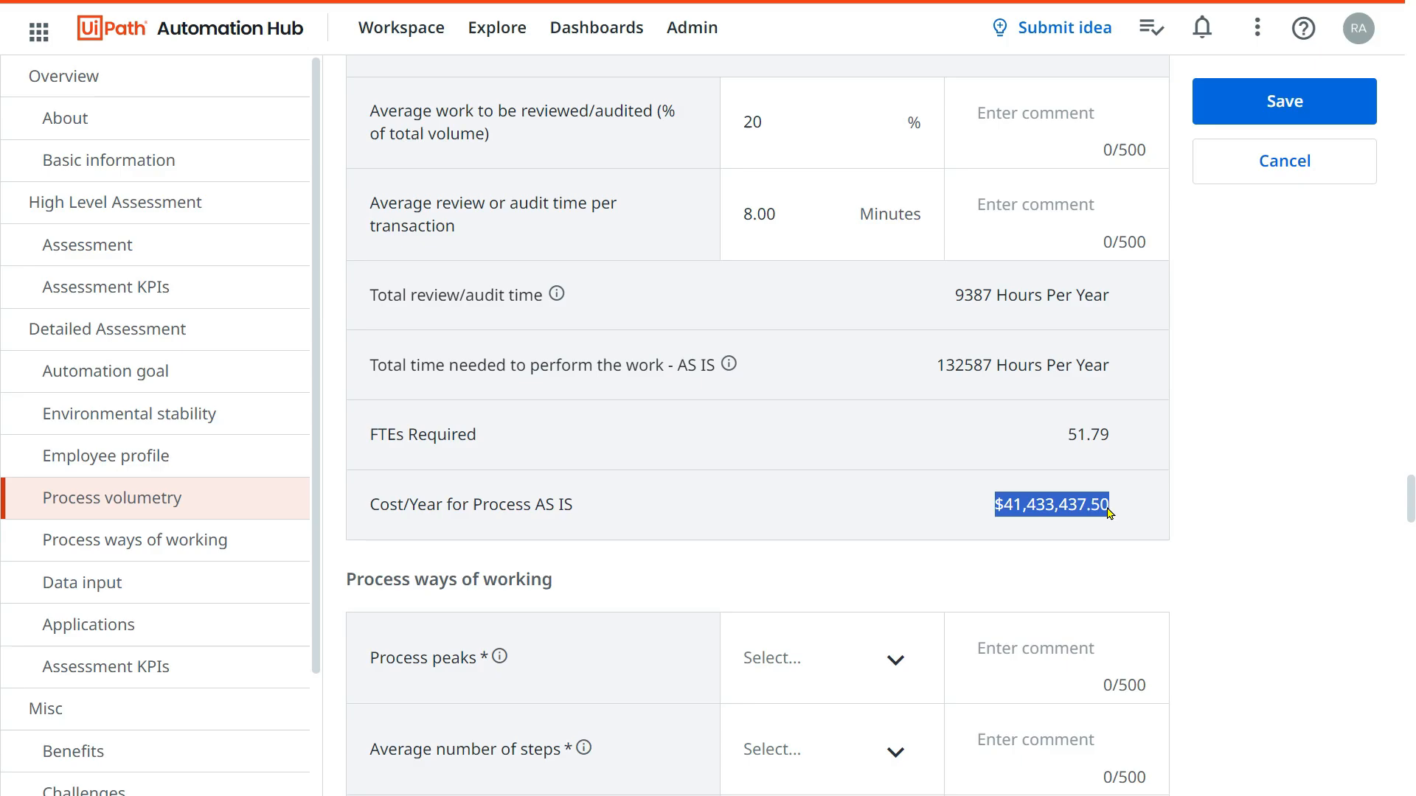
pyautogui.scroll(7, 939, 240)
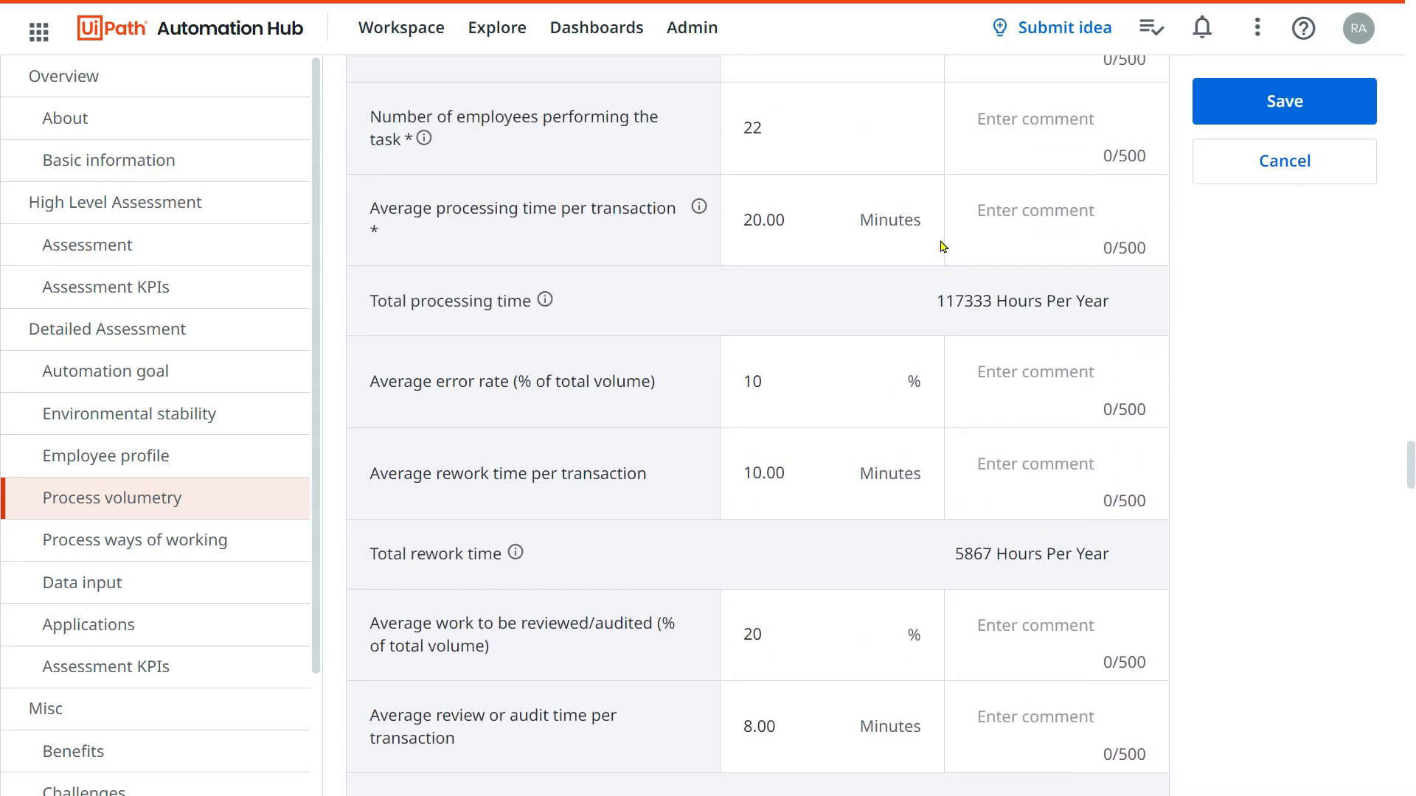
pyautogui.scroll(-7, 958, 457)
pyautogui.scroll(7, 449, 373)
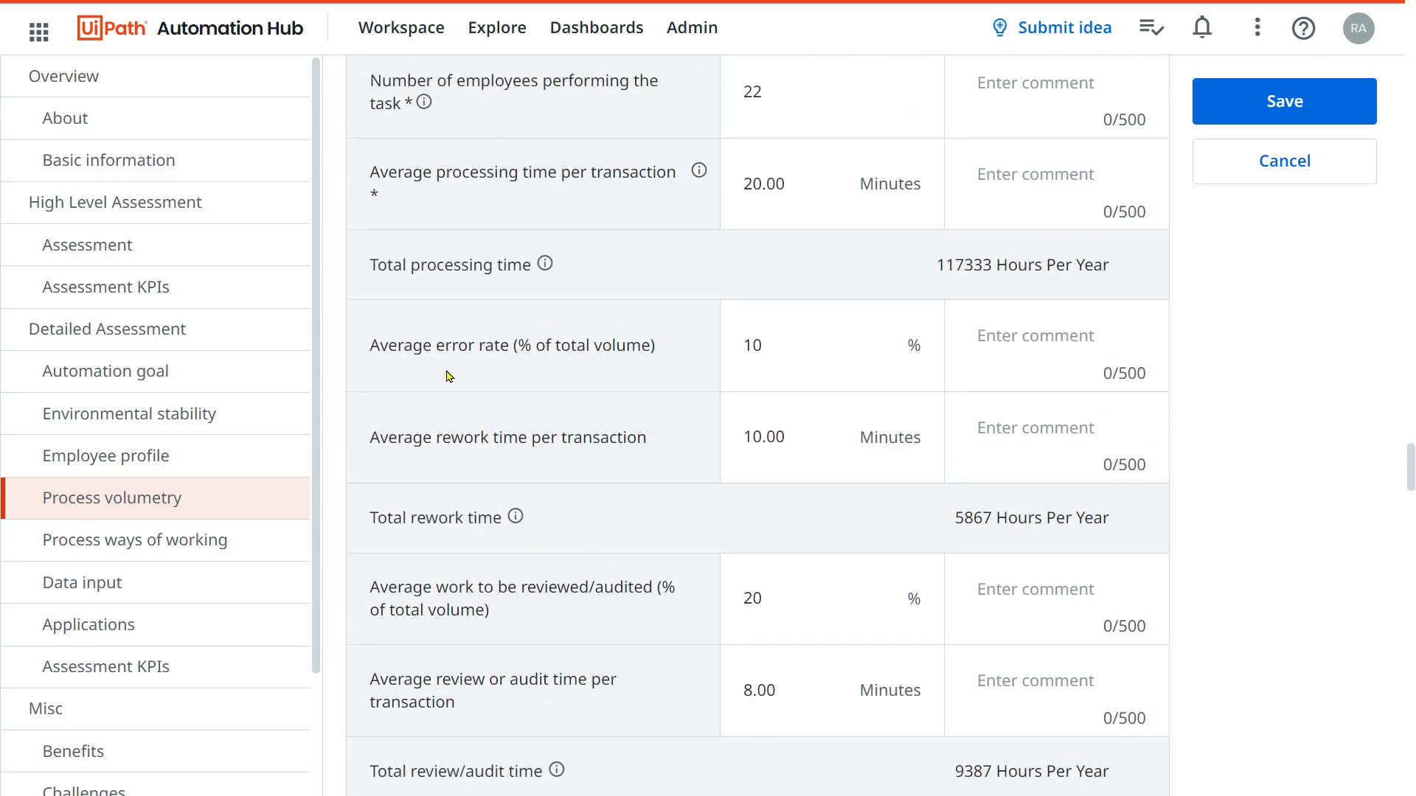
pyautogui.scroll(-4, 633, 443)
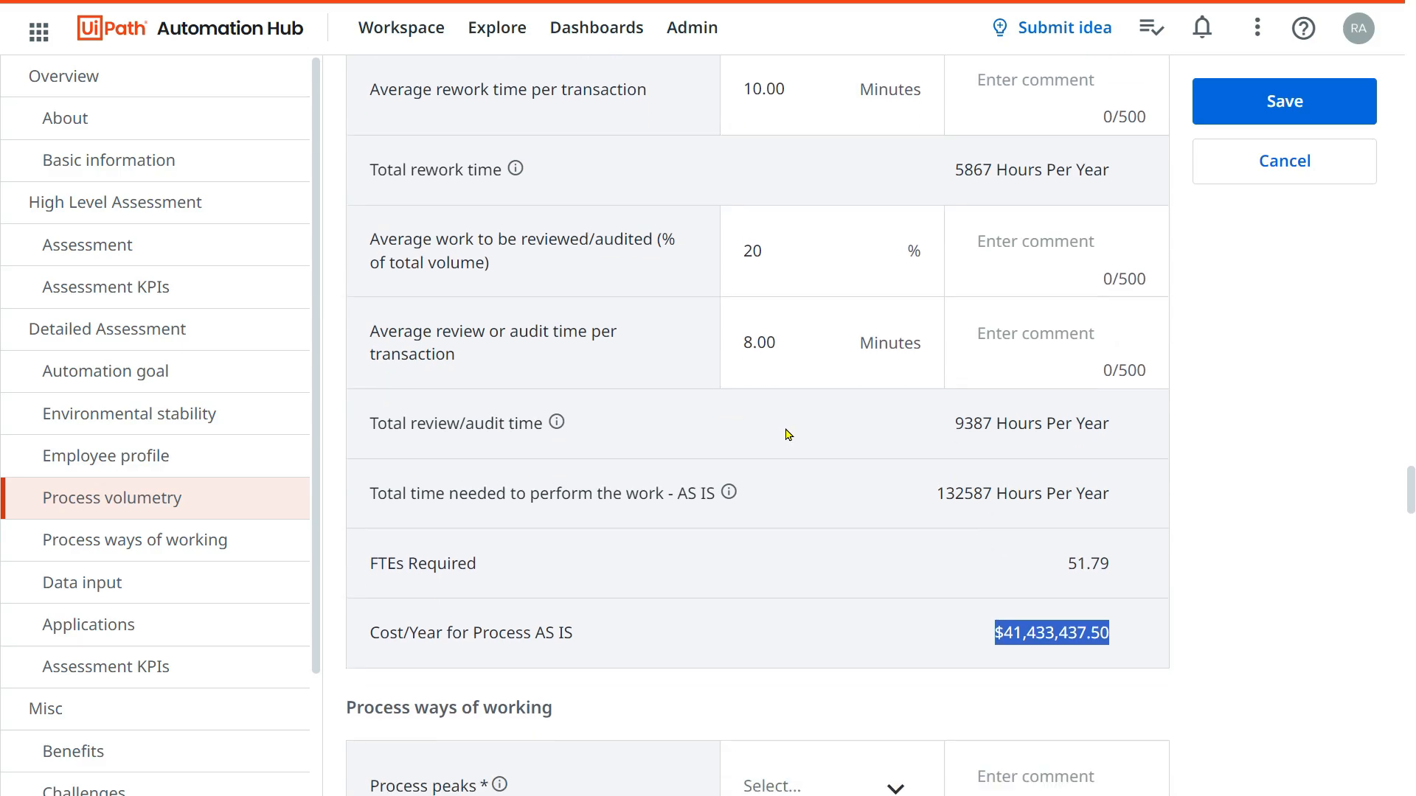
pyautogui.scroll(-4, 738, 465)
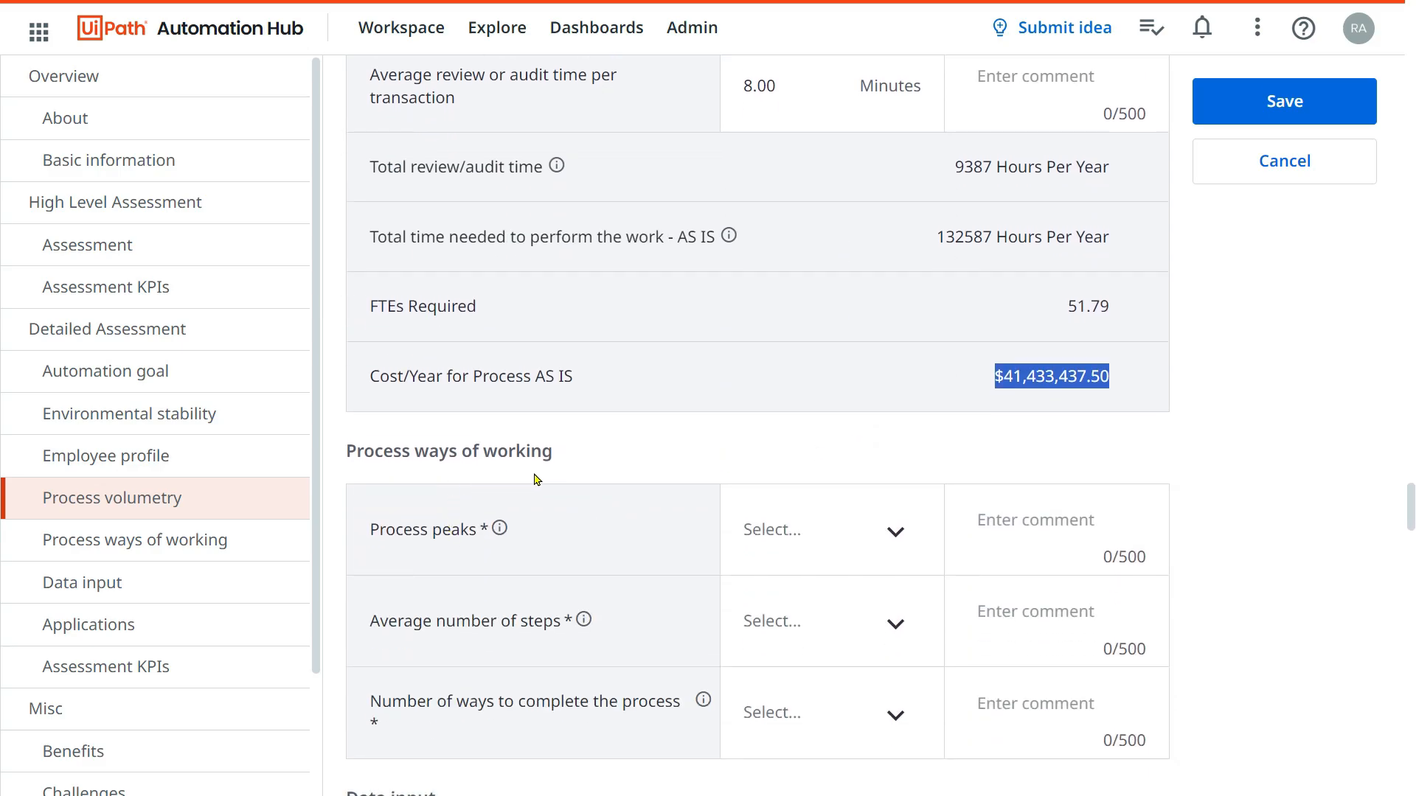
# - Set Process peaks to "Rare but predictable event (e.g. winter holidays/ yearly closing)" and add the comment "December"
pyautogui.scroll(-2, 536, 480)
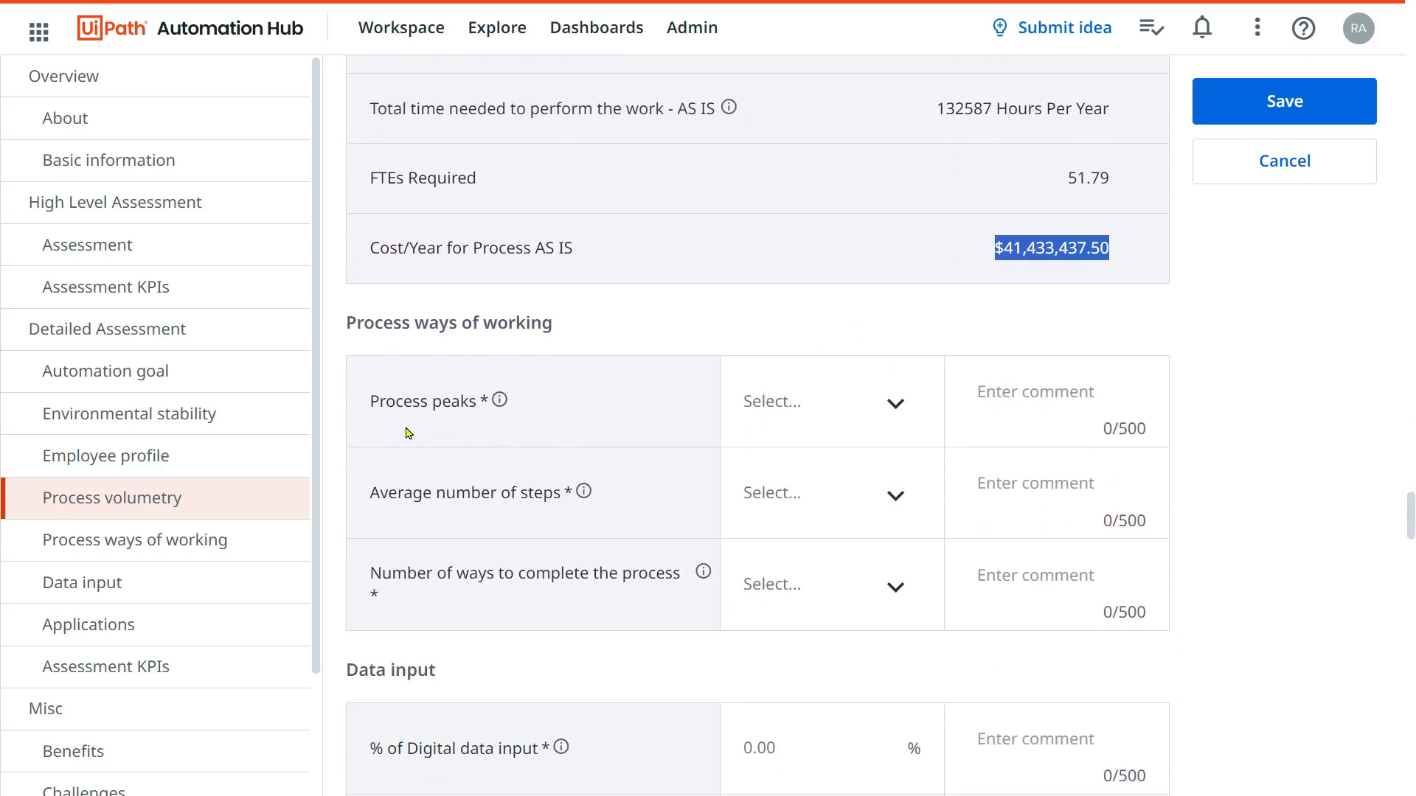
pyautogui.click(877, 411)
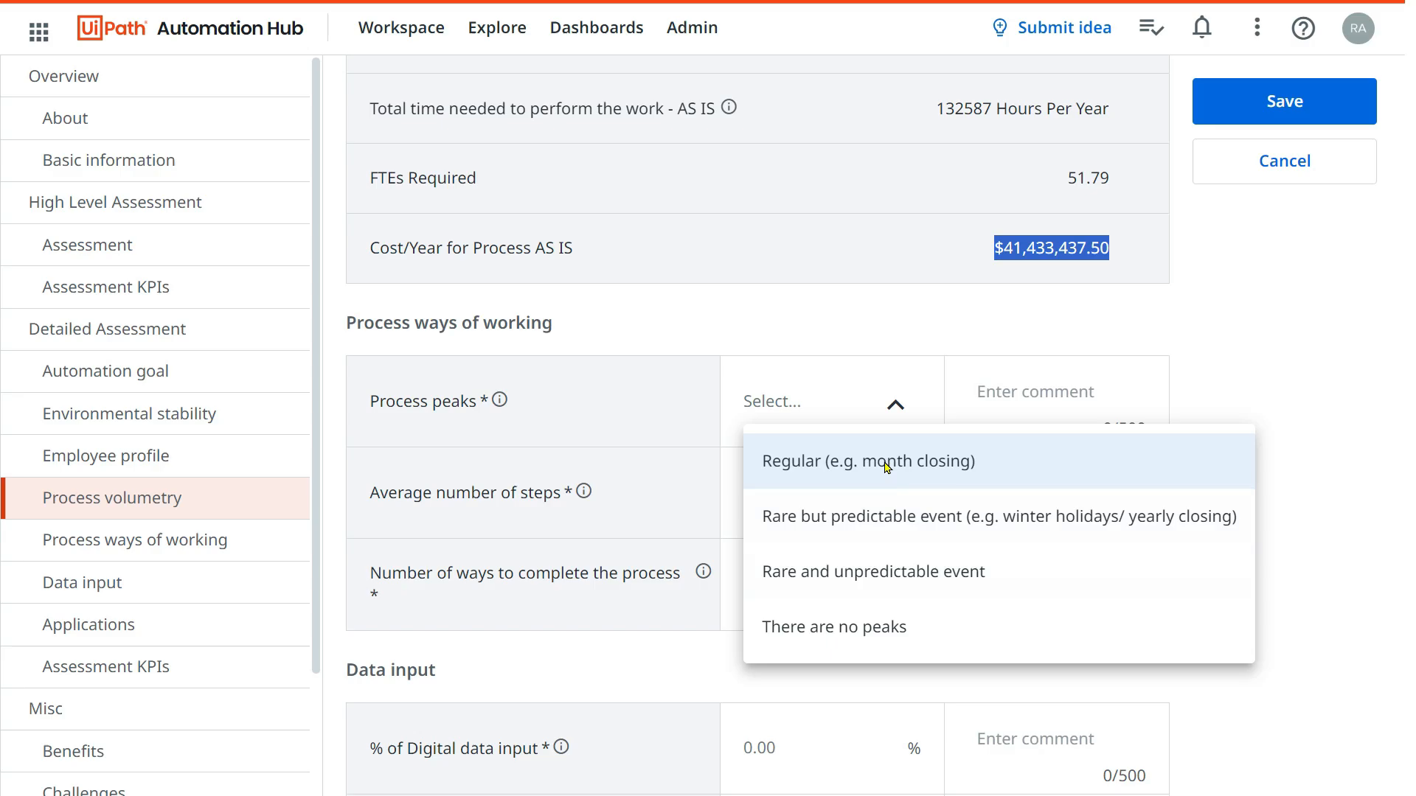
pyautogui.click(890, 528)
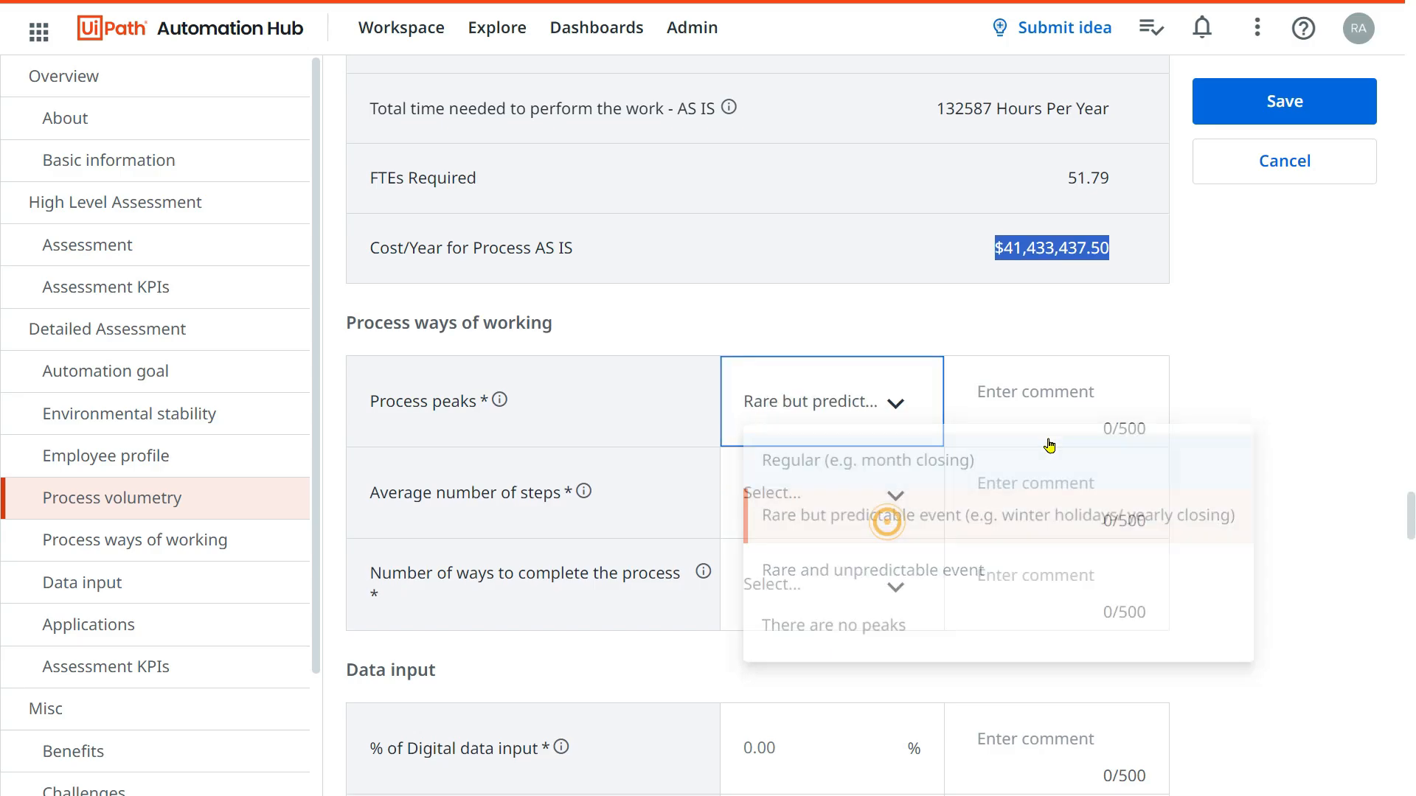
pyautogui.click(1043, 392)
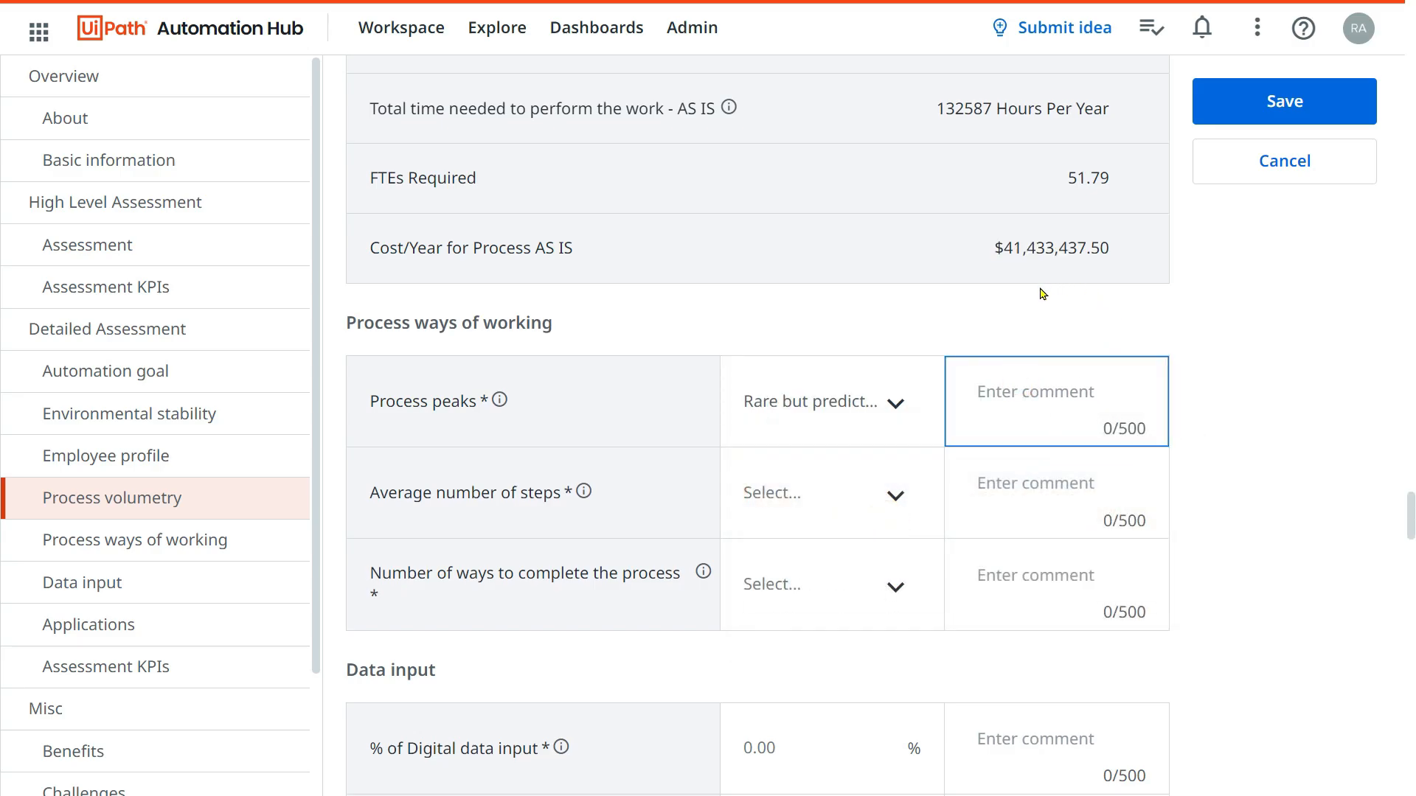
pyautogui.write('December')
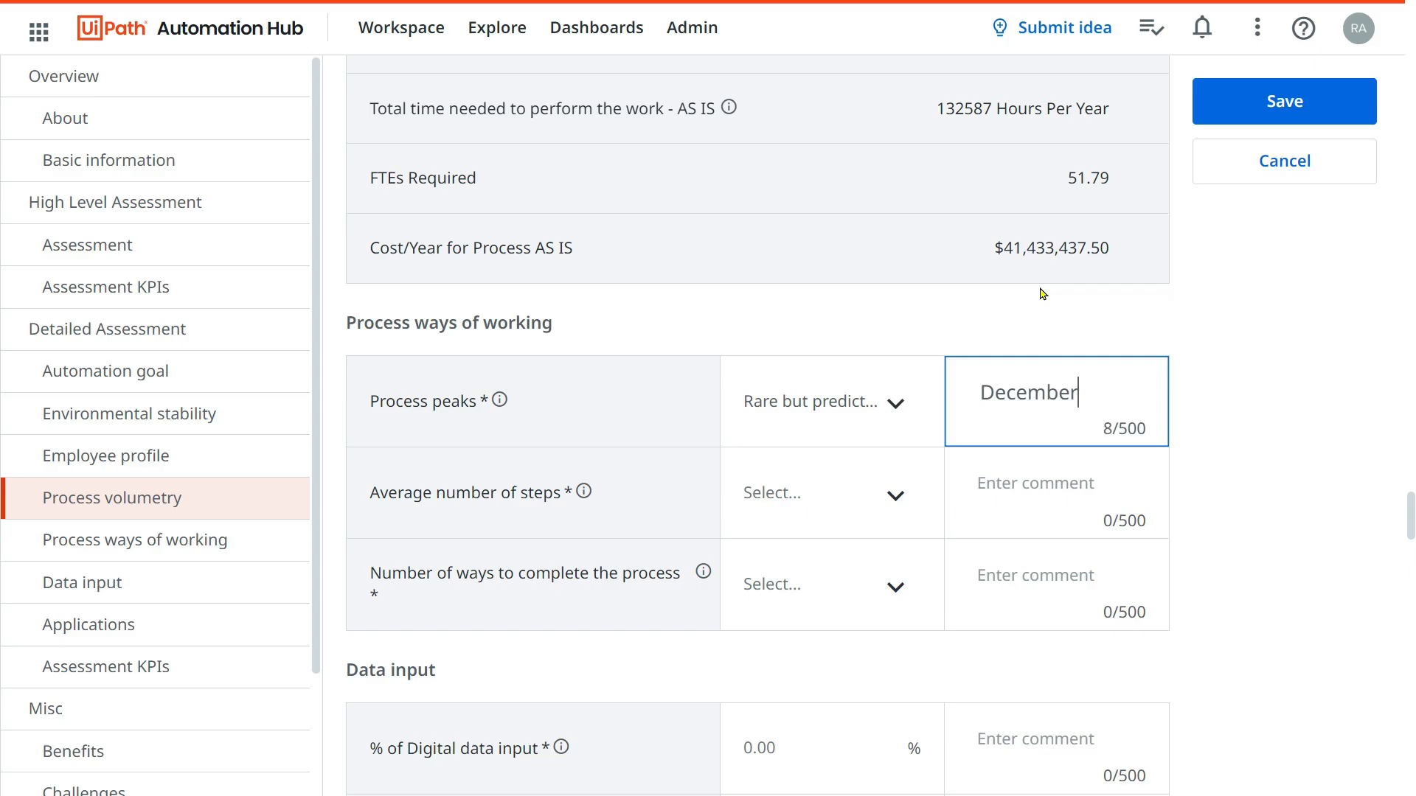
pyautogui.click(1272, 385)
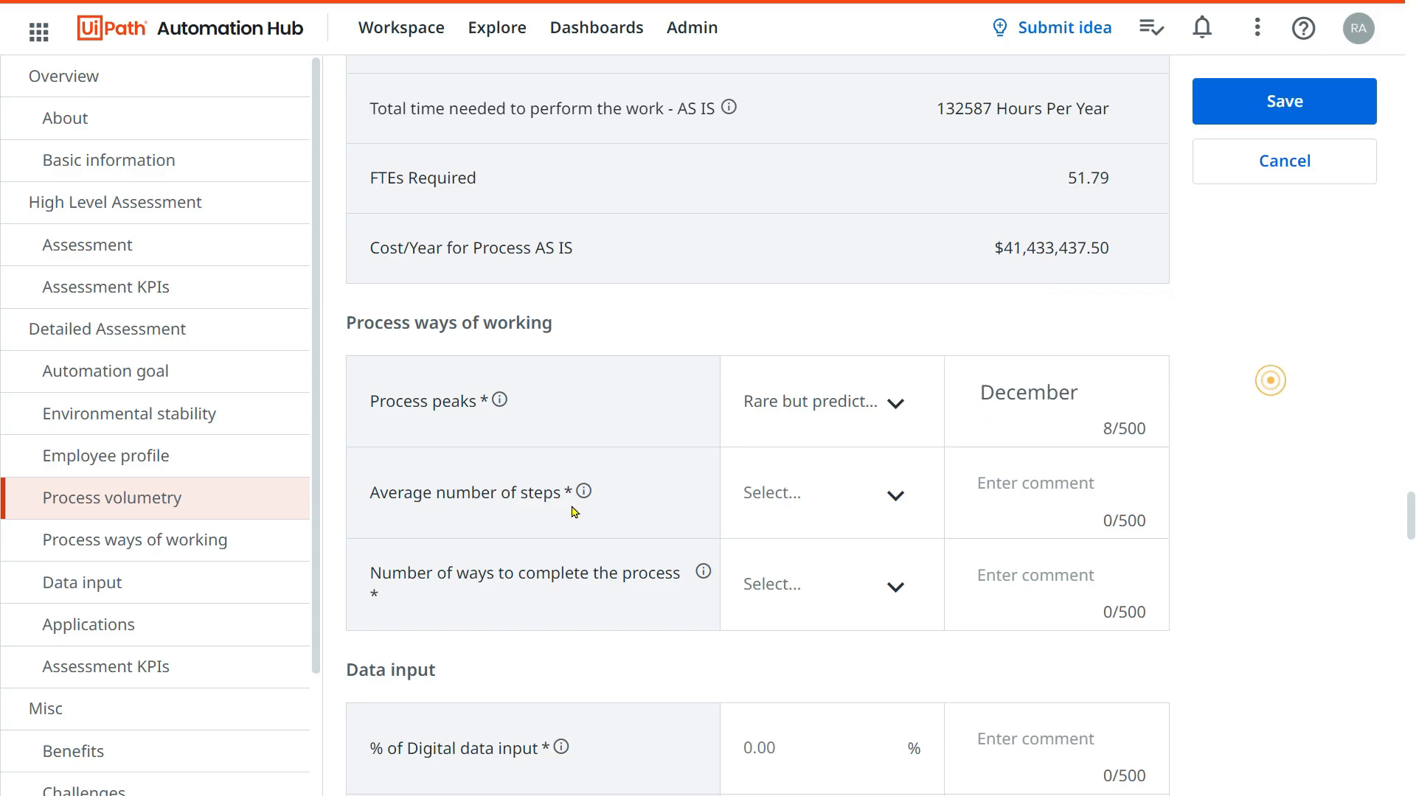
# - Set the average number of steps to "Less than 20 steps" and the number of ways to complete the process to >= 2 but < 5
pyautogui.click(842, 498)
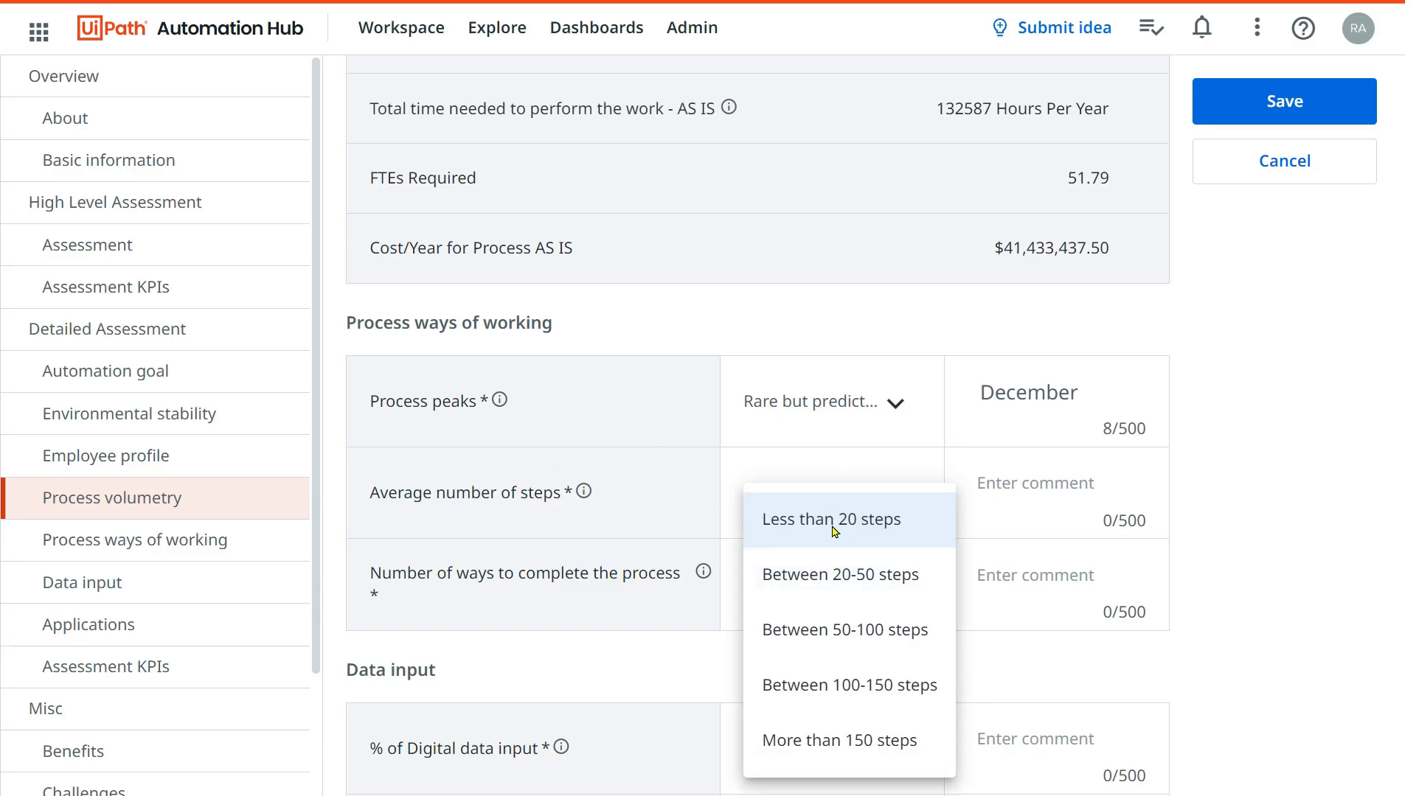
pyautogui.click(853, 532)
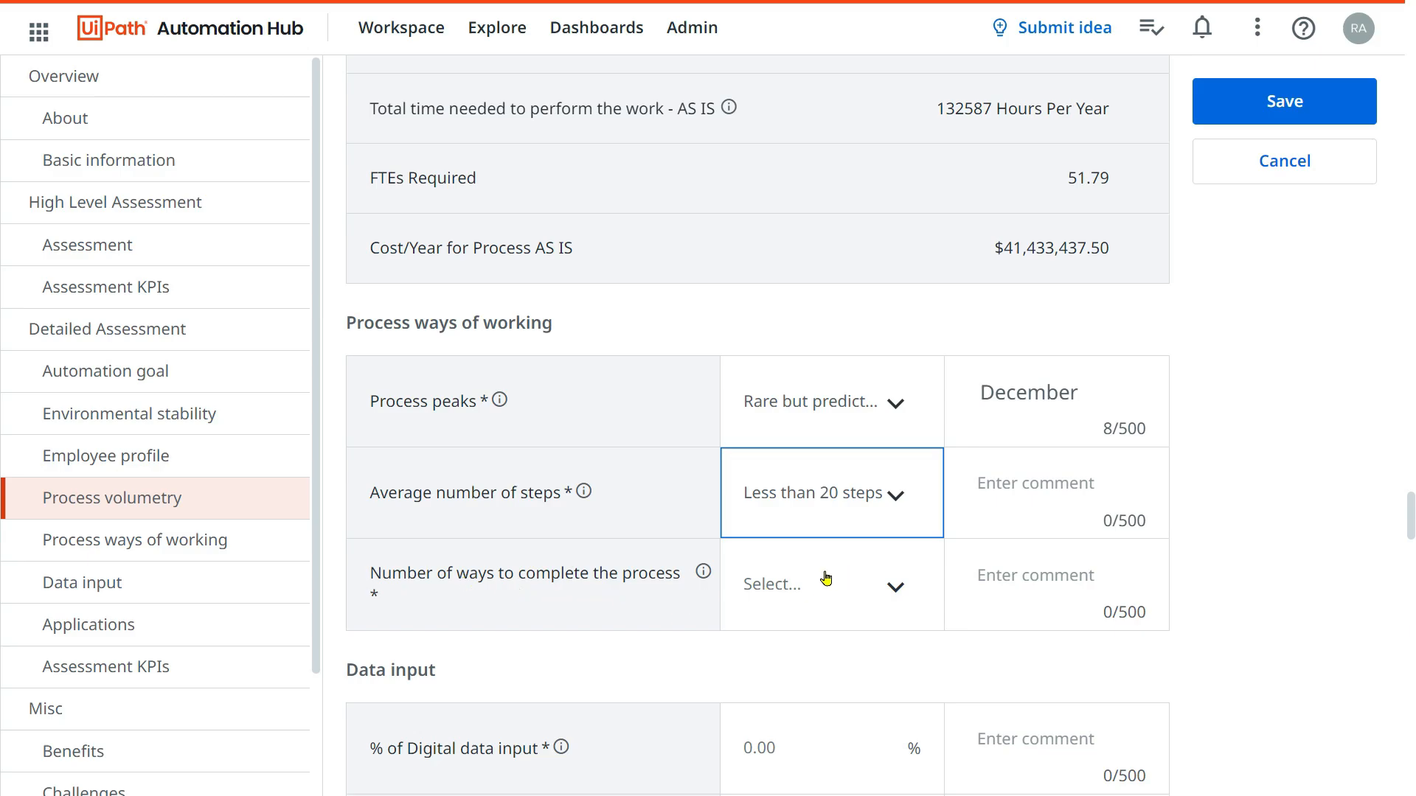
pyautogui.click(891, 590)
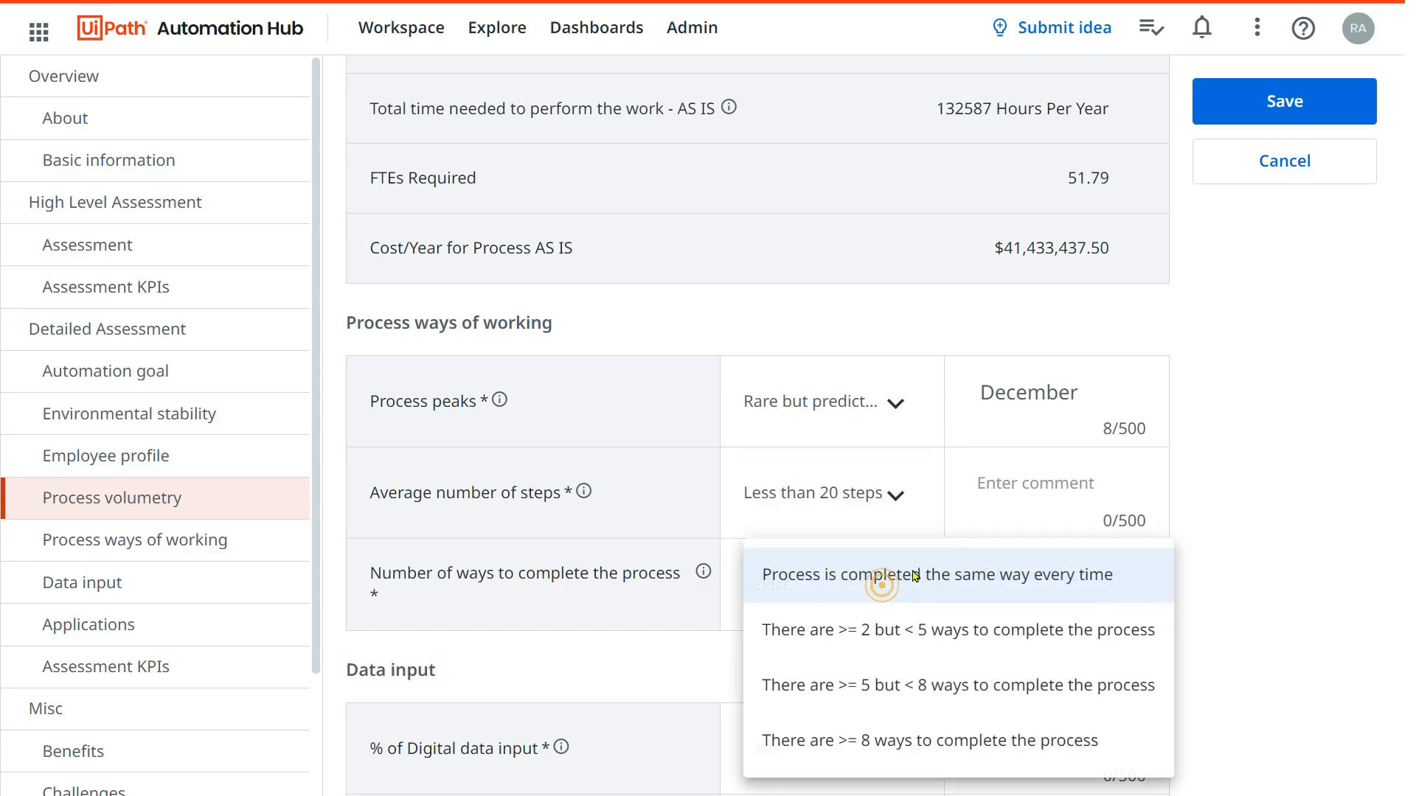
pyautogui.click(944, 633)
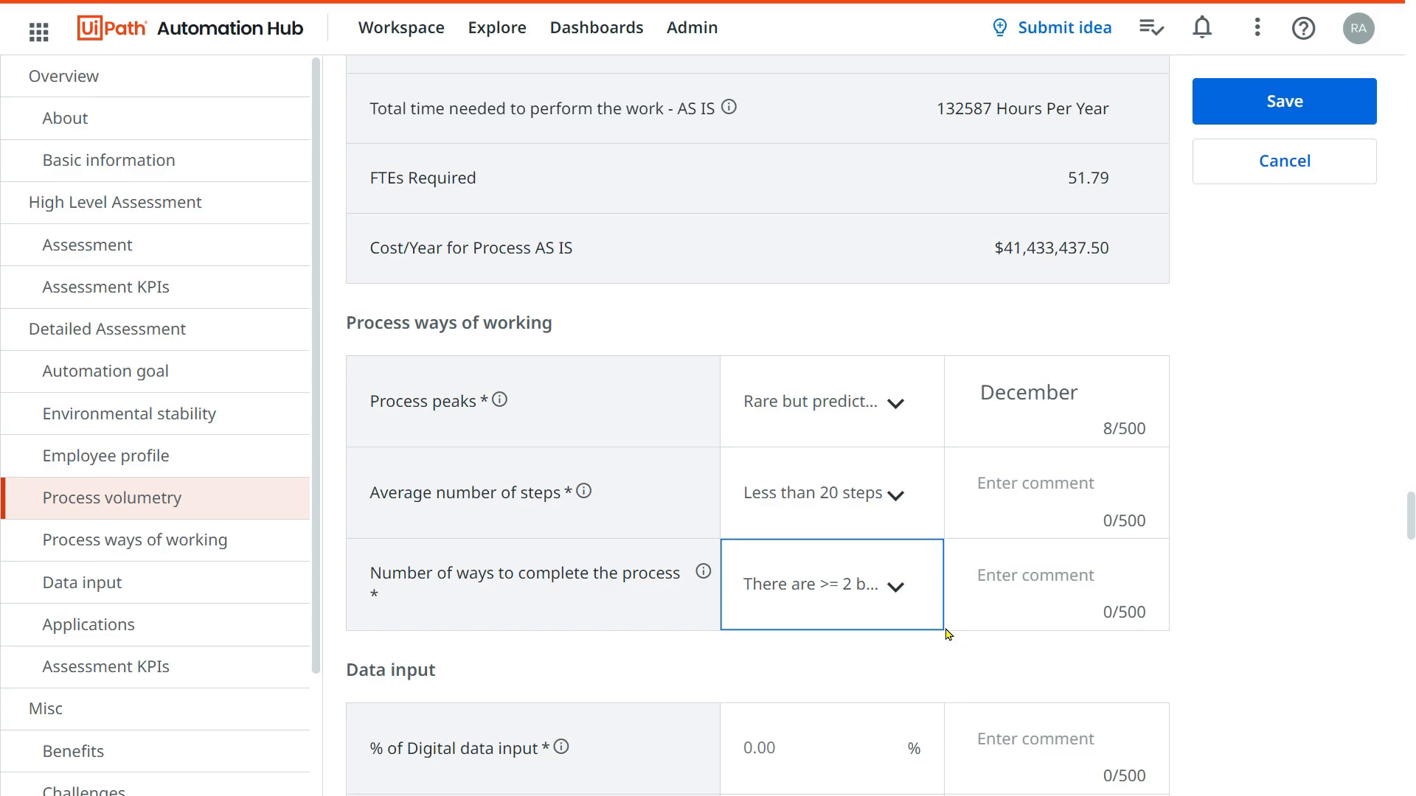
pyautogui.click(1025, 581)
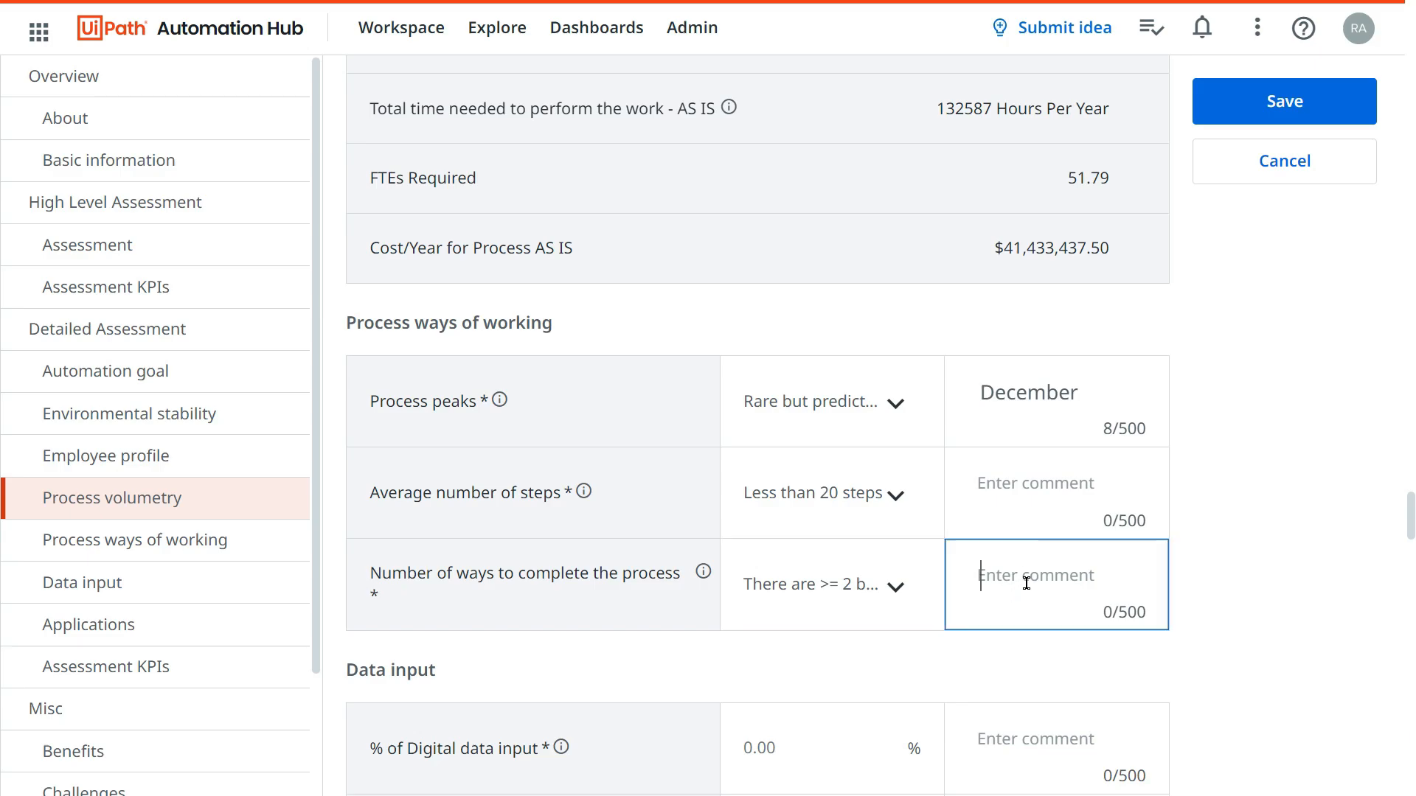
# - Set the percentage of digital data input to 100% in the Data input section
pyautogui.scroll(-5, 819, 635)
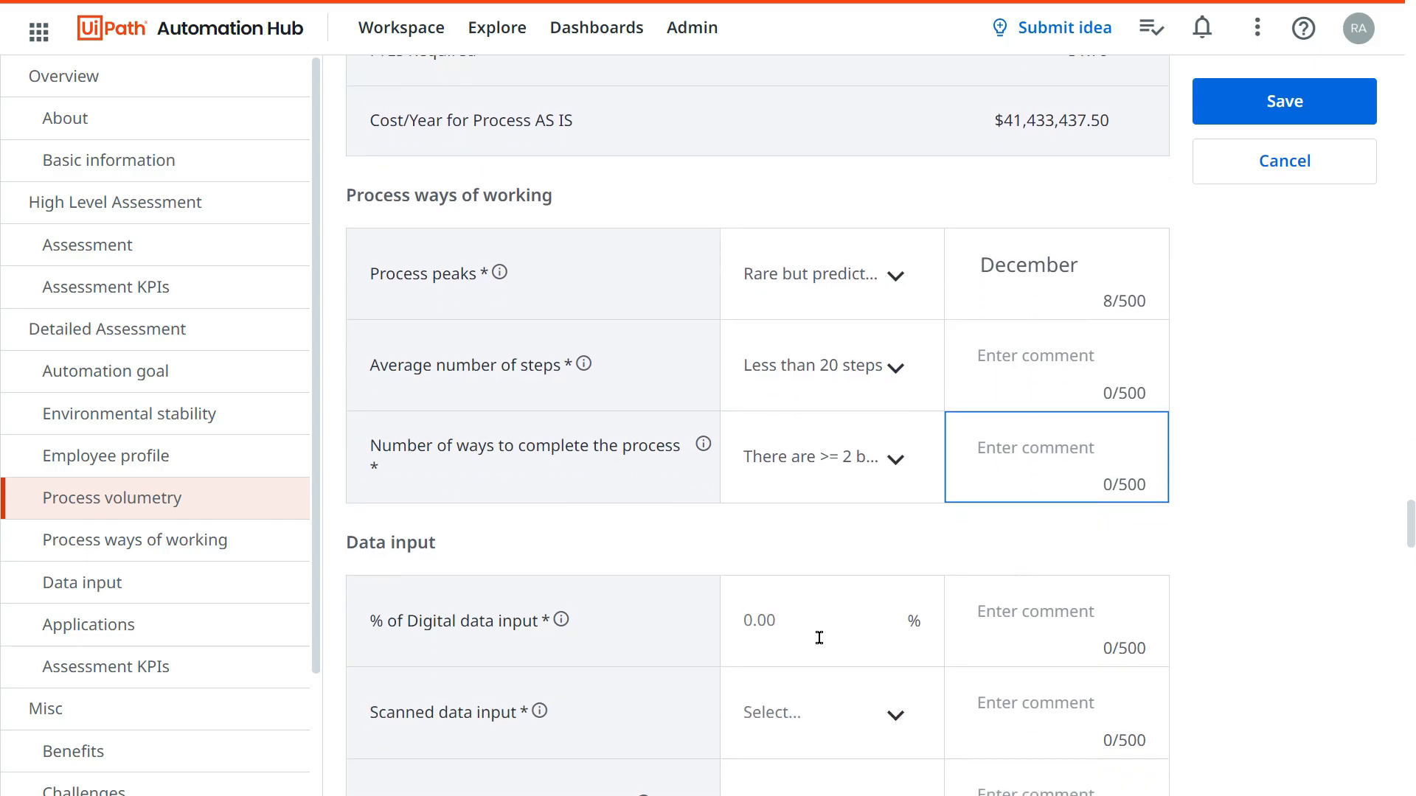
pyautogui.scroll(-2, 534, 387)
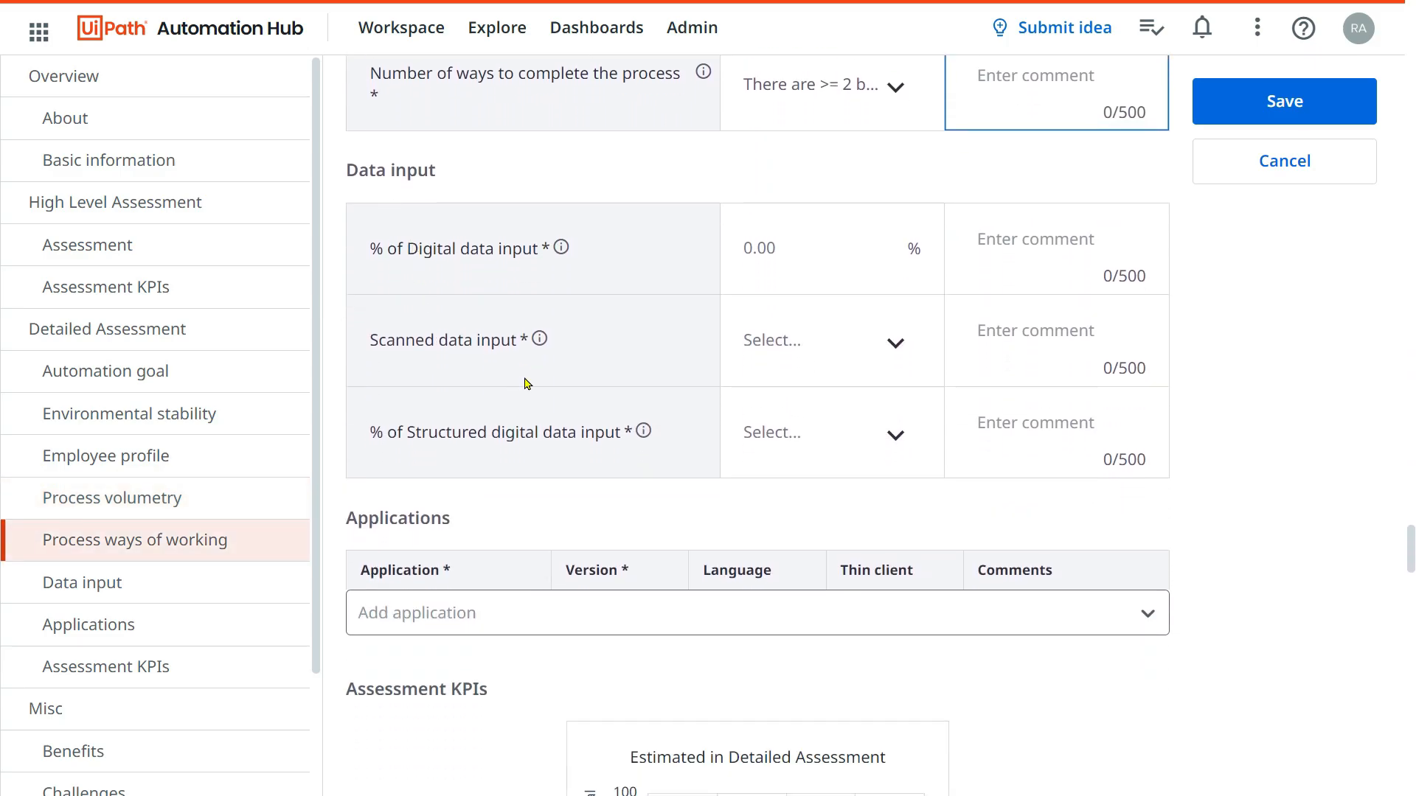
pyautogui.scroll(2, 535, 387)
pyautogui.click(794, 377)
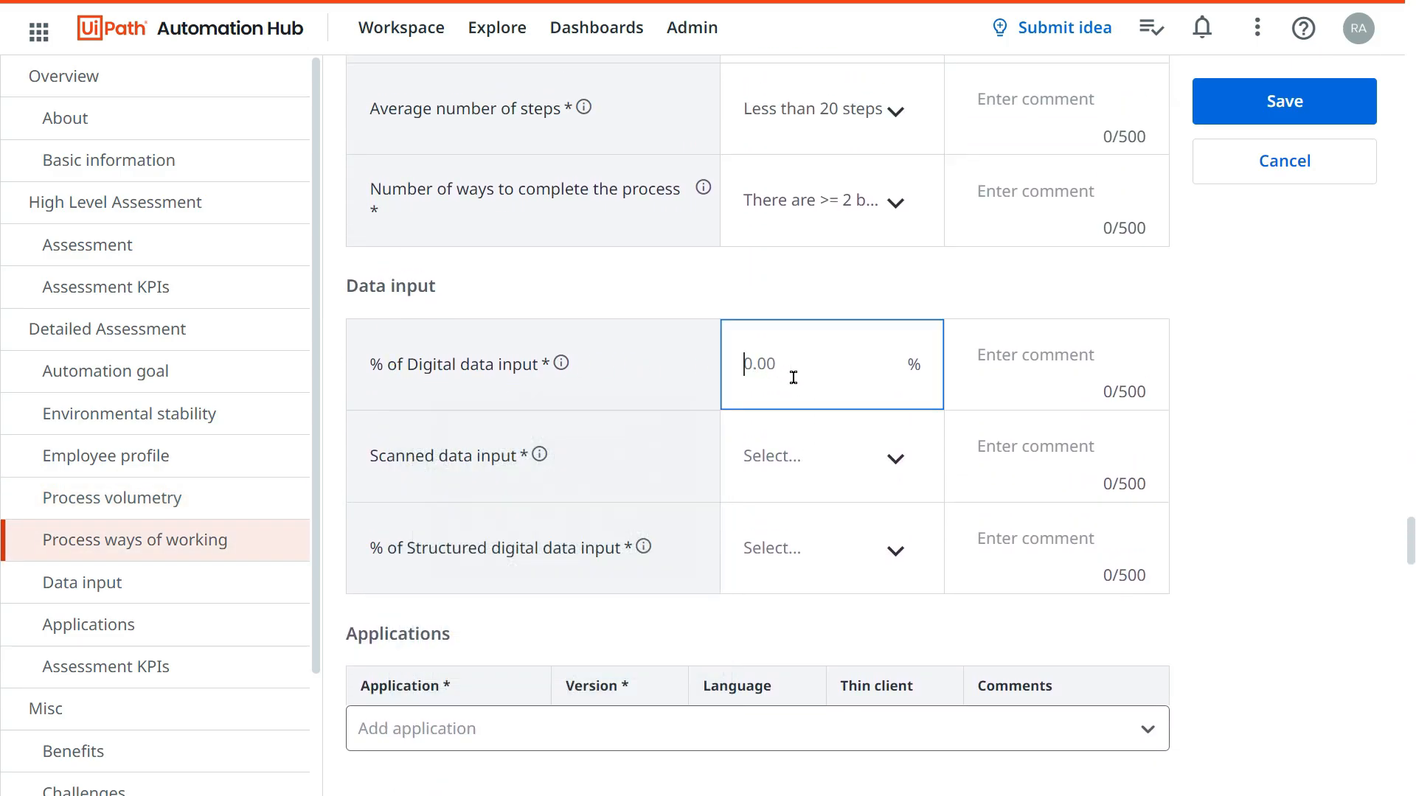
pyautogui.write('100')
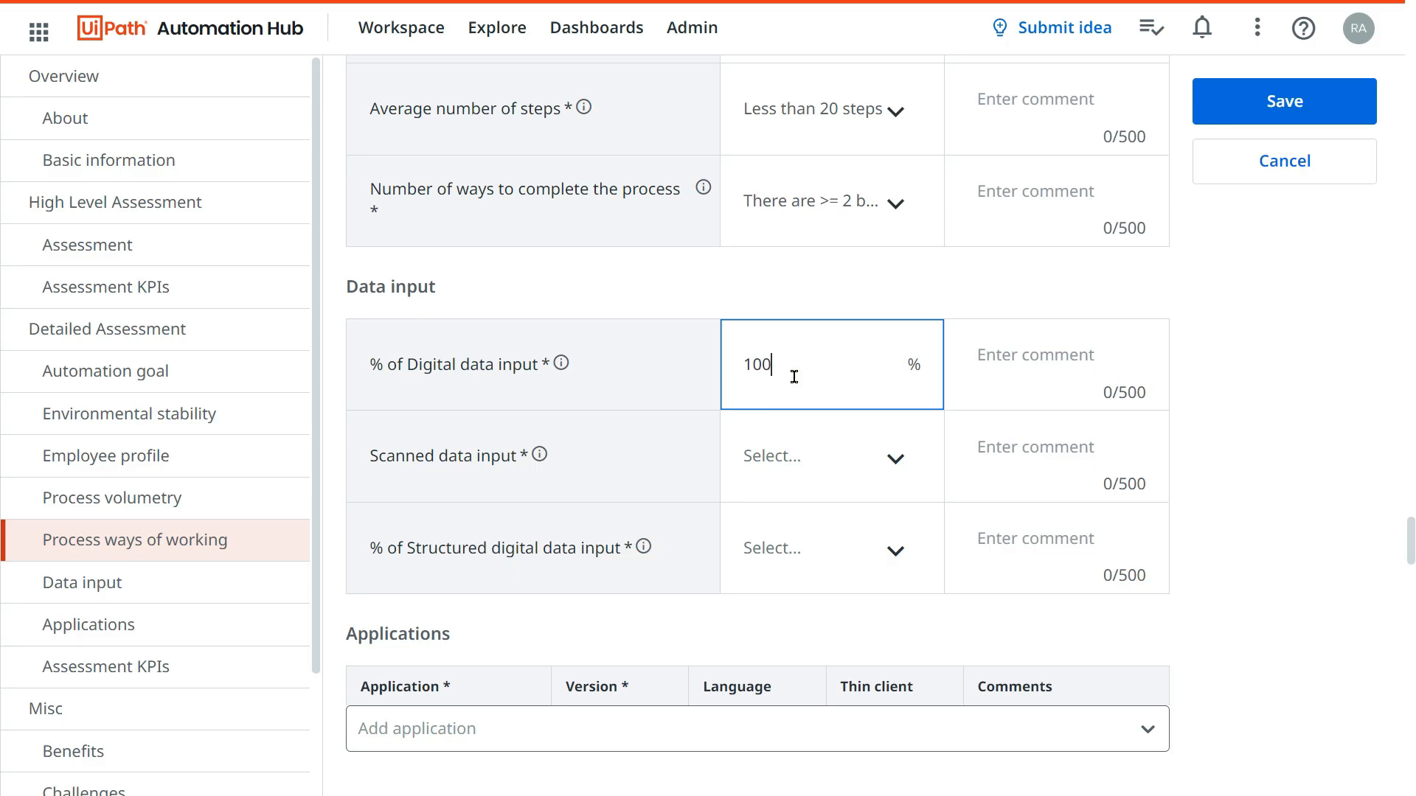
pyautogui.click(1324, 471)
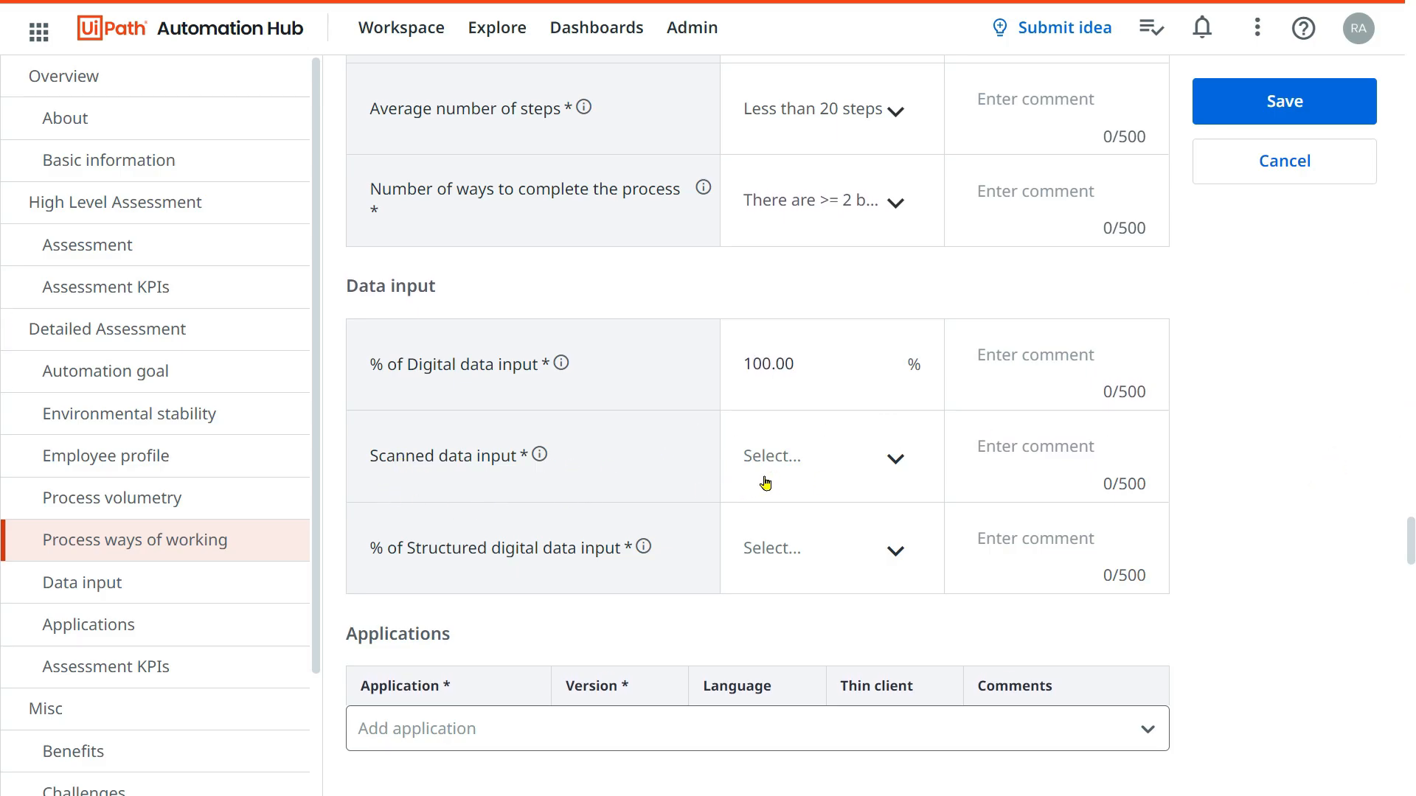
# - Answer Yes for scanned data input with the comment "30", and set the percentage of structured digital data input to >=80%
pyautogui.click(798, 466)
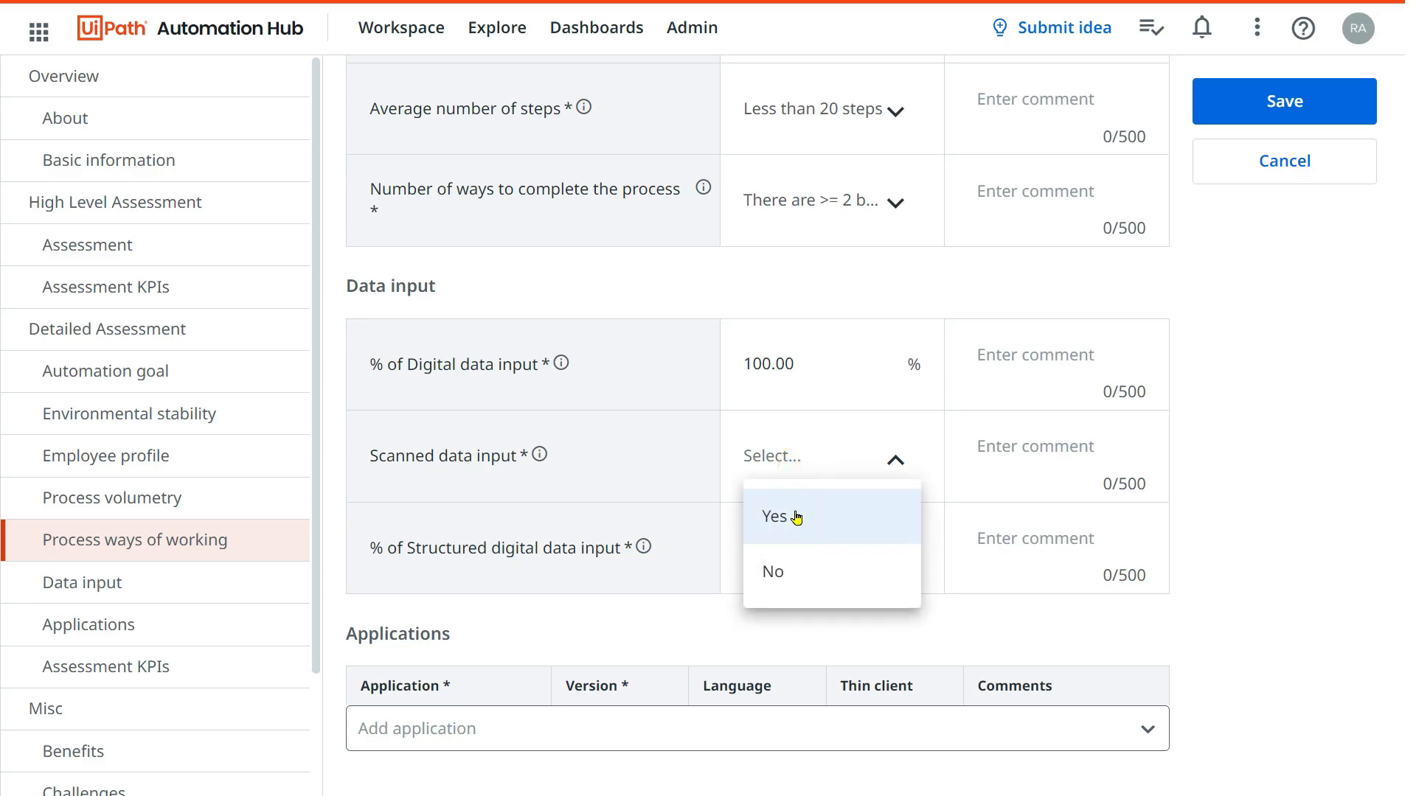
pyautogui.click(796, 513)
pyautogui.click(1015, 453)
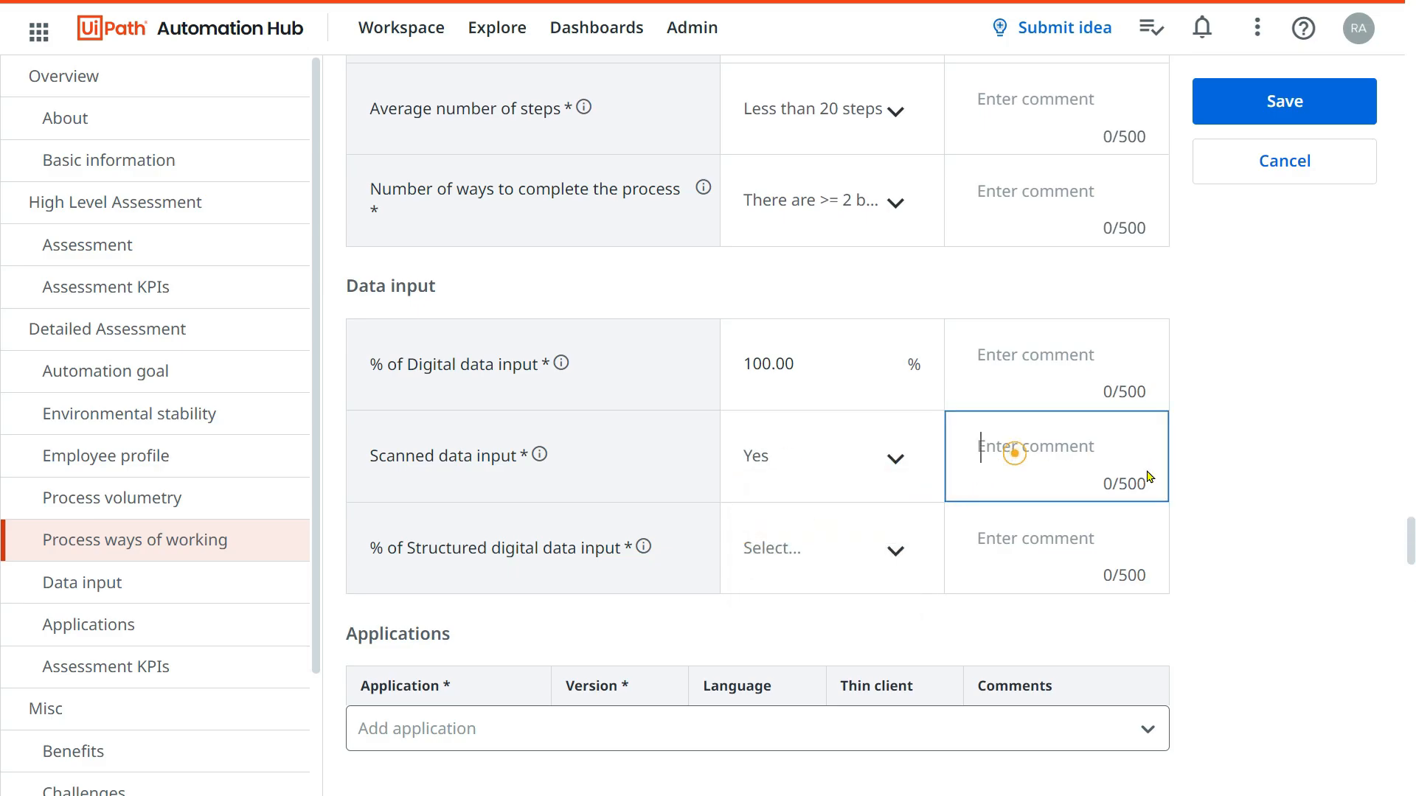
pyautogui.write('30')
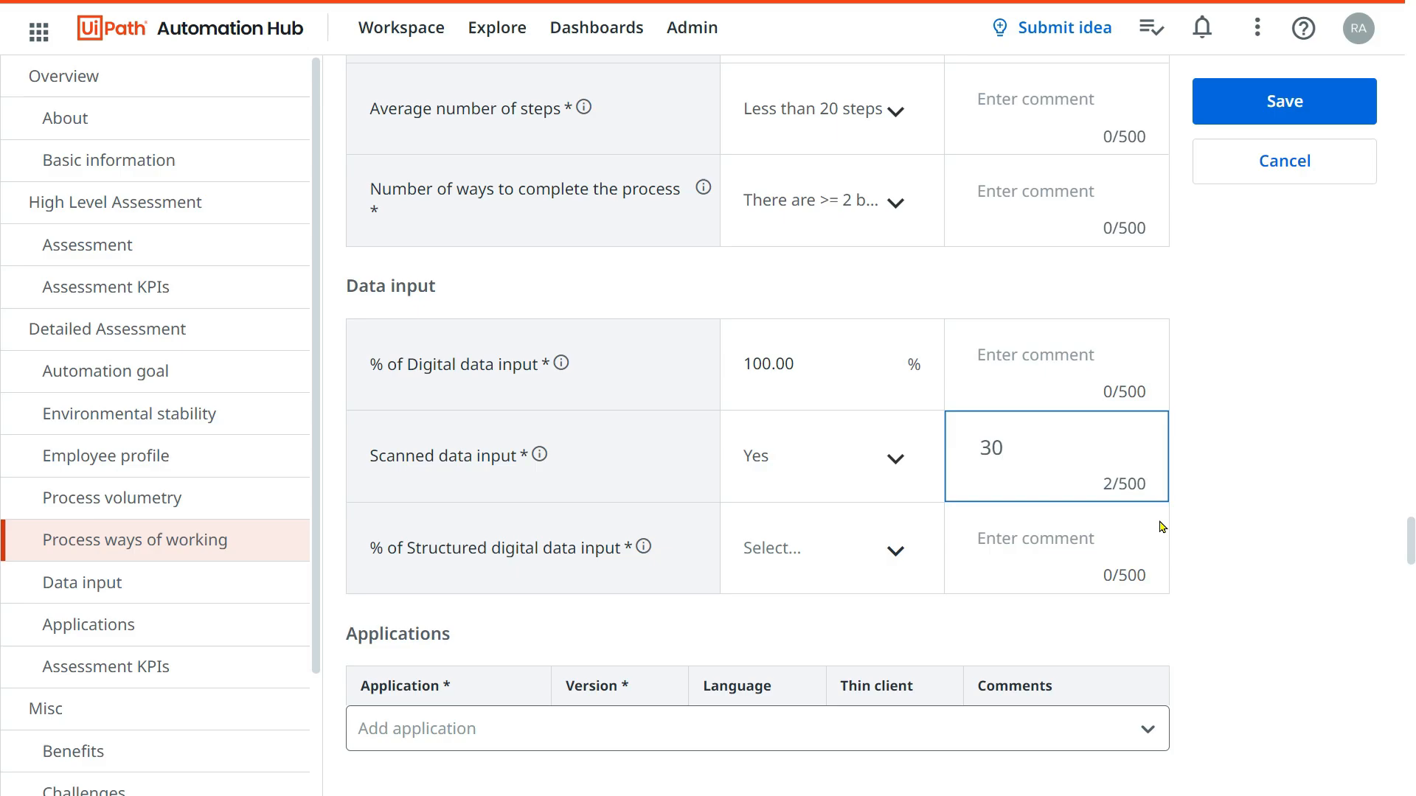
pyautogui.click(1192, 537)
pyautogui.click(1257, 559)
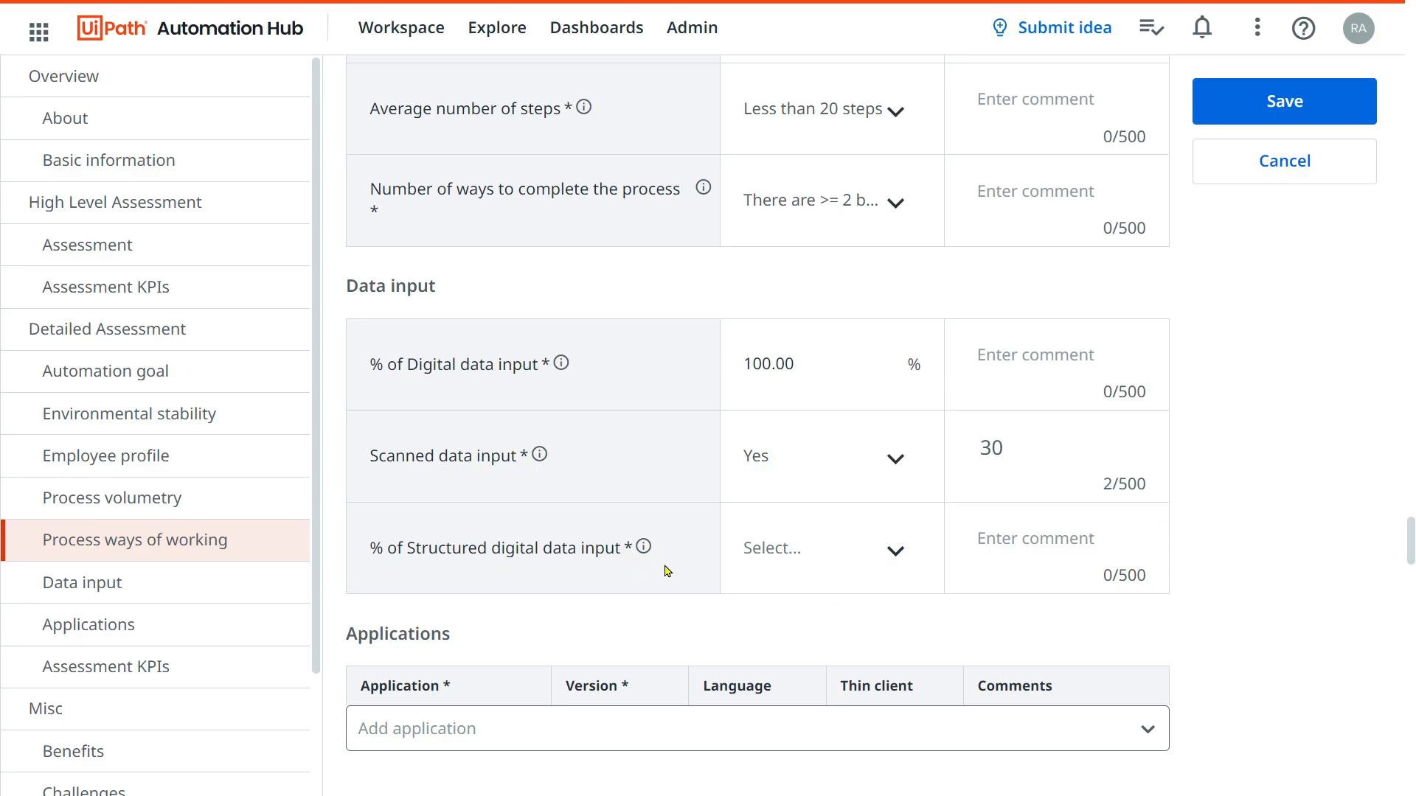
pyautogui.click(894, 555)
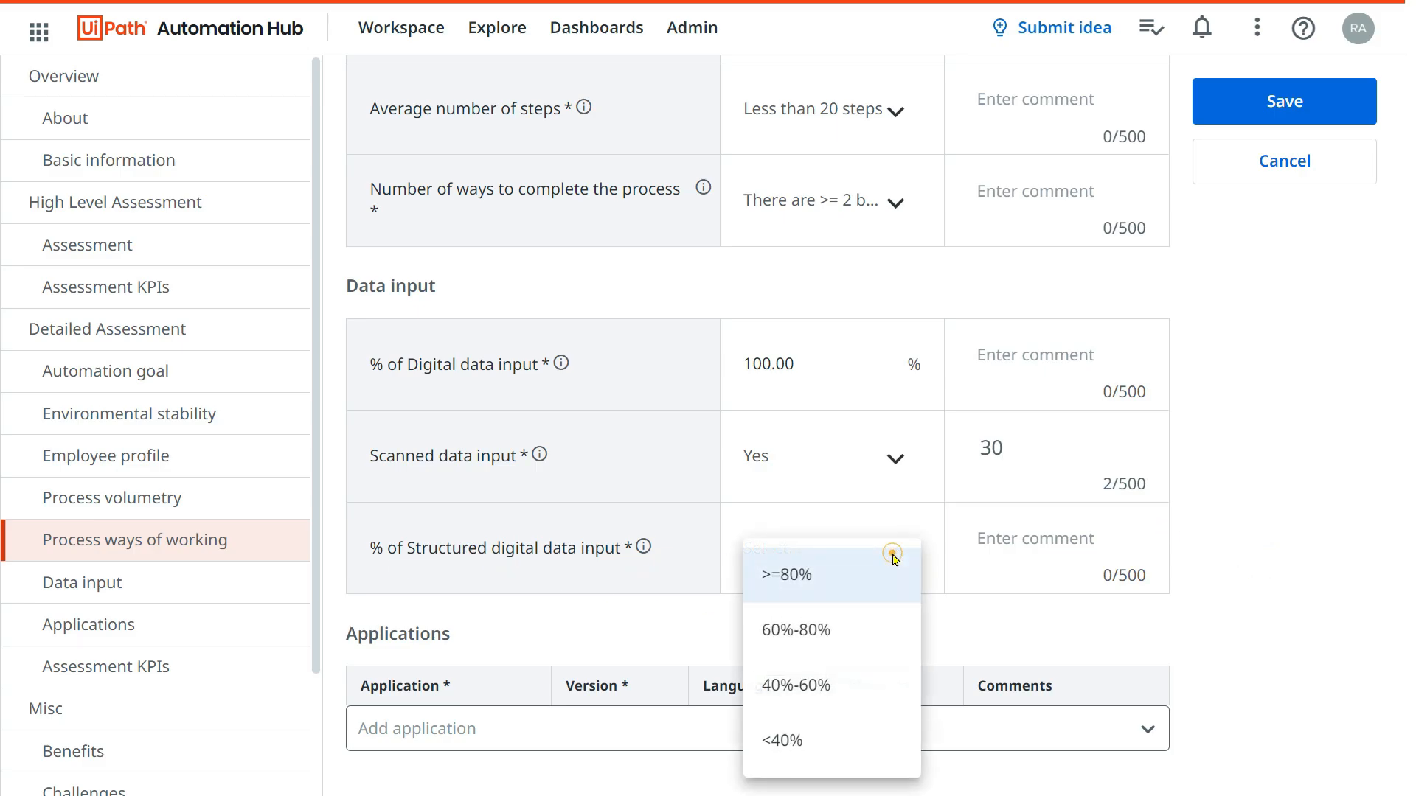
pyautogui.click(814, 577)
# - Review the Process ways of working and Data input answers through to the Applications section
pyautogui.scroll(-2, 1084, 570)
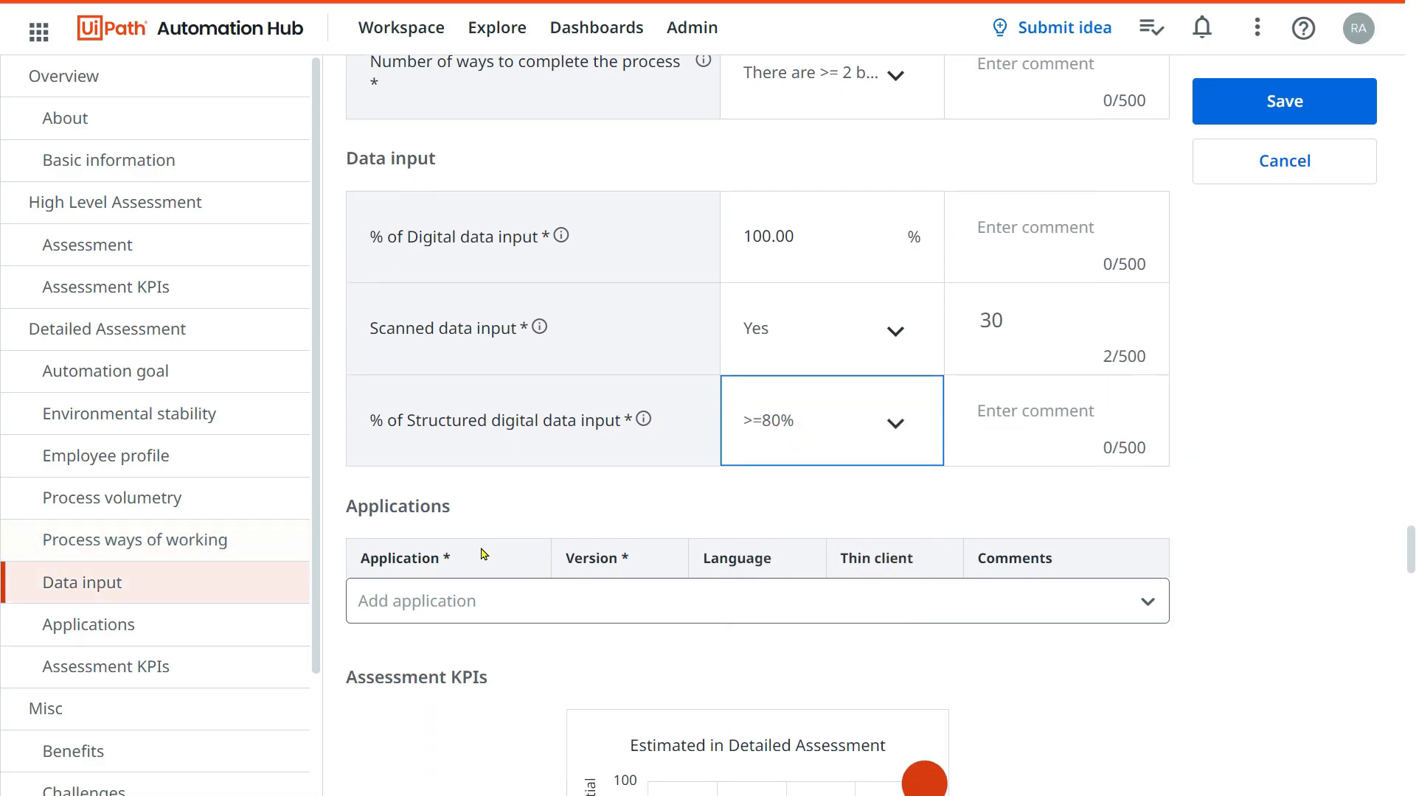
pyautogui.scroll(-2, 734, 500)
pyautogui.scroll(2, 835, 477)
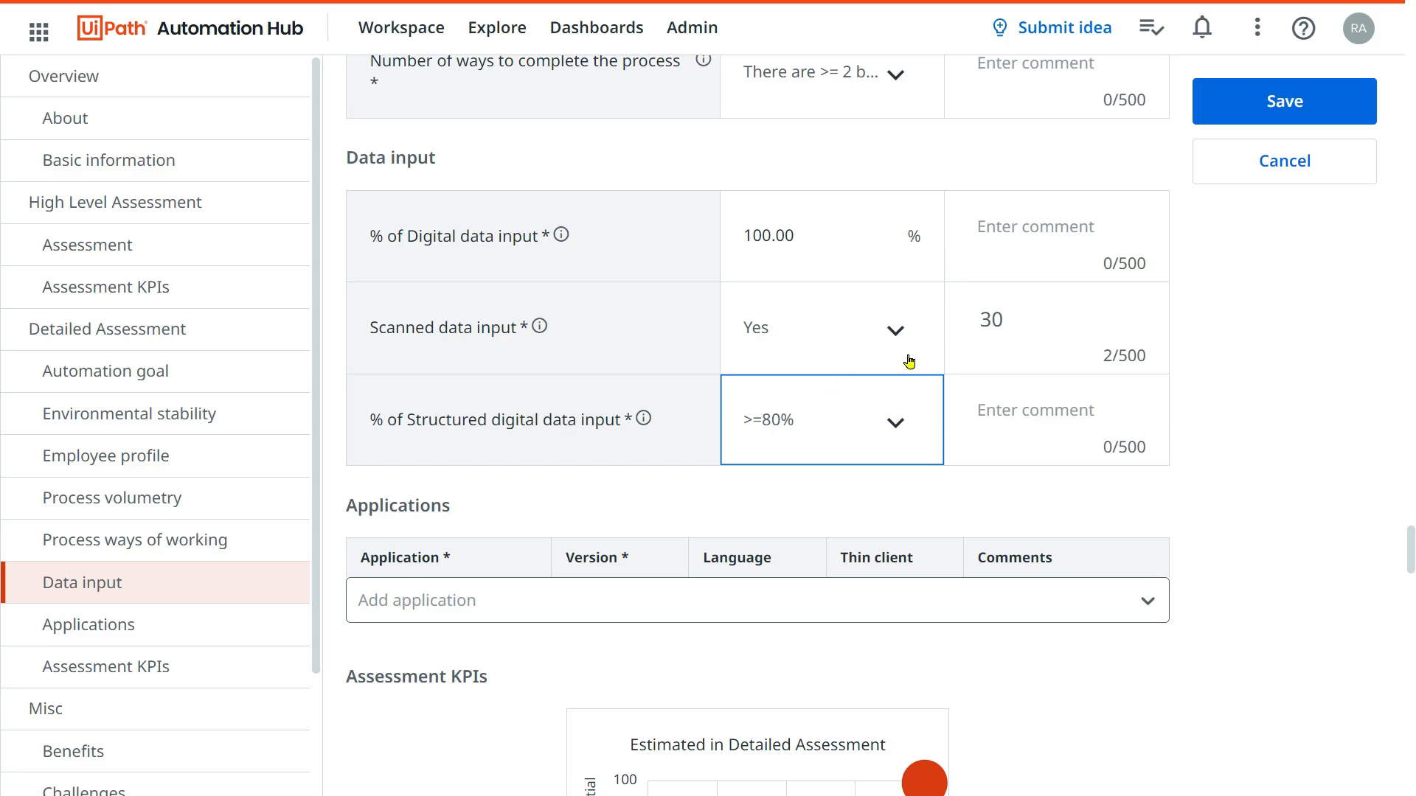
pyautogui.scroll(8, 501, 161)
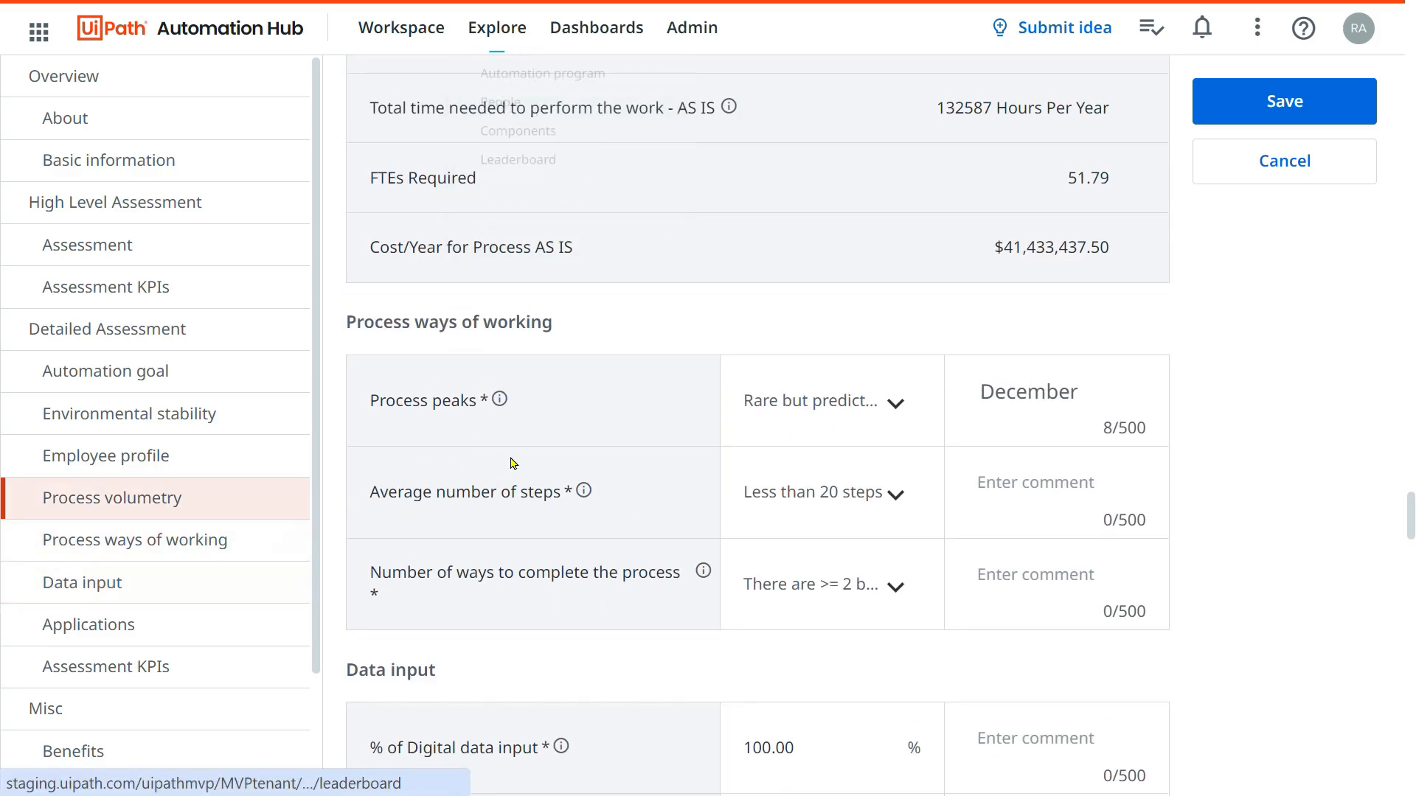
pyautogui.scroll(-6, 512, 461)
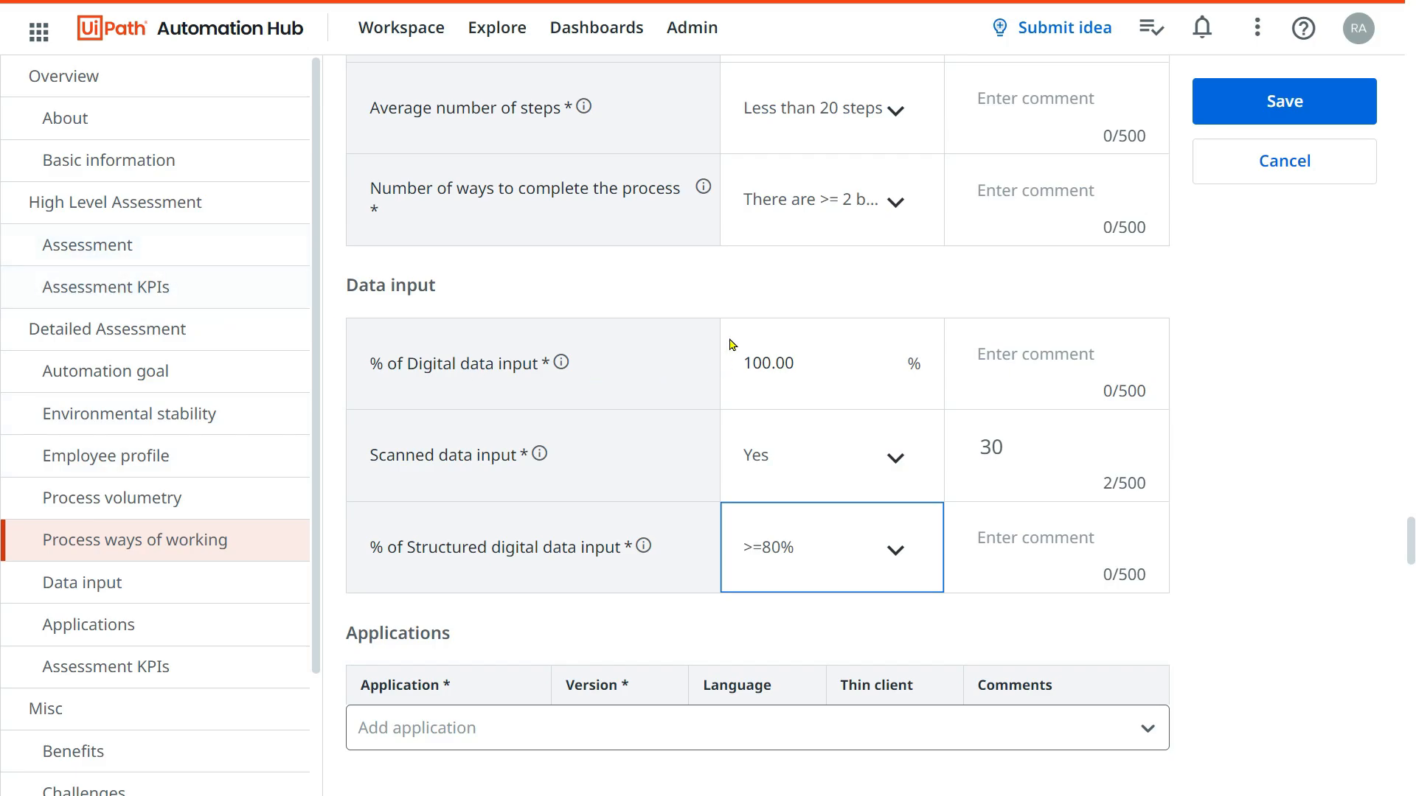
pyautogui.scroll(5, 722, 428)
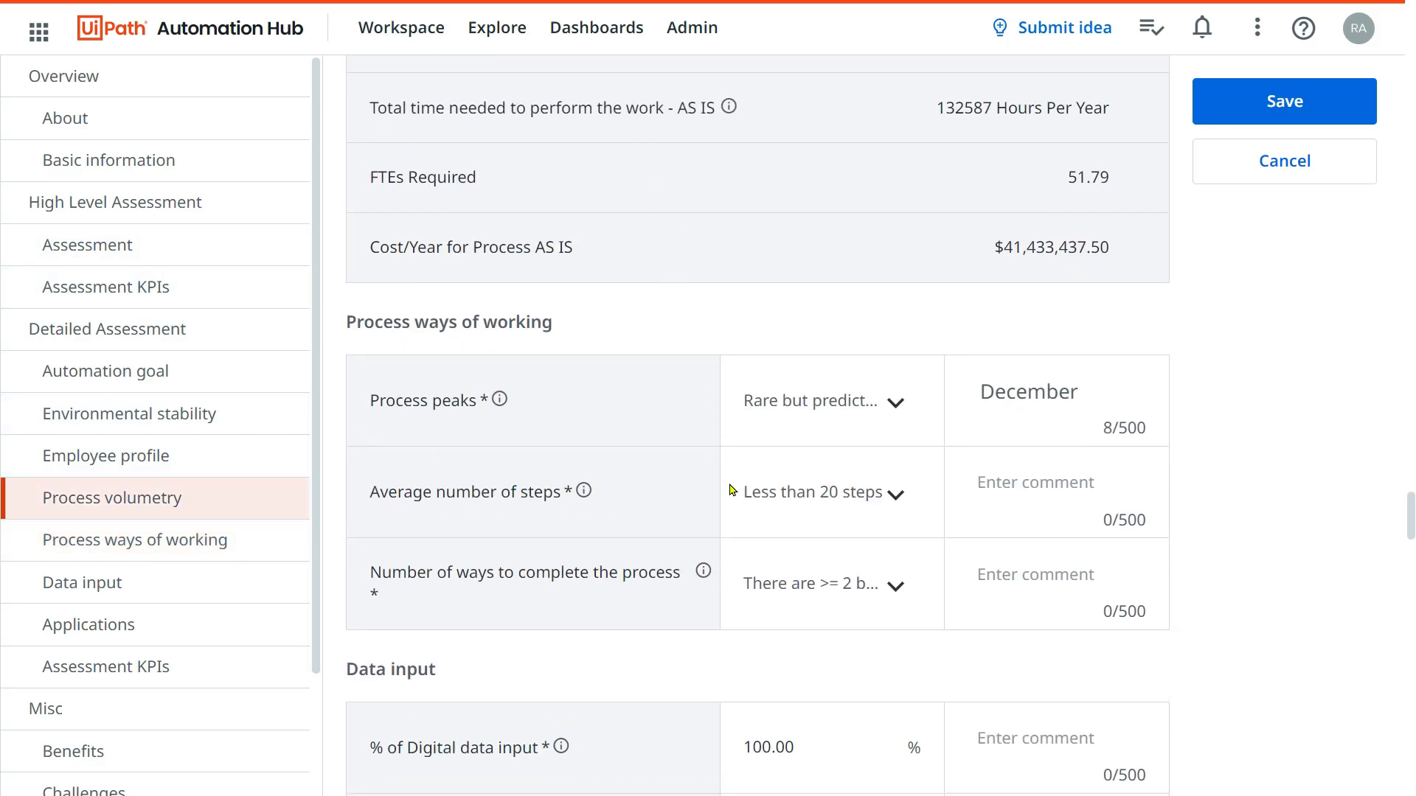
pyautogui.scroll(-12, 733, 489)
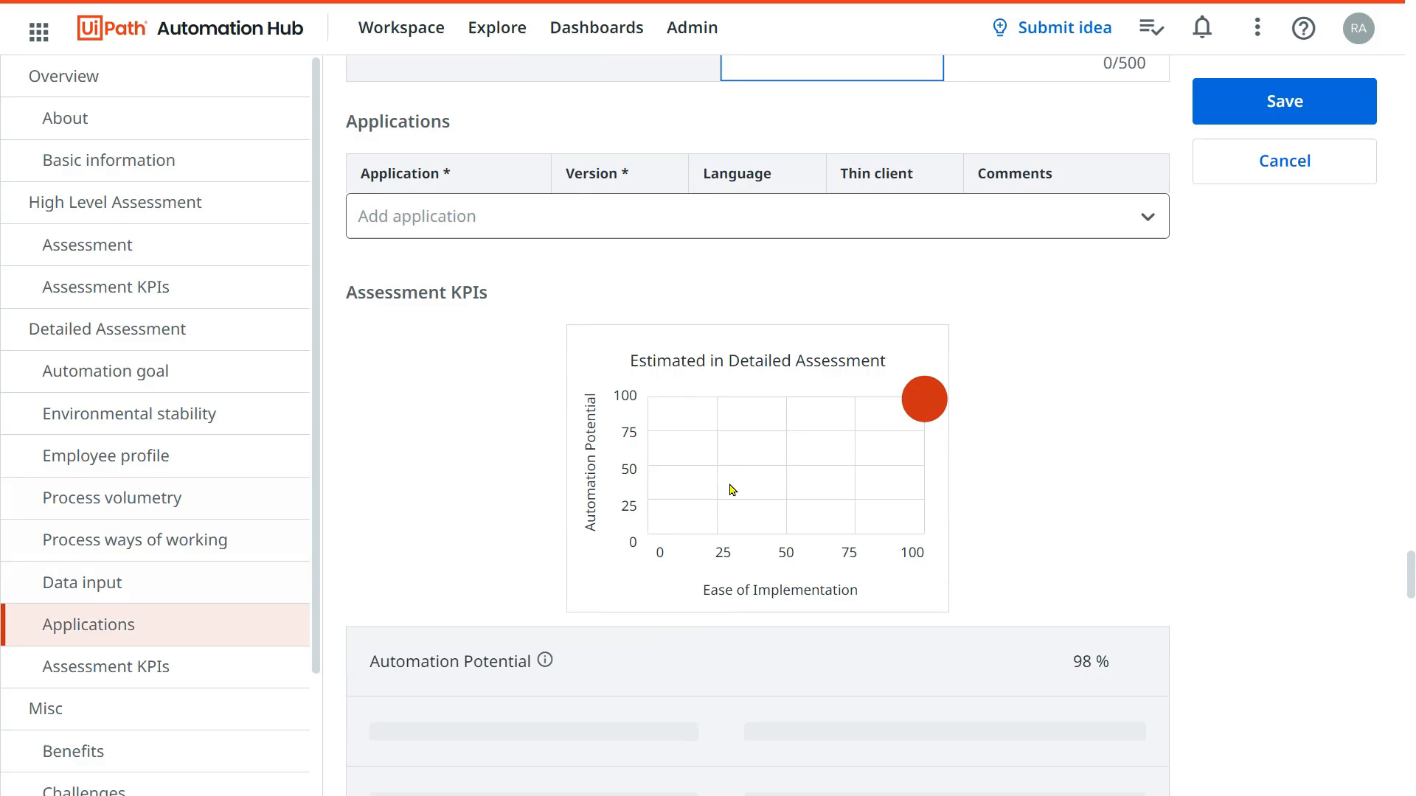
# - Create a new application entry named "AWR-TestApp" in the Applications table and mark it as a thin client
pyautogui.click(1154, 235)
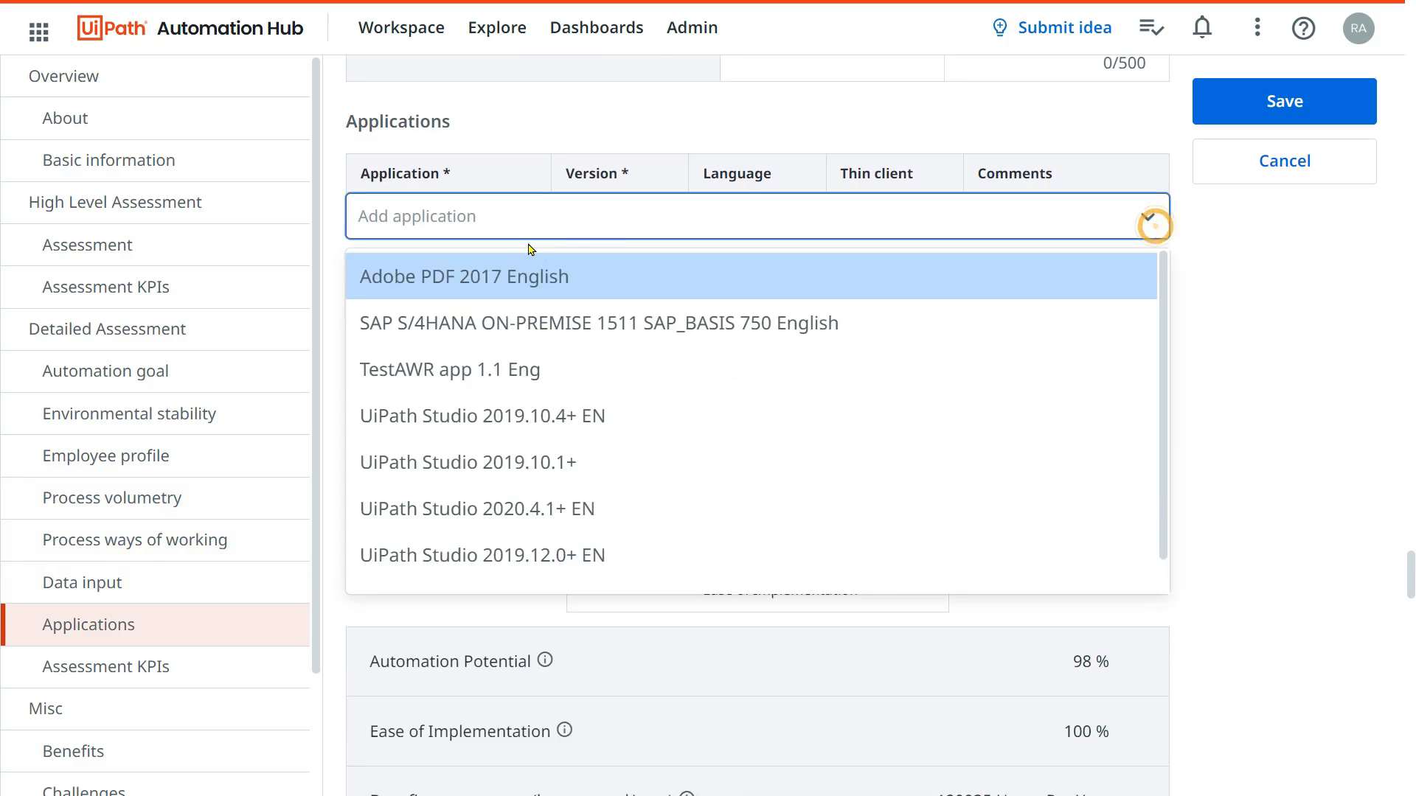
pyautogui.write('A')
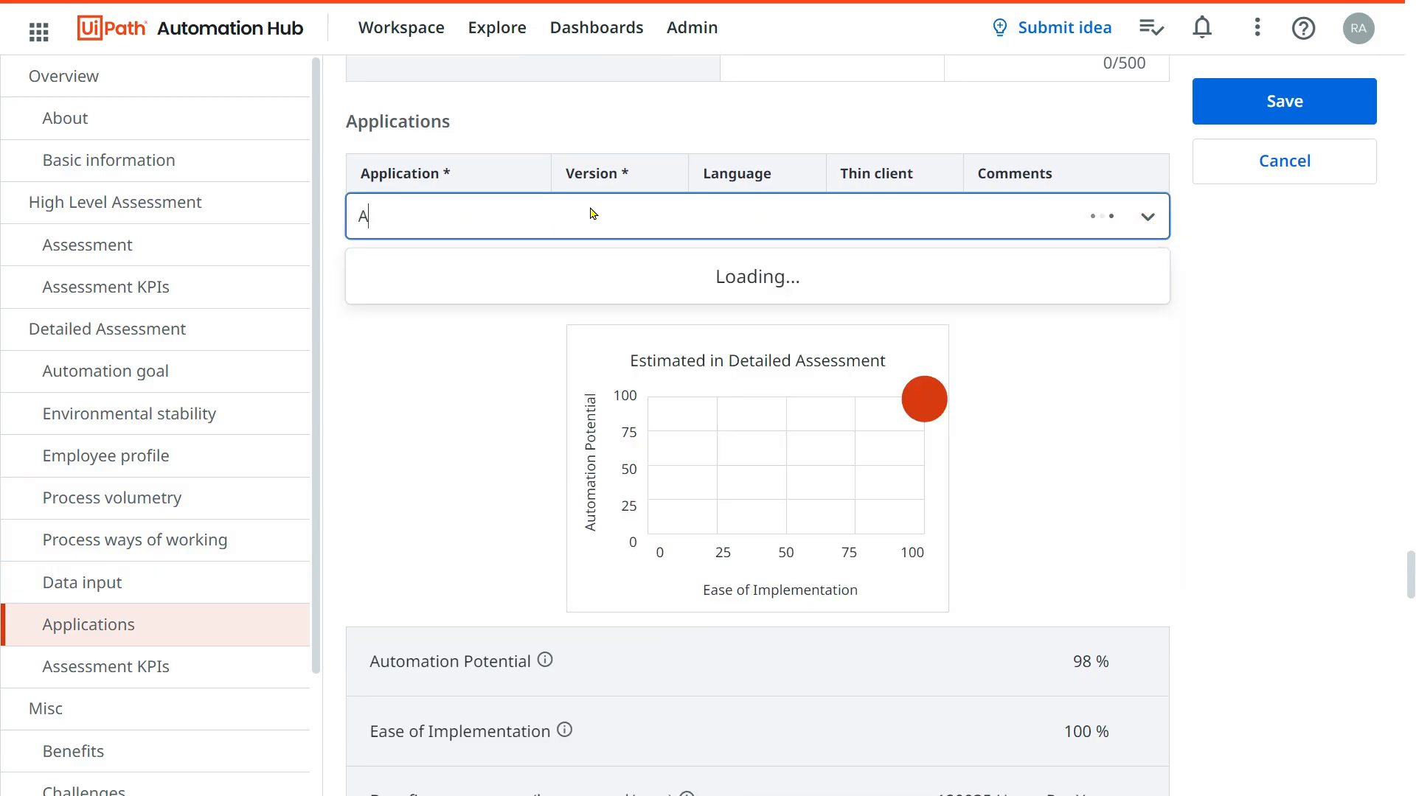
pyautogui.write('WR-Tes')
pyautogui.press('BackSpace')
pyautogui.write('-TestApp')
pyautogui.scroll(2, 910, 332)
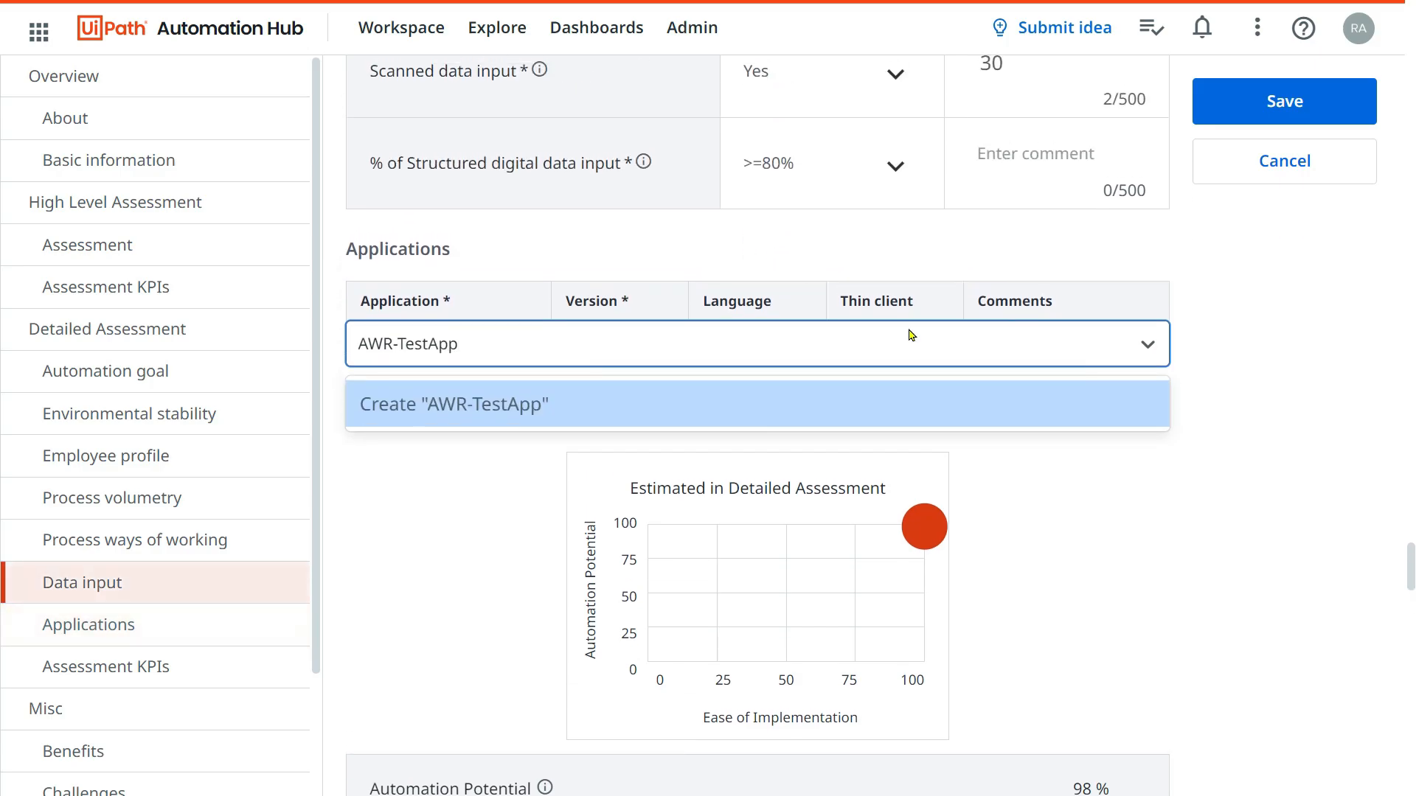
pyautogui.press('Return')
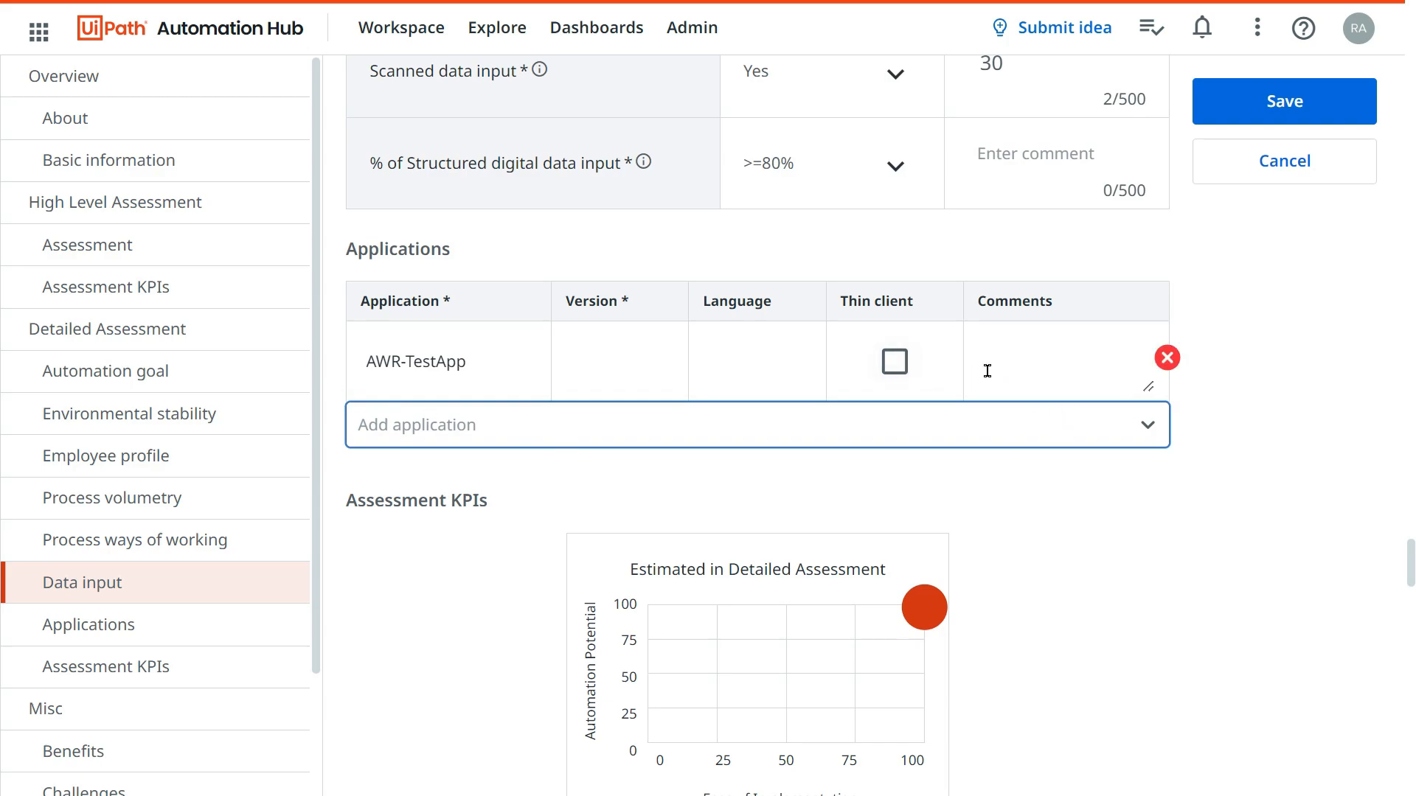
pyautogui.click(896, 373)
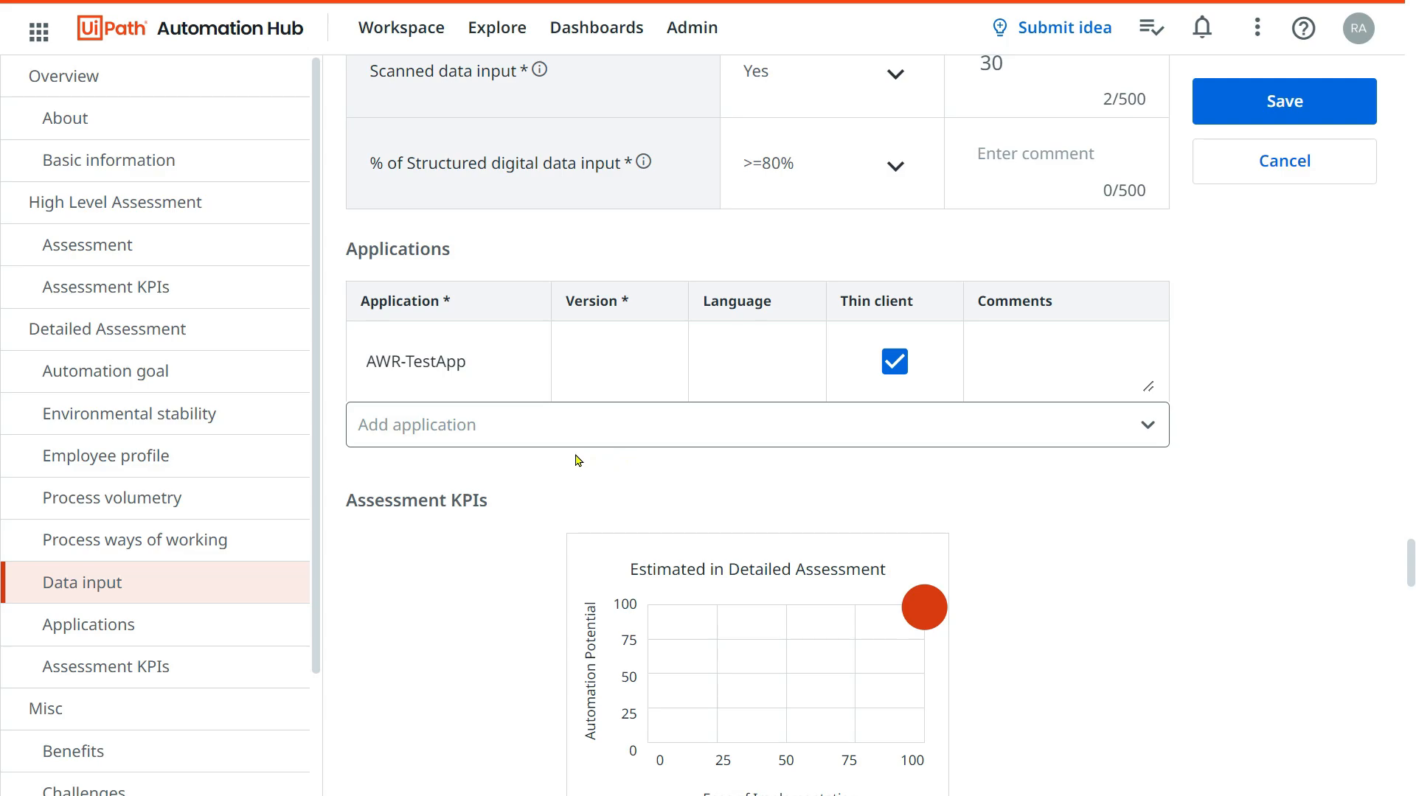
# - Examine the Estimated in Detailed Assessment chart under Assessment KPIs, including the meaning of its bubble value
pyautogui.moveTo(447, 374)
pyautogui.scroll(-2, 1062, 626)
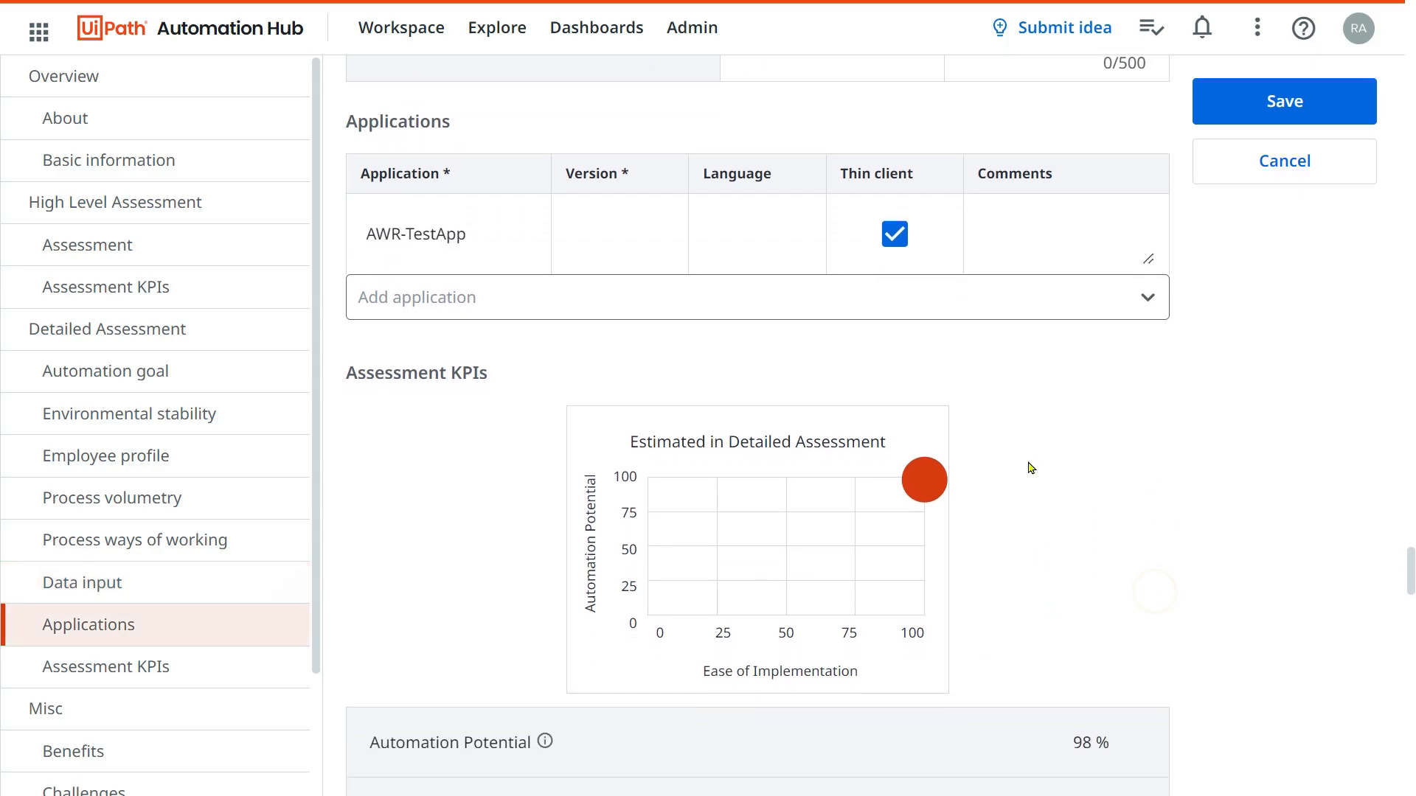
pyautogui.scroll(-3, 508, 320)
pyautogui.scroll(2, 439, 278)
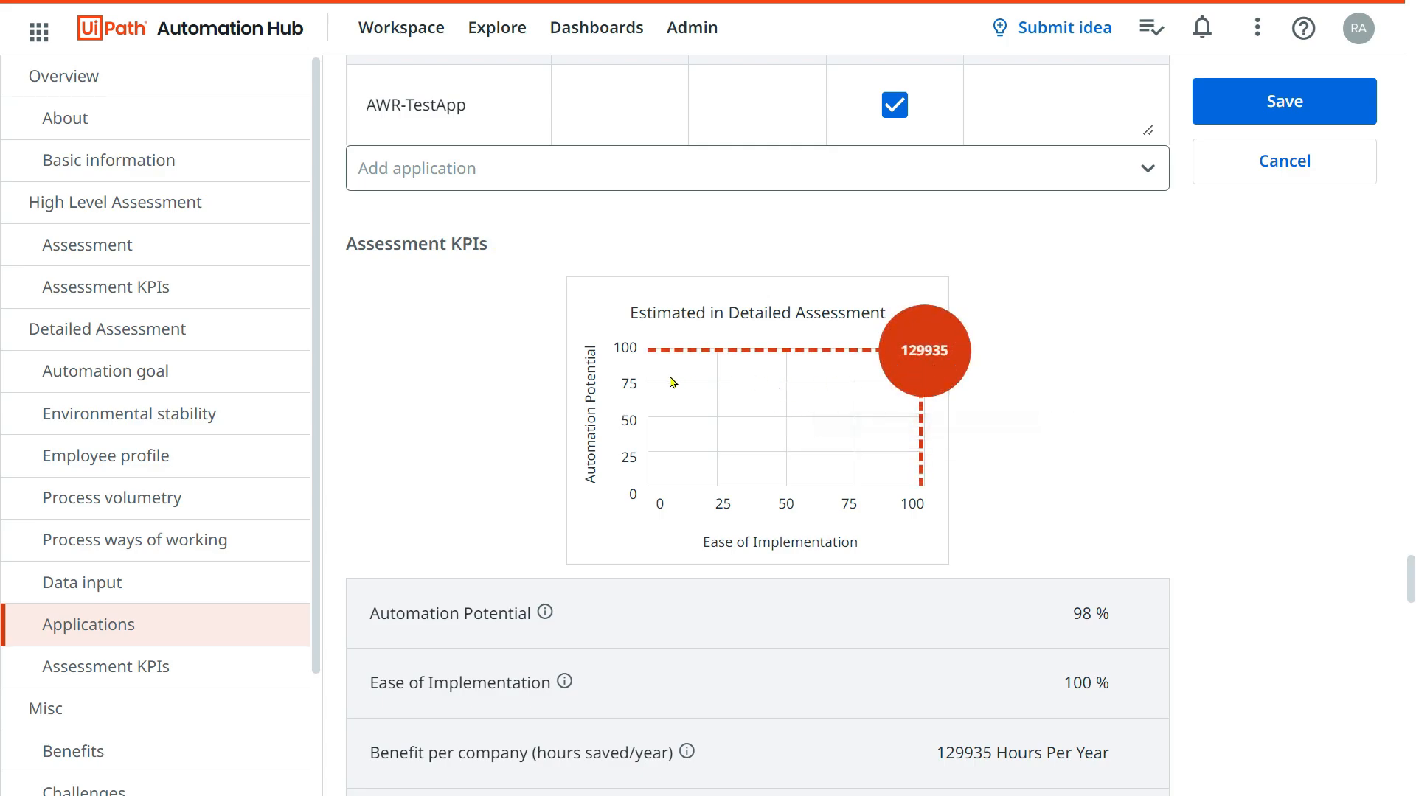
pyautogui.moveTo(940, 347)
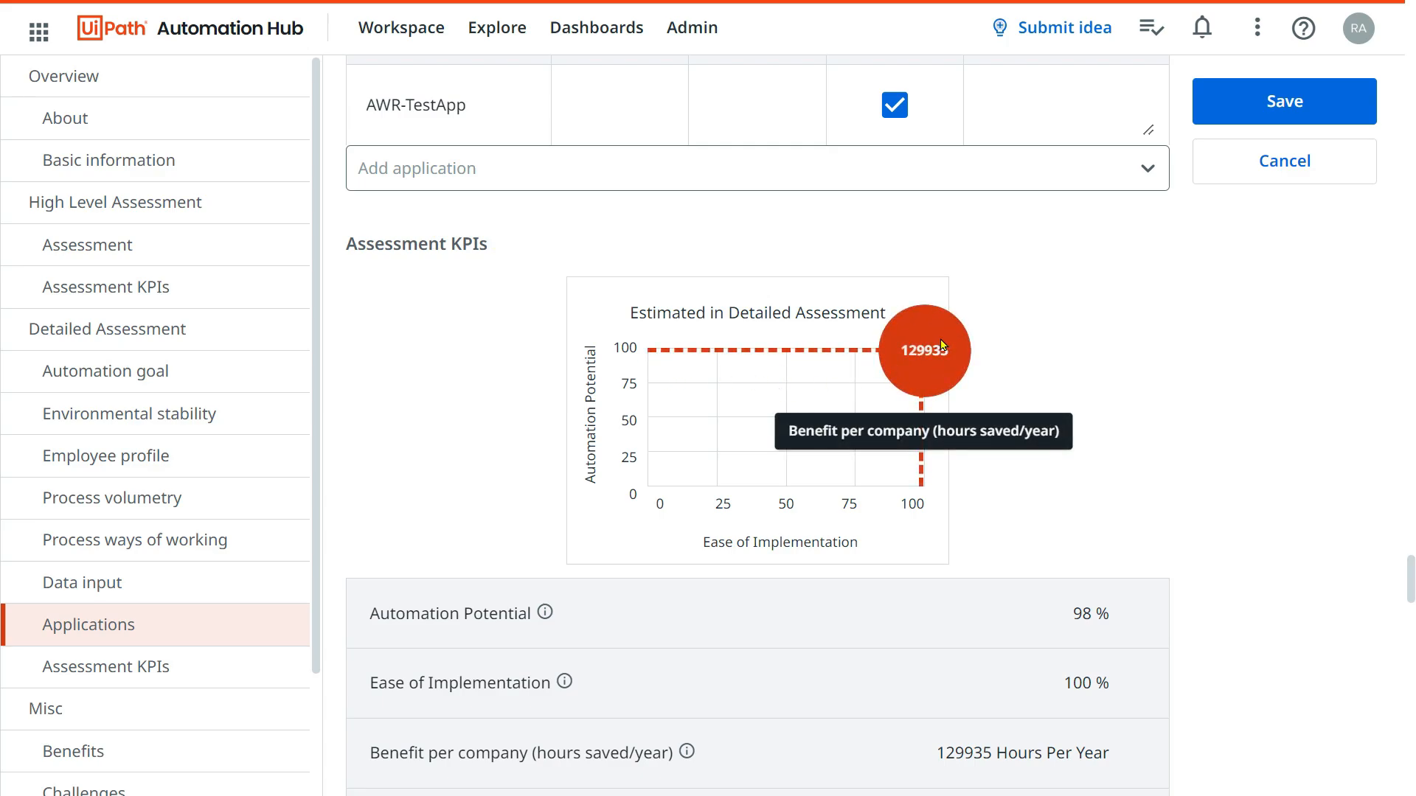
# - Examine the detailed assessment's KPI table, from Automation Potential through the benefits per company and per employee
pyautogui.scroll(-3, 655, 445)
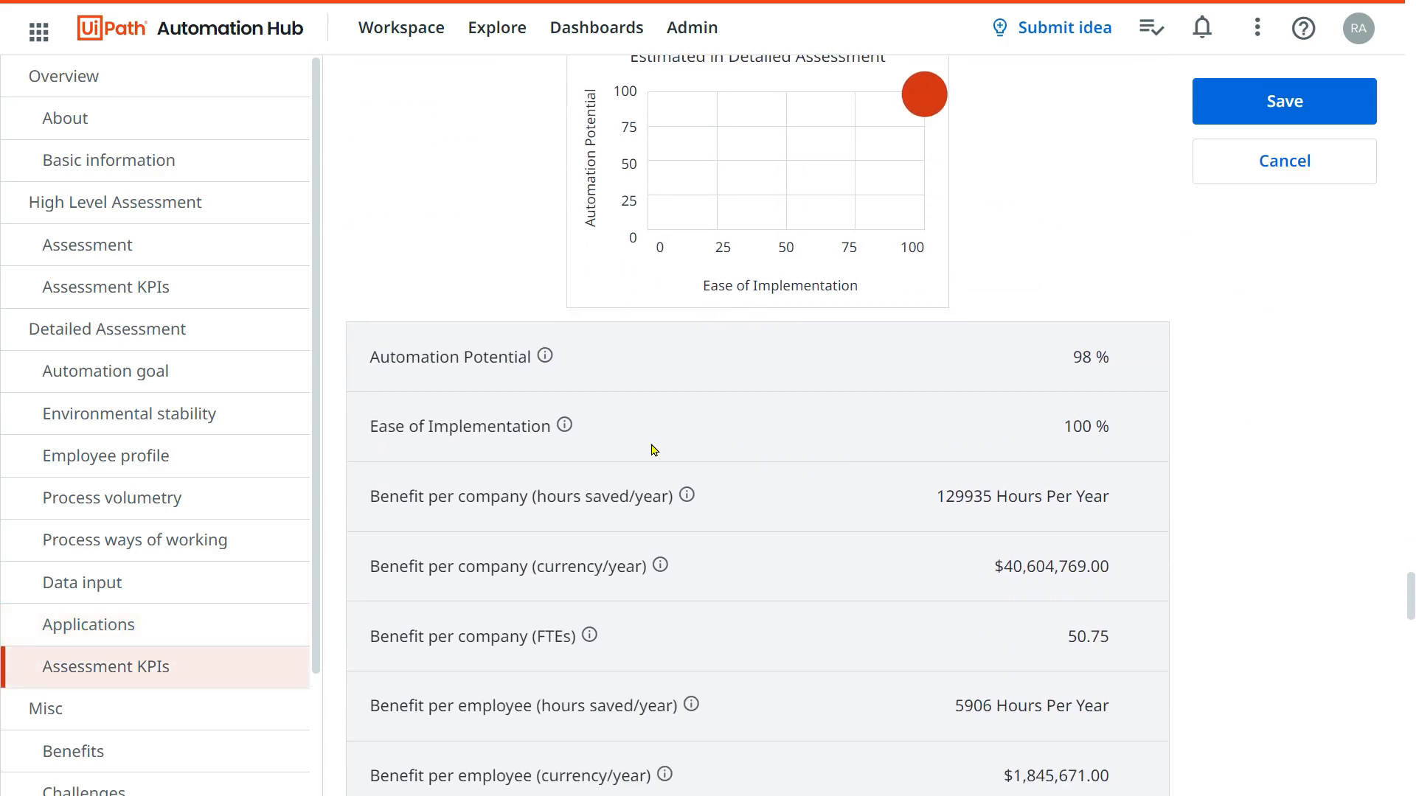
pyautogui.scroll(-2, 959, 413)
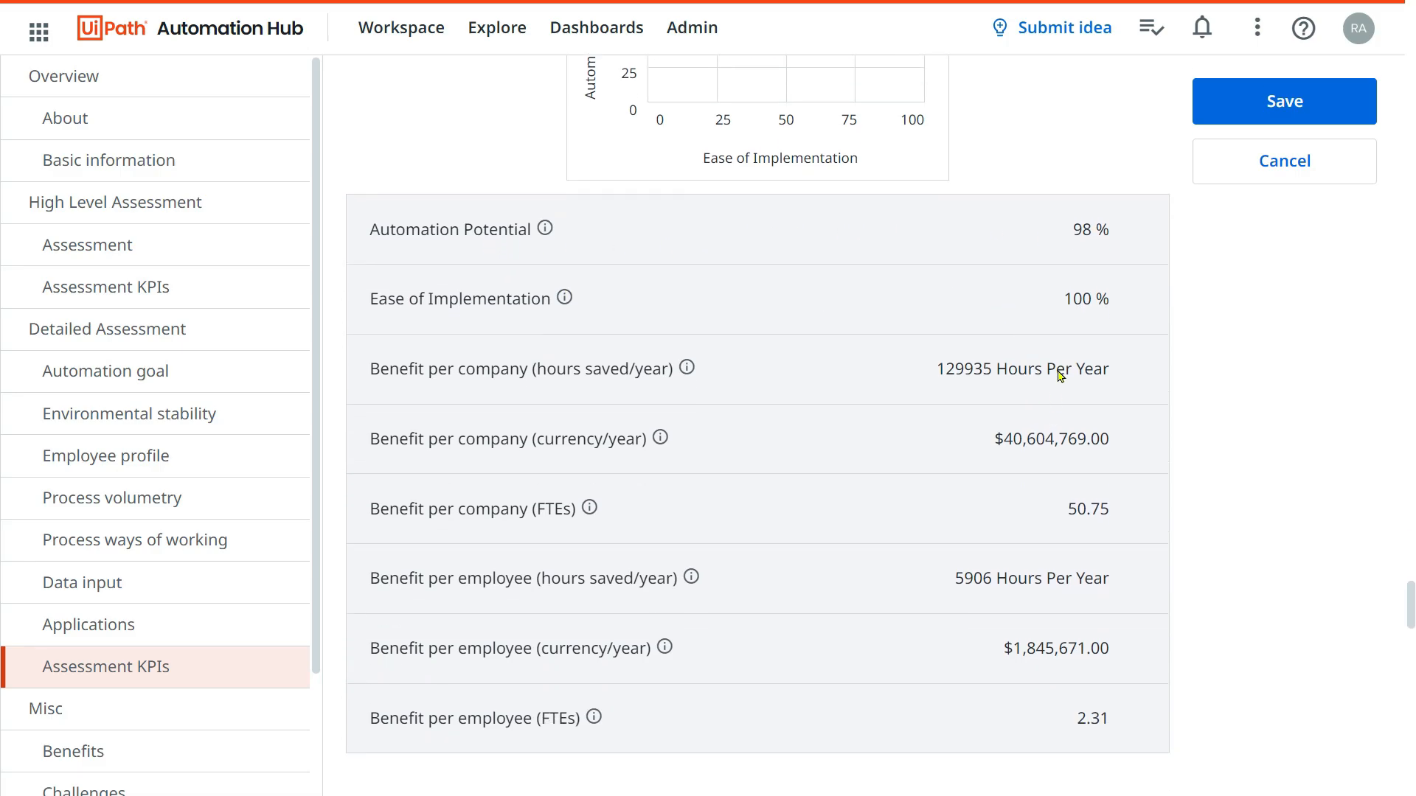
pyautogui.scroll(-3, 1044, 435)
pyautogui.scroll(3, 1014, 306)
pyautogui.scroll(10, 1069, 328)
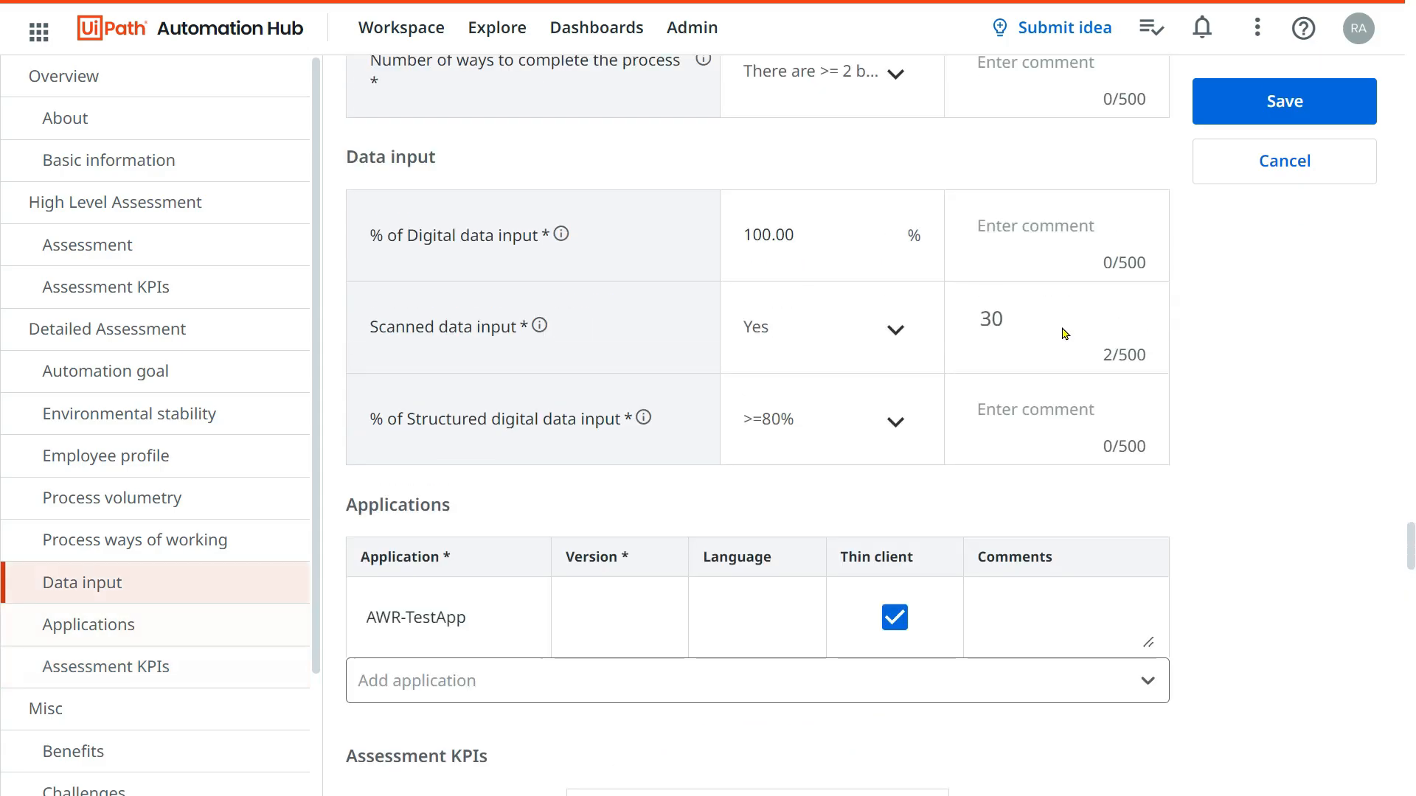
pyautogui.scroll(-12, 1062, 538)
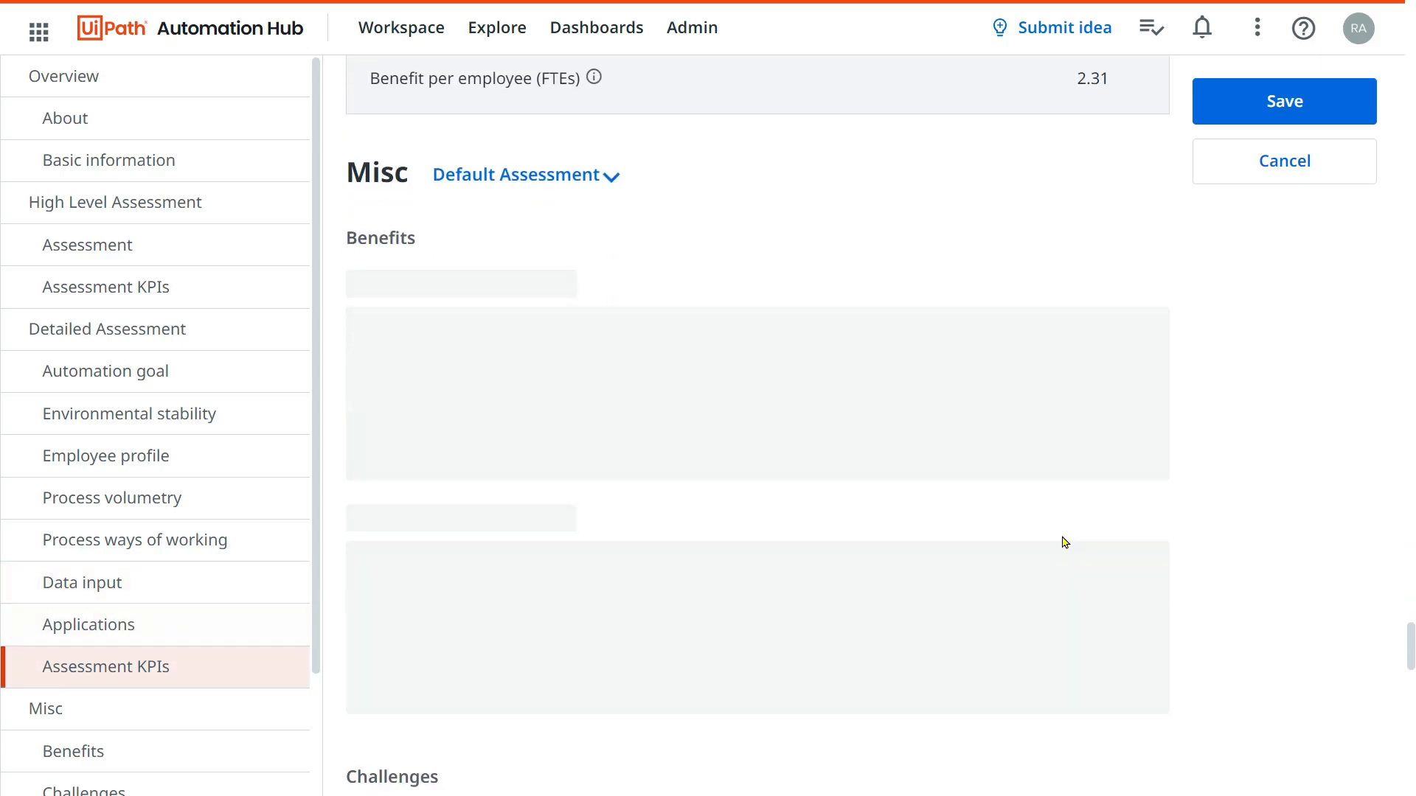
pyautogui.scroll(3, 1062, 537)
pyautogui.scroll(2, 1121, 428)
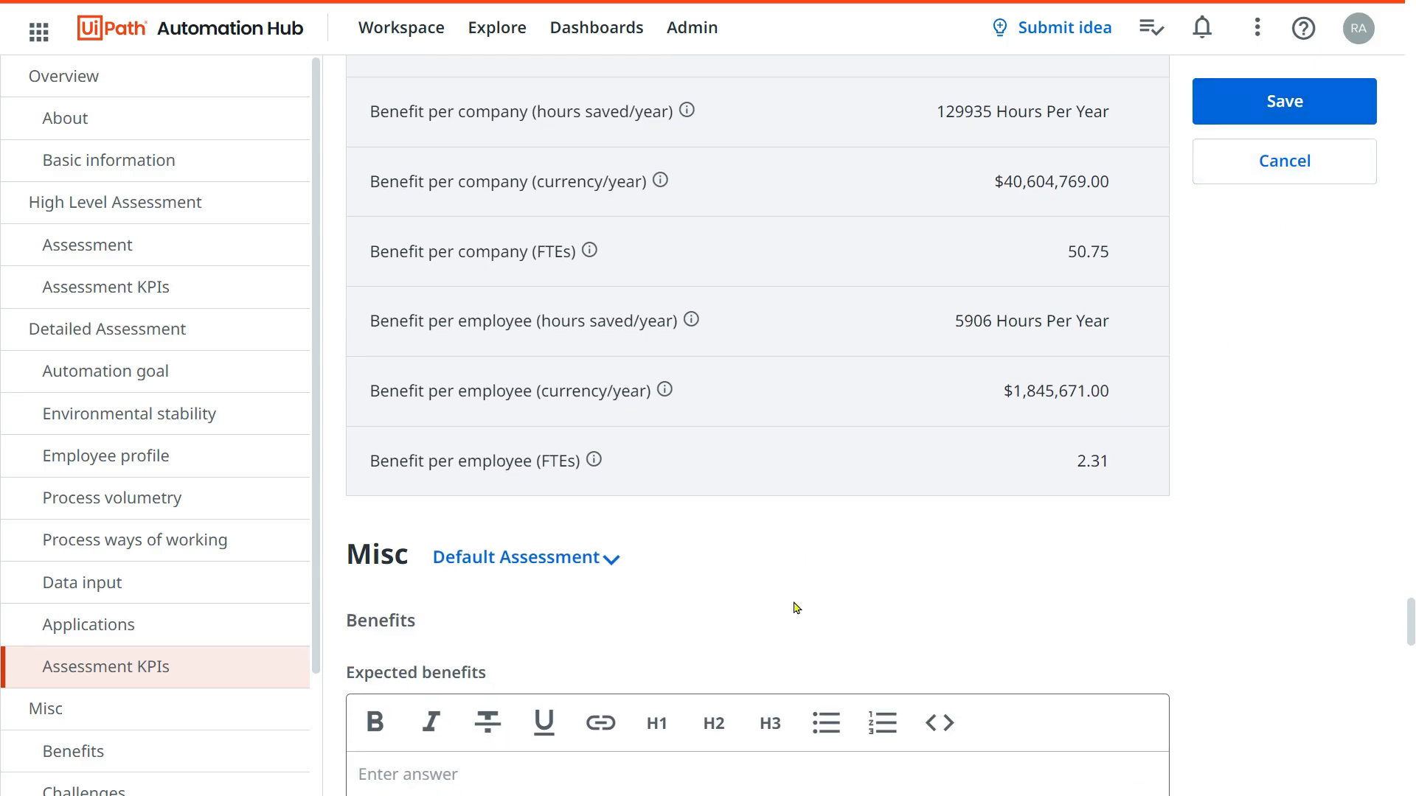
# - Review the Misc section's optional Benefits, Challenges, Lessons learned, Media and Similar automations fields
pyautogui.scroll(-3, 793, 607)
pyautogui.click(425, 521)
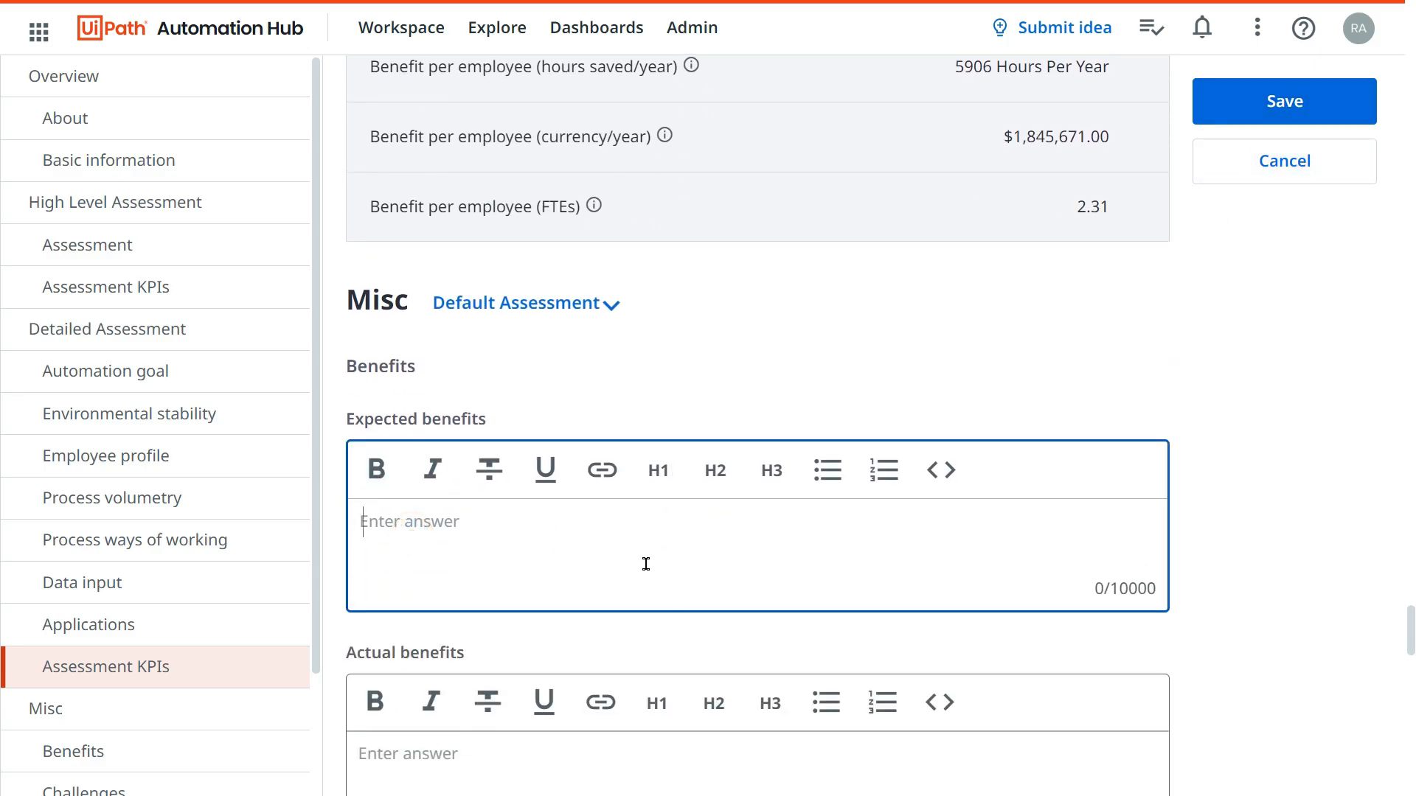
pyautogui.scroll(-5, 396, 420)
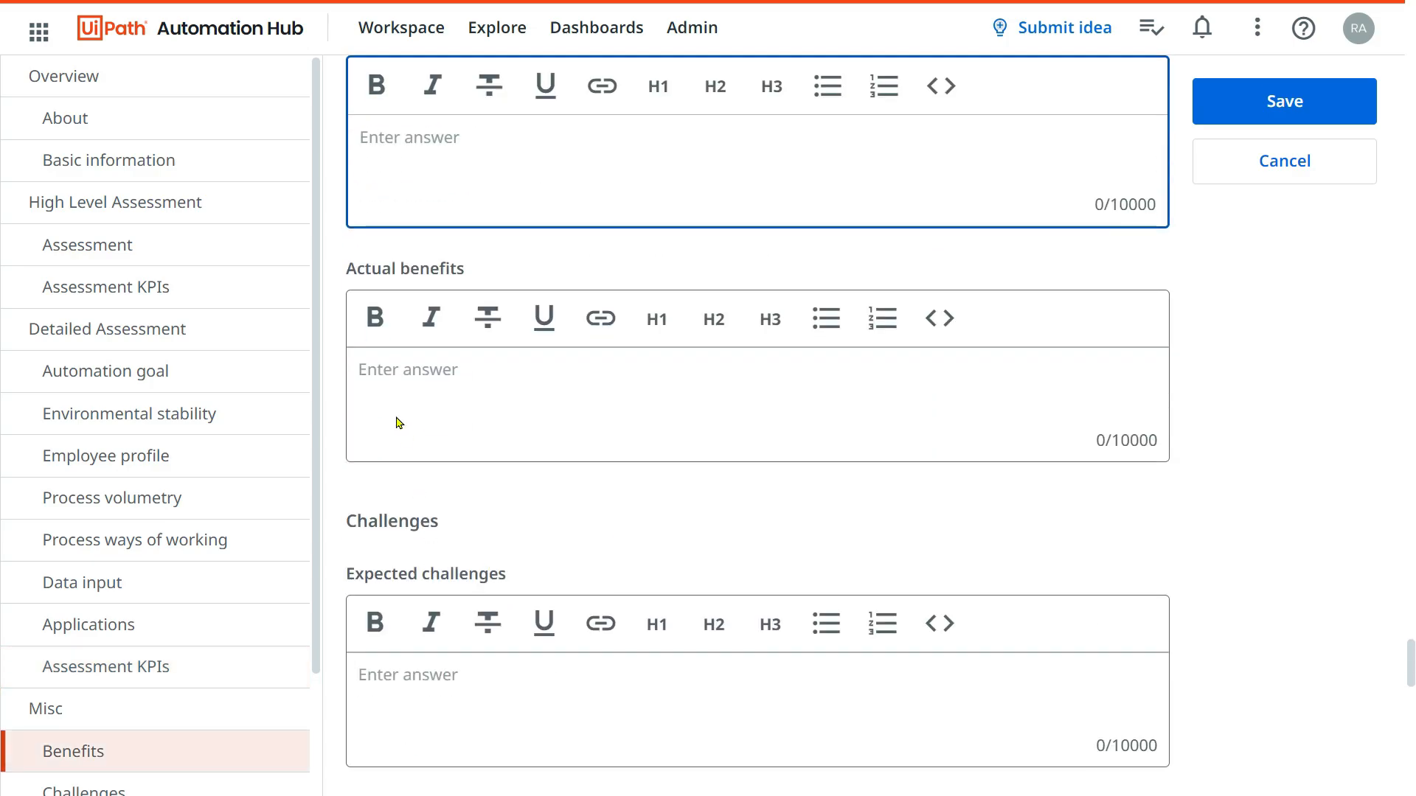
pyautogui.scroll(-6, 424, 623)
pyautogui.scroll(-12, 417, 603)
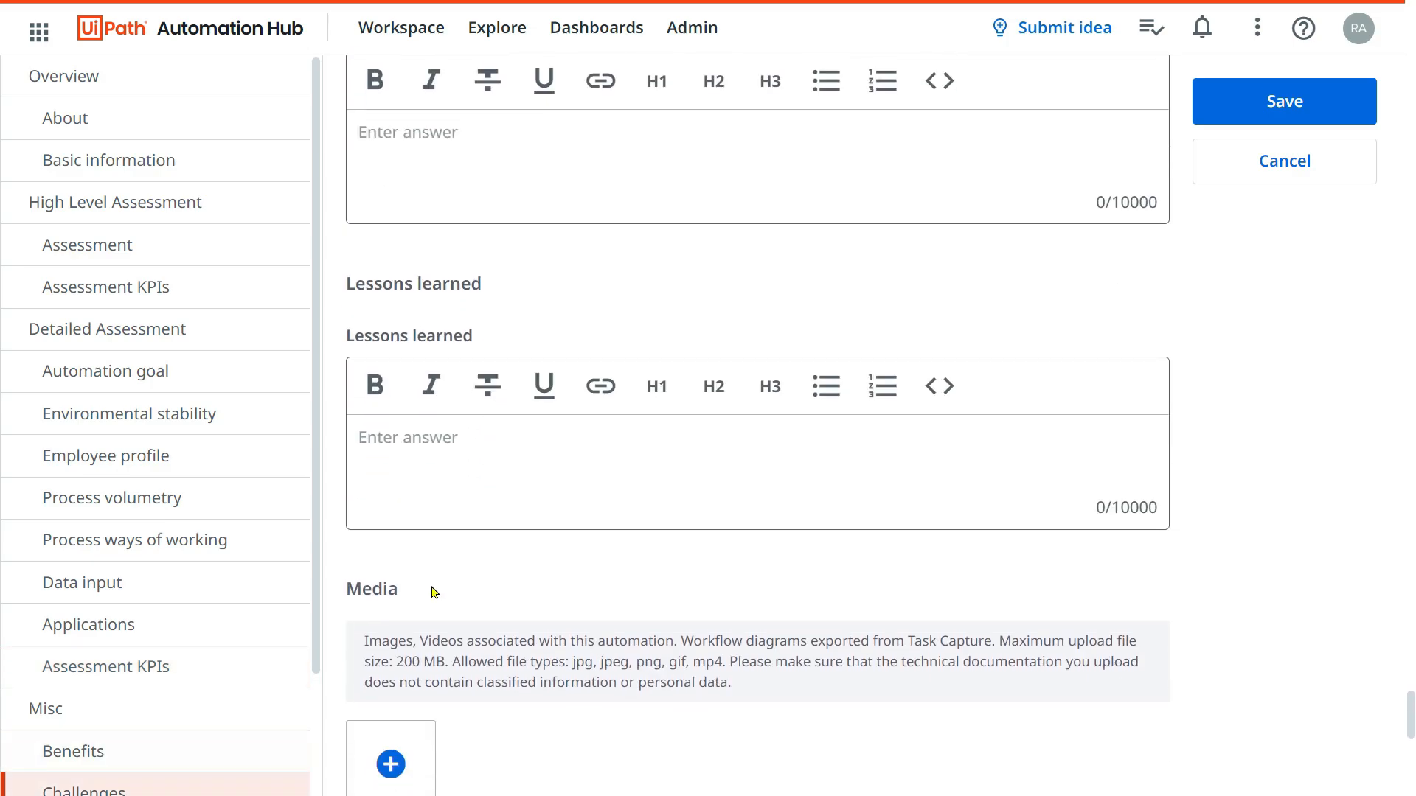
pyautogui.scroll(3, 512, 617)
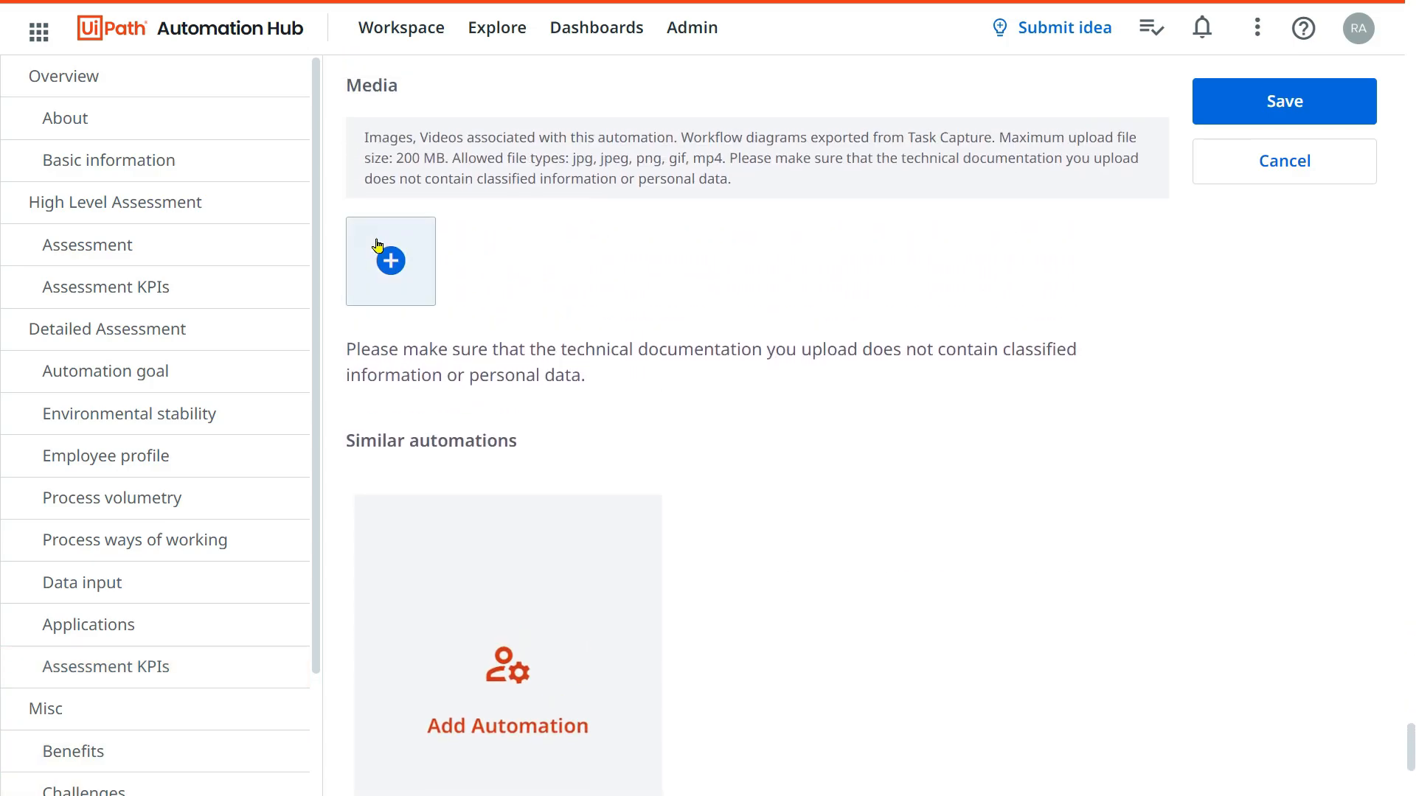
pyautogui.scroll(-2, 585, 651)
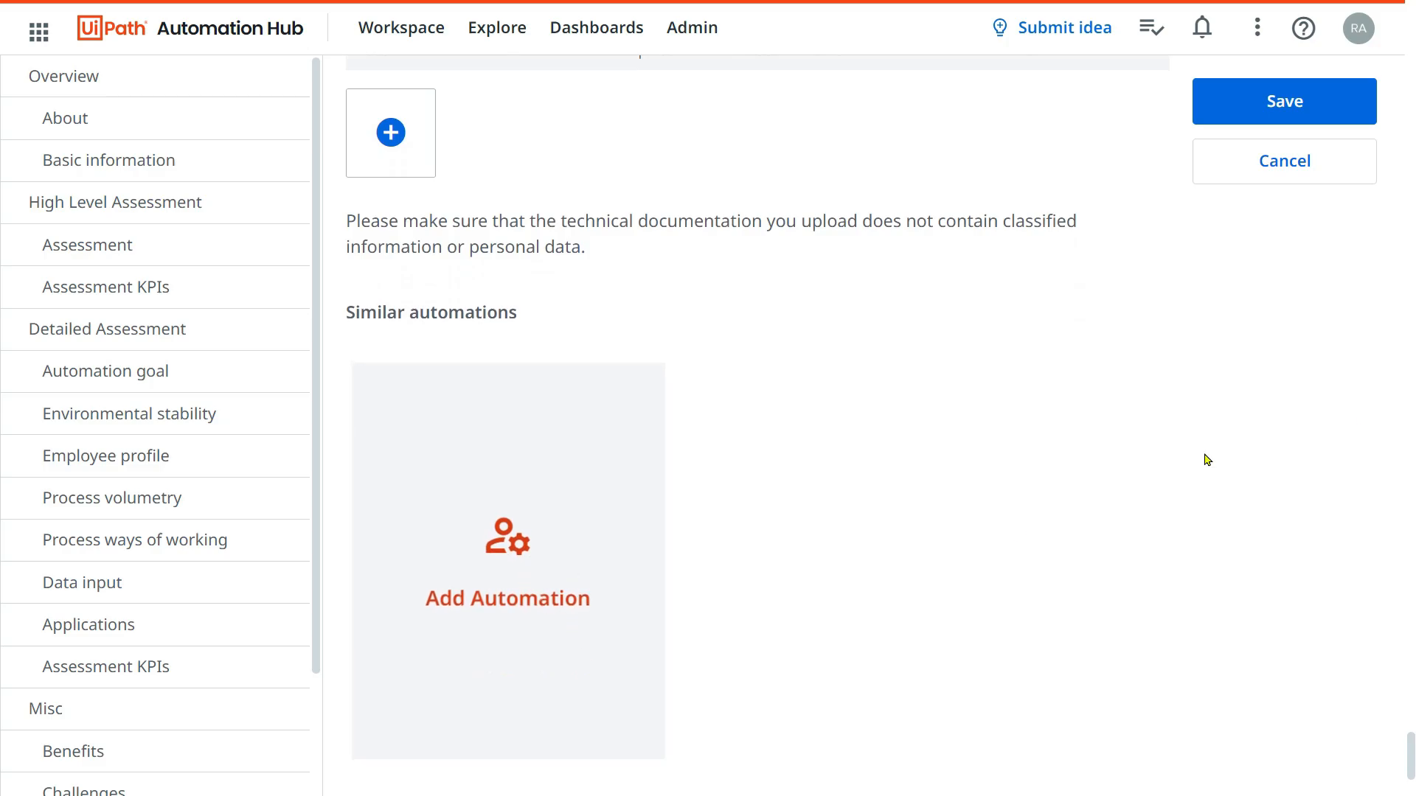
# - Save the edited assessment and confirm saving the changes
pyautogui.scroll(15, 1382, 410)
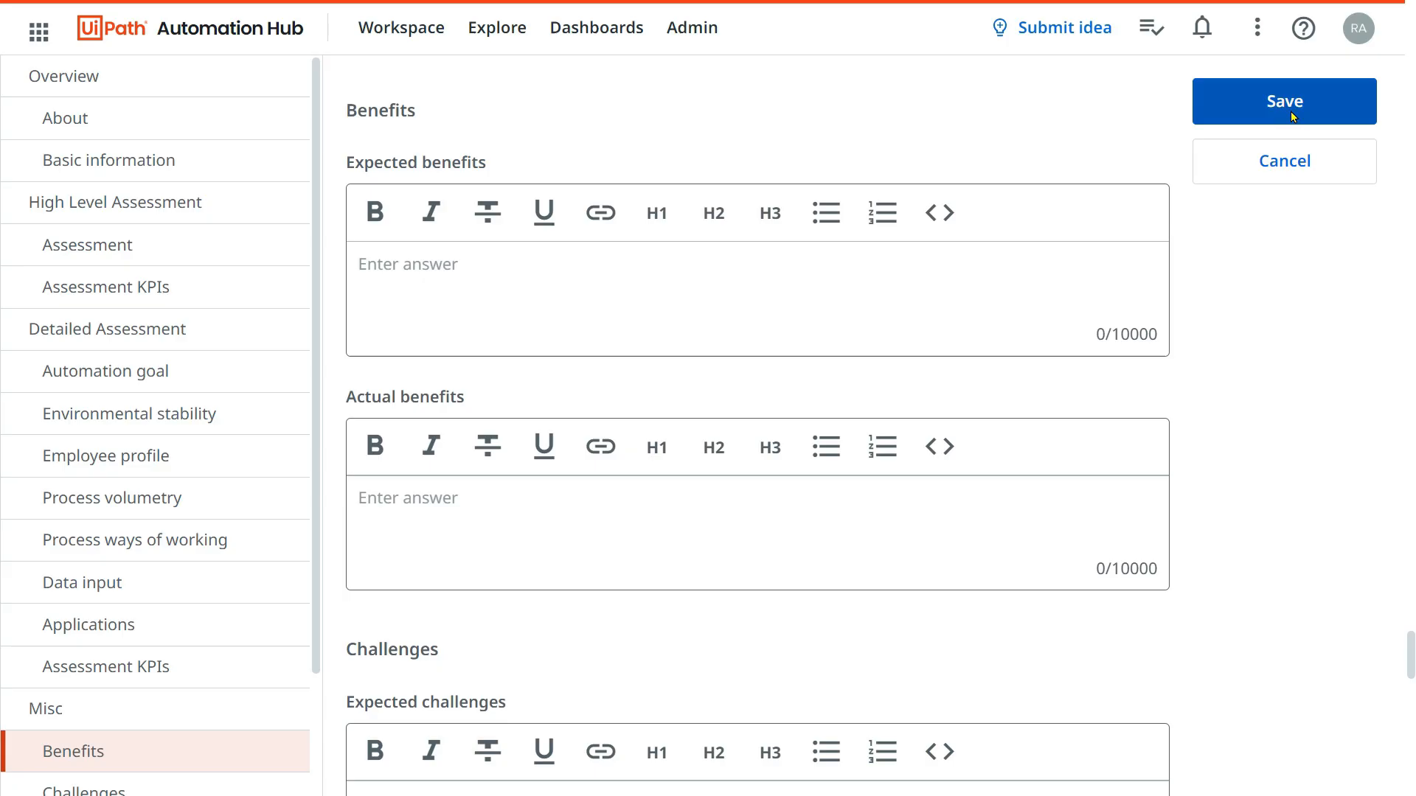
pyautogui.click(1291, 118)
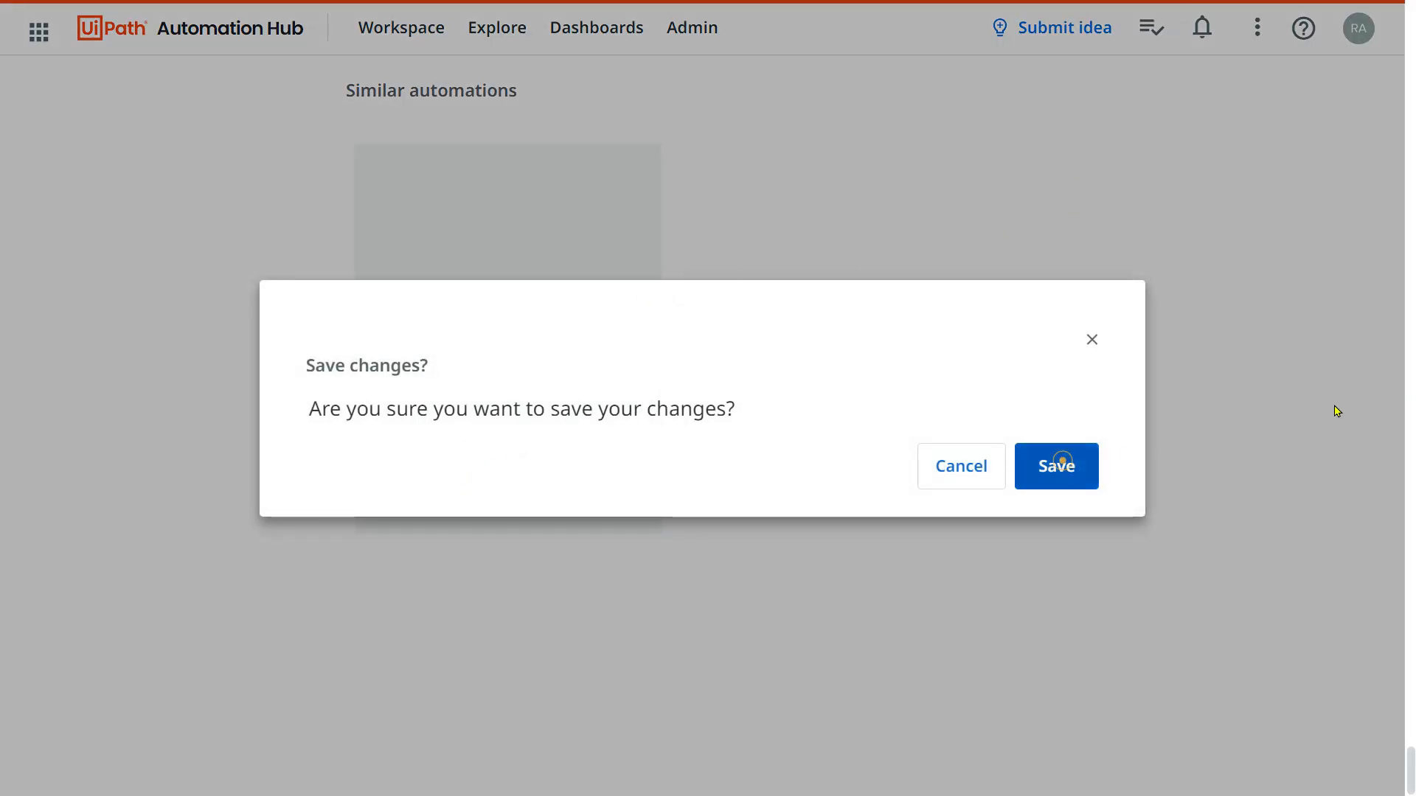
pyautogui.click(1078, 476)
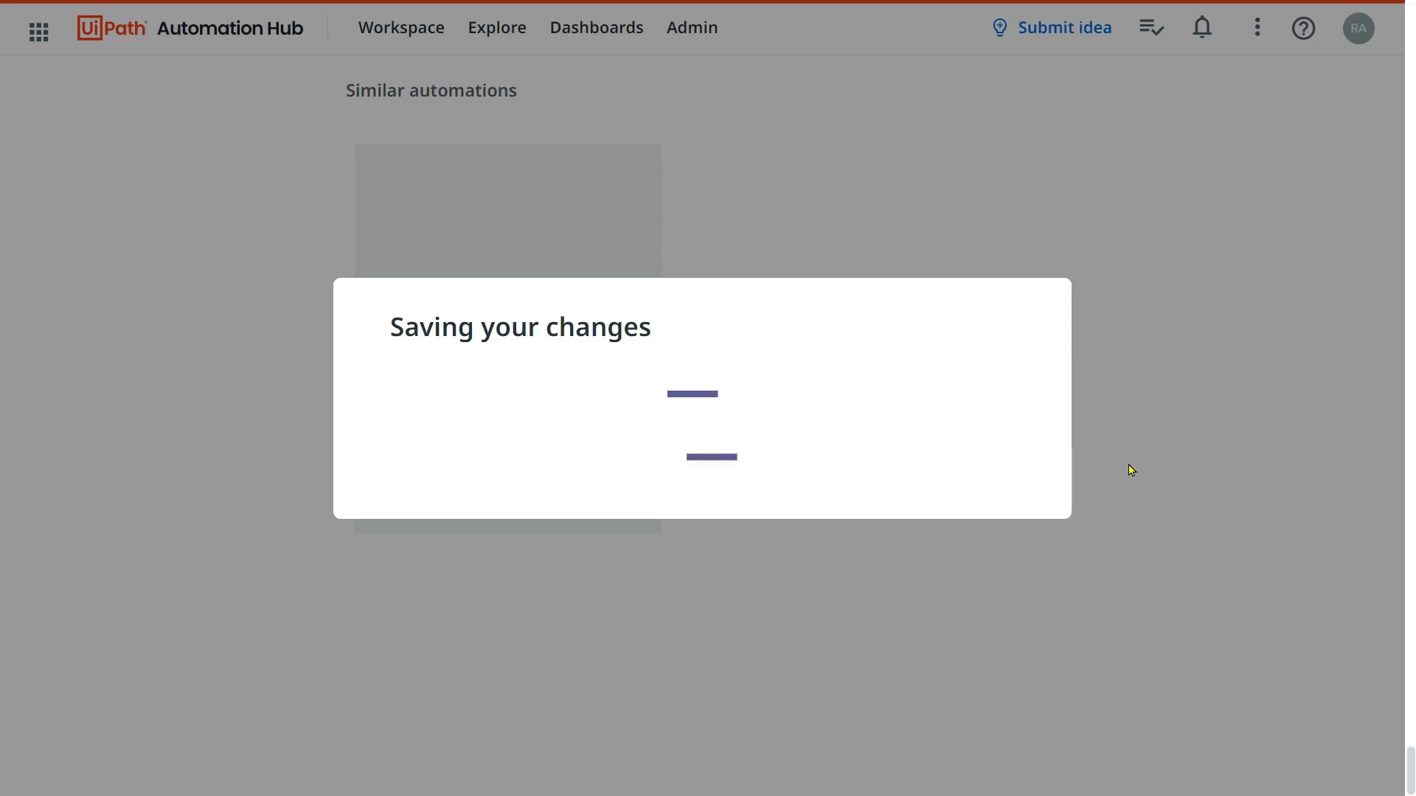
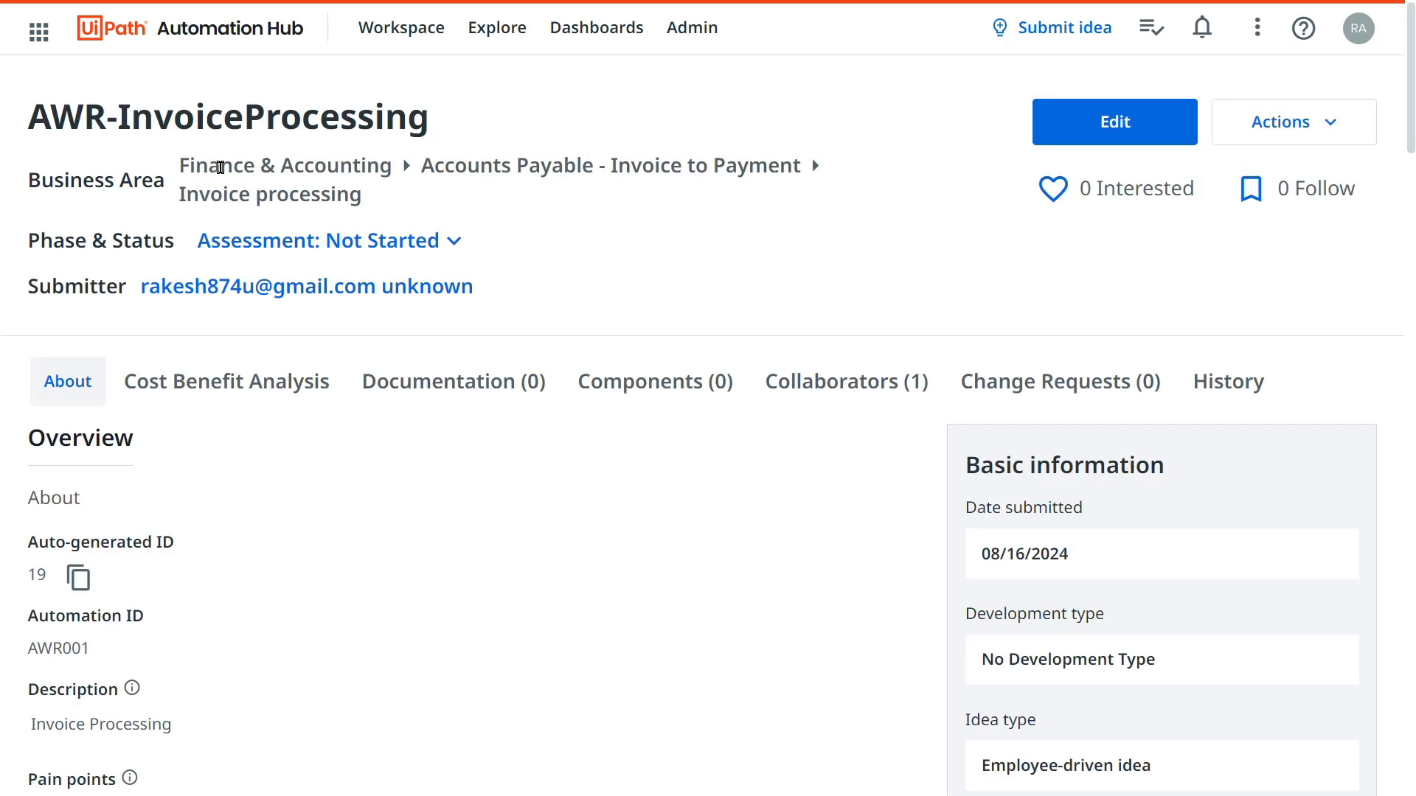
# - Check which Phase & Status transitions are available for the AWR-InvoiceProcessing idea without applying one
pyautogui.scroll(-1, 742, 498)
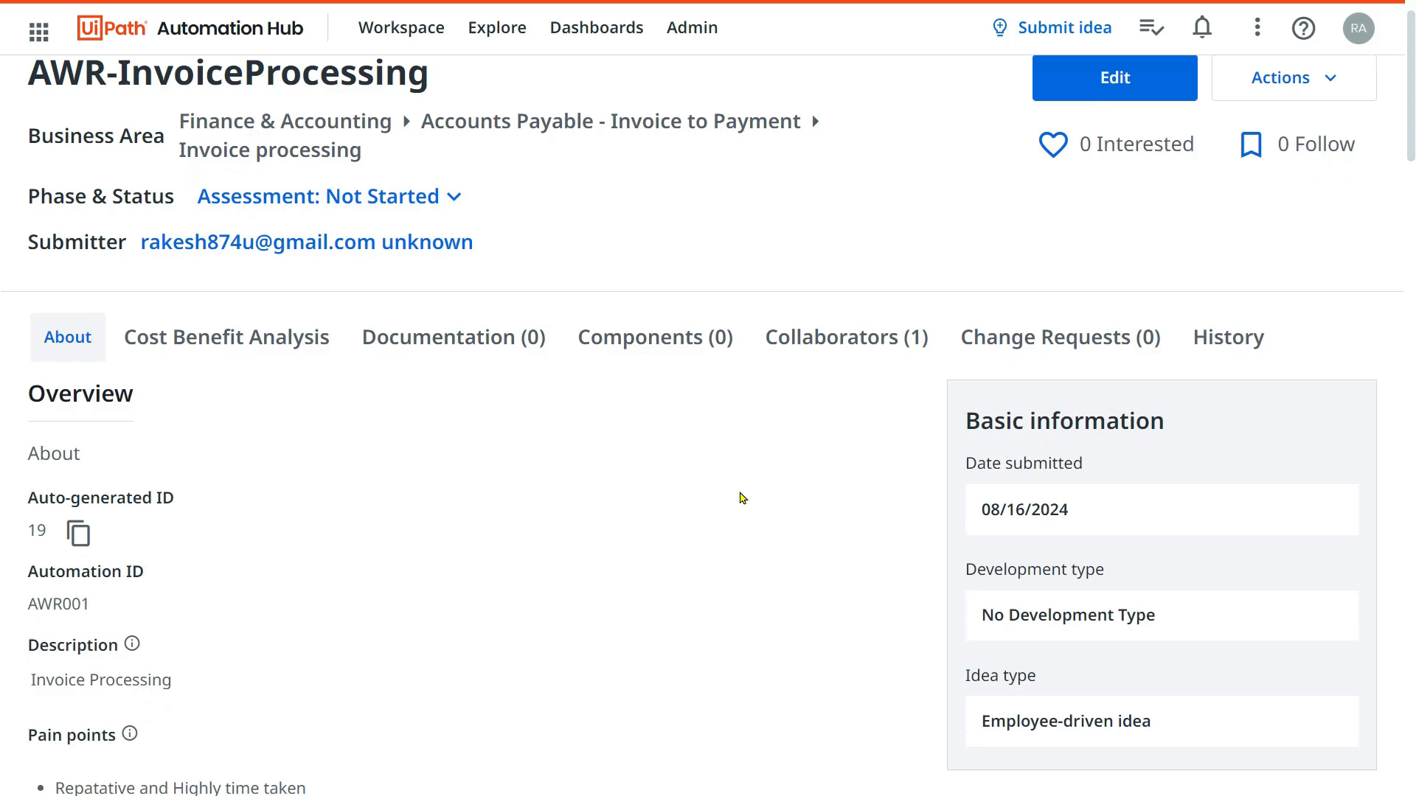
pyautogui.scroll(1, 743, 499)
pyautogui.click(443, 251)
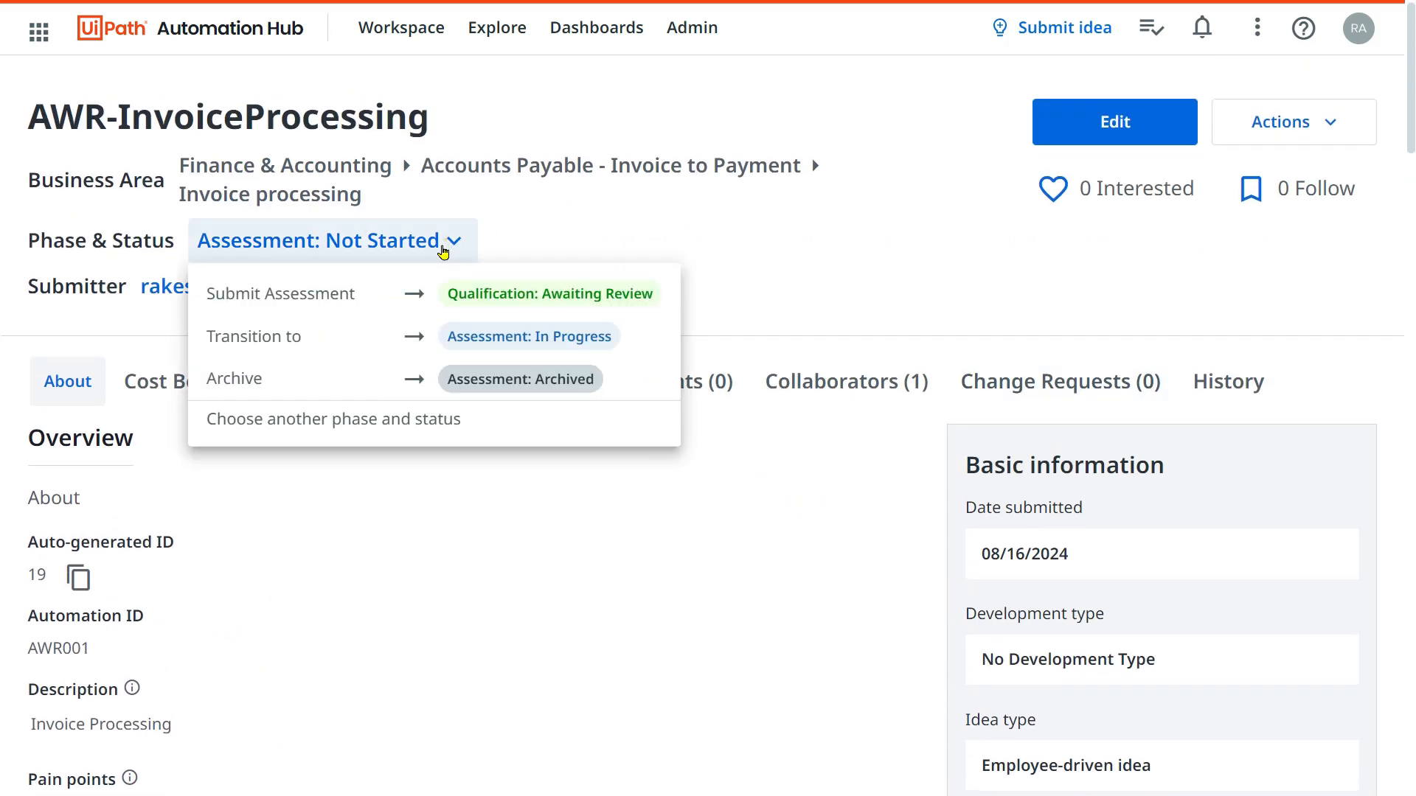
pyautogui.scroll(-3, 755, 539)
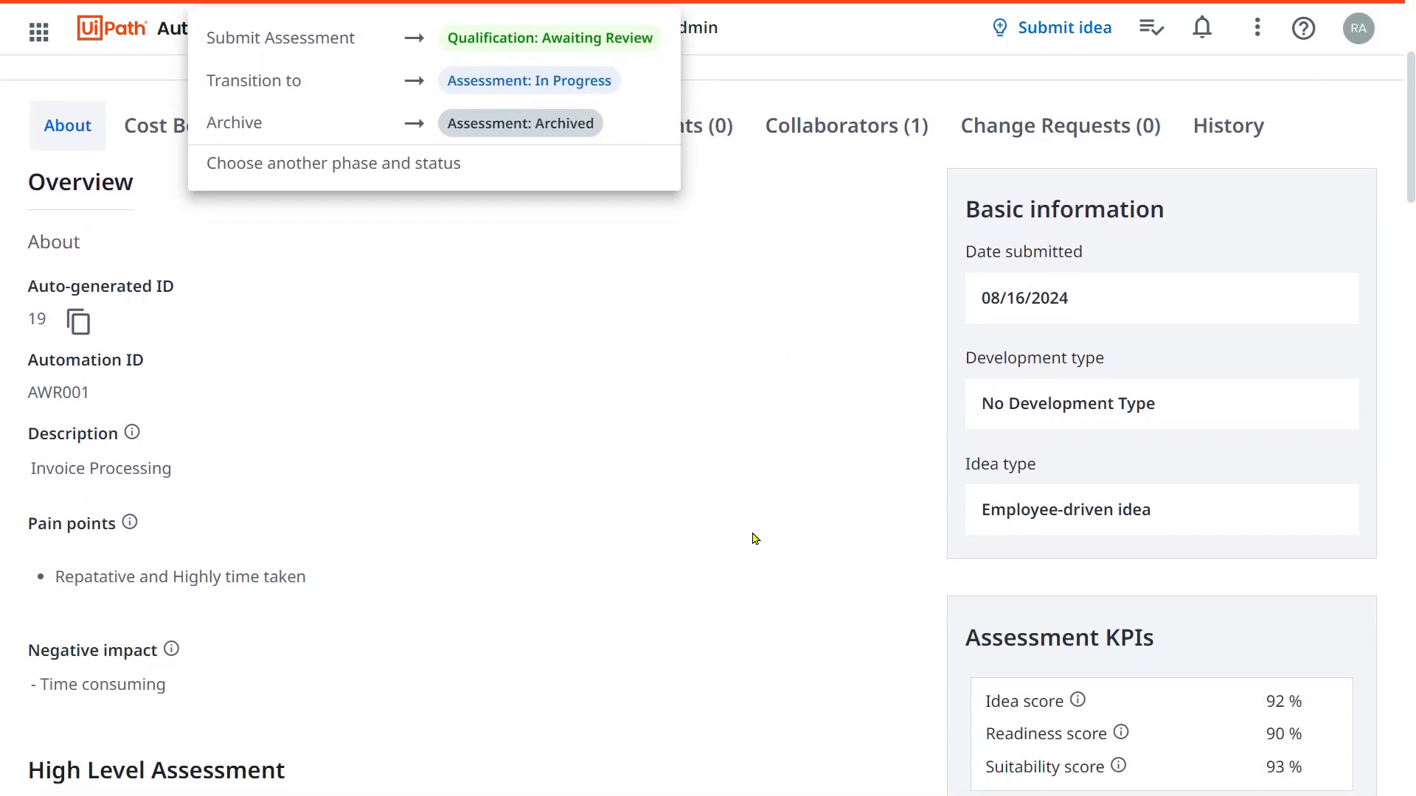
pyautogui.click(751, 532)
# - Examine the saved detailed assessment on the idea's About page, highlighting the Cost/Year for Process AS IS and FTEs Required values
pyautogui.scroll(-16, 832, 547)
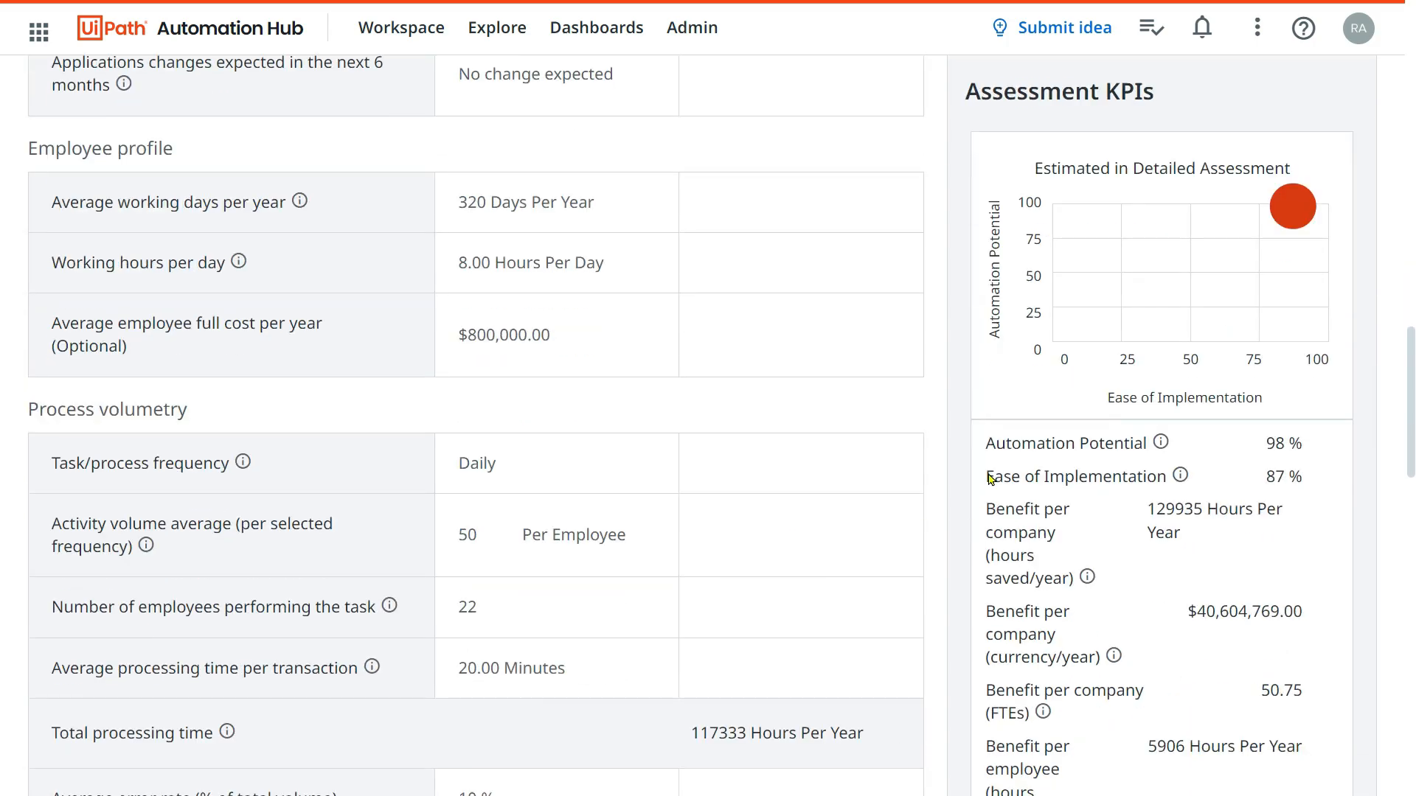
pyautogui.scroll(-4, 764, 537)
pyautogui.scroll(-14, 837, 512)
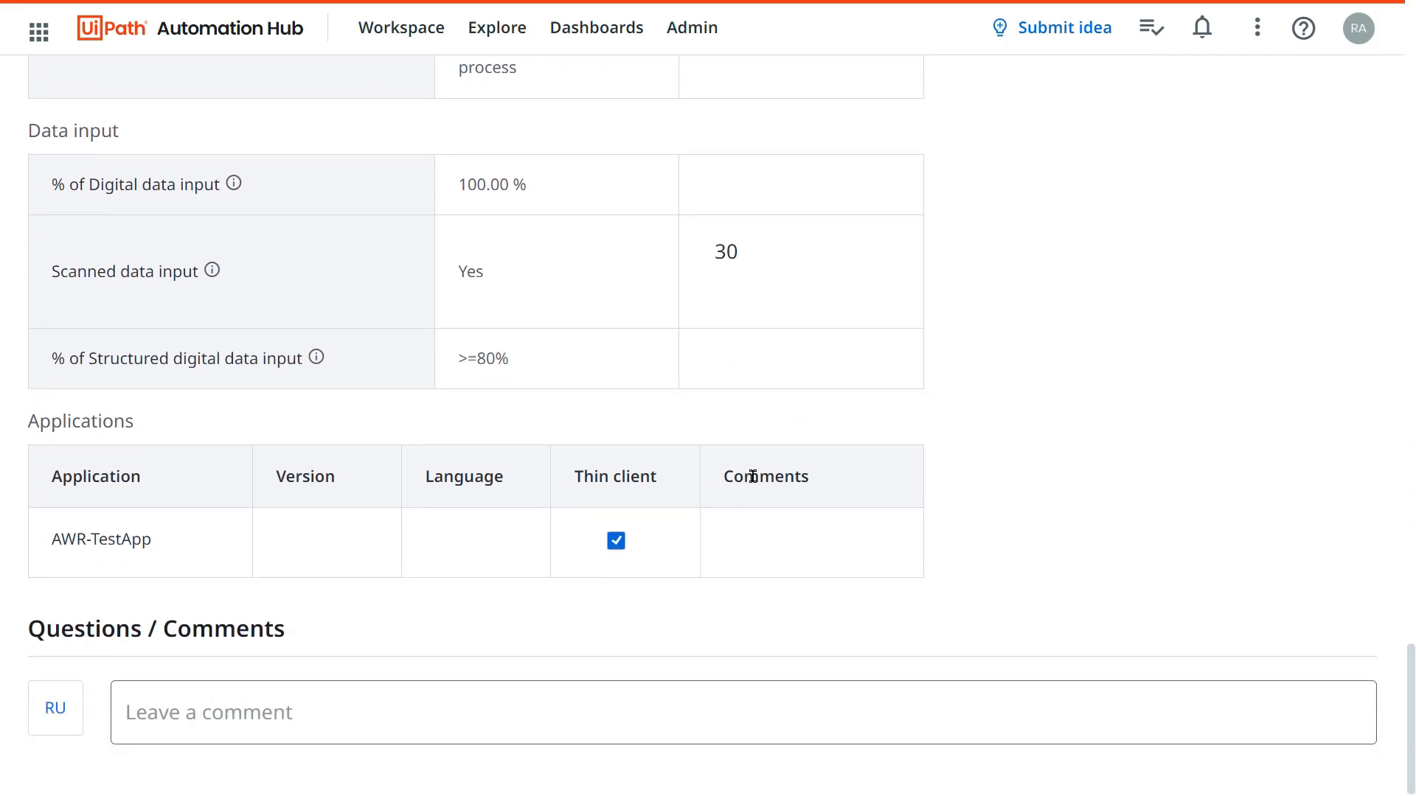
pyautogui.scroll(9, 752, 477)
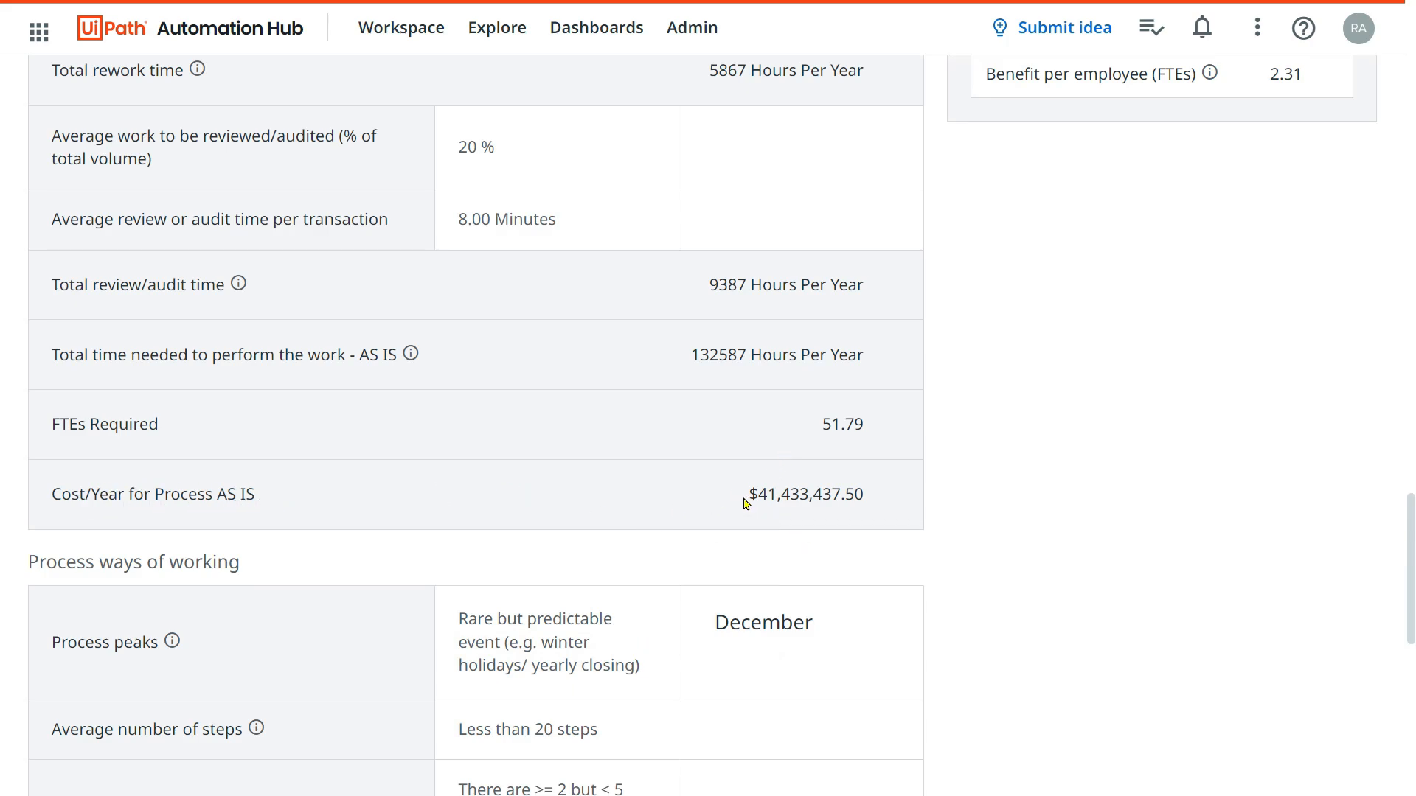
pyautogui.moveTo(746, 504); pyautogui.dragTo(913, 494)
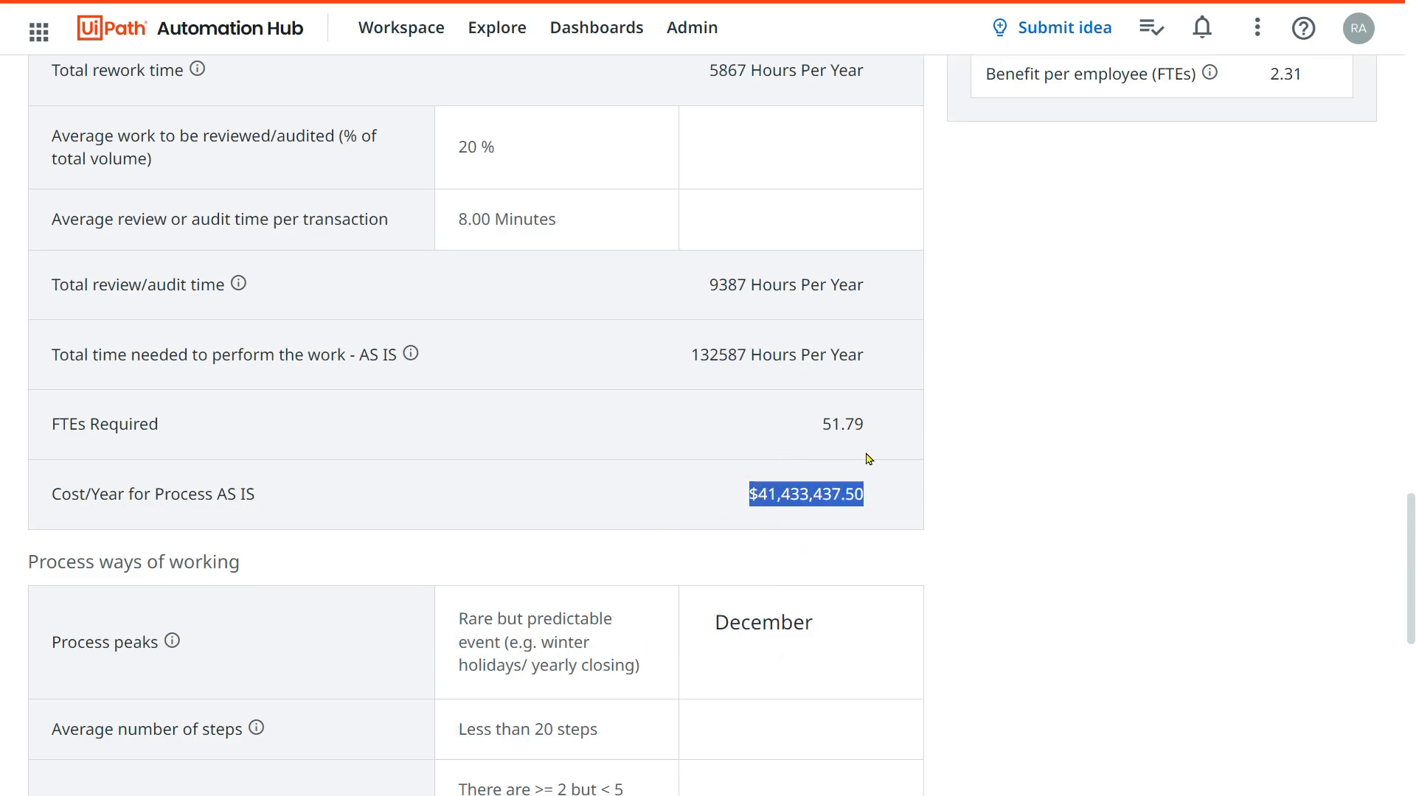
pyautogui.click(832, 435)
pyautogui.moveTo(796, 428); pyautogui.dragTo(883, 434)
pyautogui.scroll(5, 833, 421)
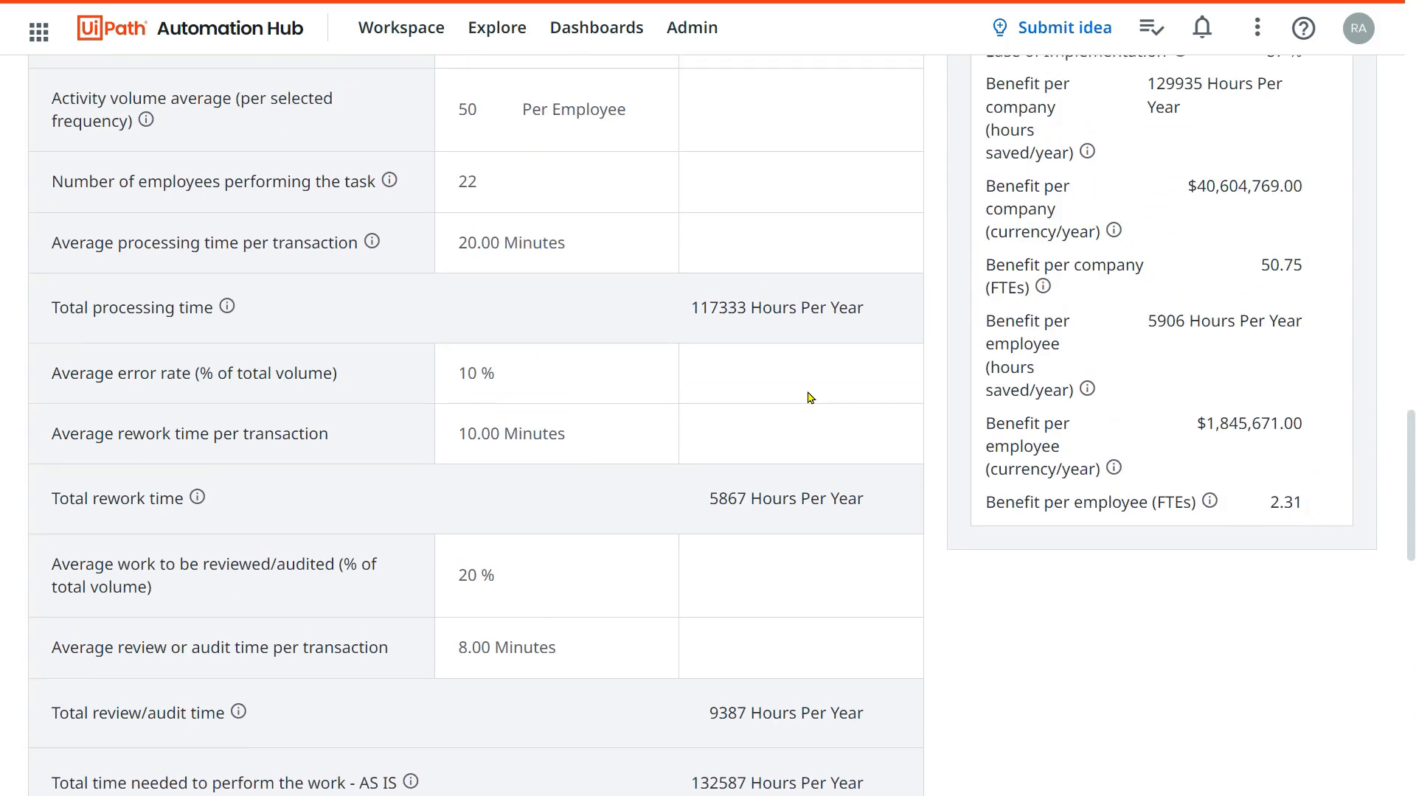
pyautogui.scroll(4, 810, 398)
pyautogui.scroll(5, 811, 396)
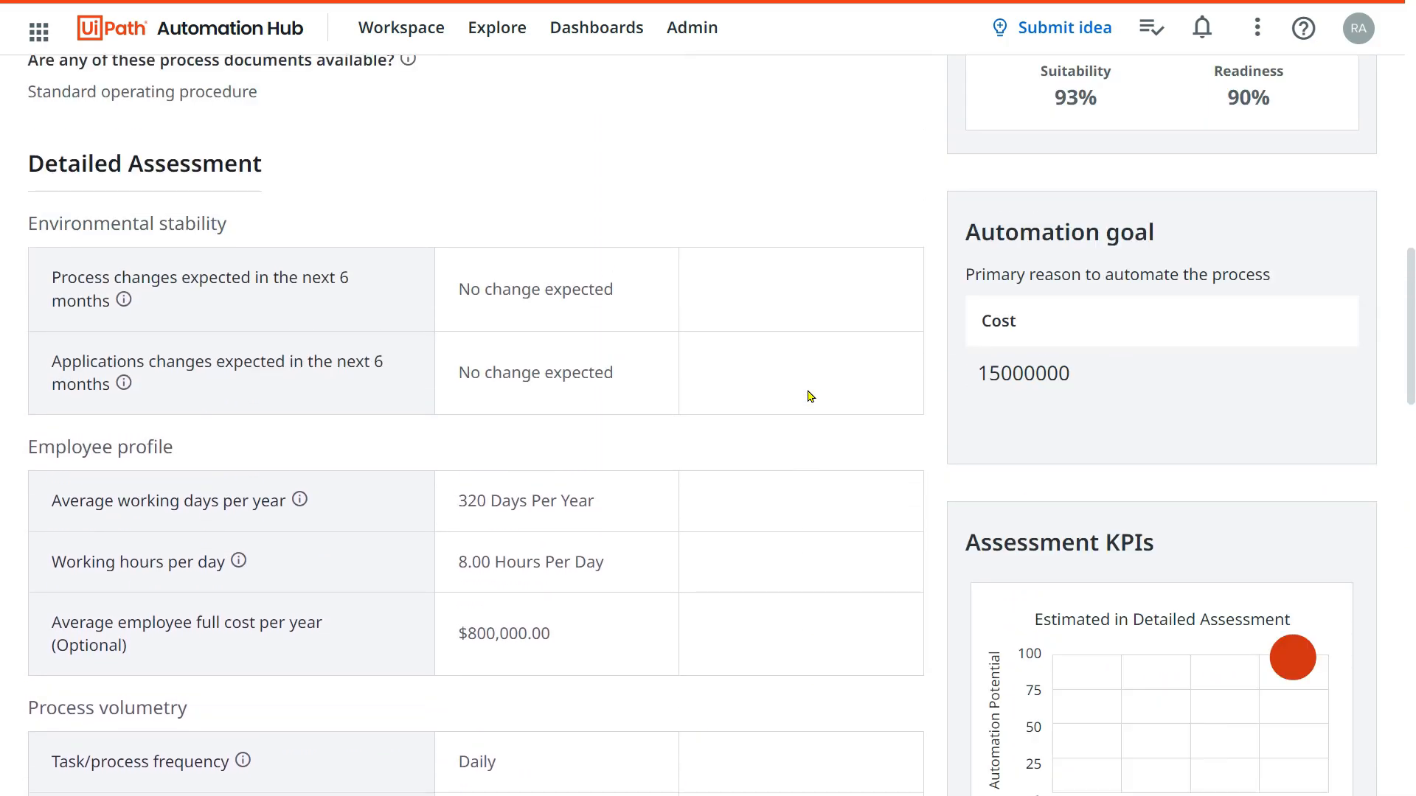
pyautogui.scroll(-13, 810, 397)
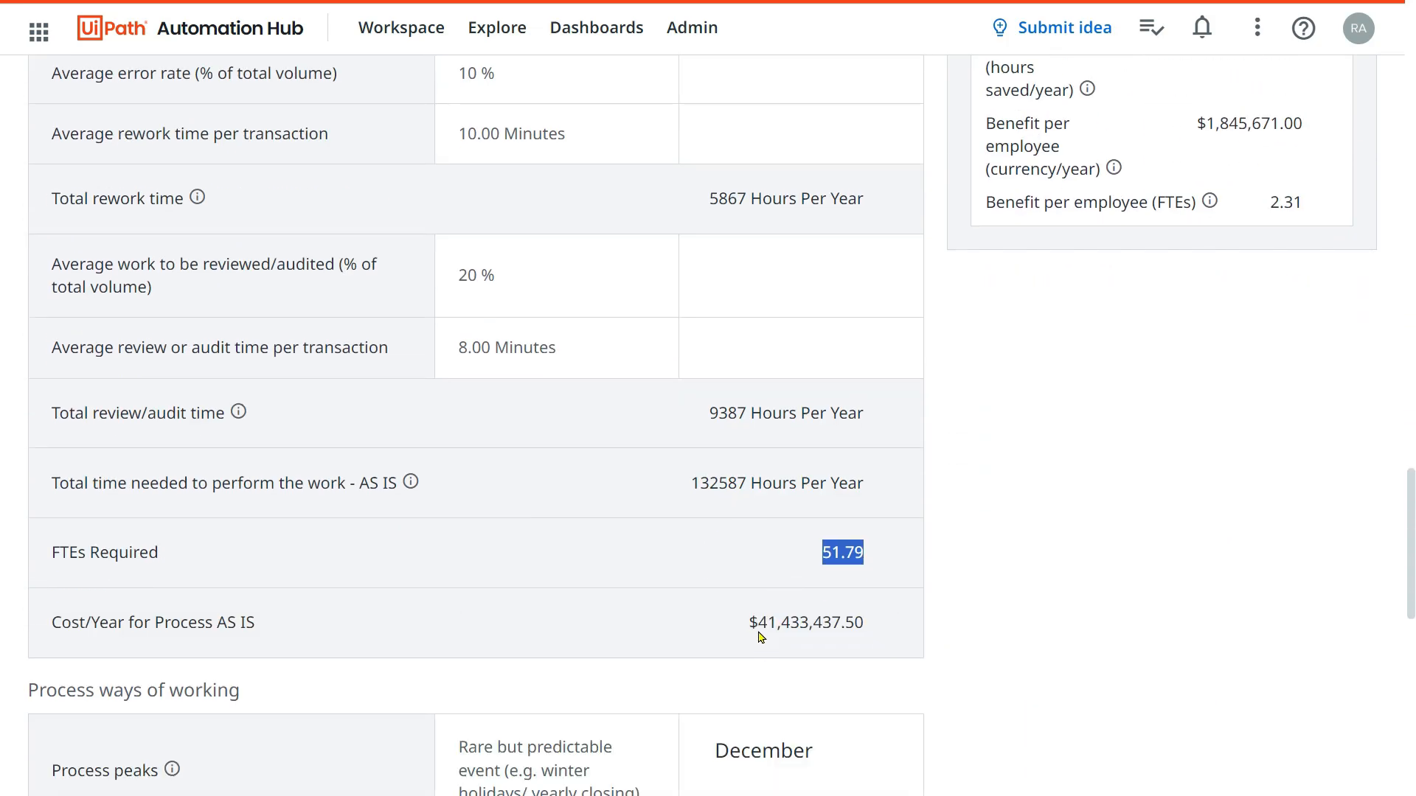
# - Submit the AWR-InvoiceProcessing assessment for further review, moving it to Qualification: Awaiting Review
pyautogui.scroll(20, 696, 475)
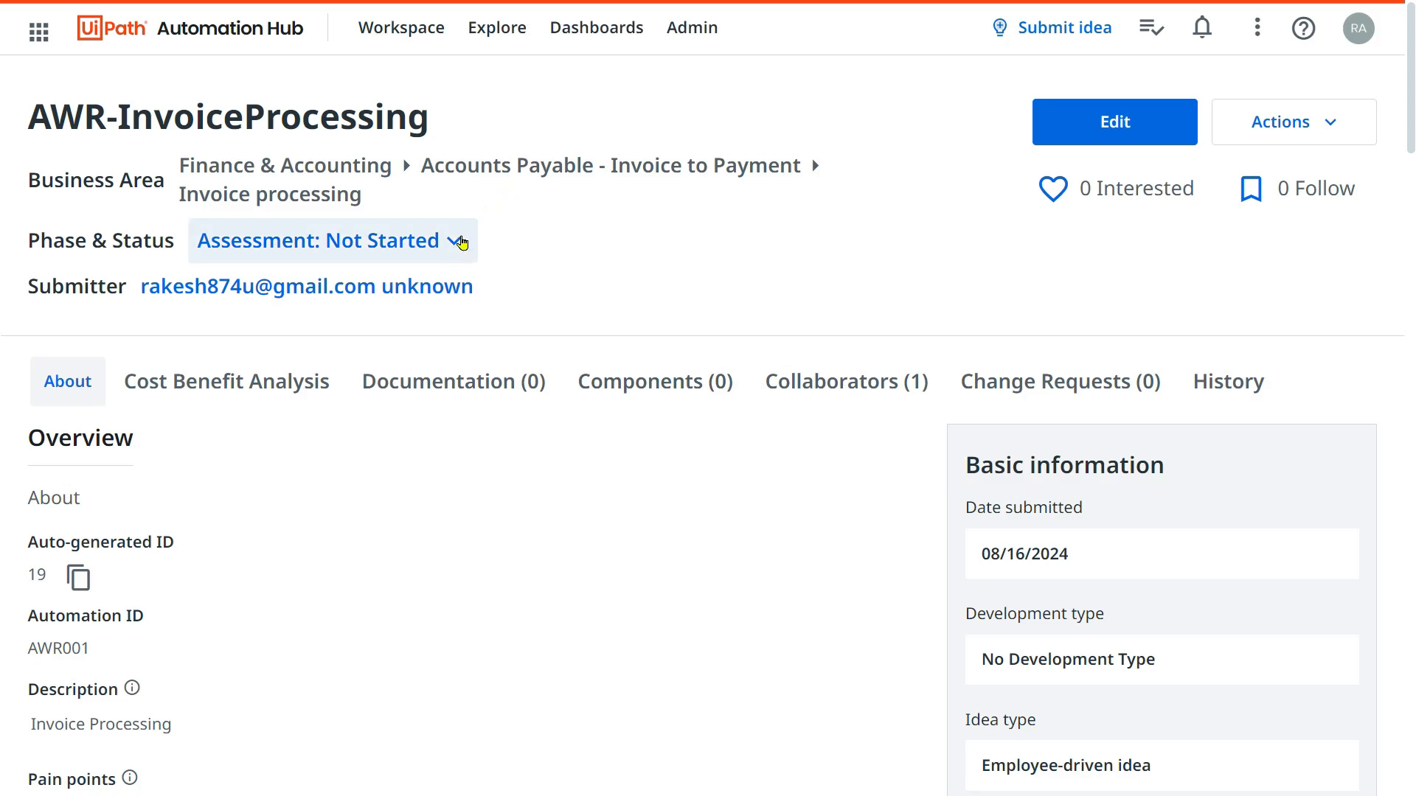
pyautogui.click(454, 242)
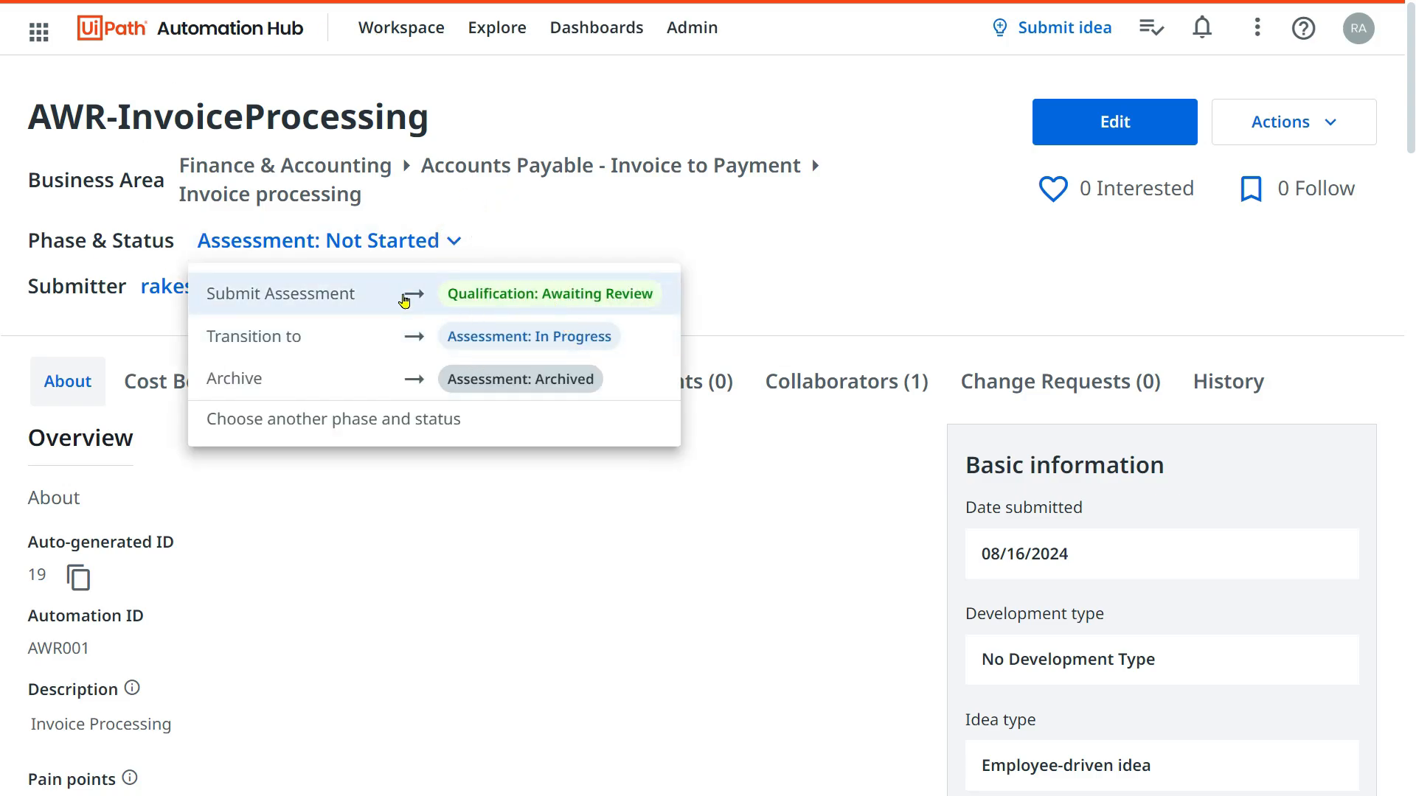
pyautogui.click(483, 303)
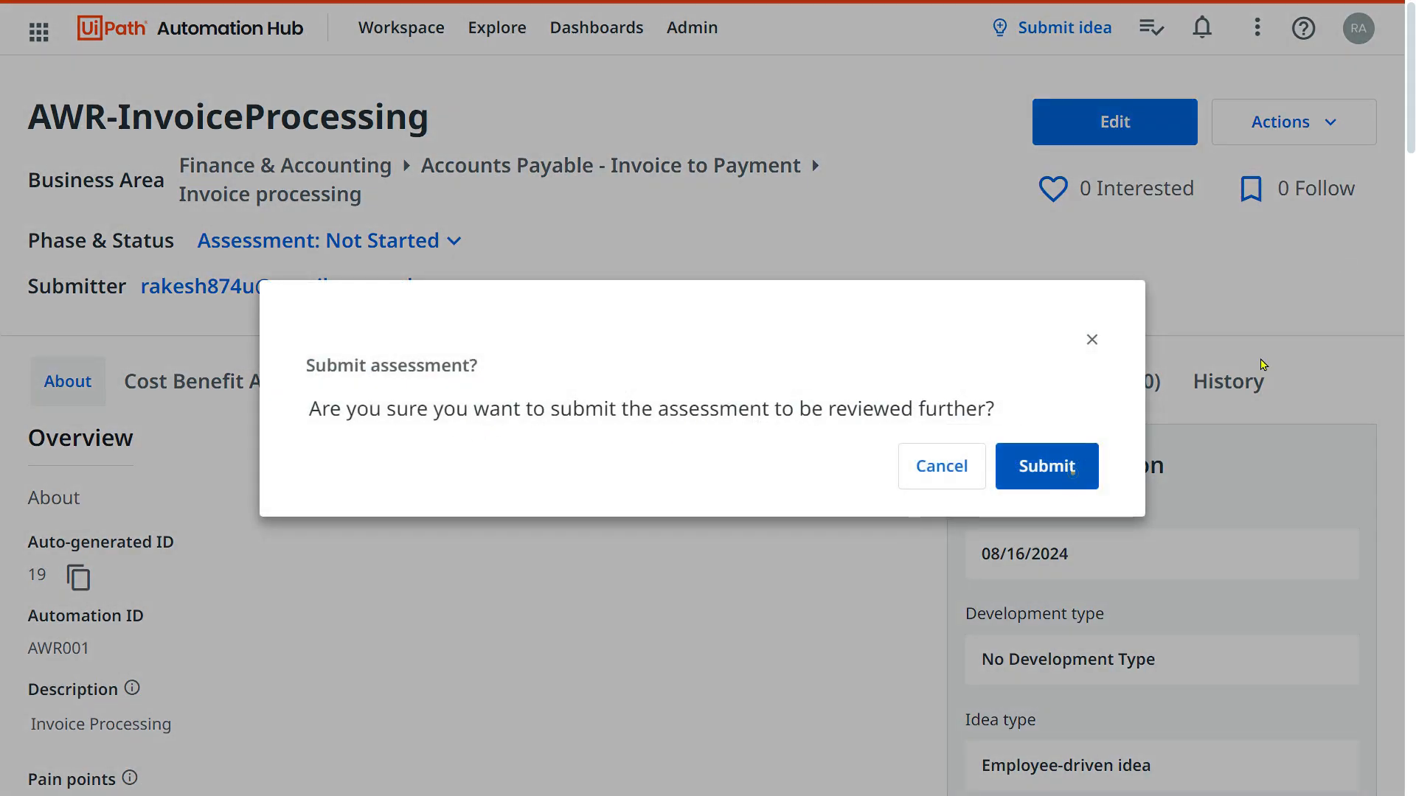
pyautogui.click(1071, 468)
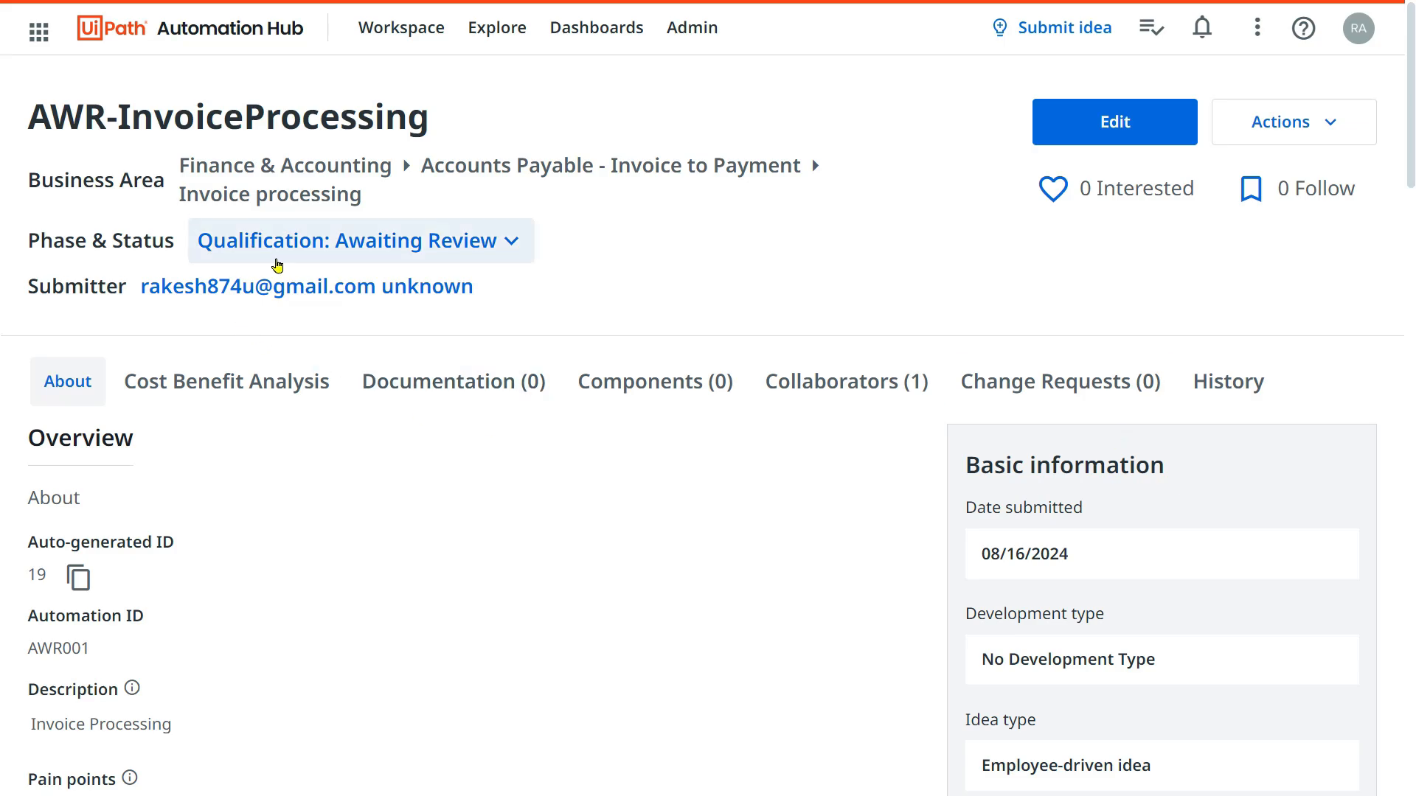
# - Examine the submitted idea's high-level and detailed assessment answers, Applications table and Assessment KPIs on its About page
pyautogui.scroll(-20, 787, 472)
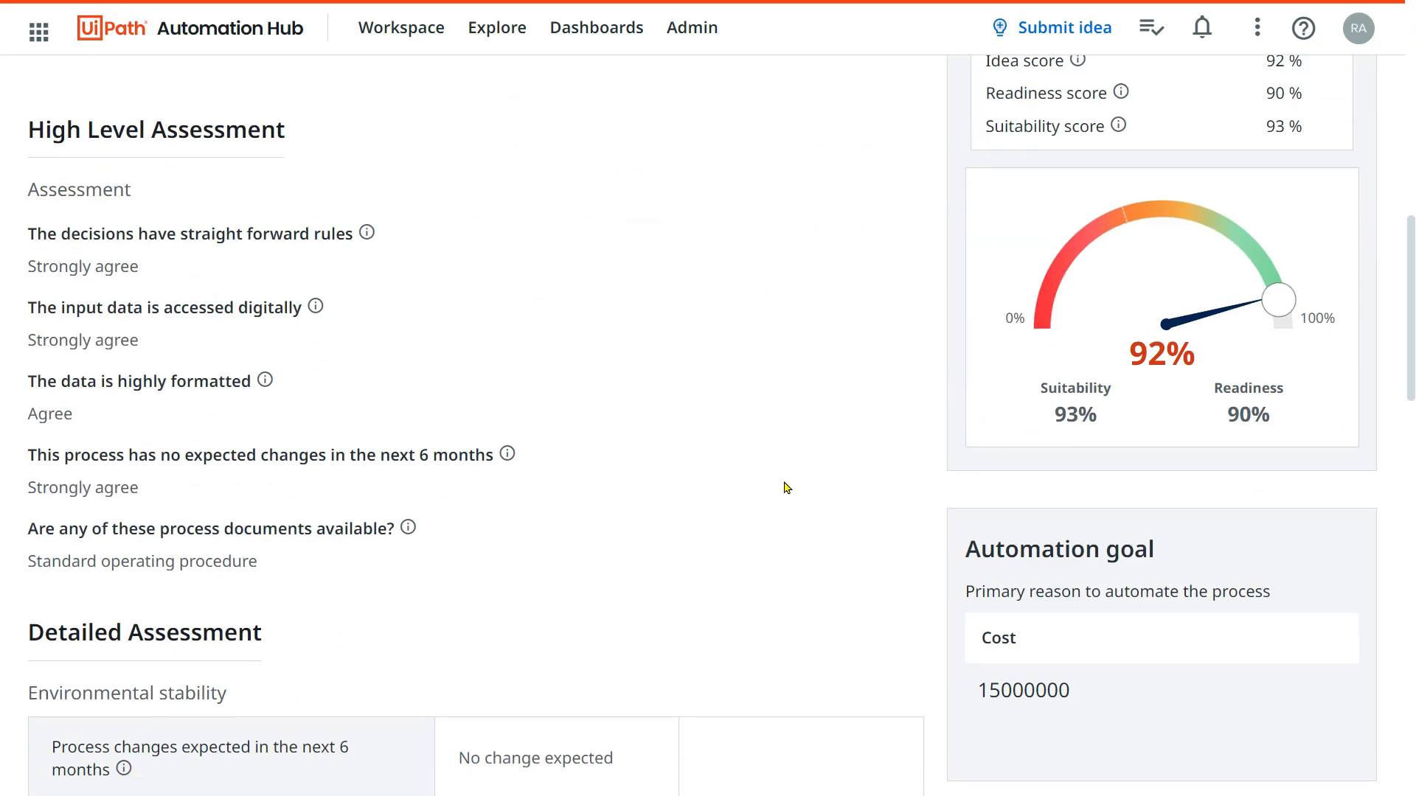
pyautogui.scroll(-5, 738, 490)
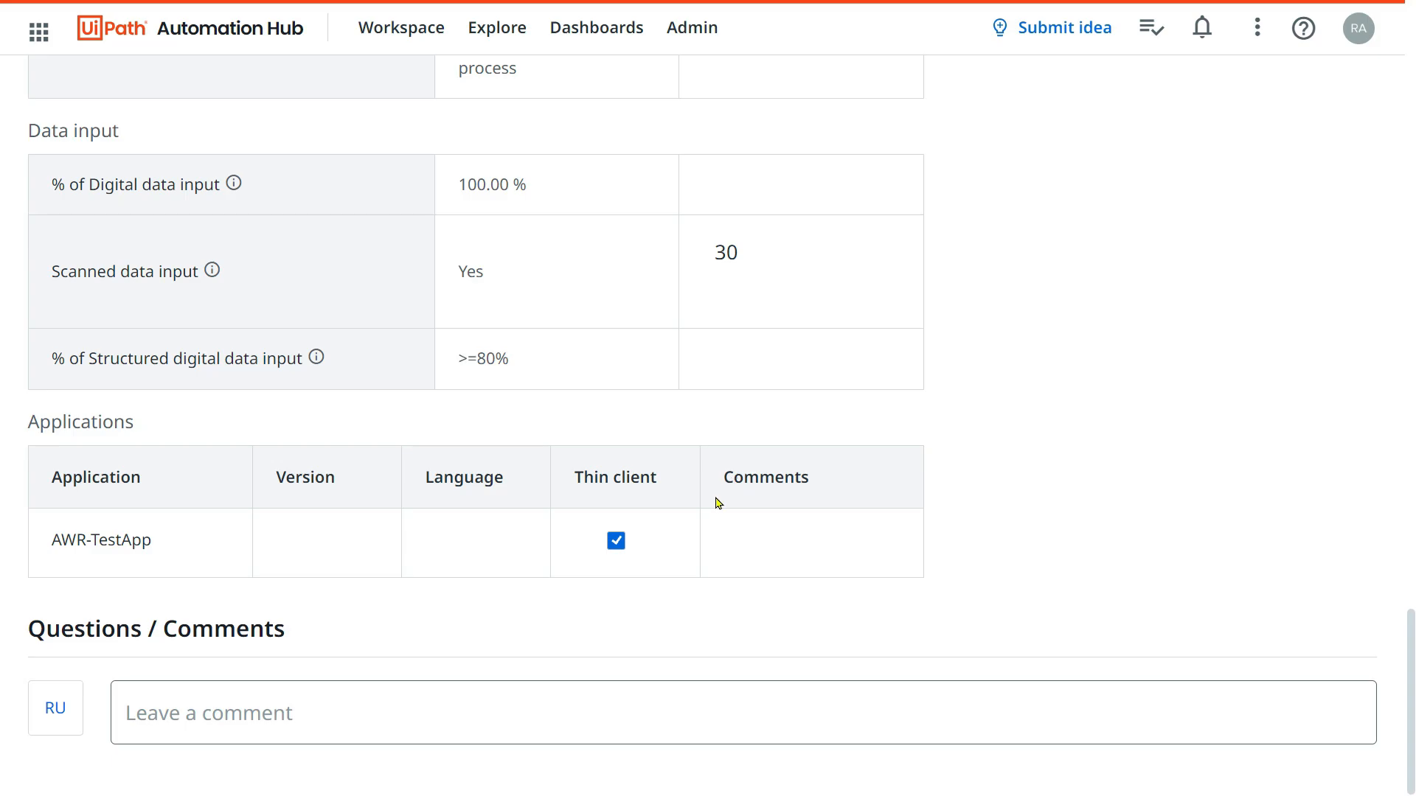
pyautogui.scroll(20, 730, 494)
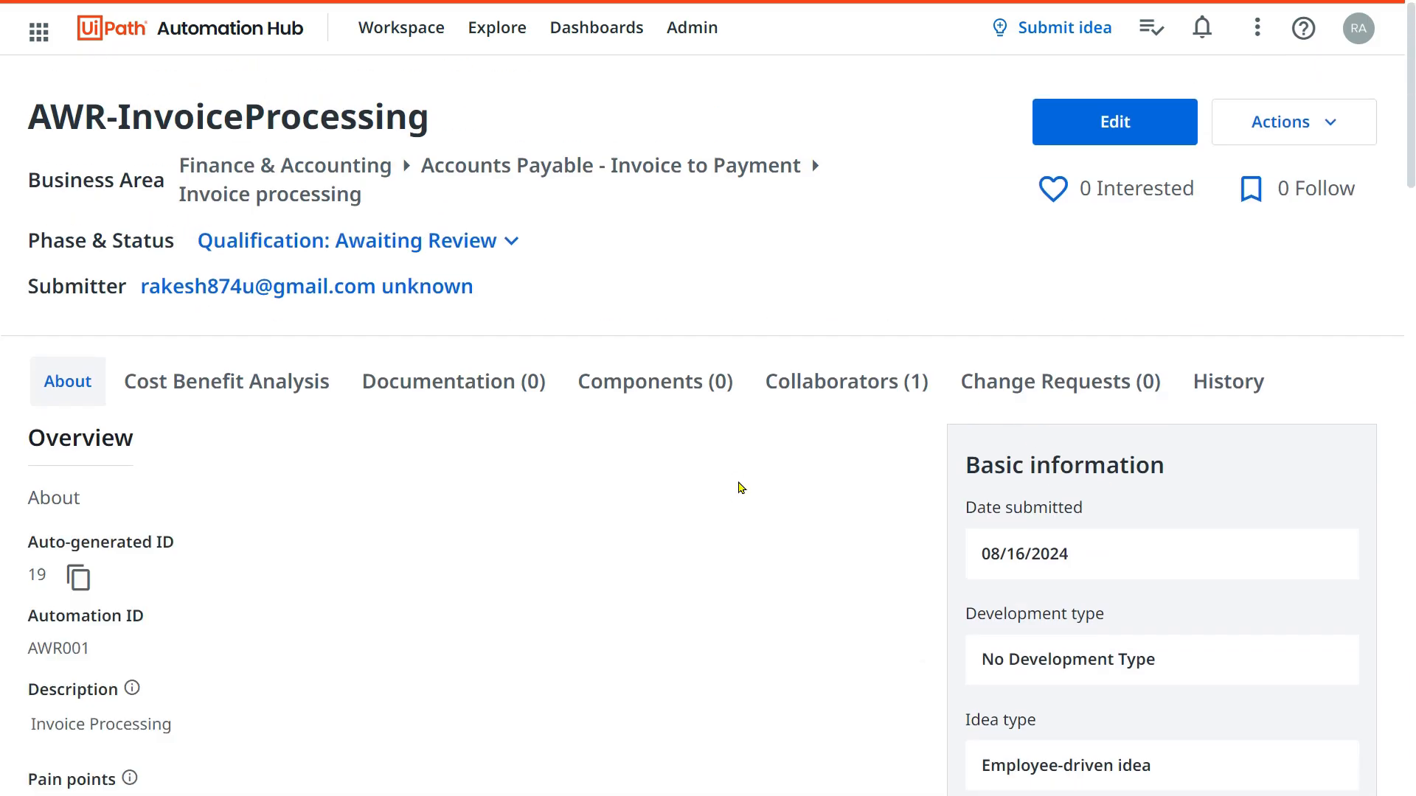
pyautogui.scroll(-20, 739, 489)
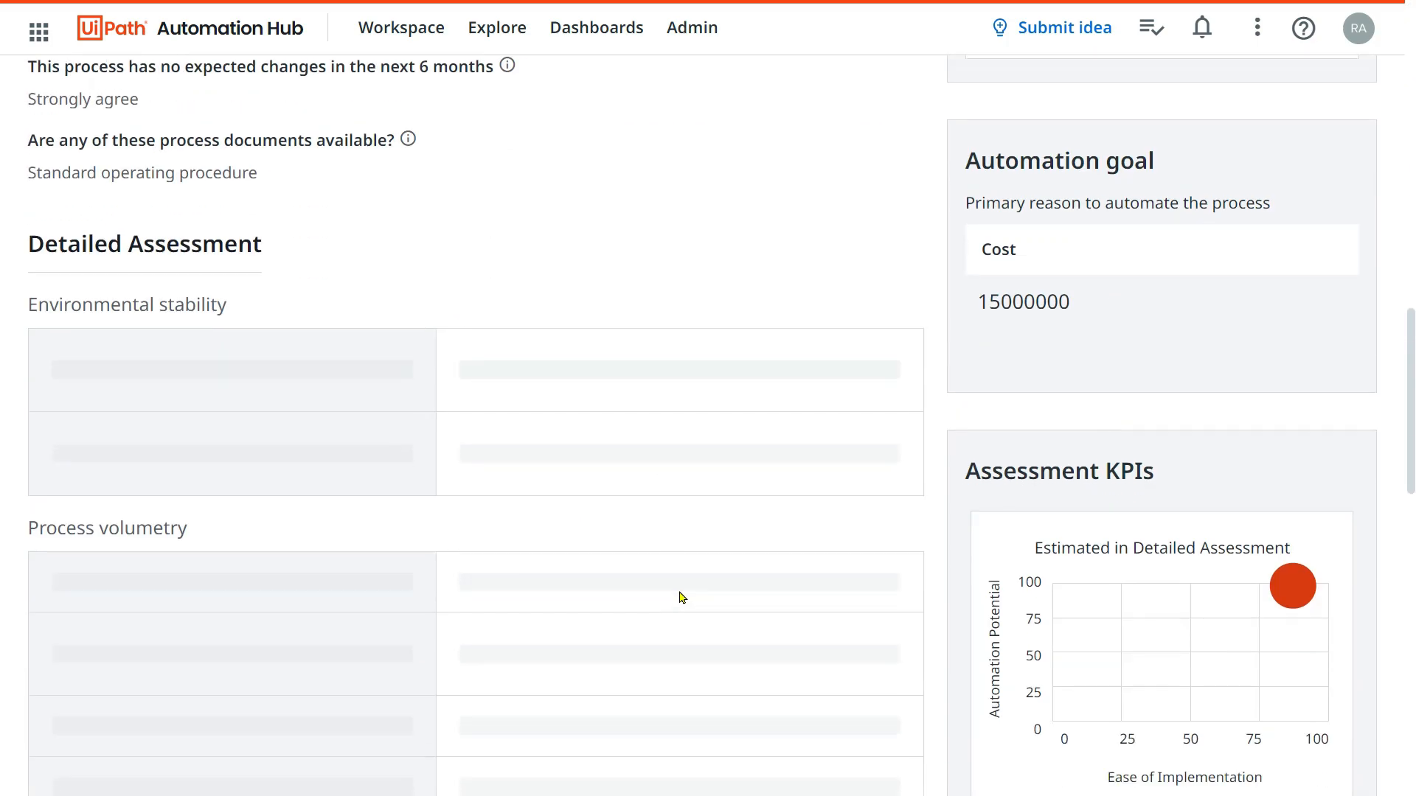
pyautogui.scroll(2, 693, 587)
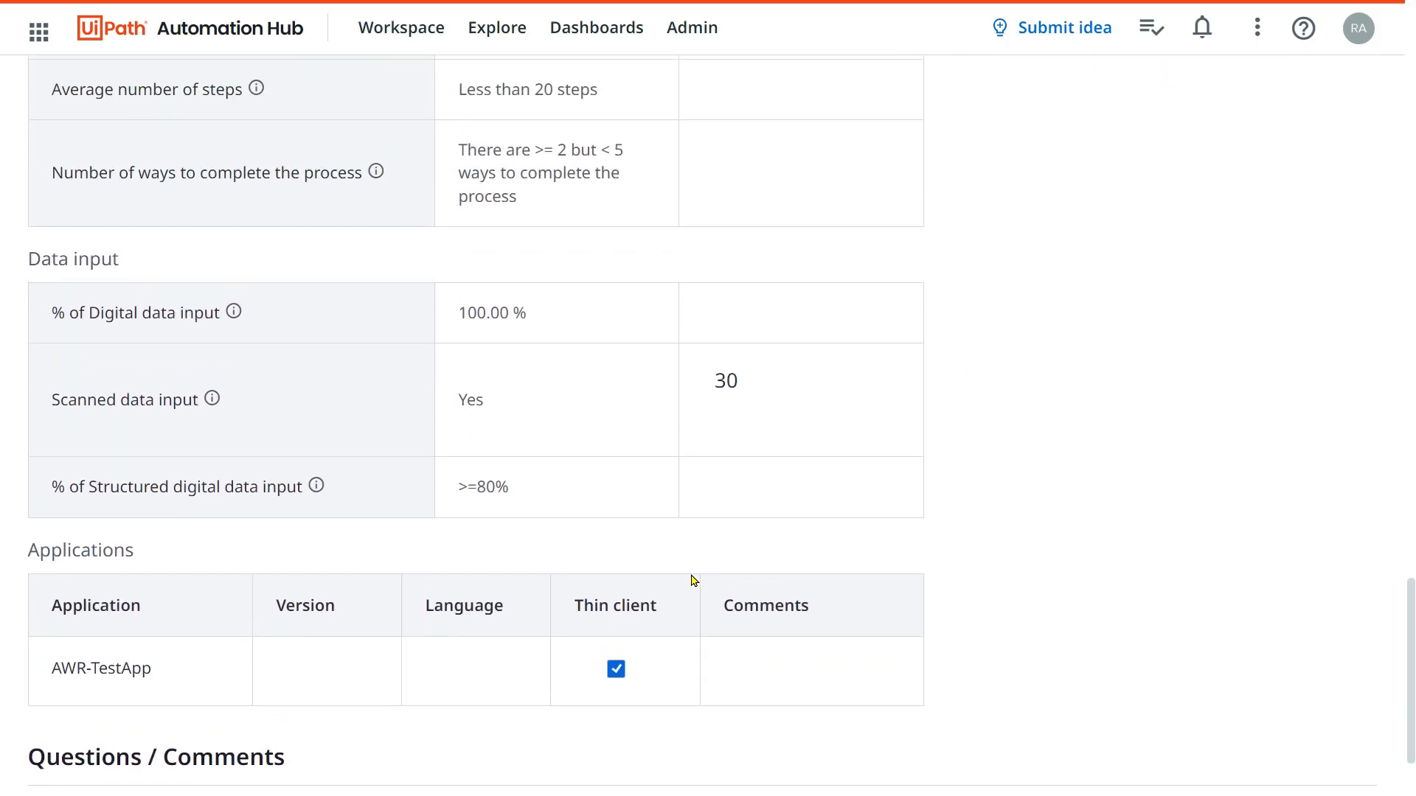
pyautogui.scroll(-1, 236, 391)
pyautogui.scroll(10, 278, 496)
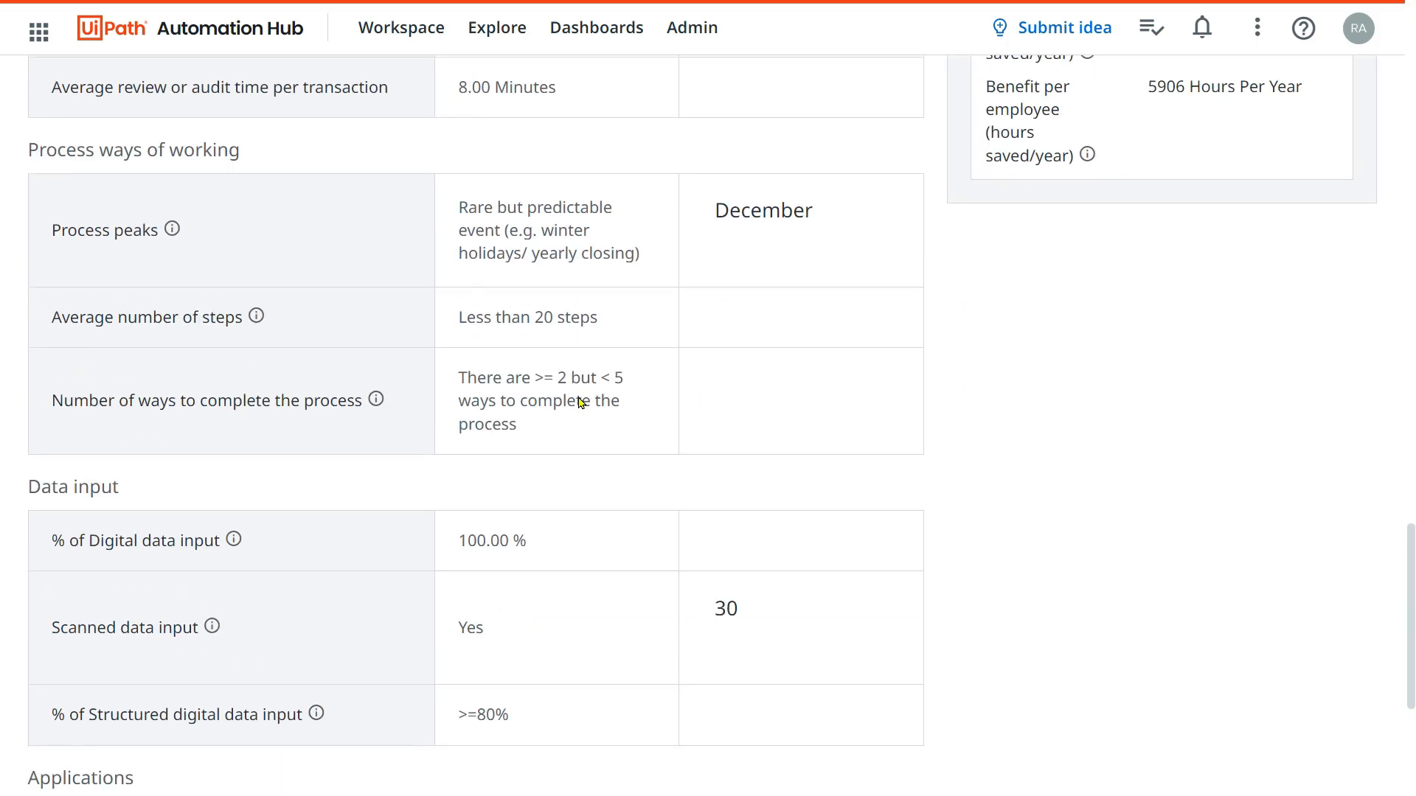
pyautogui.scroll(3, 631, 417)
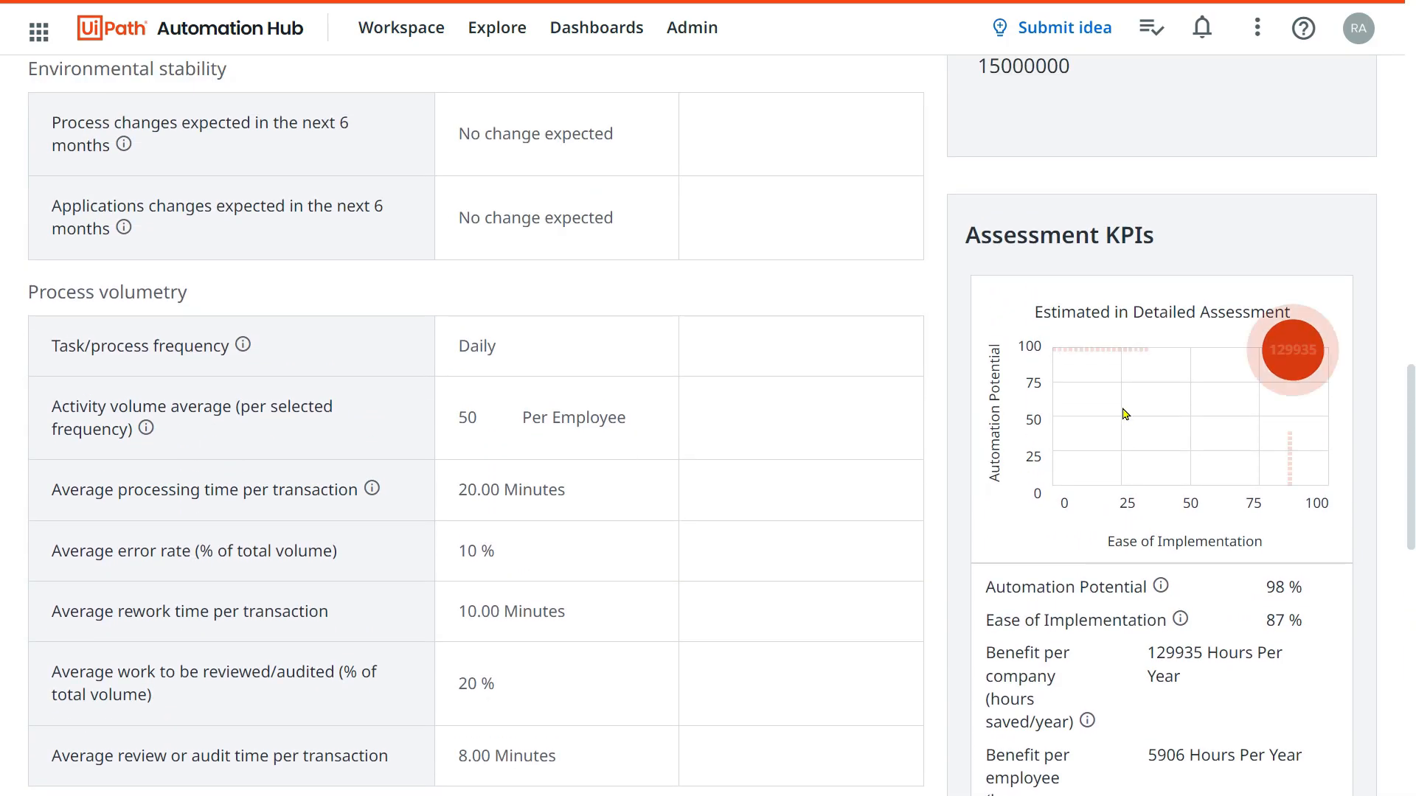
# - Review the idea's process volumetry, ways of working and data input answers in the detailed assessment
pyautogui.scroll(8, 664, 399)
pyautogui.scroll(-15, 848, 378)
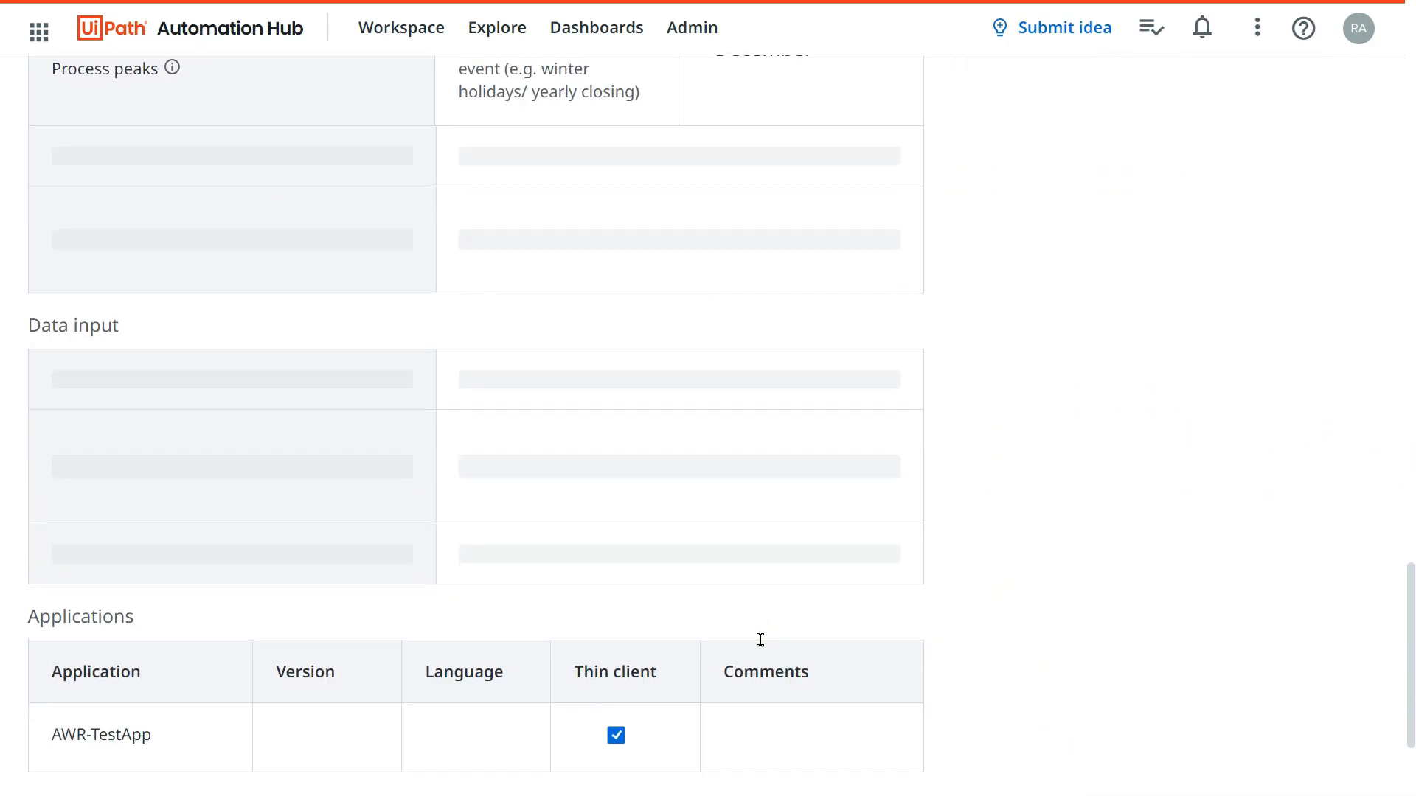
pyautogui.scroll(10, 809, 404)
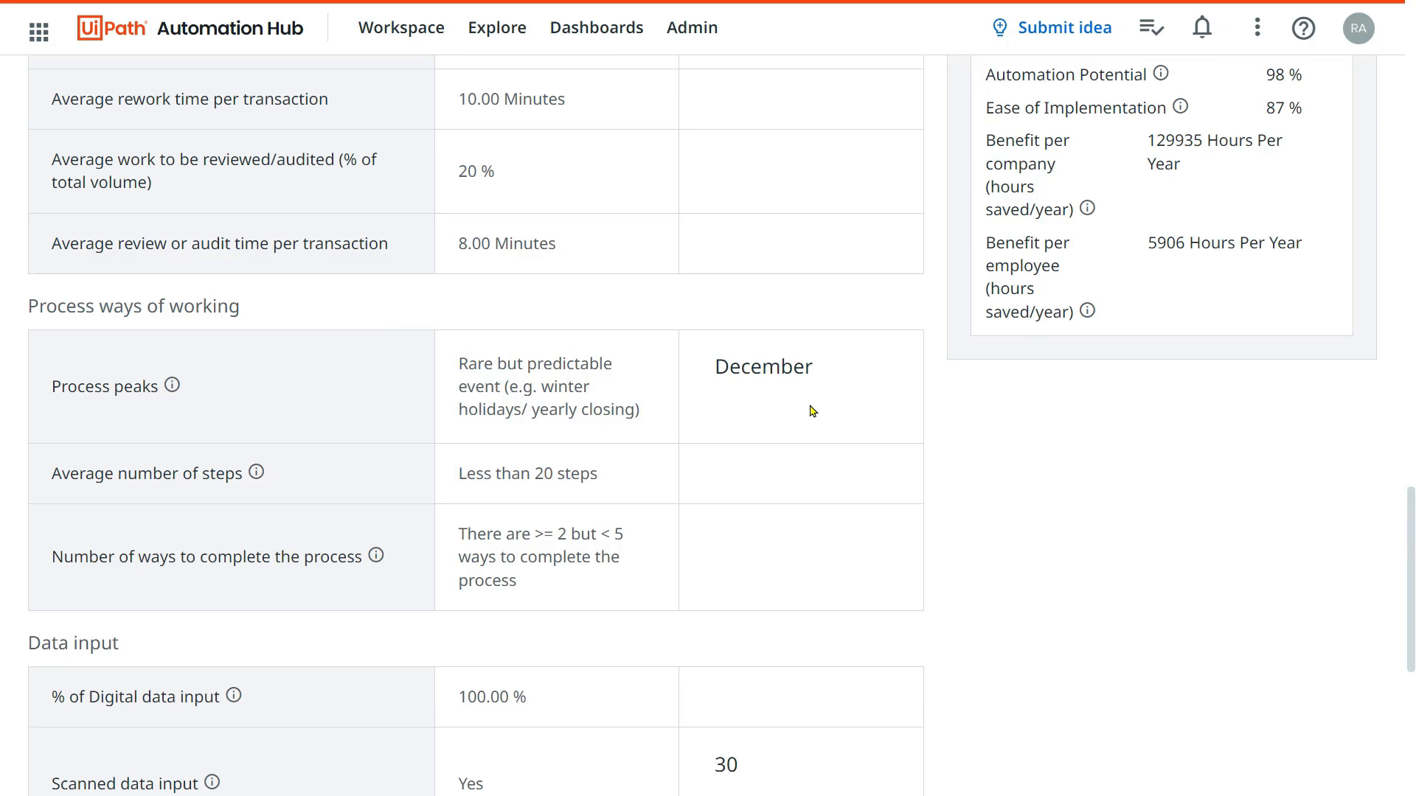
pyautogui.scroll(12, 810, 411)
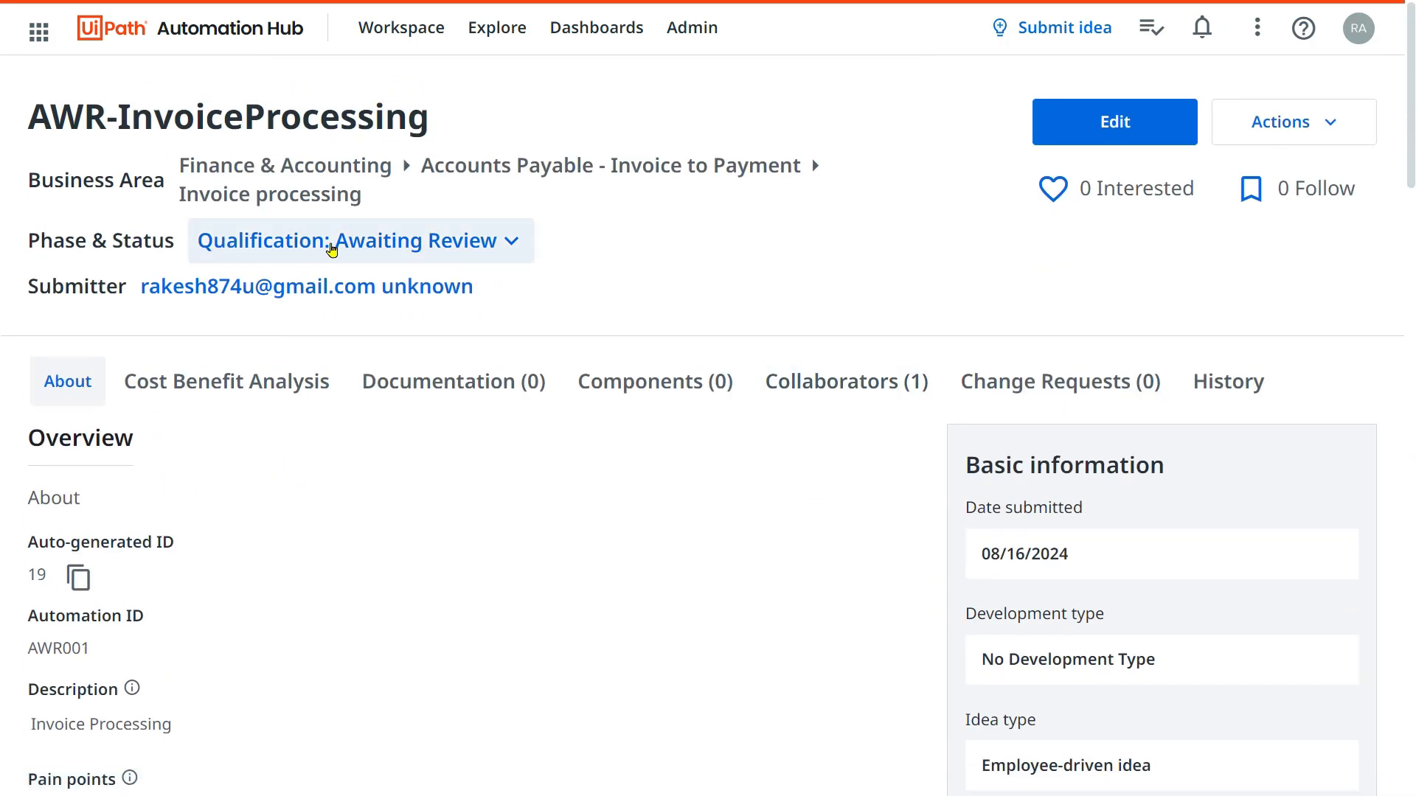
# - Check the Phase & Status transitions offered for the AWR-InvoiceProcessing idea awaiting qualification review, without applying one
pyautogui.click(332, 249)
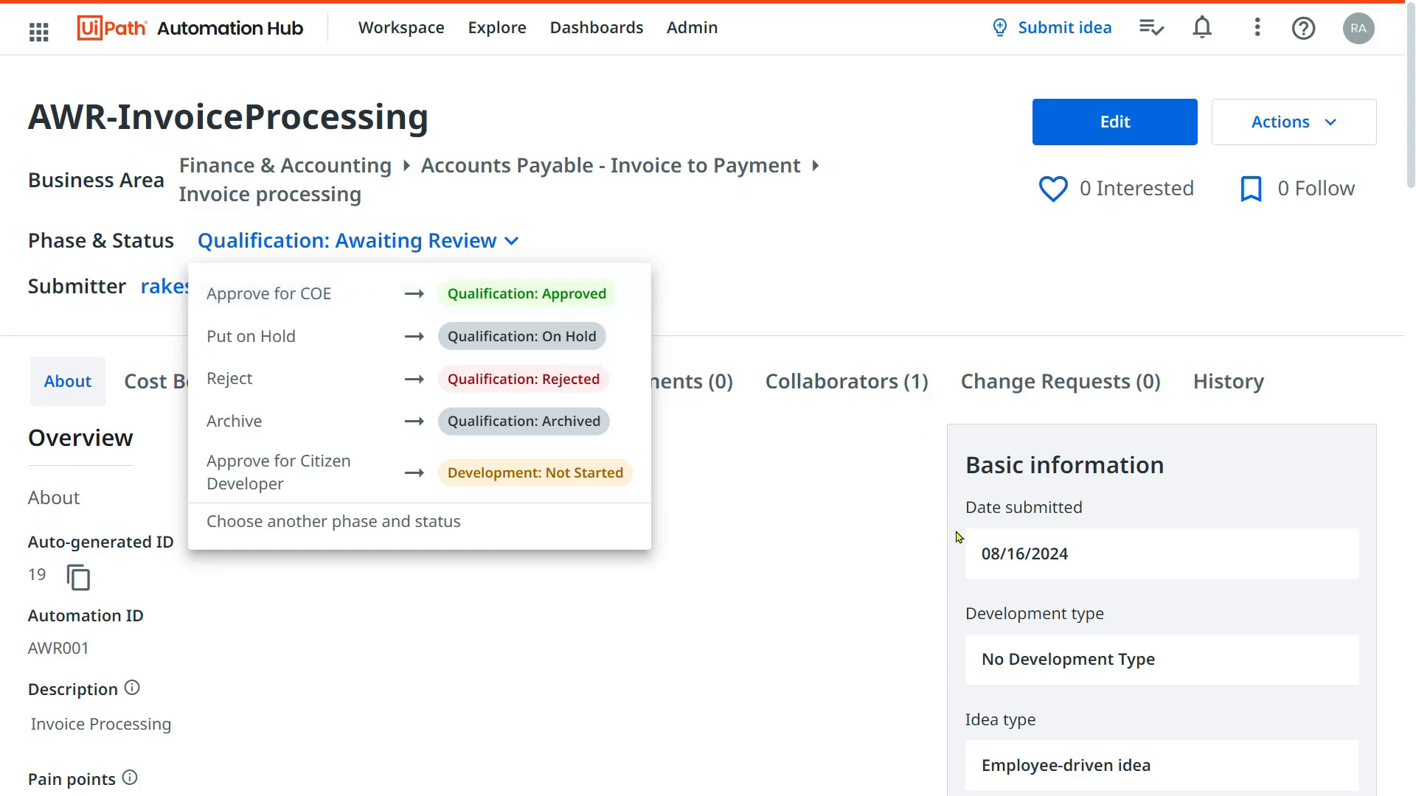
pyautogui.scroll(-5, 803, 723)
pyautogui.scroll(5, 826, 664)
pyautogui.click(805, 614)
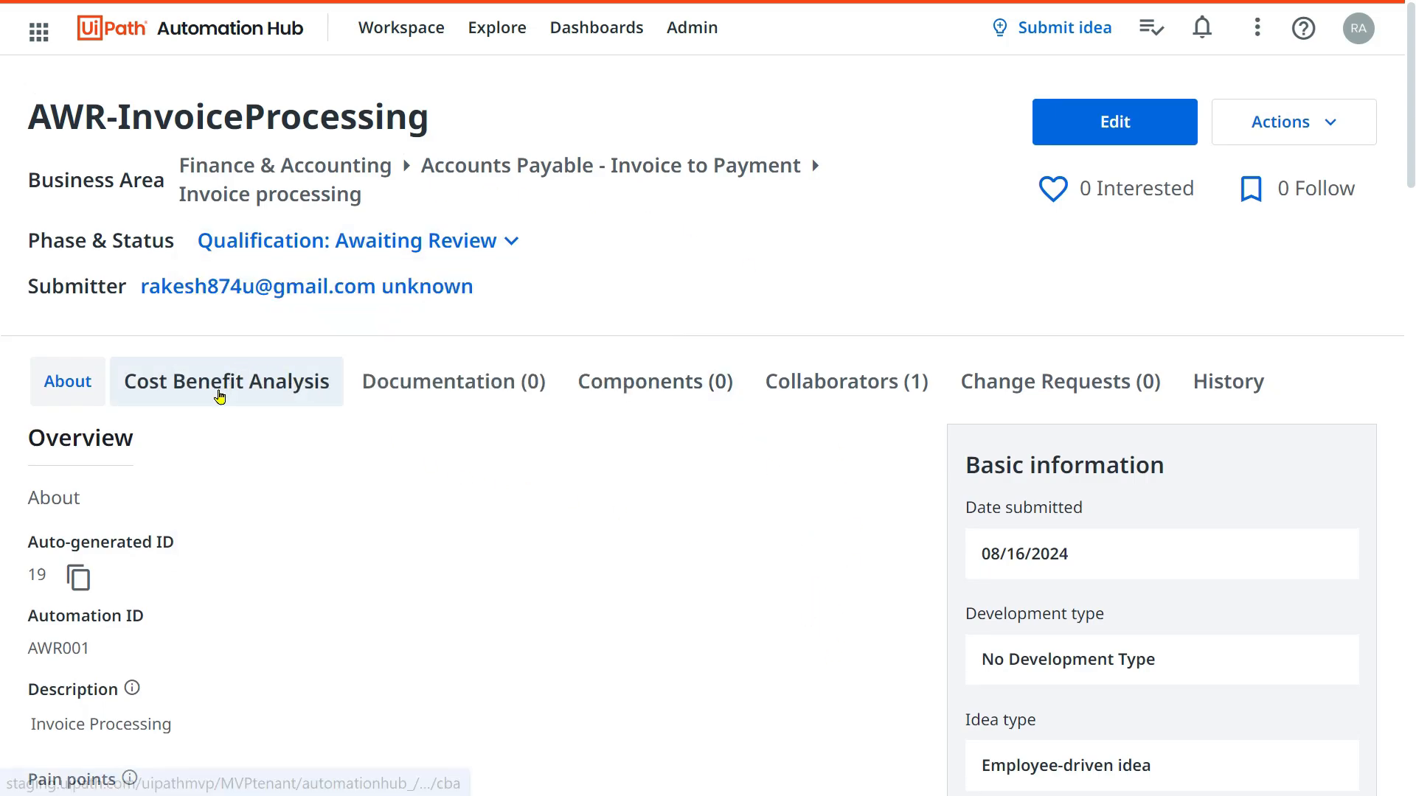
# - Examine the idea's Cost Benefit Analysis page, including the Estimated Costs & Benefits chart and the Project Plan section
pyautogui.click(221, 384)
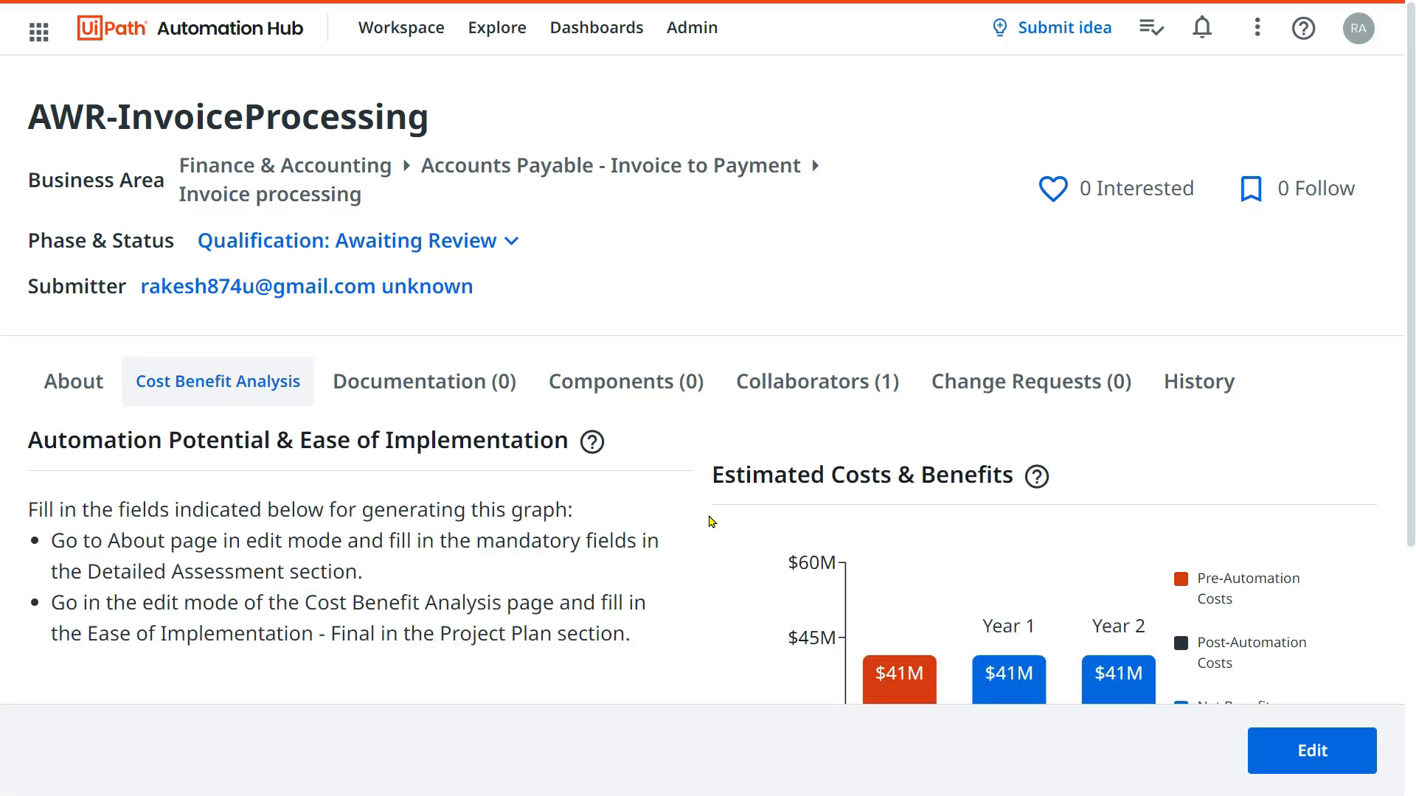
pyautogui.scroll(-3, 738, 524)
pyautogui.scroll(3, 236, 443)
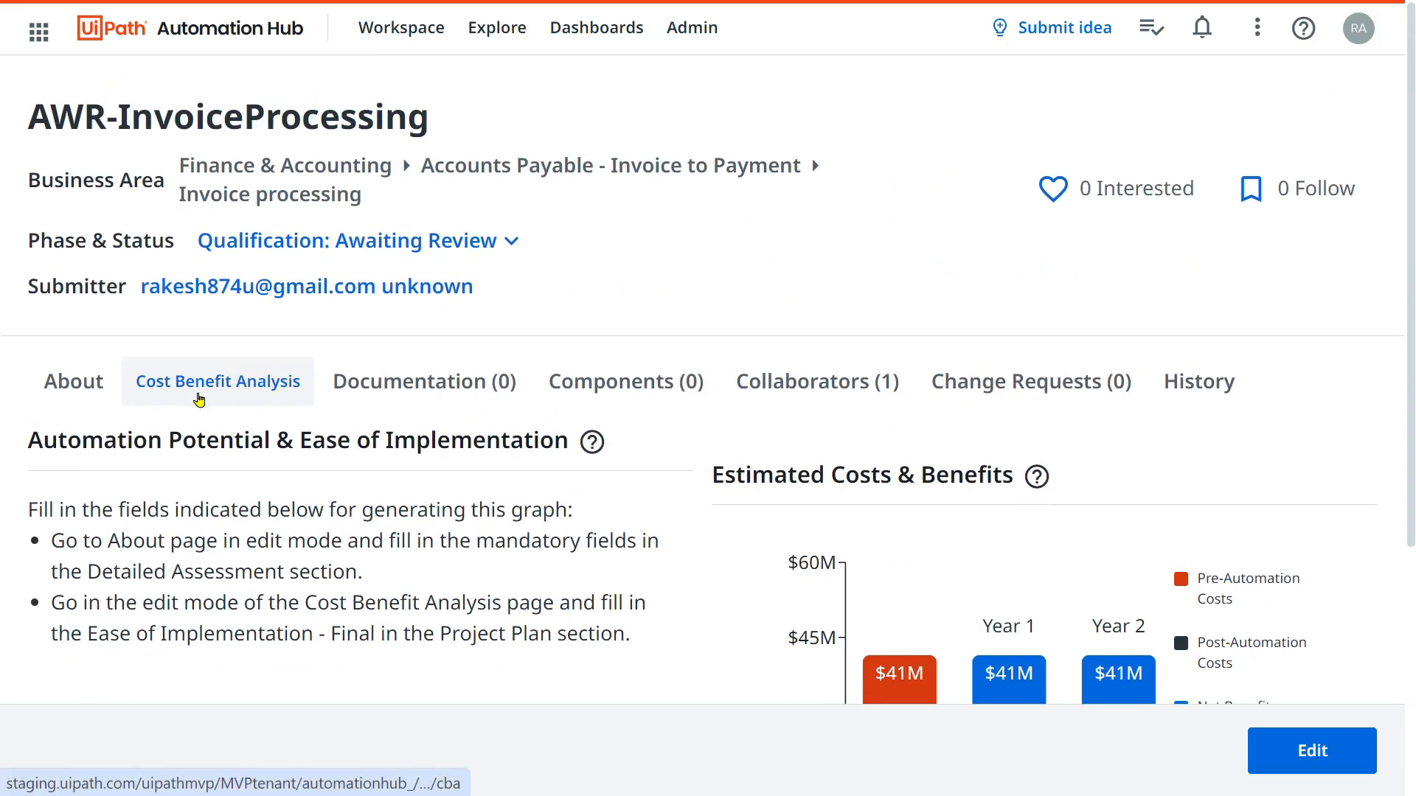
pyautogui.scroll(-5, 632, 483)
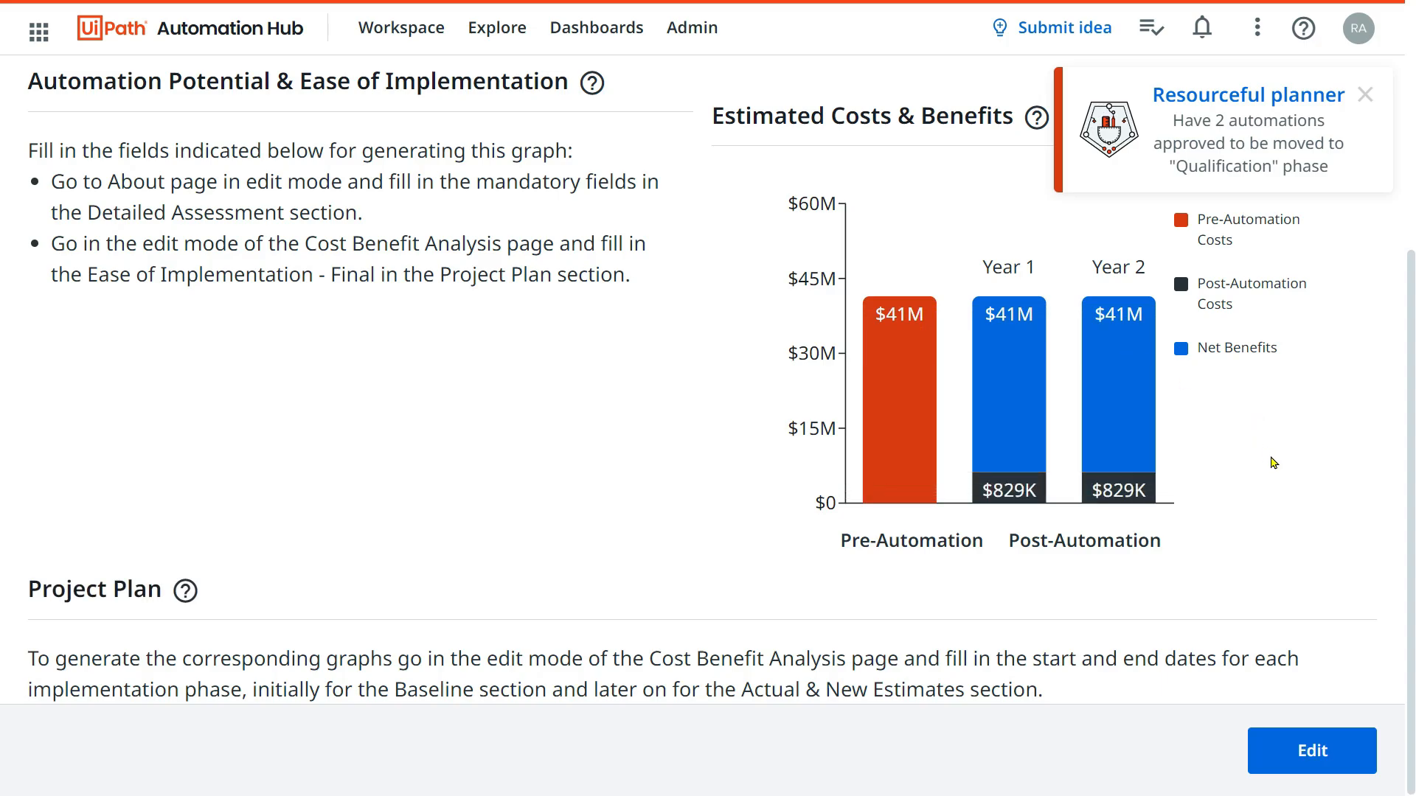
pyautogui.scroll(5, 863, 593)
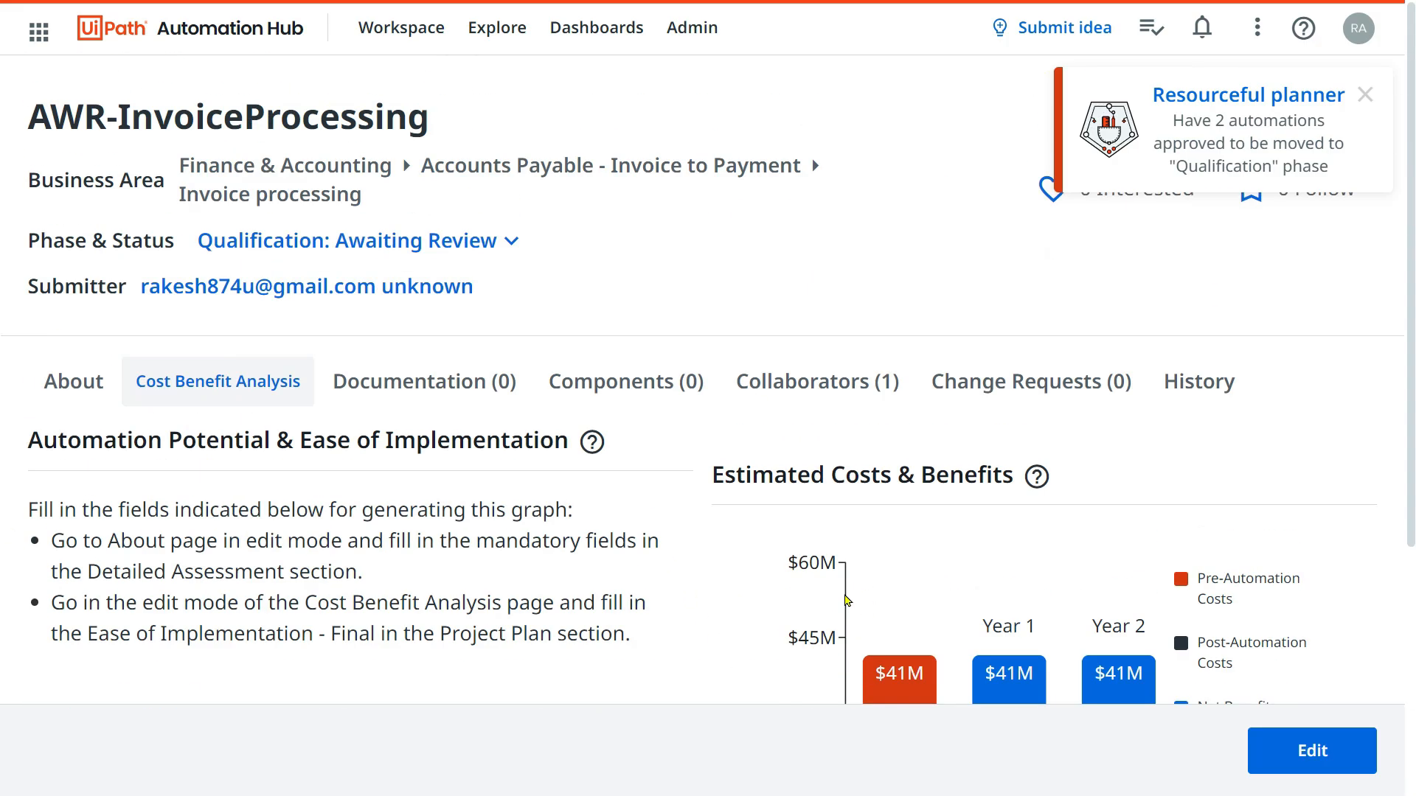
# - Approve the AWR-InvoiceProcessing idea for the CoE team, moving it to Qualification: Approved
pyautogui.click(441, 246)
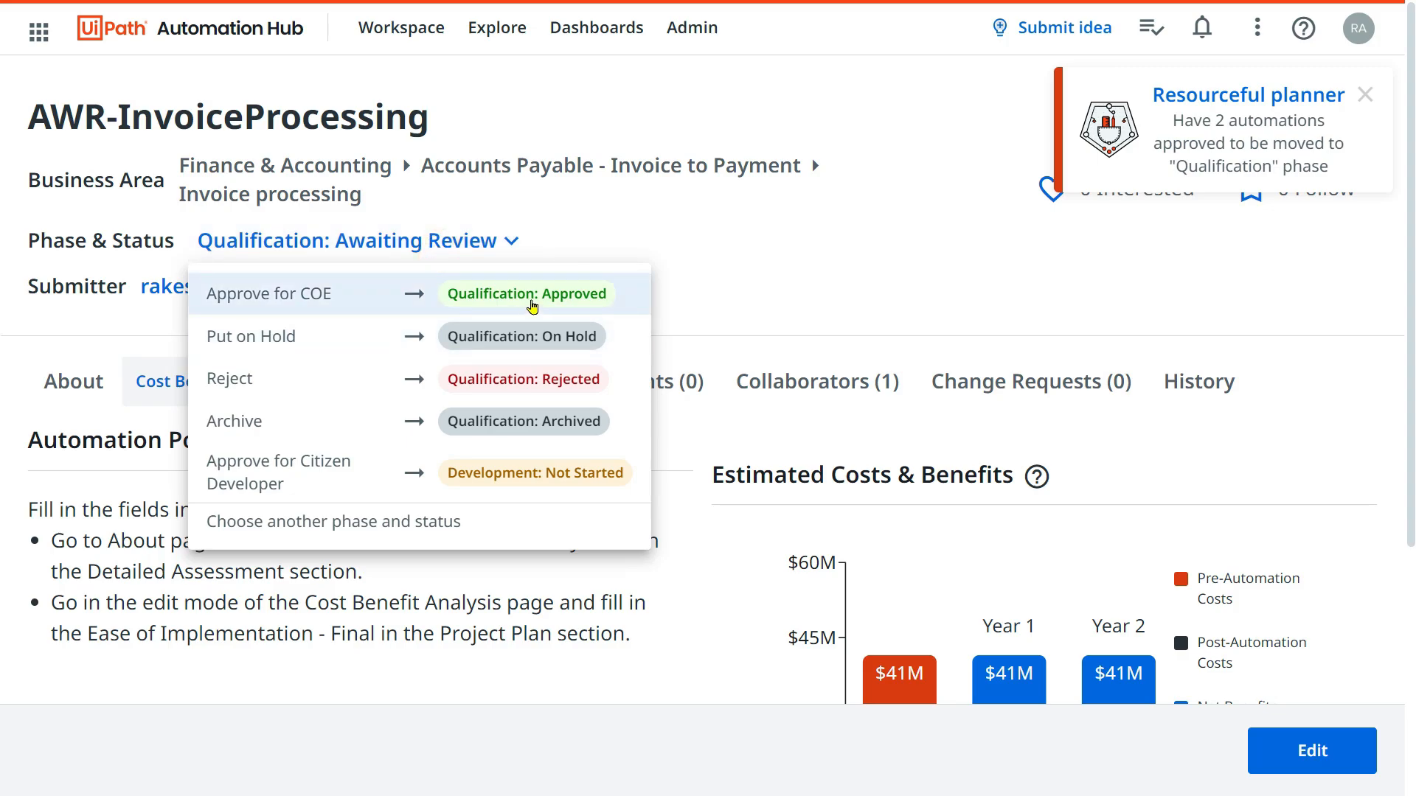
pyautogui.click(532, 307)
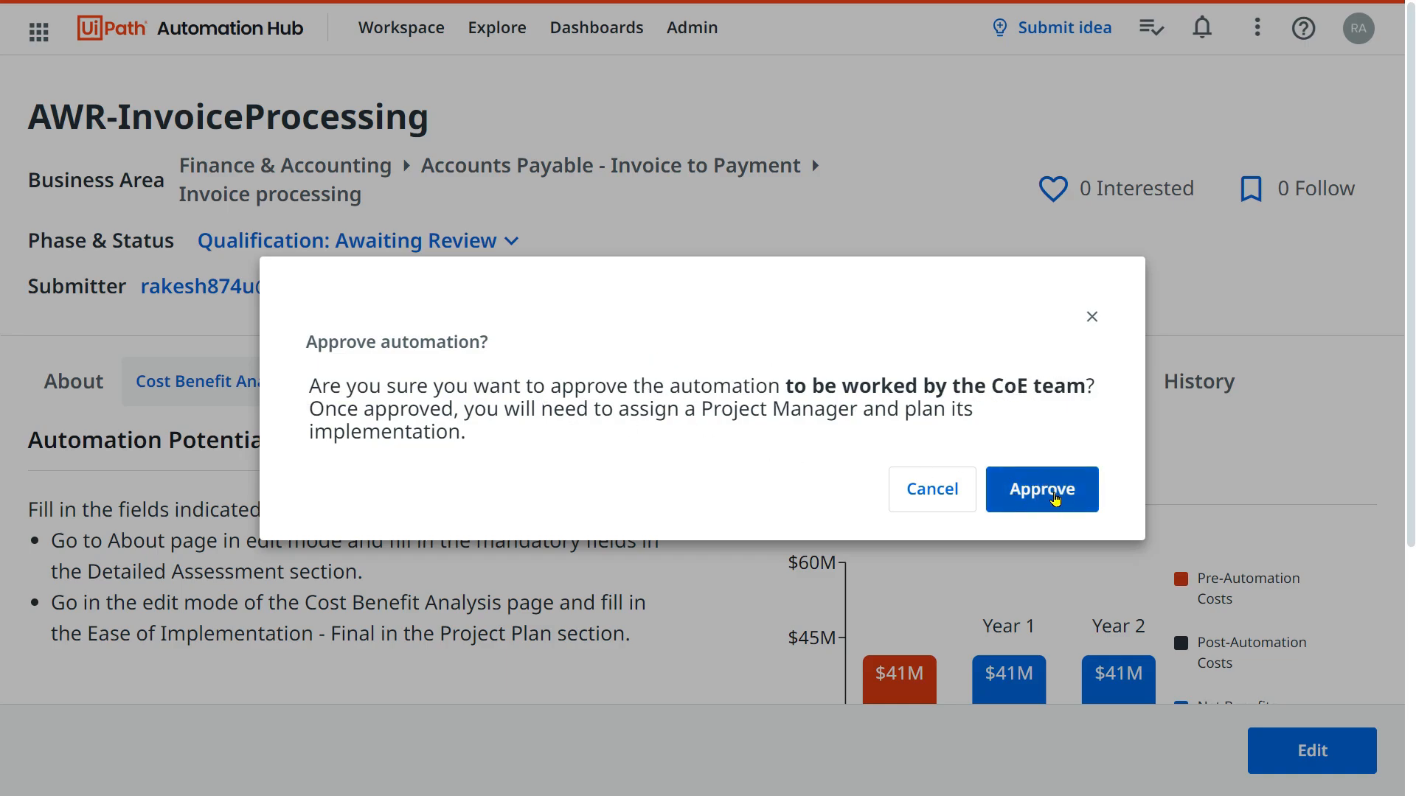
pyautogui.click(1056, 497)
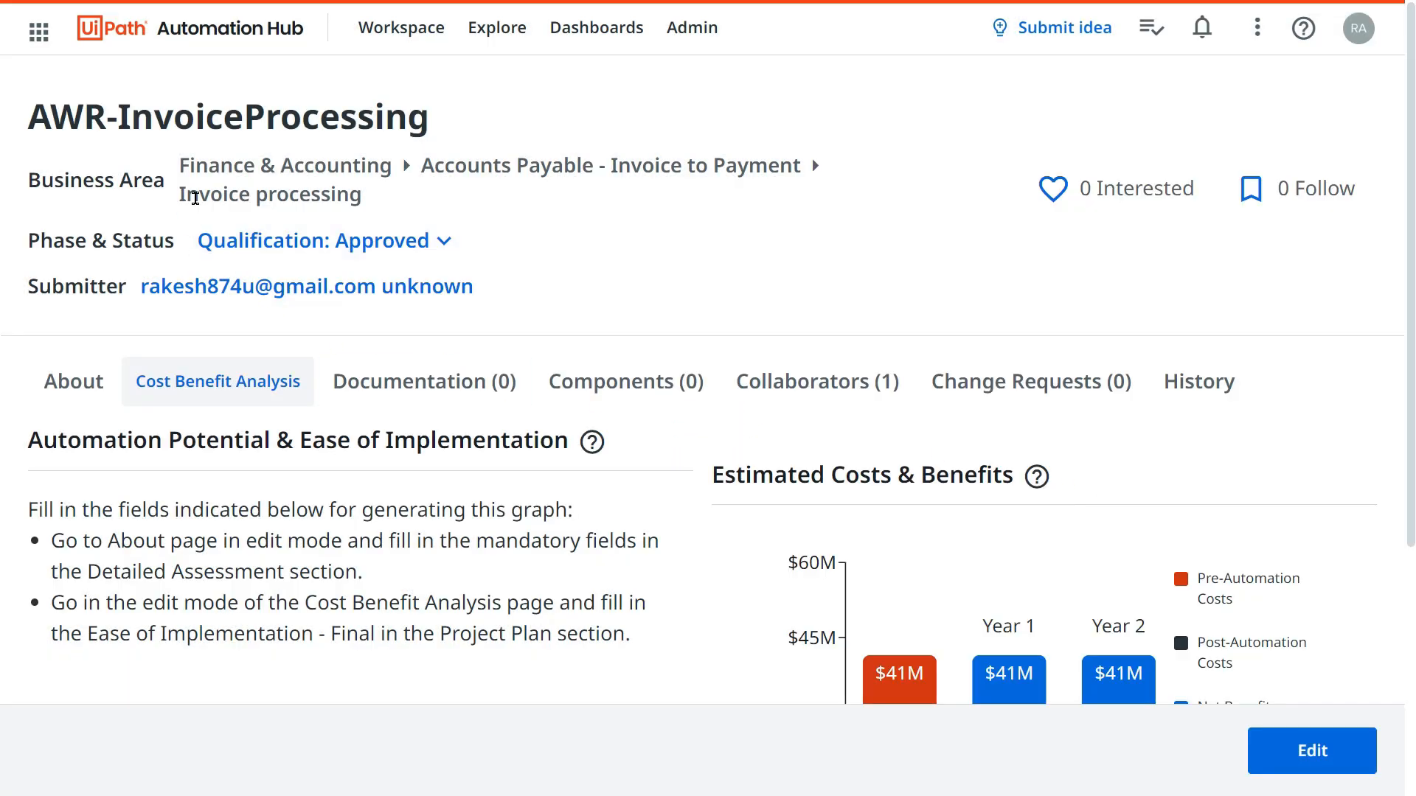
pyautogui.click(443, 241)
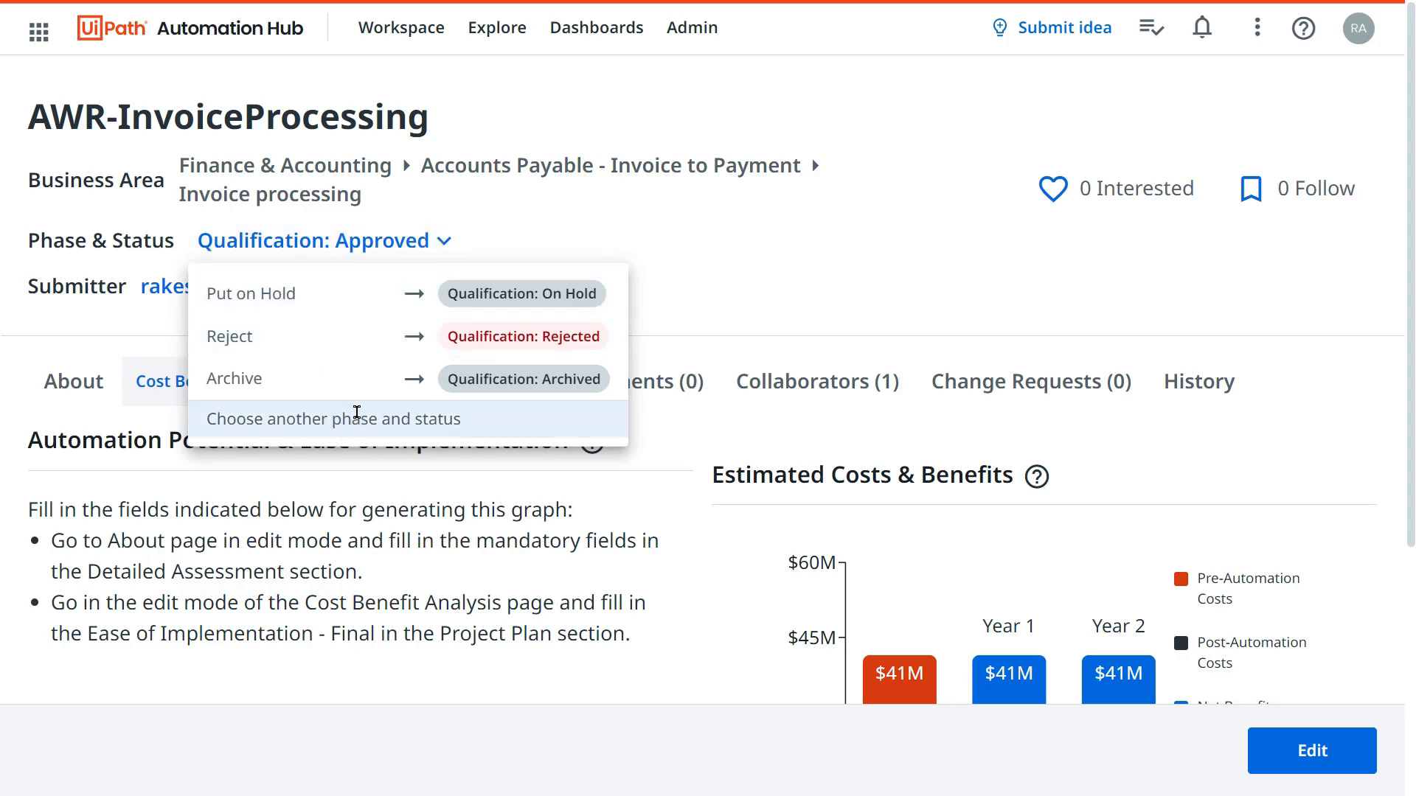
pyautogui.click(357, 416)
pyautogui.click(658, 434)
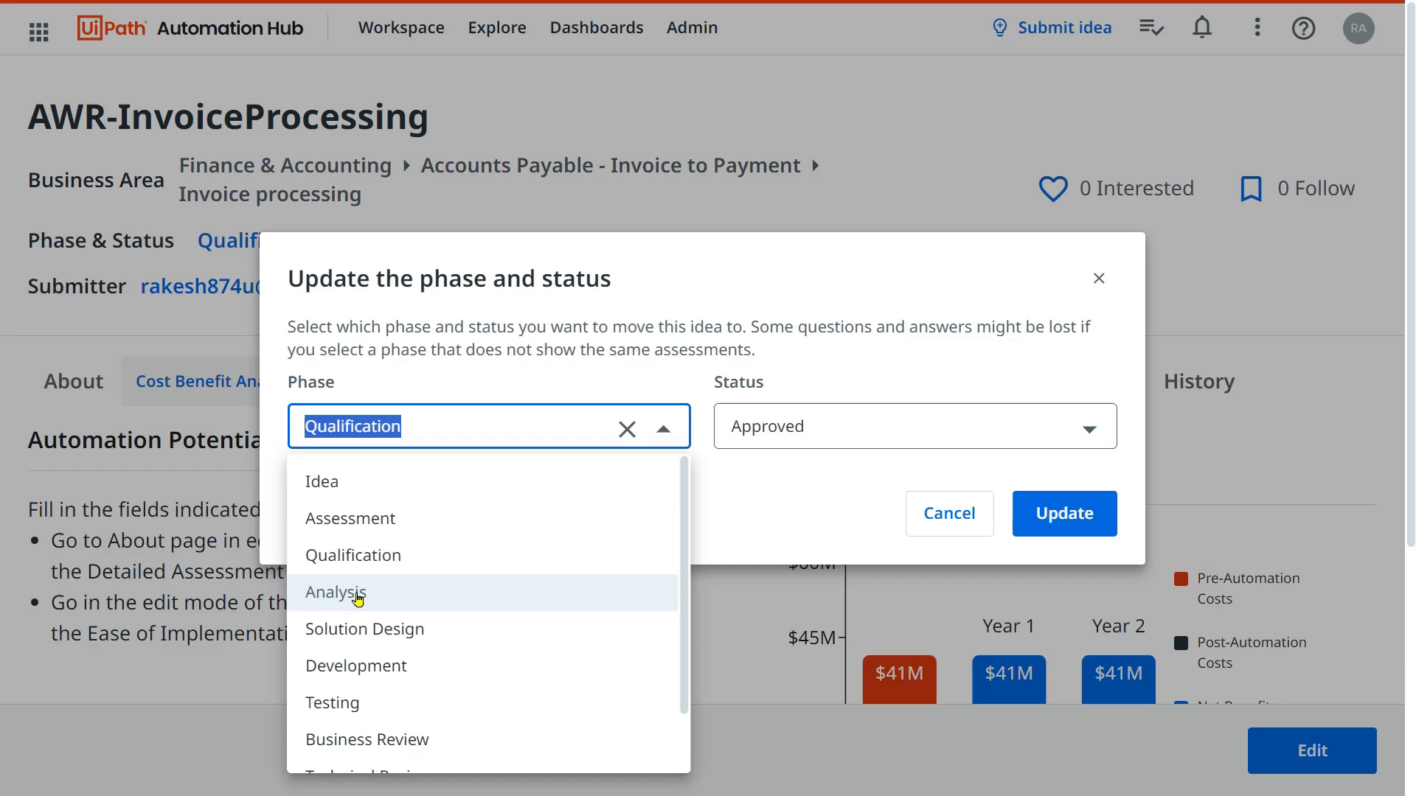
pyautogui.click(833, 498)
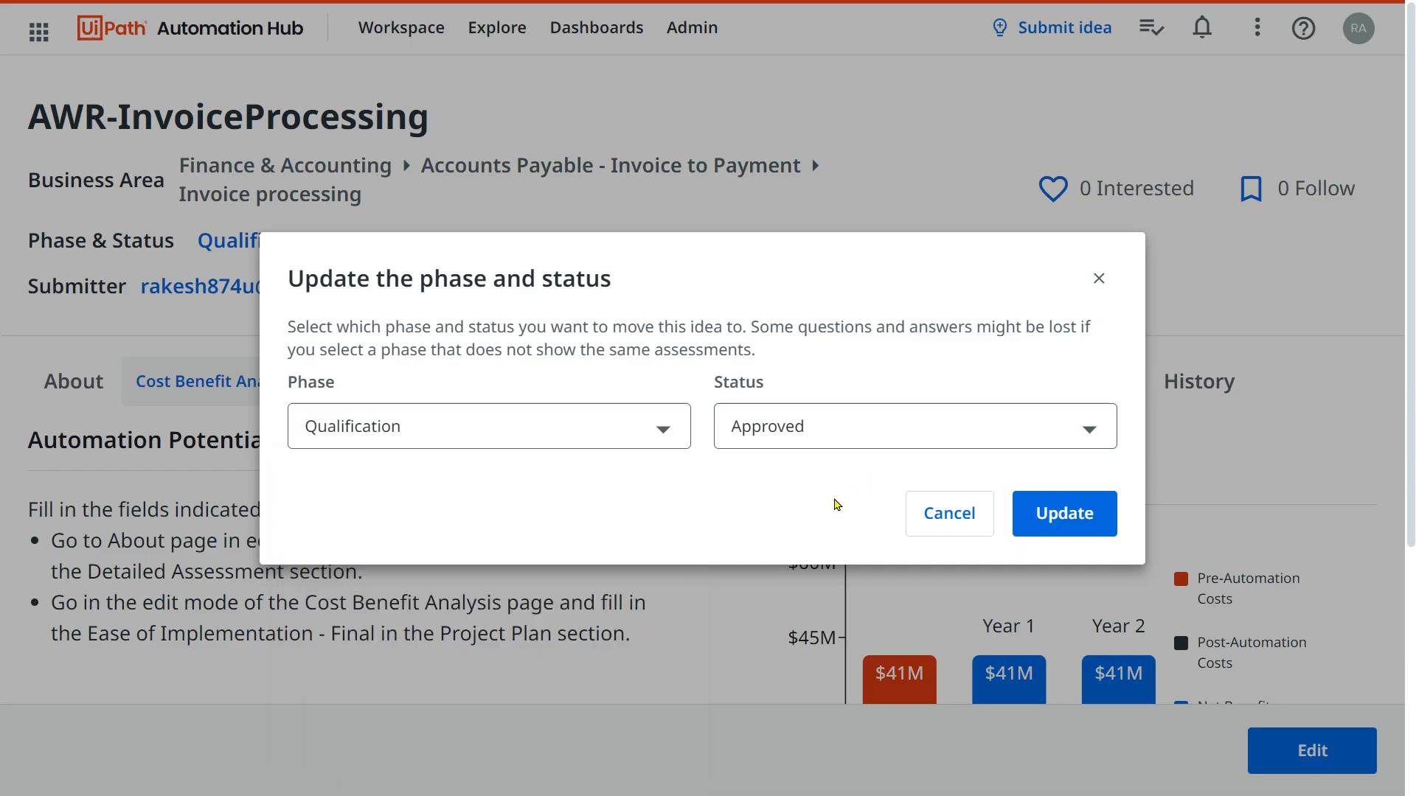
pyautogui.click(1074, 518)
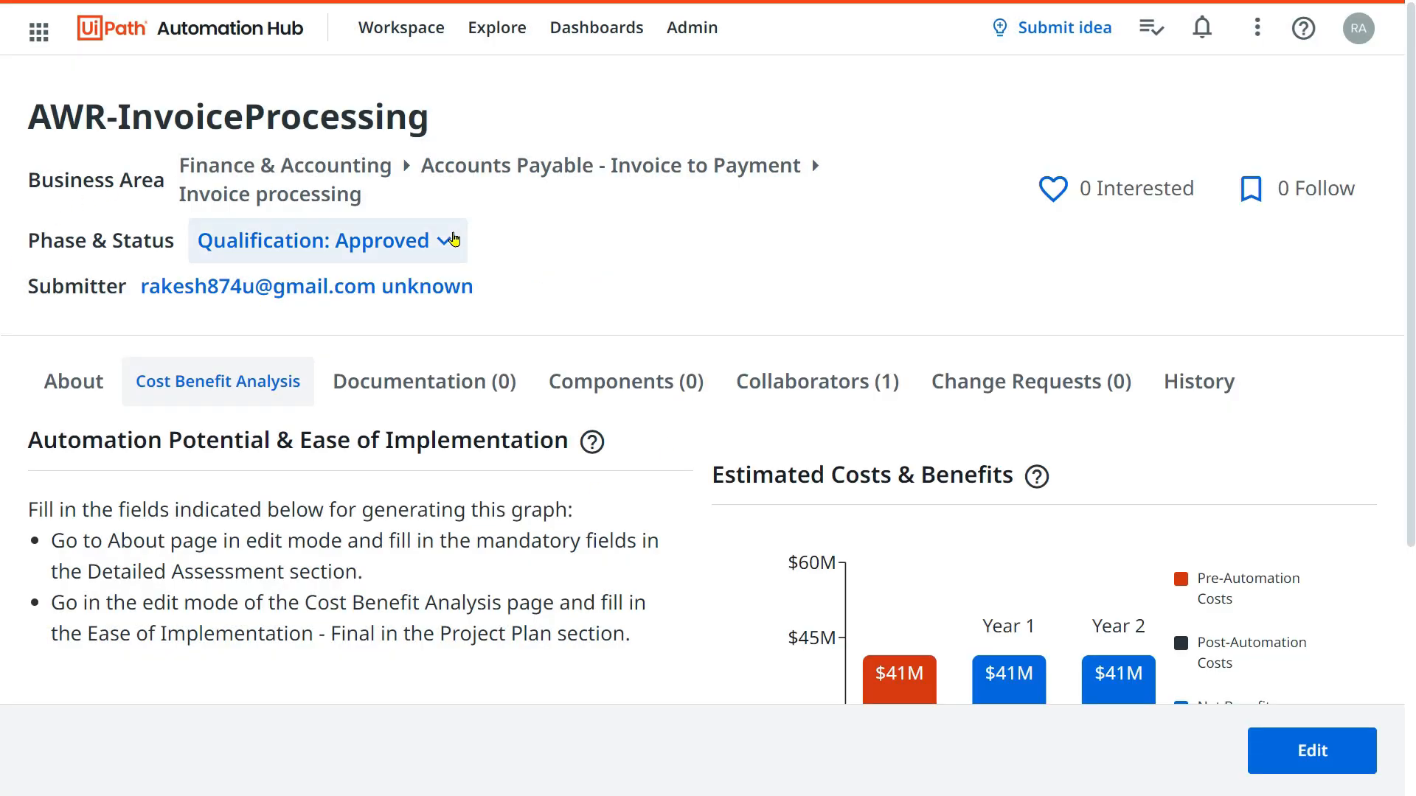
# - Update the AWR-InvoiceProcessing idea to the Analysis phase with the status In Progress
pyautogui.click(435, 257)
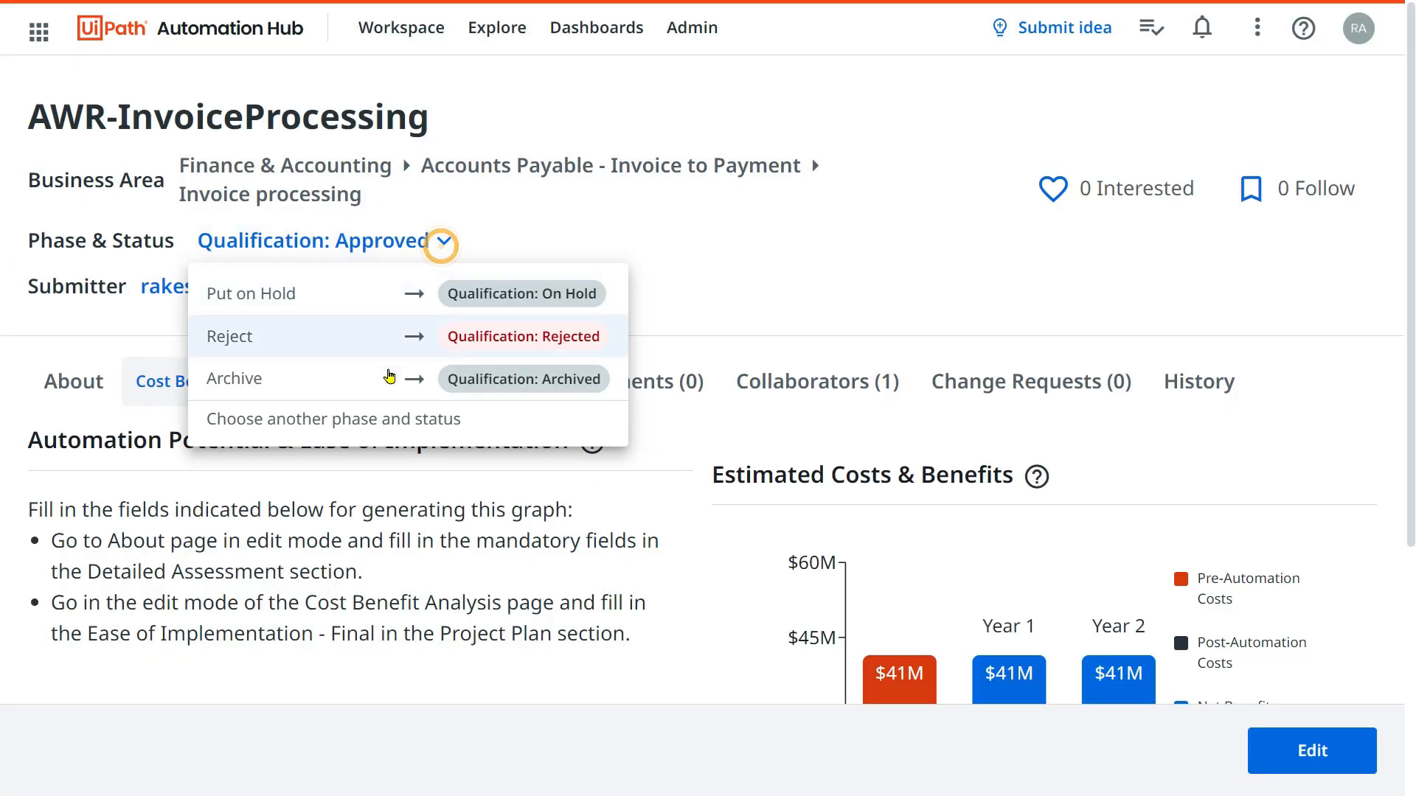
pyautogui.click(376, 417)
pyautogui.click(660, 429)
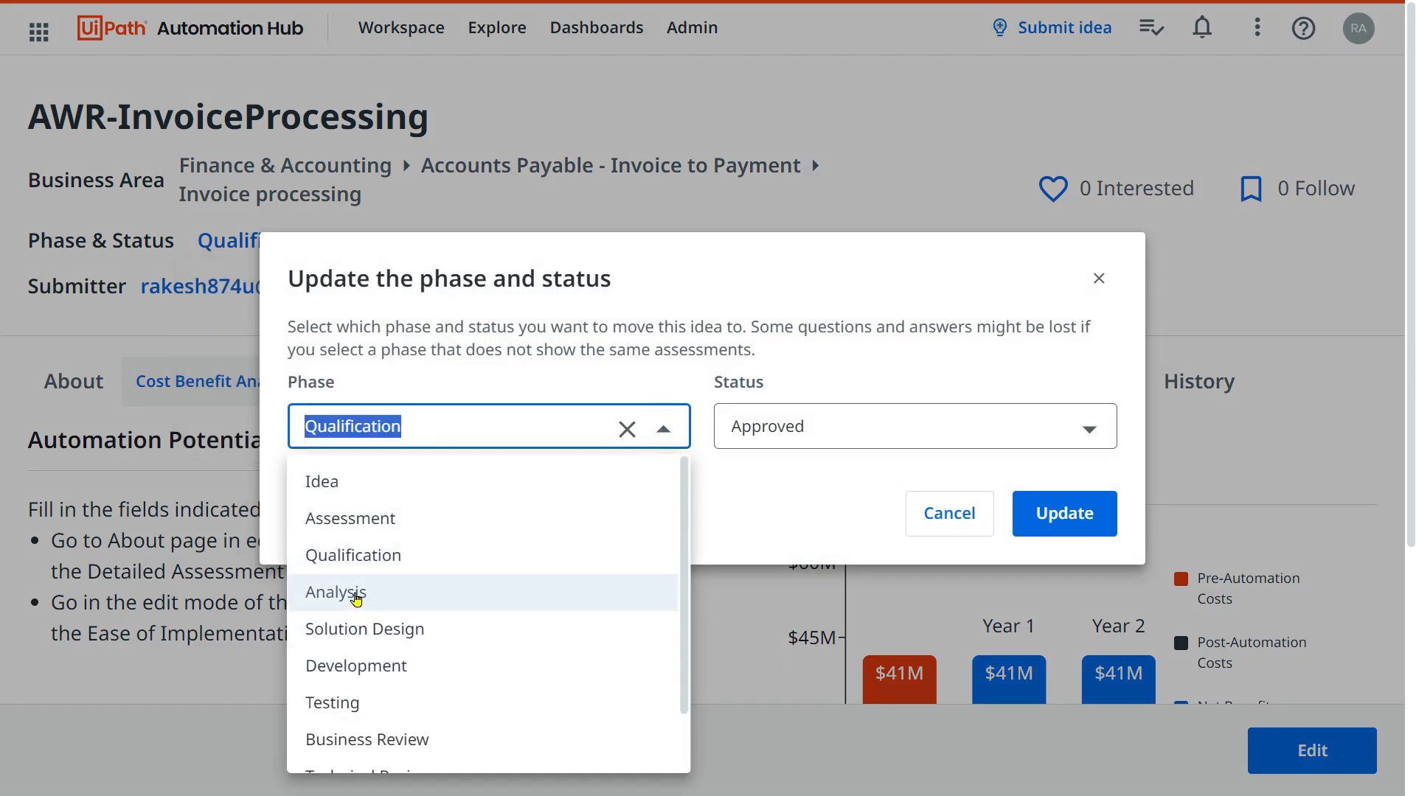
pyautogui.click(356, 599)
pyautogui.click(1073, 514)
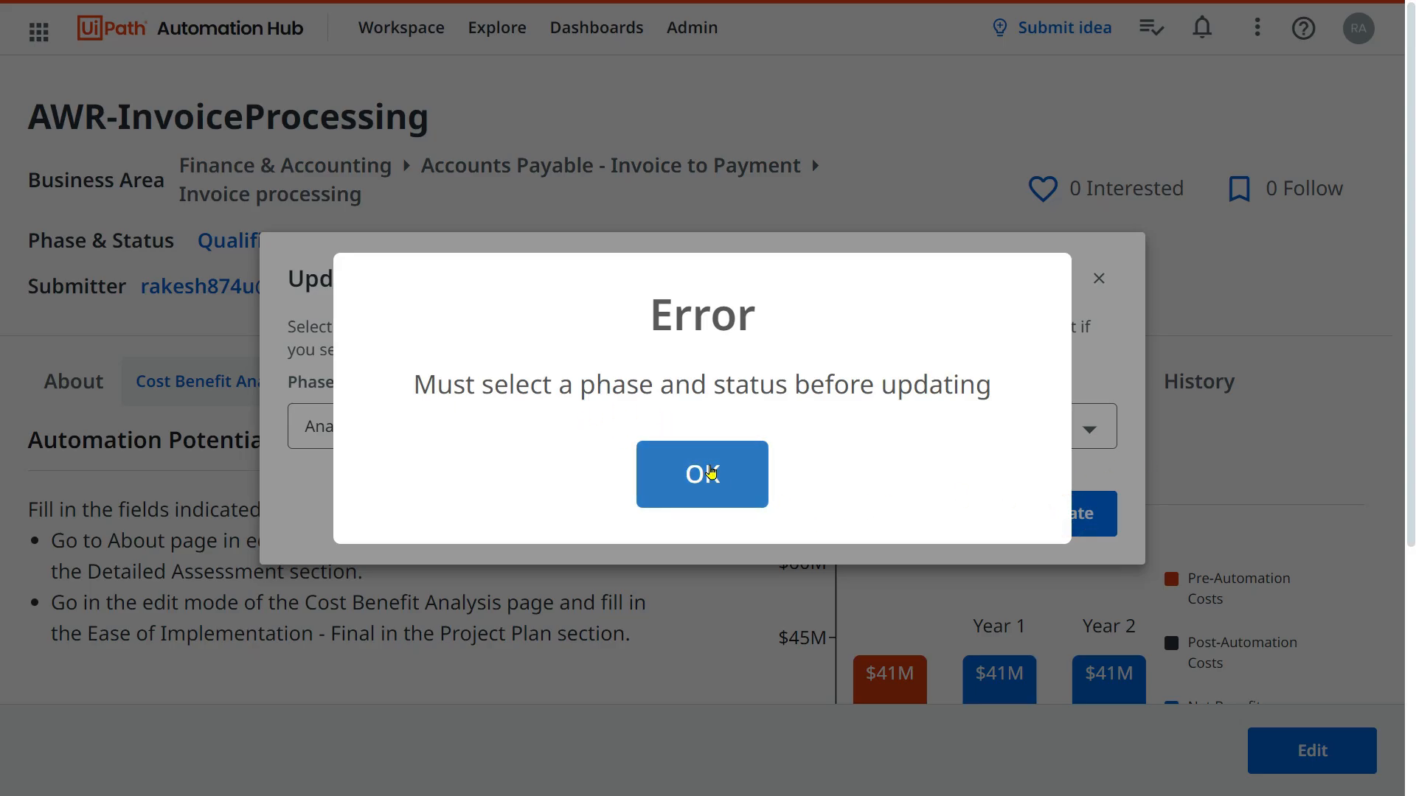
pyautogui.click(720, 474)
pyautogui.click(1102, 443)
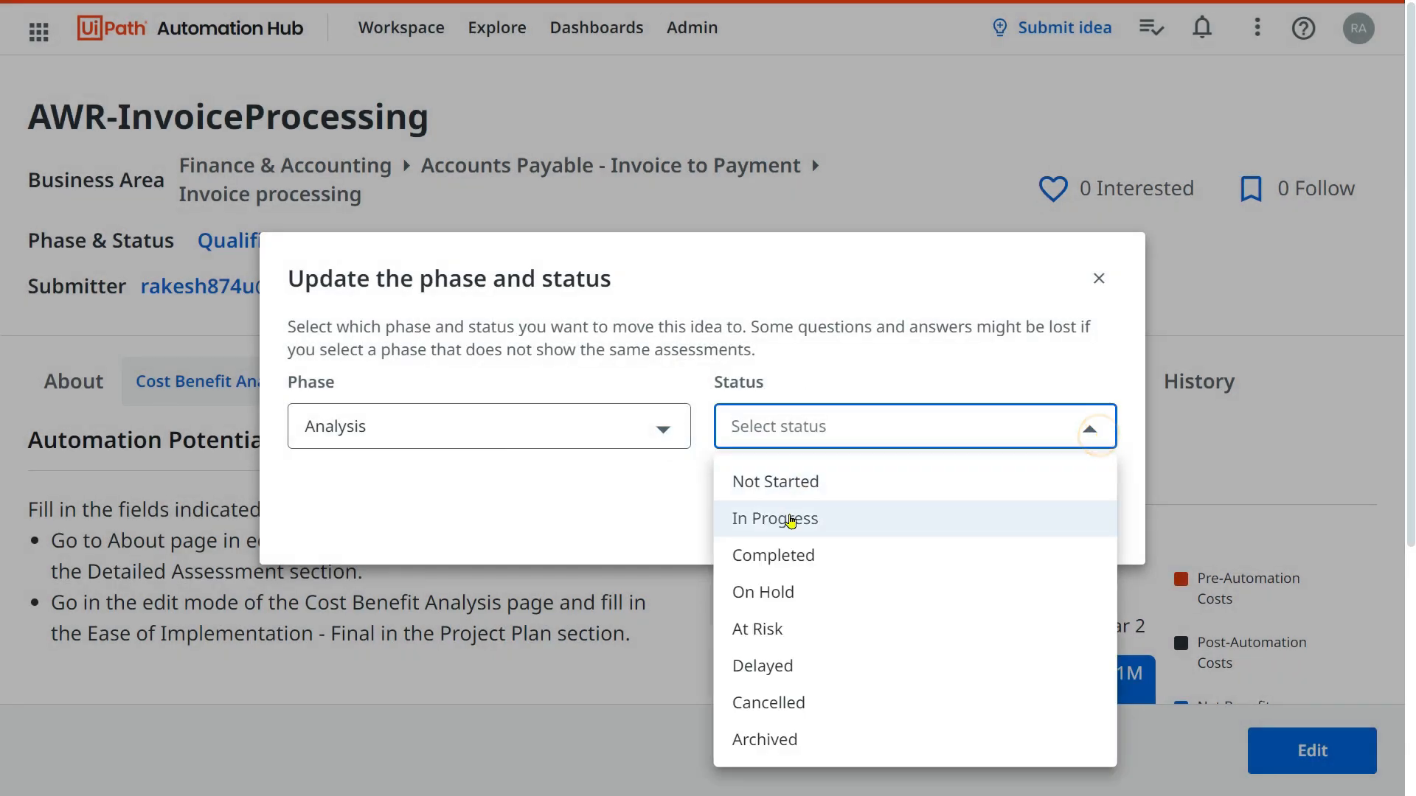
pyautogui.click(749, 517)
pyautogui.click(1079, 521)
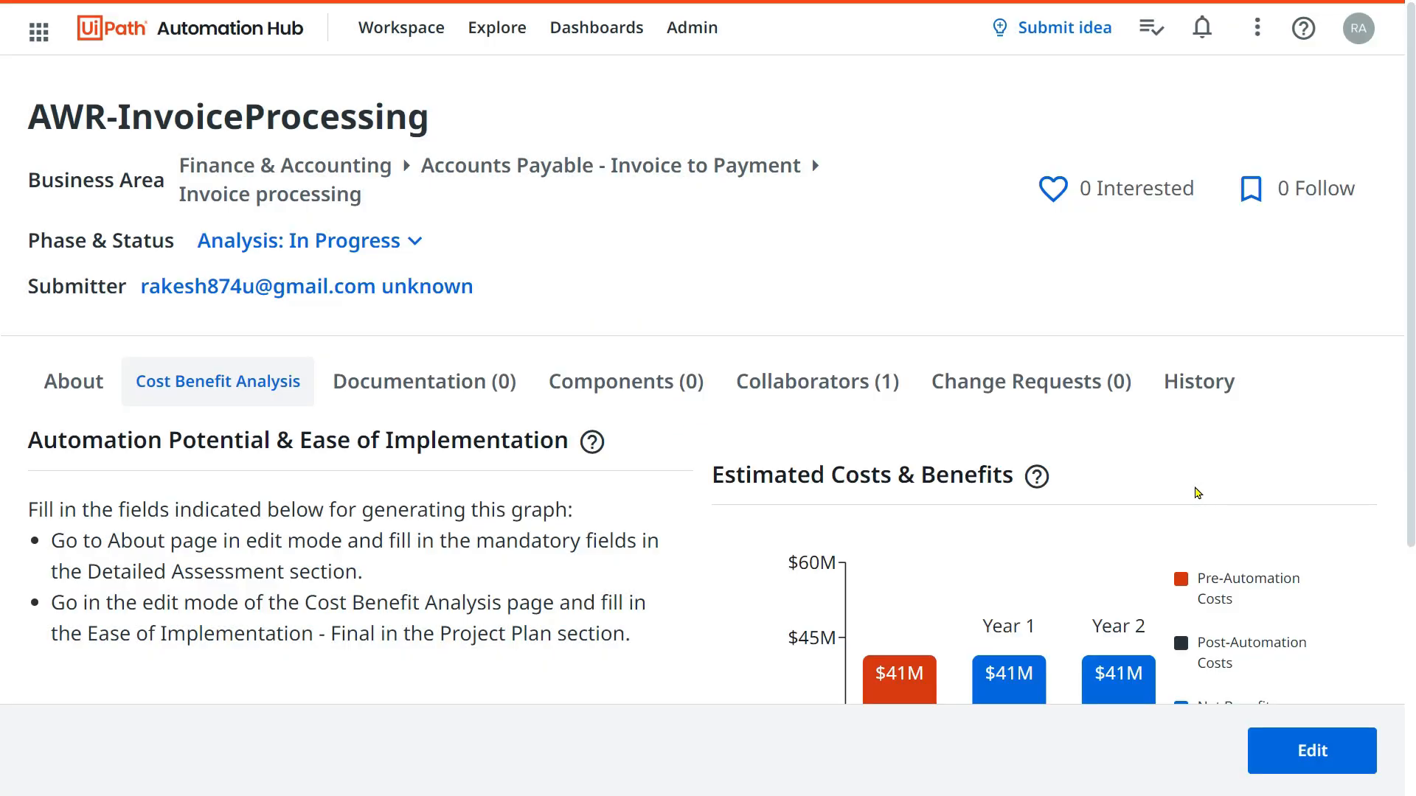
# - Check the phase, status and collaborators of the ideas in My Submissions - Ideas, and view the All ideas list
pyautogui.click(414, 29)
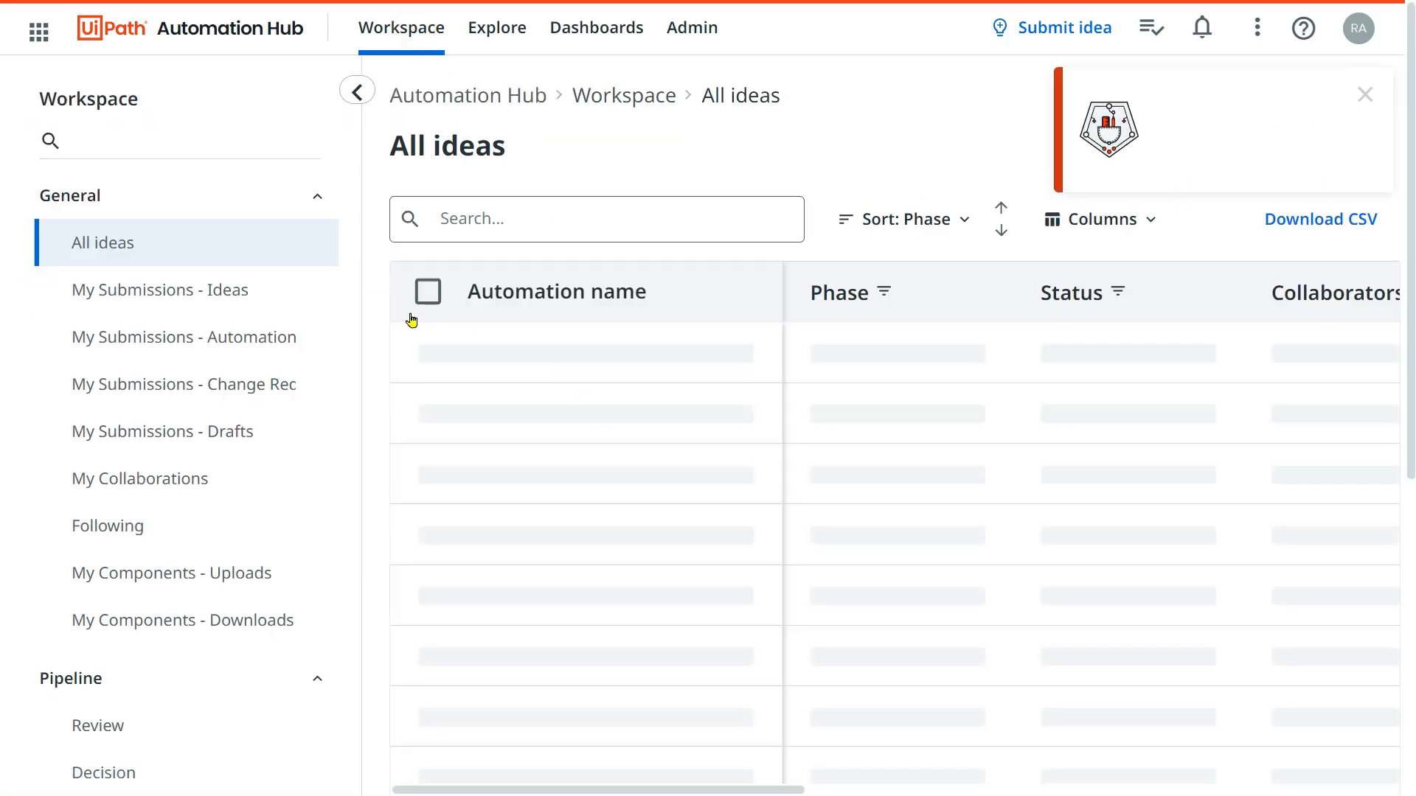
pyautogui.click(174, 291)
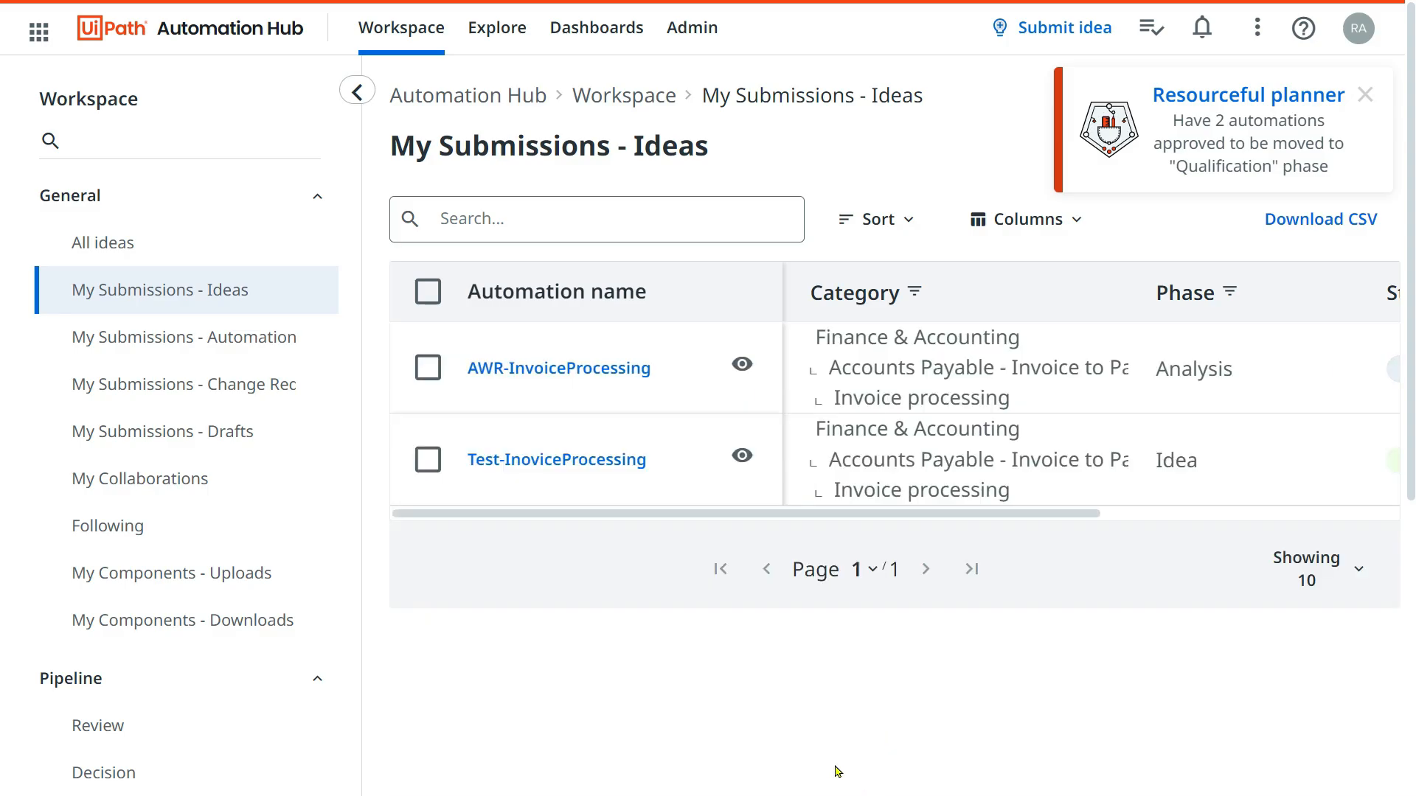
pyautogui.moveTo(1009, 514); pyautogui.dragTo(1022, 395)
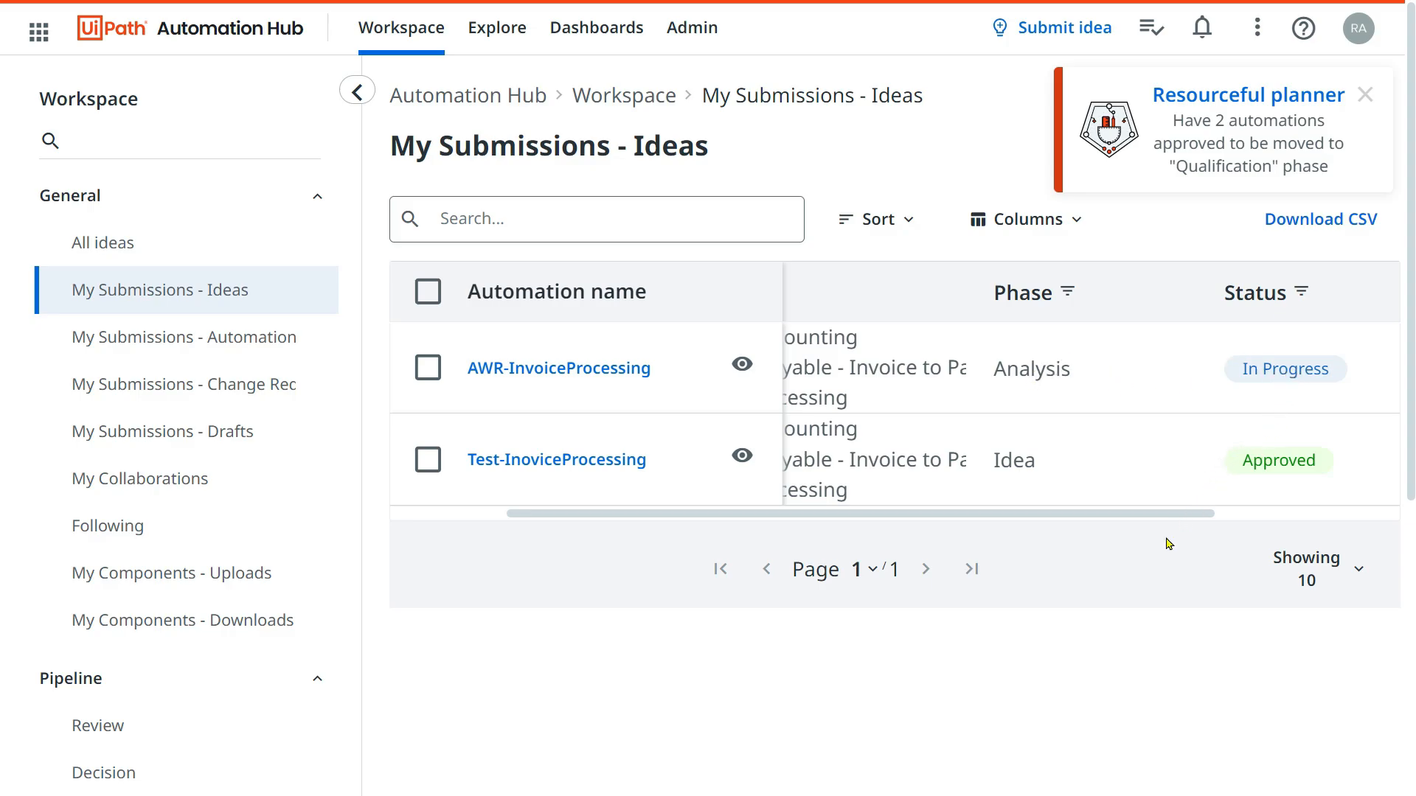
pyautogui.moveTo(1167, 515); pyautogui.dragTo(1350, 499)
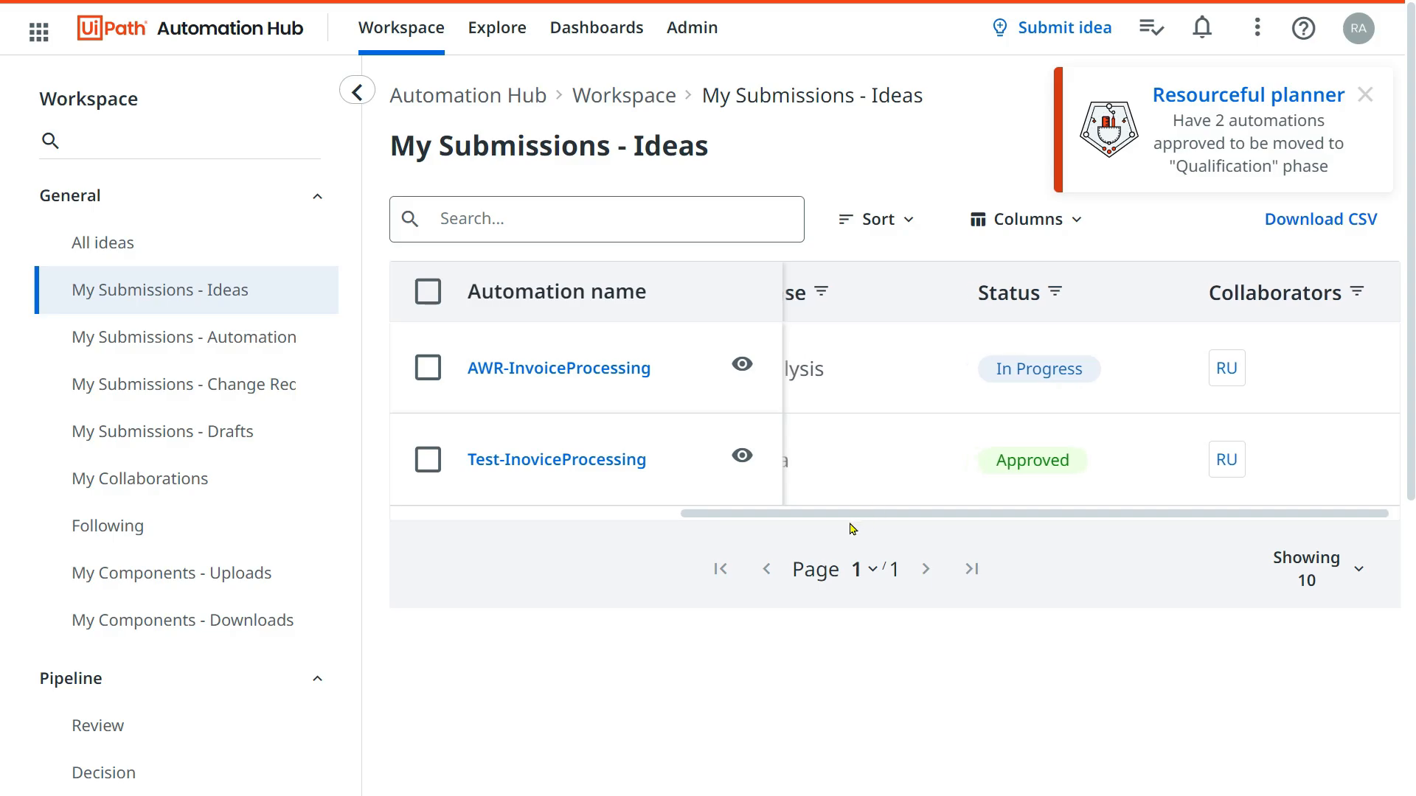
pyautogui.moveTo(947, 514); pyautogui.dragTo(869, 515)
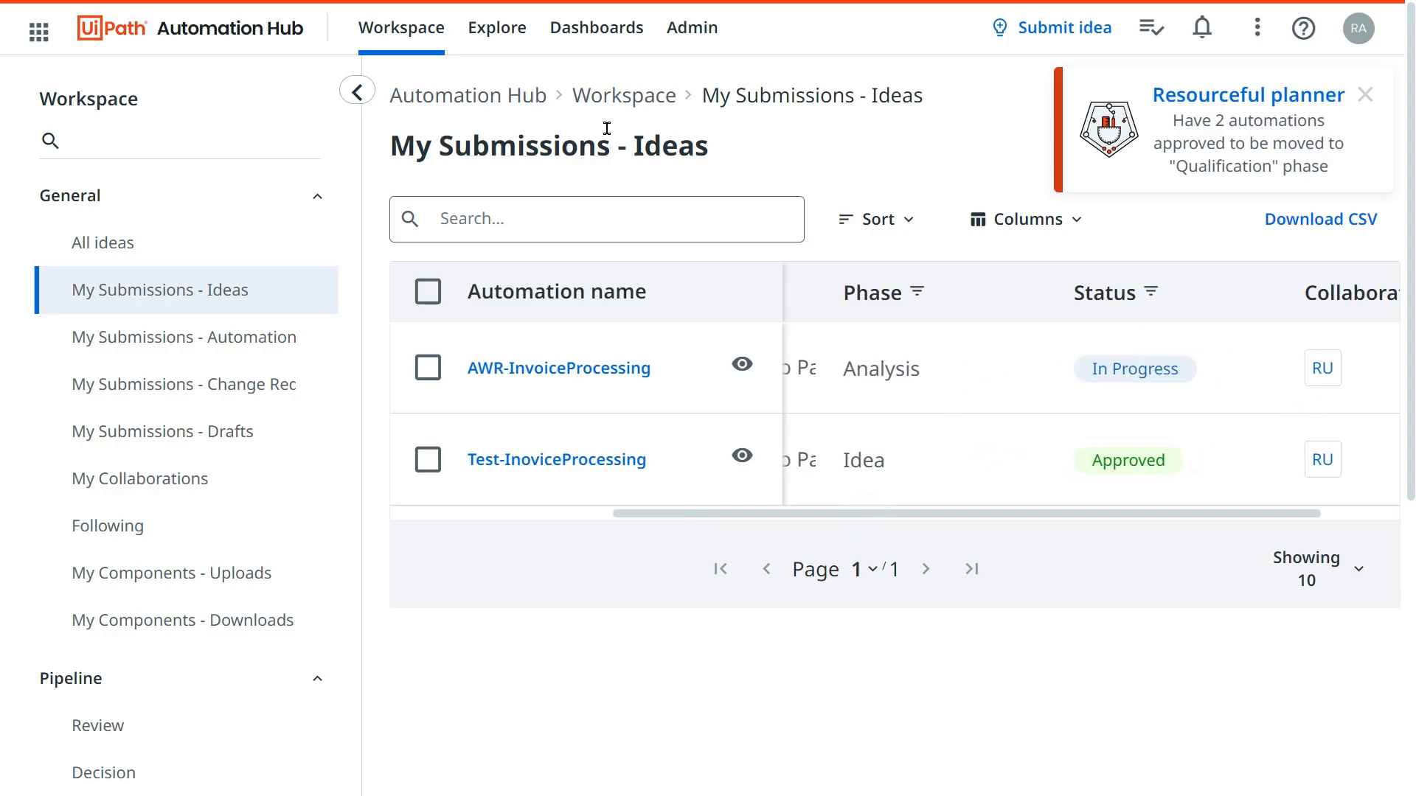
pyautogui.click(172, 248)
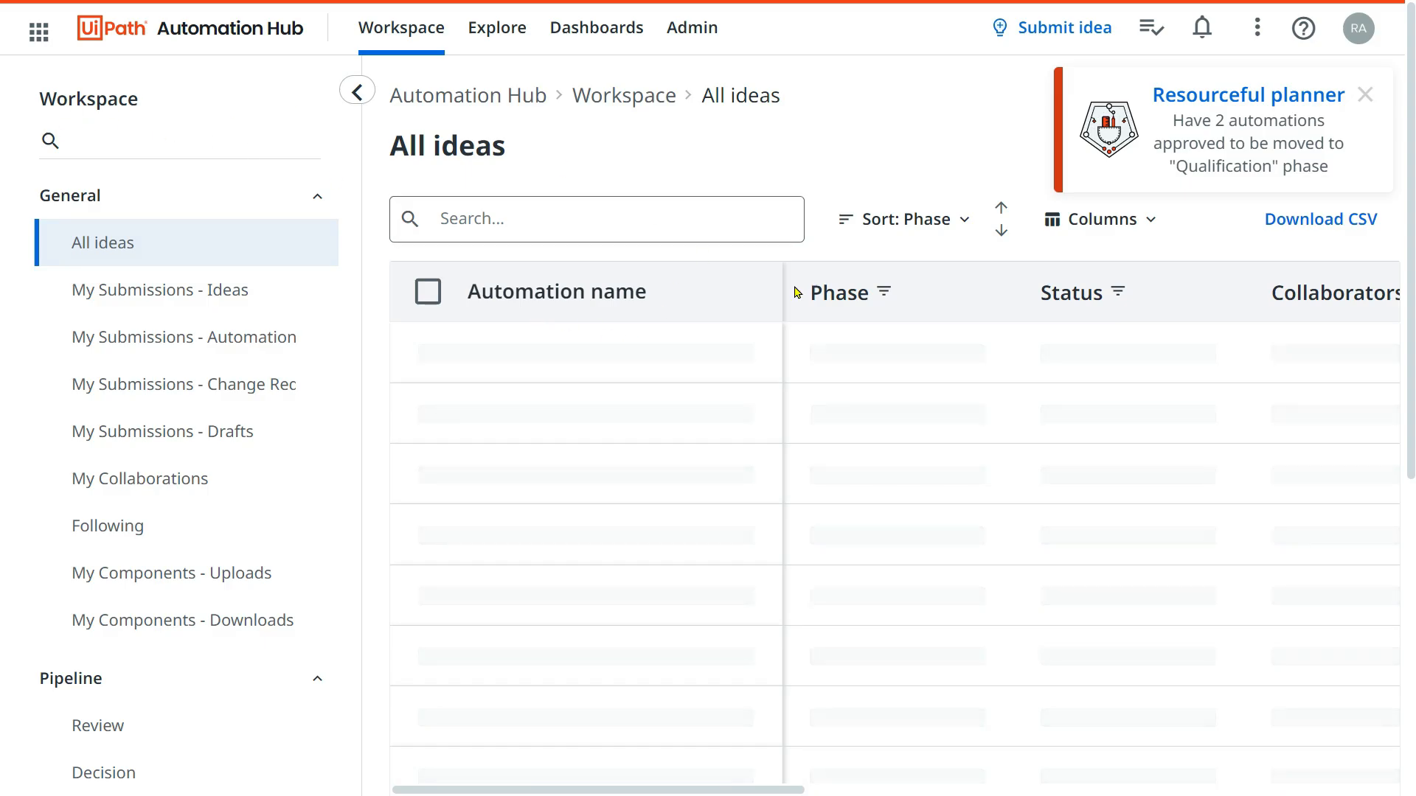
# - Open the AWR-InvoiceProcessing idea from My Submissions - Ideas and dismiss the achievement notification
pyautogui.click(231, 290)
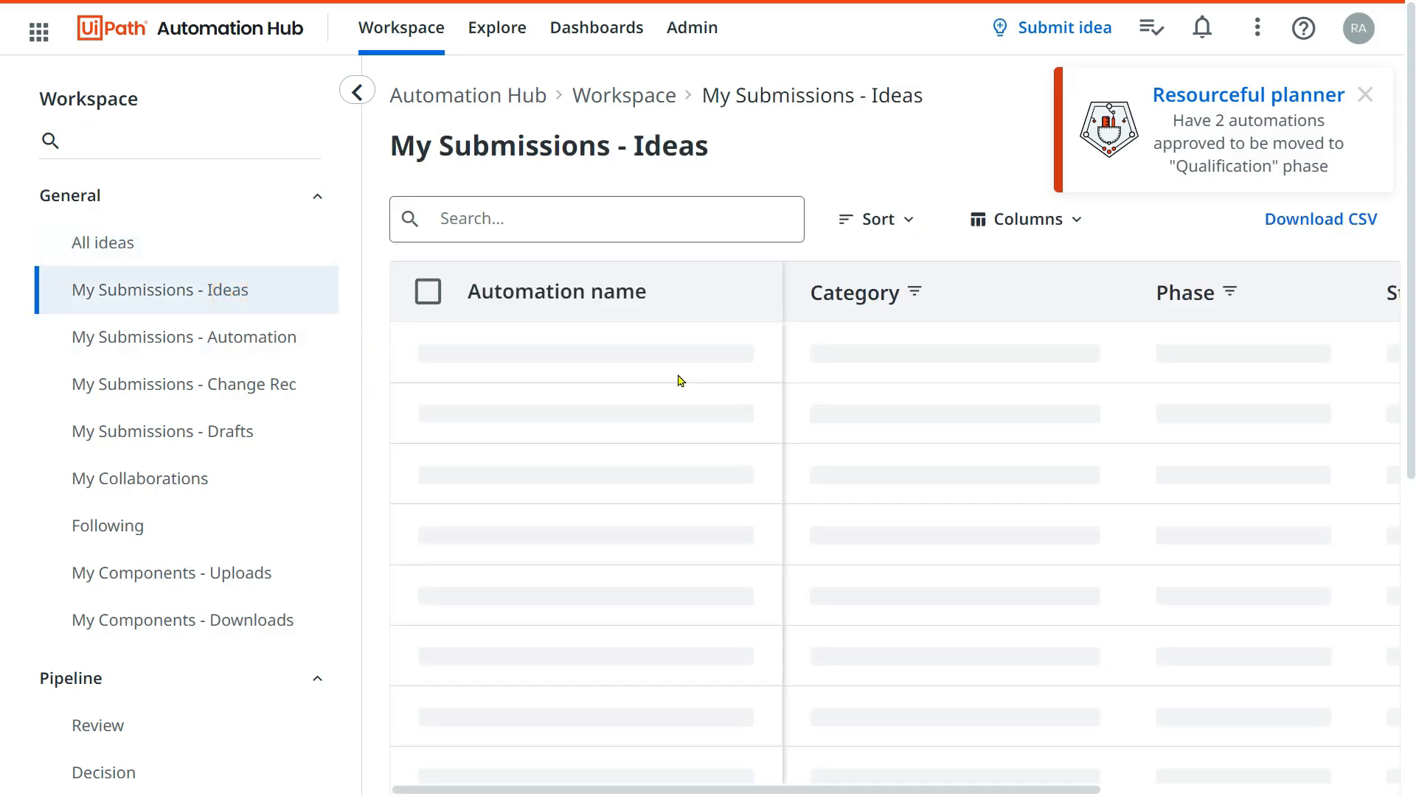
pyautogui.click(594, 370)
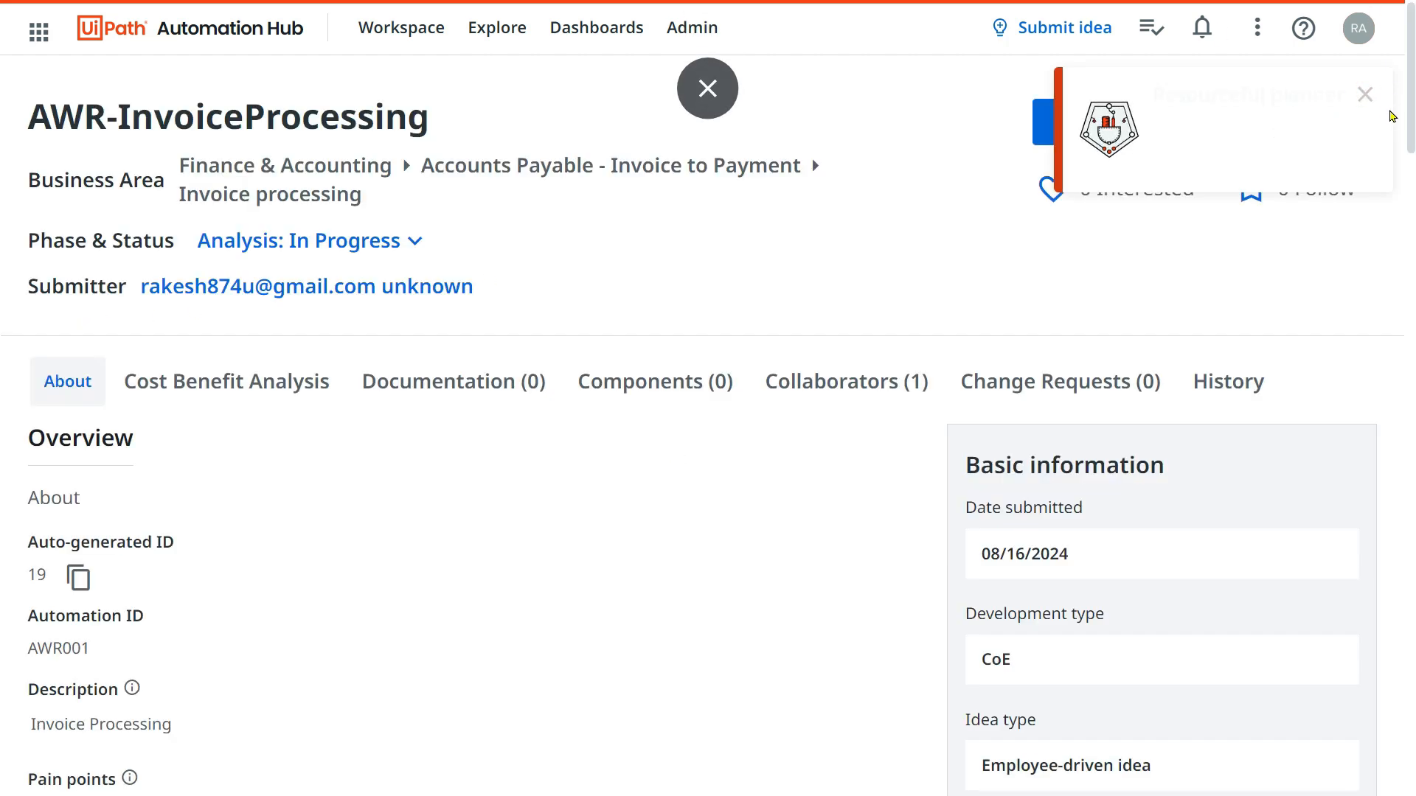
pyautogui.click(1366, 94)
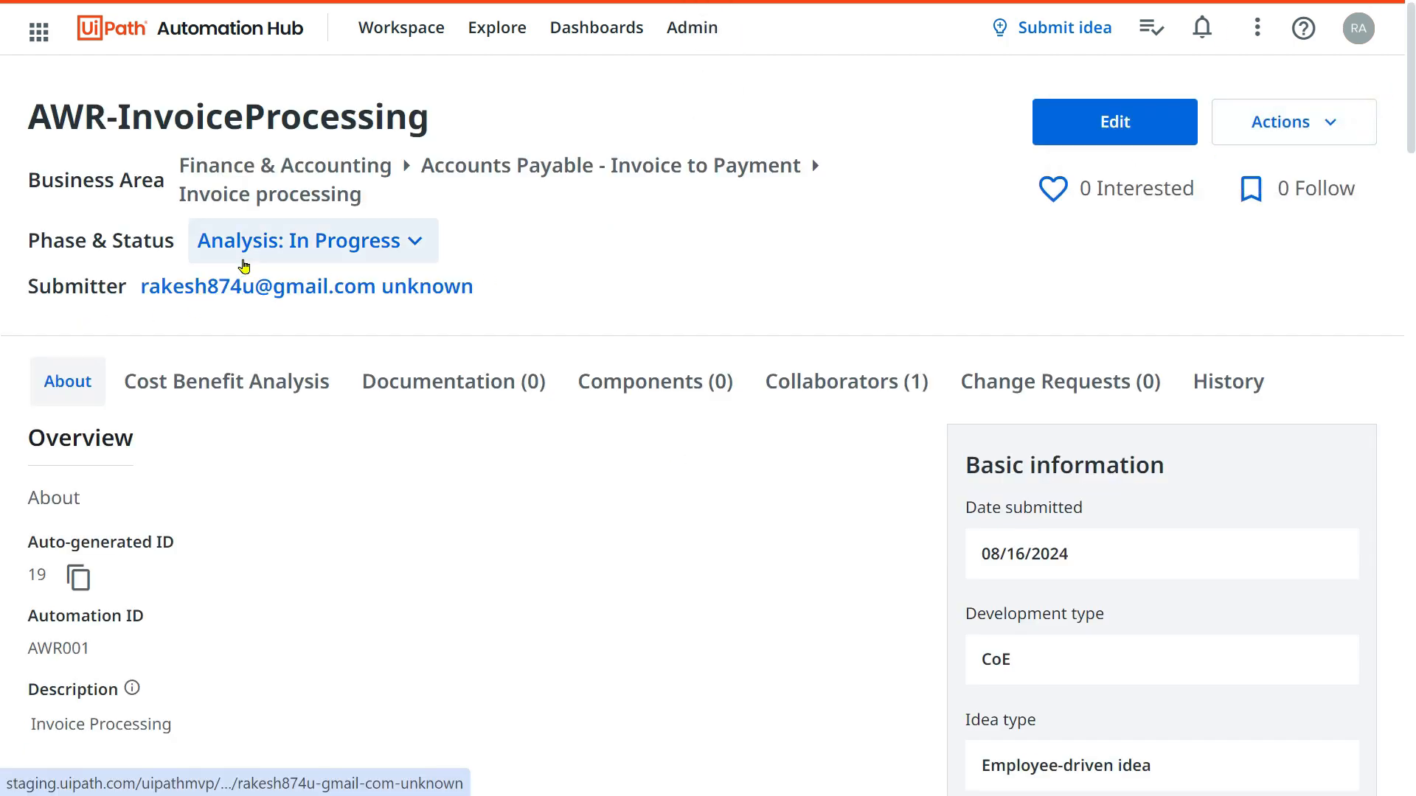
# - Update the AWR-InvoiceProcessing idea to the Live phase with the status In Production
pyautogui.click(417, 253)
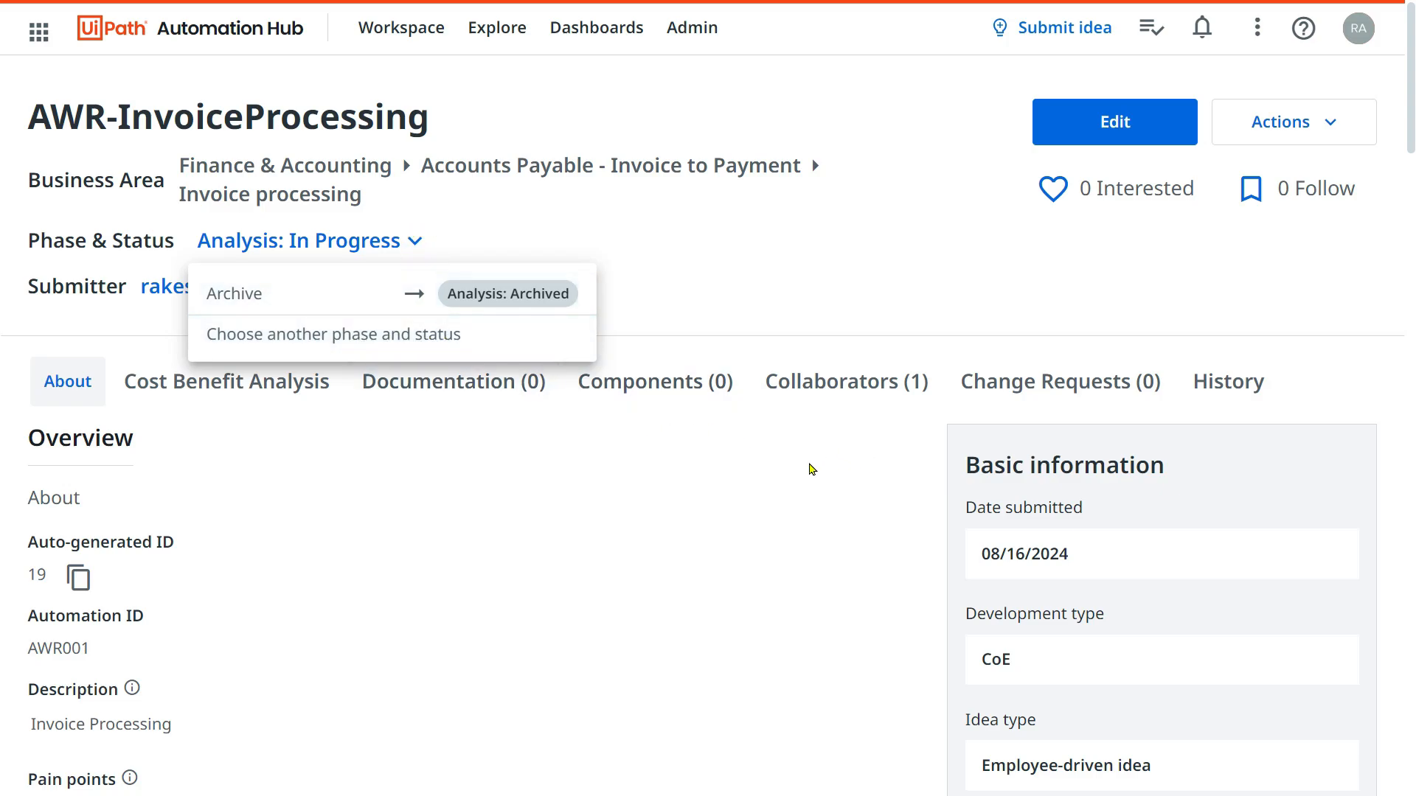
pyautogui.click(354, 336)
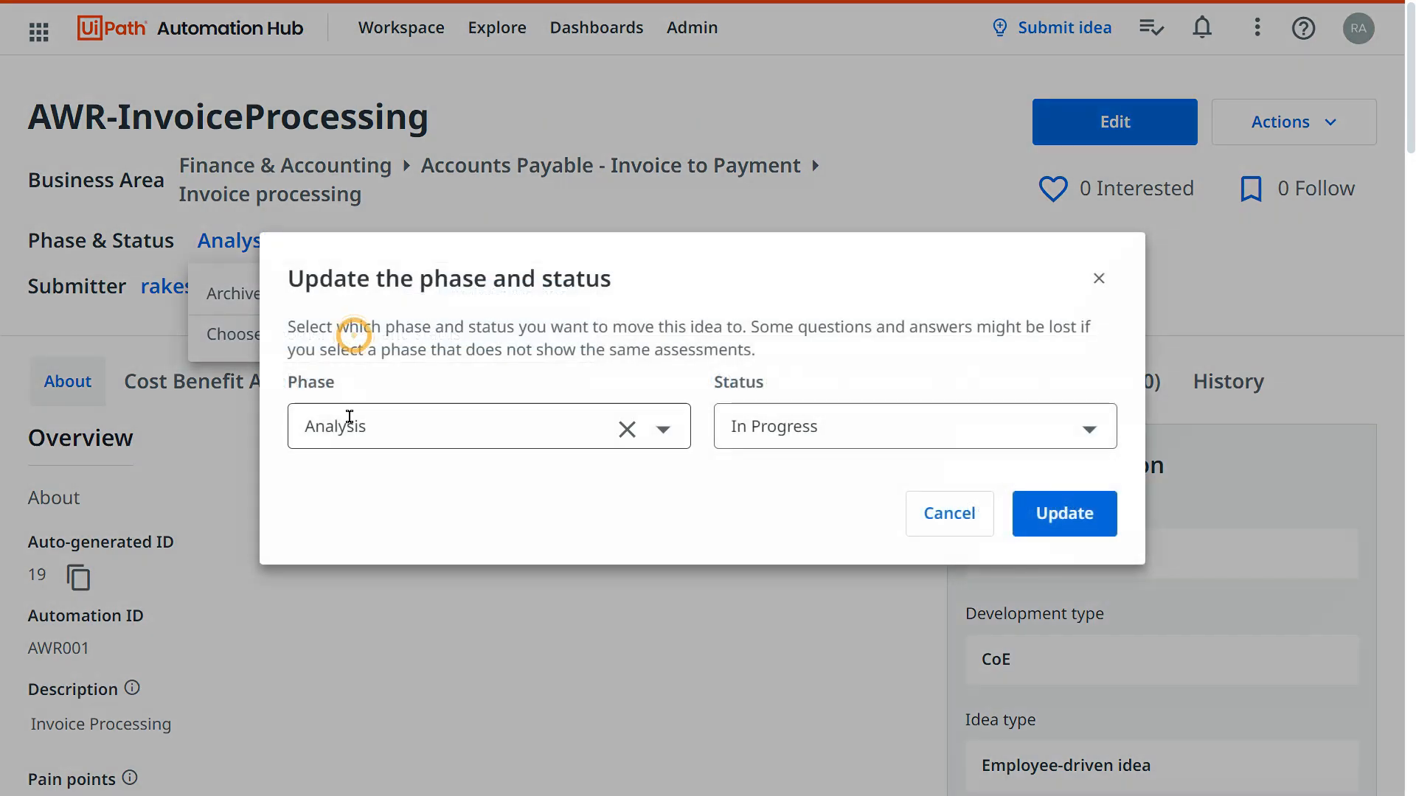
pyautogui.click(663, 429)
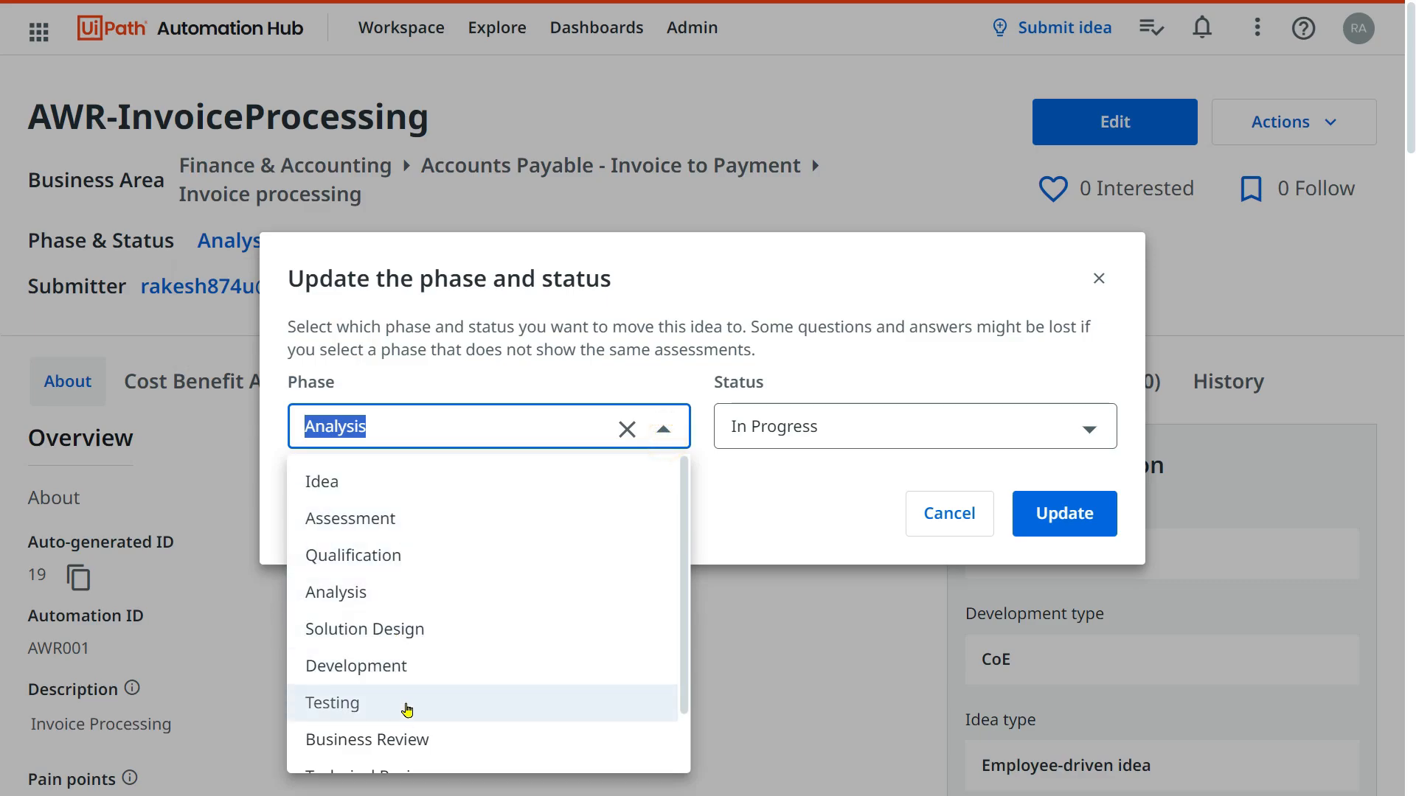
pyautogui.scroll(-1, 391, 689)
pyautogui.scroll(-2, 331, 743)
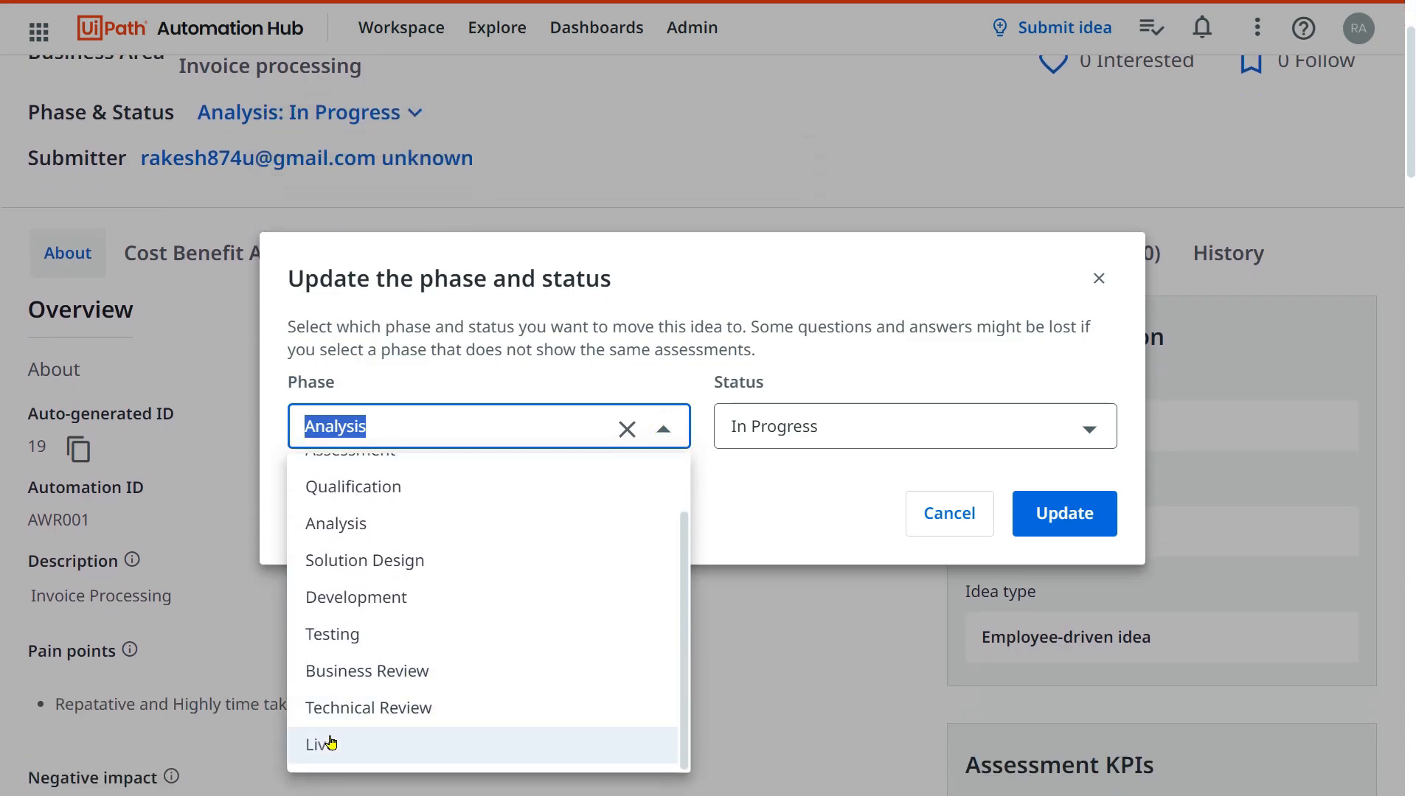
pyautogui.click(330, 746)
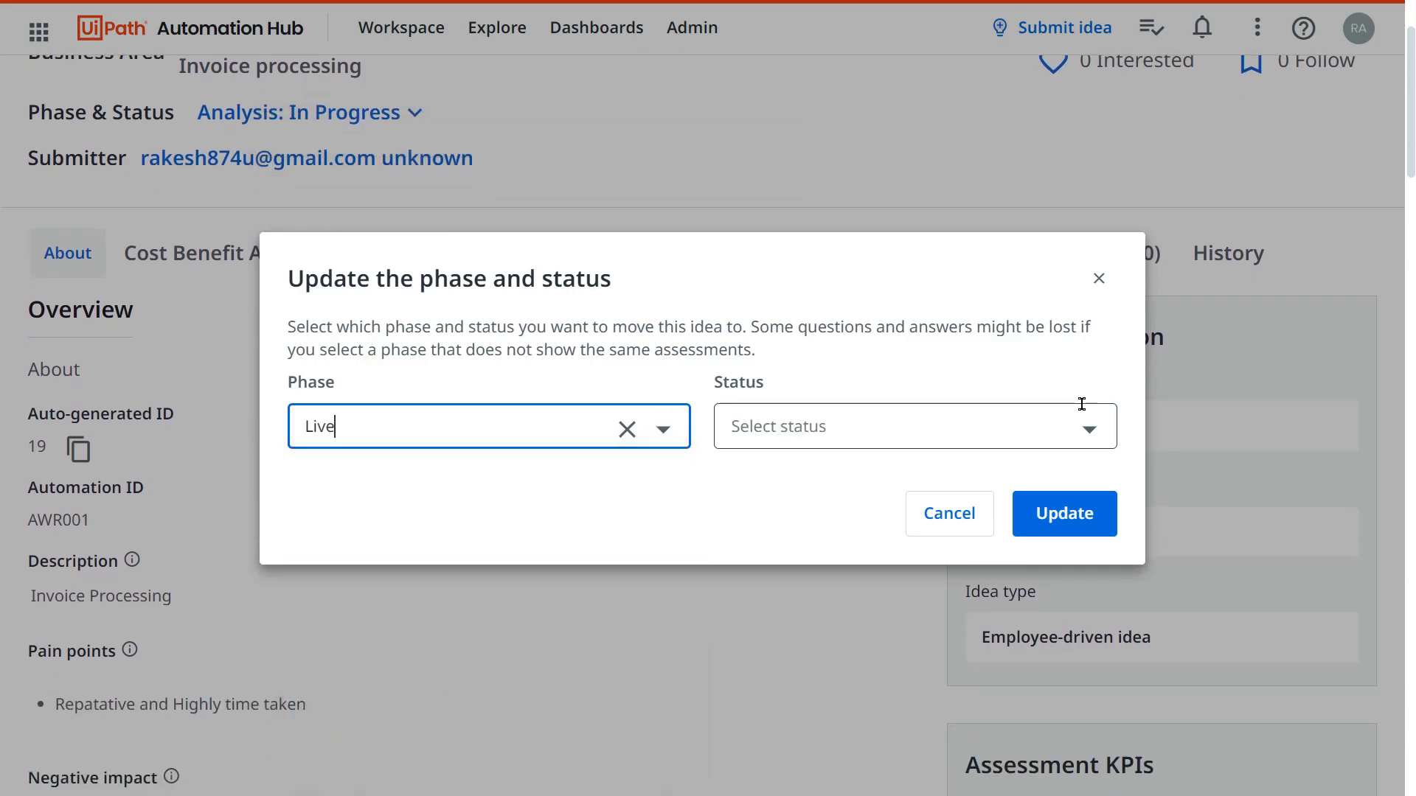
pyautogui.click(1086, 430)
pyautogui.click(814, 490)
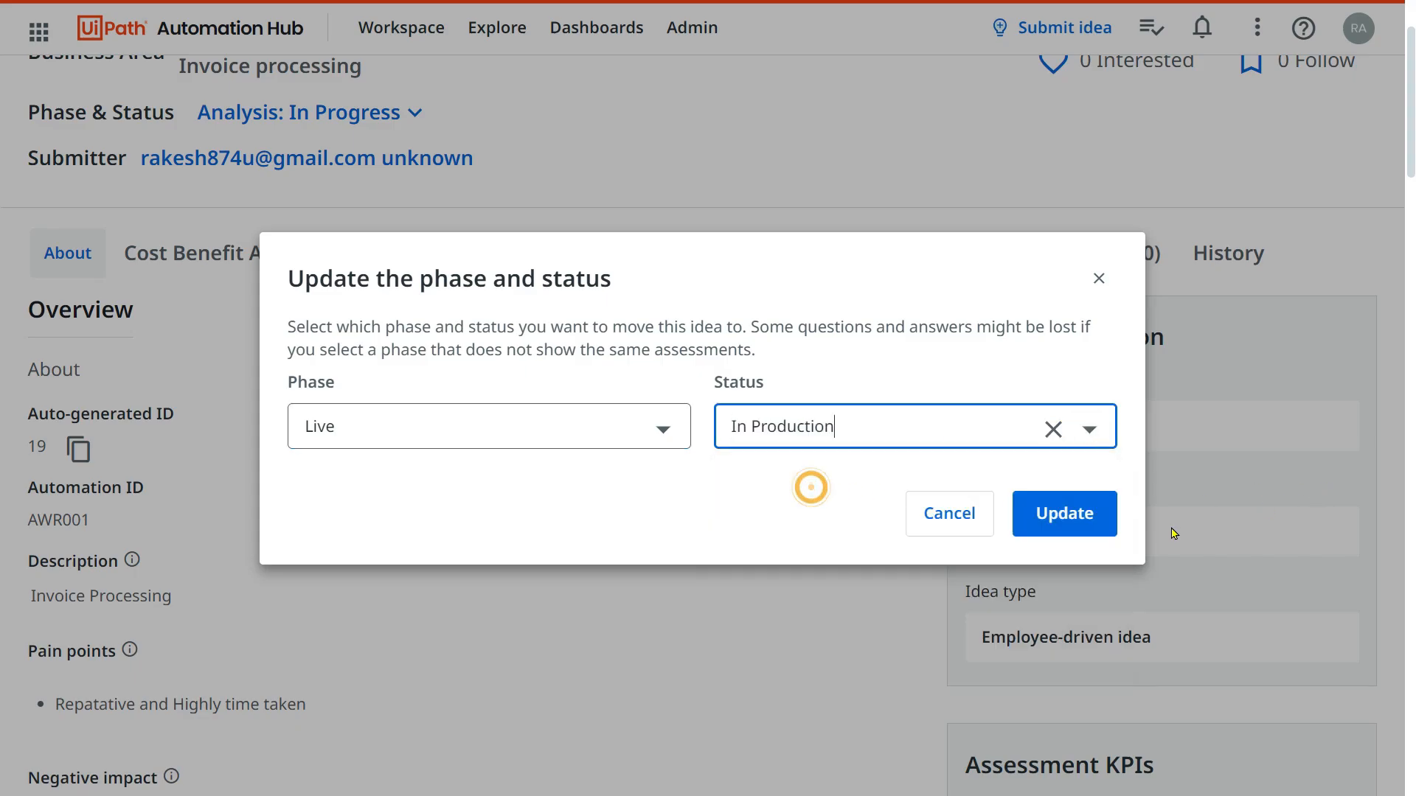
pyautogui.click(1064, 516)
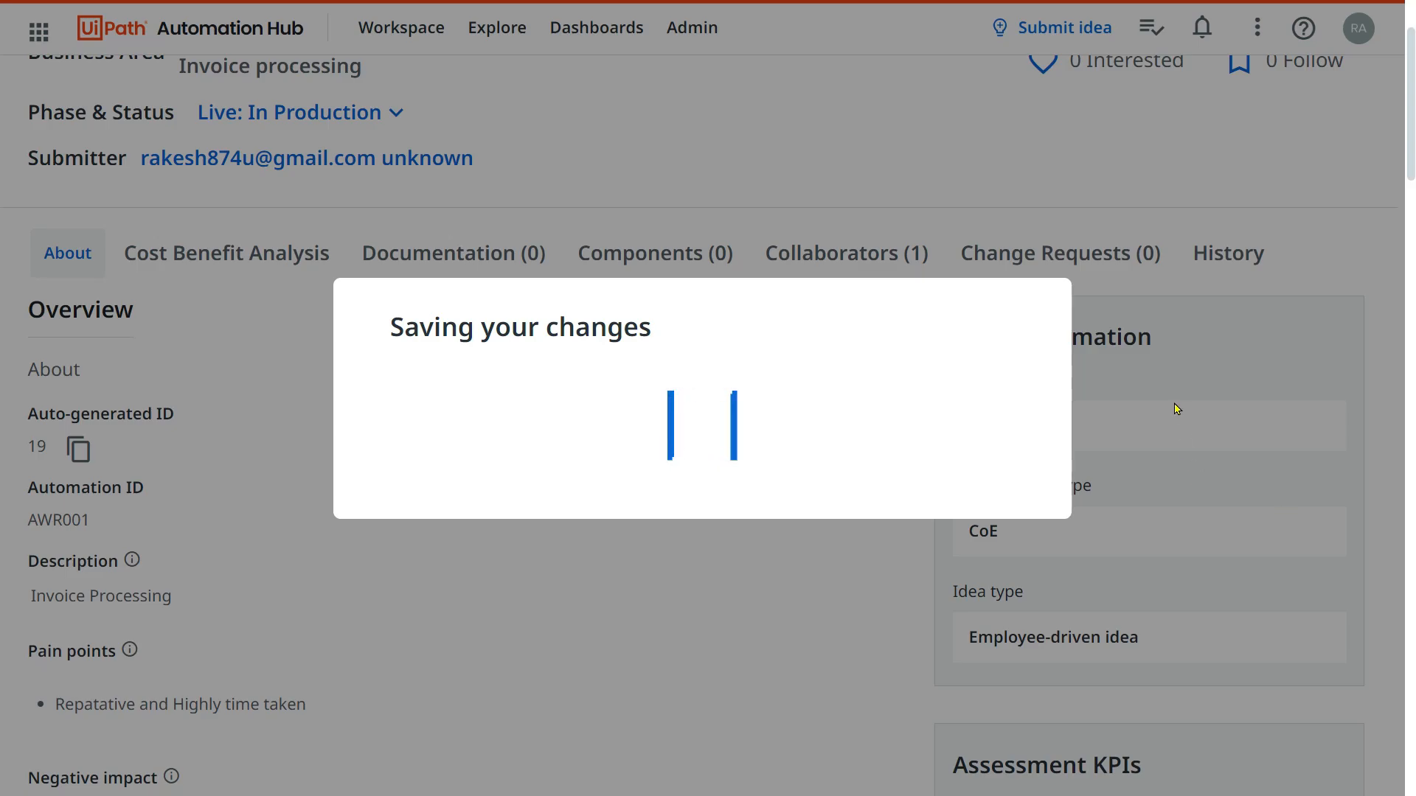
pyautogui.scroll(2, 177, 232)
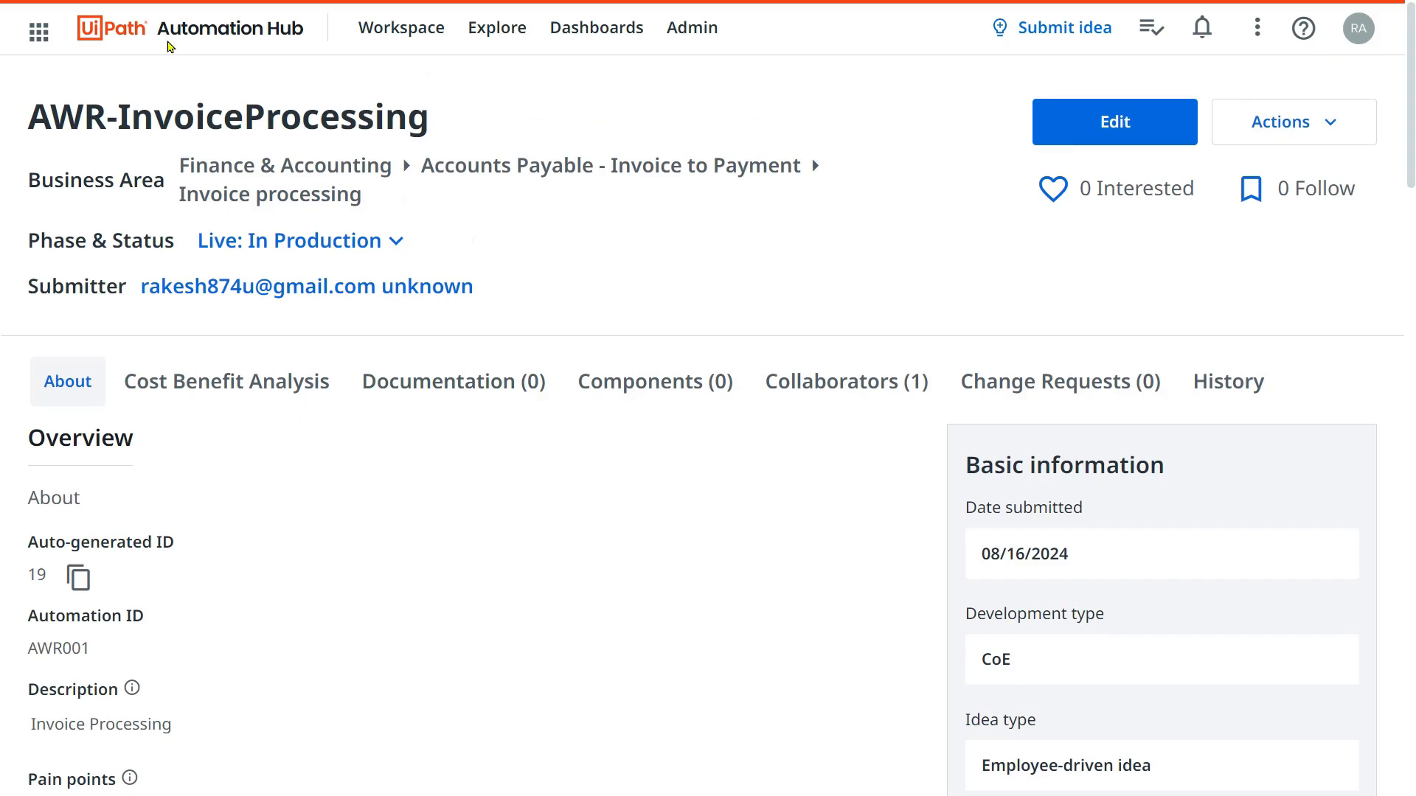
# - Check the phase and status of the submitted ideas in the workspace's My Submissions - Ideas list
pyautogui.click(385, 29)
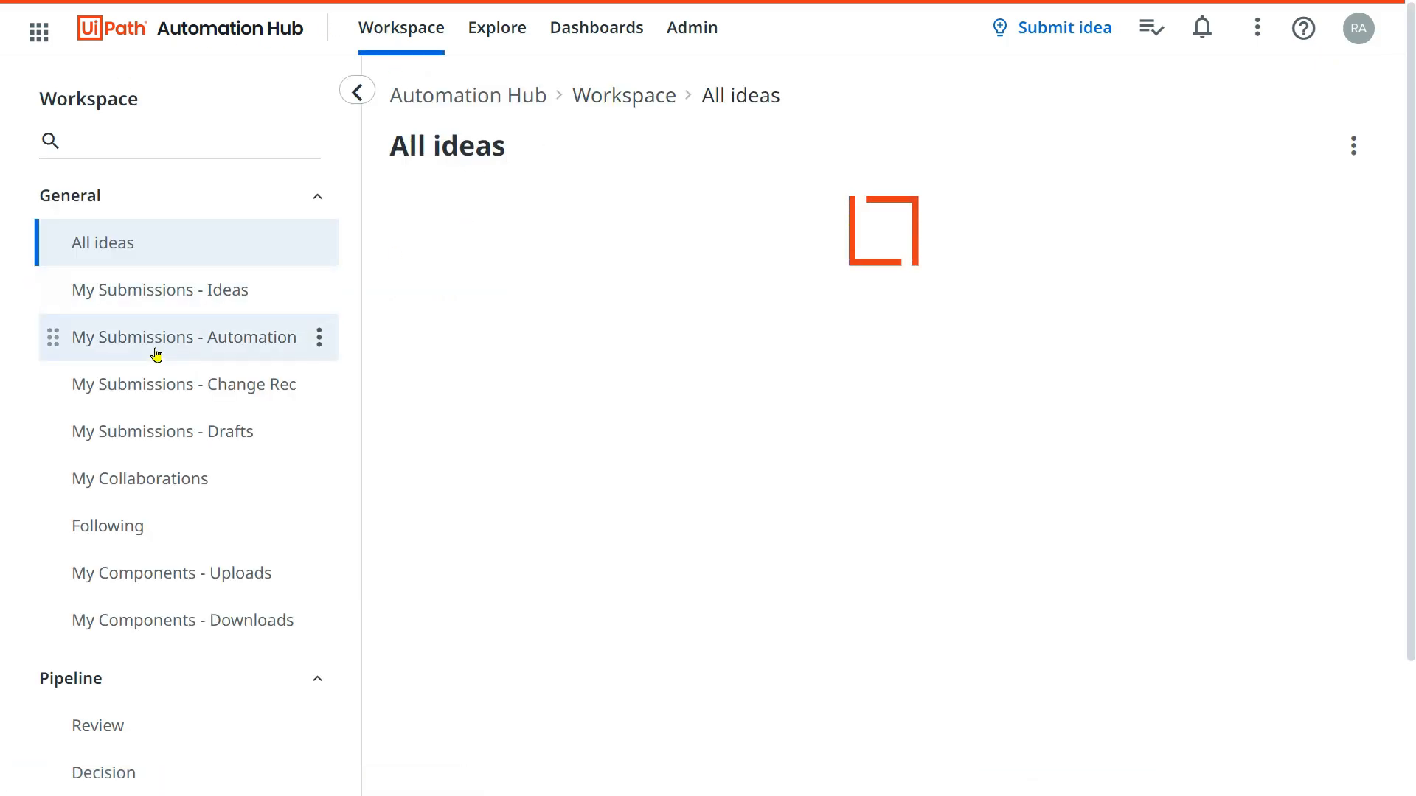
pyautogui.click(163, 313)
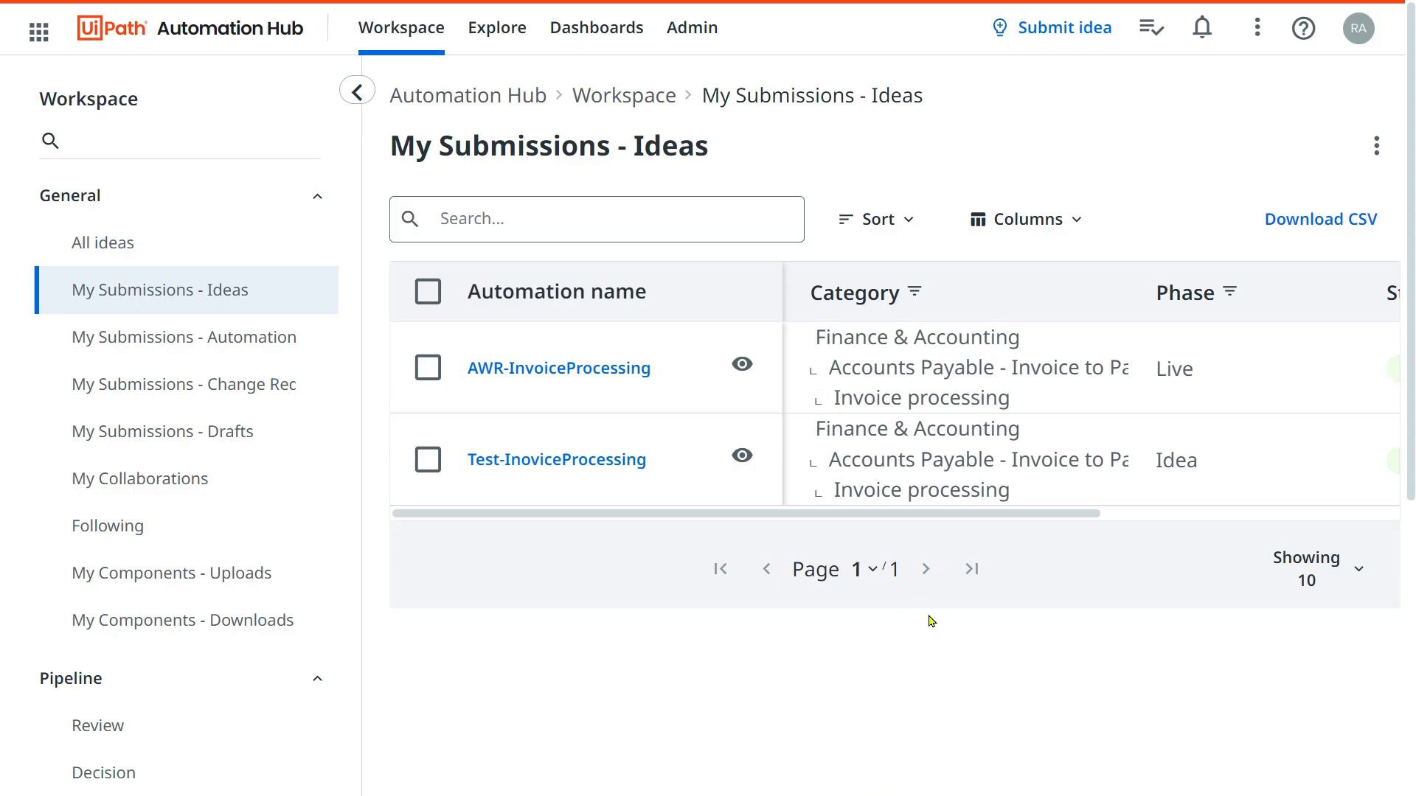
pyautogui.moveTo(1065, 512); pyautogui.dragTo(1203, 515)
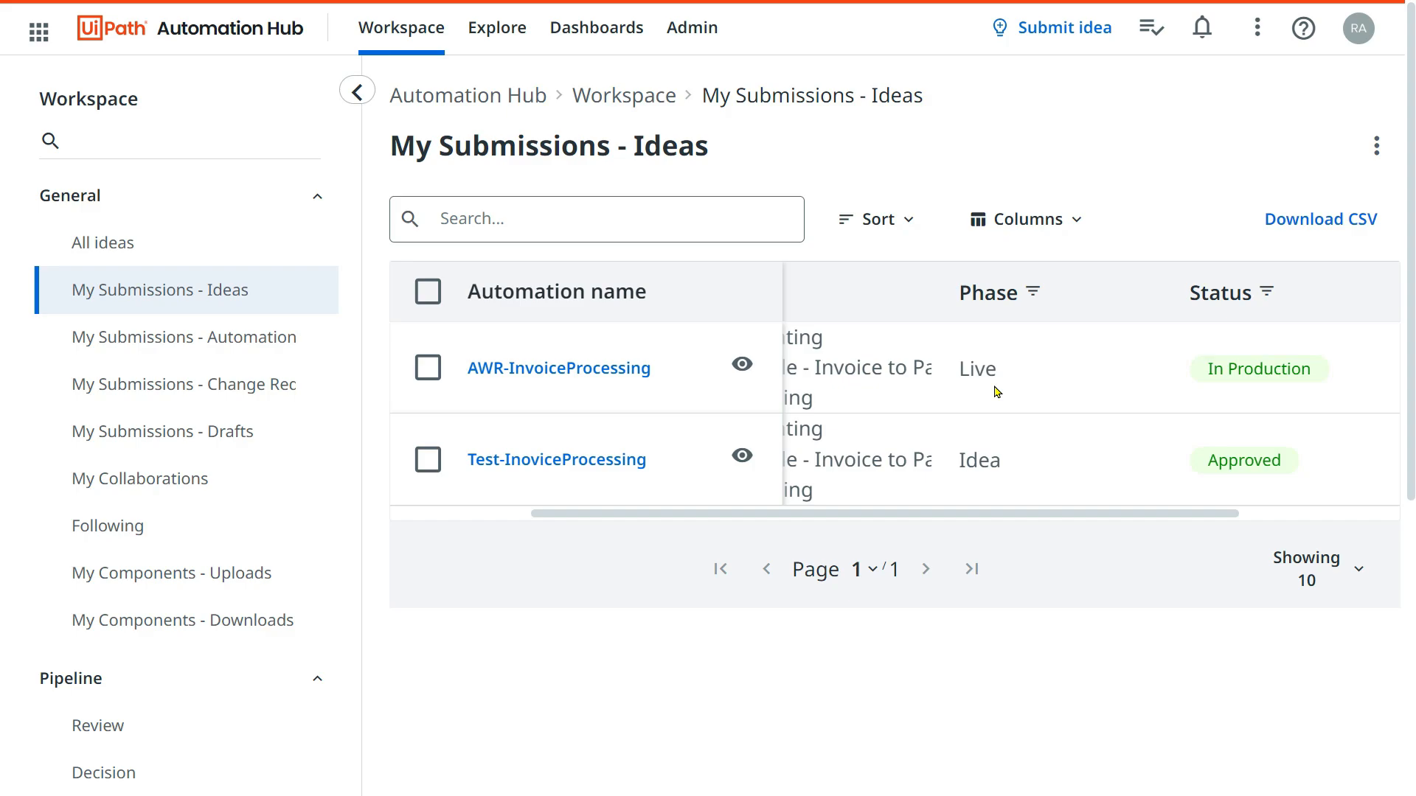
# - Examine the 2024 Pipeline Evolution chart on the Automation Program Performance dashboard, including the August breakdown
pyautogui.click(610, 30)
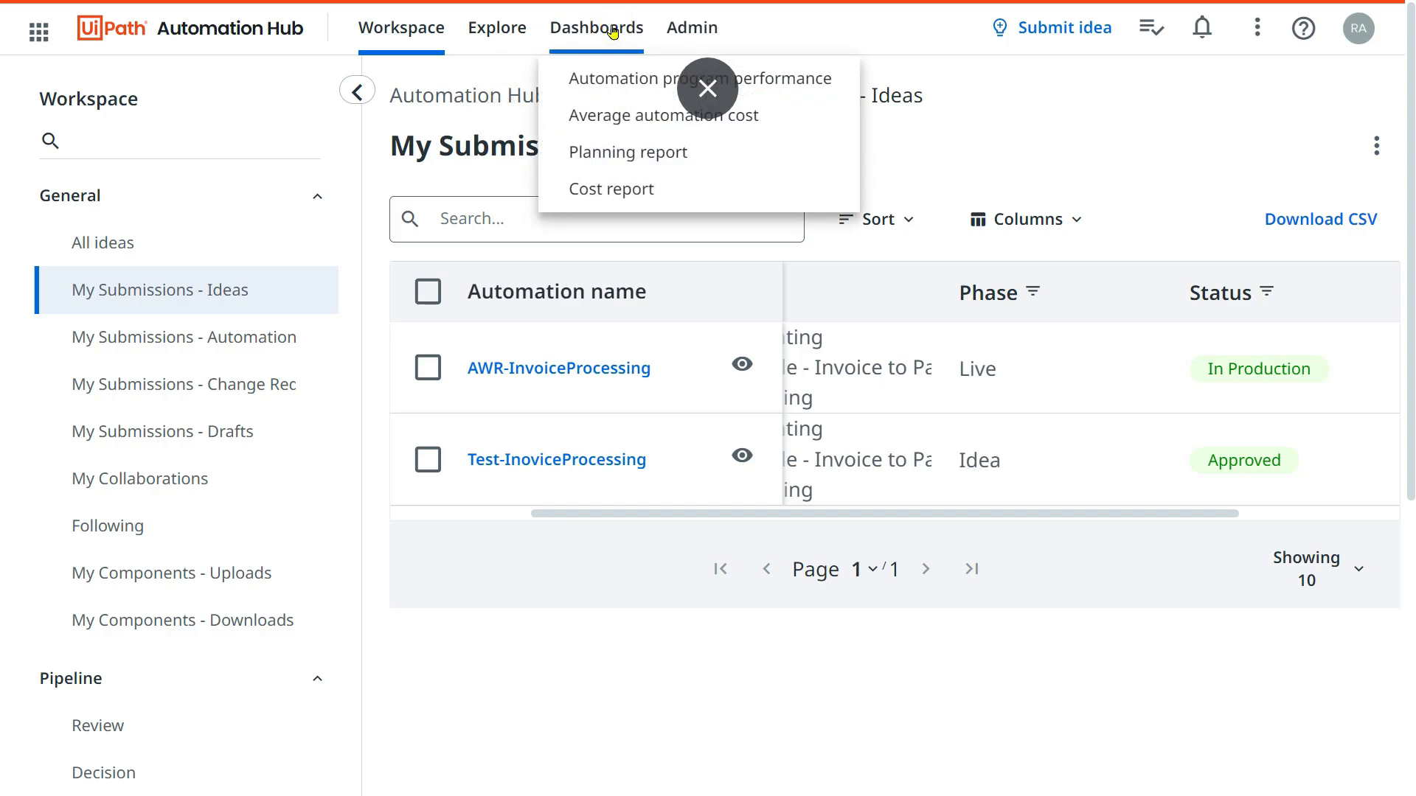
pyautogui.moveTo(588, 31)
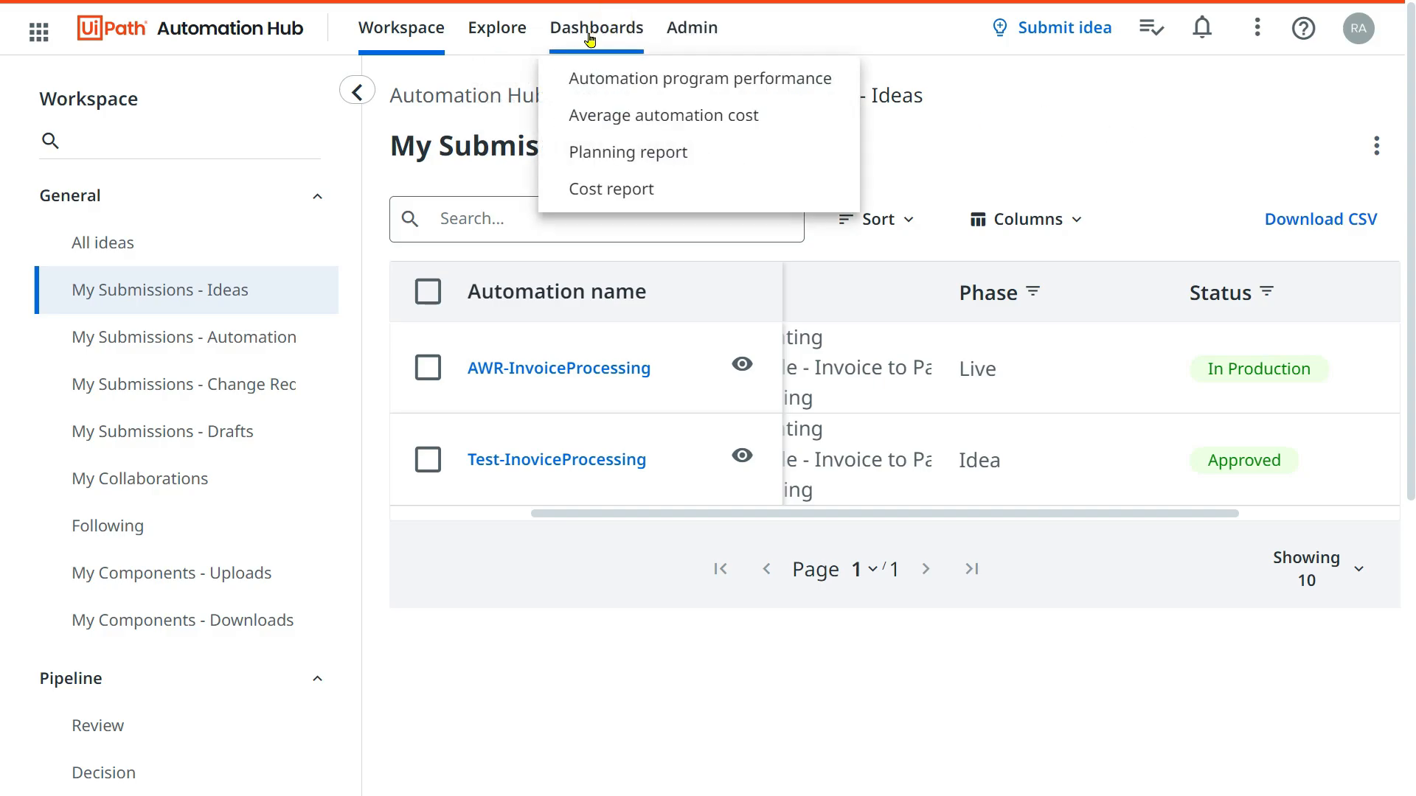
pyautogui.click(619, 83)
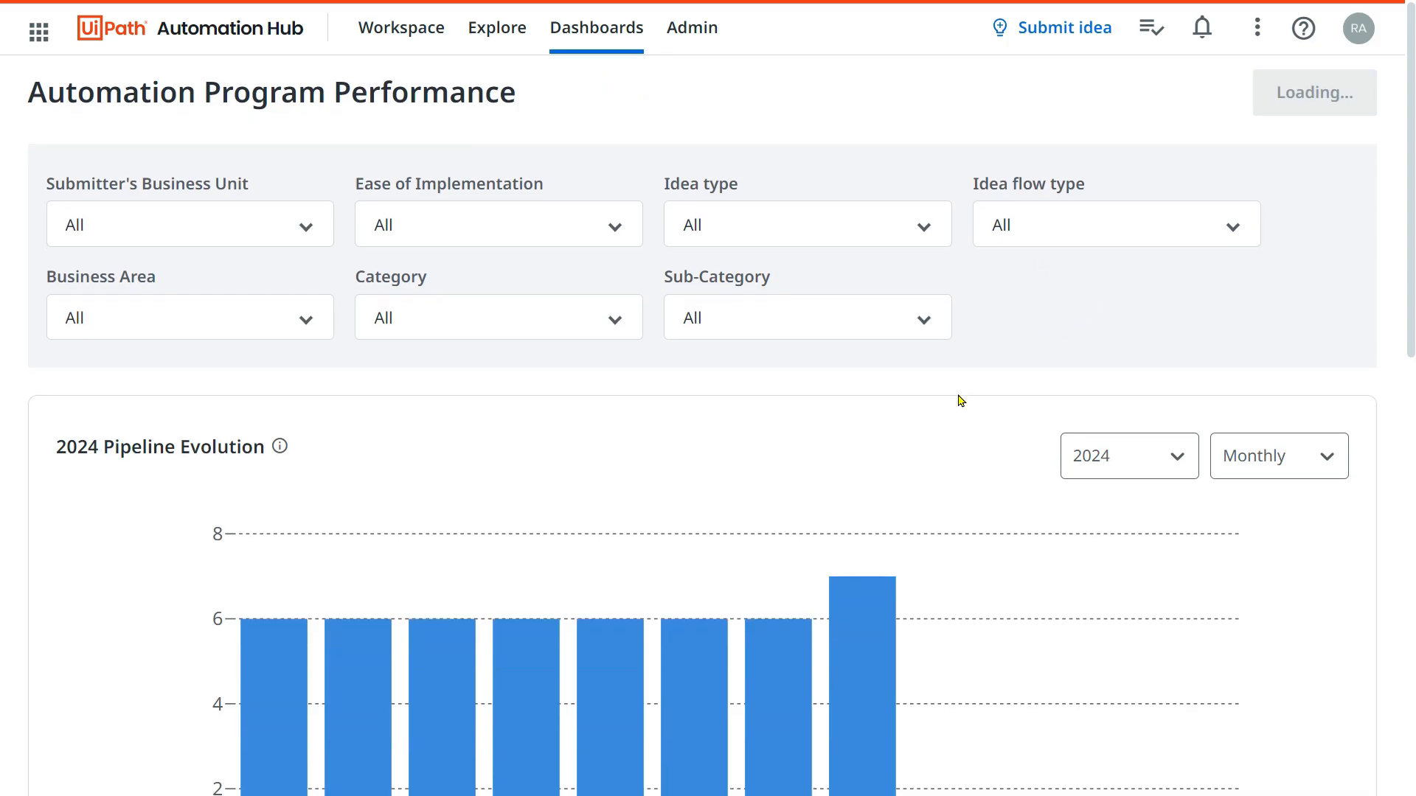
pyautogui.scroll(-3, 981, 383)
pyautogui.scroll(3, 732, 194)
pyautogui.moveTo(613, 45)
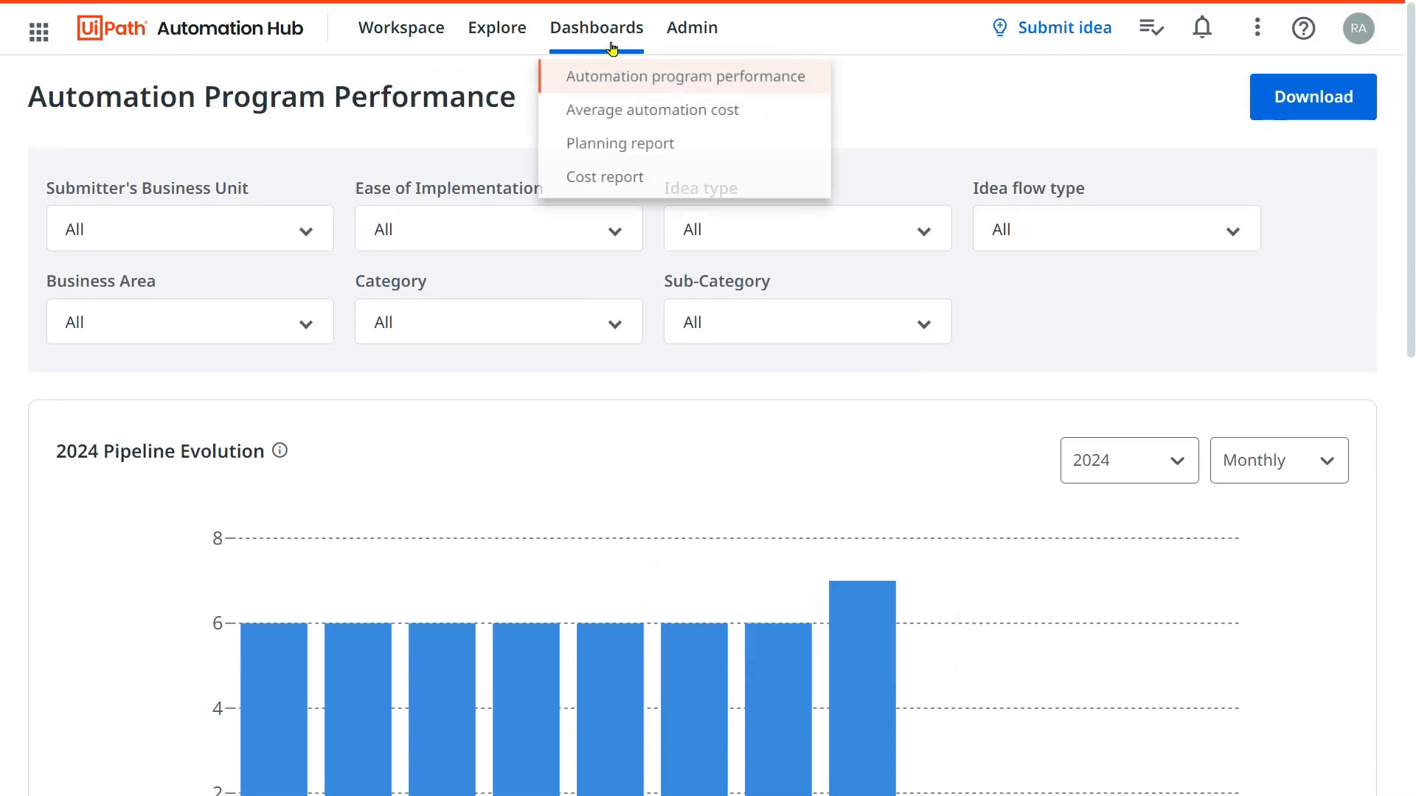
pyautogui.click(733, 89)
pyautogui.scroll(-3, 922, 332)
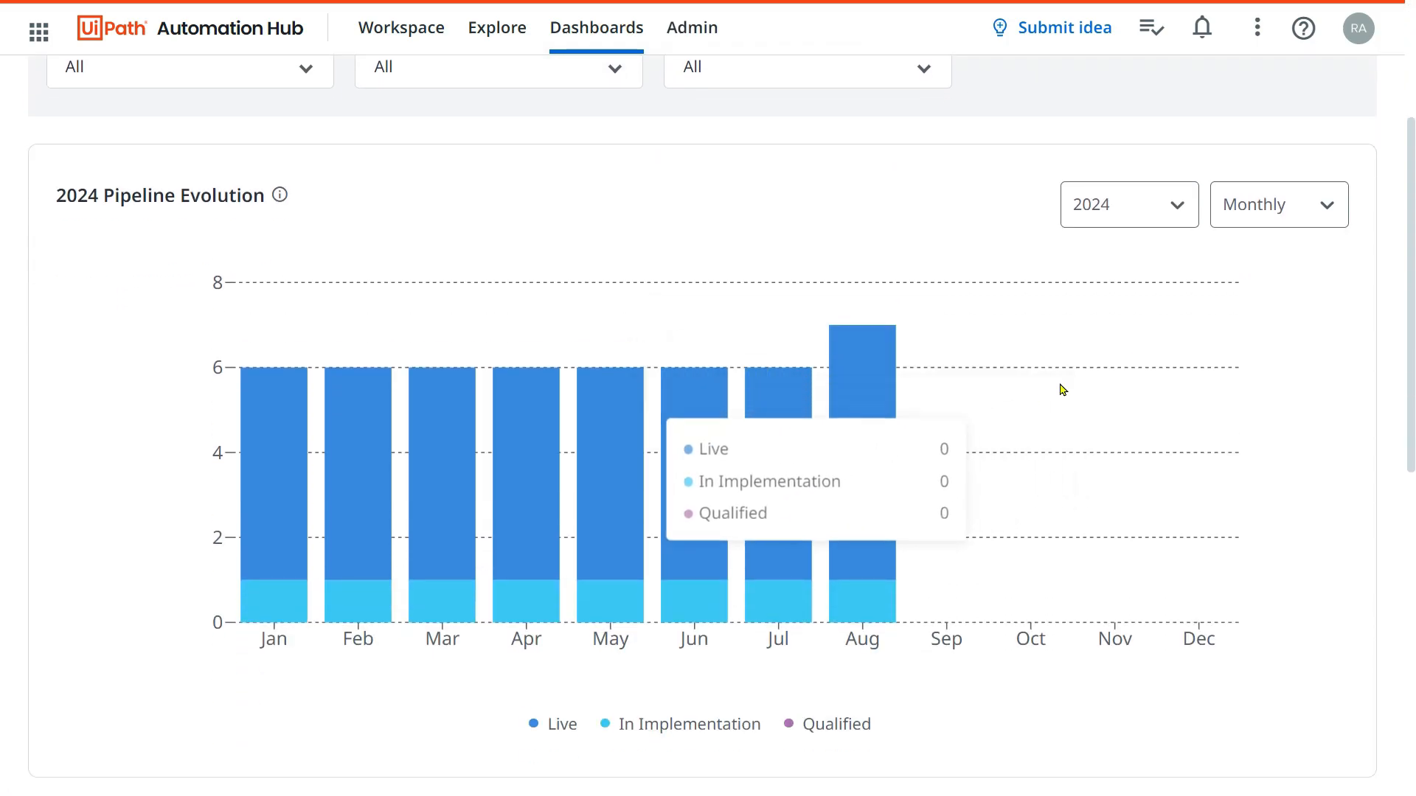
pyautogui.scroll(3, 1055, 396)
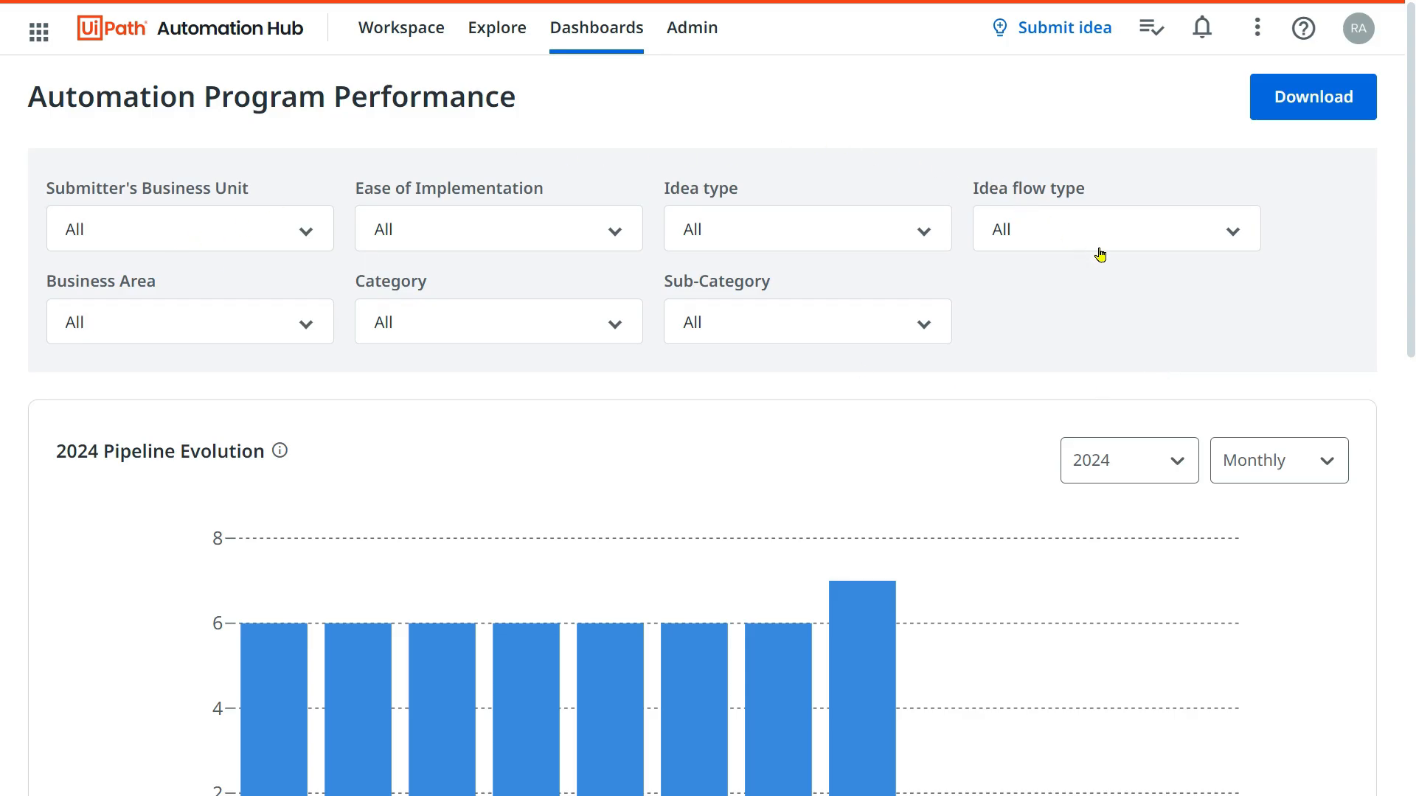
pyautogui.scroll(-3, 985, 348)
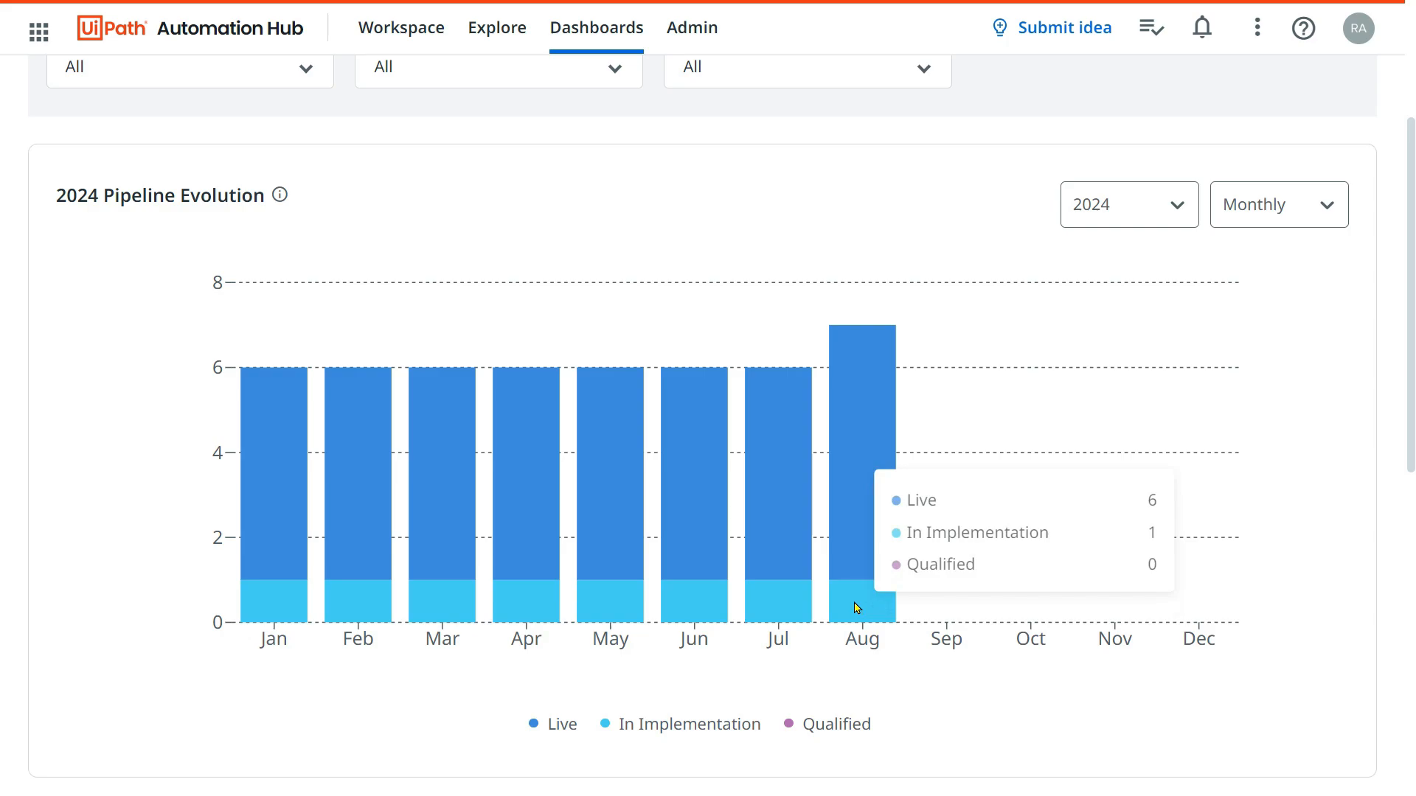
pyautogui.moveTo(868, 616)
# - Examine the Current Pipeline - 1 year estimated benefits chart, including the details for Live automations
pyautogui.scroll(-9, 821, 621)
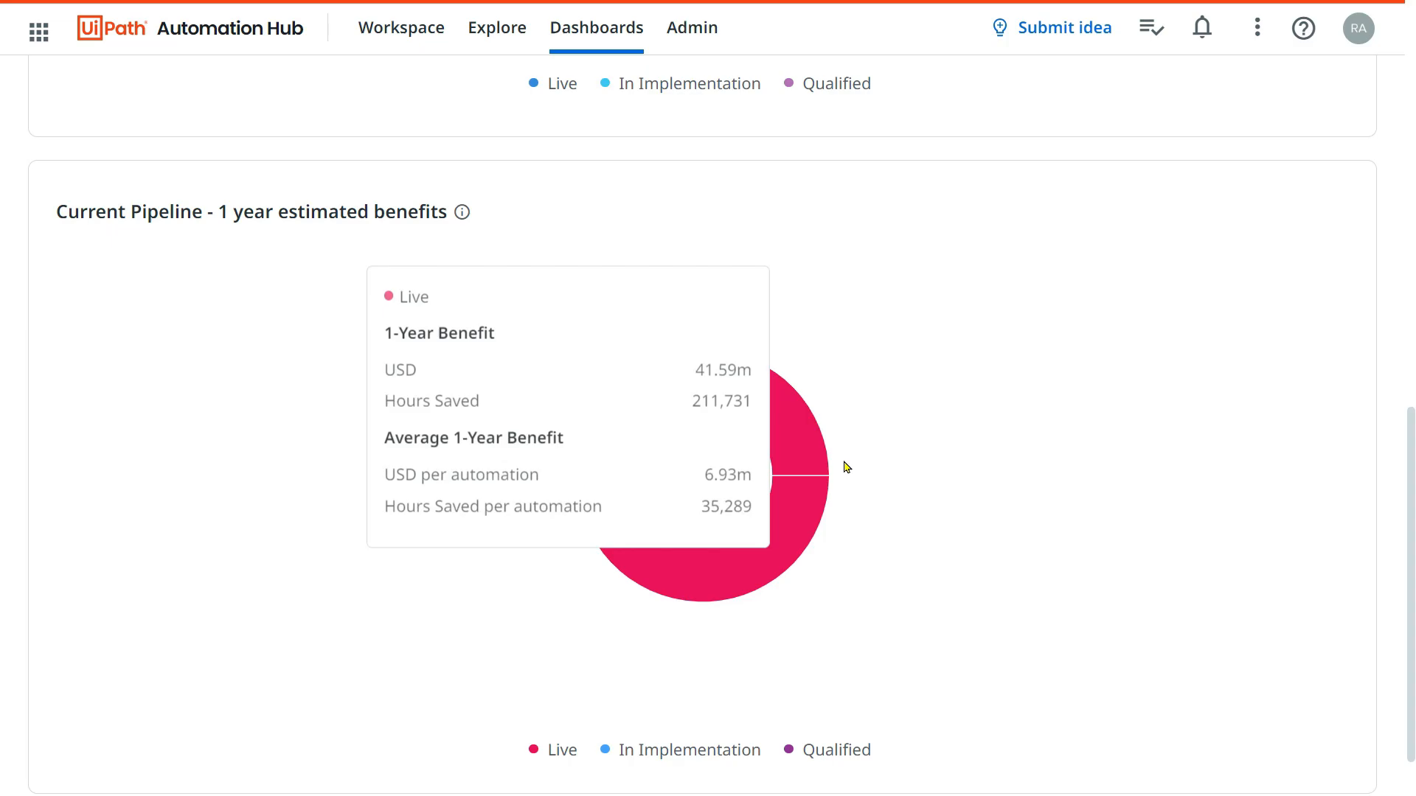
pyautogui.scroll(-1, 926, 648)
pyautogui.scroll(12, 936, 629)
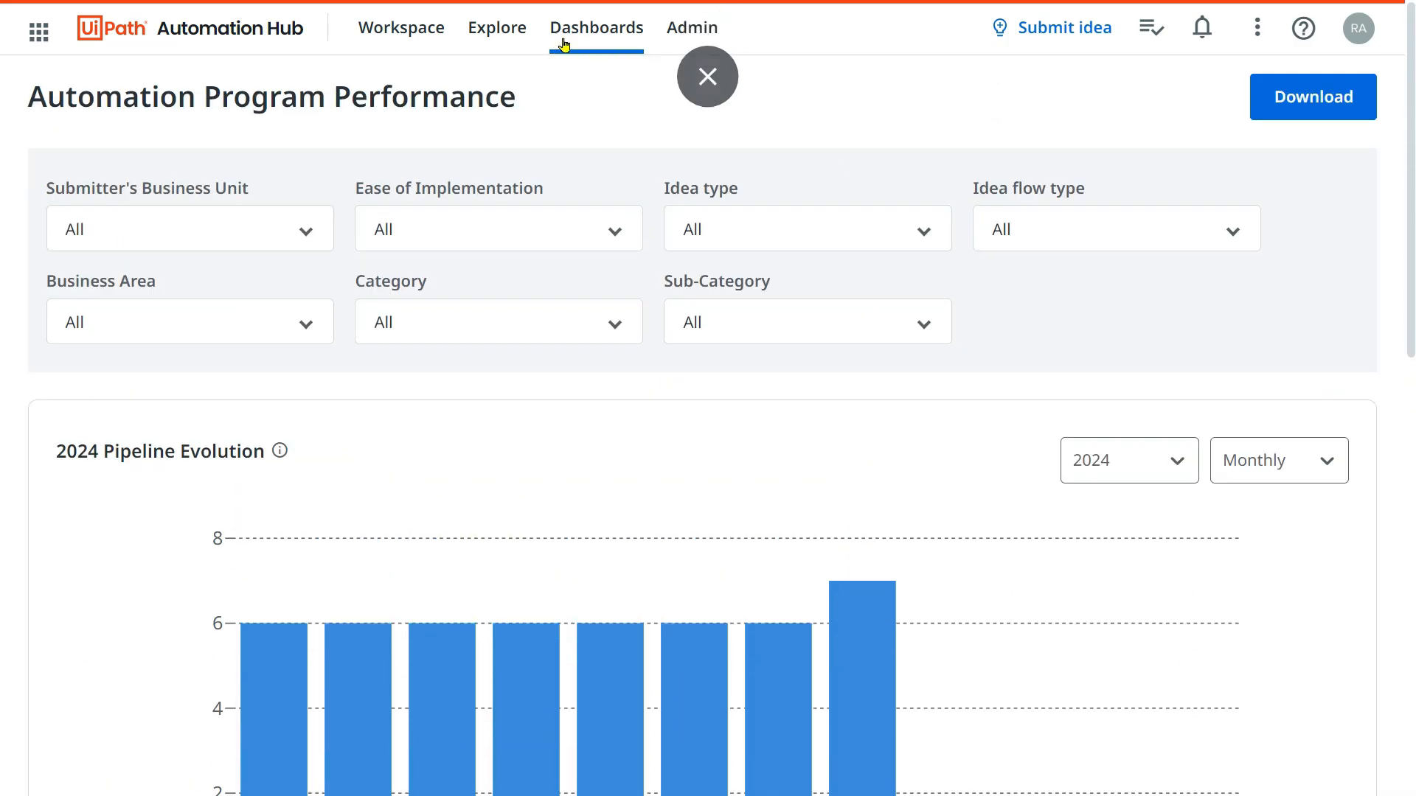
# - Examine the Average Automation Cost dashboard, covering the By Cost Type and By Ease of Implementation charts
pyautogui.moveTo(604, 52)
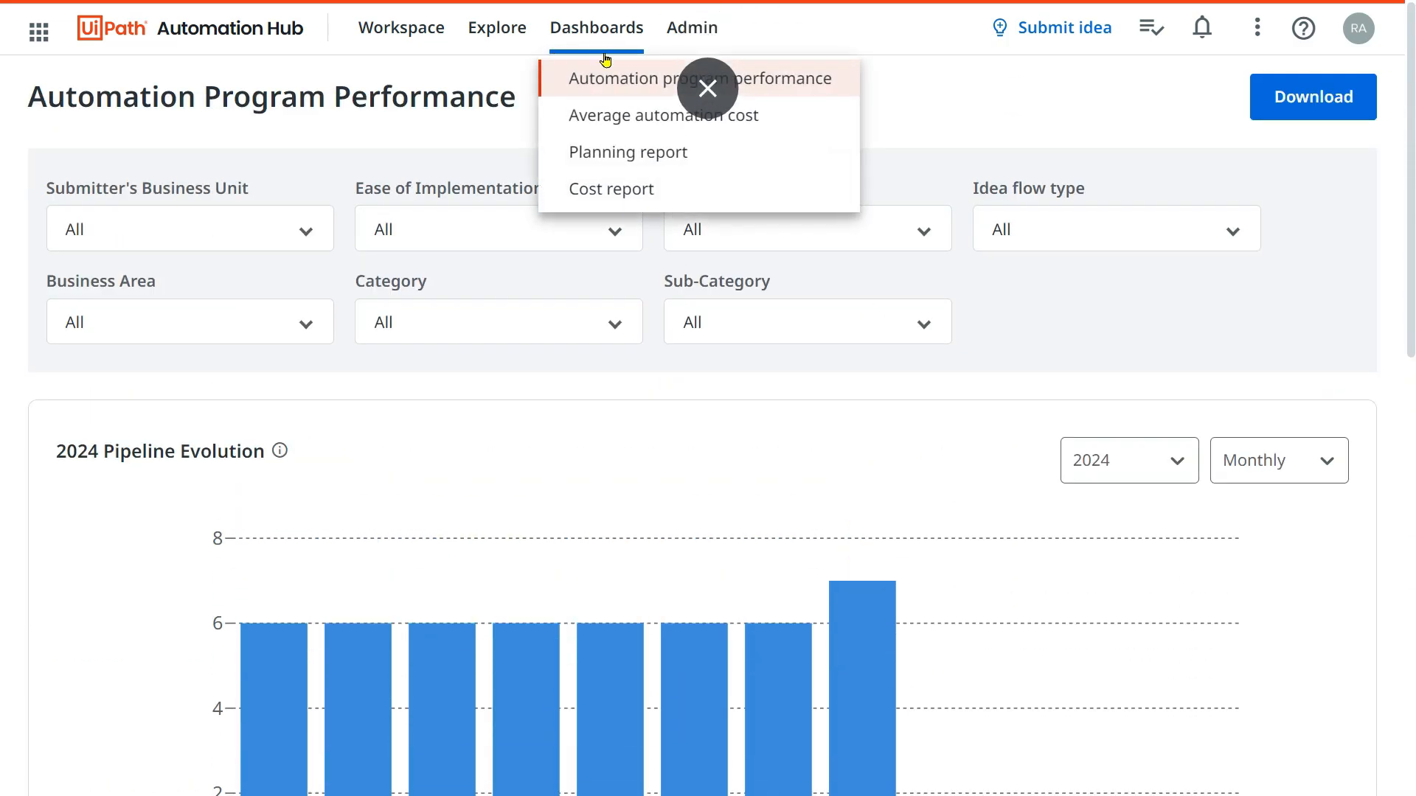
pyautogui.click(678, 118)
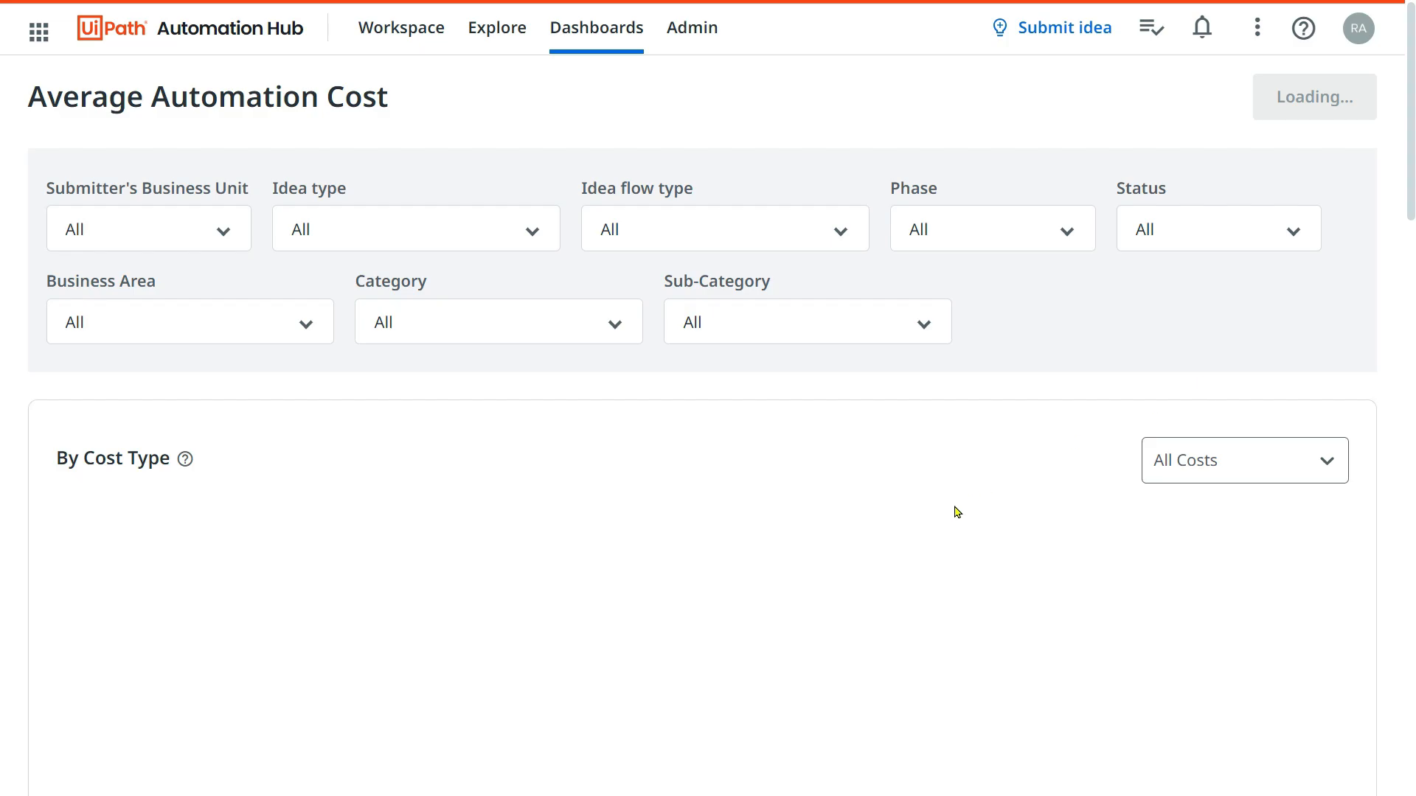
pyautogui.scroll(-15, 956, 513)
pyautogui.scroll(6, 955, 522)
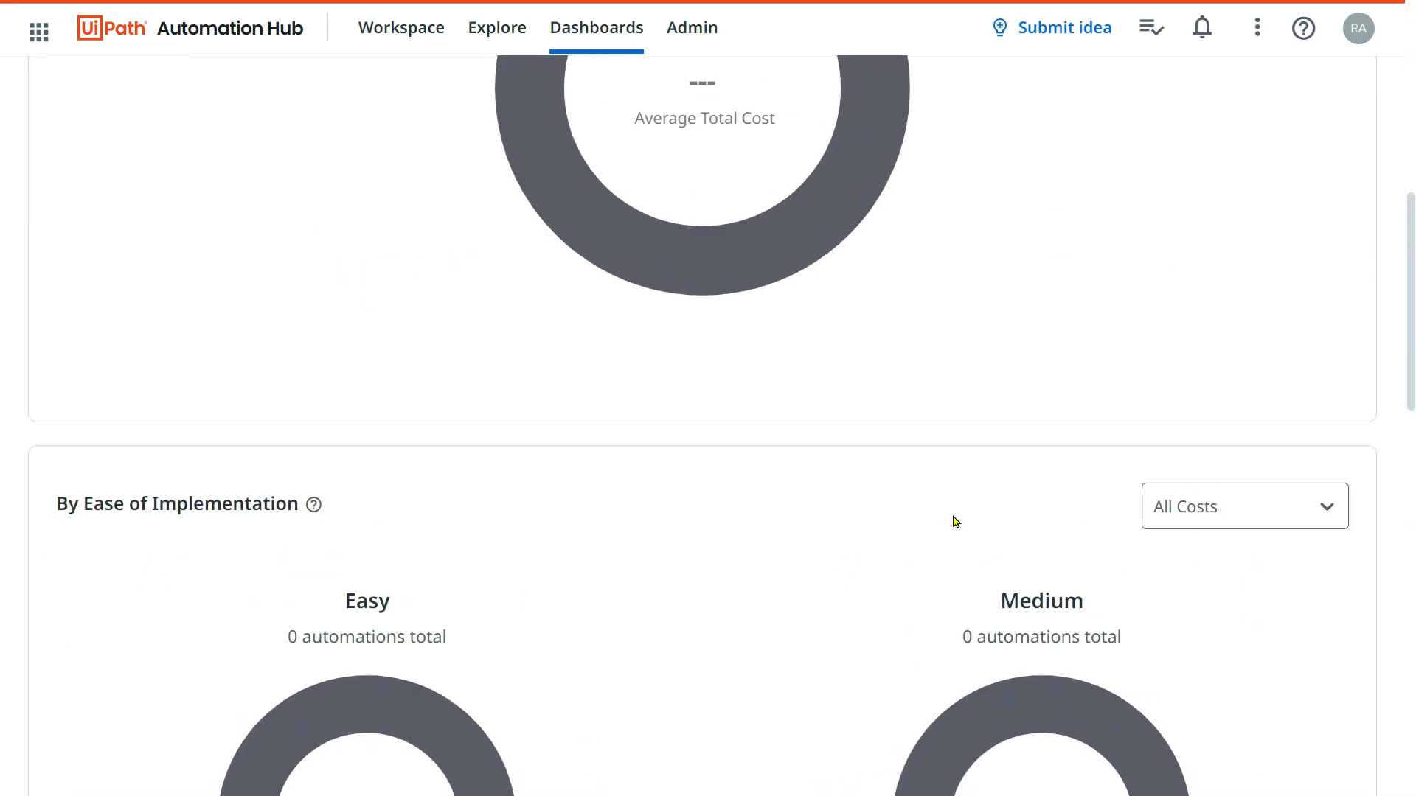
pyautogui.scroll(-12, 910, 439)
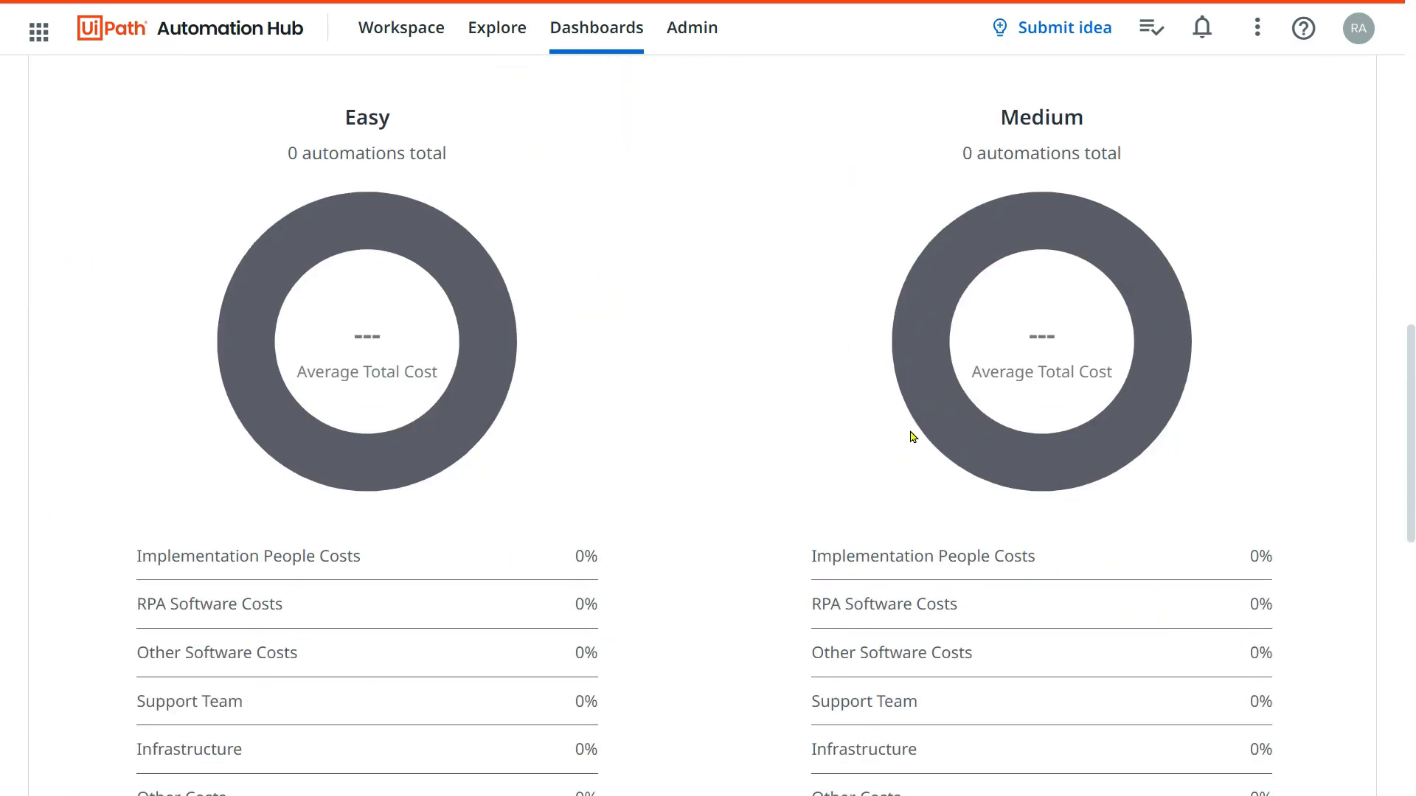
pyautogui.scroll(14, 860, 563)
pyautogui.scroll(10, 860, 560)
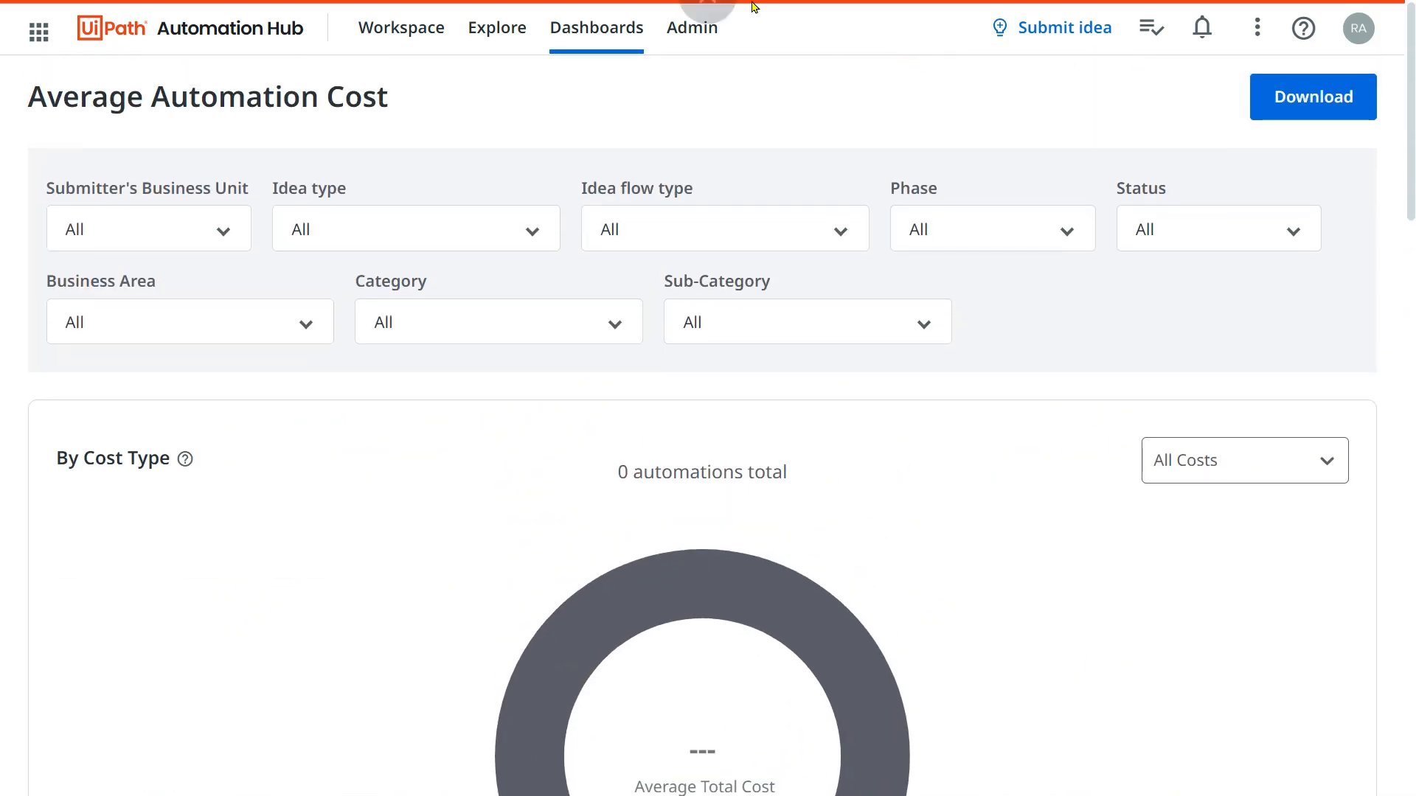
# - View the Planning Report and look through its list of automations, launch dates, priorities and categories
pyautogui.click(610, 33)
pyautogui.click(638, 168)
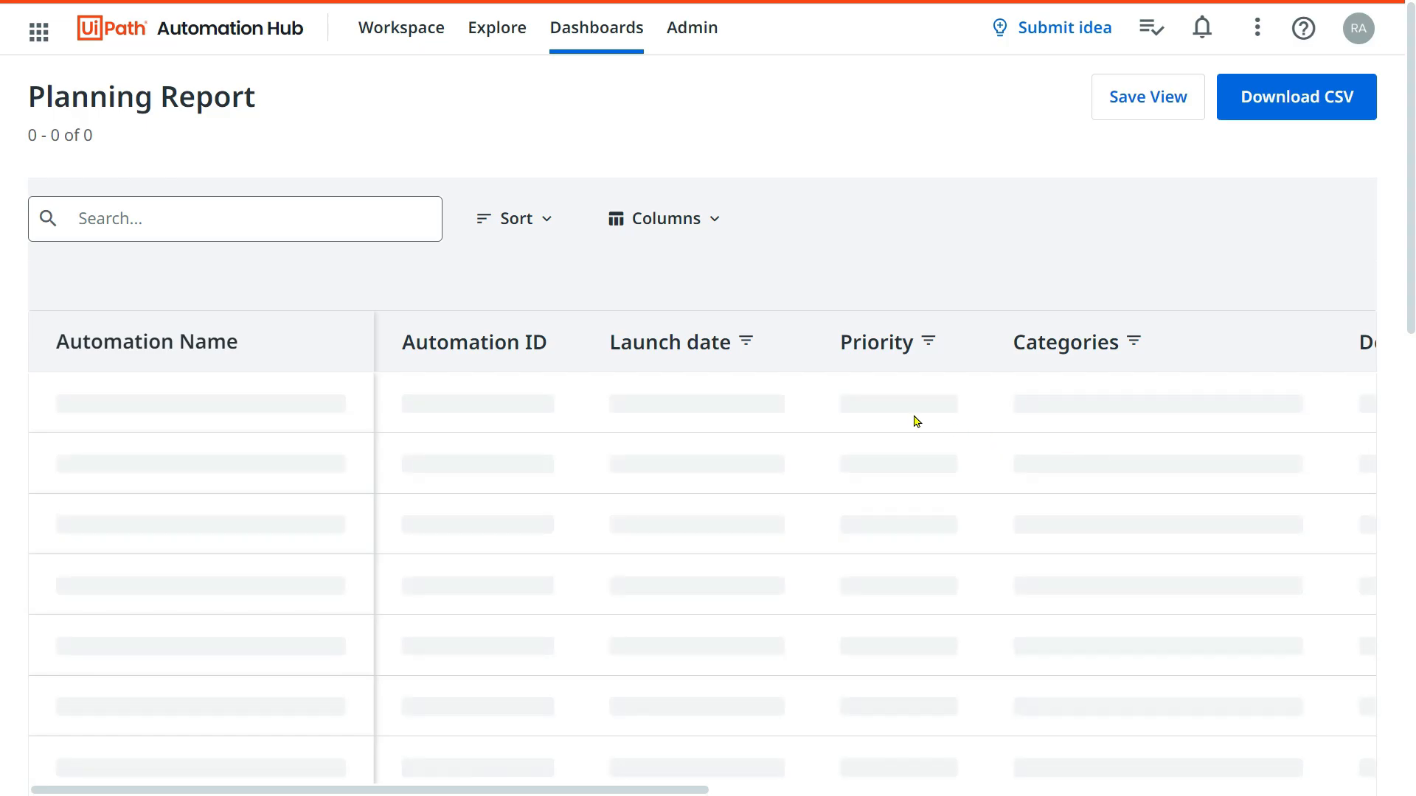
pyautogui.scroll(-3, 1055, 384)
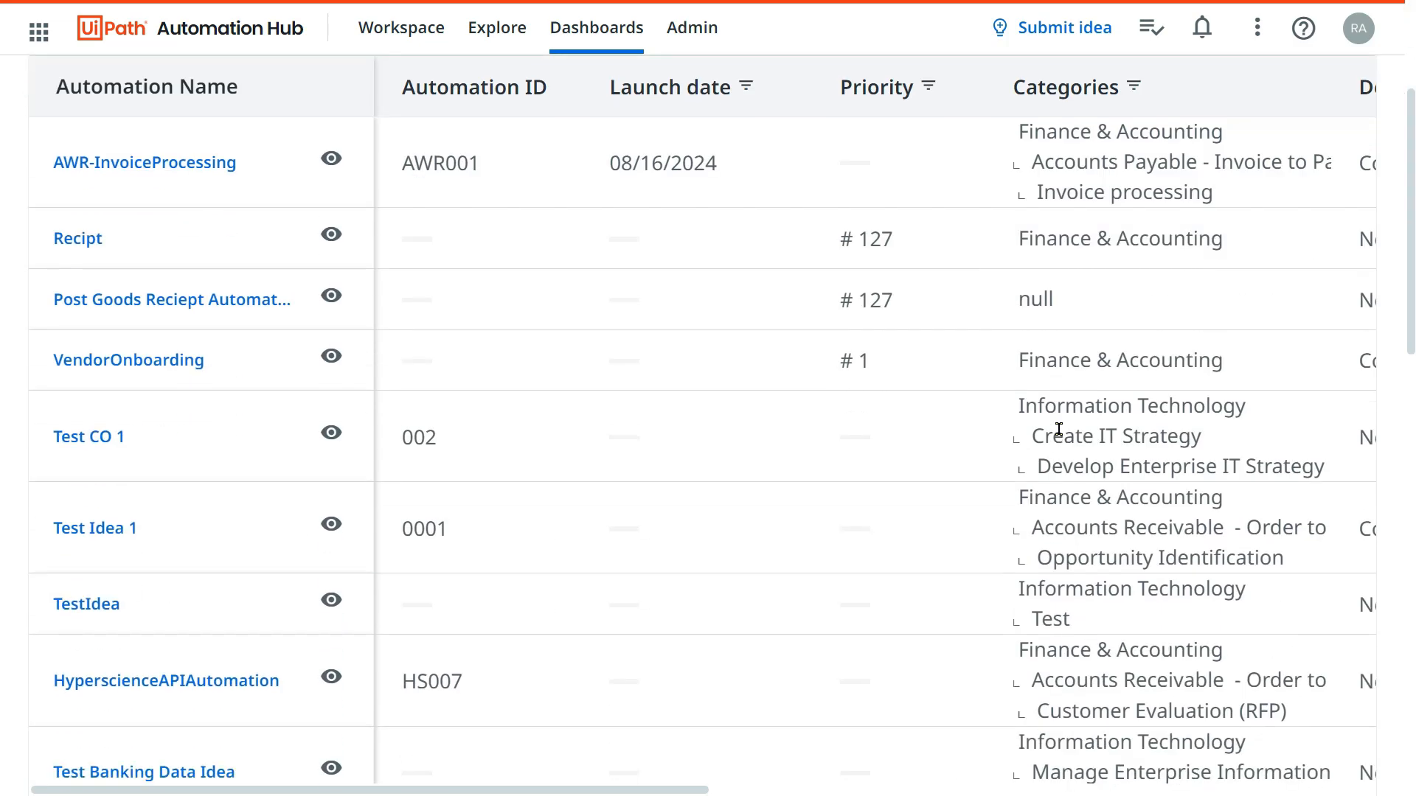
pyautogui.scroll(4, 1059, 429)
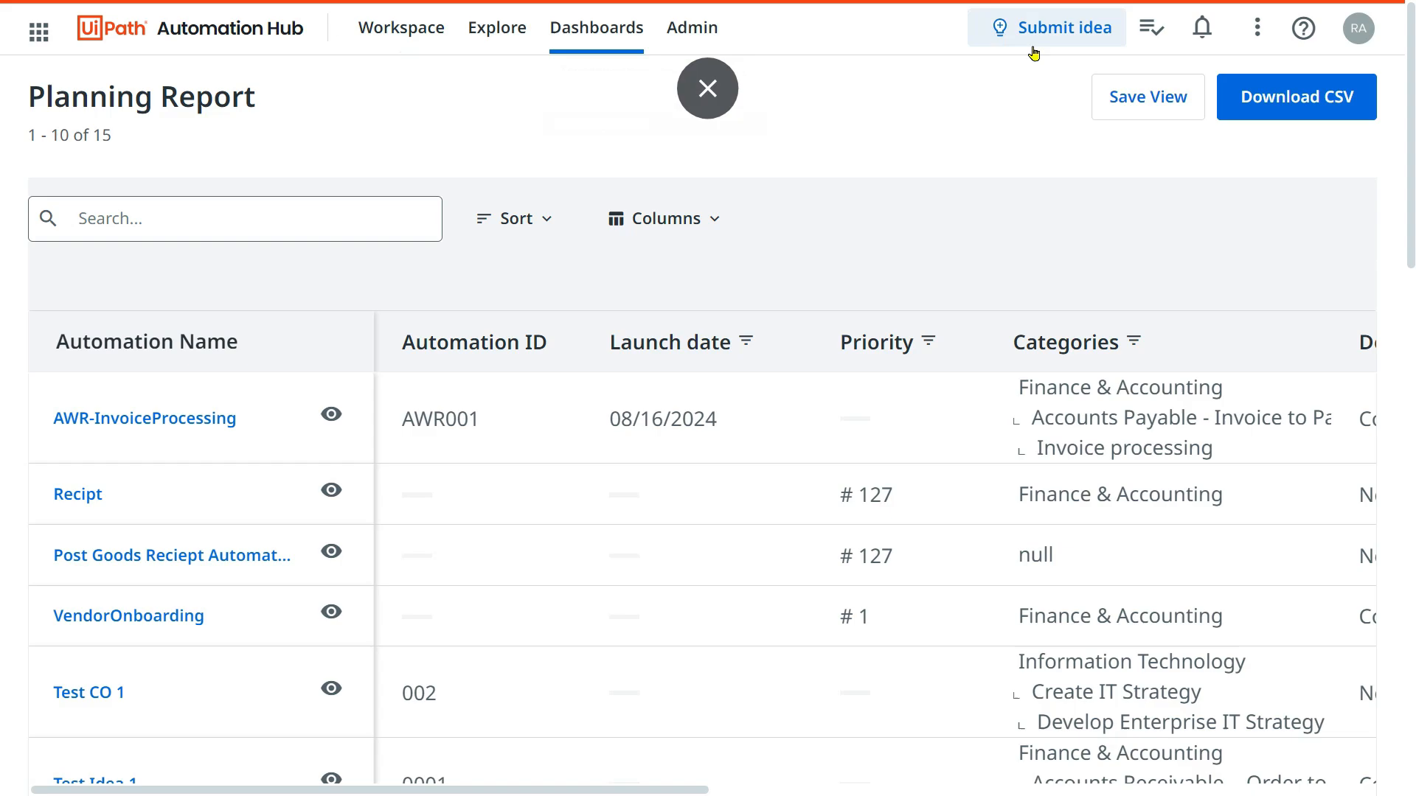
# - View the idea submission form, and return to My Submissions - Ideas to review each idea's phase, status and collaborators
pyautogui.click(1071, 29)
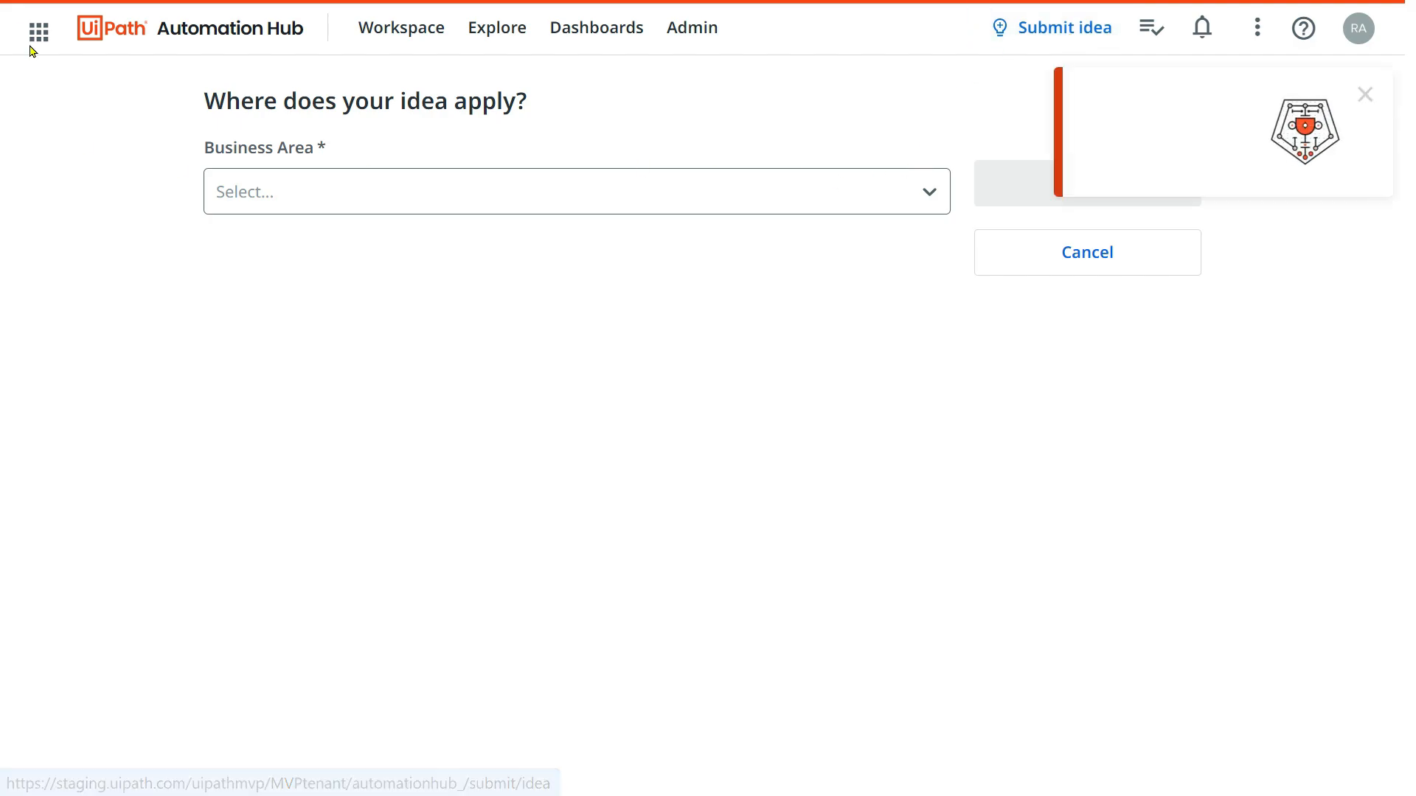
pyautogui.click(404, 34)
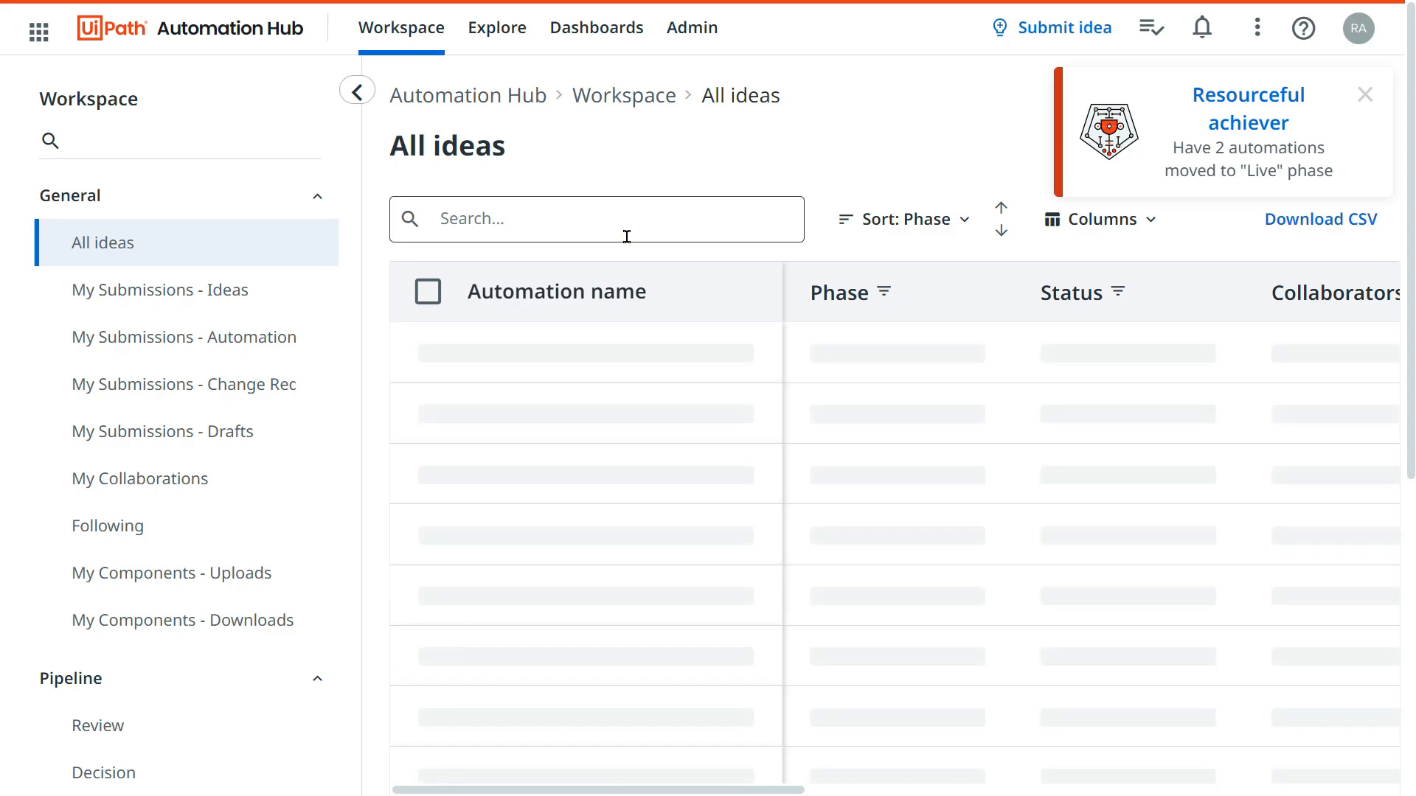
pyautogui.click(195, 288)
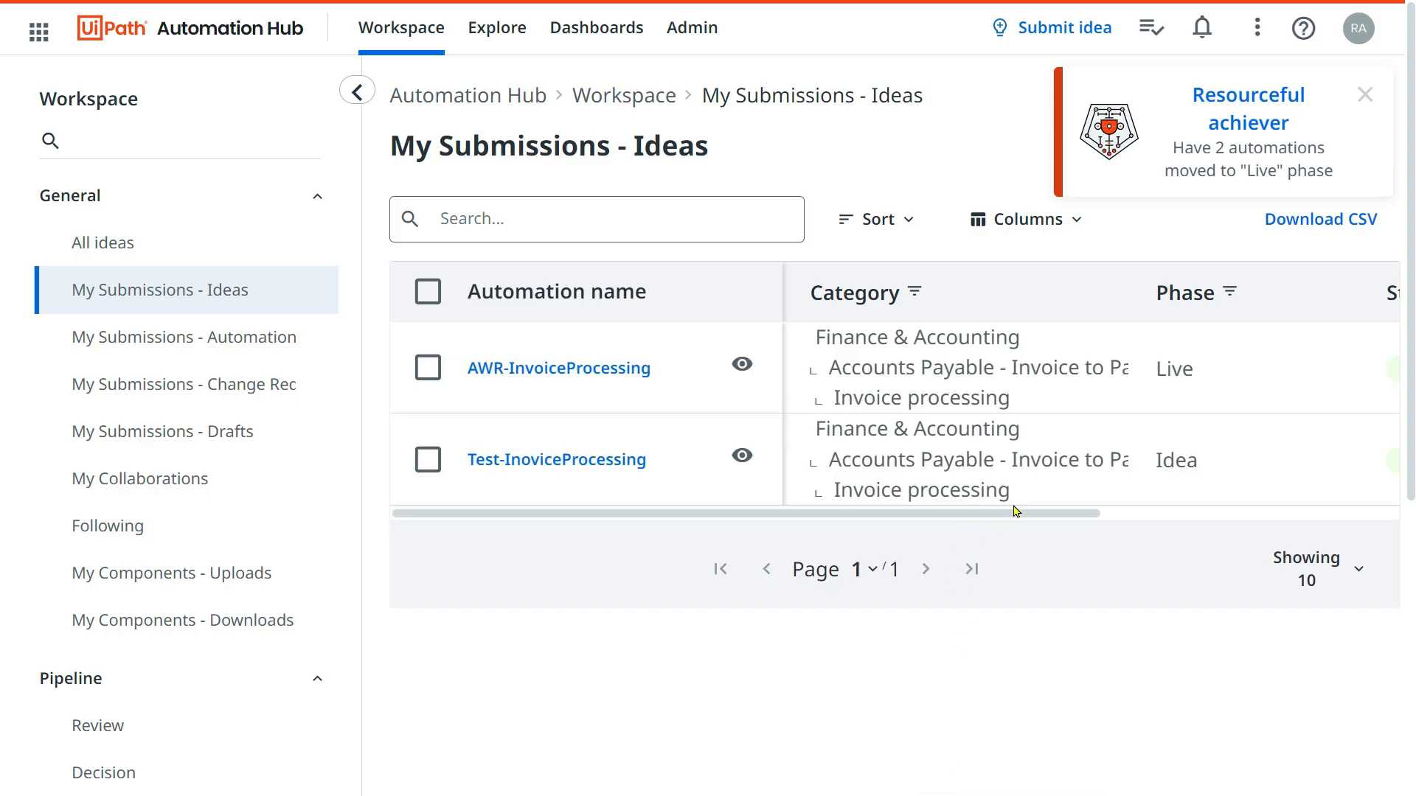
pyautogui.moveTo(1012, 504); pyautogui.dragTo(1261, 514)
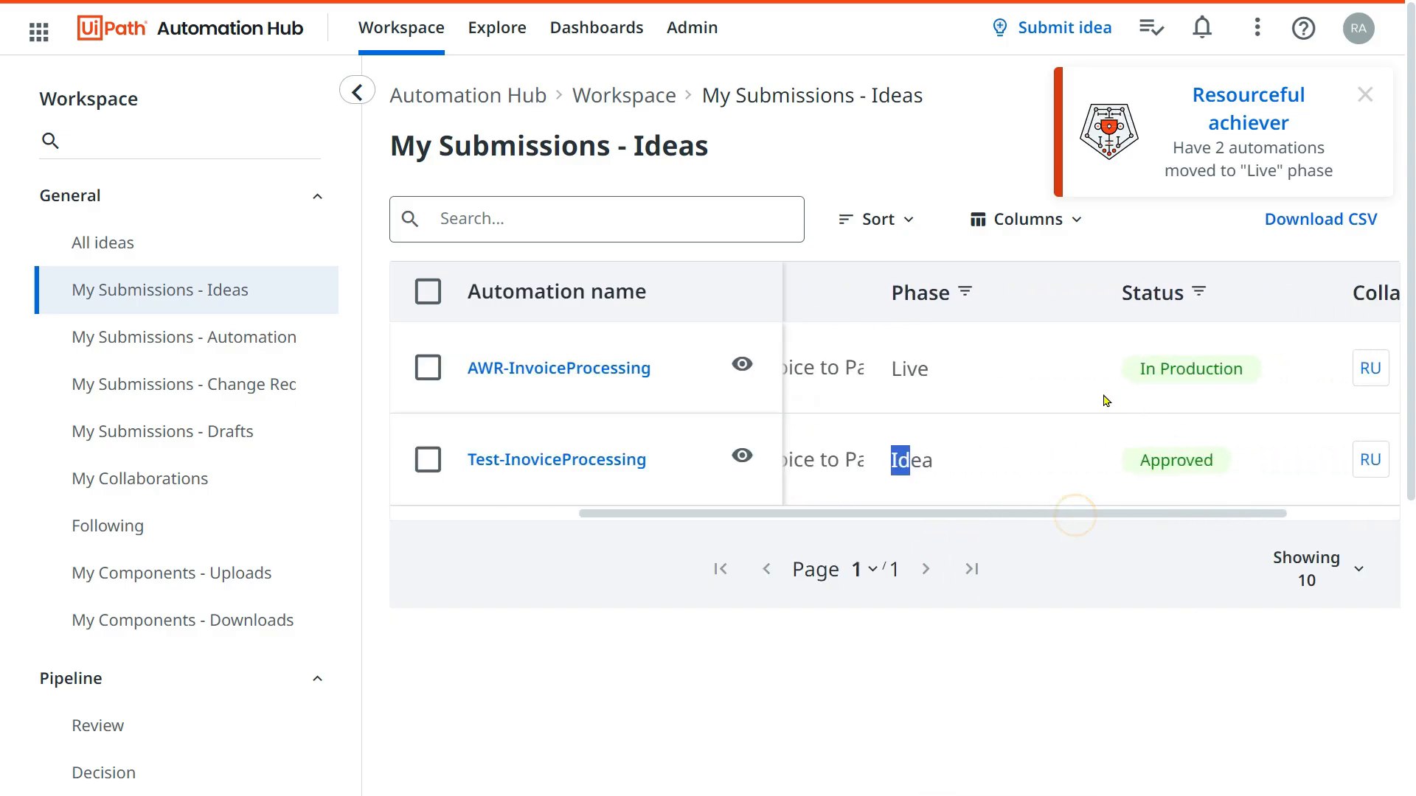